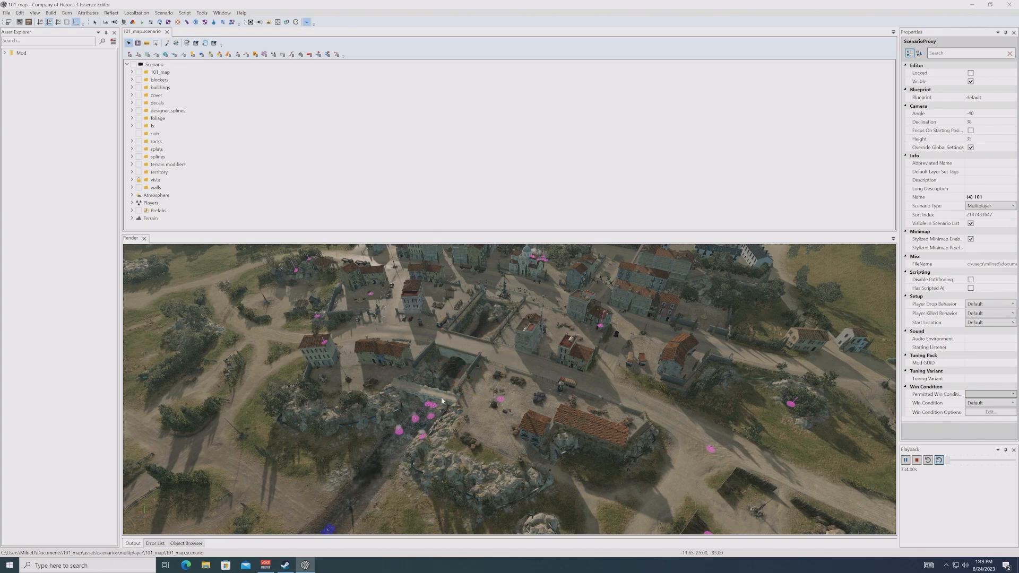
Step: Survey the town and surrounding fields on the map, and select the victory point on the riverbed
scroll(509, 389, down, 5)
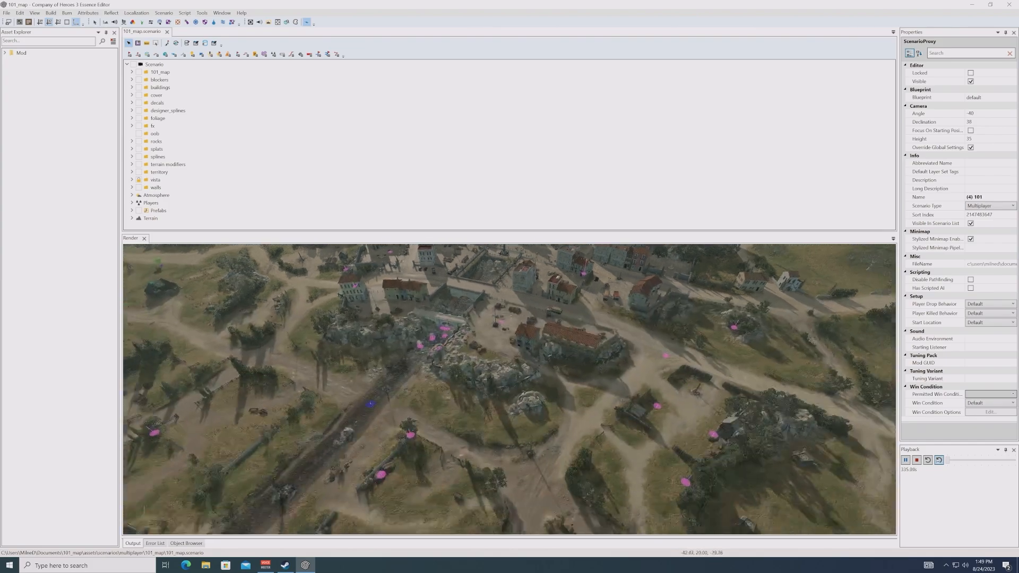
middle_drag(444, 336, 420, 281)
scroll(510, 389, up, 3)
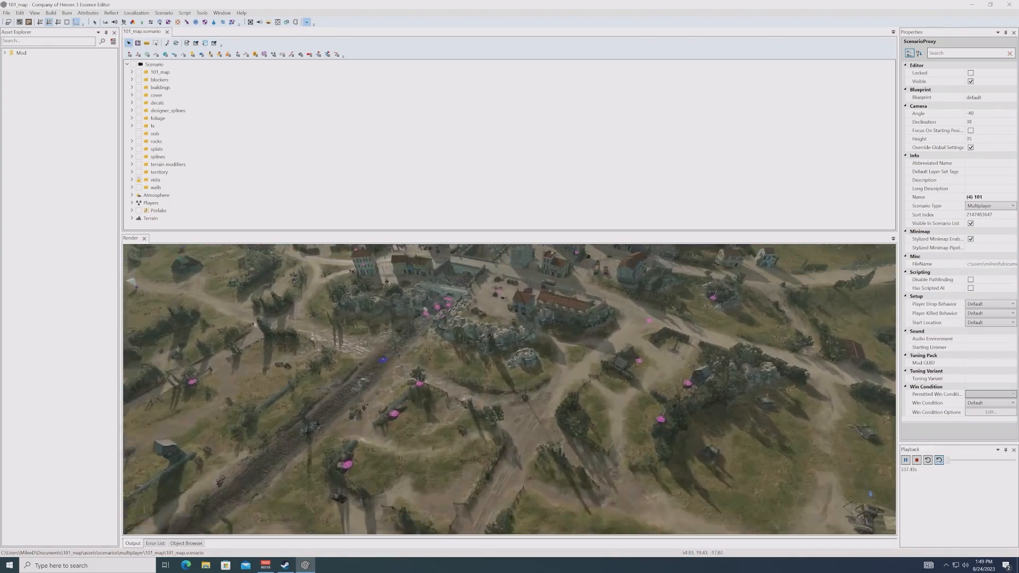
scroll(484, 424, up, 4)
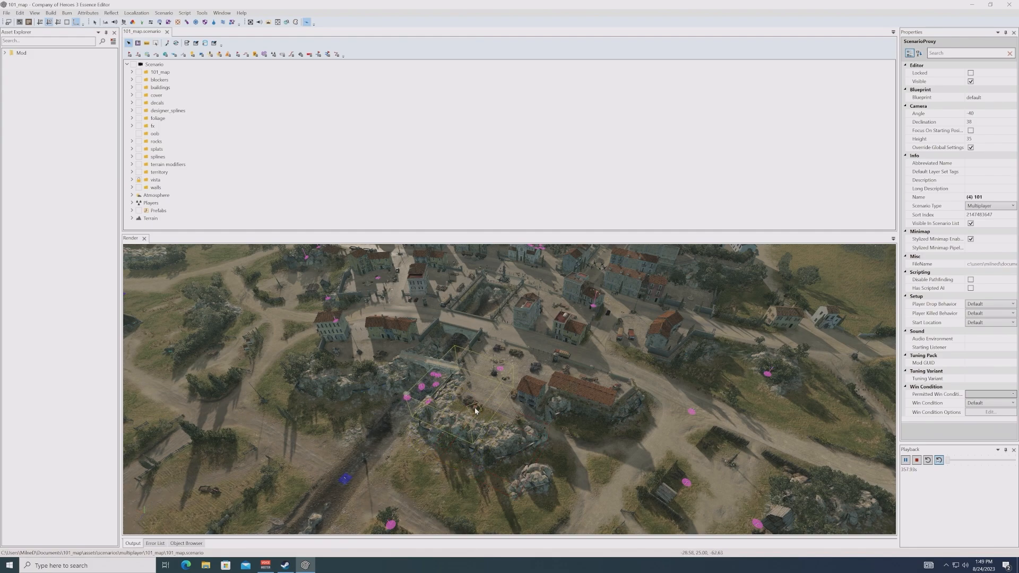
mouse_move(494, 428)
middle_down()
mouse_move(497, 378)
mouse_move(498, 433)
middle_up()
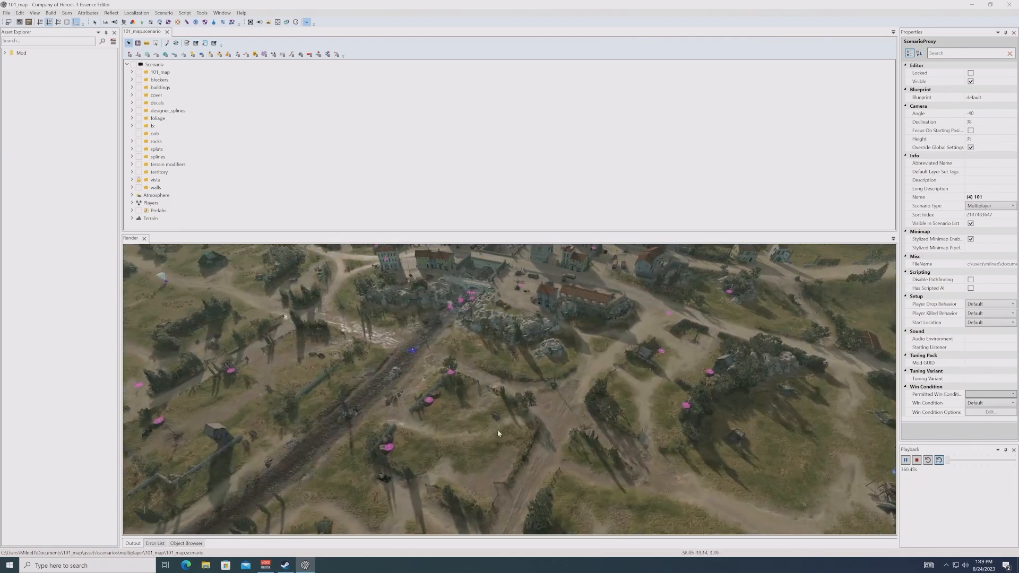
click(348, 419)
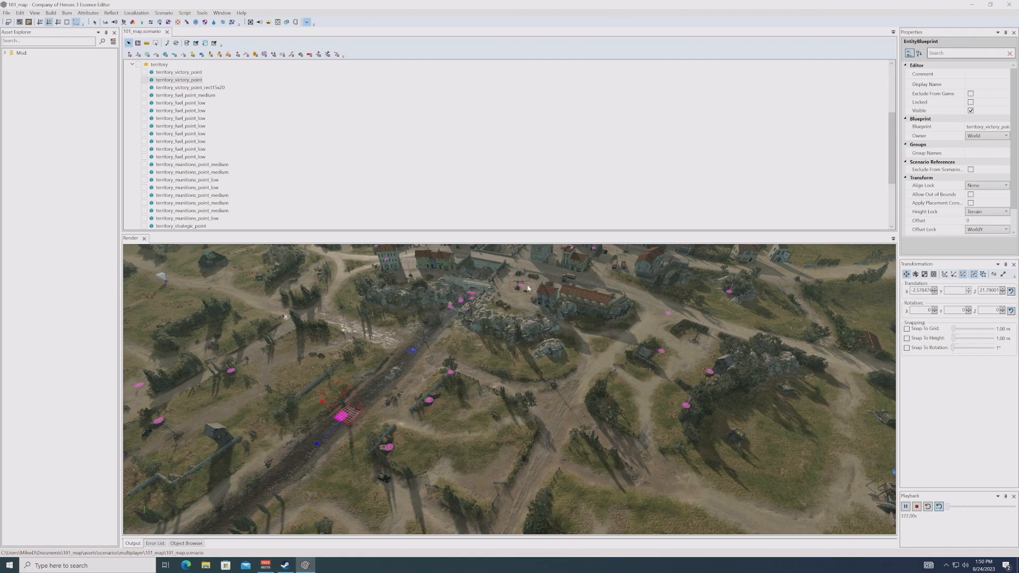
middle_drag(558, 272, 531, 387)
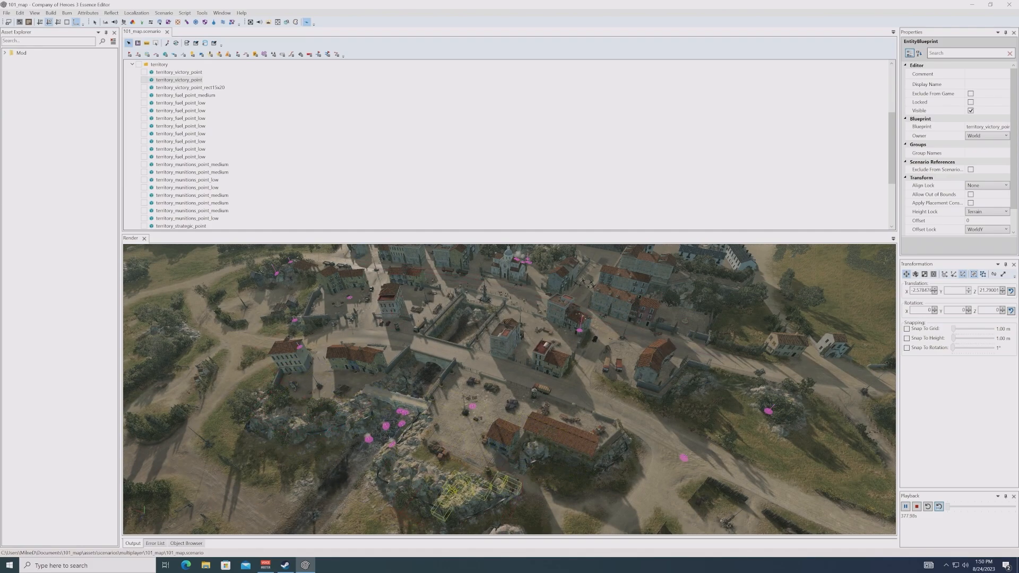
middle_drag(461, 498, 477, 484)
scroll(476, 484, down, 1)
scroll(475, 481, up, 1)
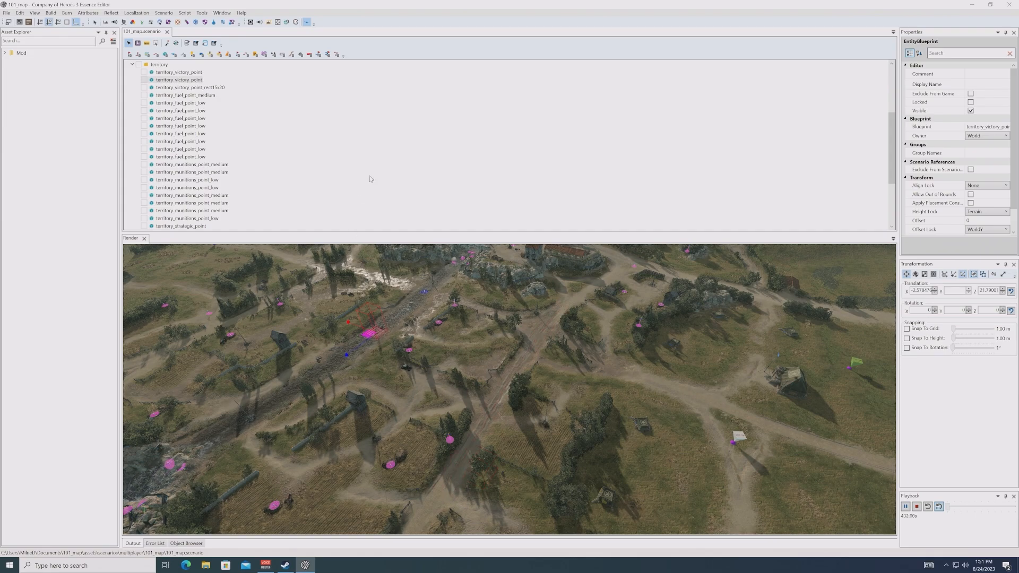
Step: Dock the 101_map.scenario tree beside the Render view, tabbed with the Asset Explorer, and narrow it to enlarge the map view
drag(142, 31, 492, 282)
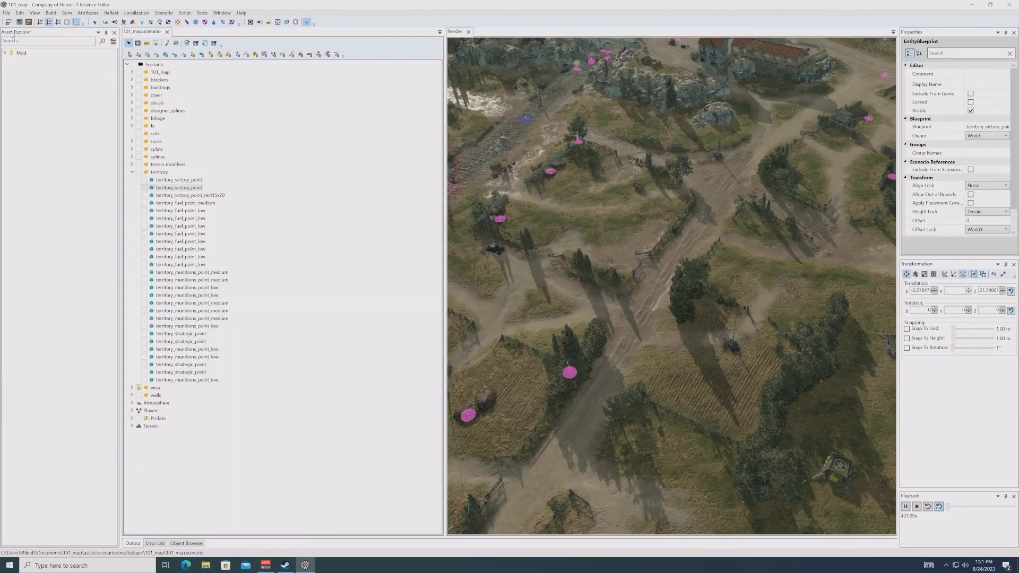
drag(15, 32, 188, 285)
click(63, 32)
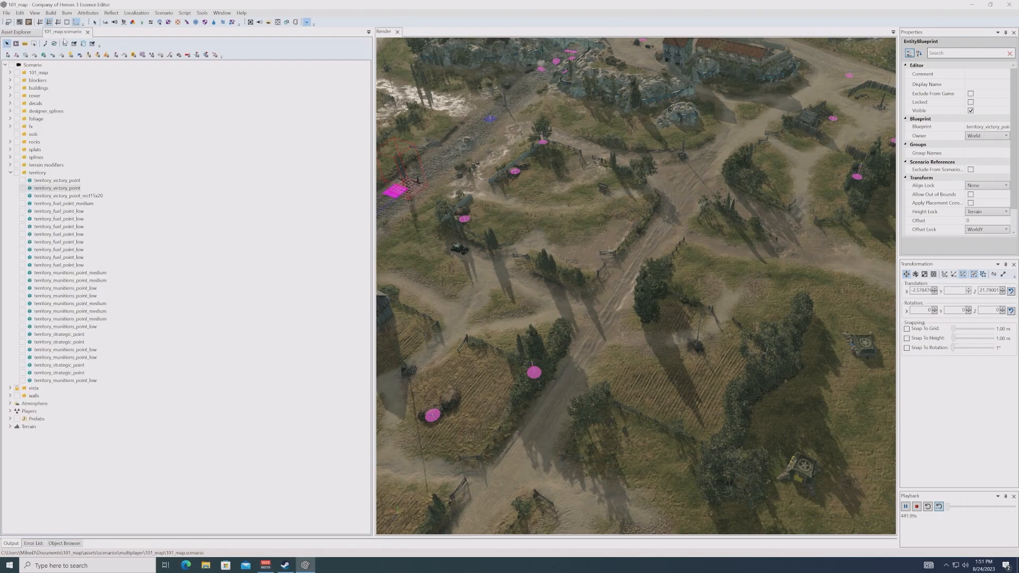
drag(374, 248, 269, 248)
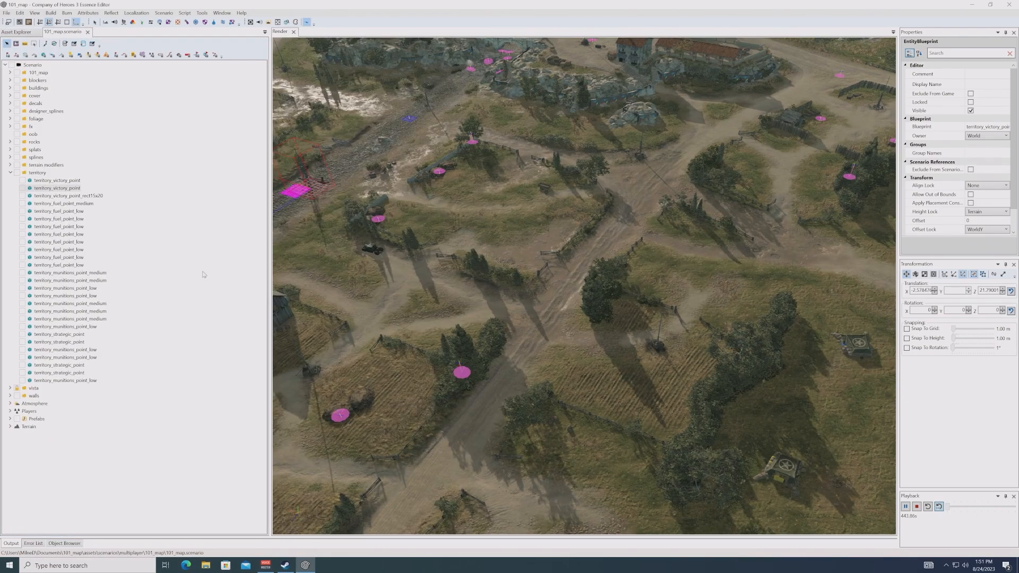
Step: Collapse the territory folder, expand Prefabs in the scenario tree and select its 101_map layer
click(10, 173)
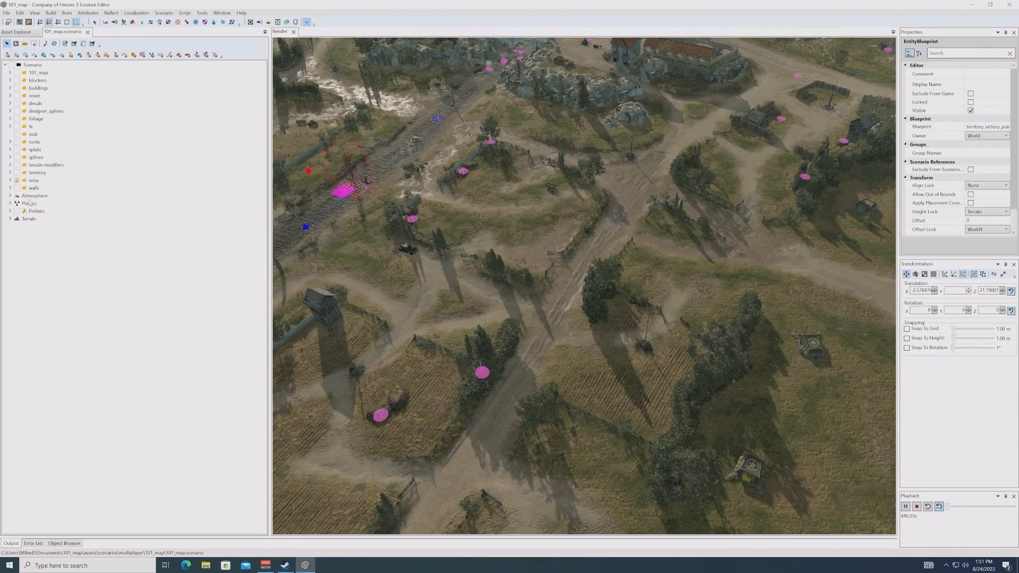
click(32, 65)
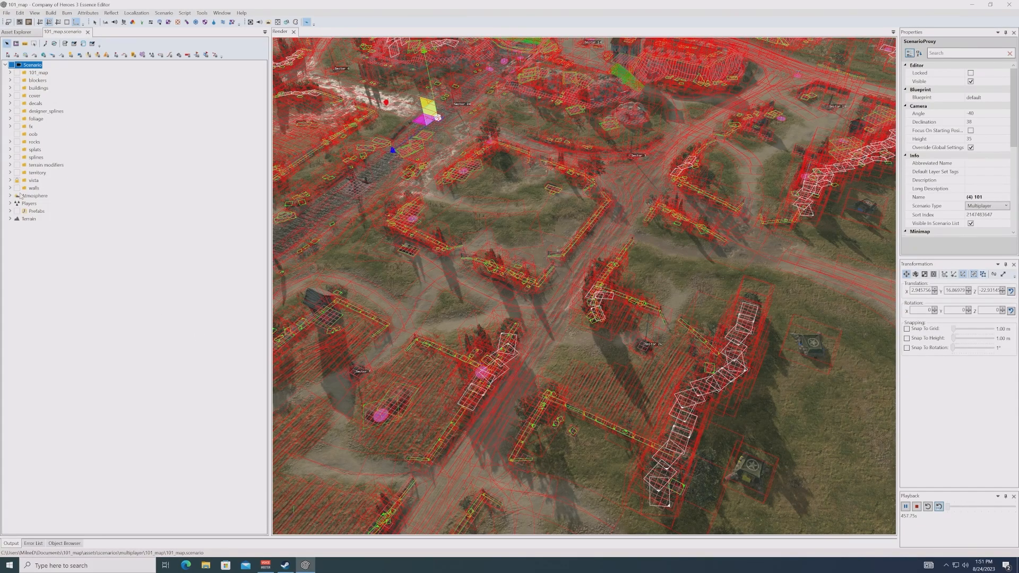
click(28, 213)
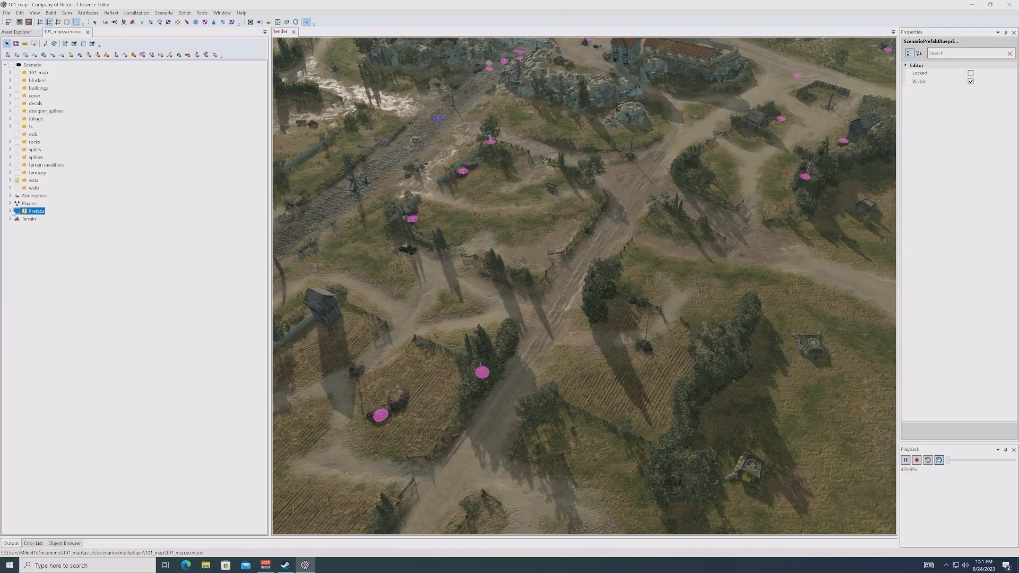
click(10, 211)
click(41, 219)
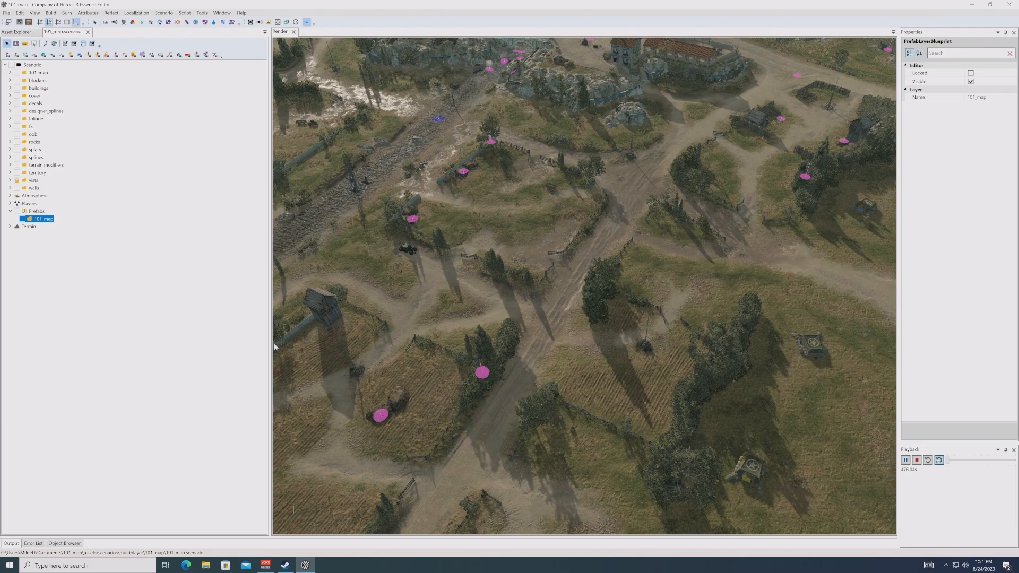
Step: Narrow the scenario tree further and widen the Properties area
drag(267, 343, 234, 344)
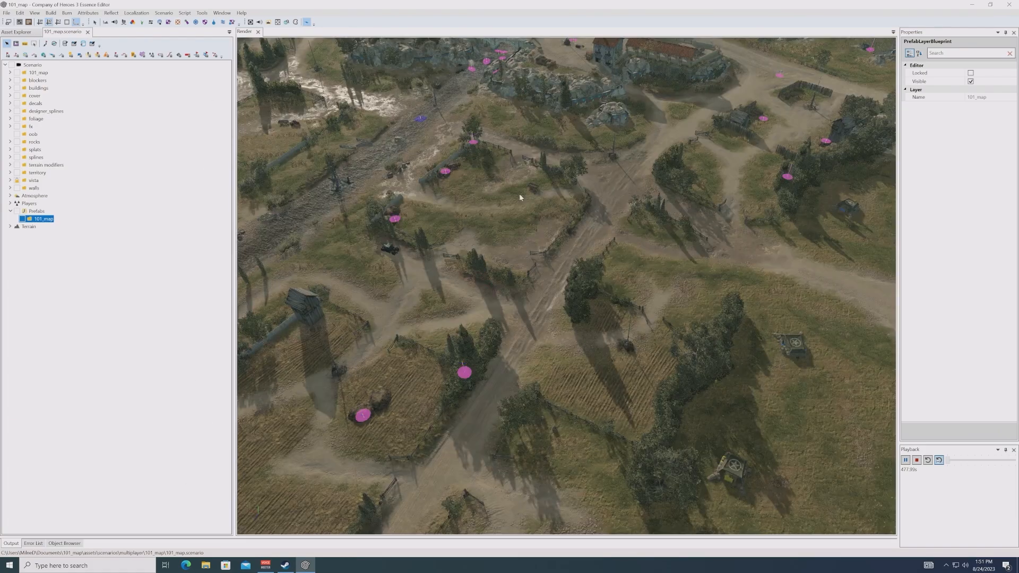
drag(898, 335, 798, 350)
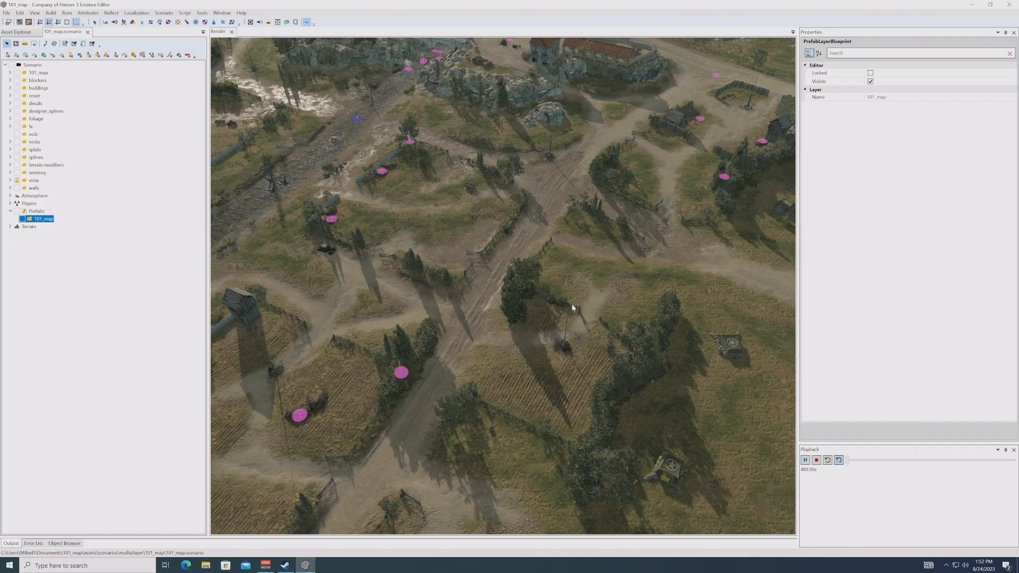
Step: Examine the town, bridge, river and fields from several angles to review possible areas for destruction
middle_drag(546, 291, 709, 454)
middle_drag(503, 213, 456, 451)
middle_drag(503, 287, 276, 276)
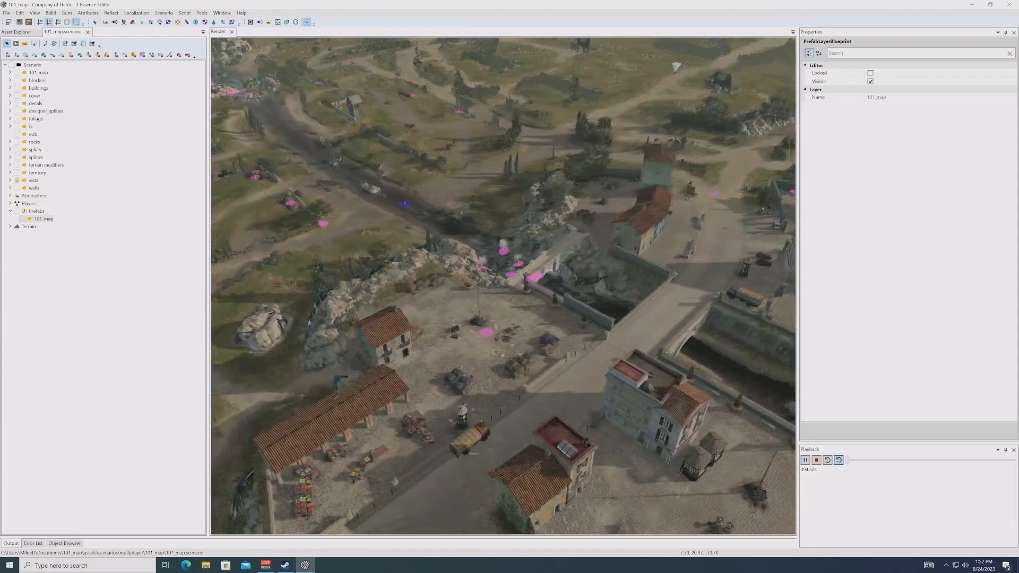
middle_drag(488, 510, 669, 340)
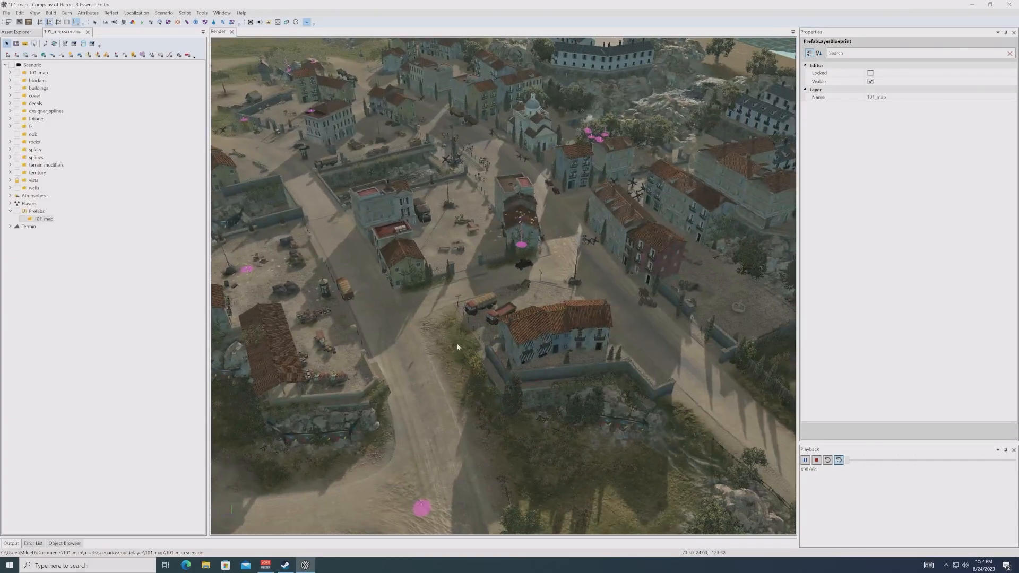
middle_drag(457, 343, 721, 250)
middle_drag(425, 392, 627, 237)
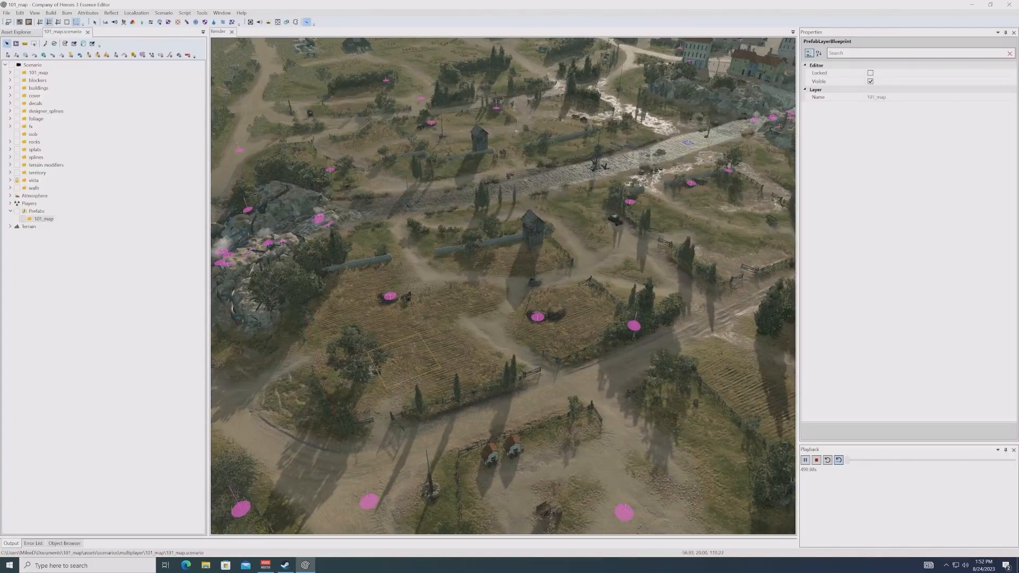
middle_drag(412, 364, 531, 356)
middle_drag(474, 326, 322, 416)
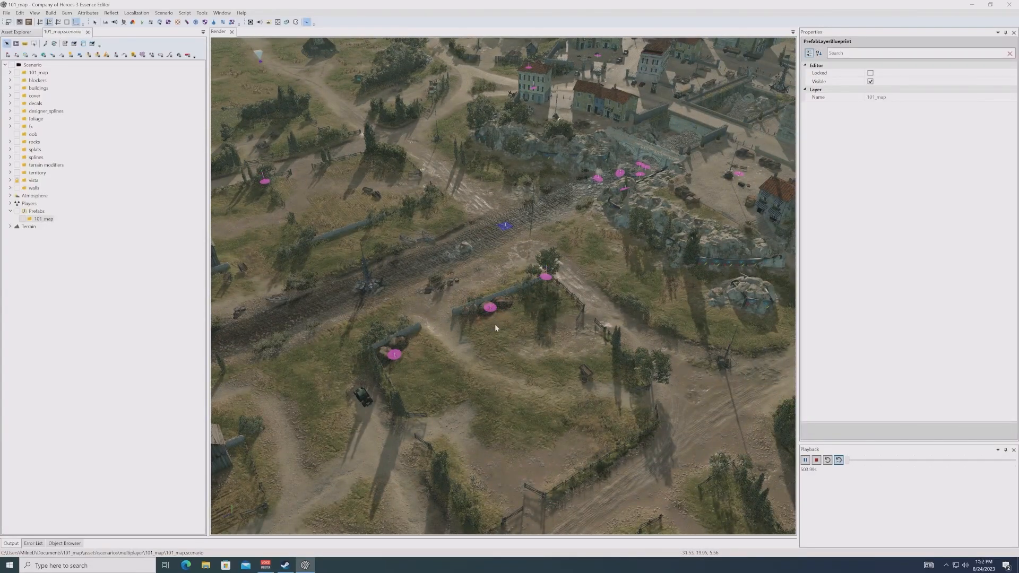
middle_drag(586, 317, 604, 331)
middle_drag(753, 340, 579, 328)
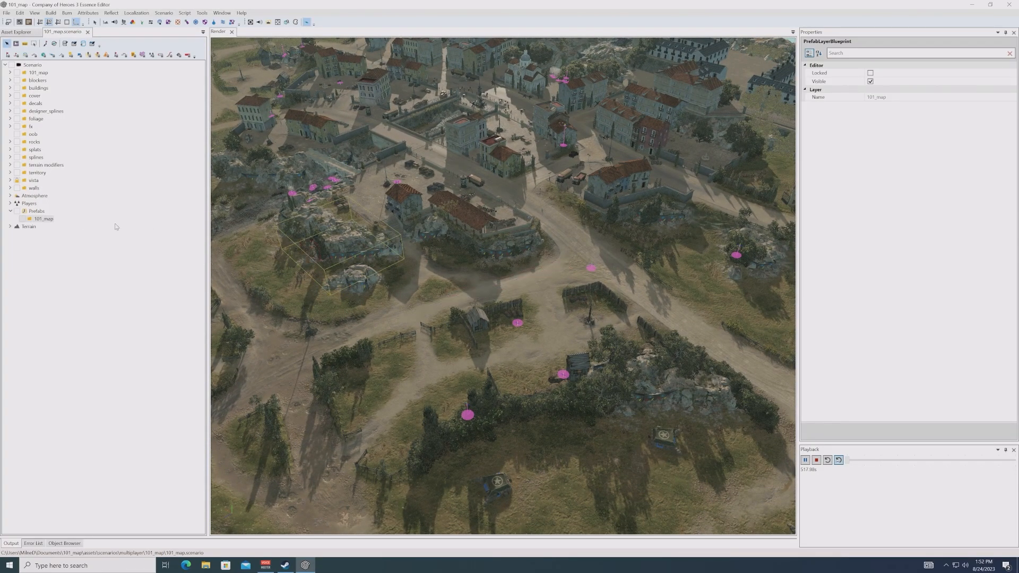
middle_drag(476, 288, 488, 268)
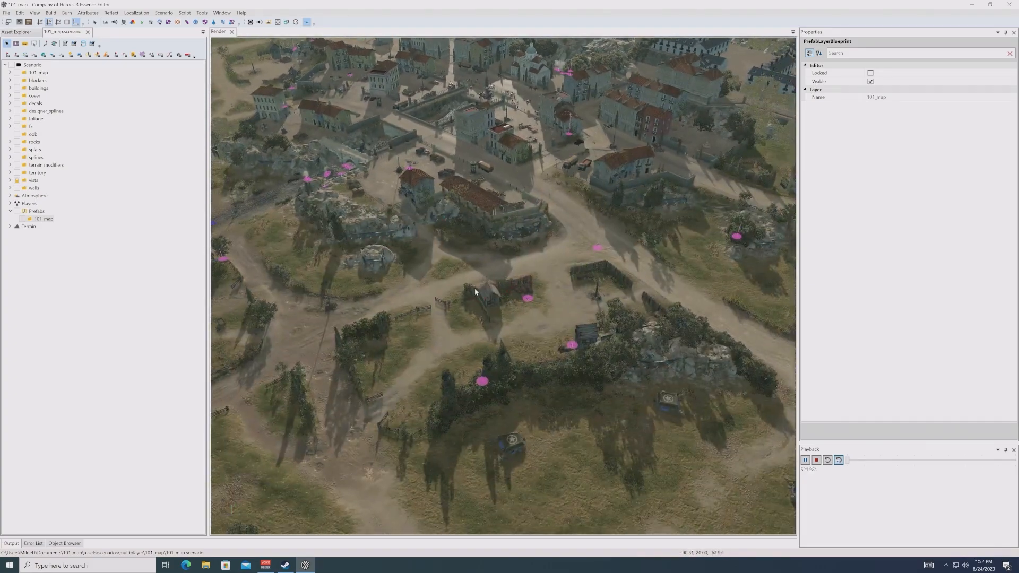
Step: Add a prerolldestruction prefab to the 101_map layer under Prefabs
right_click(46, 221)
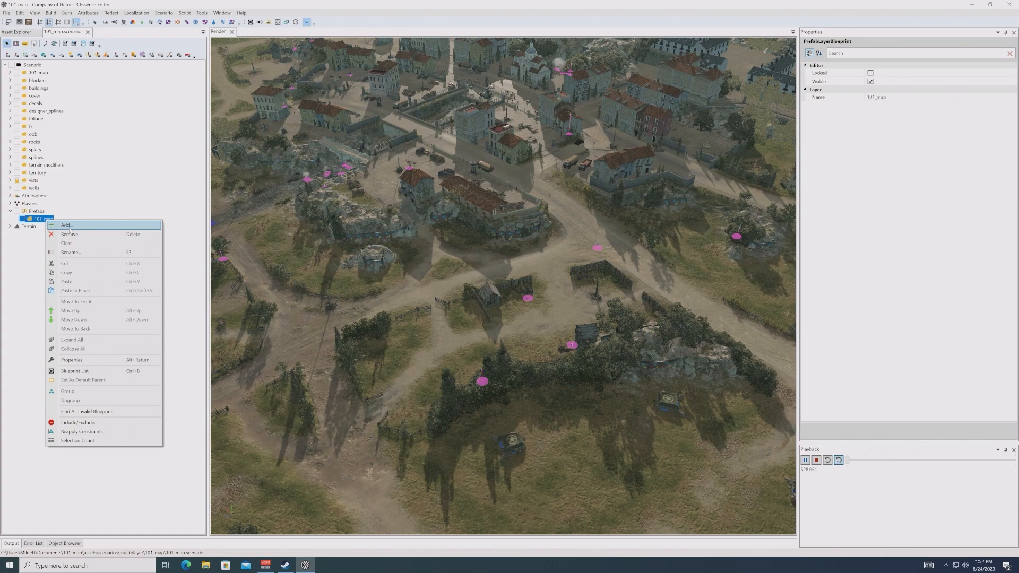
click(39, 220)
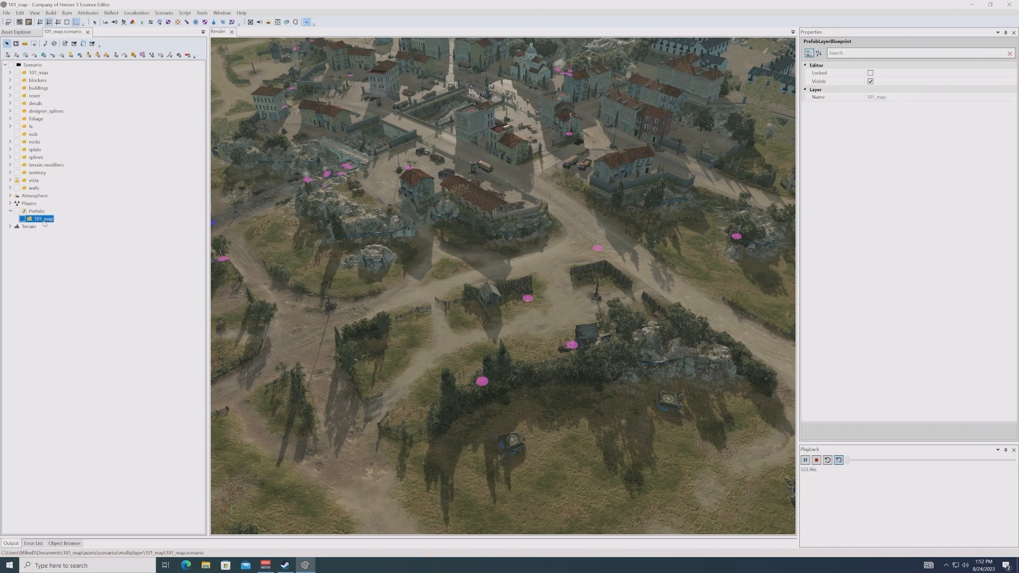
right_click(42, 222)
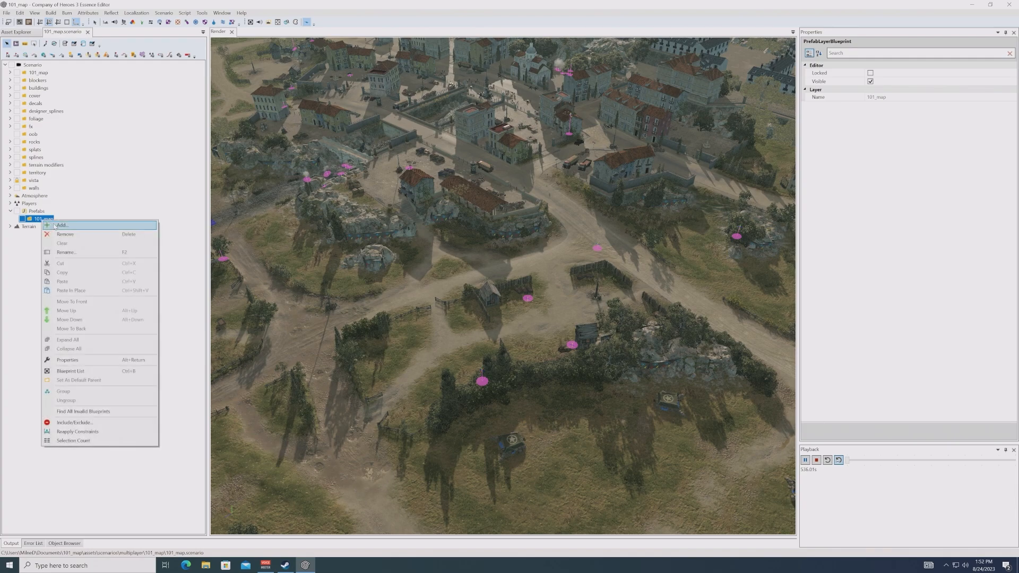
click(60, 225)
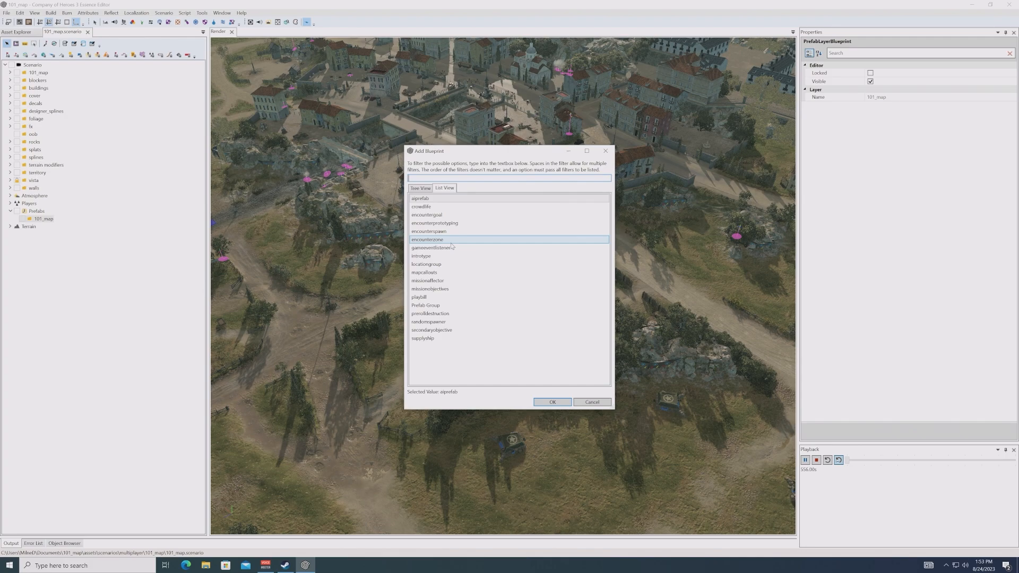
click(437, 315)
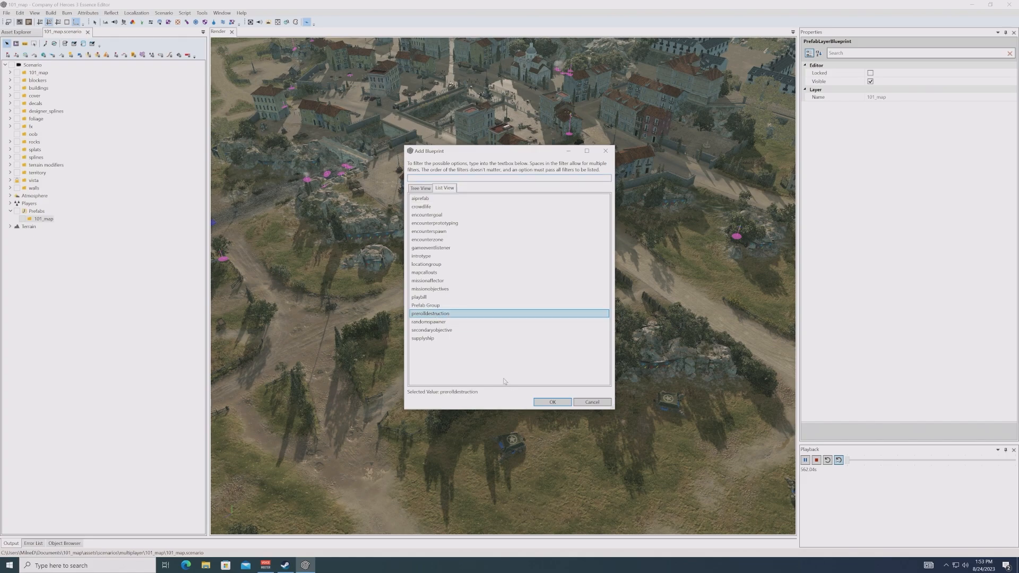
click(551, 402)
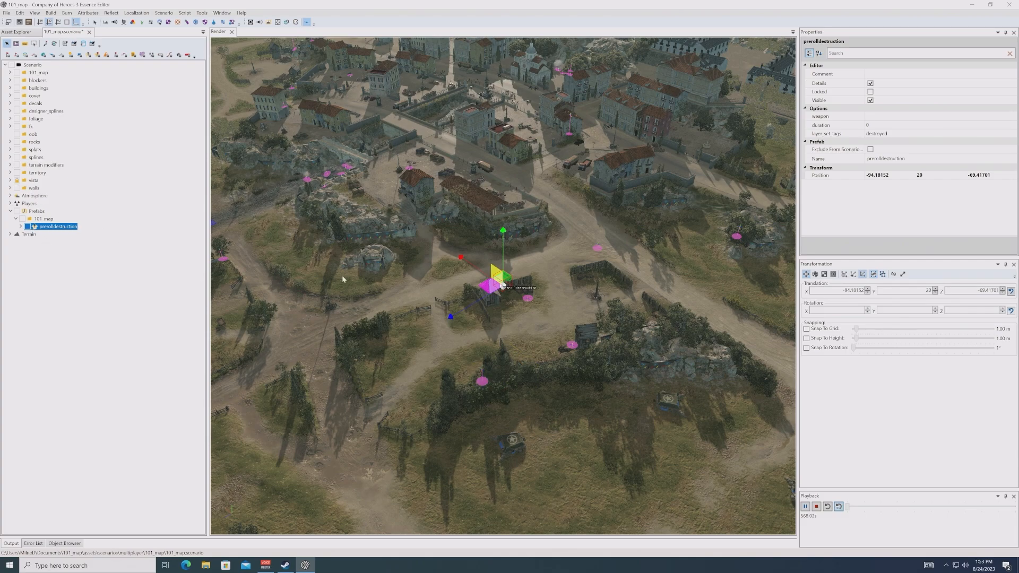
Step: Move the prerolldestruction prefab out to the grassy field beyond the town, at about X -238, Y 38, Z -142
drag(499, 283, 546, 311)
scroll(547, 311, down, 5)
middle_drag(565, 323, 493, 298)
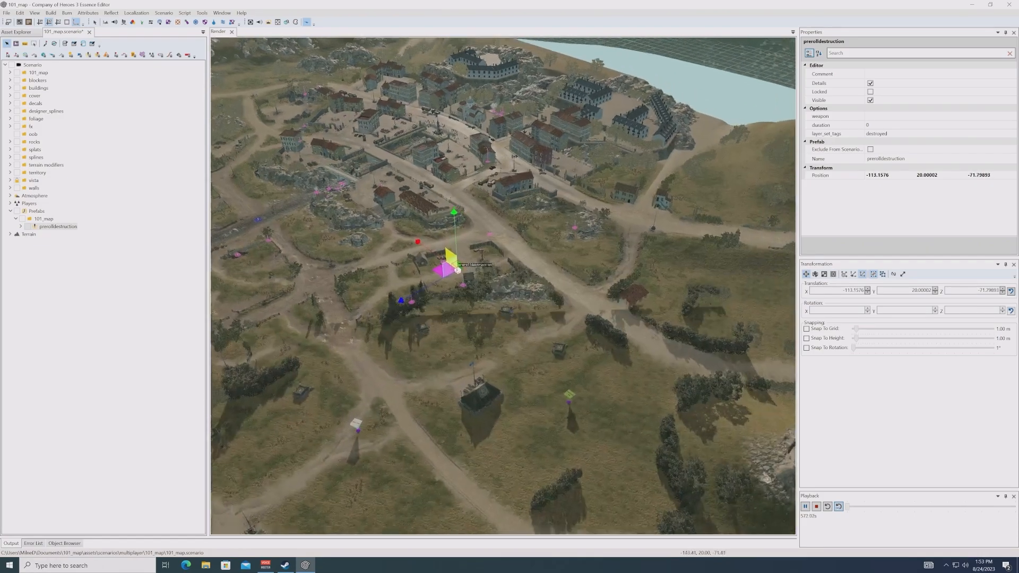
drag(451, 289, 794, 335)
middle_drag(639, 318, 612, 320)
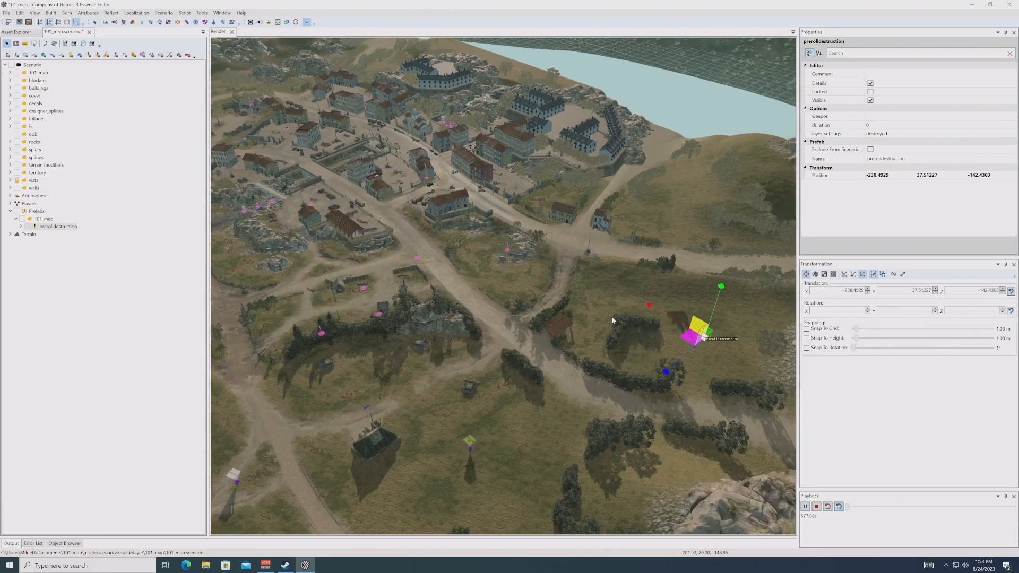
Step: Add a bombing location to the prerolldestruction prefab and place it on the hedgerow at about X -128, Y 20, Z -58
click(23, 228)
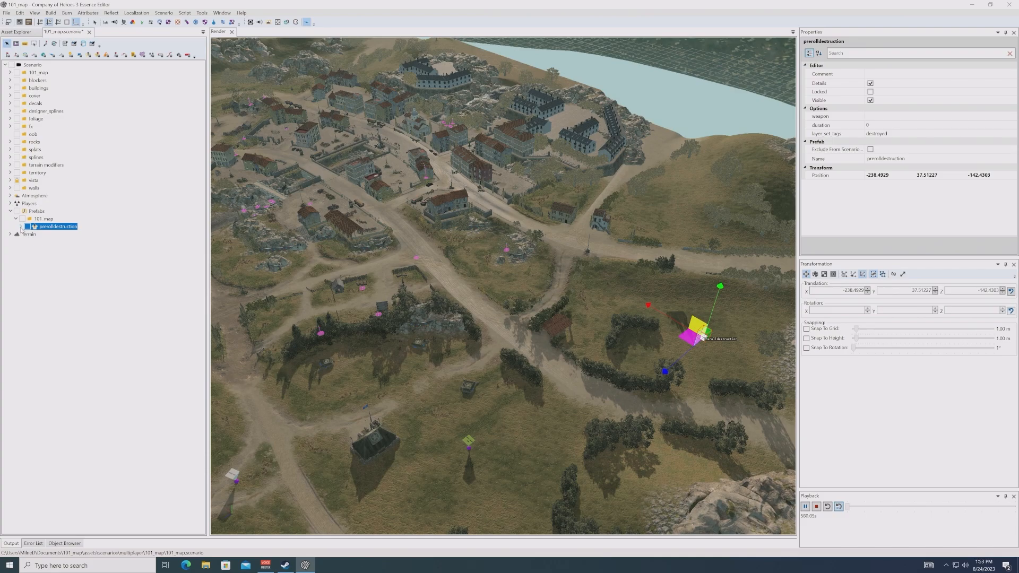
click(21, 227)
middle_drag(488, 338, 603, 346)
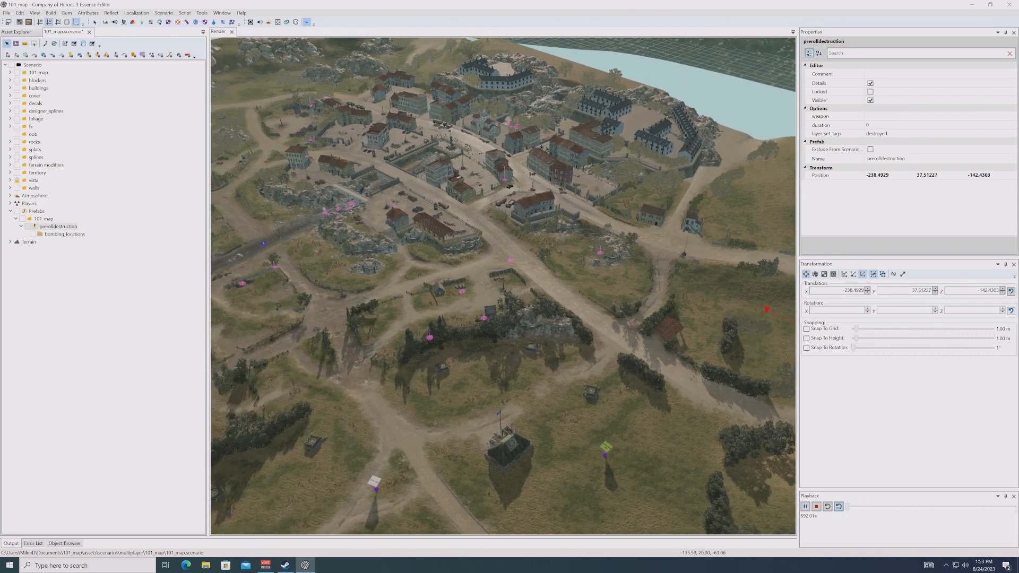
scroll(453, 336, up, 3)
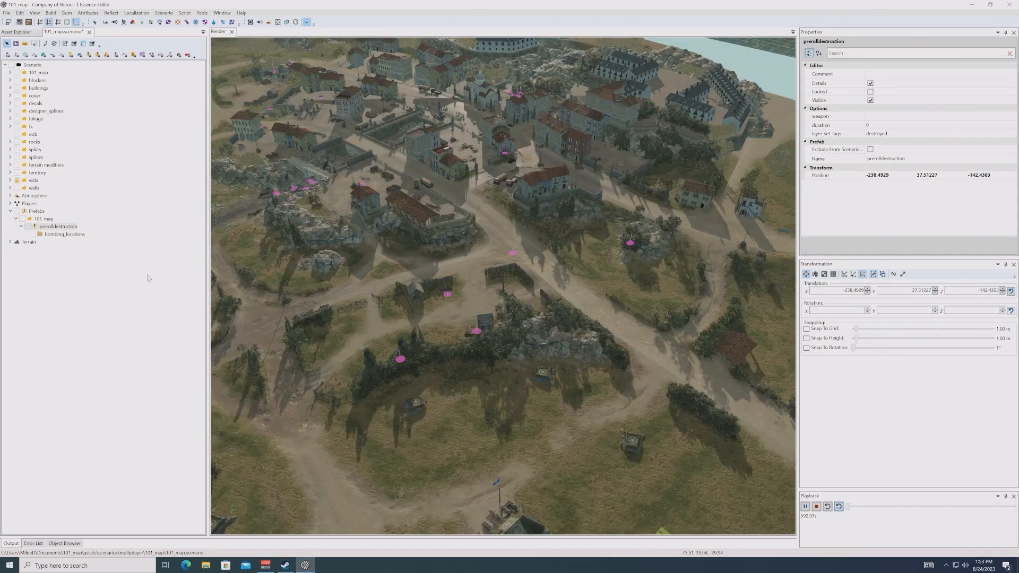
click(67, 236)
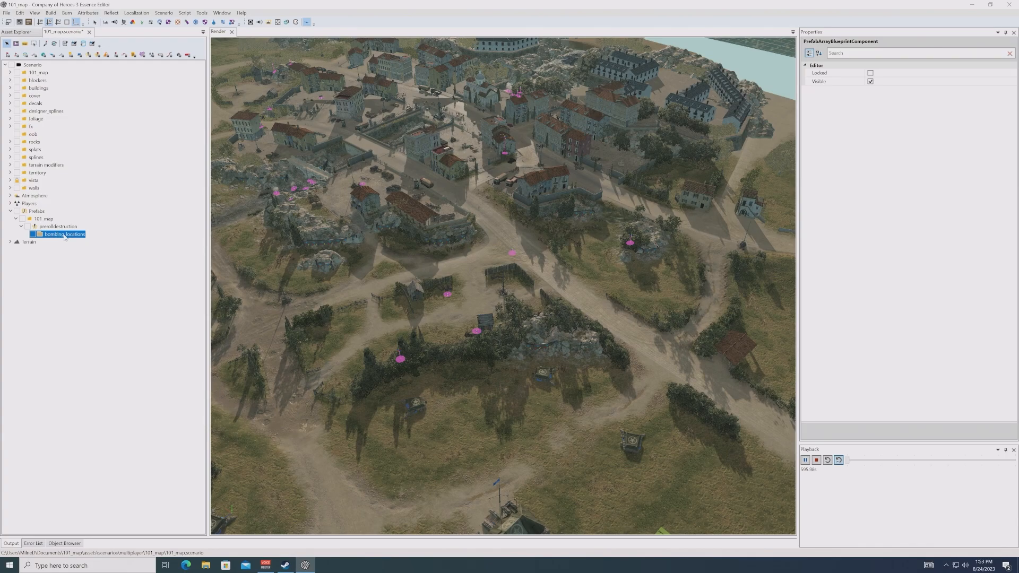
right_click(65, 237)
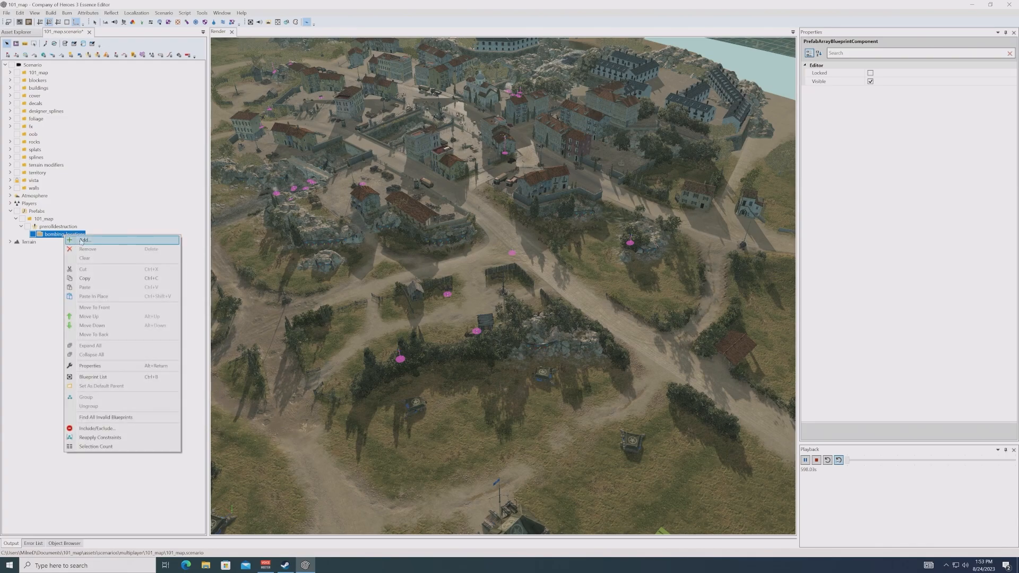
click(84, 240)
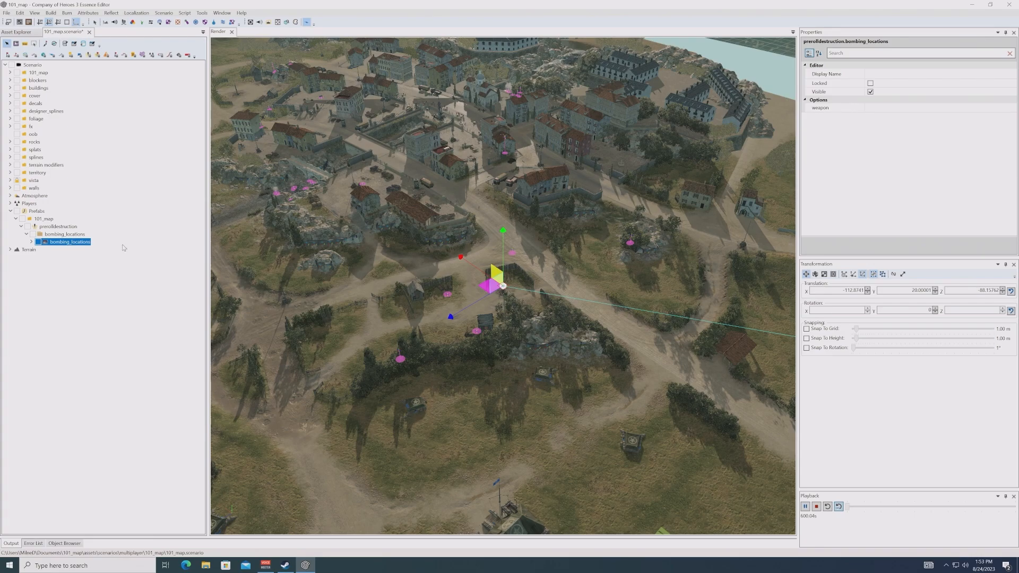
drag(489, 289, 453, 357)
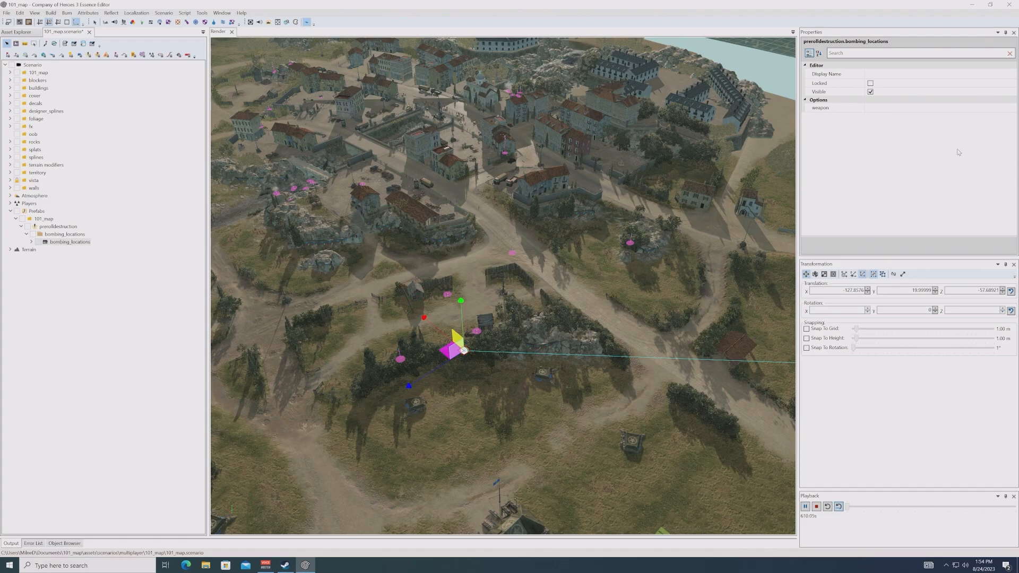
Step: Set the prerolldestruction prefab's default weapon to 356mm_naval_bombardment_uk from the British heavy_artillery explosive weapons
click(933, 108)
click(40, 228)
click(904, 116)
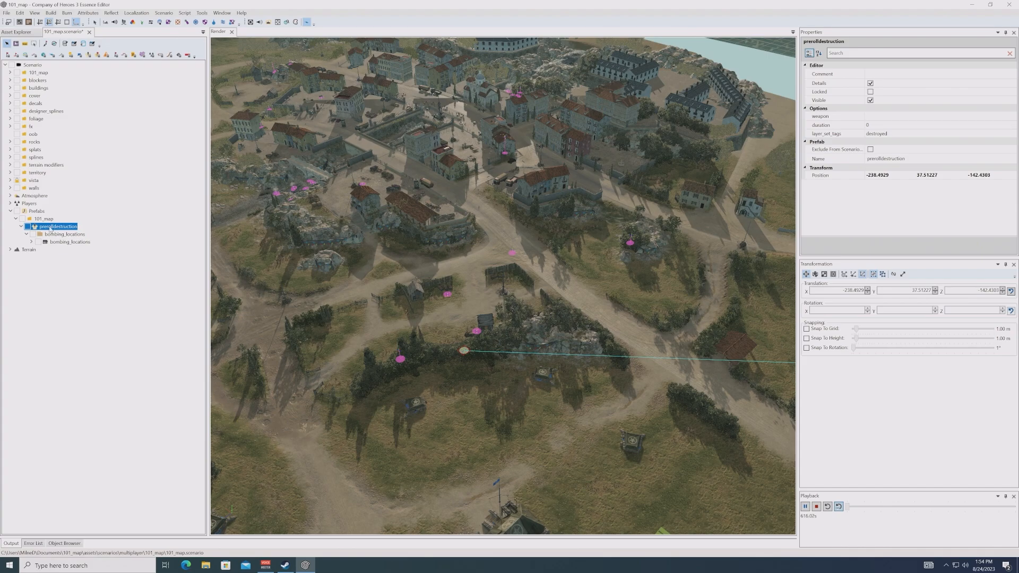
click(1010, 116)
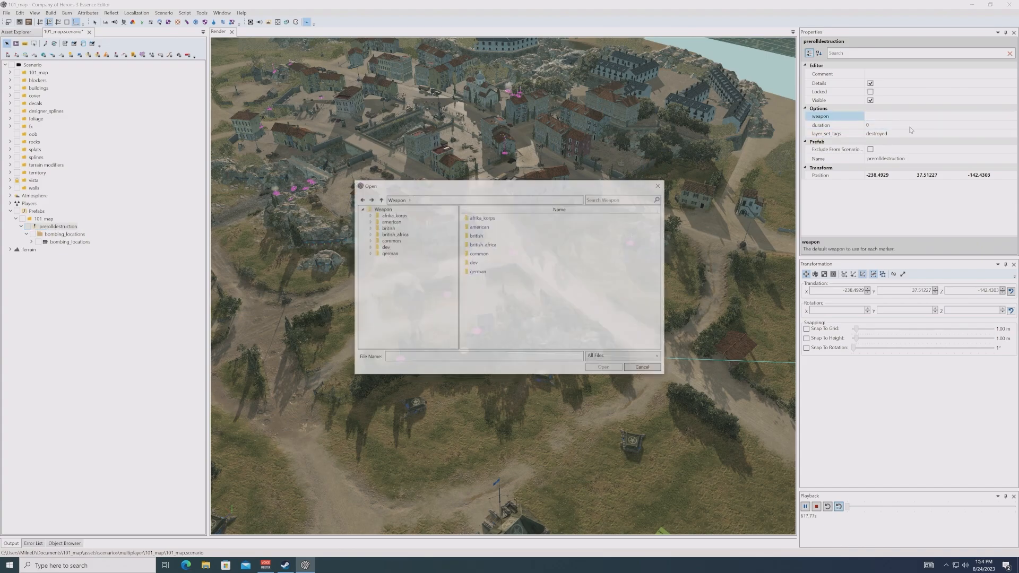
double_click(480, 236)
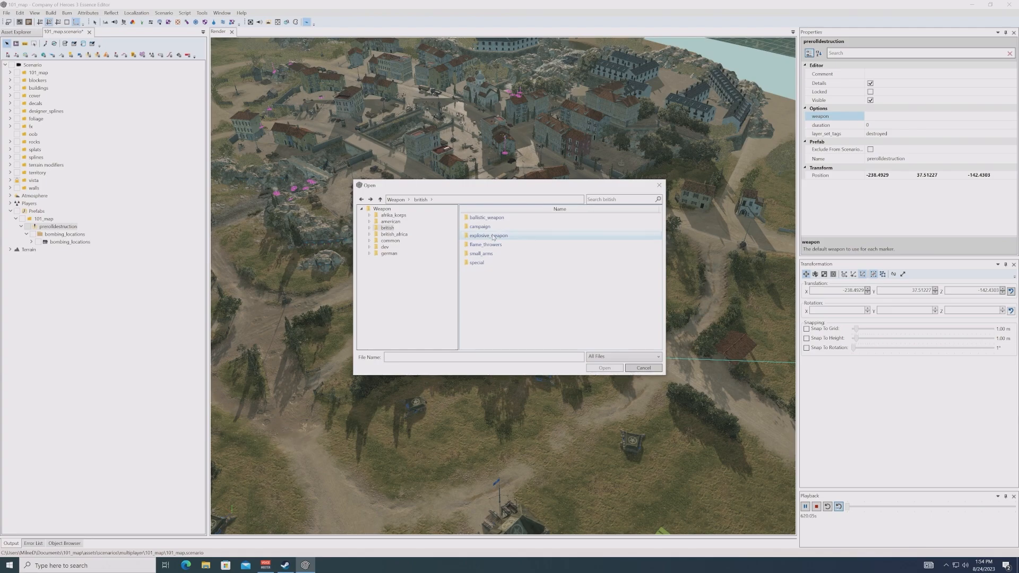
double_click(496, 236)
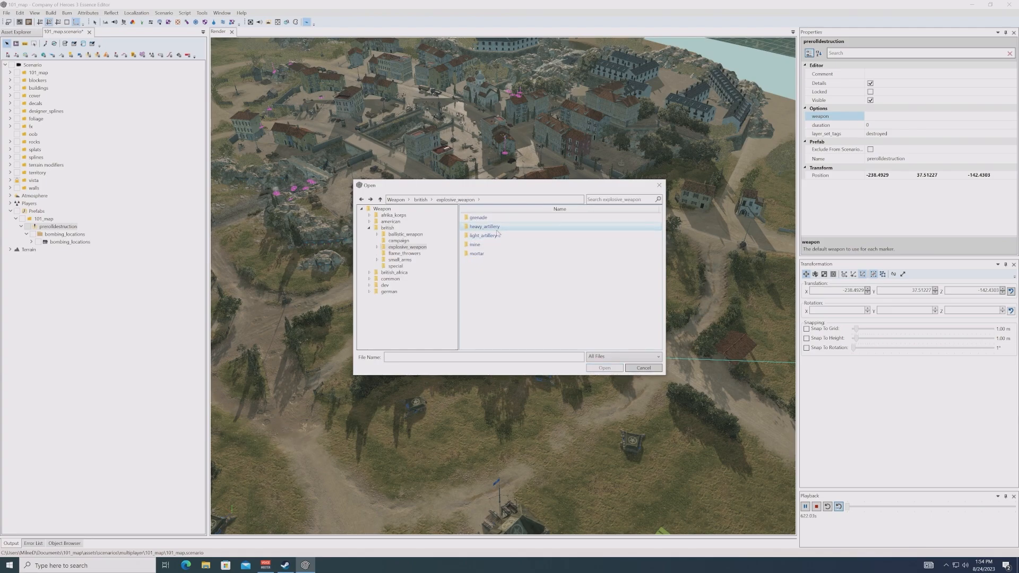
double_click(497, 226)
scroll(523, 286, down, 3)
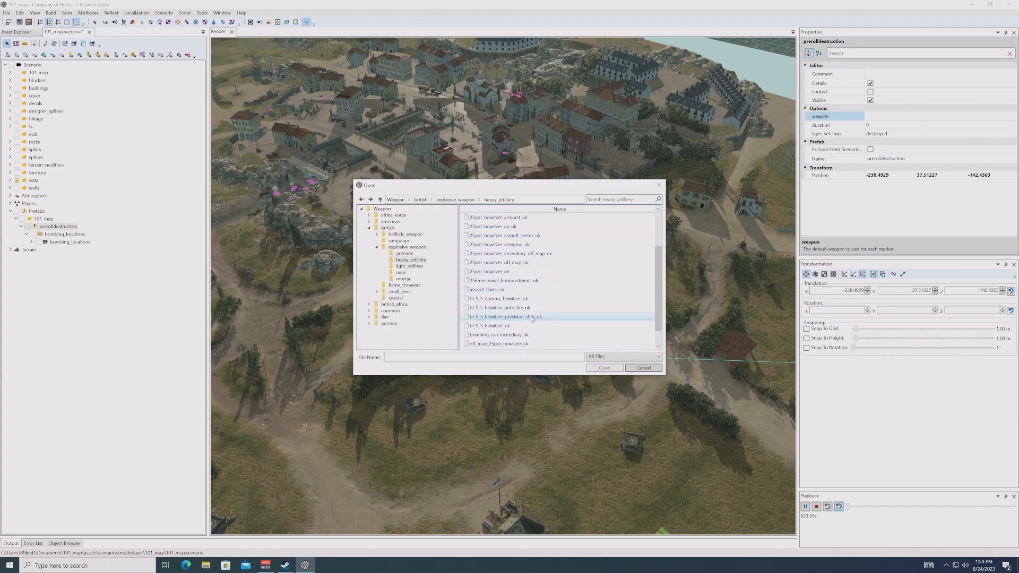
click(504, 263)
click(605, 367)
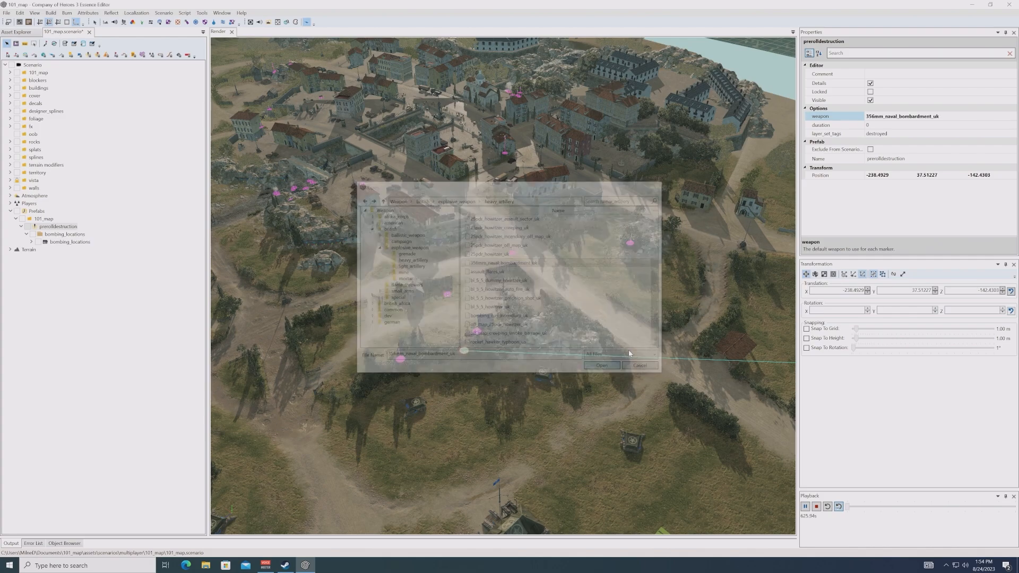
Step: Duplicate the bombing location until the bombing_locations group holds eight entries
click(66, 242)
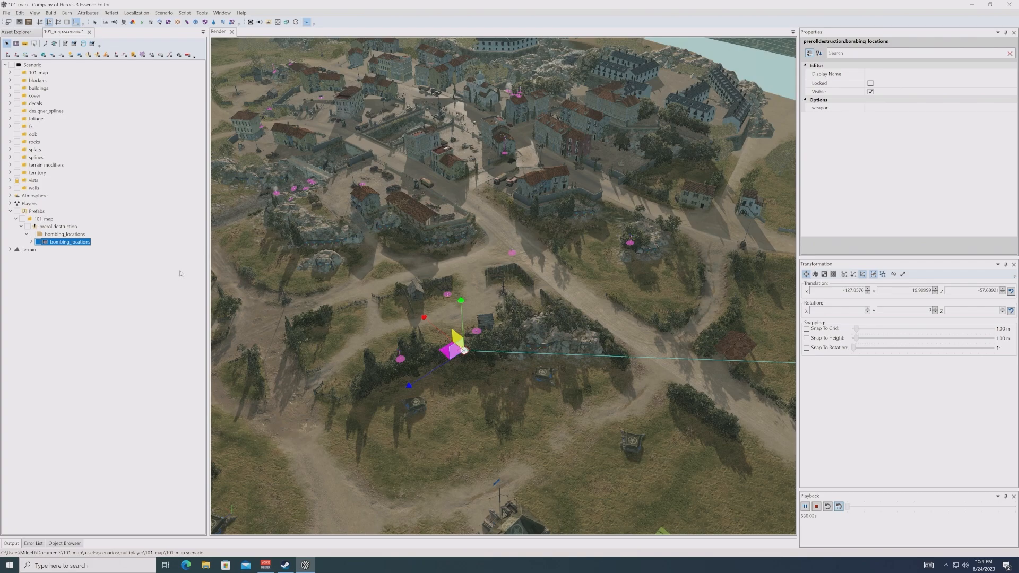
key(ctrl+d)
key(ctrl+d)
key(ctrl+d)
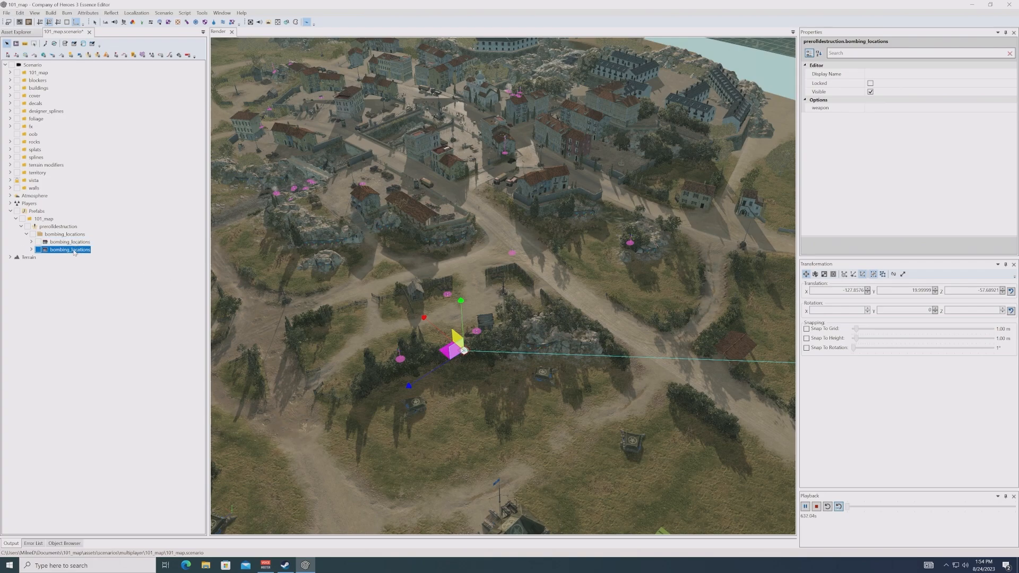
key(ctrl+d)
key(ctrl+d)
key(ctrl+d)
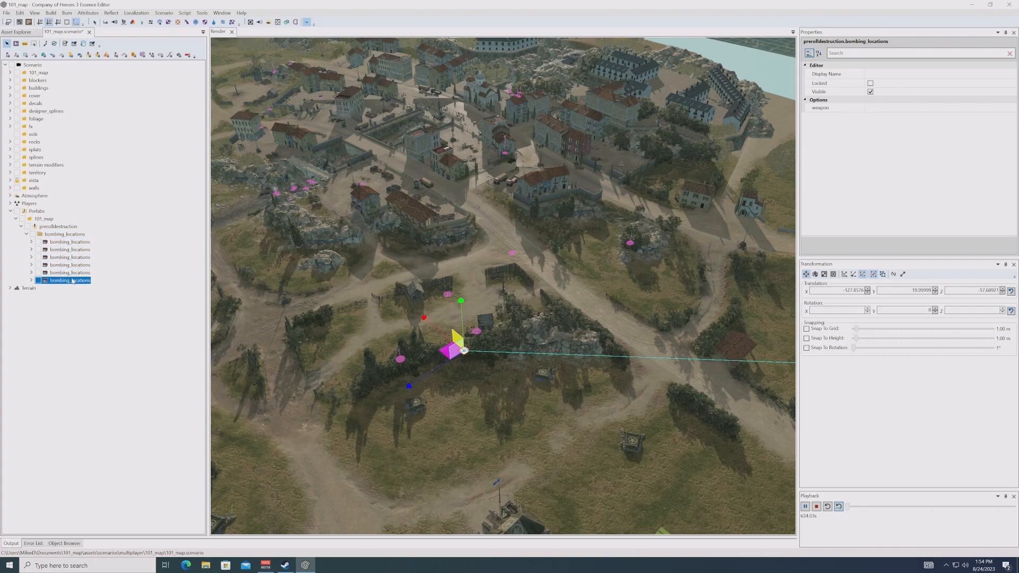
click(70, 250)
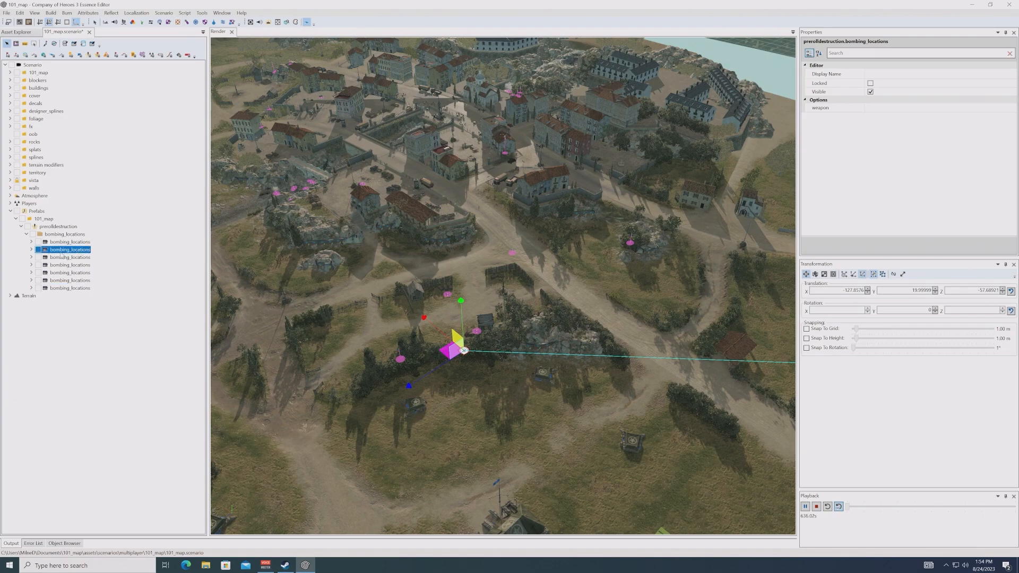
drag(60, 249, 84, 255)
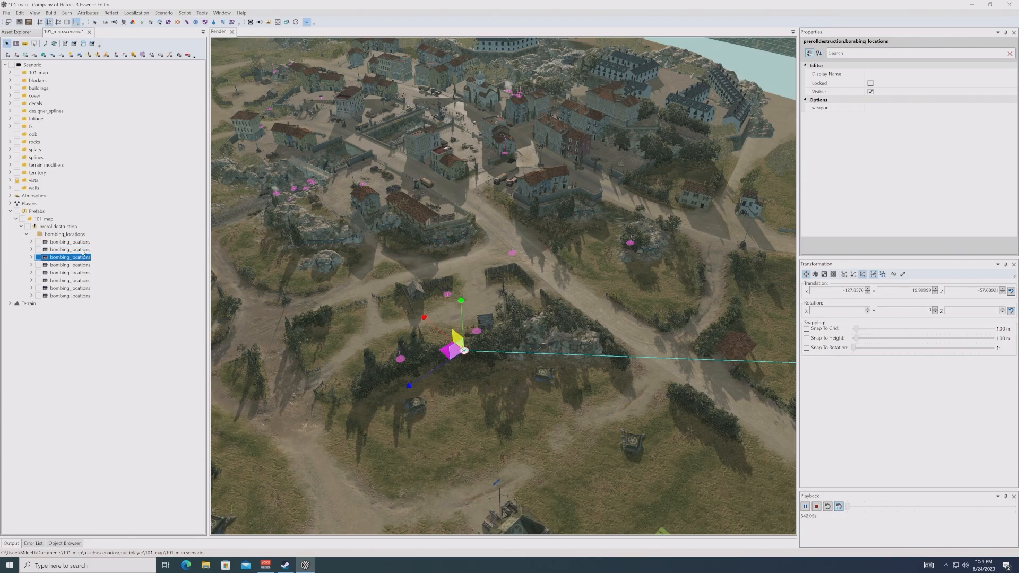
Step: Move the second bombing location onto the house beside the main road, and the third and fourth along the hedgerow
click(82, 250)
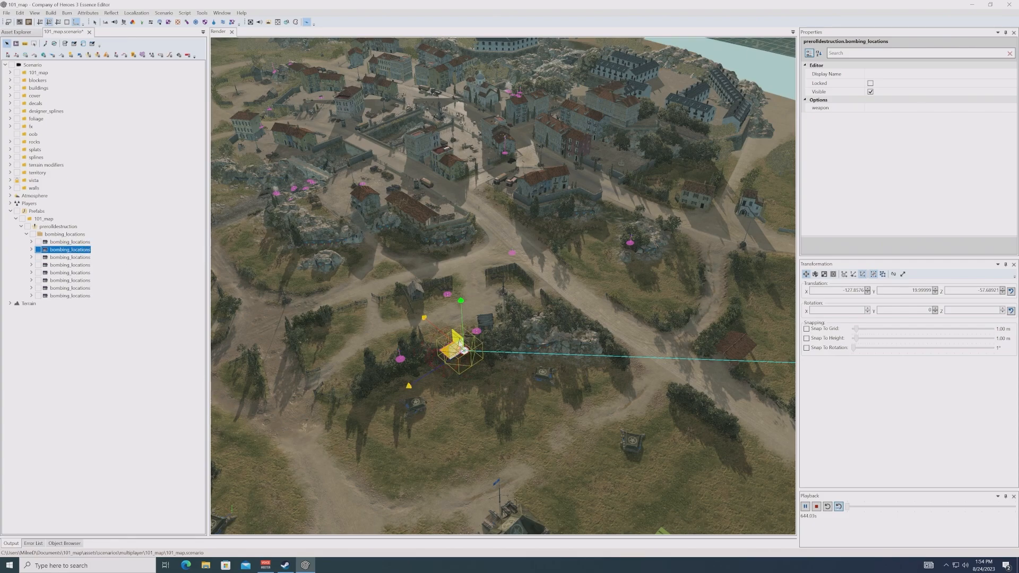
drag(460, 343, 539, 196)
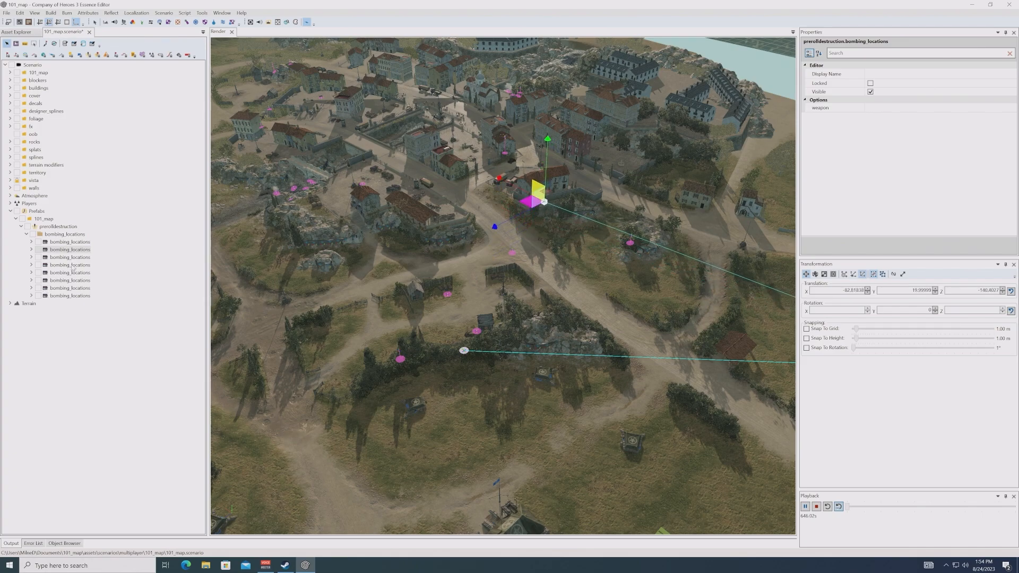
click(76, 257)
drag(458, 344, 380, 365)
click(76, 265)
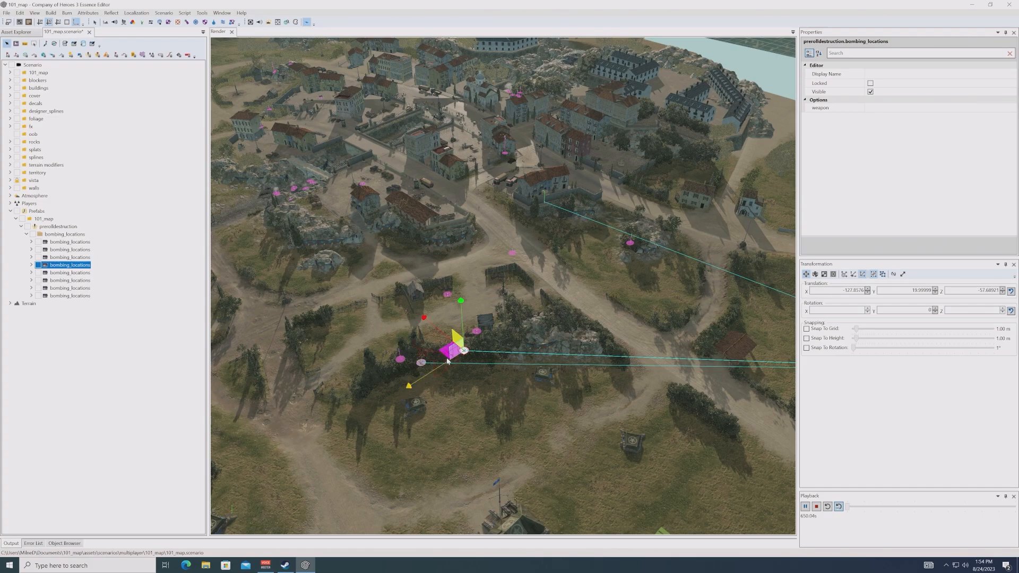
drag(457, 344, 339, 384)
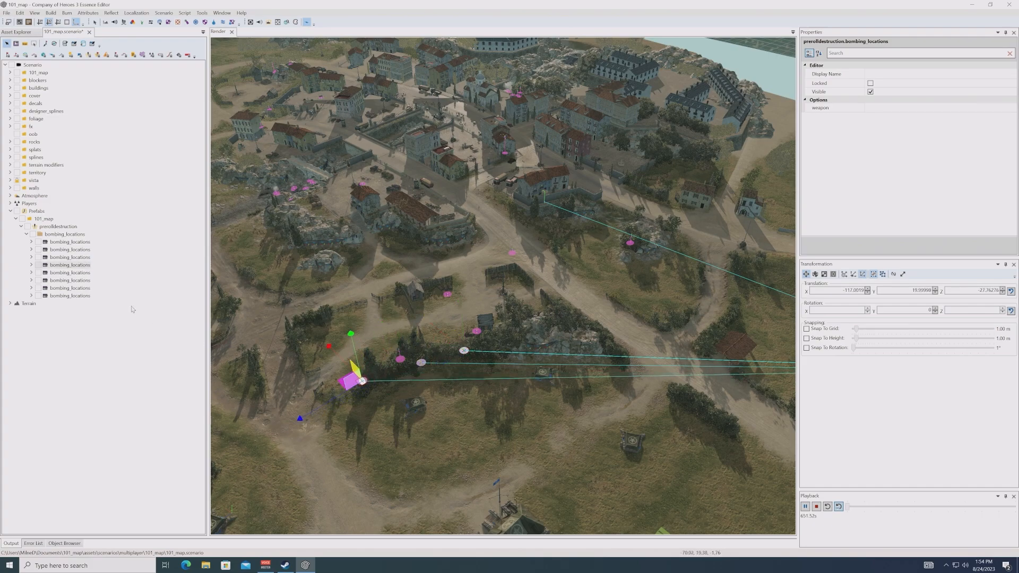
Step: Move the fifth bombing location onto the long red-roofed building and the sixth beside the walled channel in town
click(76, 272)
drag(457, 345, 383, 244)
click(76, 281)
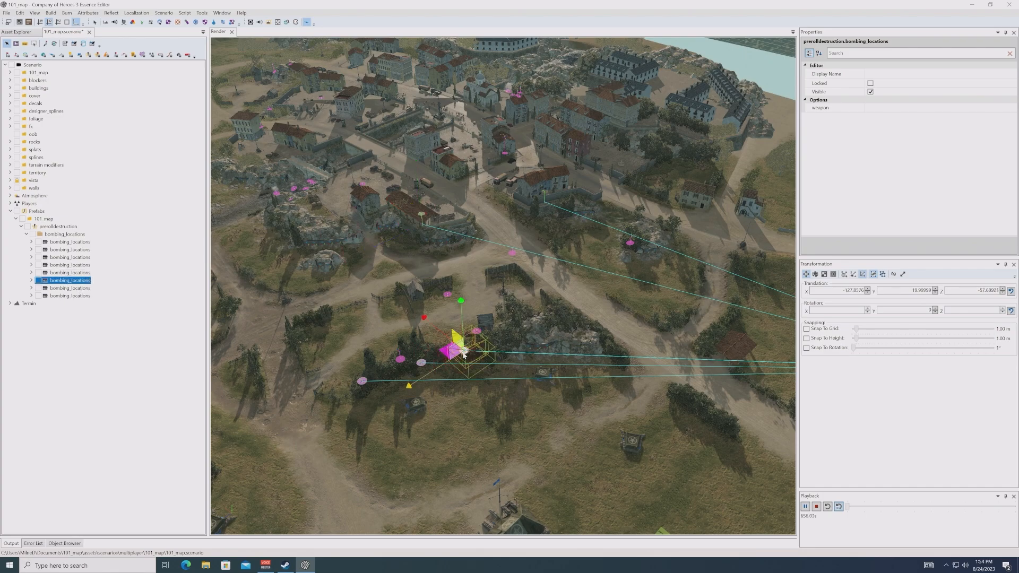
drag(454, 348, 382, 159)
Step: Move the seventh bombing location into the town and the eighth to about X 26, Y 20, Z -107 near the channel
middle_drag(393, 172, 510, 291)
click(70, 288)
scroll(593, 381, down, 5)
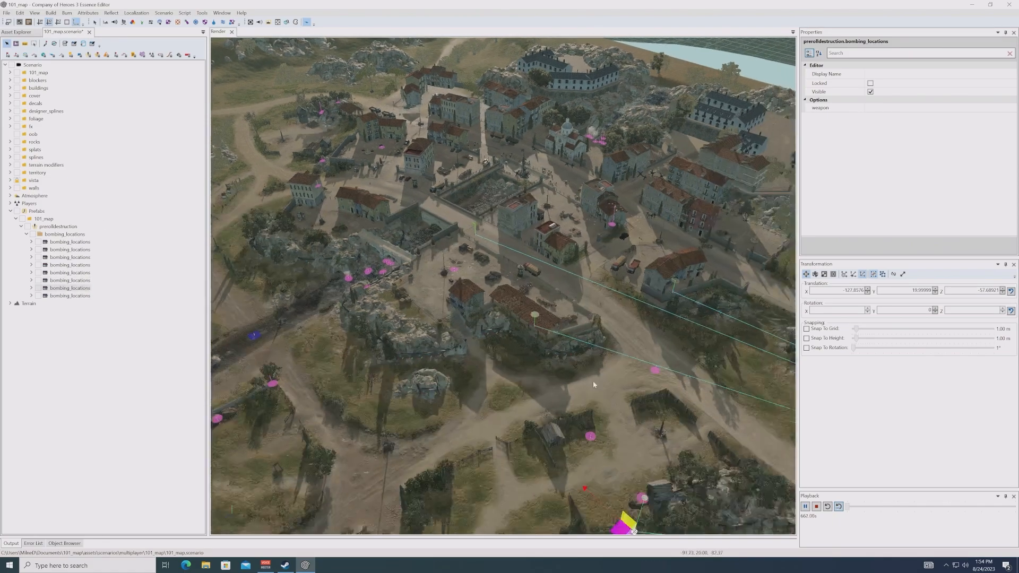
drag(571, 414, 458, 228)
click(70, 296)
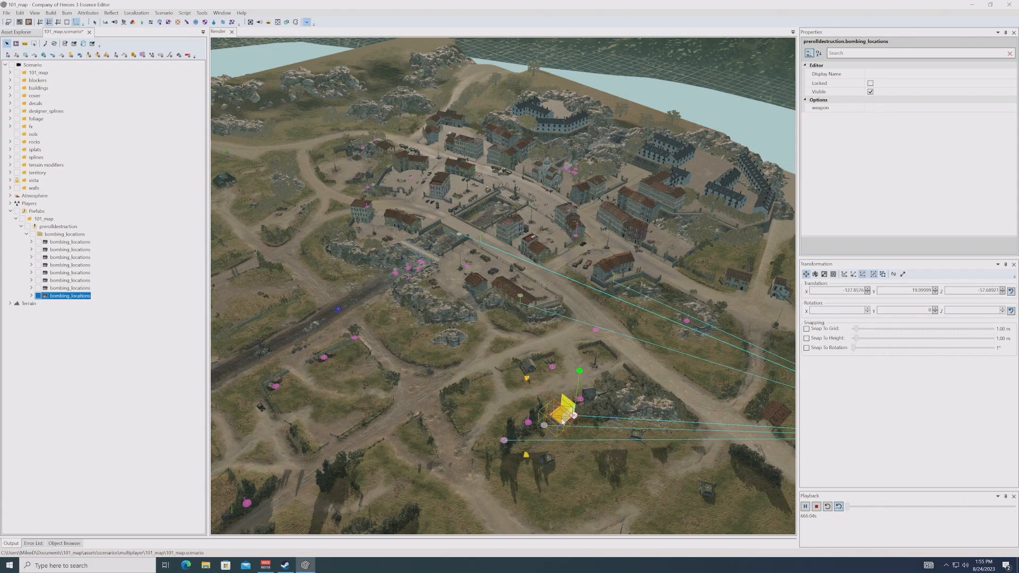
drag(564, 412, 432, 224)
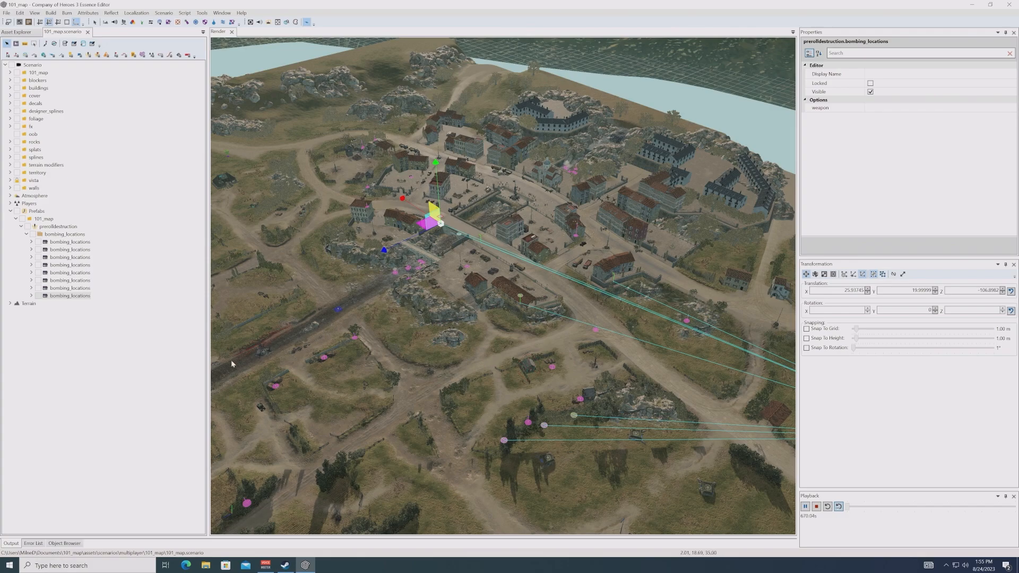
Step: Build the 101_map mod with the new destruction prefab
click(142, 376)
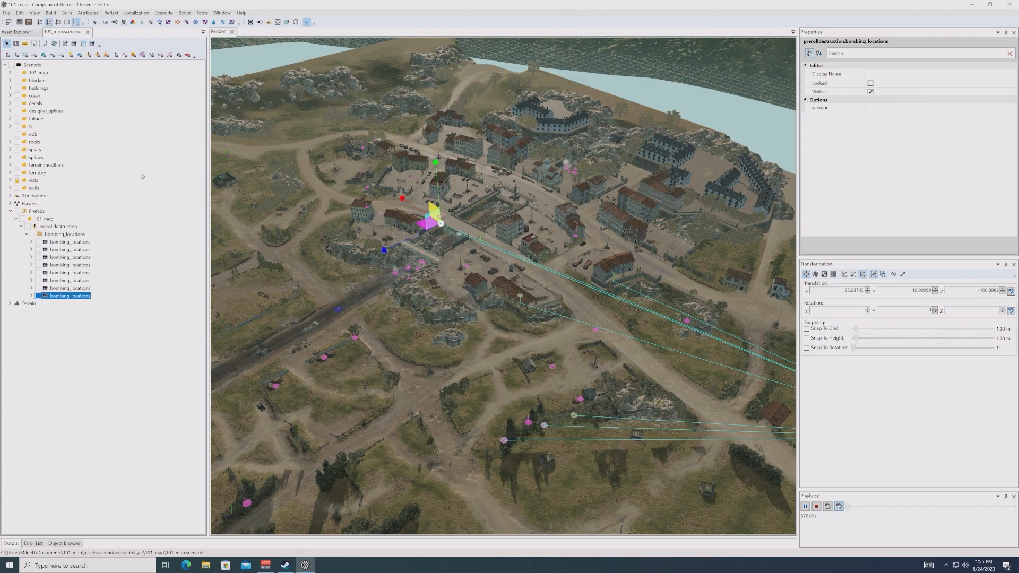
click(50, 12)
click(72, 22)
Step: Switch to Steam, launch Company of Heroes 3 and set up a single-player skirmish game
click(285, 565)
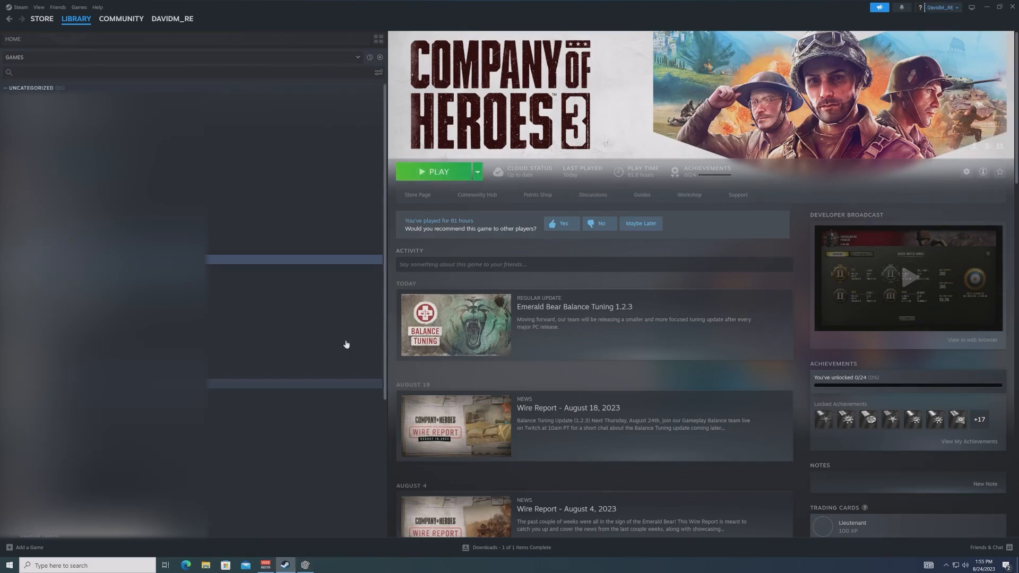
click(438, 176)
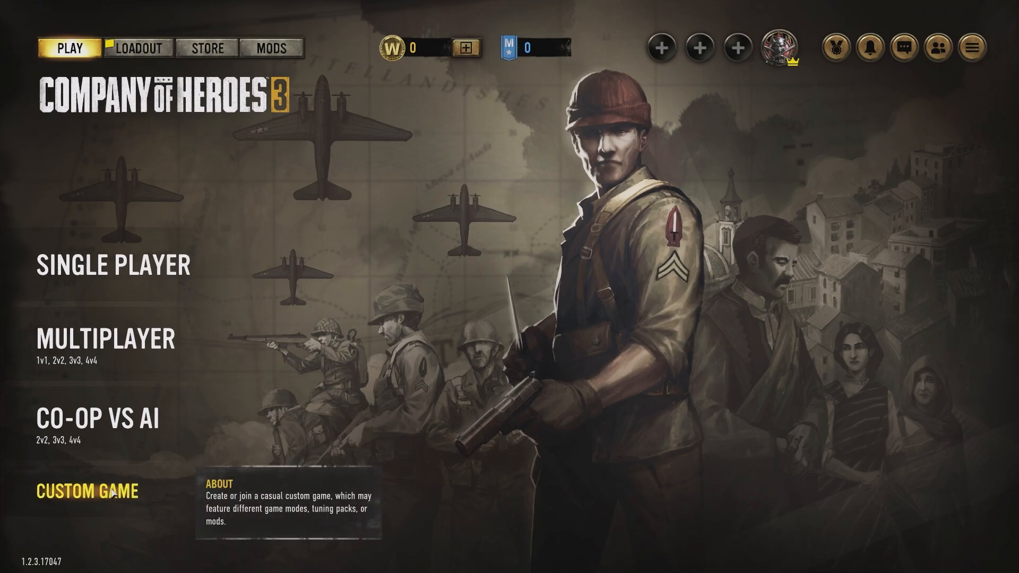
click(141, 274)
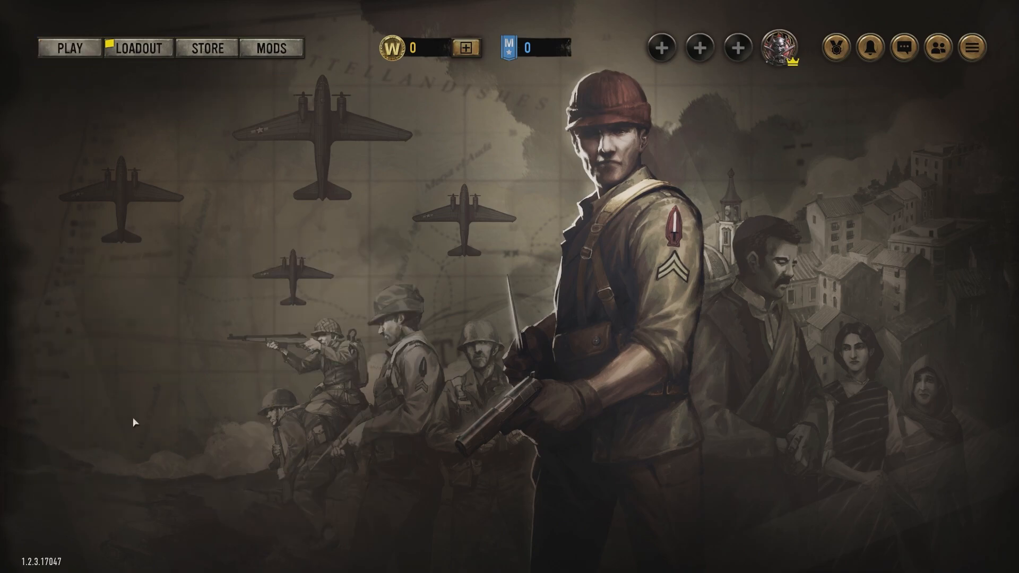
click(132, 420)
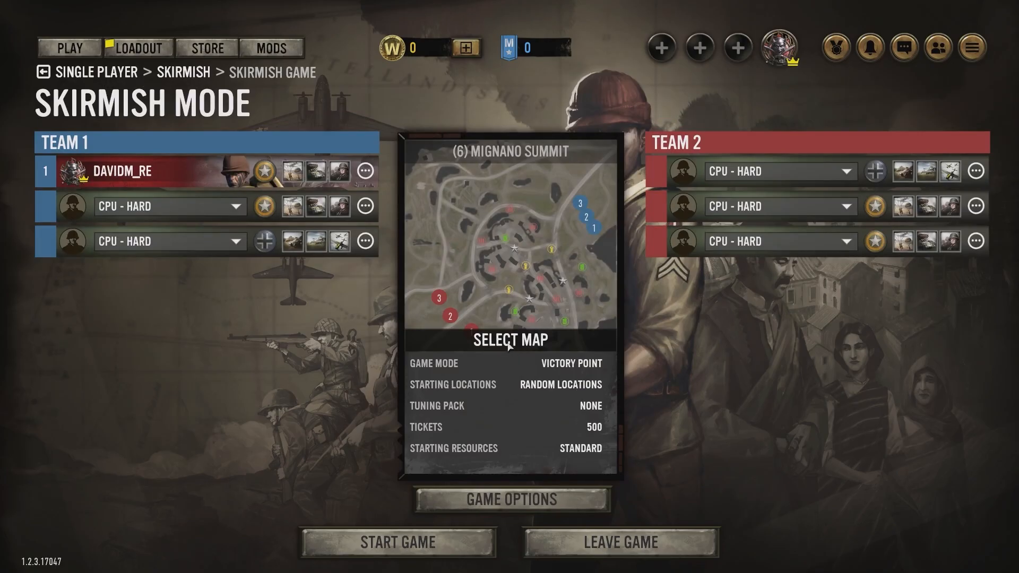
Step: Choose the local modded map (4) 101 for the skirmish and start the match
click(510, 339)
click(279, 133)
click(197, 274)
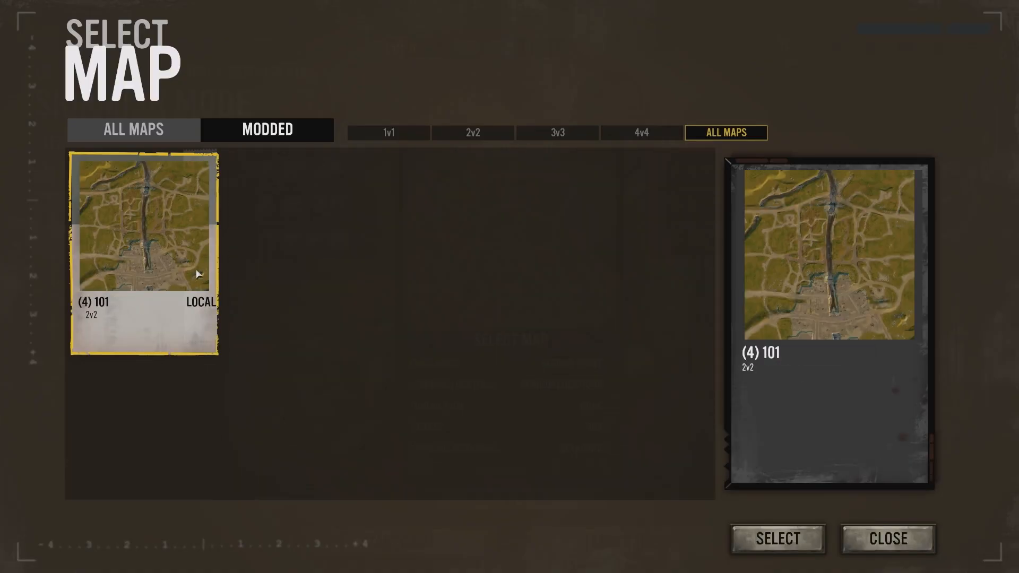
click(782, 531)
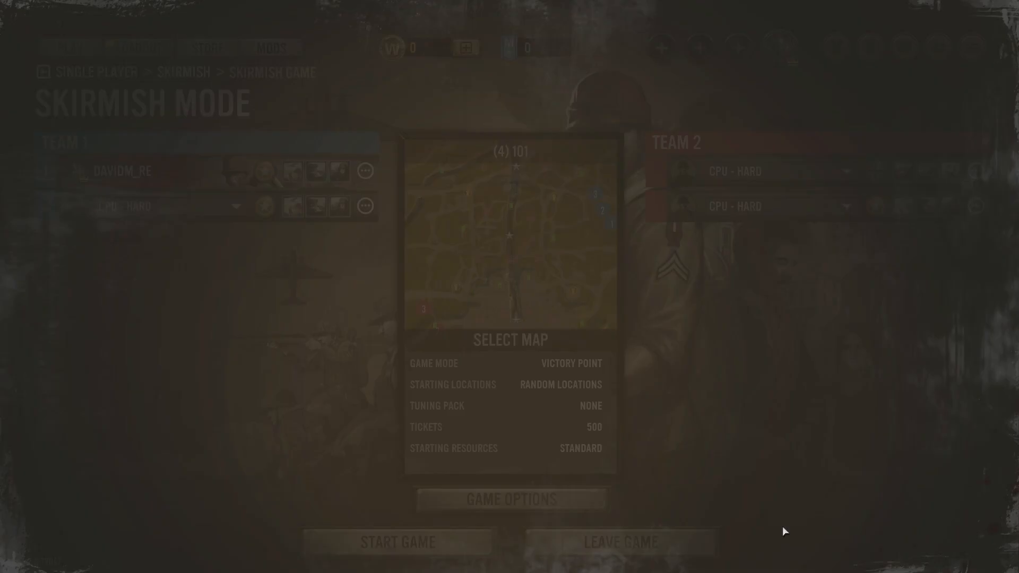
click(421, 551)
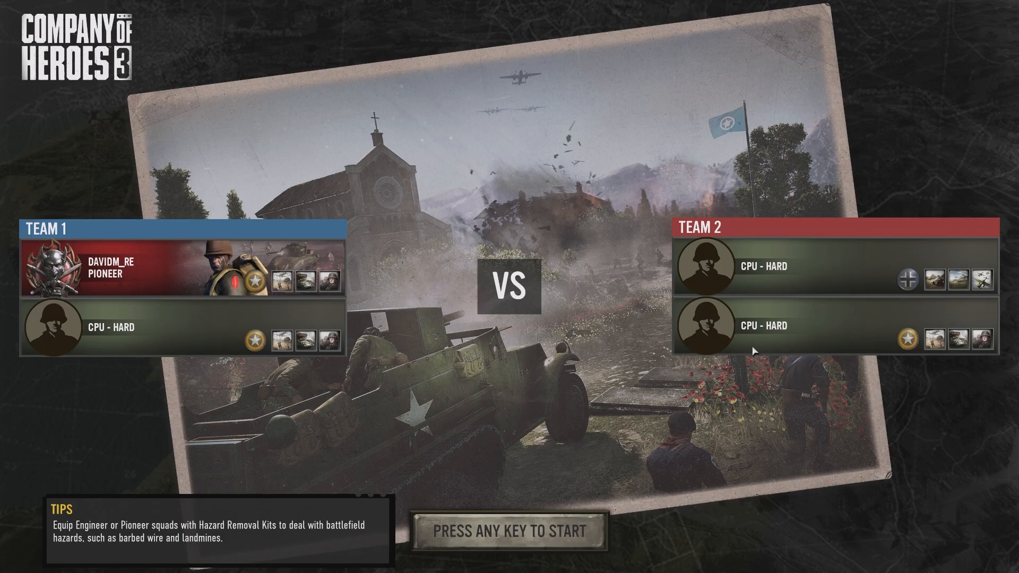
click(578, 517)
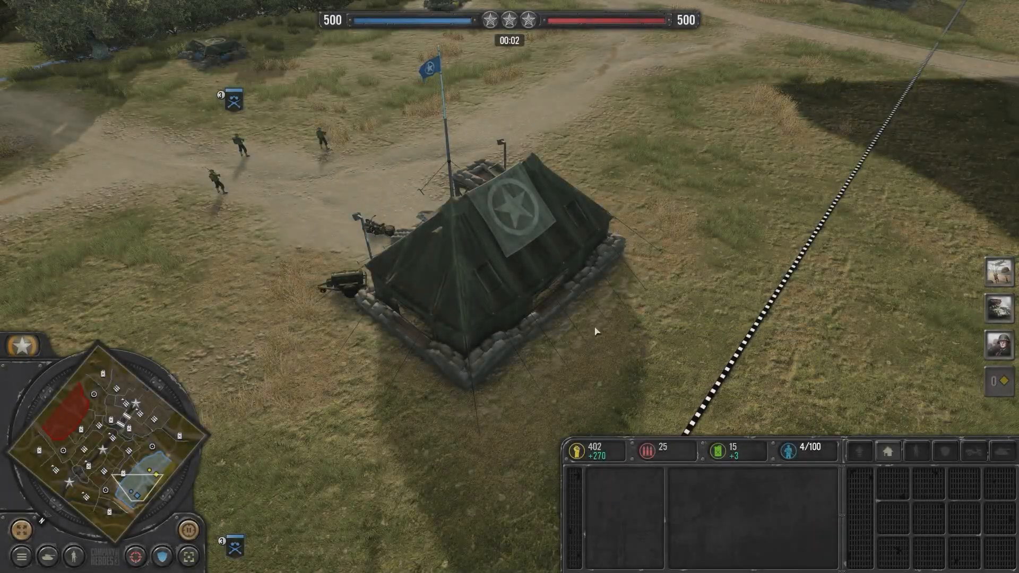
Step: Inspect the hedge line beside the allied base for pre-destroyed areas in the running skirmish
middle_drag(596, 332, 750, 119)
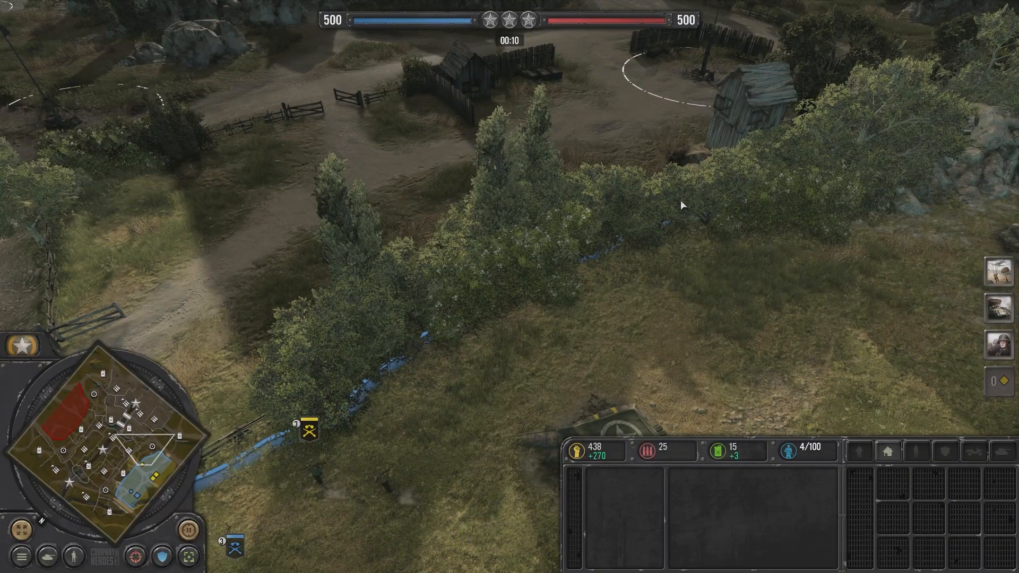
alt+middle_drag(664, 223, 667, 247)
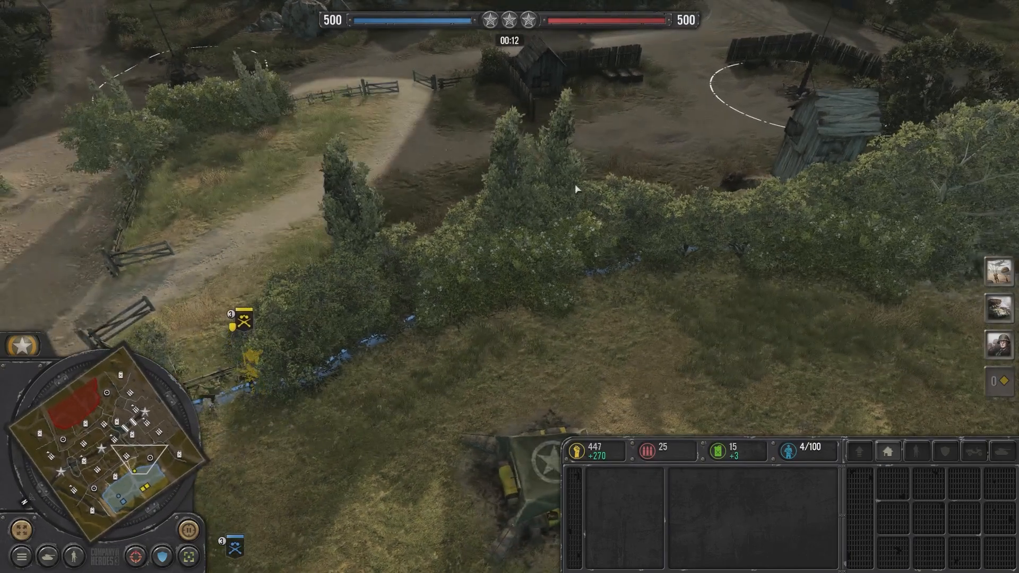
middle_drag(578, 190, 468, 384)
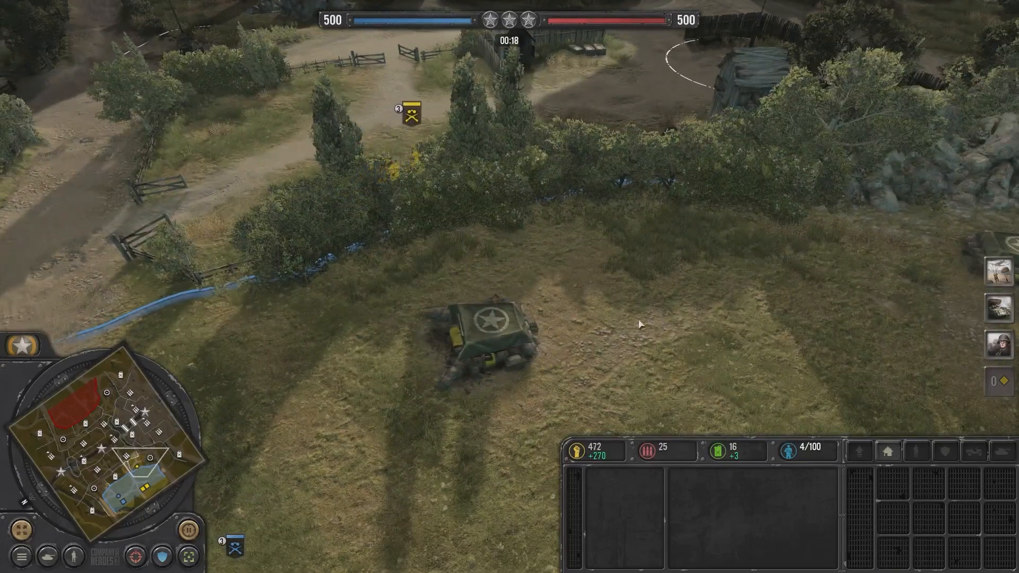
Step: Quit the skirmish to the main menu and exit Company of Heroes 3 to the desktop
key(Escape)
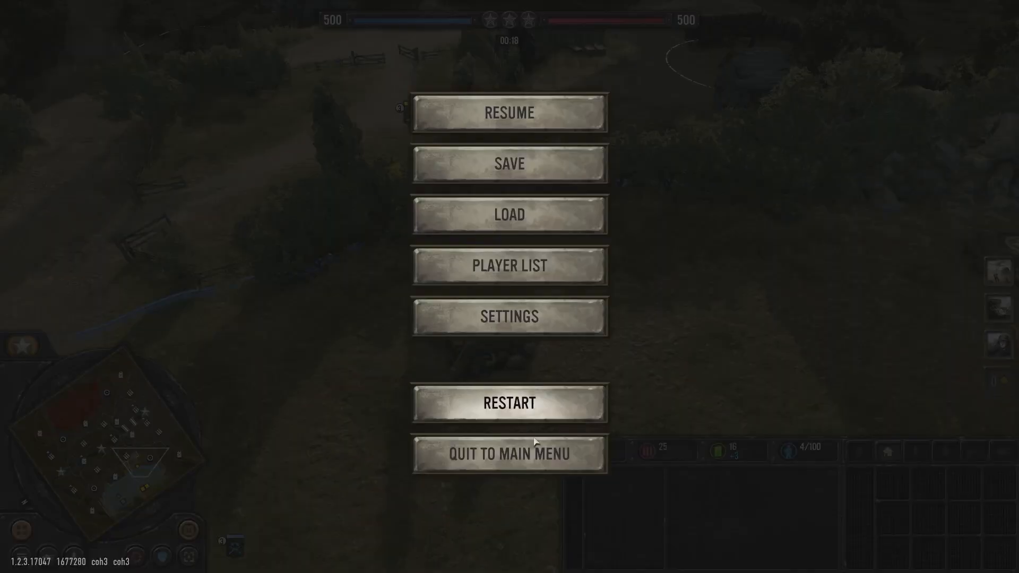
click(529, 452)
click(466, 304)
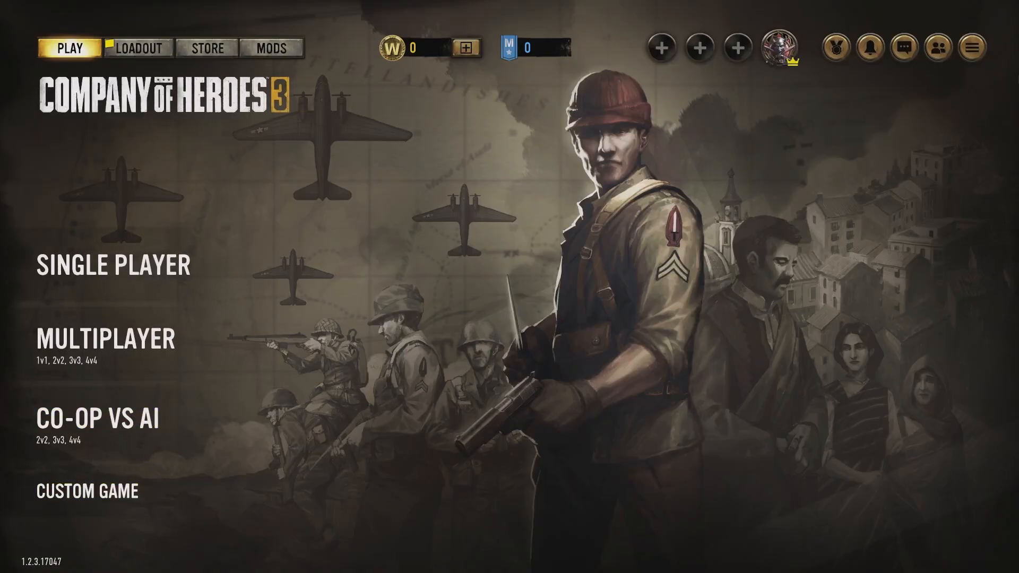
click(972, 48)
click(555, 372)
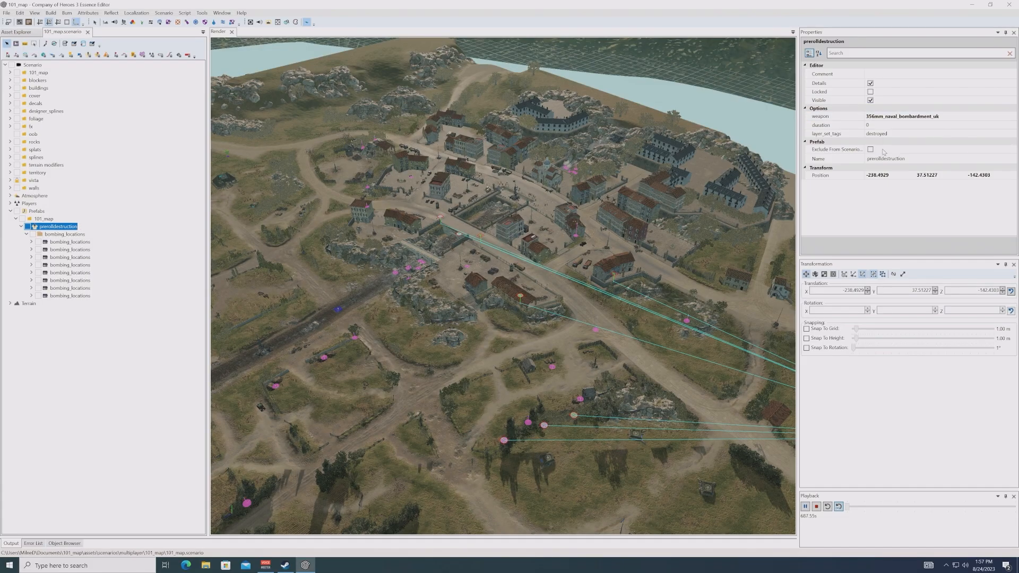
Step: Clear the layer_set_tags value of the prerolldestruction prefab and save the scenario
click(900, 136)
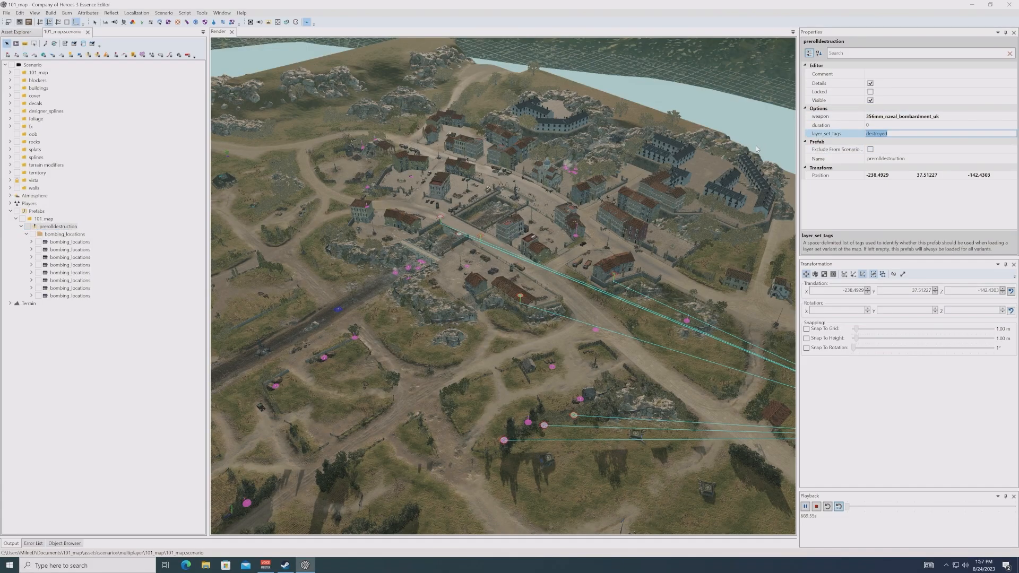
key(Delete)
key(Return)
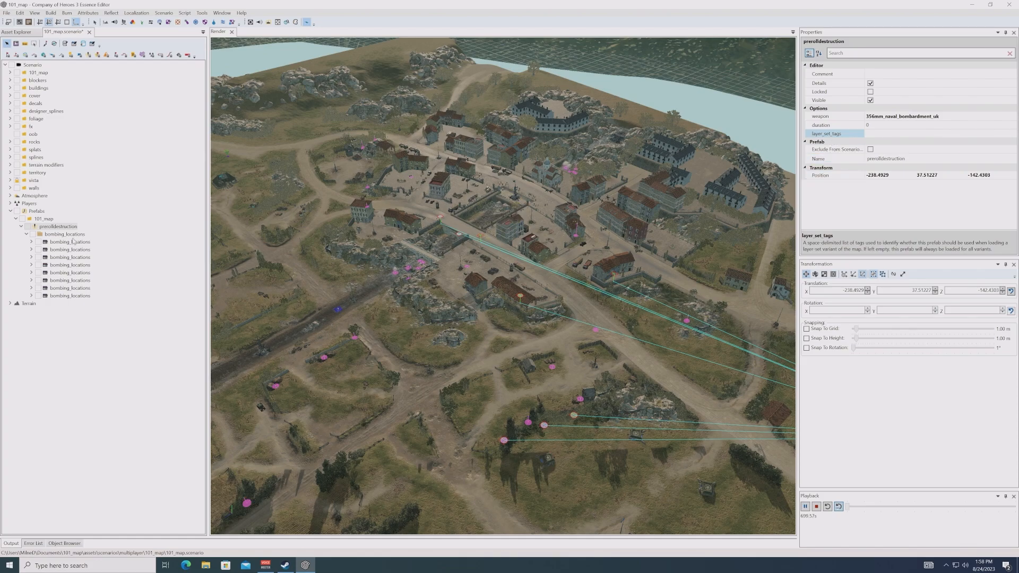
click(60, 227)
click(876, 133)
click(125, 433)
key(ctrl+s)
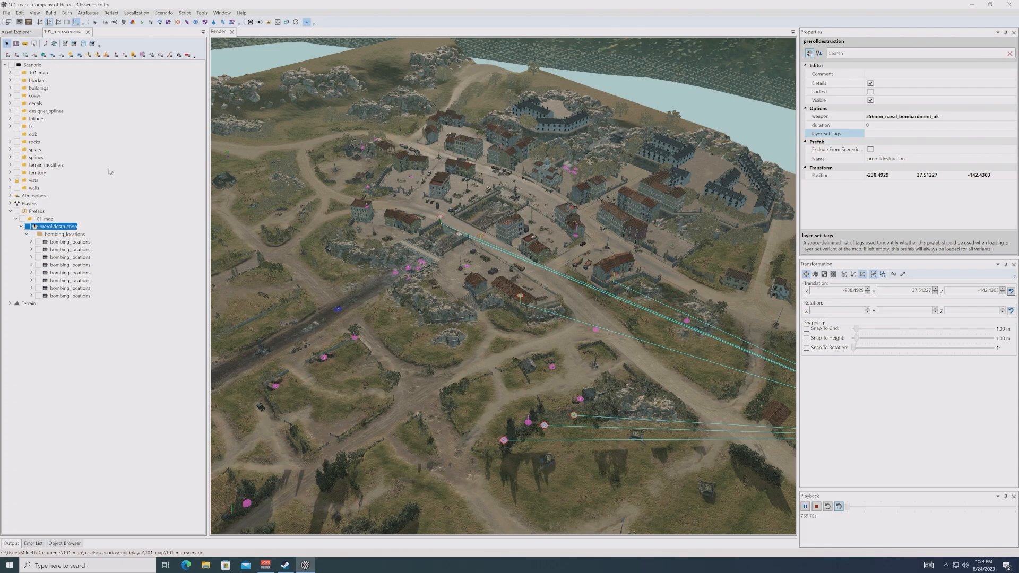
Step: Build the 101_map mod again, switch to Steam and launch Company of Heroes 3
click(67, 13)
click(75, 23)
mouse_move(286, 567)
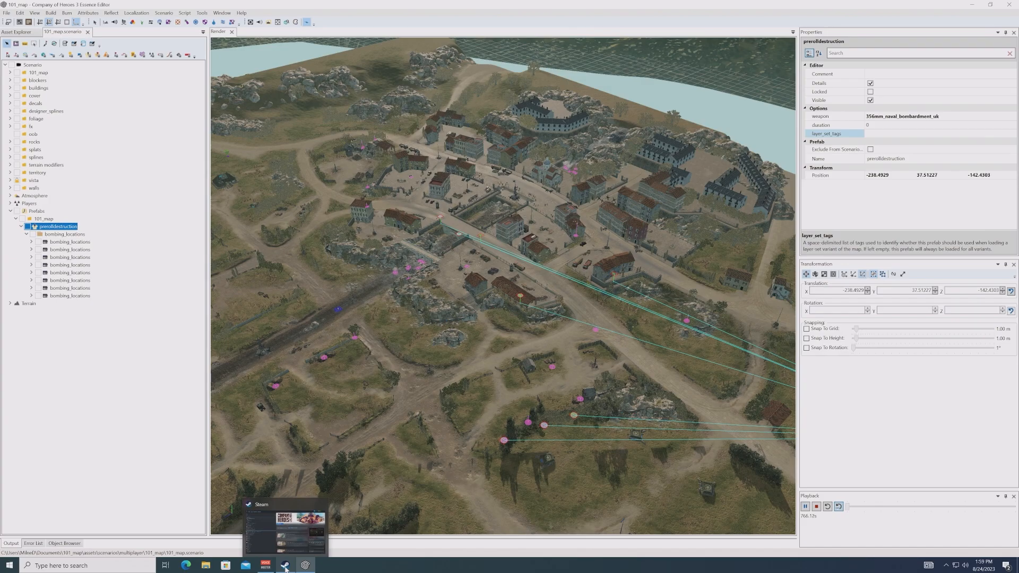
click(285, 528)
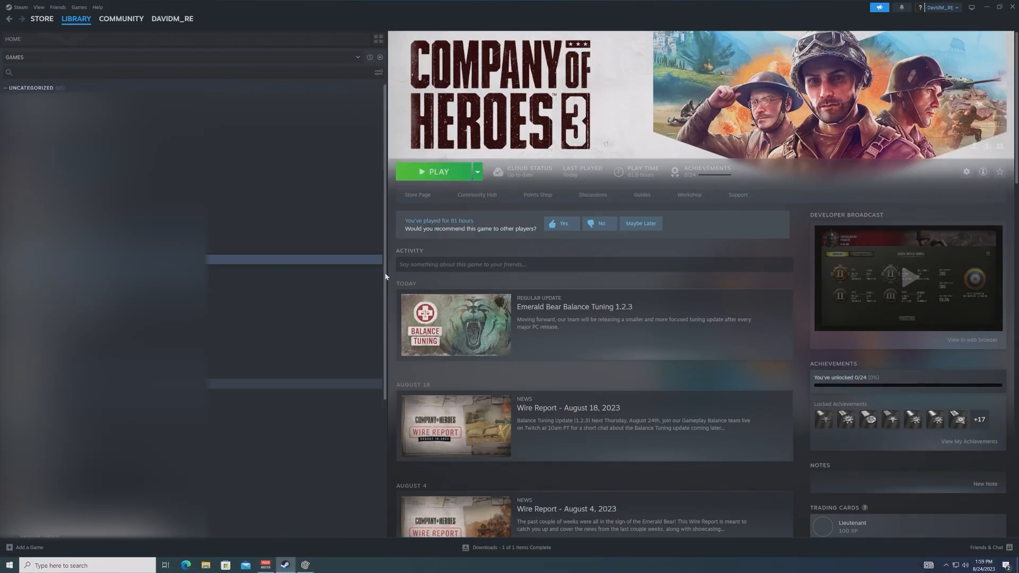
click(432, 174)
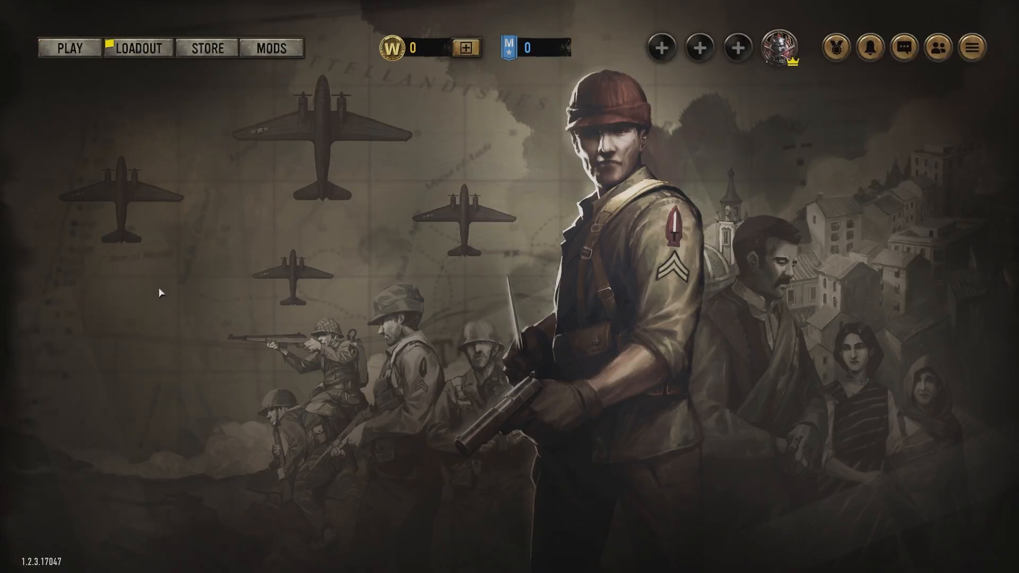
Step: Set up a single-player skirmish on the (4) 101 map and start the match
click(107, 467)
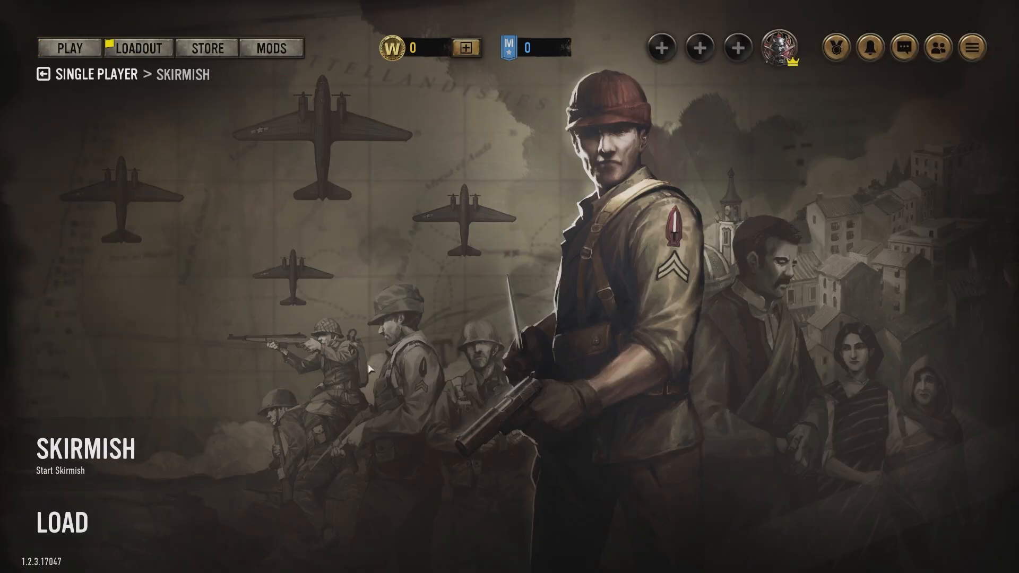
click(120, 451)
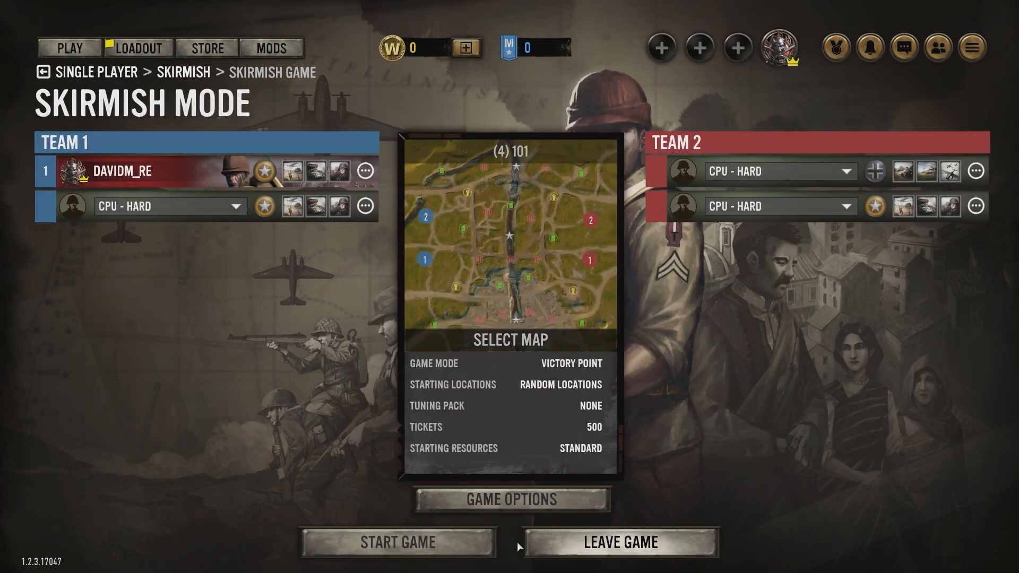
click(398, 542)
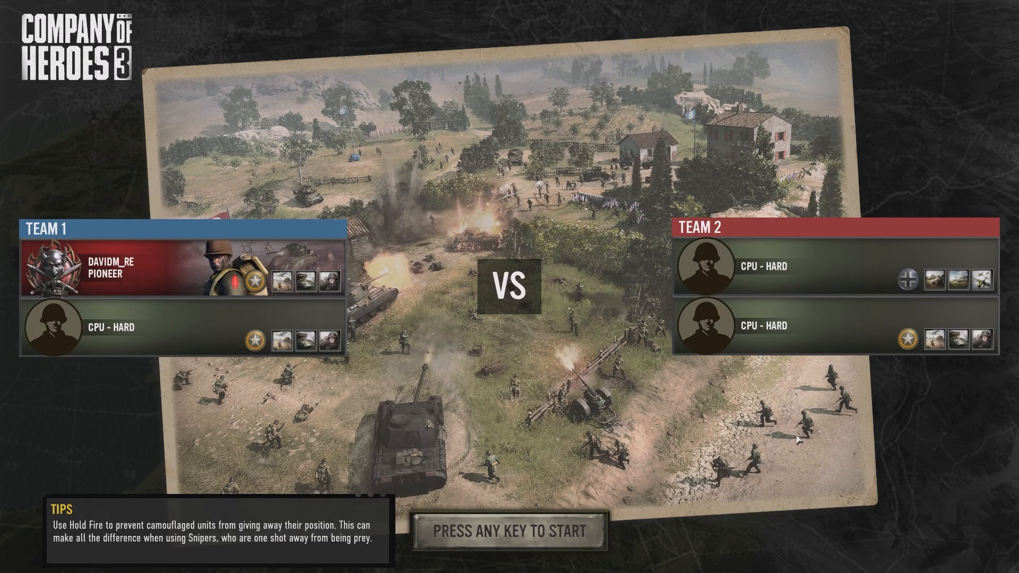
click(571, 542)
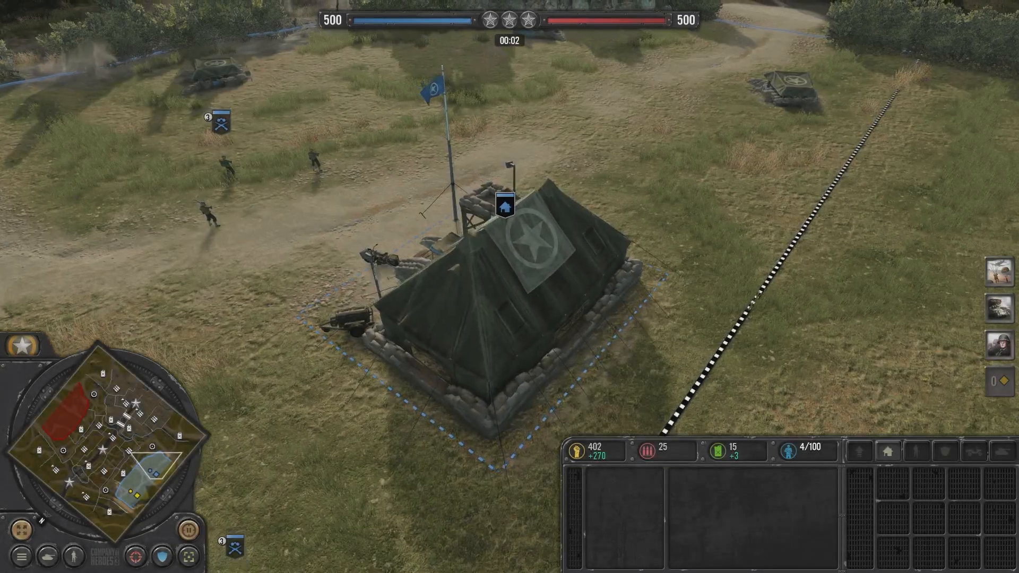
Step: Examine the bombed hedge near the base, the town bridge and the nearby long tiled-roof building for pre-match destruction
middle_drag(492, 8, 683, 163)
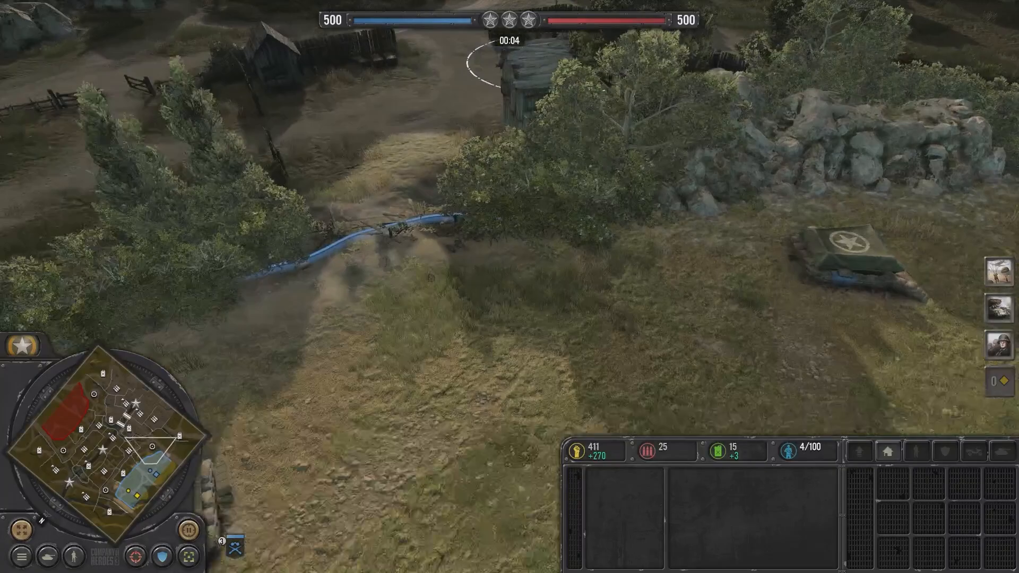
middle_drag(129, 293, 712, 247)
scroll(713, 247, down, 1)
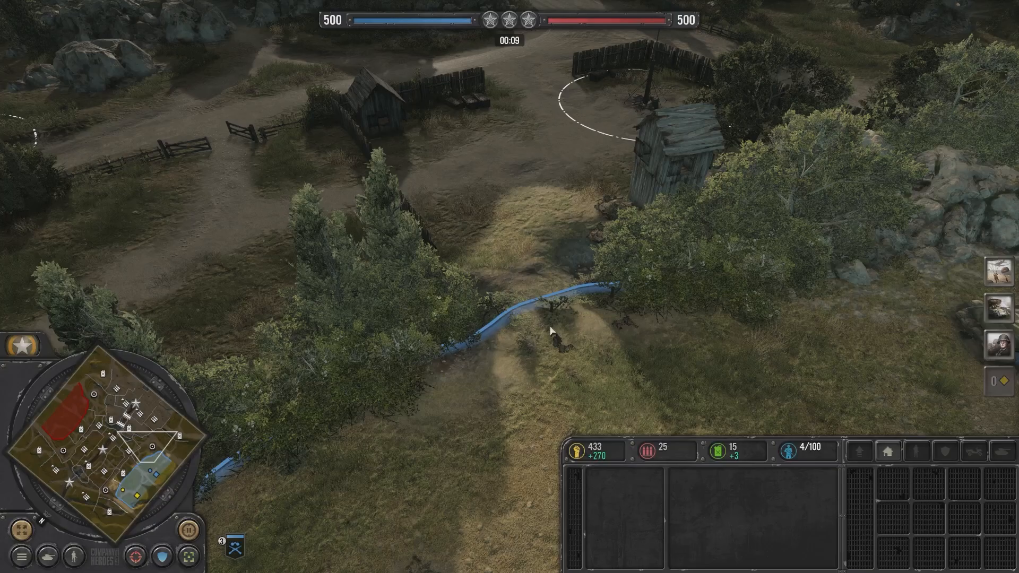
scroll(551, 327, up, 2)
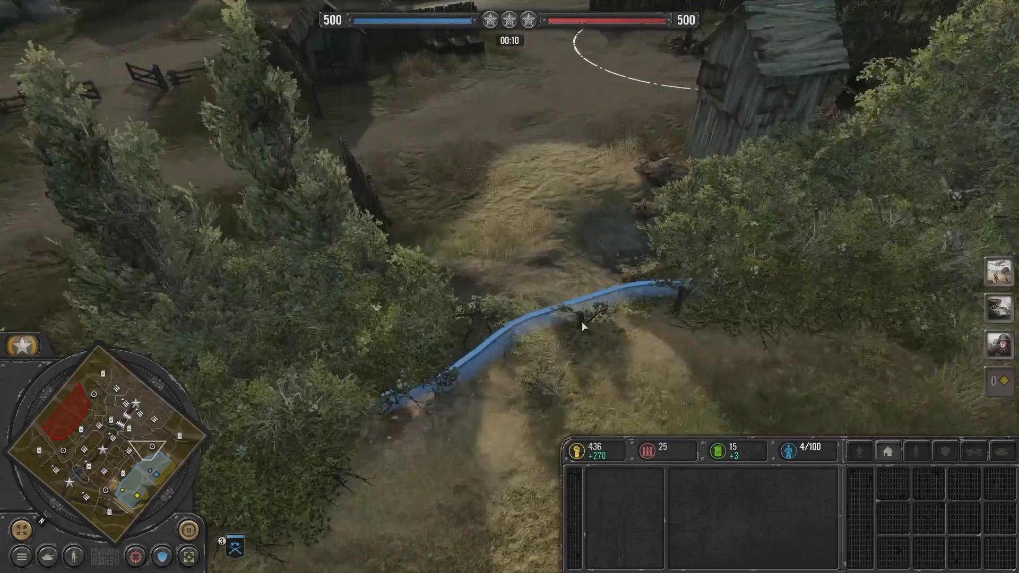
middle_drag(582, 325, 648, 319)
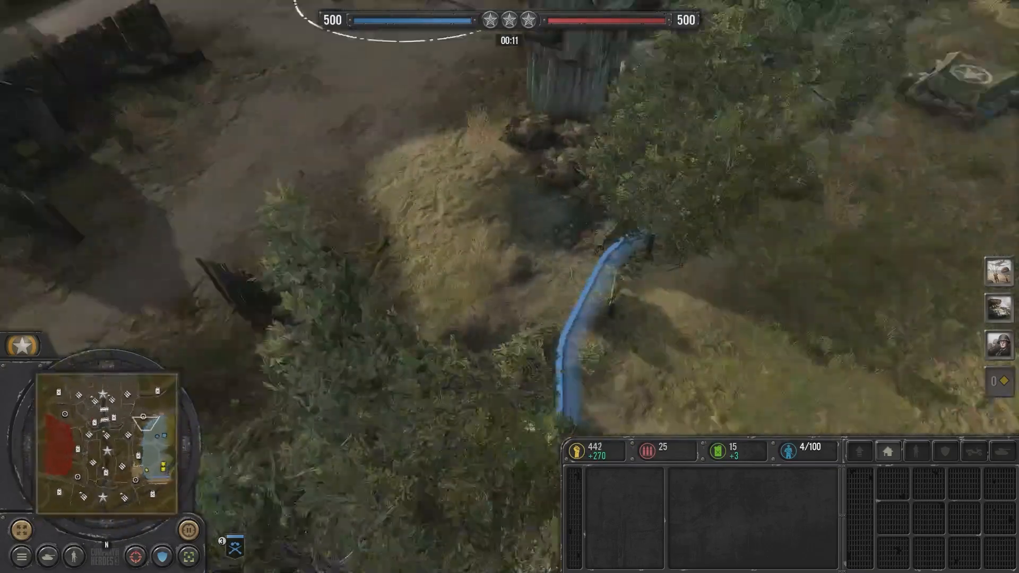
middle_drag(499, 260, 436, 253)
scroll(436, 253, down, 3)
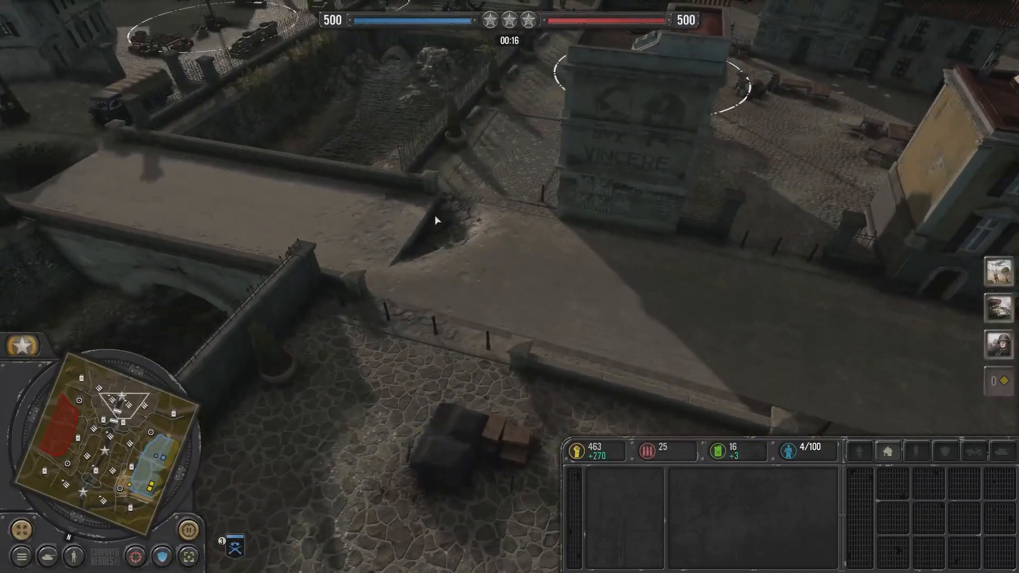
middle_drag(437, 221, 626, 186)
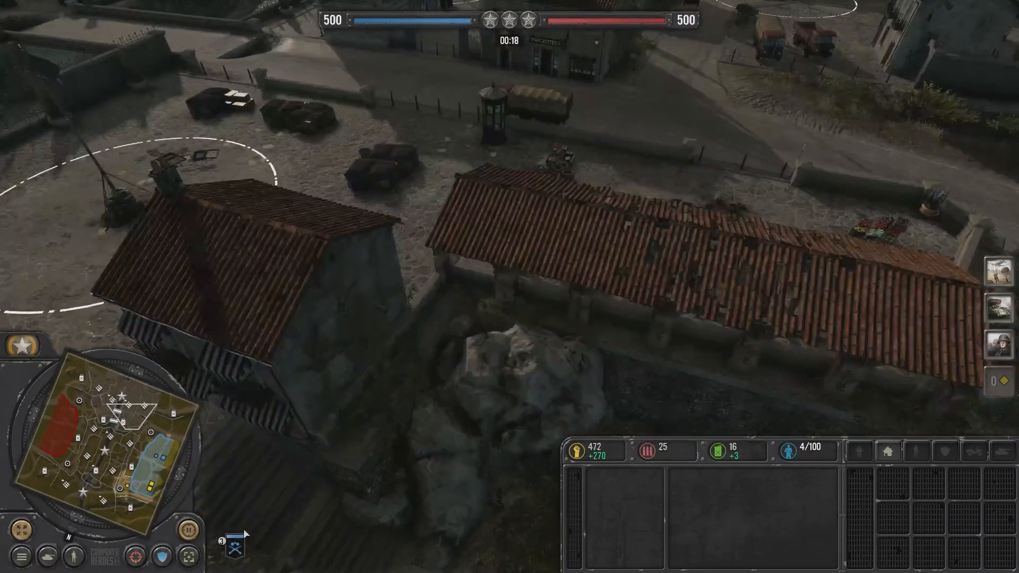
key(BackSpace)
alt+middle_drag(509, 286, 409, 350)
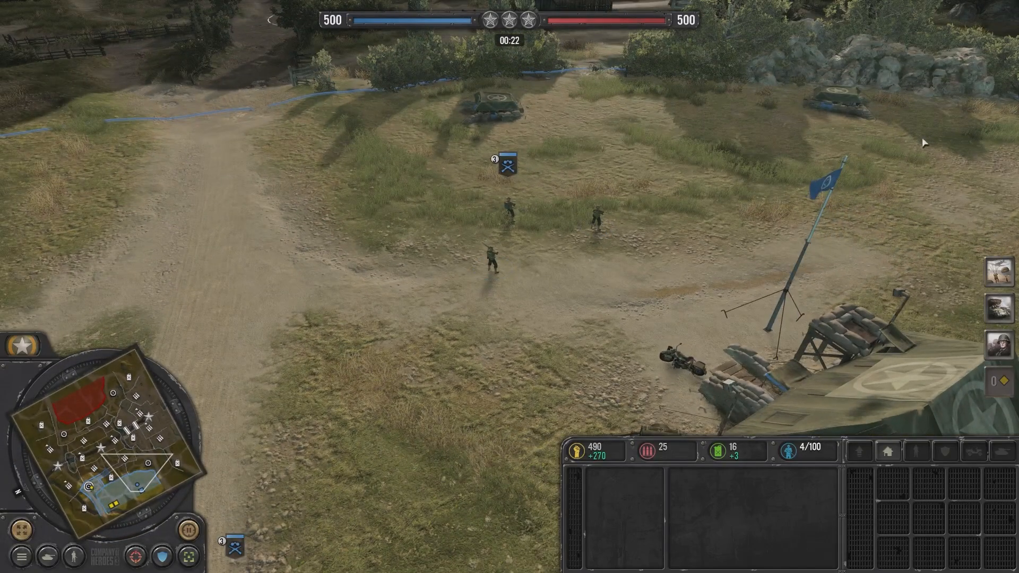
Step: Quit the skirmish, exit Company of Heroes 3 to the desktop and return to the Essence Editor
key(Escape)
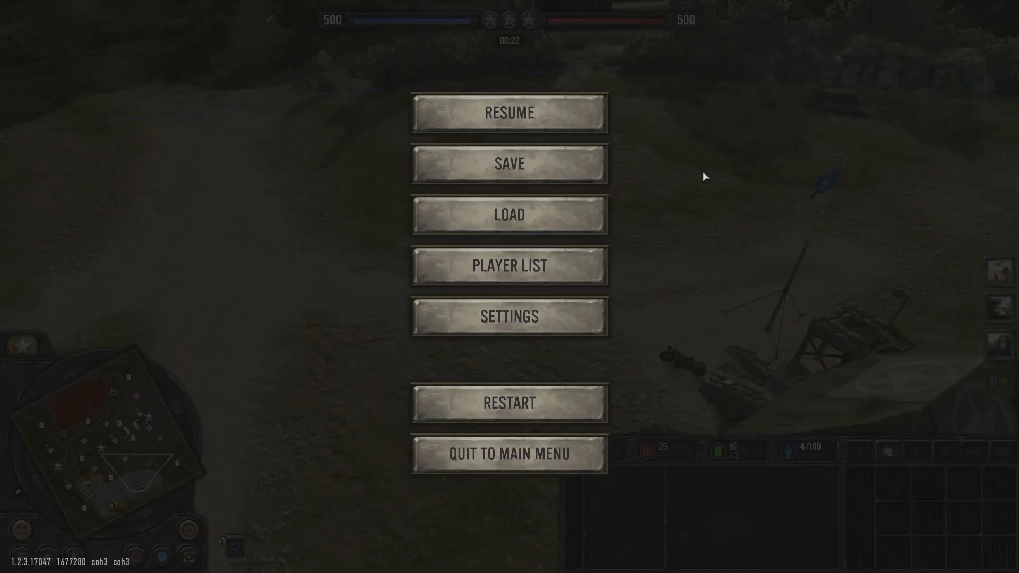
click(509, 457)
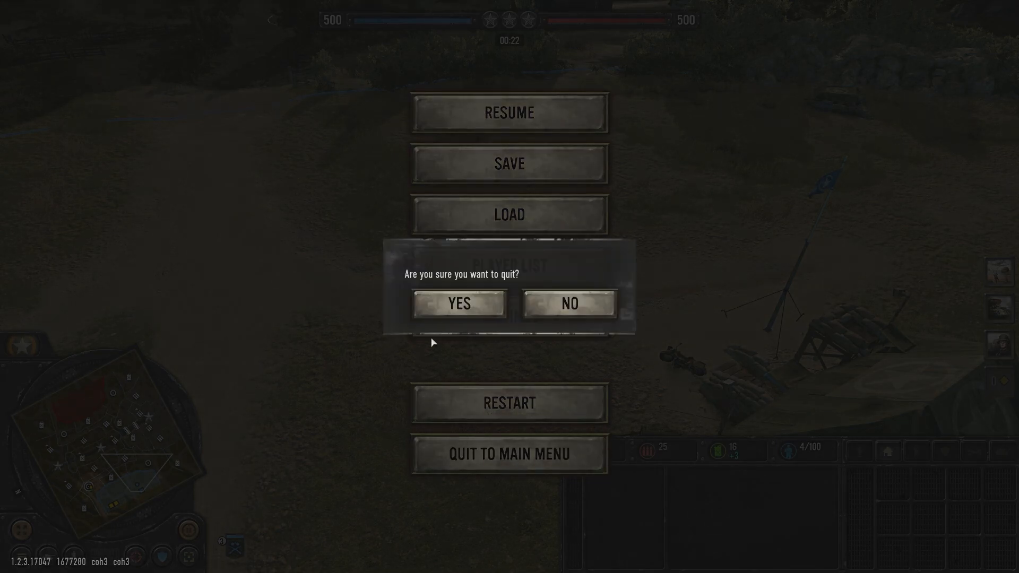
click(440, 312)
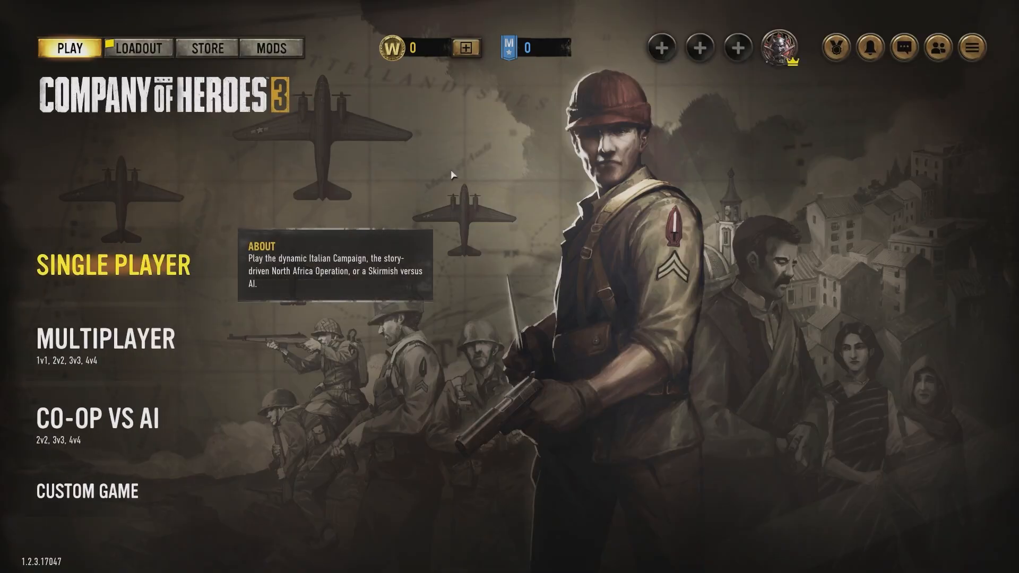
click(973, 48)
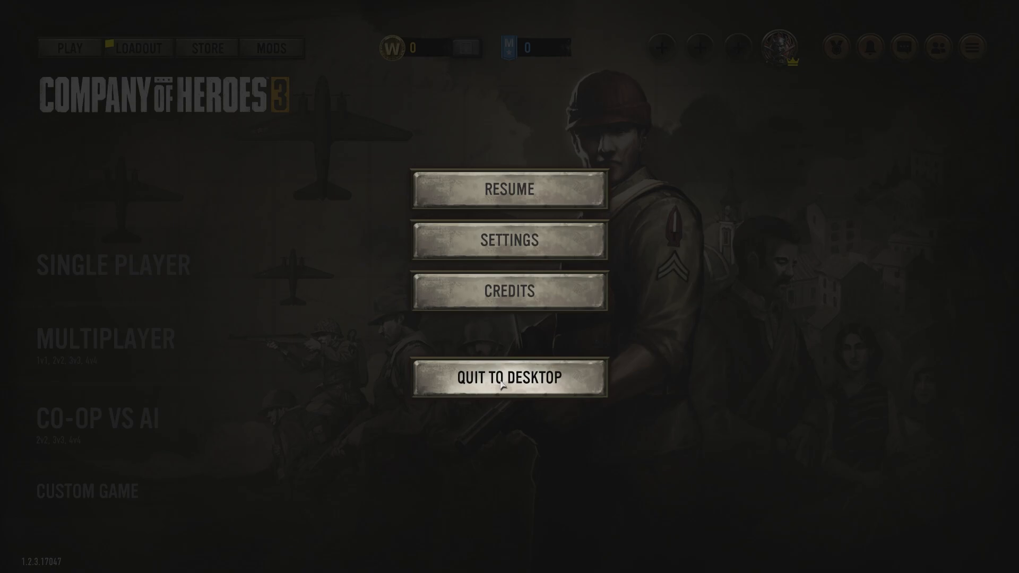
click(500, 381)
click(461, 309)
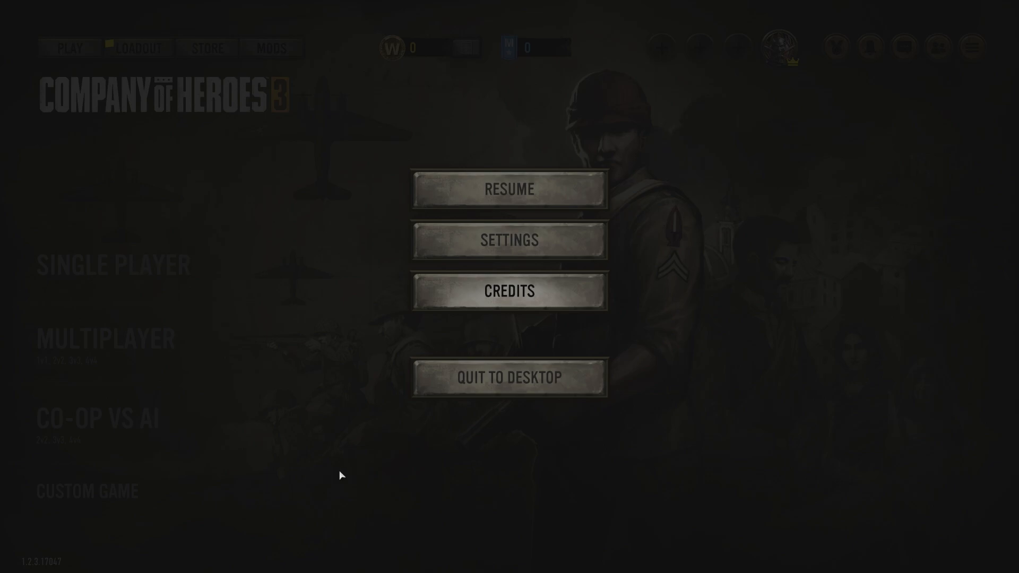
key(alt+Tab)
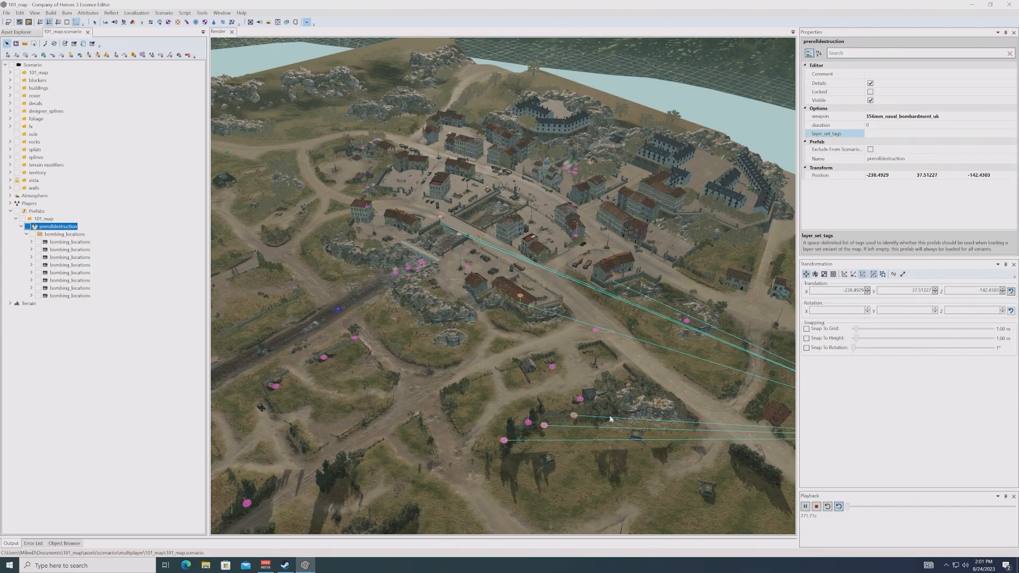
scroll(569, 401, up, 5)
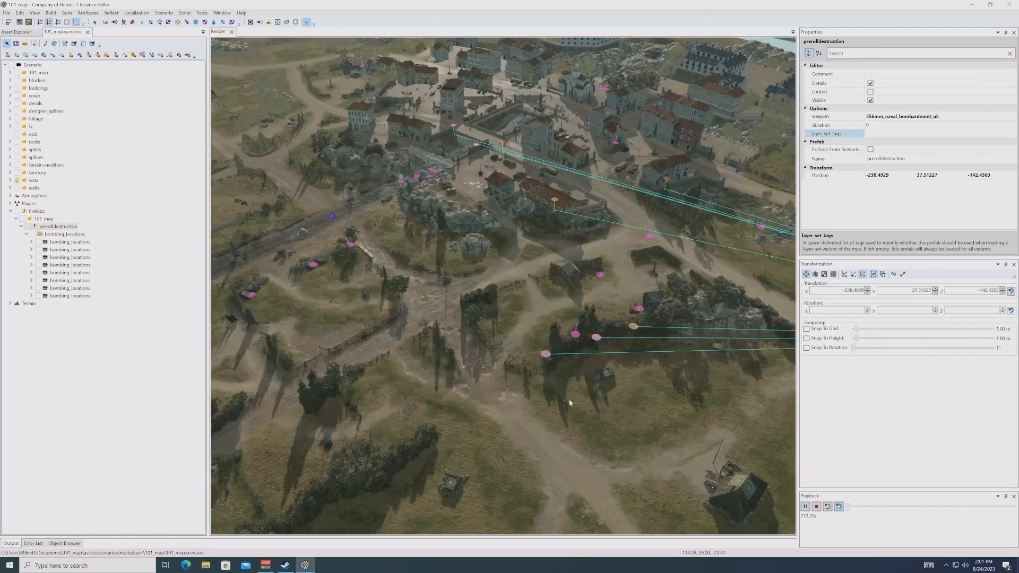
scroll(569, 401, up, 1)
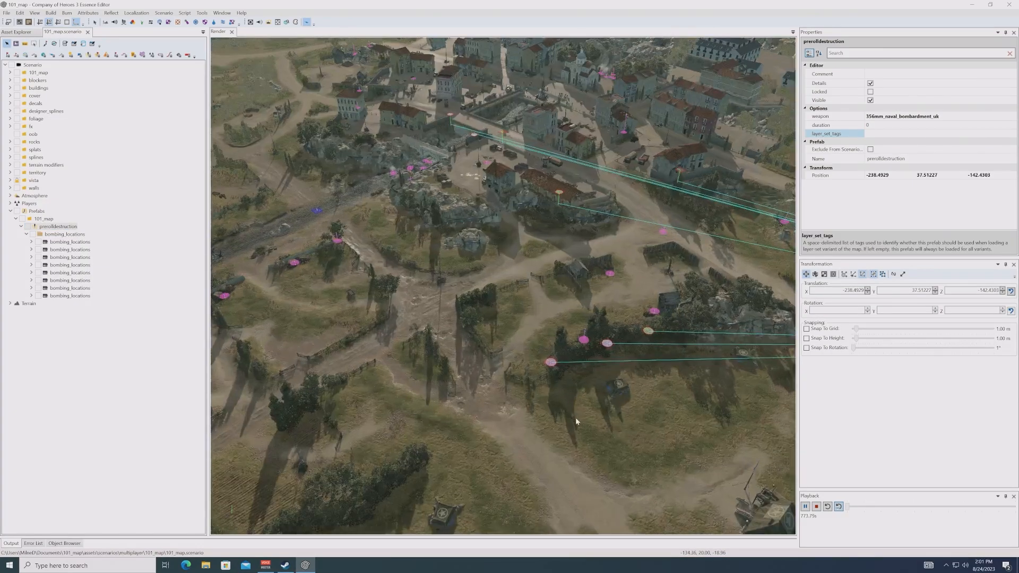
middle_drag(576, 420, 404, 324)
middle_drag(223, 346, 347, 382)
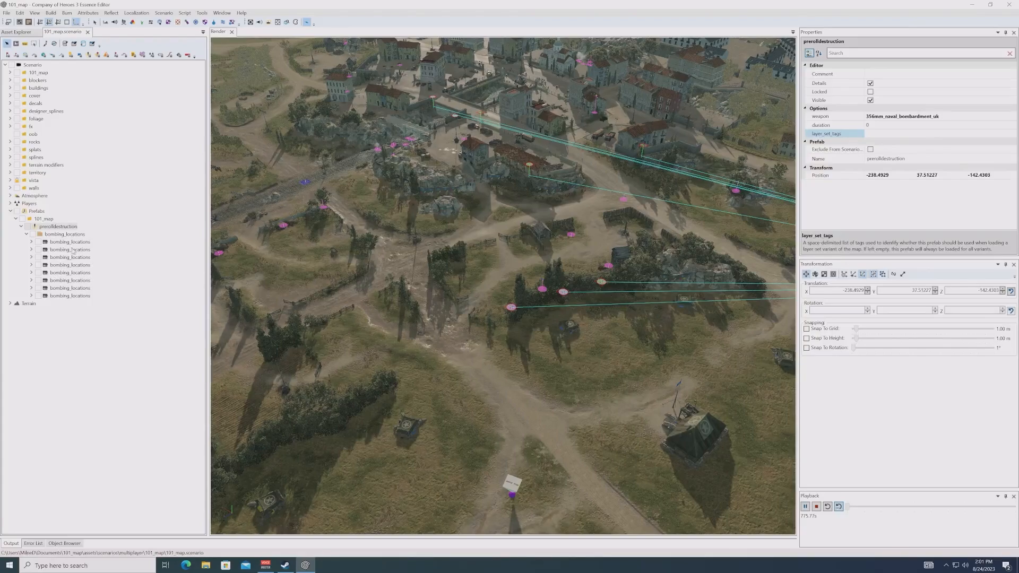
Step: Collapse the prerolldestruction prefab's entries and add a playbill prefab to the 101_map prefab layer
click(50, 227)
click(44, 219)
right_click(45, 220)
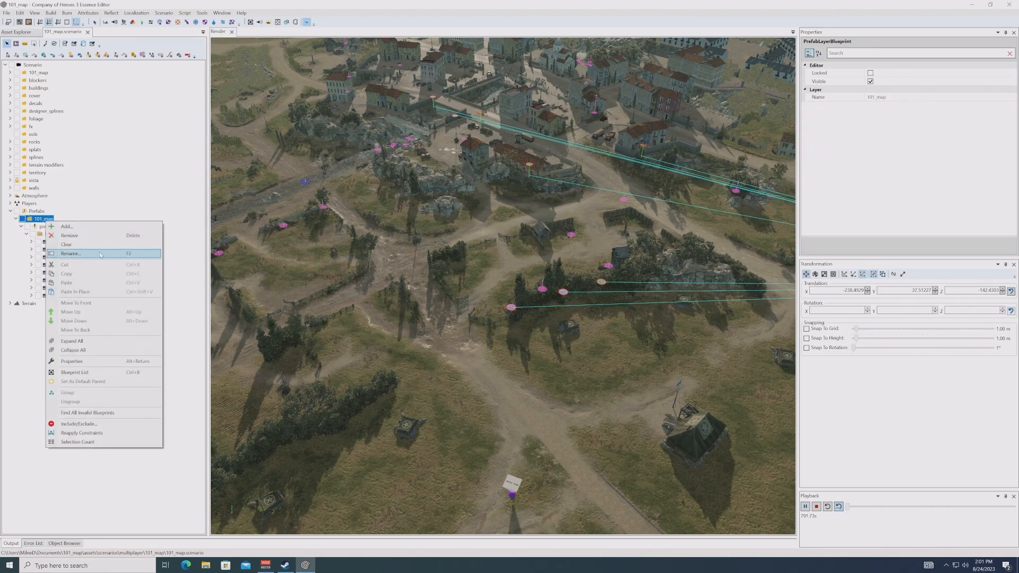
click(21, 226)
click(41, 228)
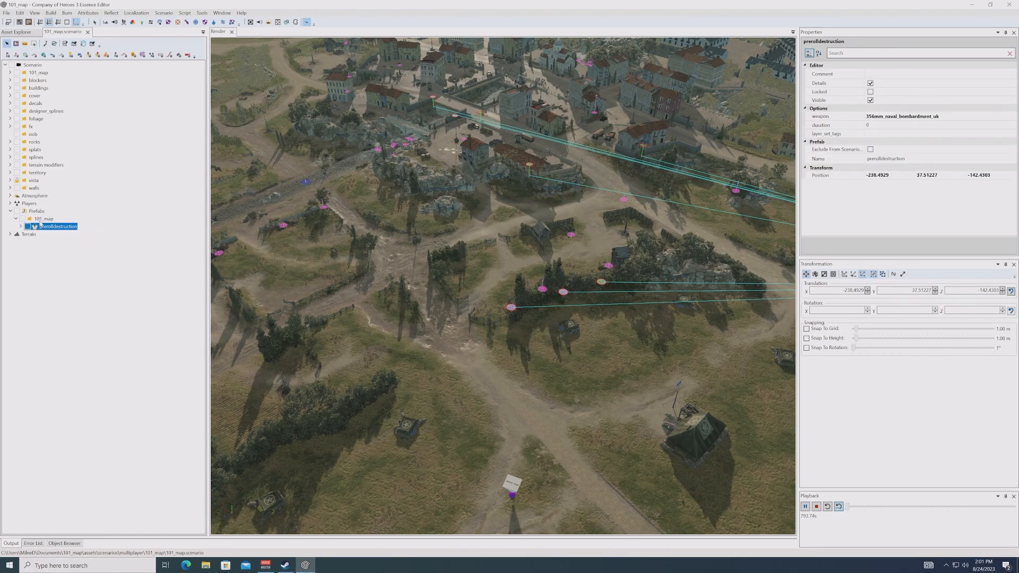
click(40, 221)
right_click(47, 221)
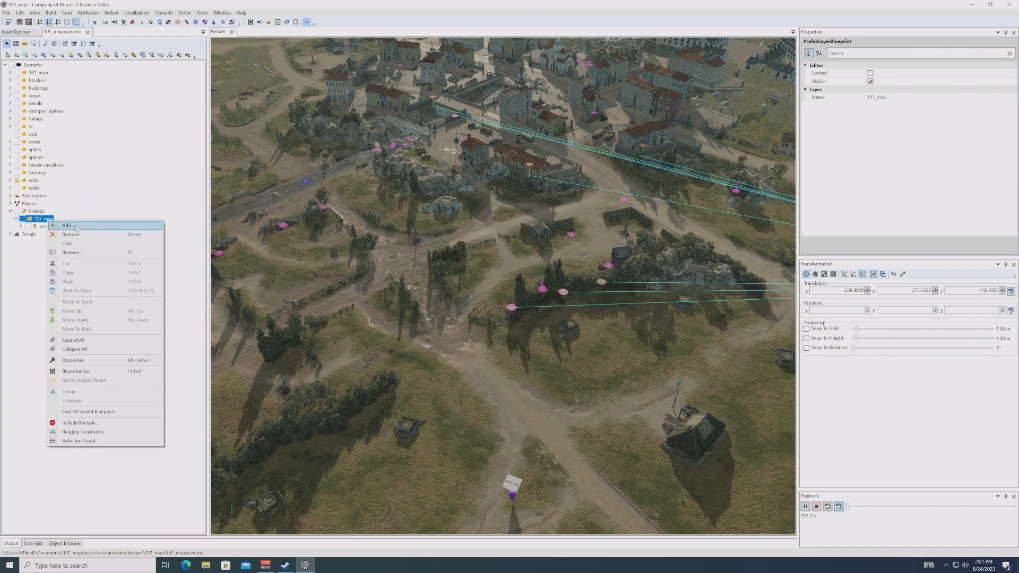
click(77, 228)
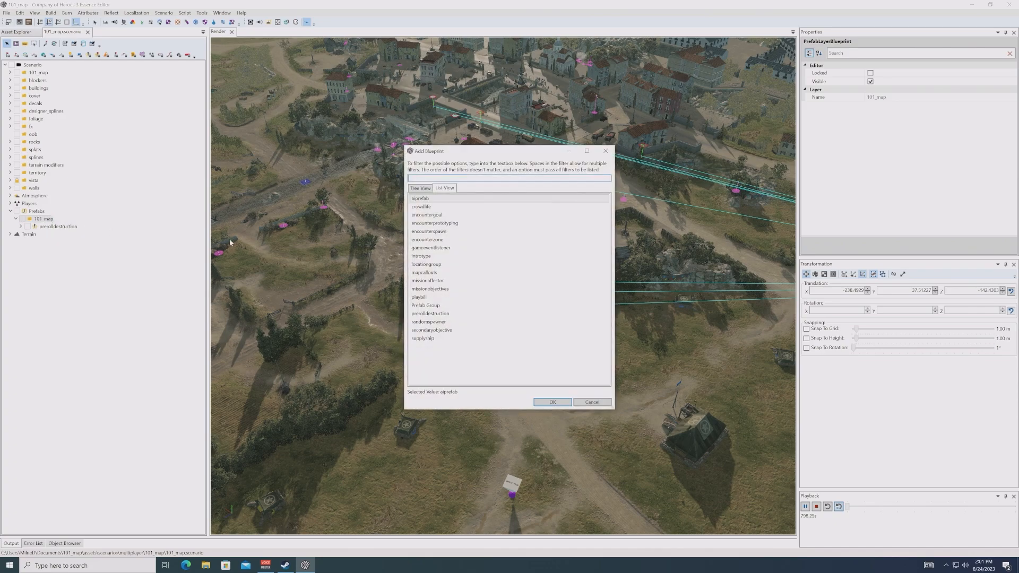
click(434, 298)
click(550, 403)
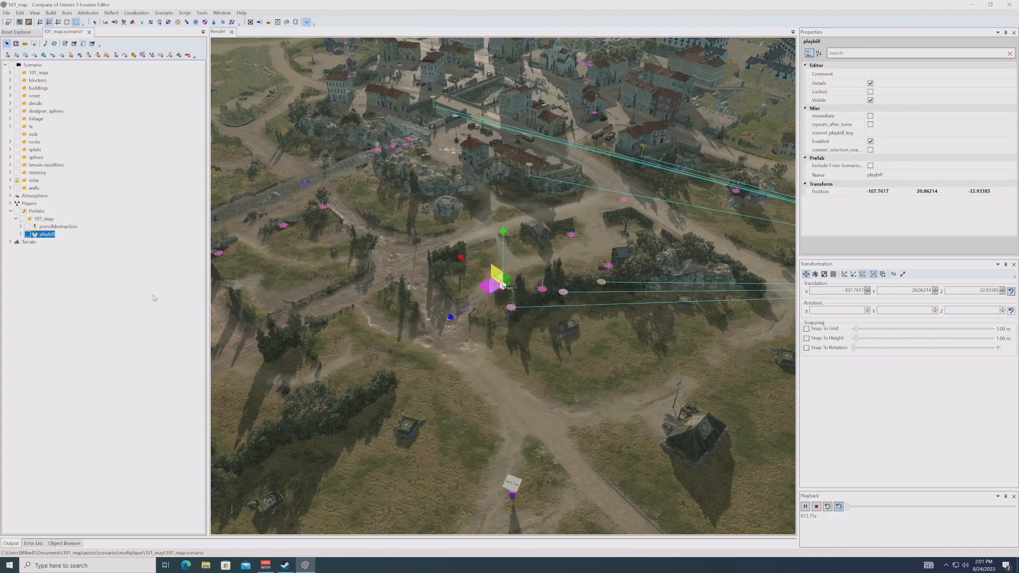
Step: Move the playbill prefab across the ground to about X -247, Z -37, beside the trees by the dirt road
middle_drag(504, 305, 463, 261)
scroll(464, 261, down, 4)
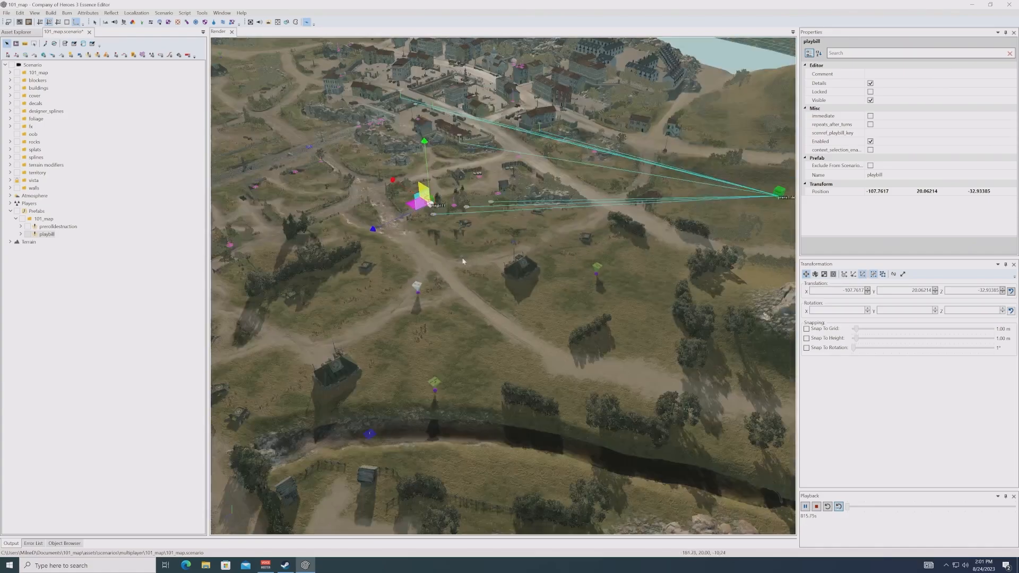
drag(419, 209, 646, 339)
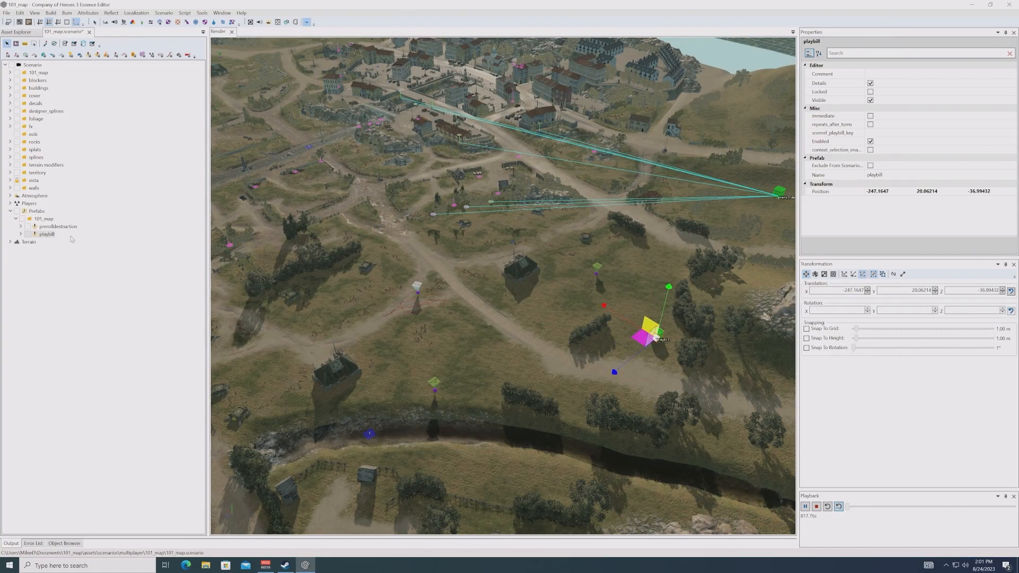
Step: Expand the playbill prefab and add an entry to its playbills array
click(48, 234)
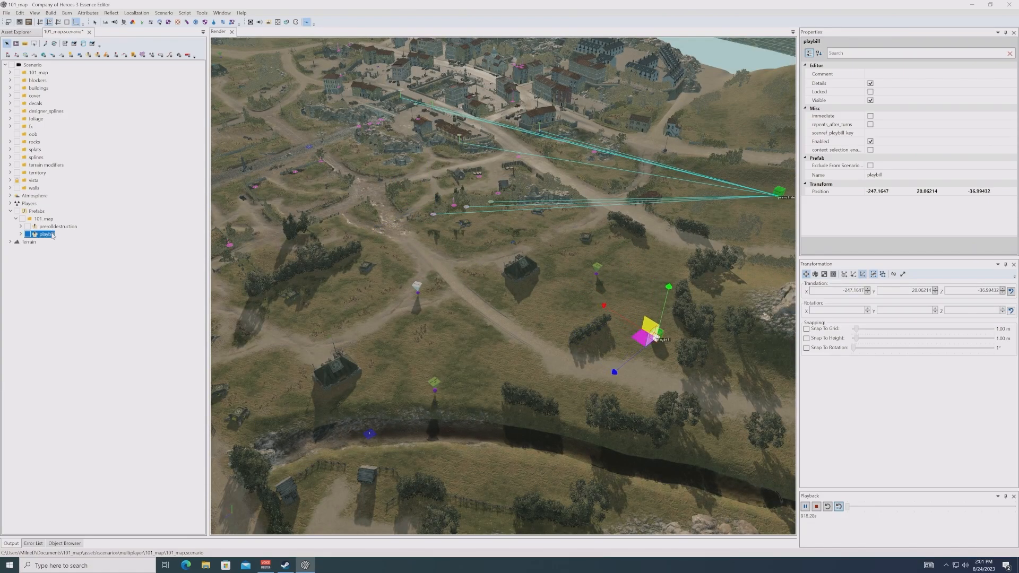
click(20, 234)
right_click(51, 245)
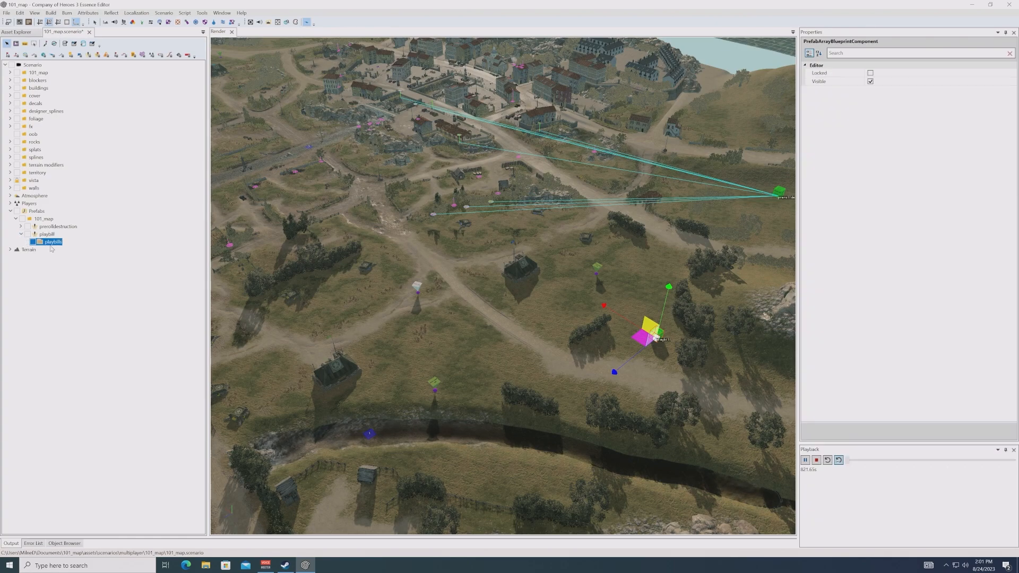
click(73, 251)
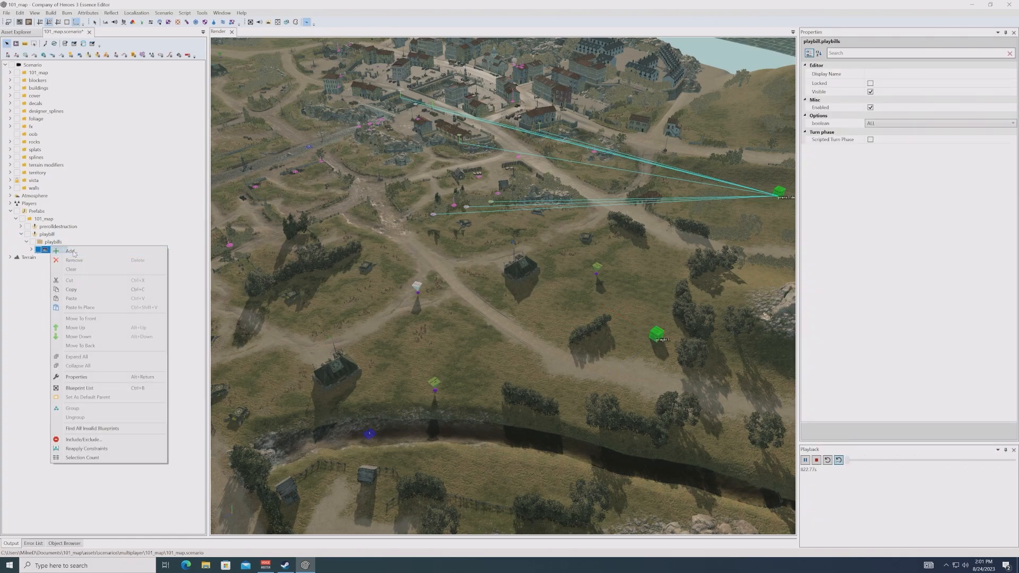
Step: Expand the new playbills entry and examine its conditions and actions arrays
click(32, 250)
click(66, 257)
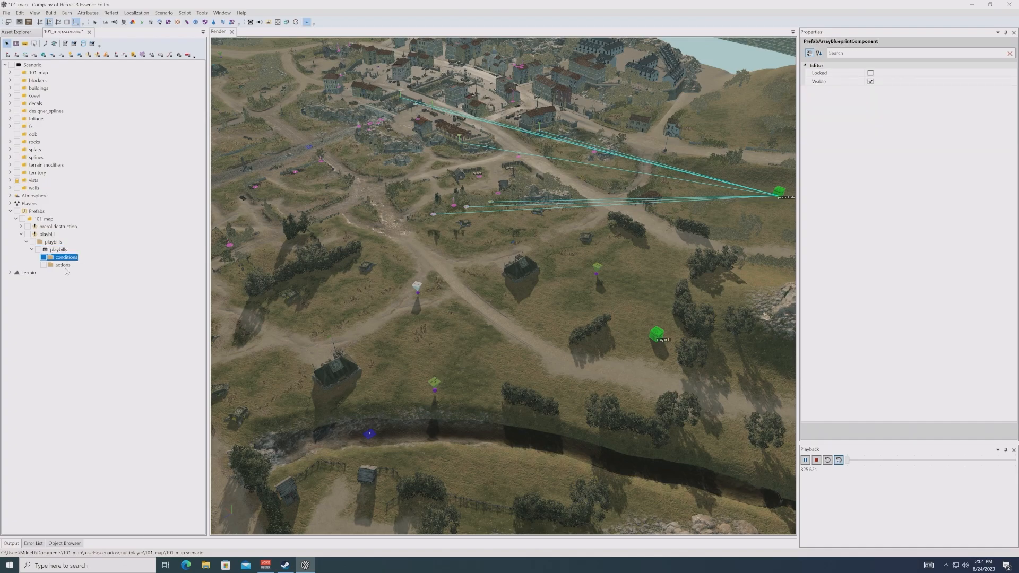
click(64, 266)
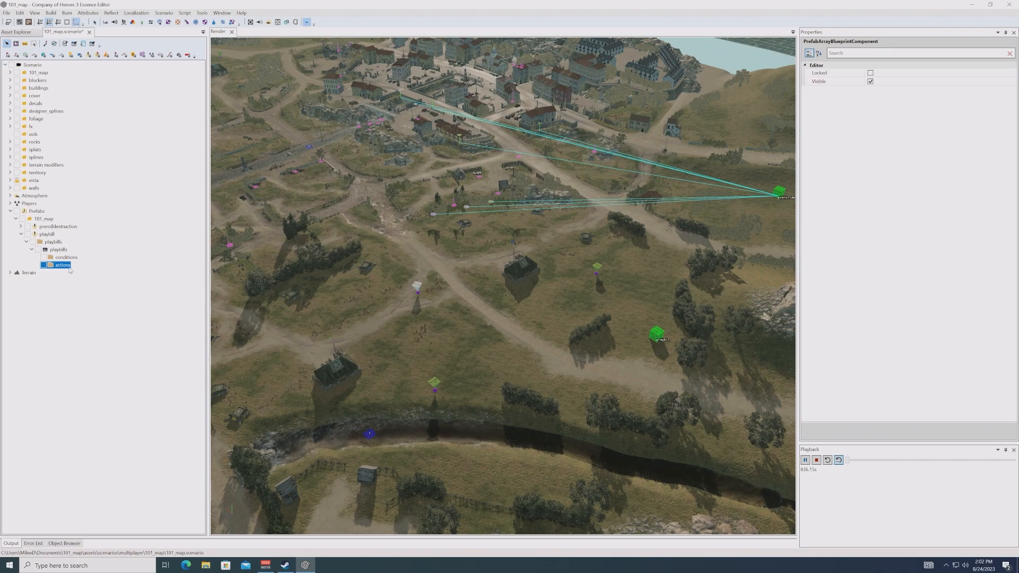
key(Up)
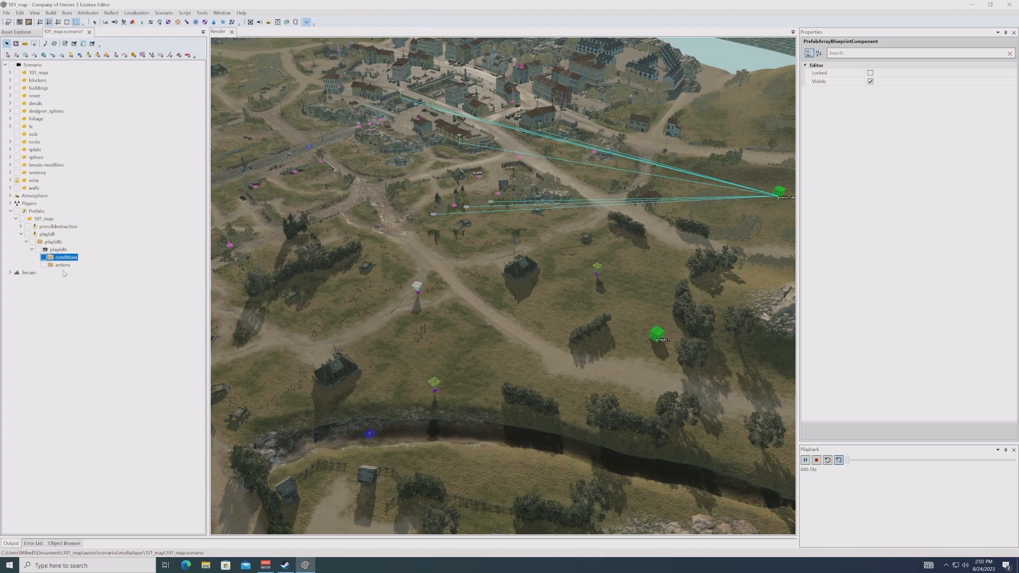
click(63, 265)
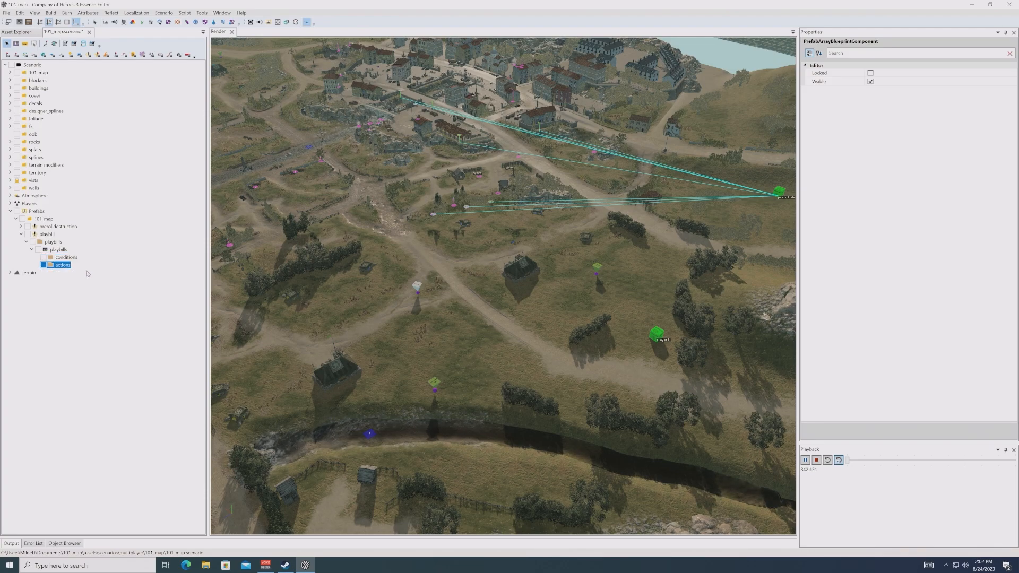
right_click(64, 260)
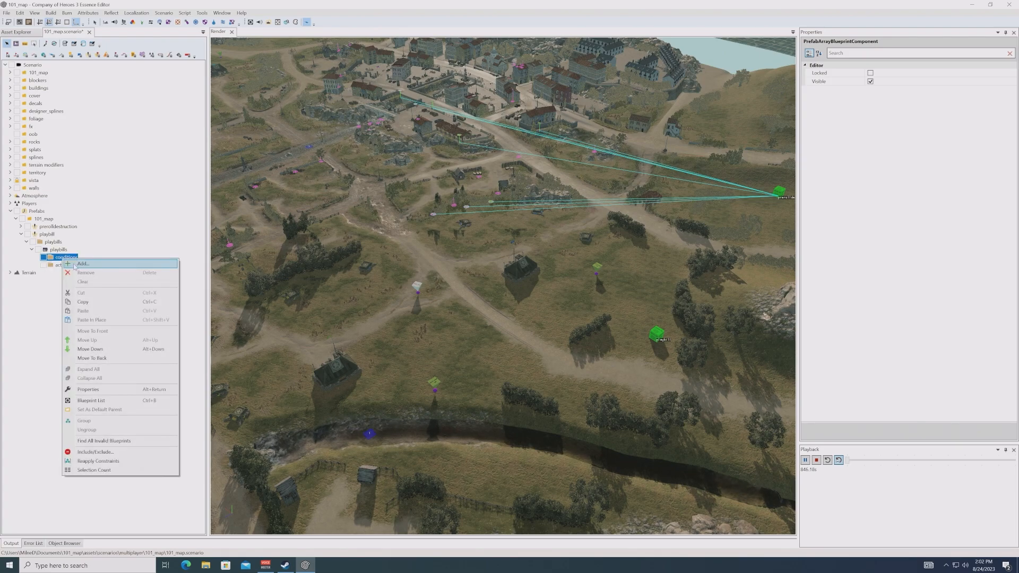
click(64, 260)
click(62, 265)
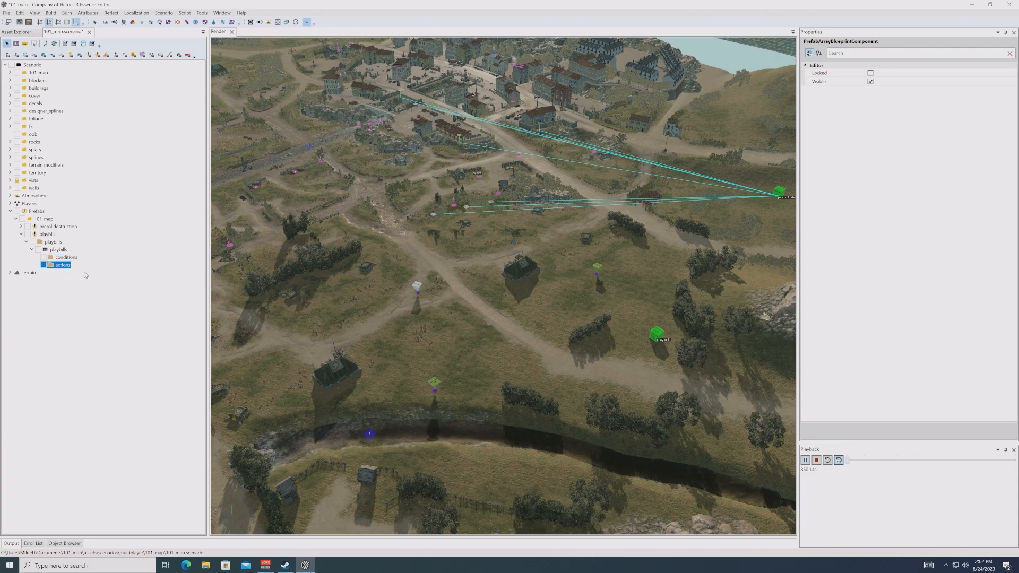
Step: Add a condition entry to the playbill's conditions array
right_click(71, 258)
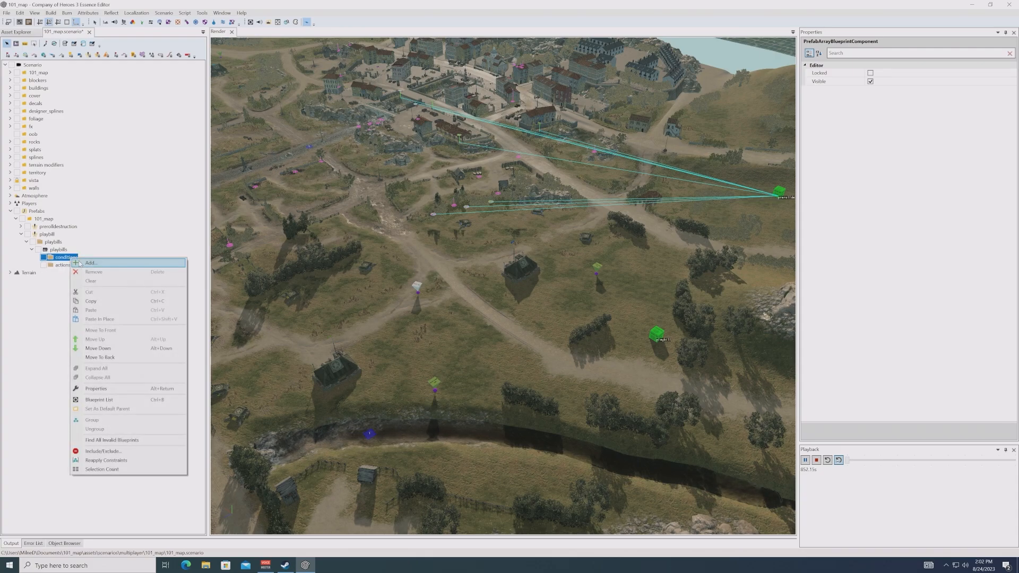
right_click(66, 266)
right_click(68, 258)
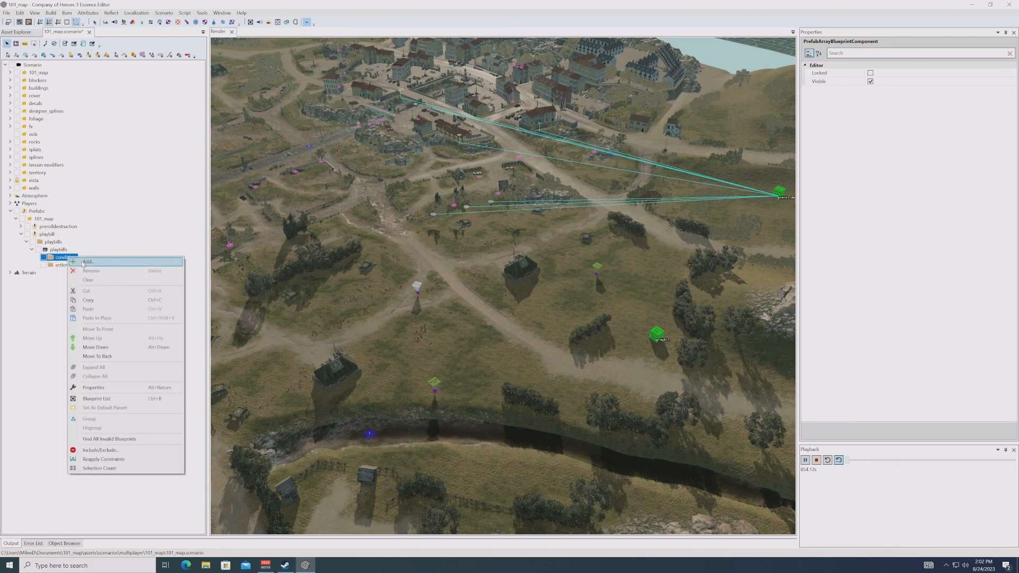
click(87, 262)
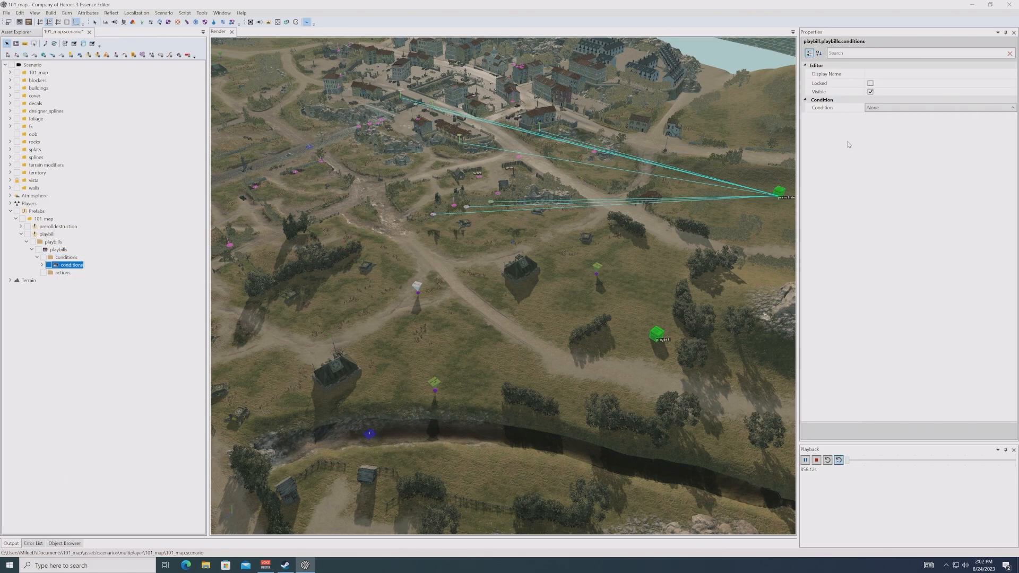
Step: Look through the available condition types for the new condition entry and keep None
click(843, 108)
click(881, 108)
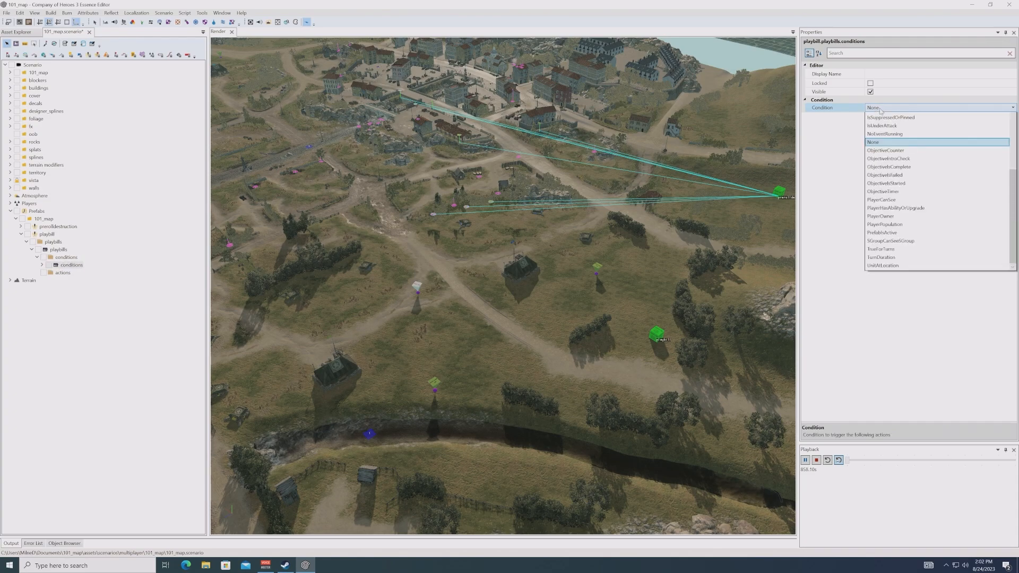
scroll(894, 120, up, 1)
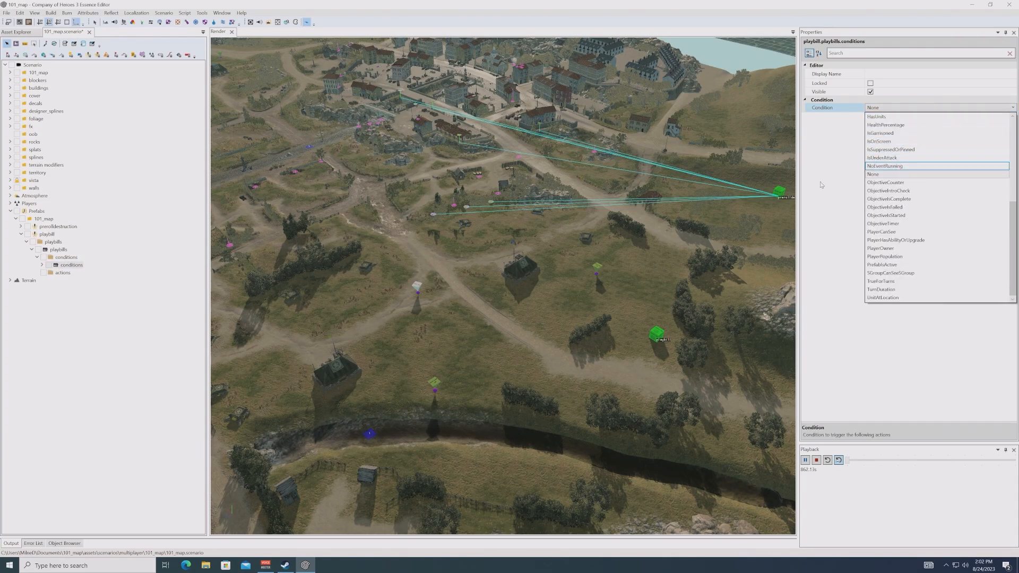
click(891, 174)
Step: Add an entry to the playbill's actions array and open its choice of action types
right_click(67, 274)
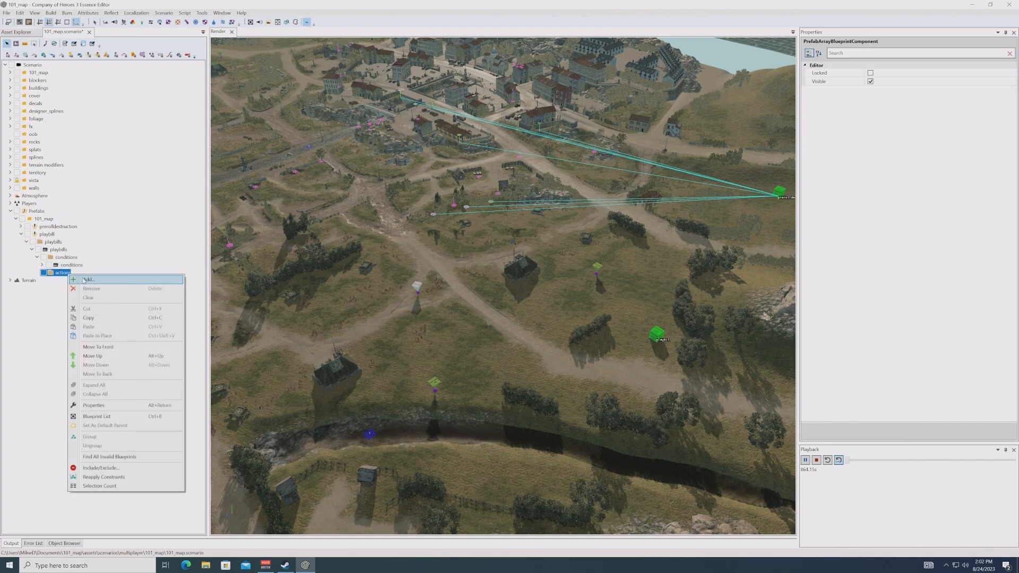
click(78, 279)
click(837, 109)
click(879, 108)
Step: Examine the full list of action types available for the playbill's action entry
scroll(902, 240, up, 7)
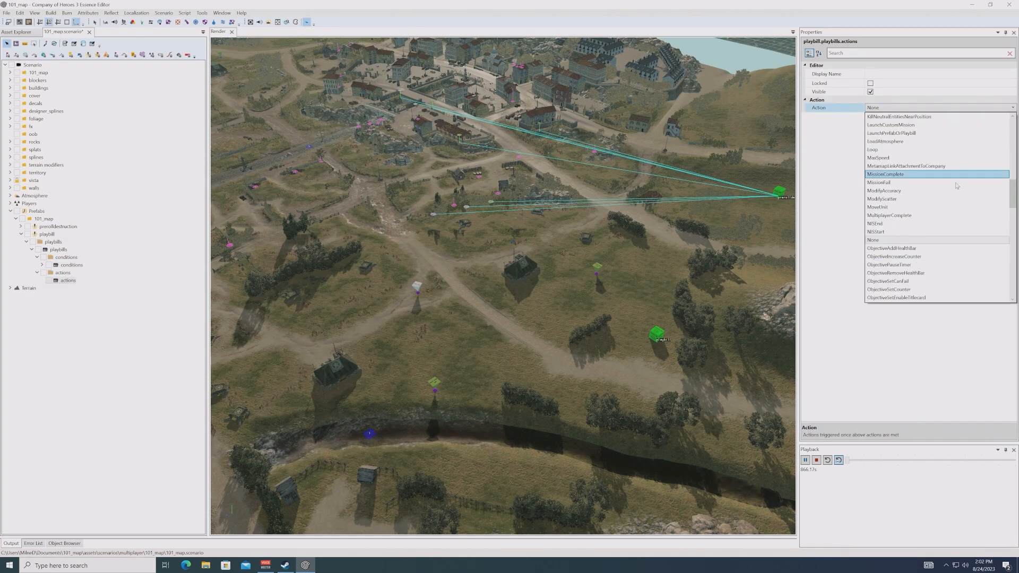
drag(1012, 183, 1015, 290)
scroll(942, 242, up, 3)
scroll(942, 241, up, 1)
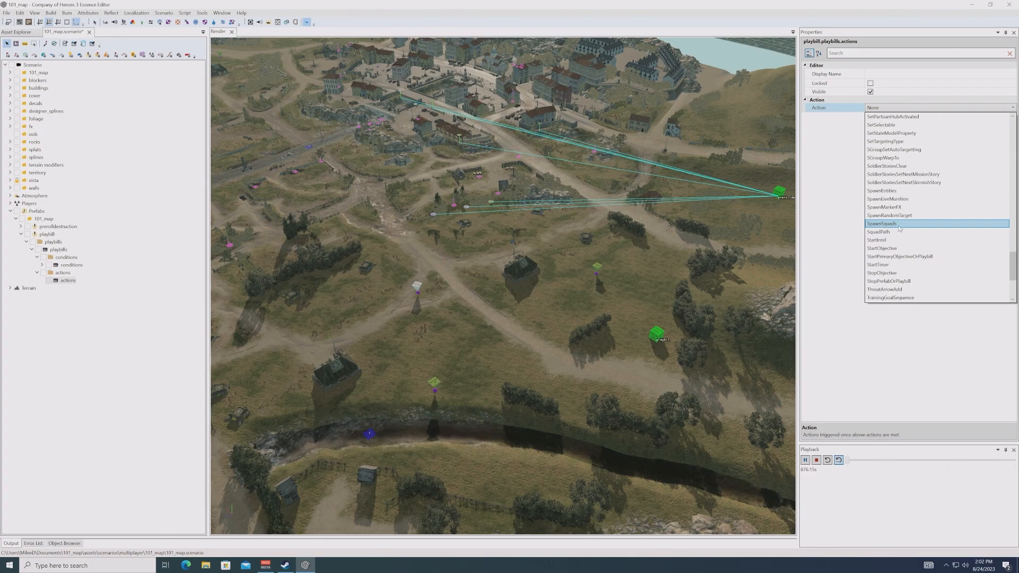
scroll(900, 228, down, 2)
scroll(900, 227, up, 10)
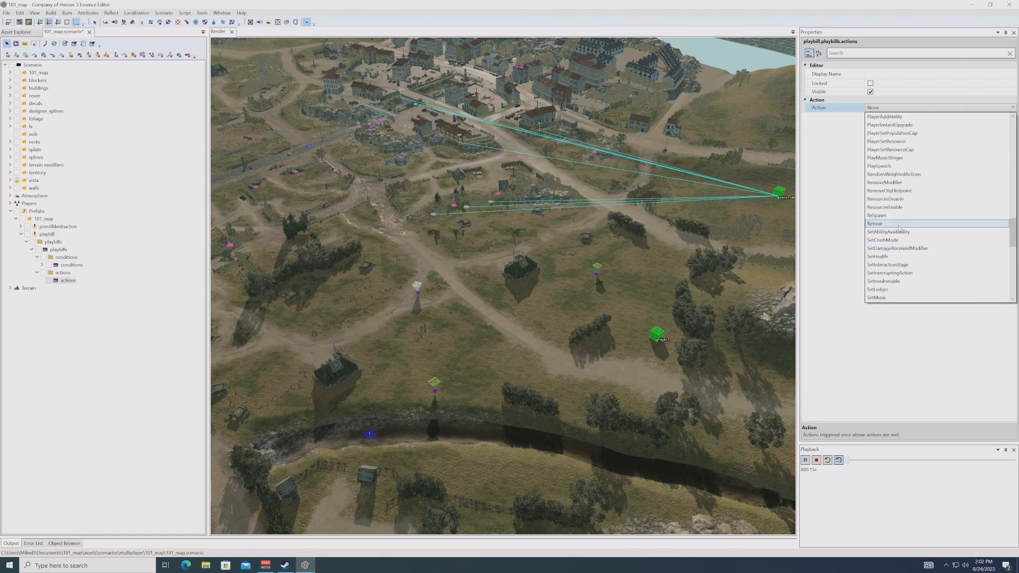
scroll(892, 213, up, 2)
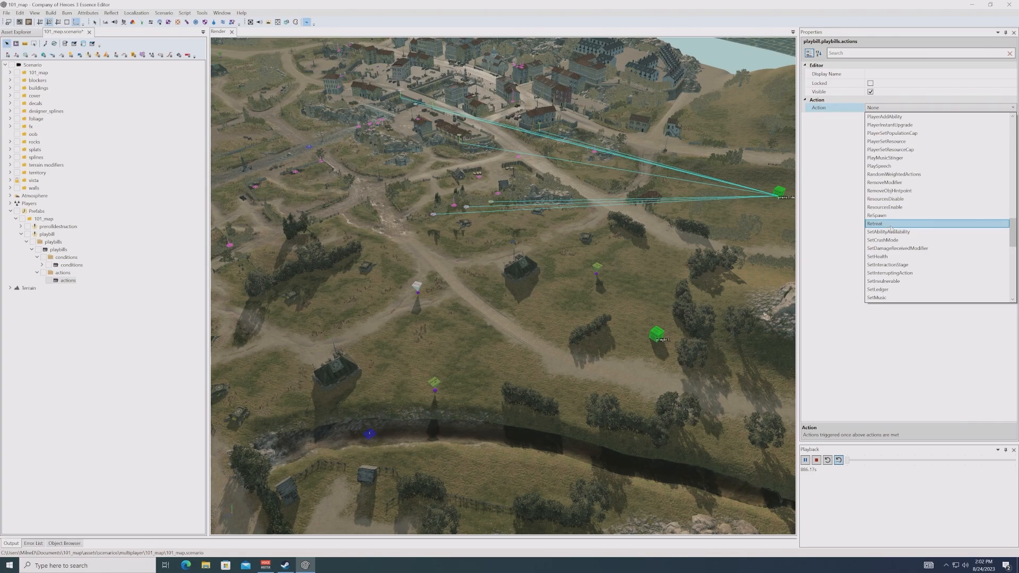
scroll(891, 229, up, 3)
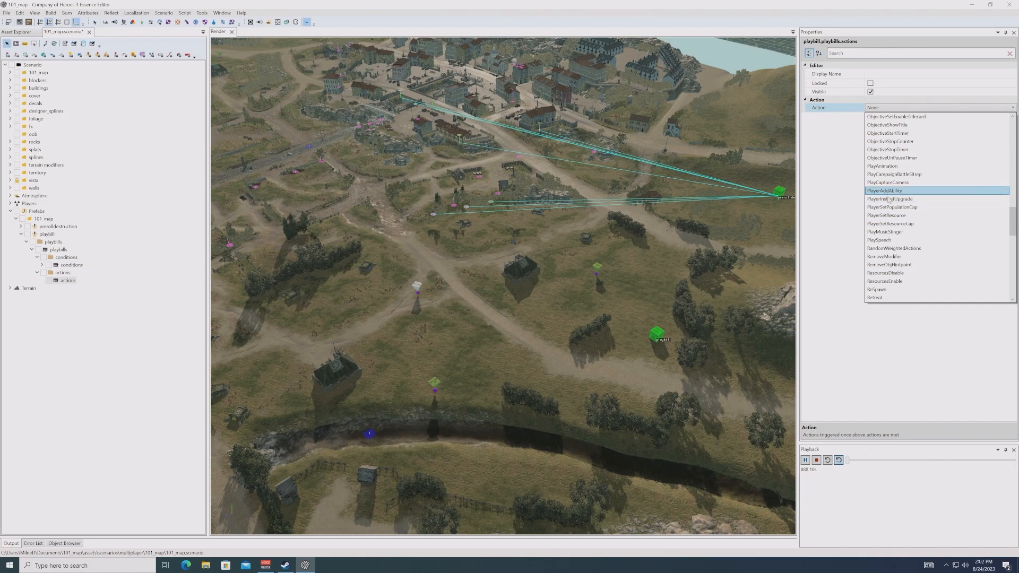
scroll(889, 200, up, 10)
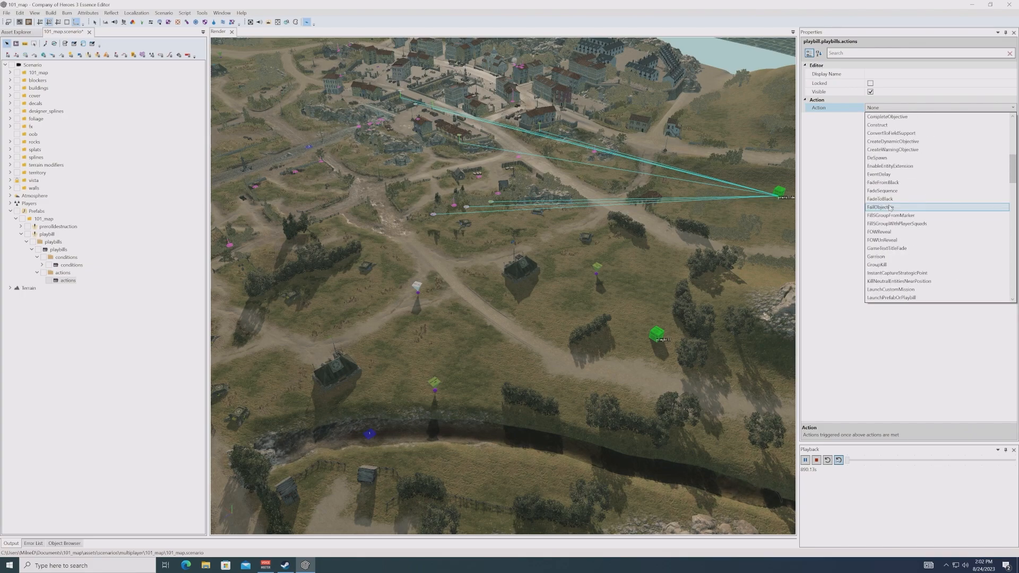
scroll(891, 208, up, 10)
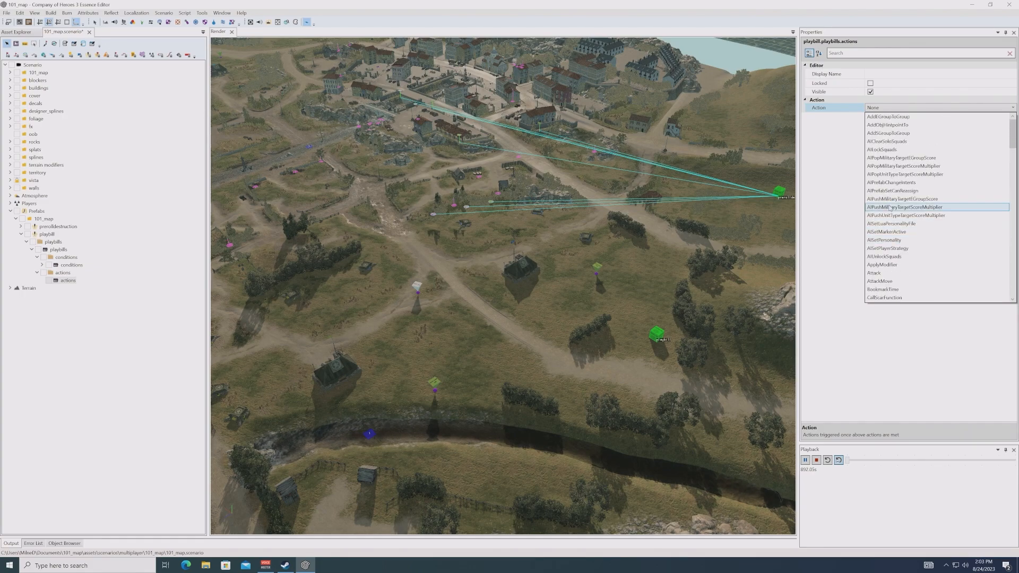
scroll(890, 208, down, 3)
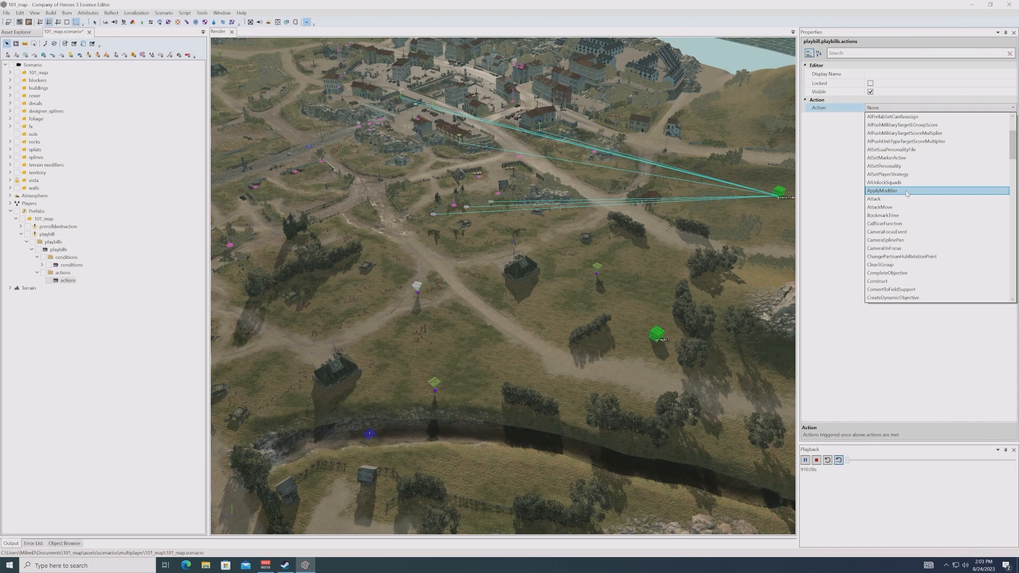
drag(1013, 154, 1005, 296)
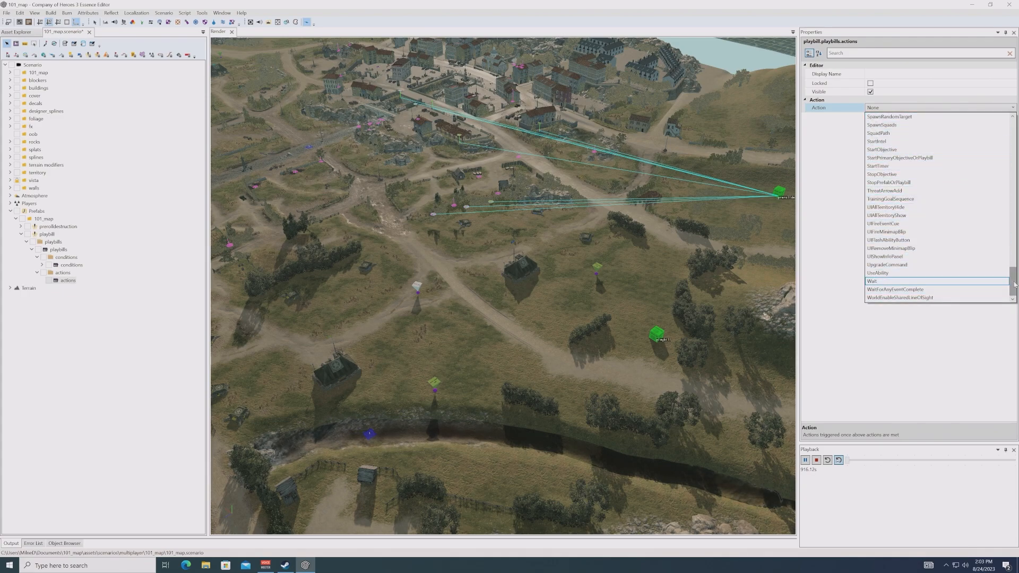
scroll(1007, 169, up, 10)
scroll(982, 276, down, 10)
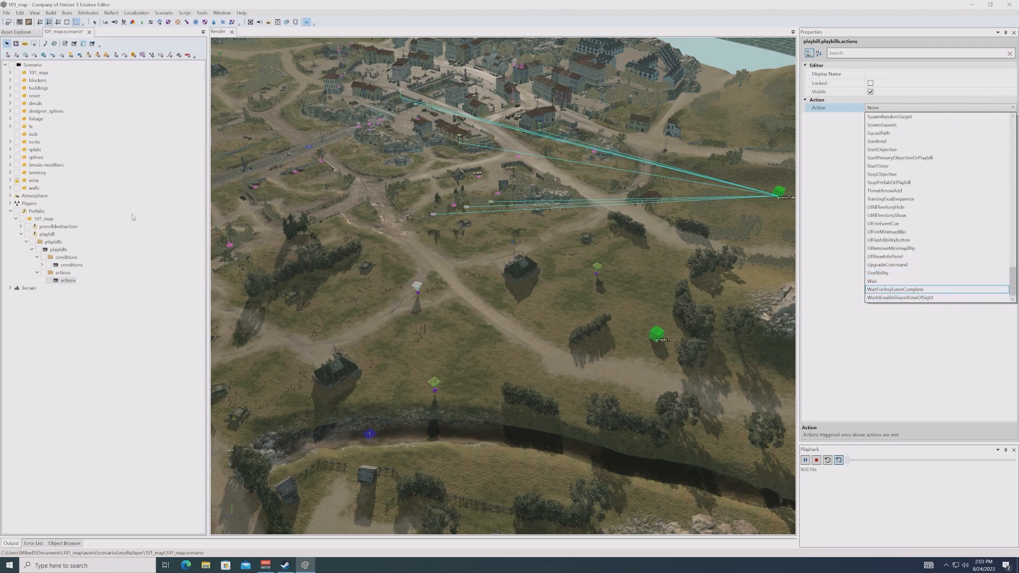
Step: Set the playbill's action to SpawnSquads and keep Player 1 as the owning player
scroll(909, 202, up, 2)
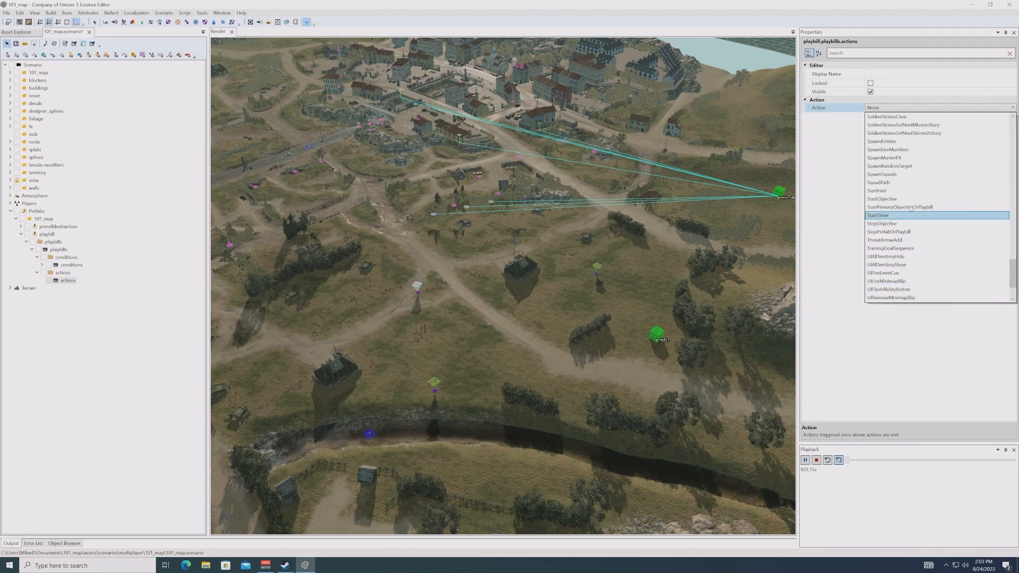
click(905, 174)
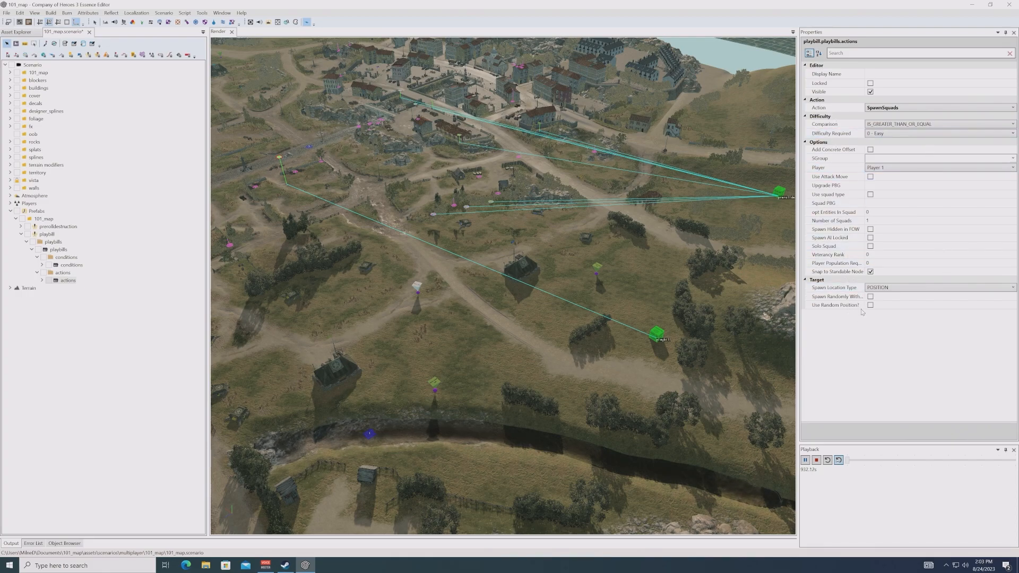
click(890, 168)
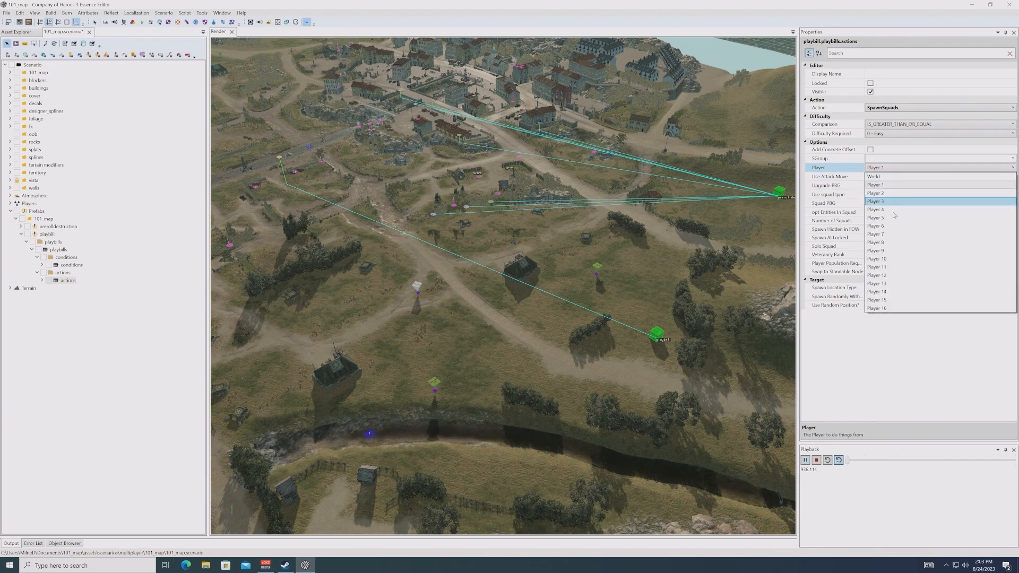
click(883, 184)
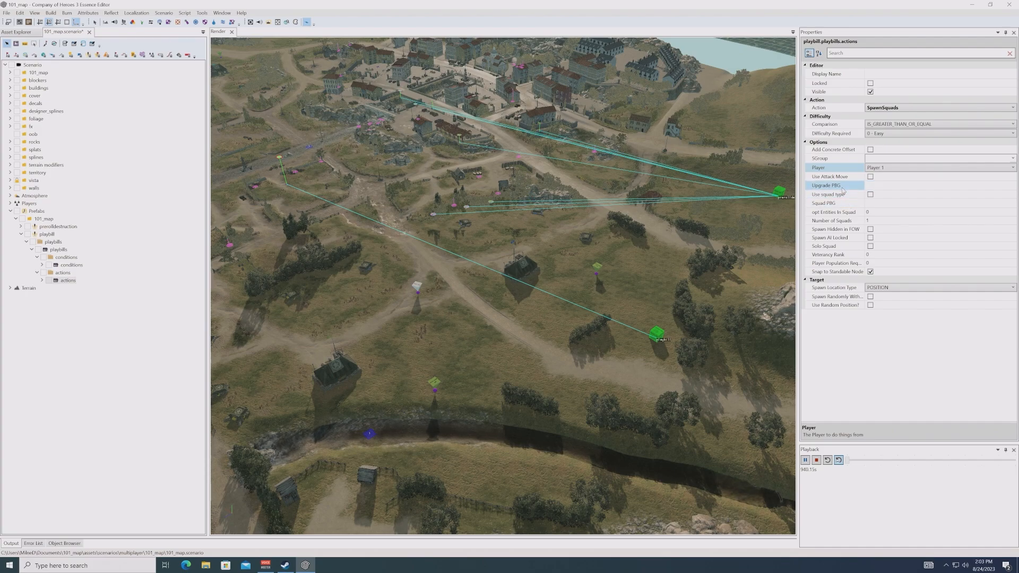
Step: Assign riflemen_us from the American infantry squad blueprints as the action's Squad PBG
click(846, 195)
click(844, 203)
click(897, 203)
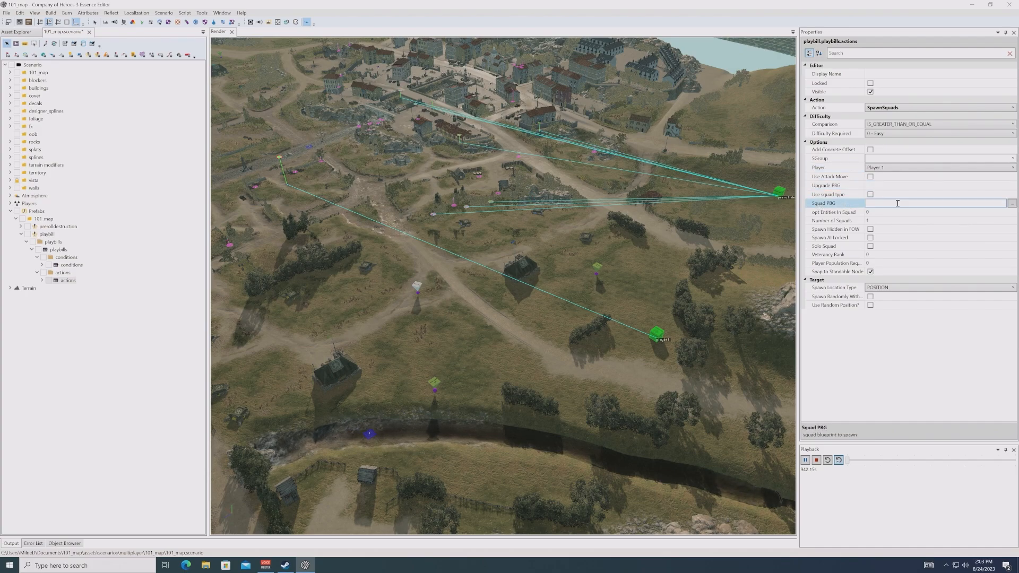
click(1012, 205)
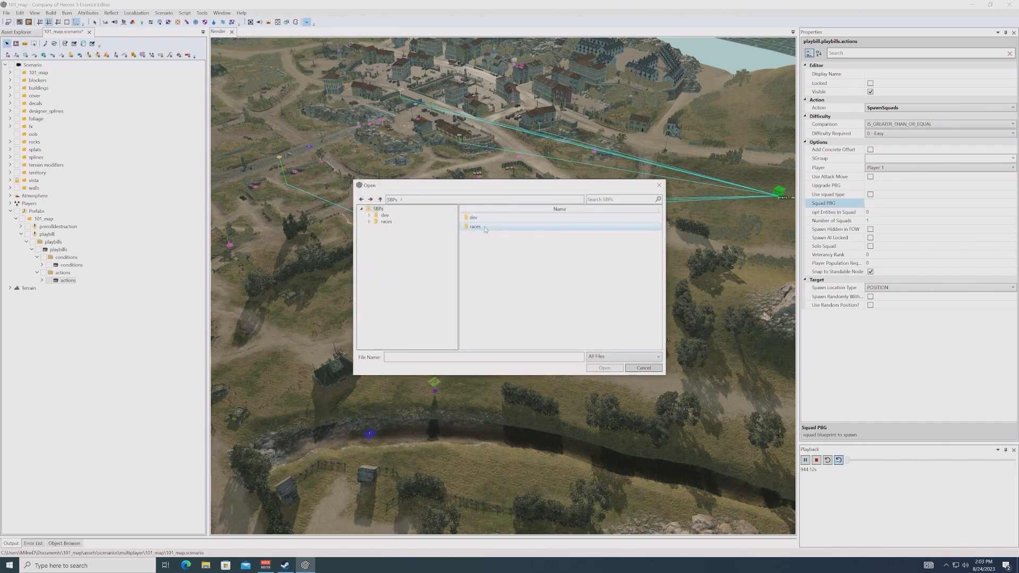
double_click(480, 227)
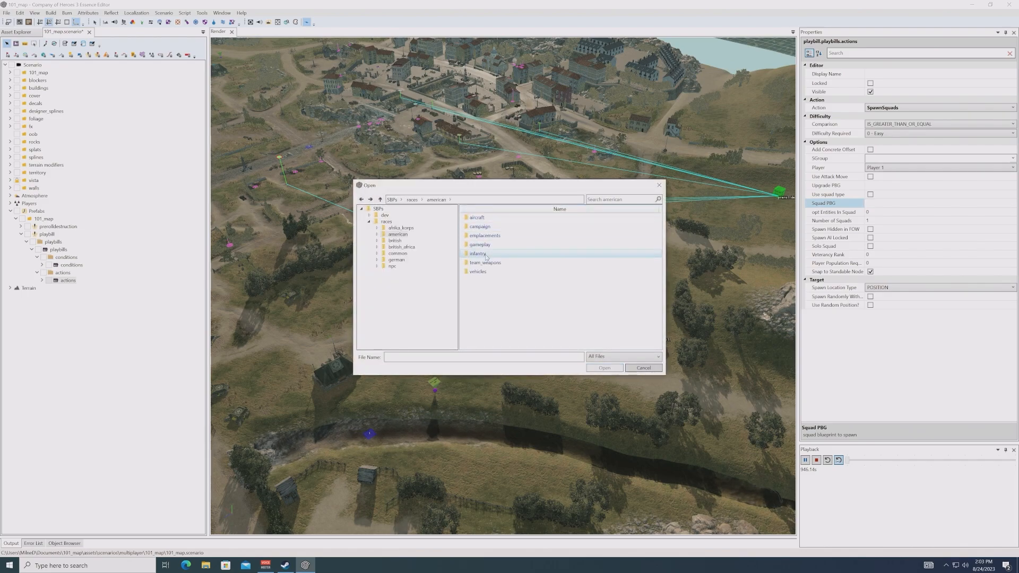
double_click(480, 254)
scroll(508, 239, down, 1)
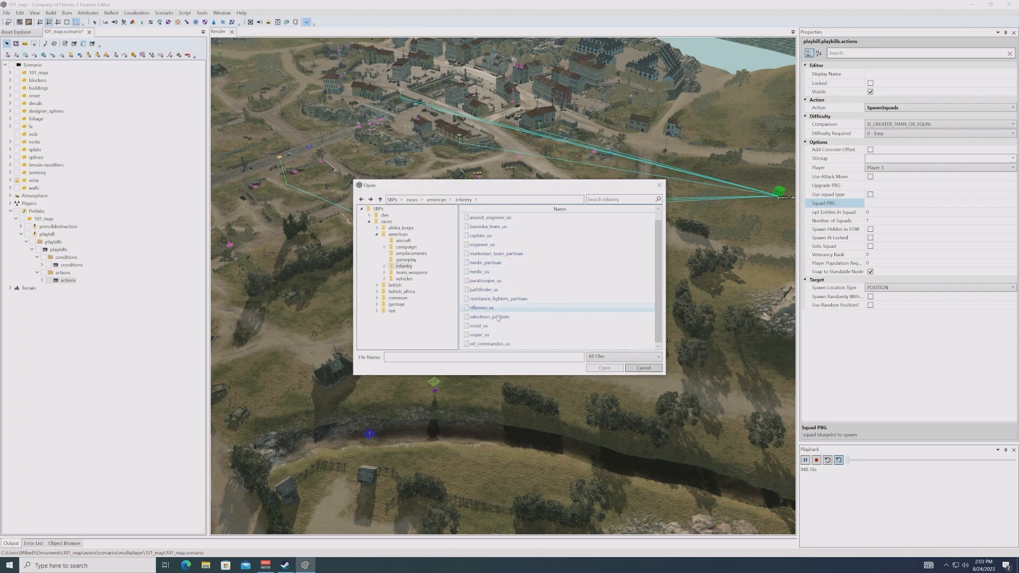
click(482, 308)
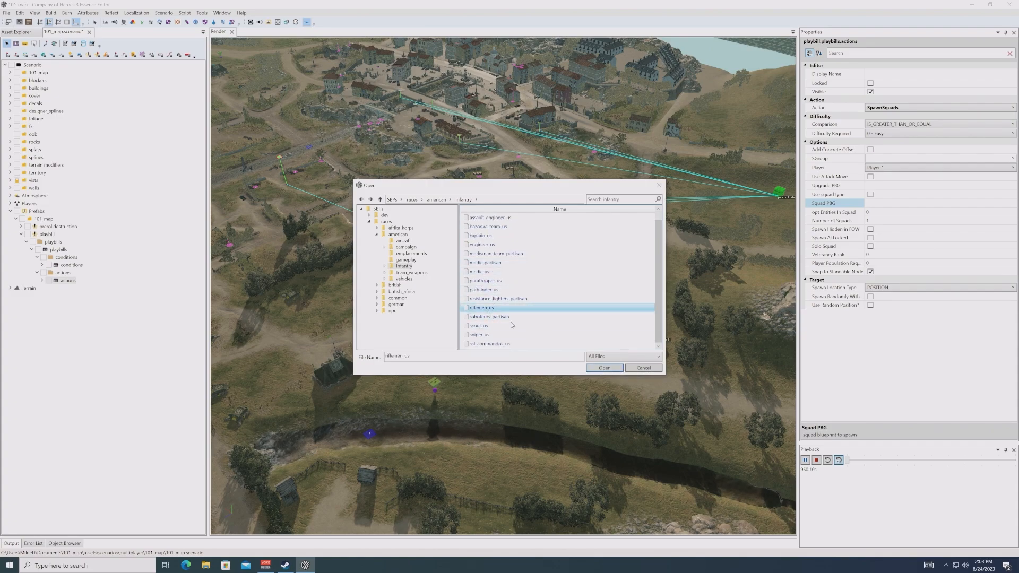
key(Return)
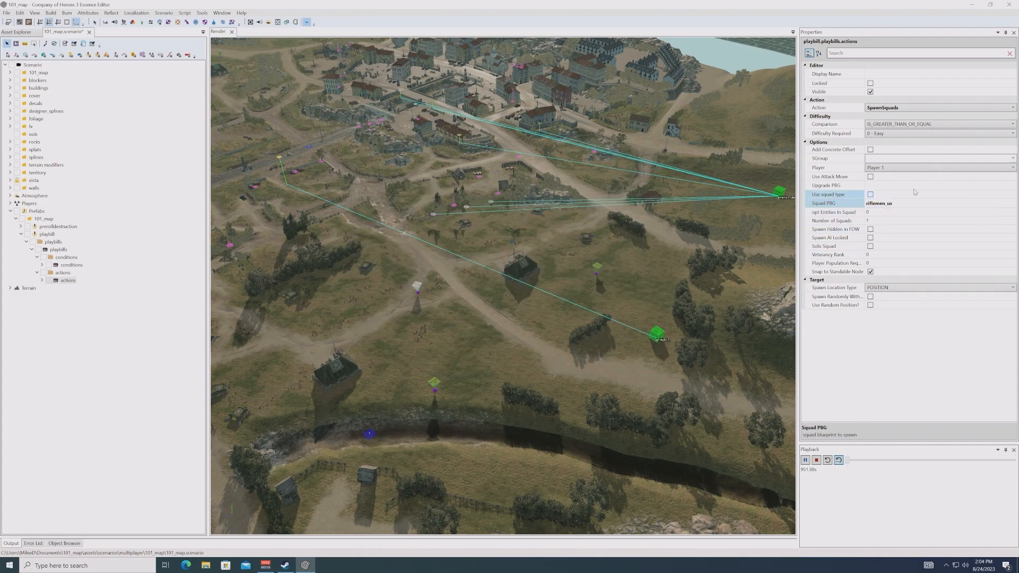
Step: Assign bar_rifleman_squad_us from the American infantry upgrades as the action's Upgrade PBG
click(1011, 185)
click(1012, 187)
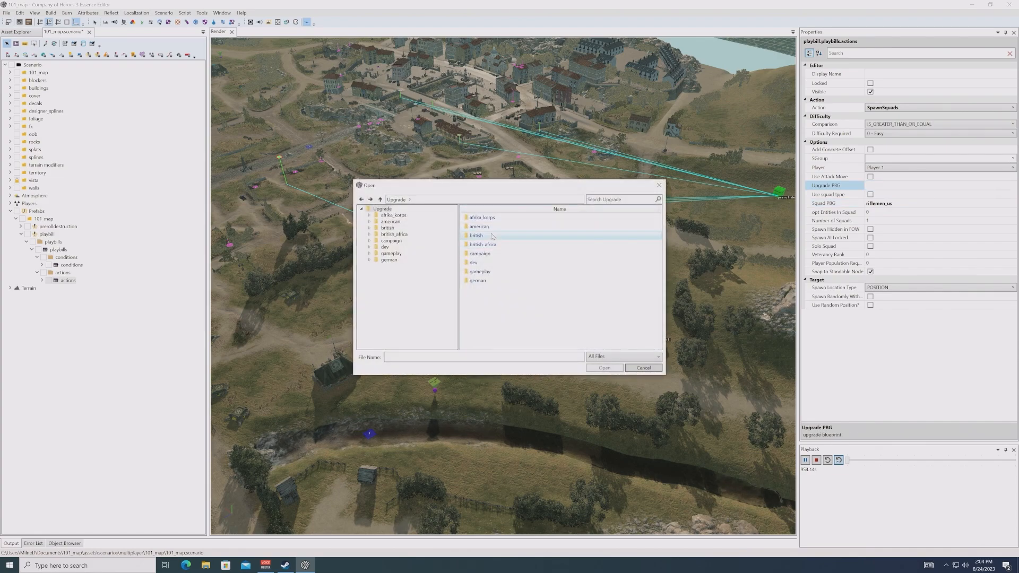
double_click(478, 253)
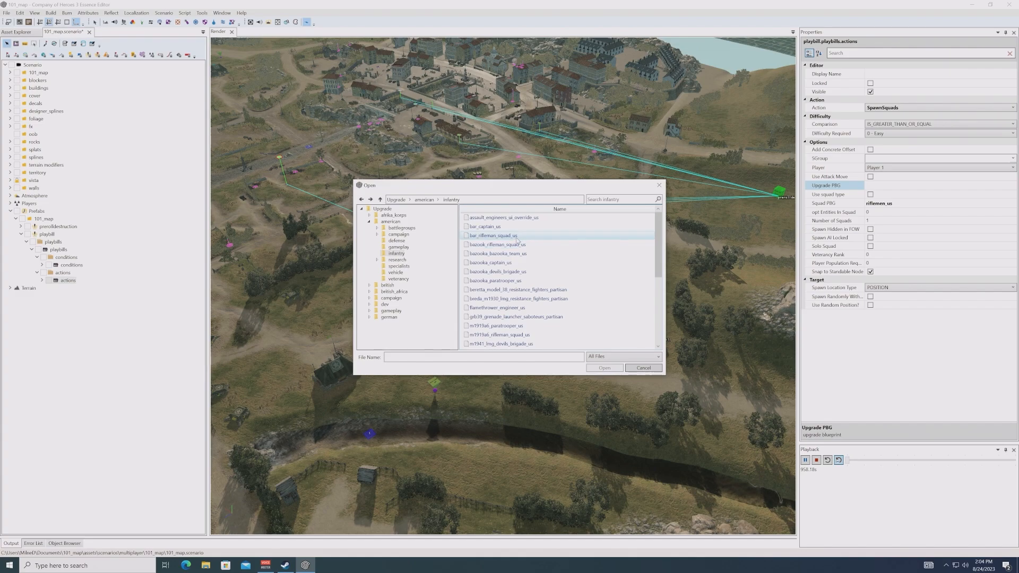
click(494, 236)
click(605, 368)
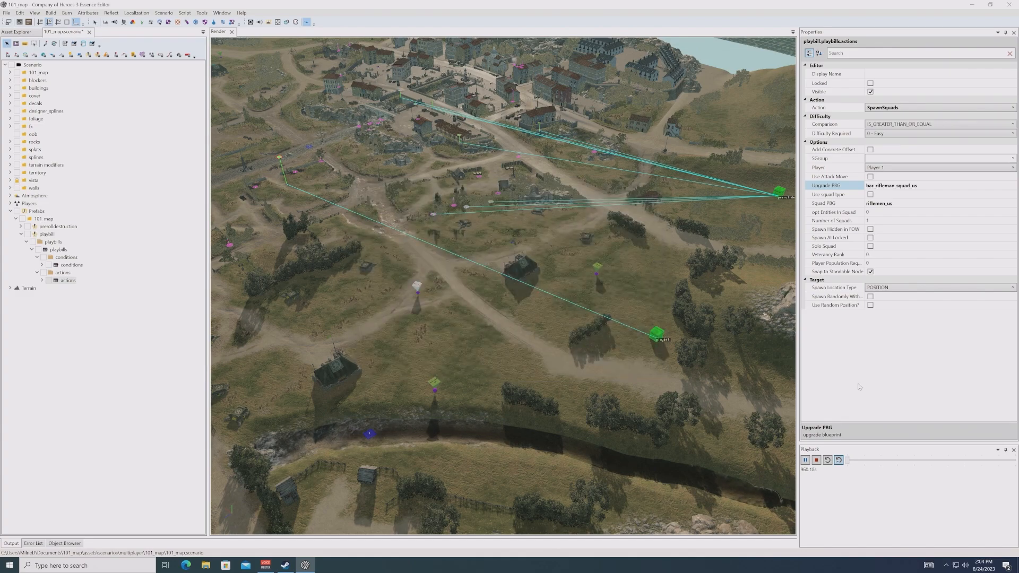
Step: Move the action's dest_position and start_position markers together beside the tent, to about X -159, Y 20.2, Z -33.9
click(68, 280)
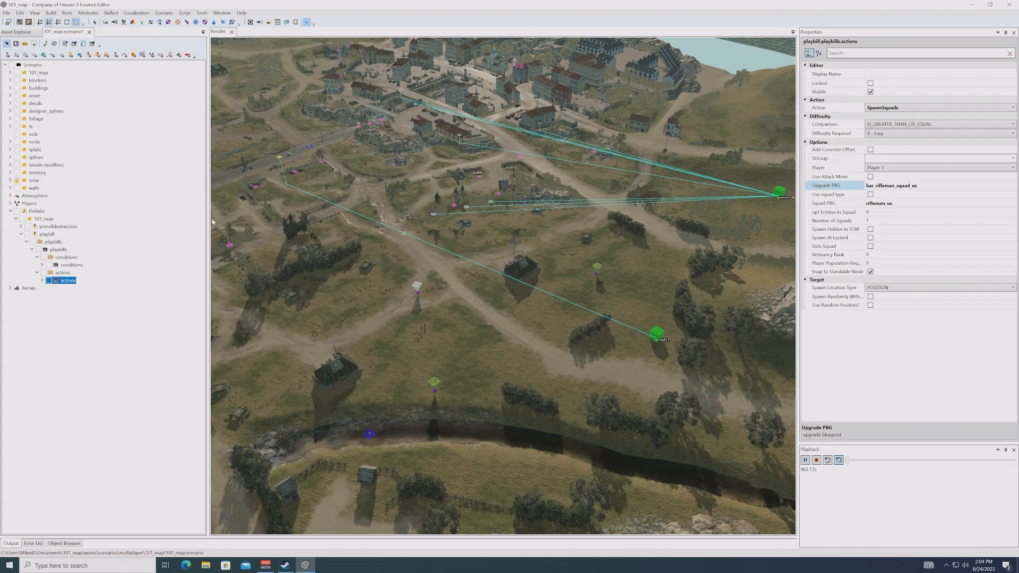
click(41, 280)
click(79, 287)
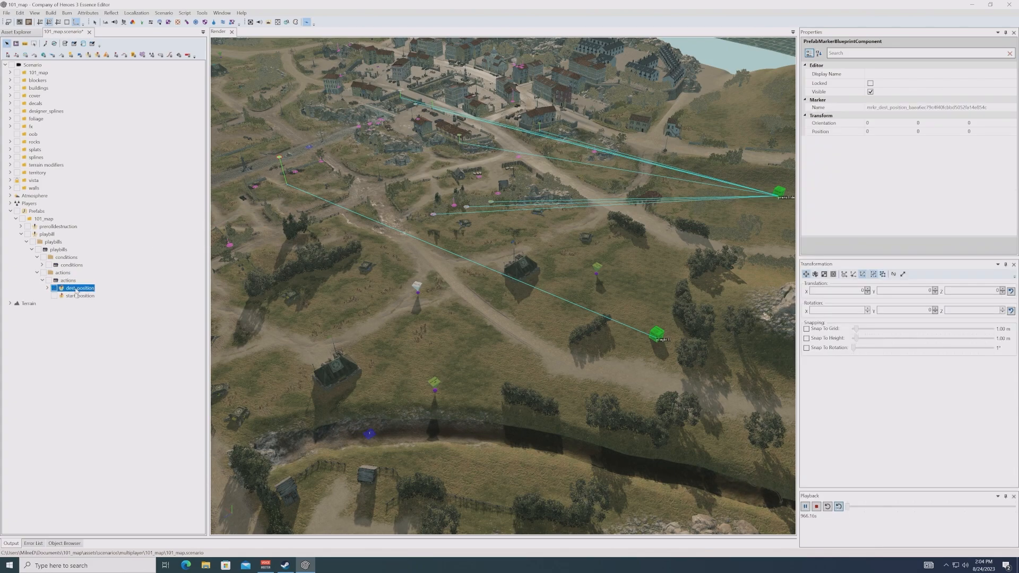
shift+click(80, 296)
drag(276, 189, 483, 279)
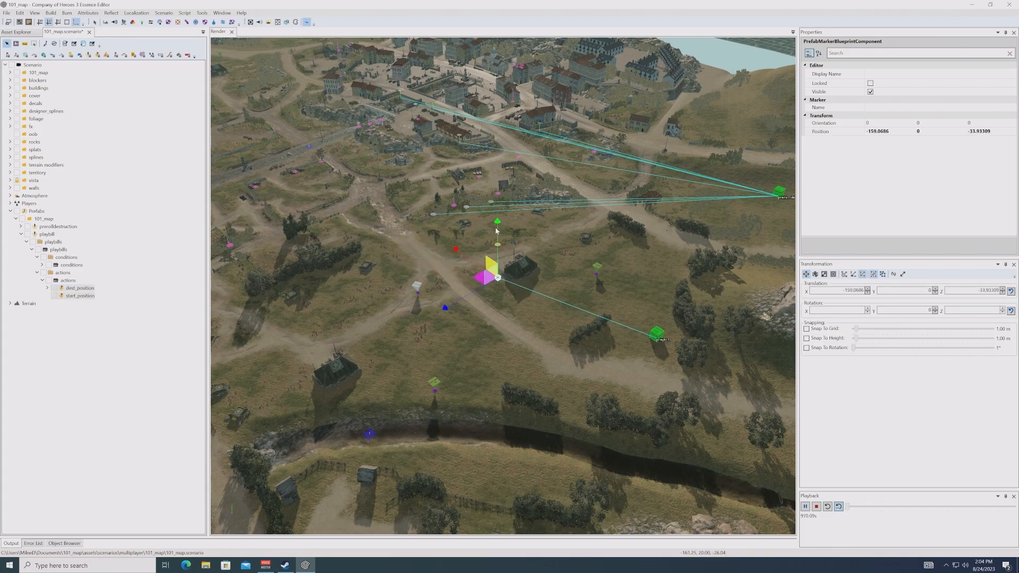
drag(499, 222, 501, 191)
Step: Move only the start_position marker to the grass on the tent's other side, at about X -201, Z -46
scroll(470, 279, up, 5)
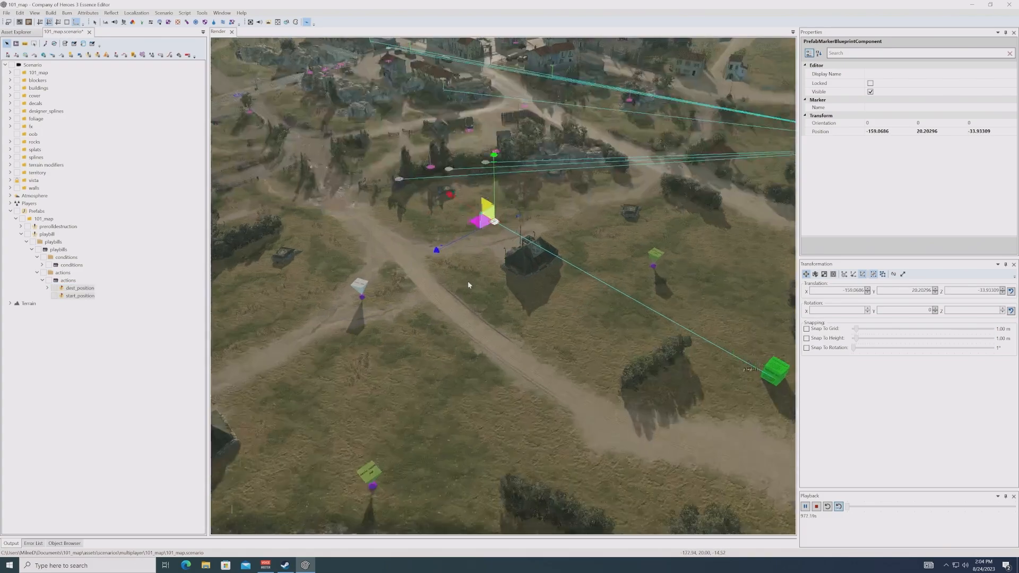
scroll(471, 296, down, 3)
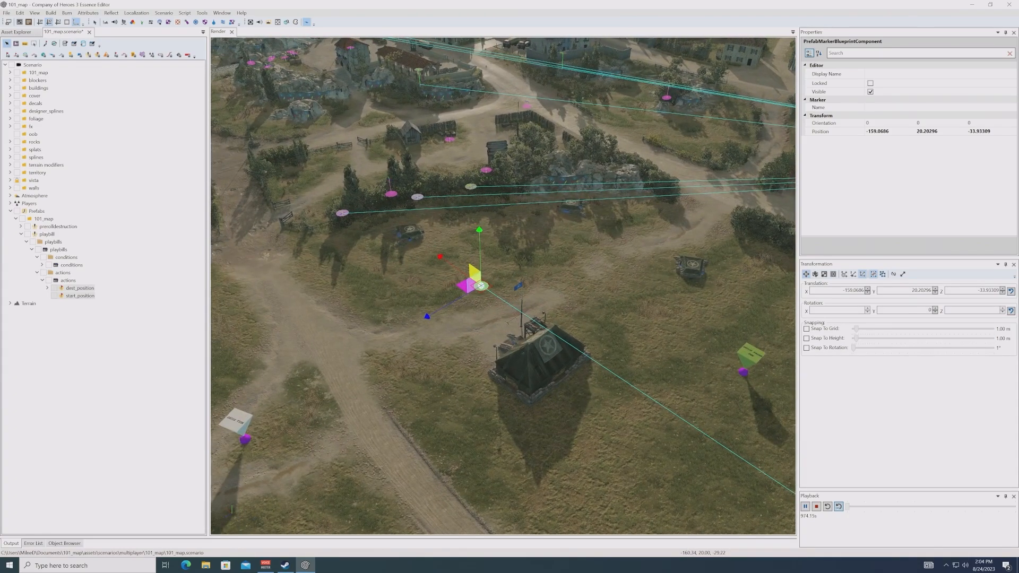
click(74, 296)
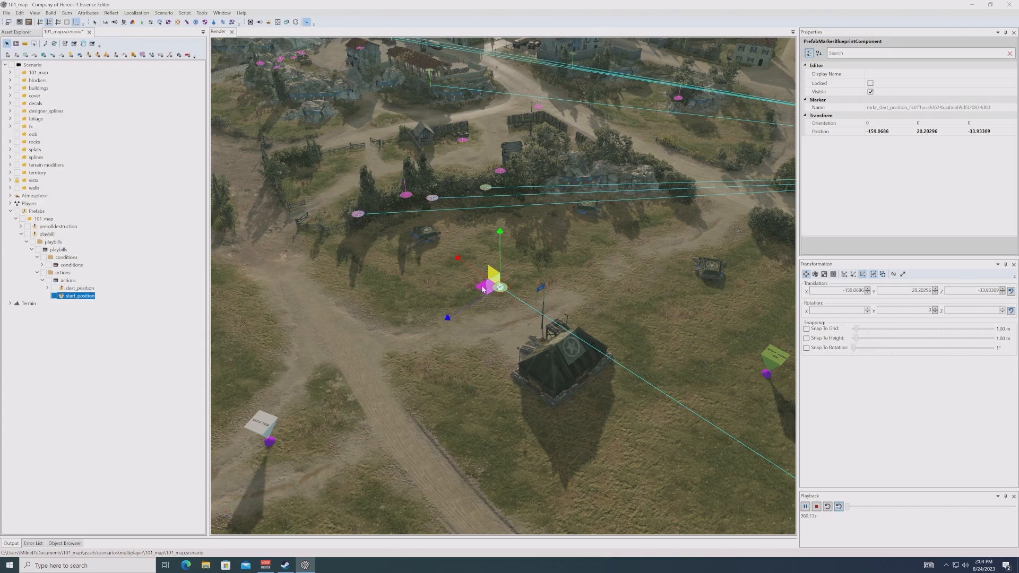
mouse_move(483, 288)
mouse_down()
mouse_move(555, 302)
mouse_move(728, 385)
mouse_up()
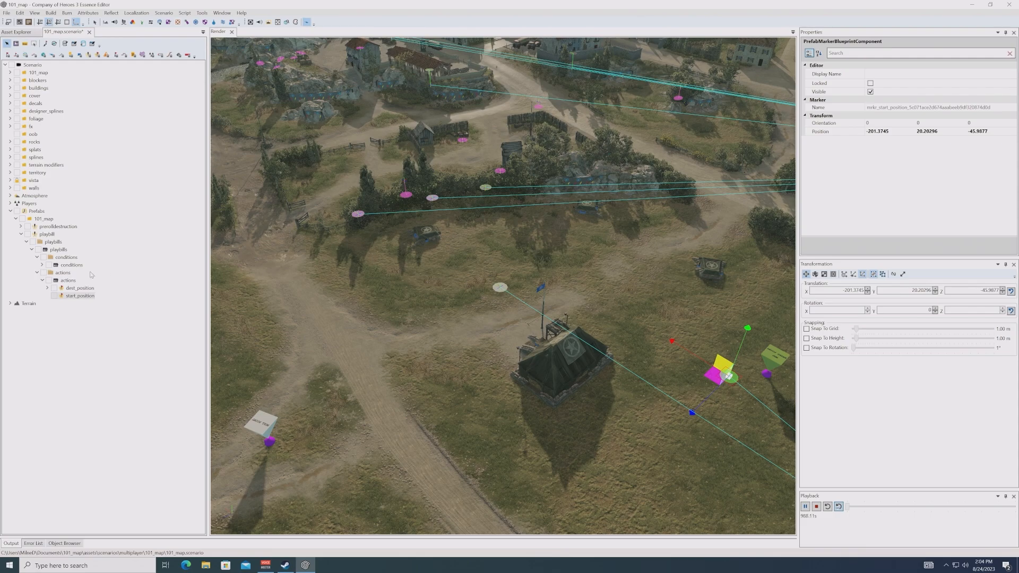
Step: Reopen the SpawnSquads action's properties and enlarge their area to show every option
click(43, 280)
click(66, 281)
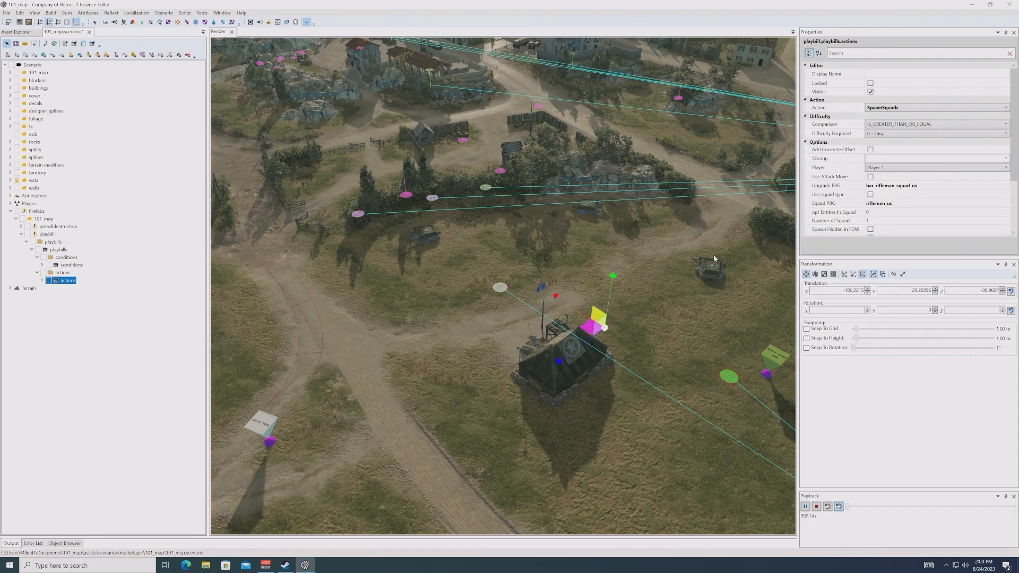
scroll(850, 223, down, 1)
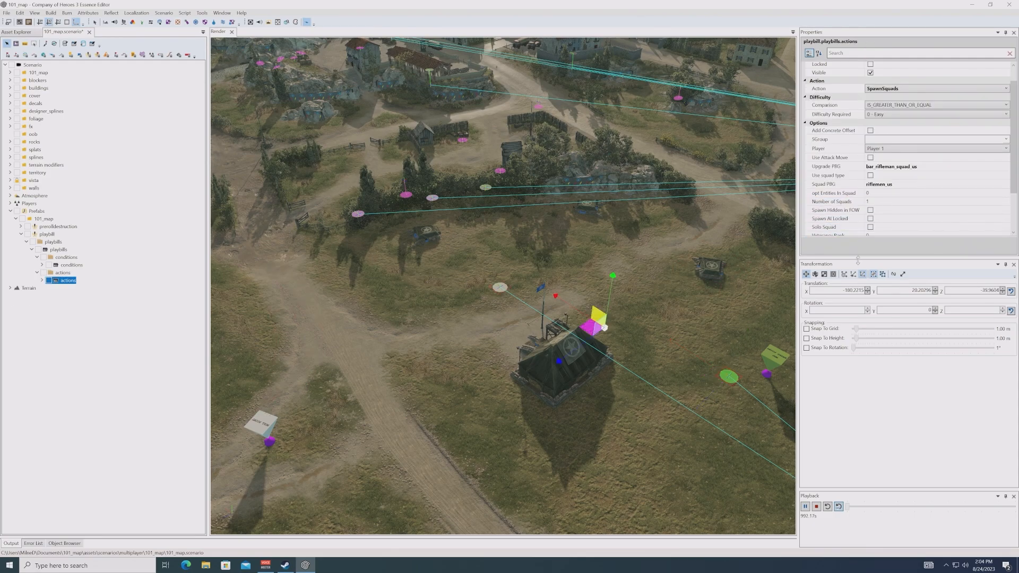
drag(859, 259, 858, 434)
click(876, 286)
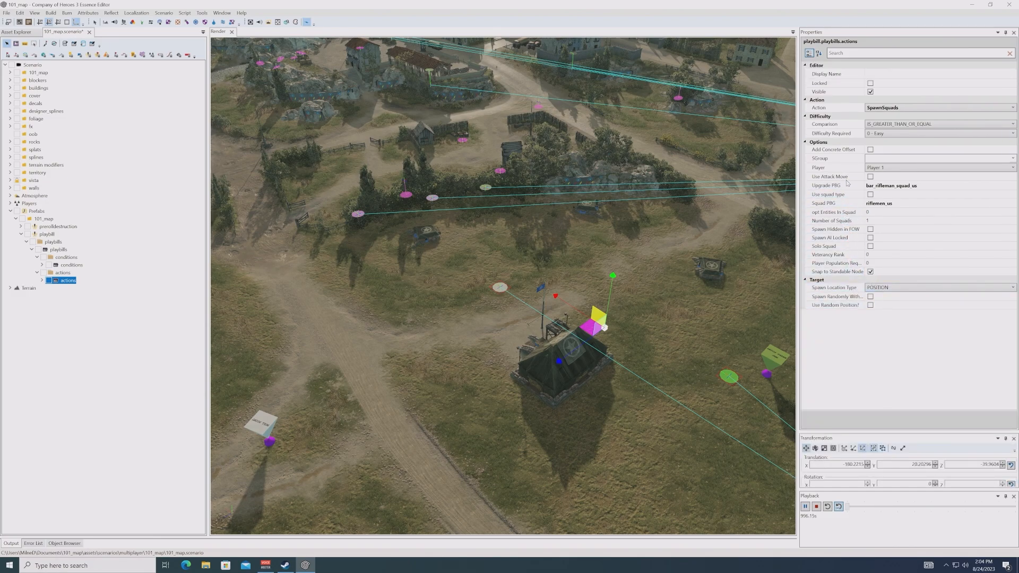
Step: Try out Use Attack Move for the spawned squad and switch it back off
click(871, 177)
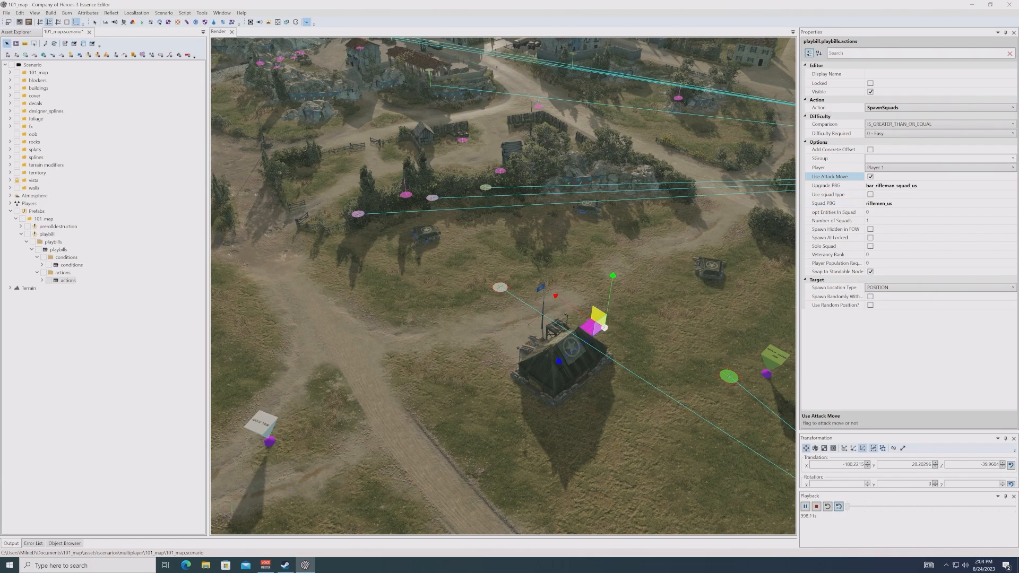
middle_drag(788, 316, 708, 309)
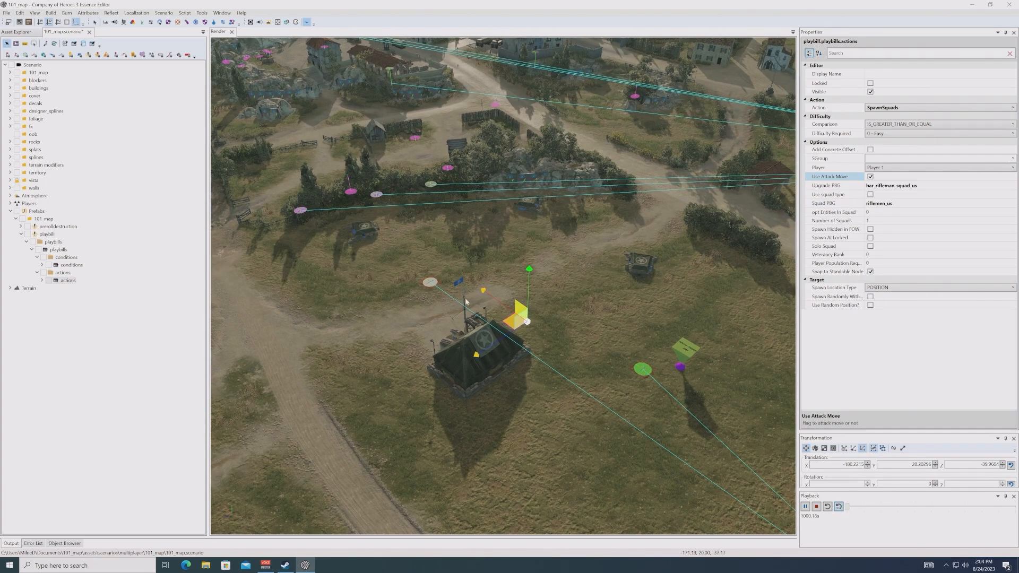
click(871, 177)
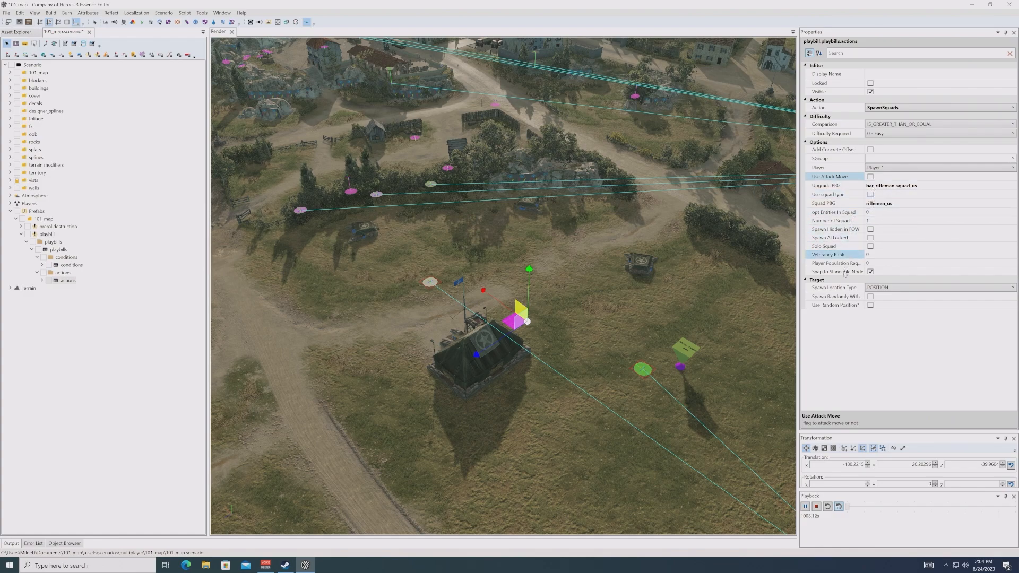
Step: Try out Spawn Hidden in FOW for the spawned squad and switch it back off
click(852, 230)
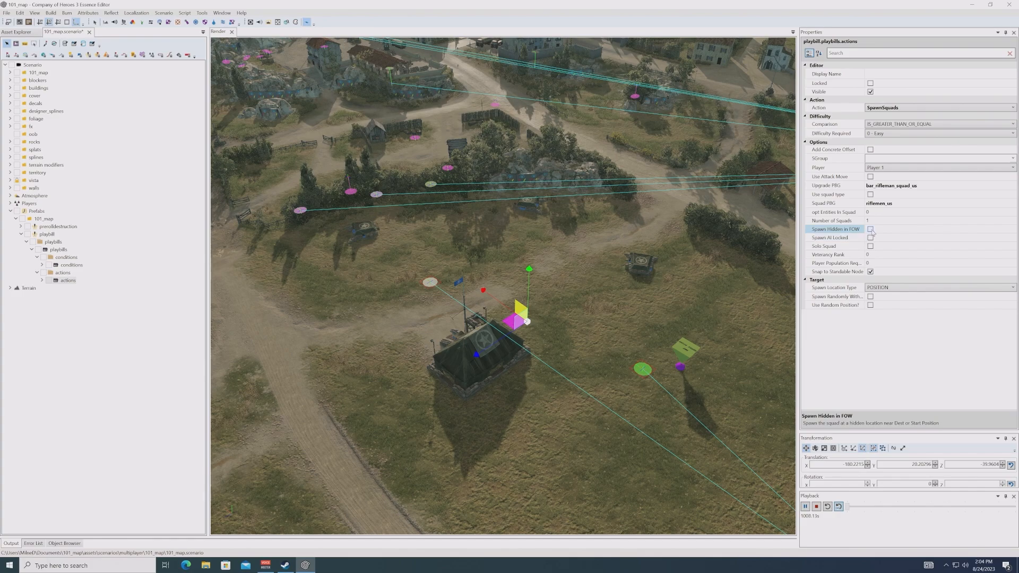
click(870, 229)
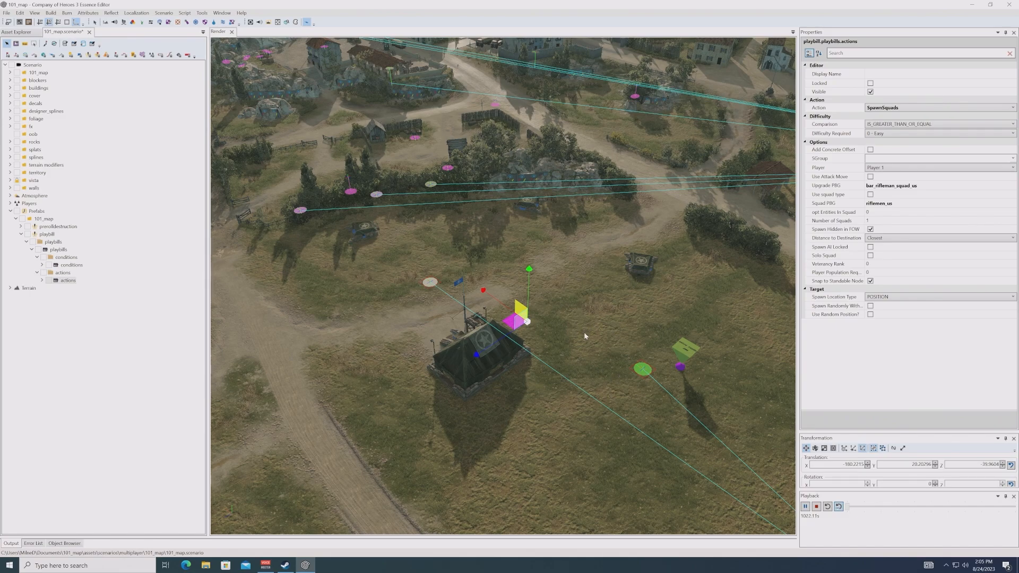
click(870, 281)
click(871, 230)
Step: Enable Spawn AI Locked and check the descriptions of Veterancy Rank and Player Population Required
mouse_move(855, 237)
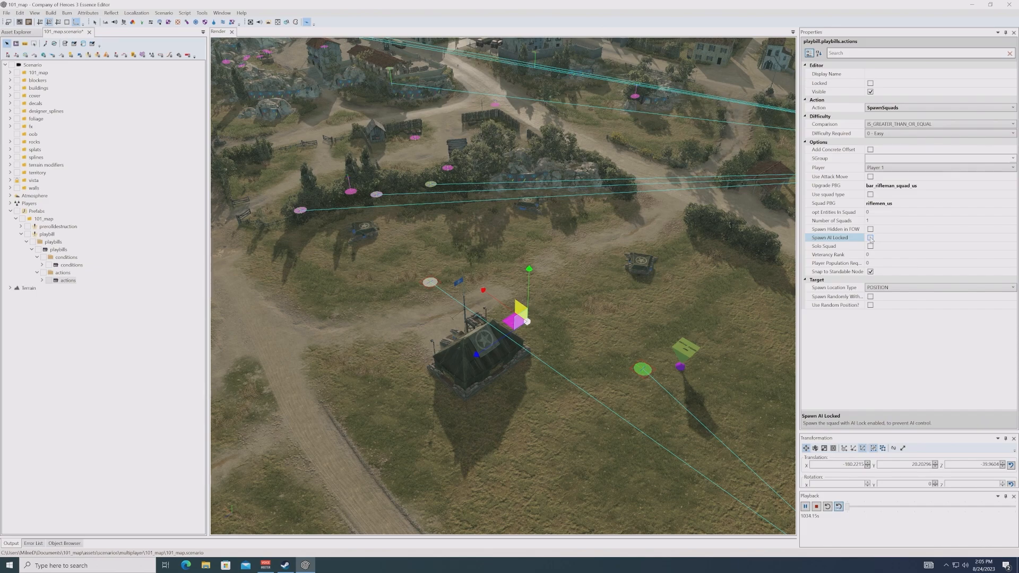
click(870, 237)
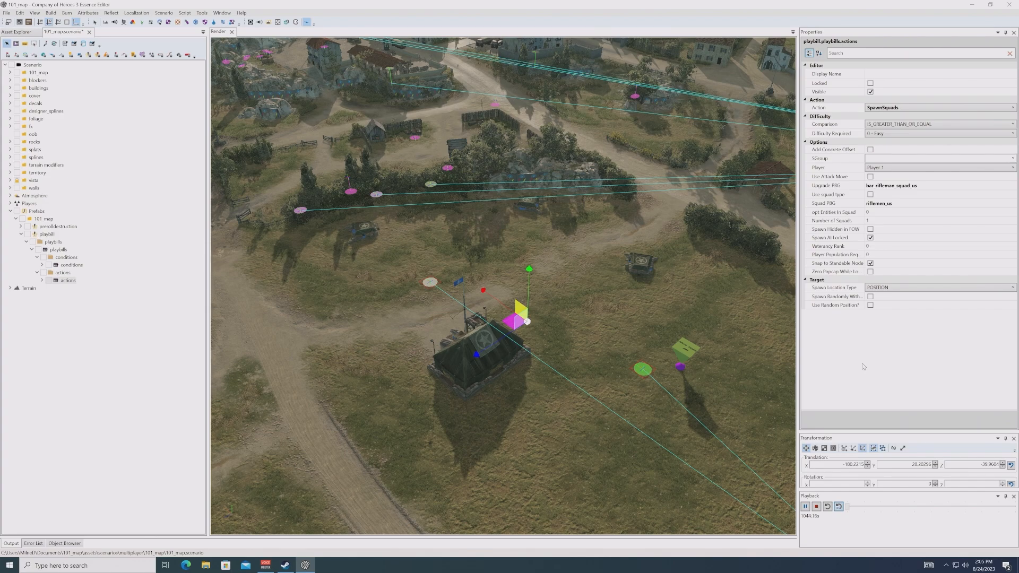
click(844, 246)
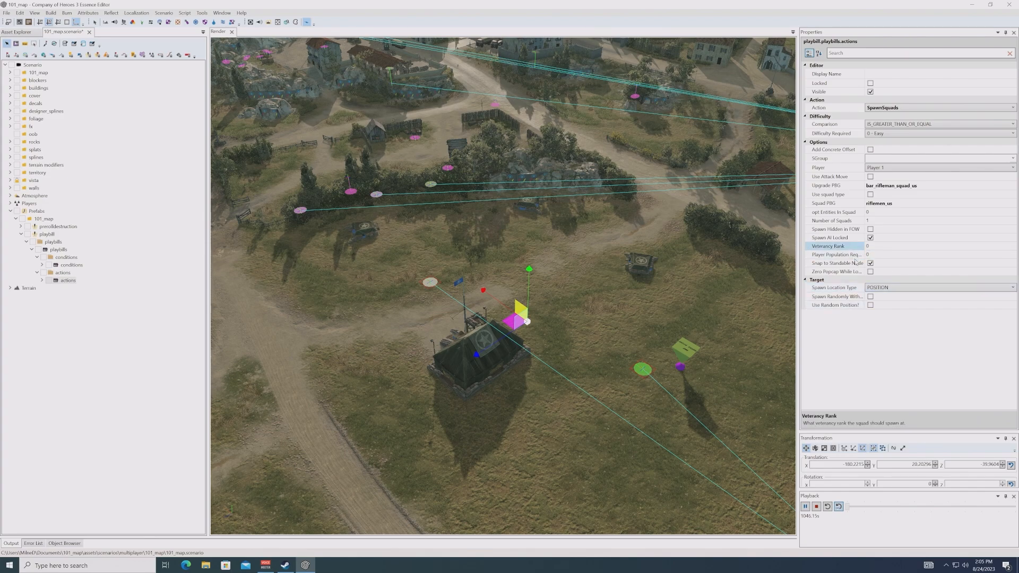
click(844, 255)
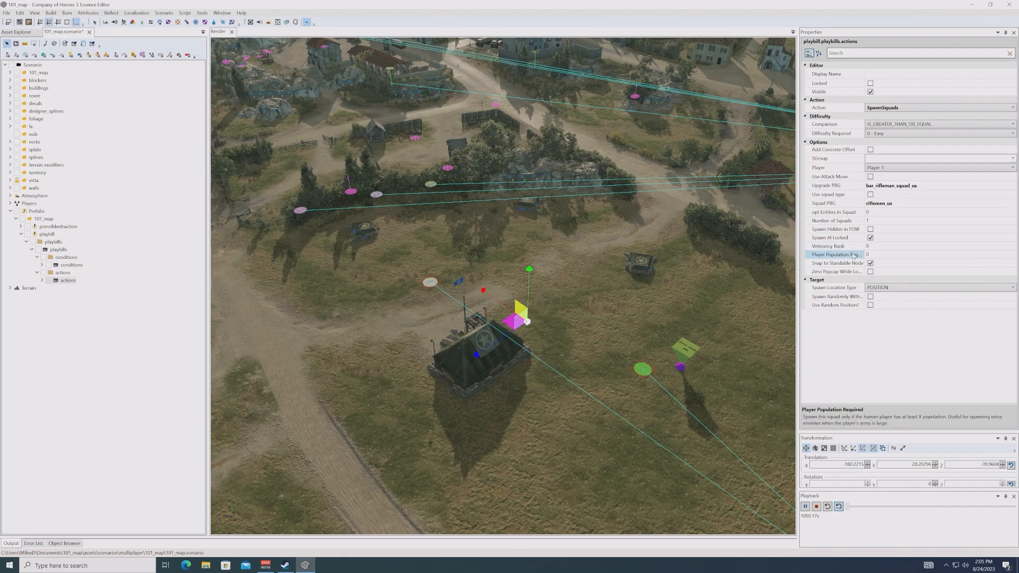
Step: Set opt Entities In Squad to 3 for the SpawnSquads action
click(852, 213)
click(853, 212)
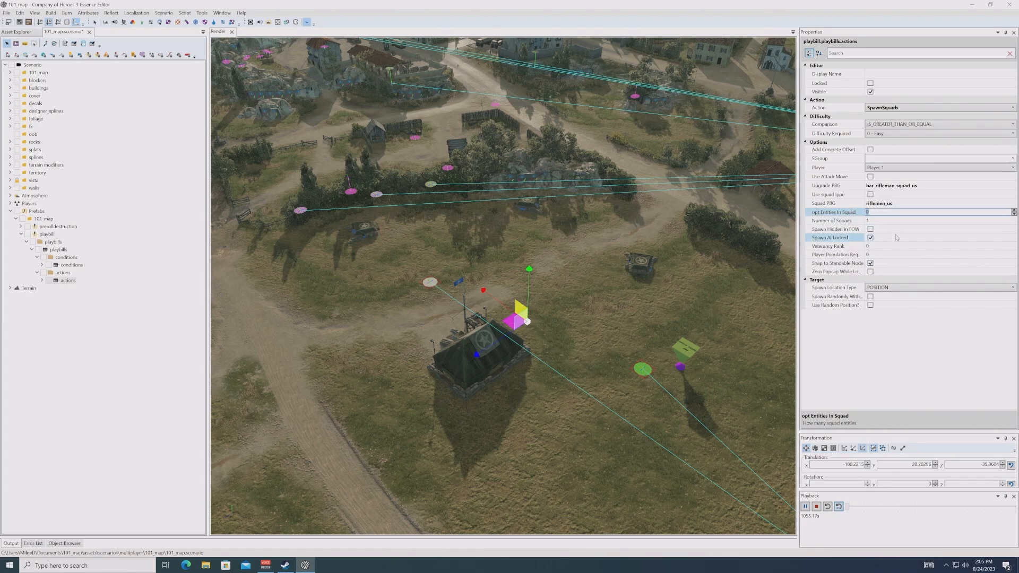
text(3)
key(Return)
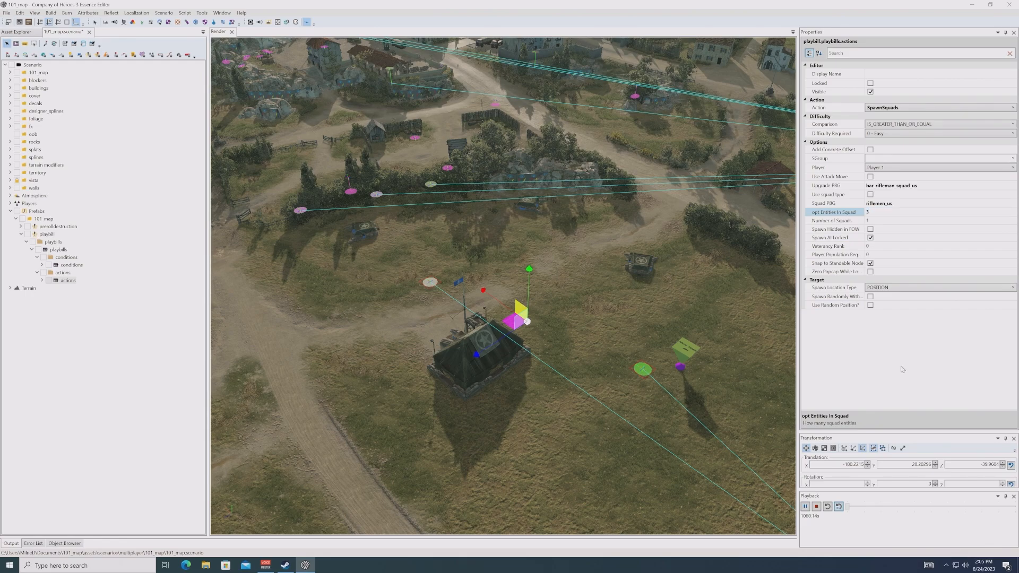
Step: Set opt Entities In Squad to 0 for the SpawnSquads action
click(852, 214)
key(Return)
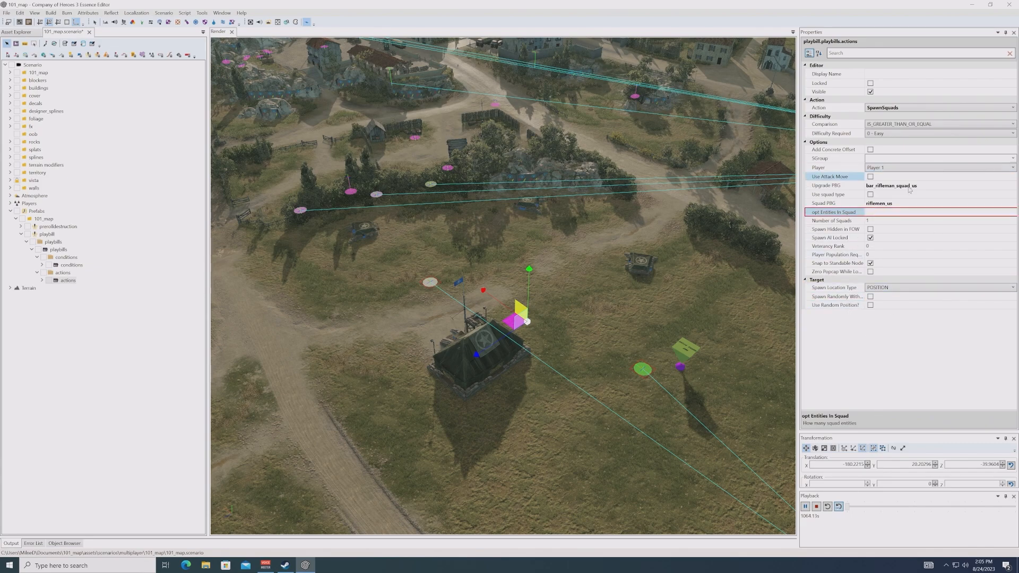
click(912, 204)
click(879, 213)
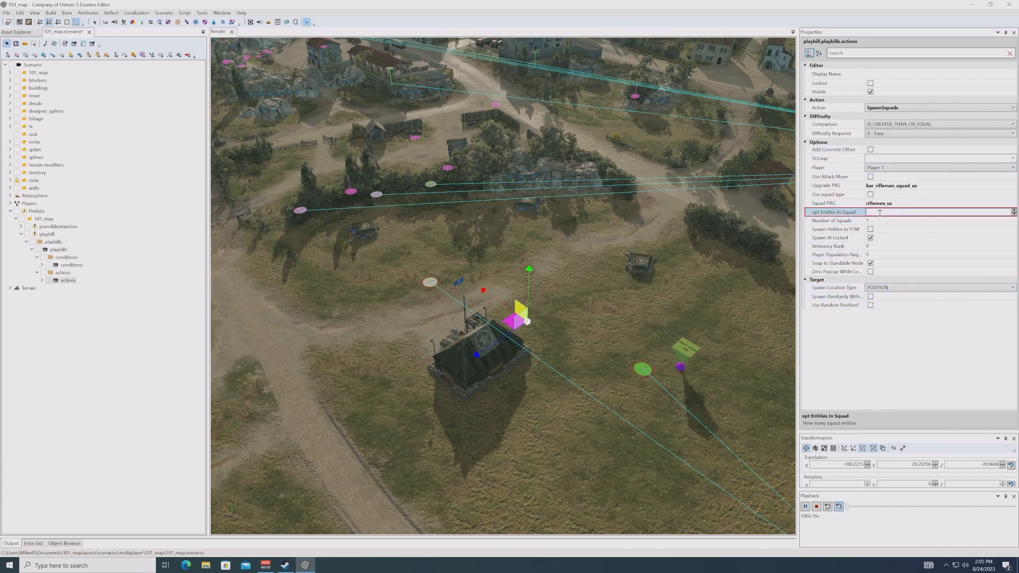
click(900, 351)
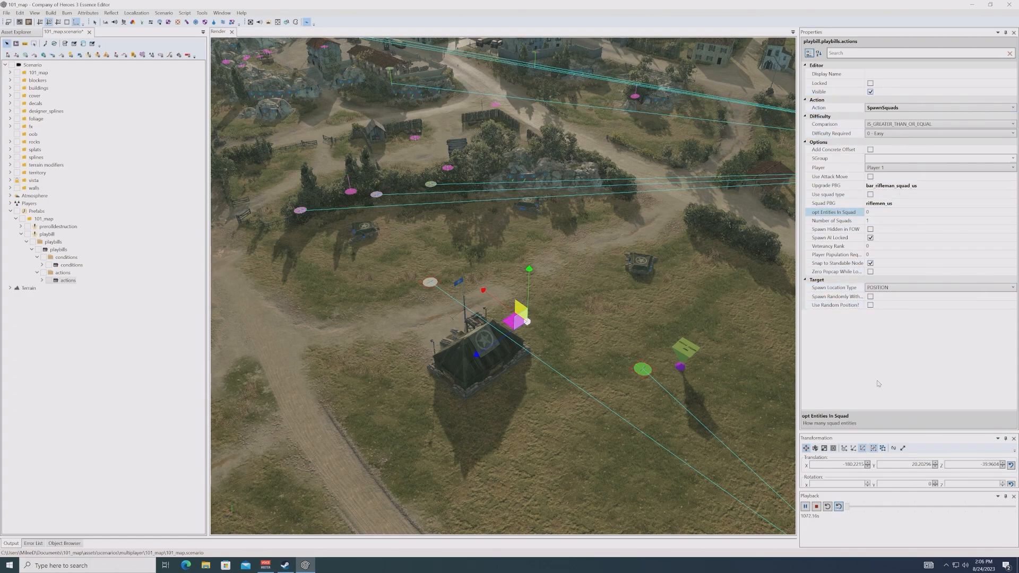
Step: Try out the UseAbility action type and the Wait action type with a Duration of 5
click(884, 108)
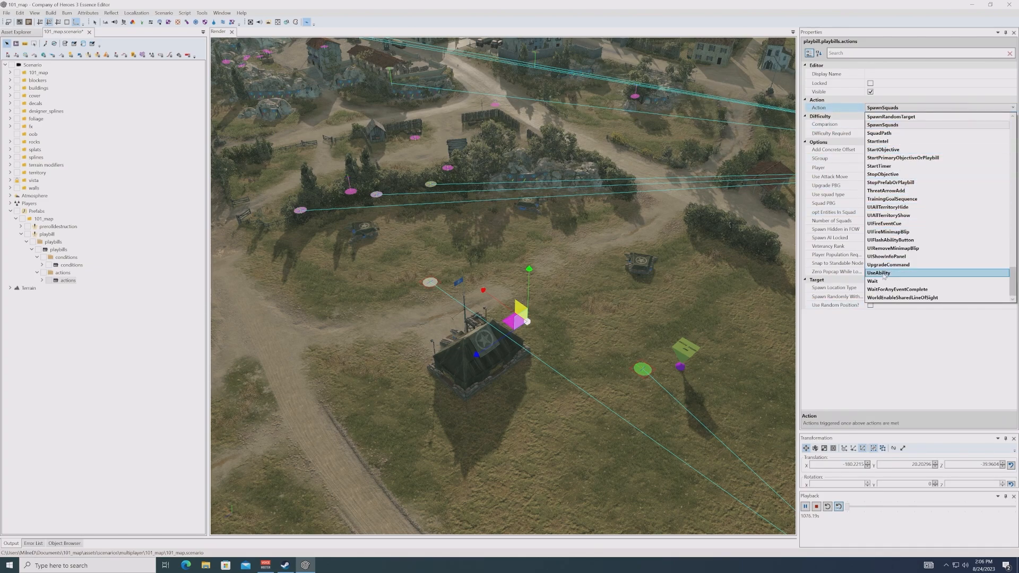
click(884, 277)
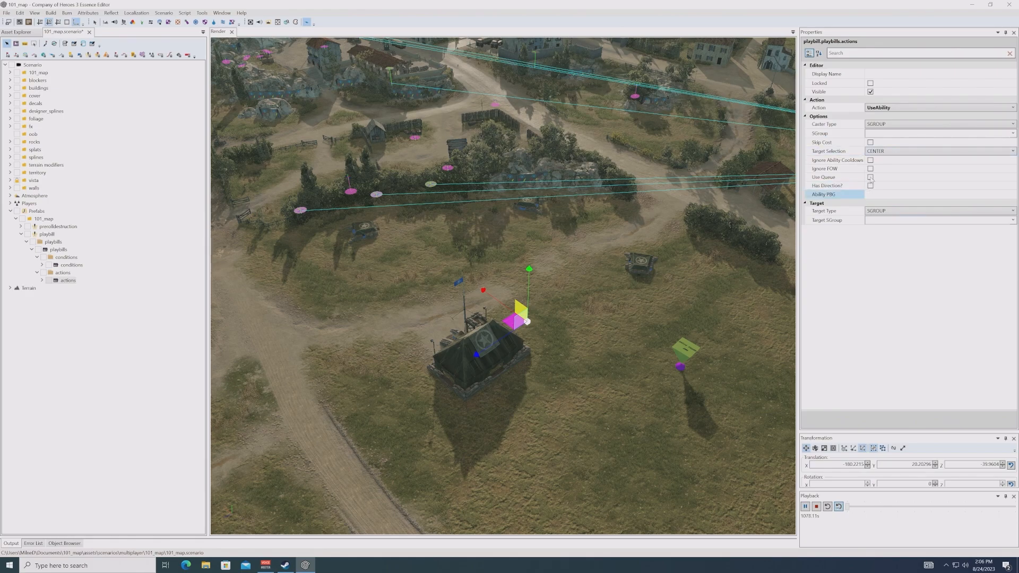
click(875, 107)
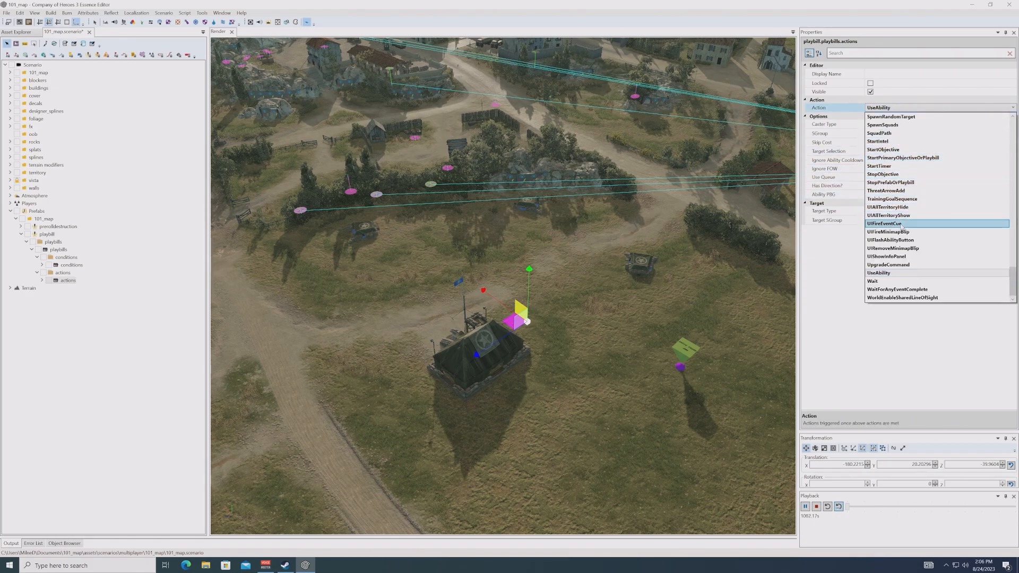
click(887, 281)
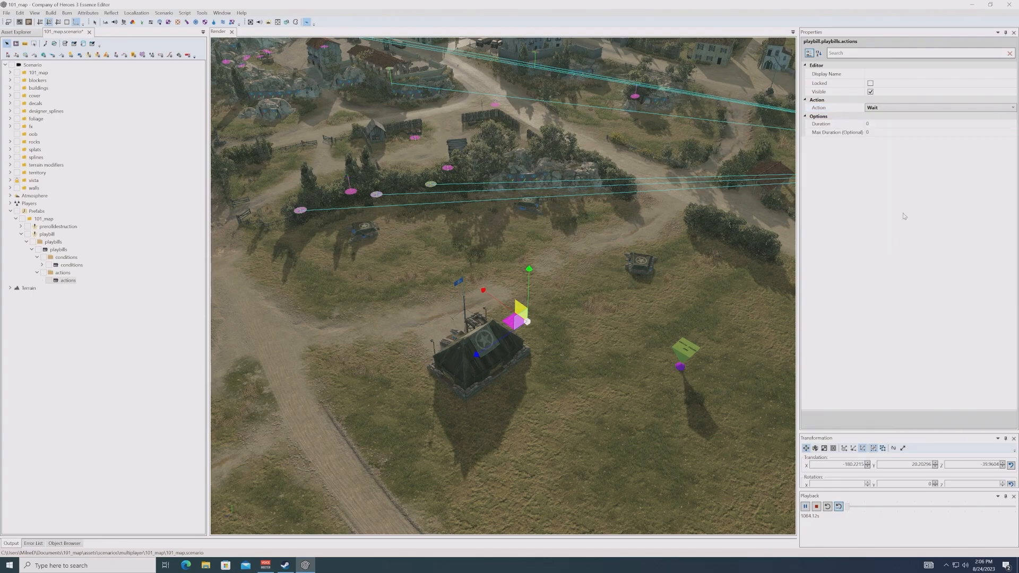
click(849, 124)
click(905, 124)
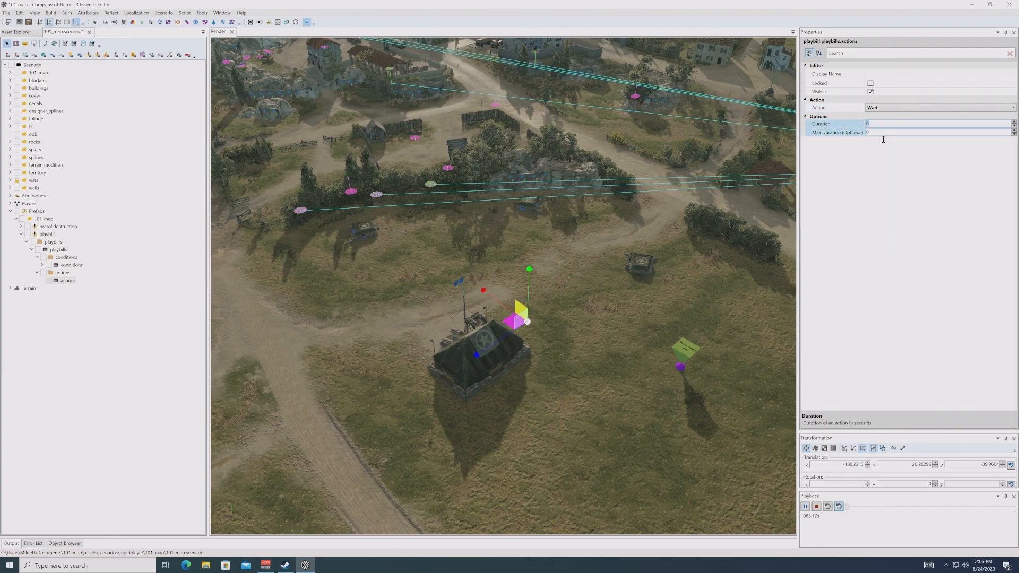
text(5)
key(Return)
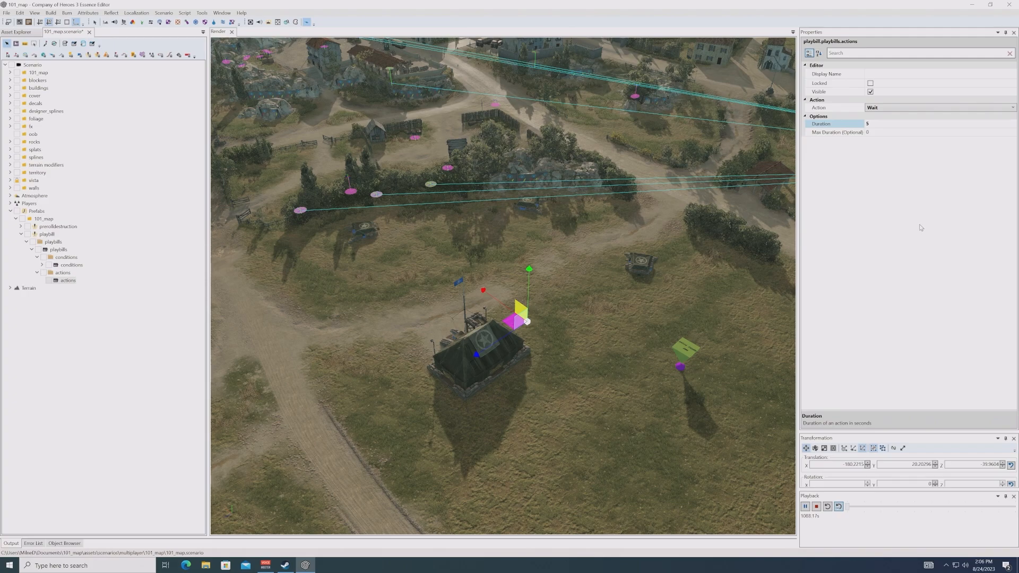
click(884, 126)
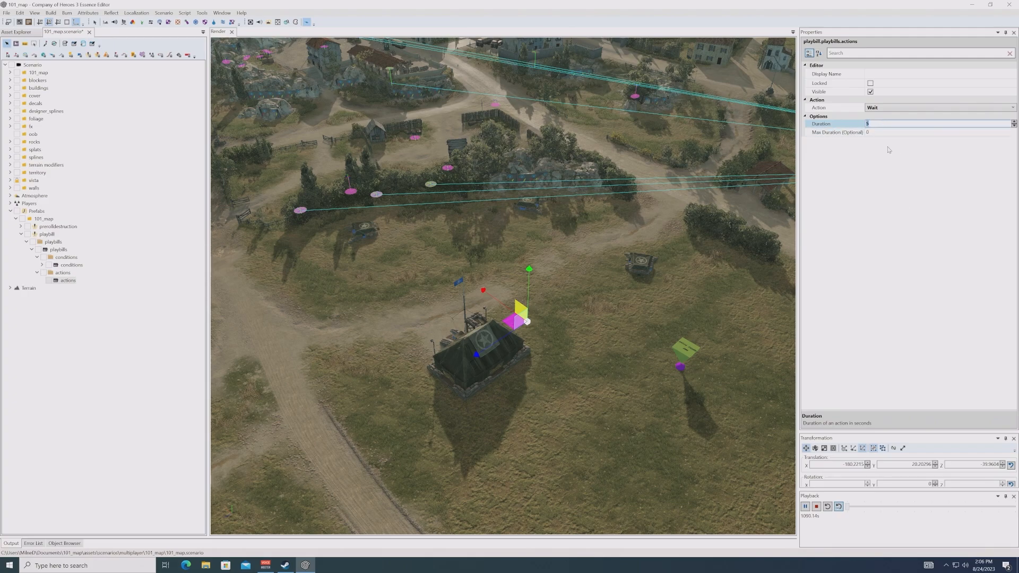
Step: Change the action type from Wait back to SpawnSquads
click(898, 109)
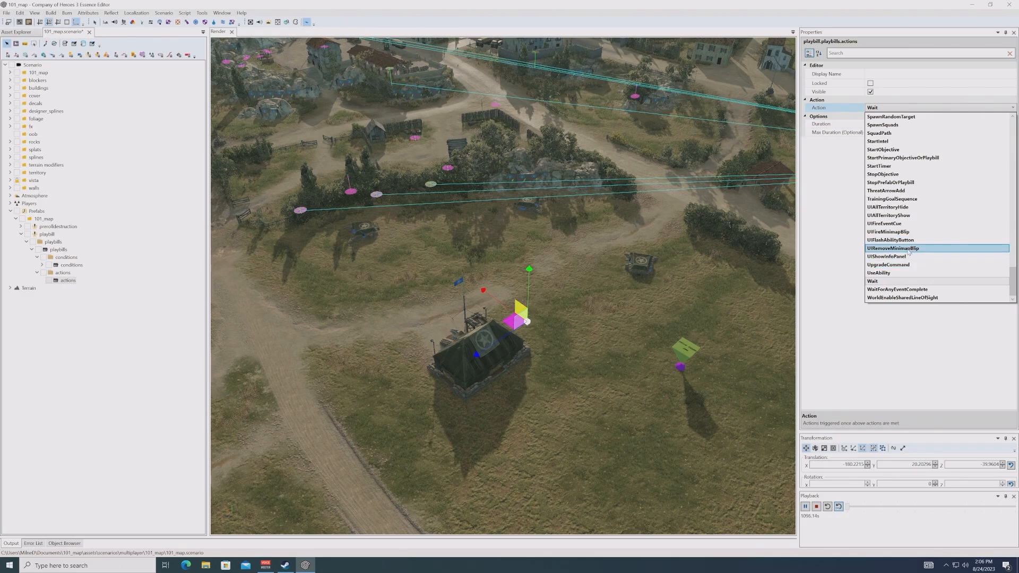
scroll(913, 248, up, 2)
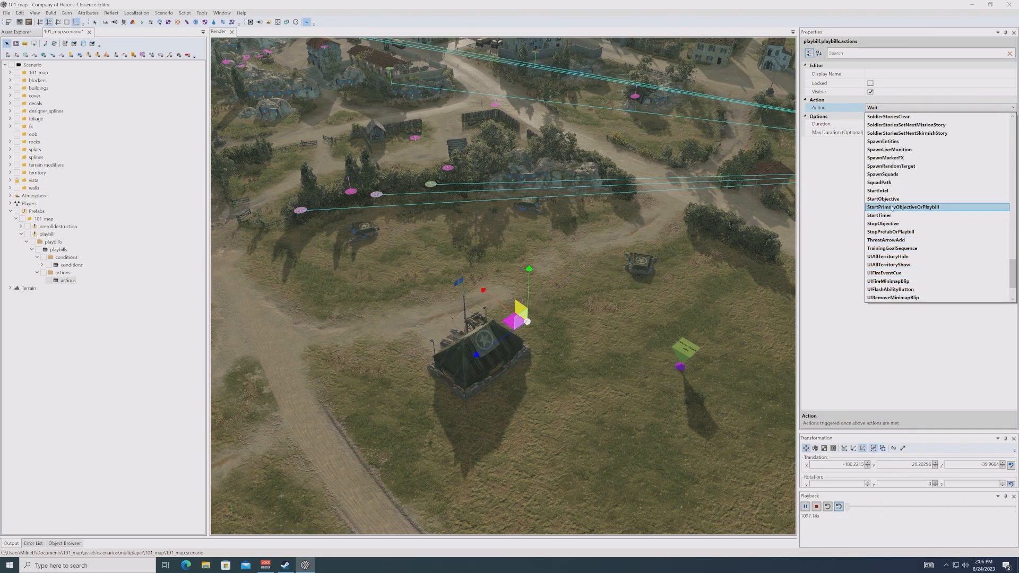
click(891, 174)
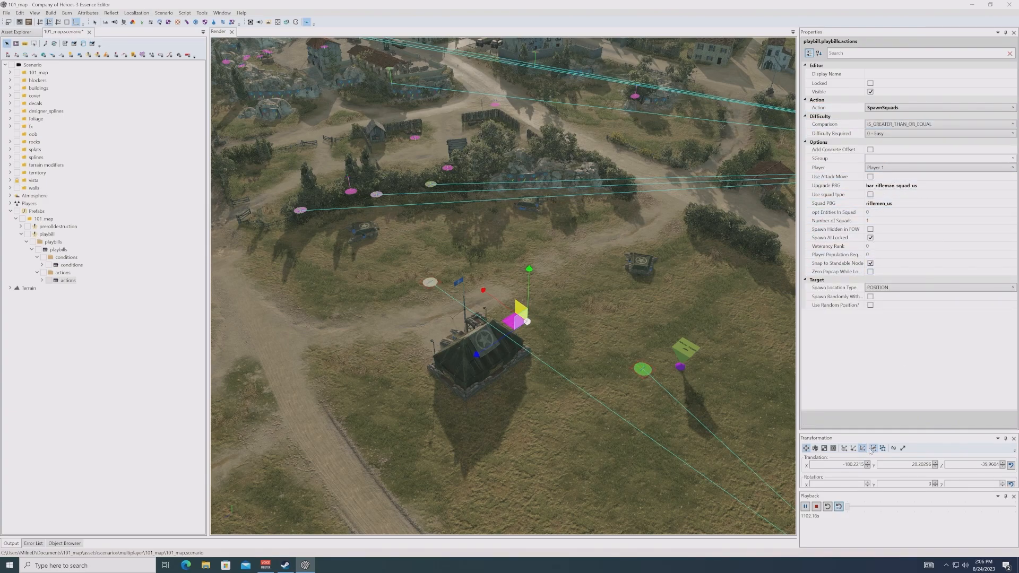
Step: Delete the entry under the playbill's conditions and enable the immediate option on the playbill prefab
click(69, 265)
key(Delete)
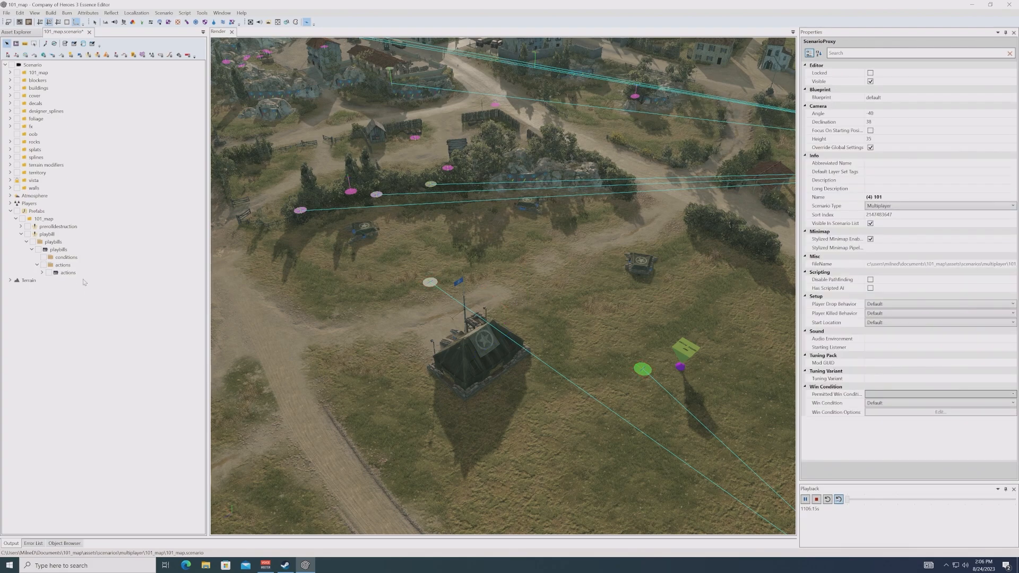
click(49, 235)
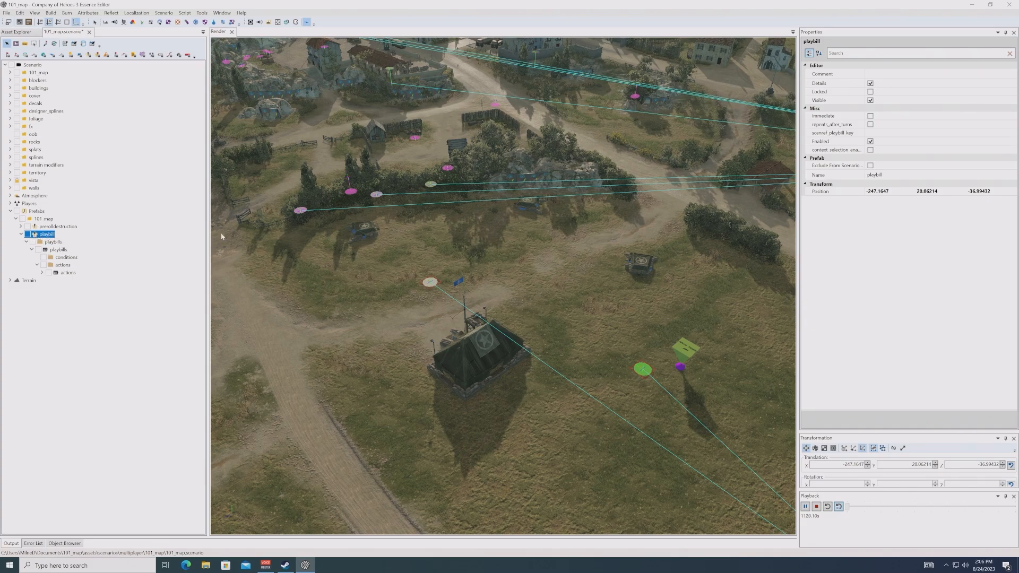
click(870, 116)
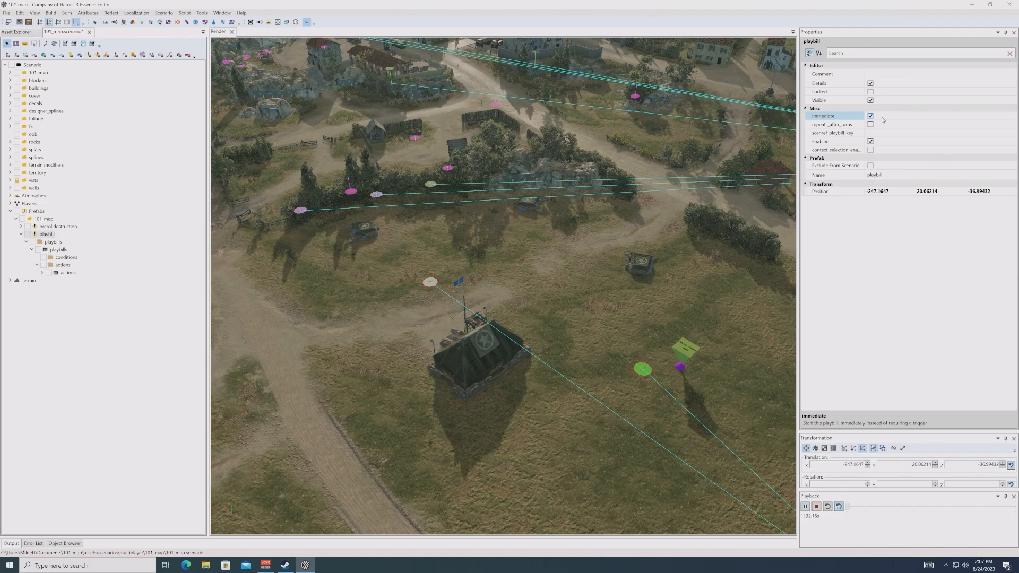
click(67, 273)
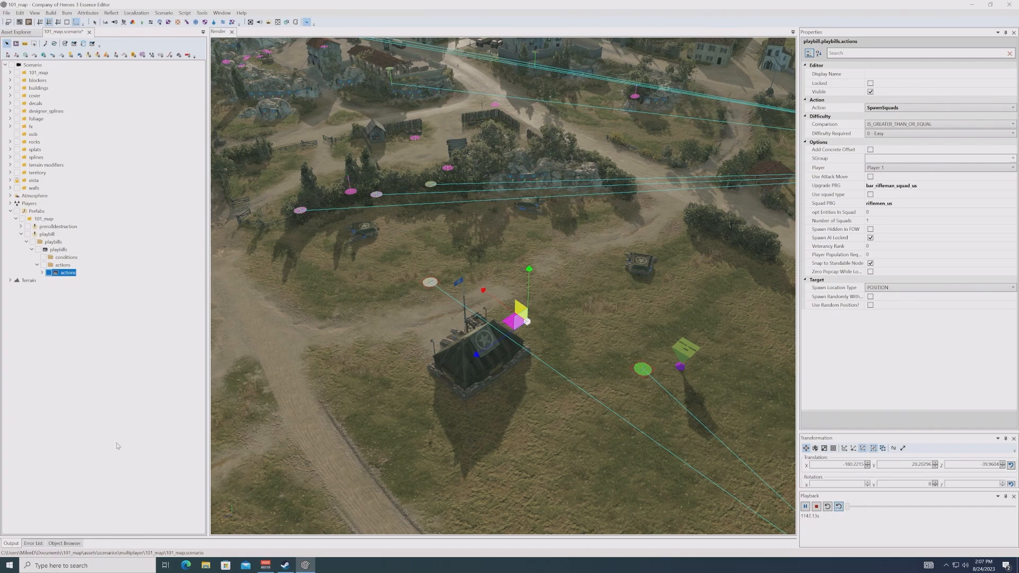
click(47, 234)
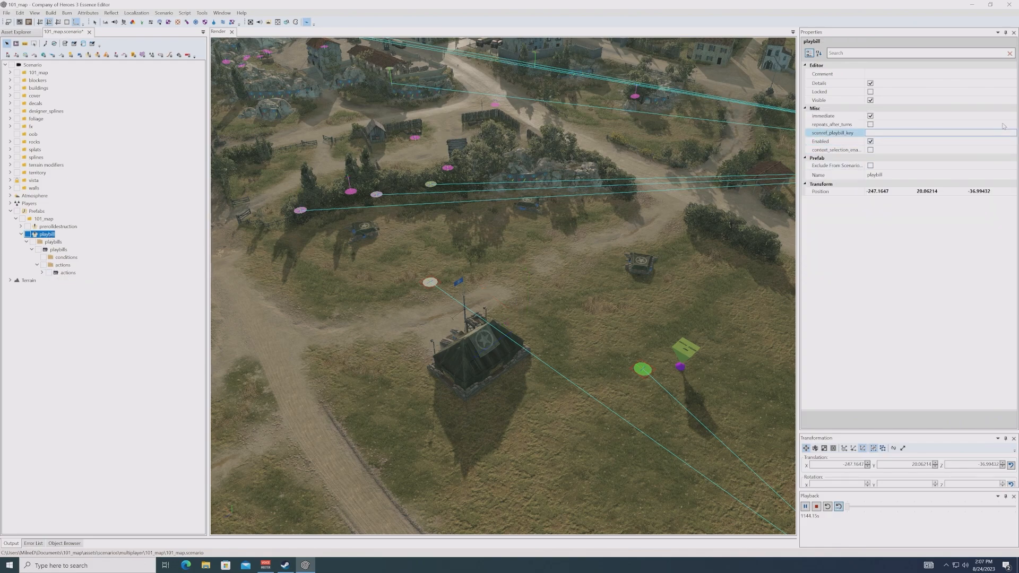
click(888, 116)
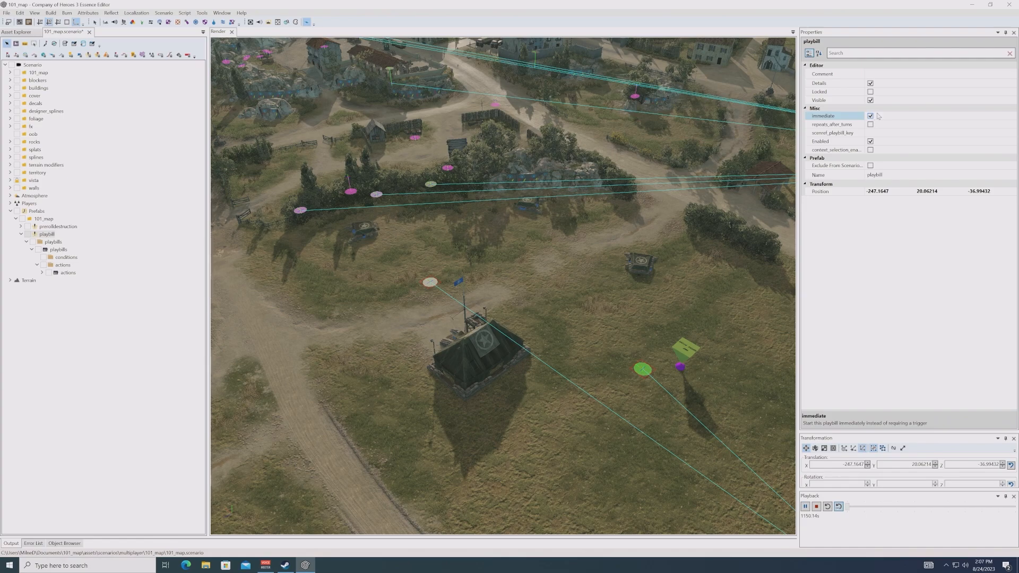
Step: Rename the playbill prefab to Spawn Squads
click(67, 274)
click(47, 234)
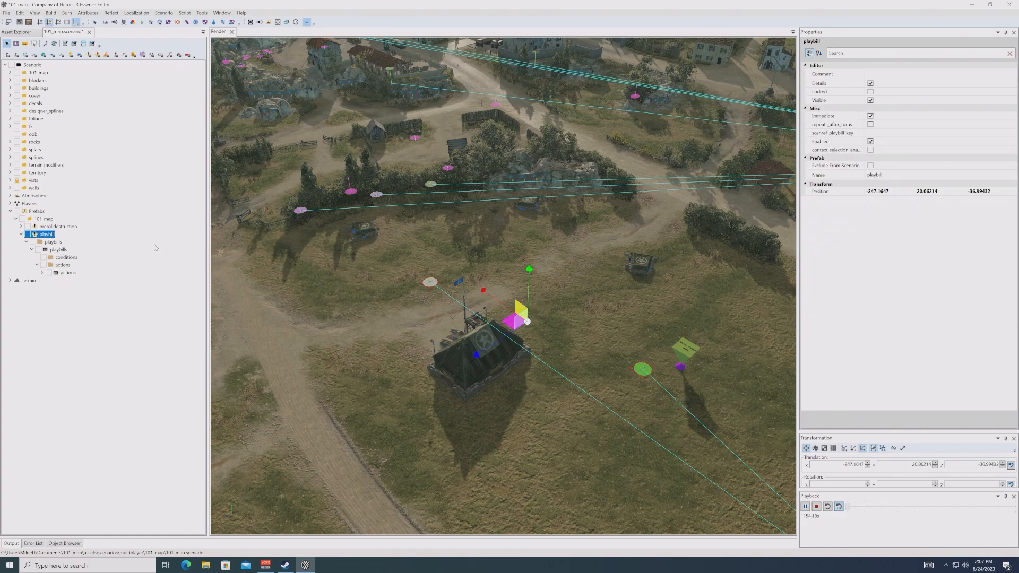
click(831, 175)
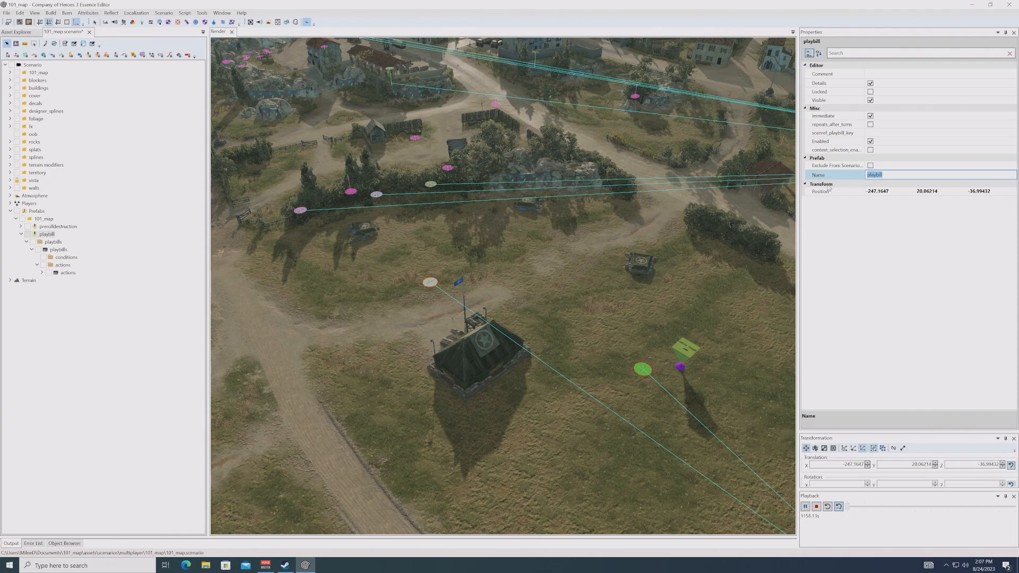
text(Spawn Squads)
key(Return)
Step: Give the SpawnSquads action the display name Spawn Rifle
click(68, 273)
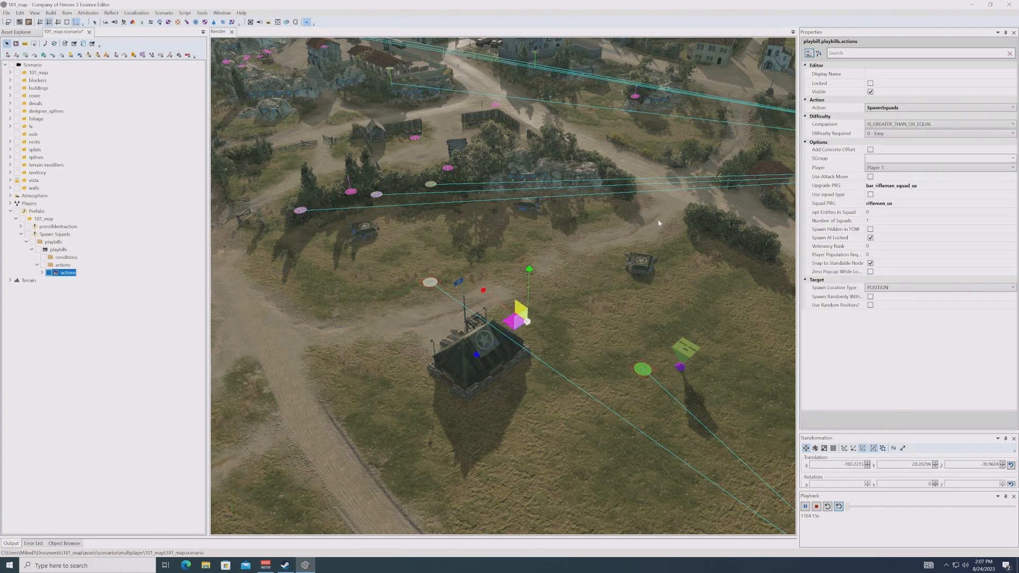
click(889, 75)
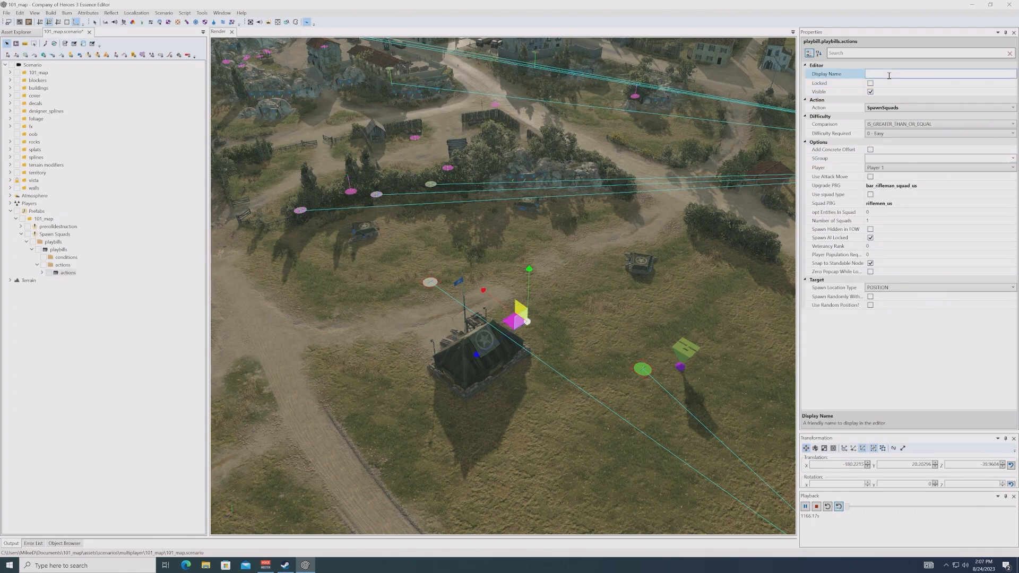
text(Spawn Rifle)
key(Return)
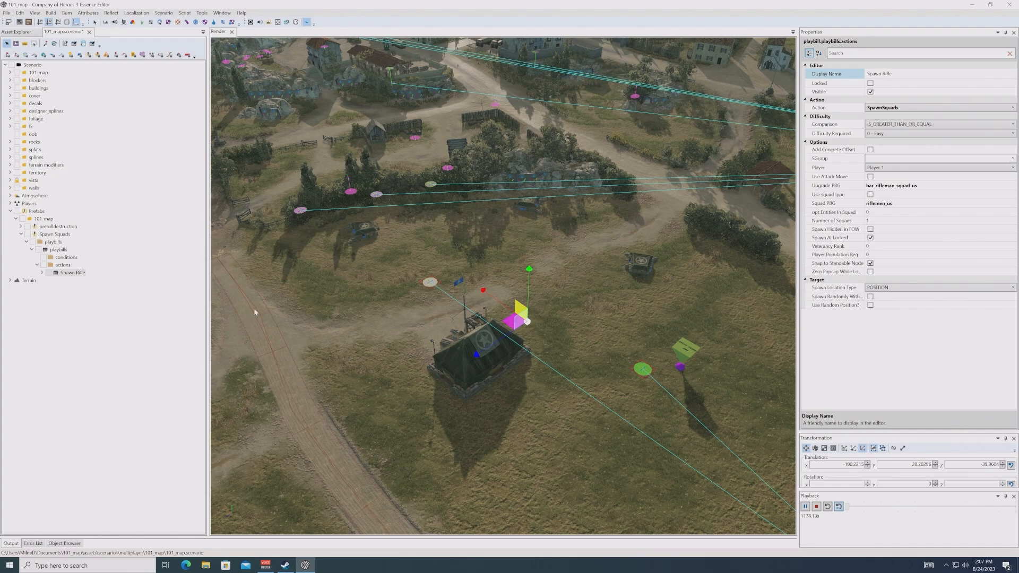
Step: Move the Spawn Rifle spawn position a little farther away from the HQ tent and save the scenario
click(52, 235)
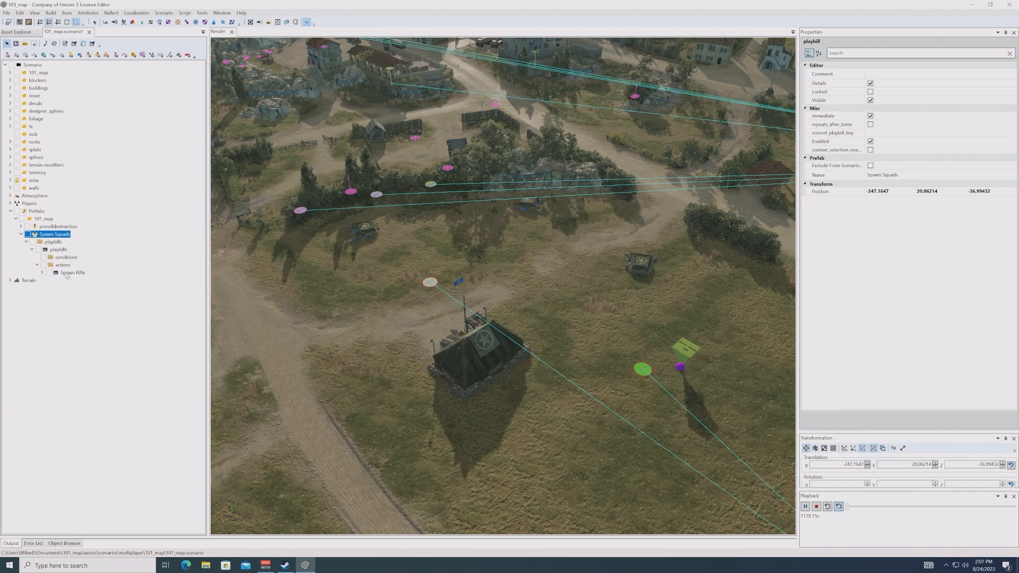
click(68, 273)
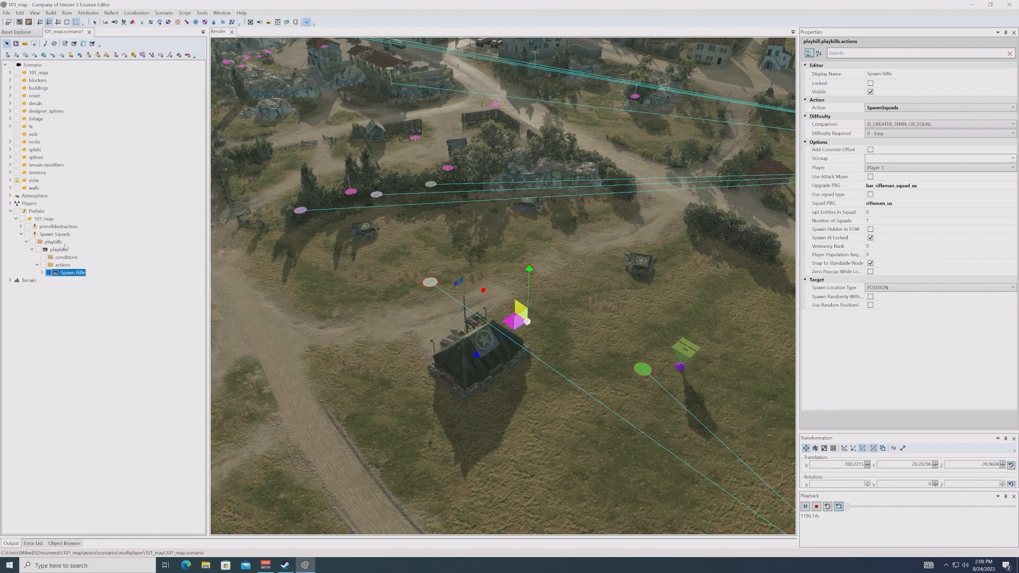
mouse_move(514, 326)
mouse_down()
mouse_move(575, 332)
mouse_move(561, 324)
mouse_up()
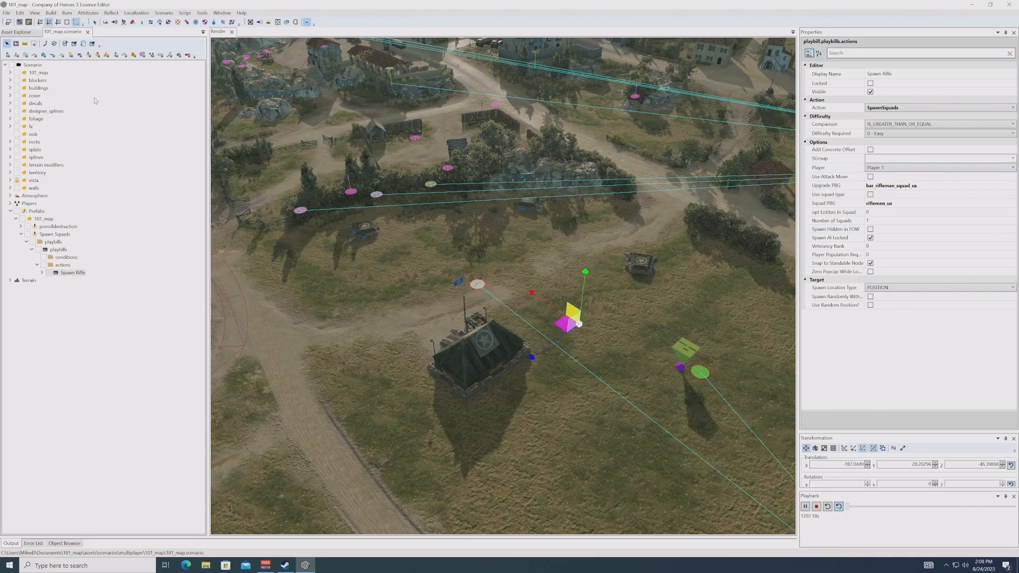
Step: Burn the 101_map scenario and close the burn log when it completes
click(50, 12)
click(69, 22)
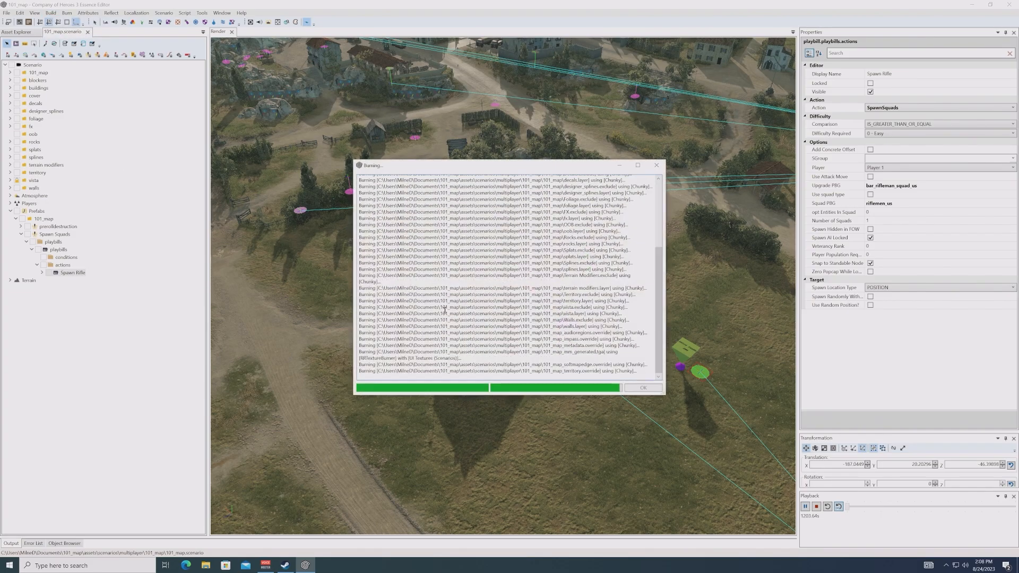
click(643, 389)
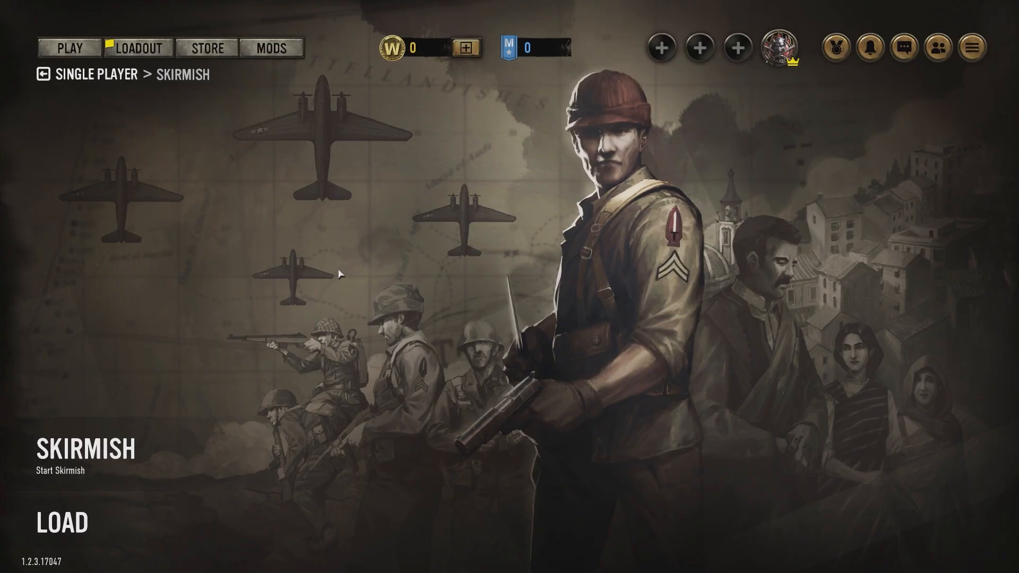
Step: Switch to Company of Heroes 3, set up a skirmish on (4) 101, and save the game settings with Annihilation mode and fixed locations
click(93, 456)
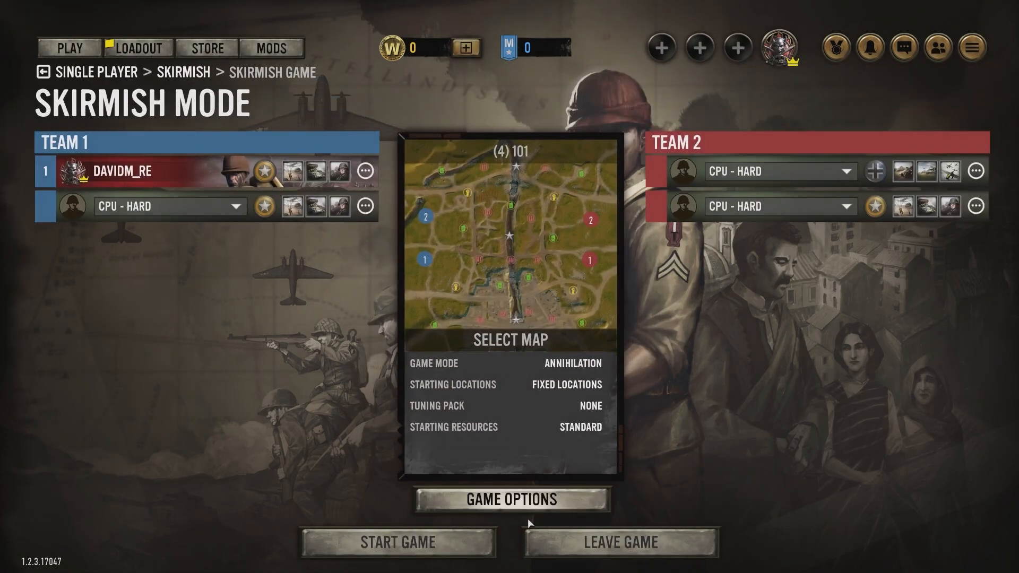
click(518, 500)
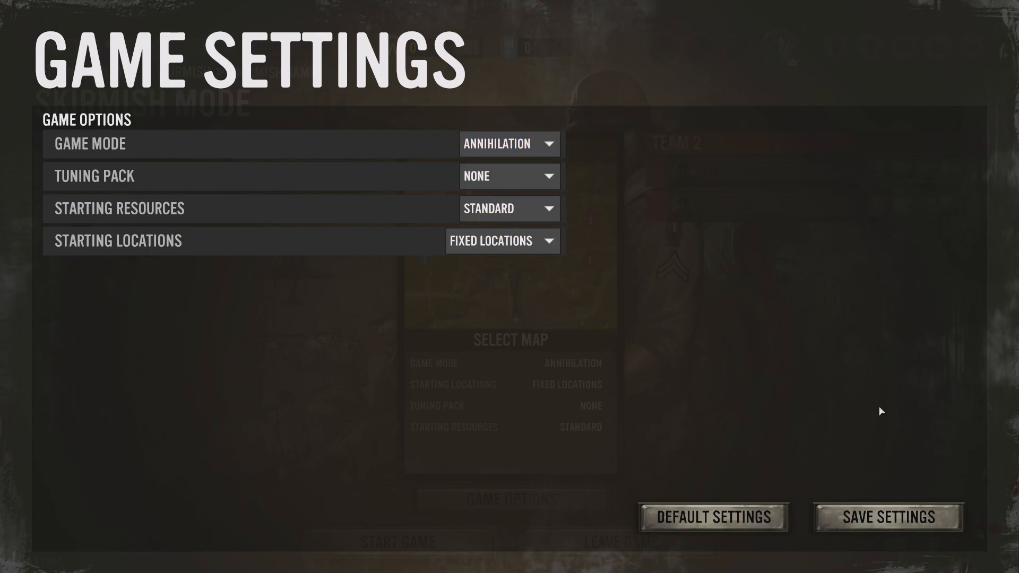
click(883, 509)
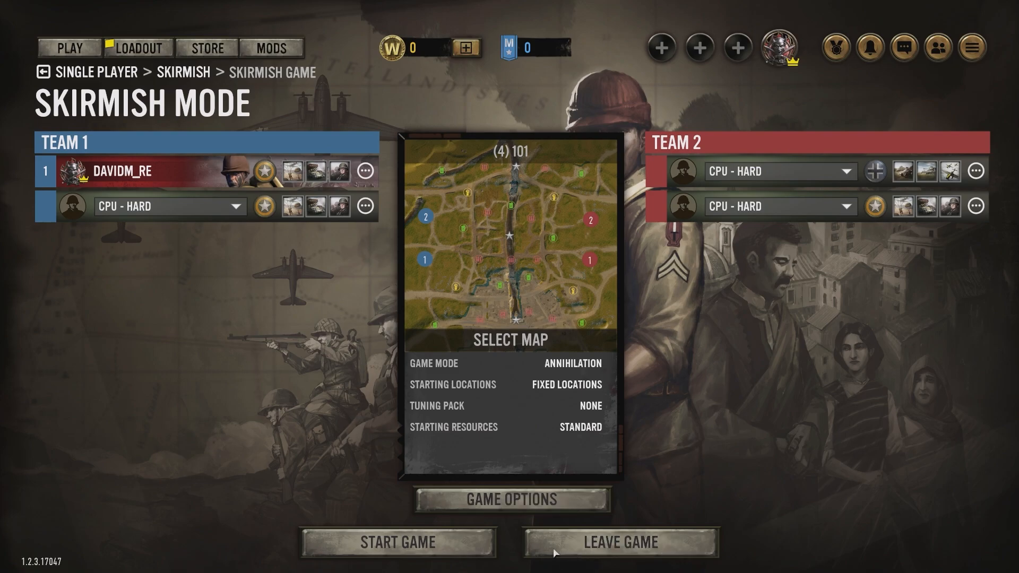
Step: Start the skirmish match and check around the HQ tent for the rifle squad spawned by the playbill
click(414, 548)
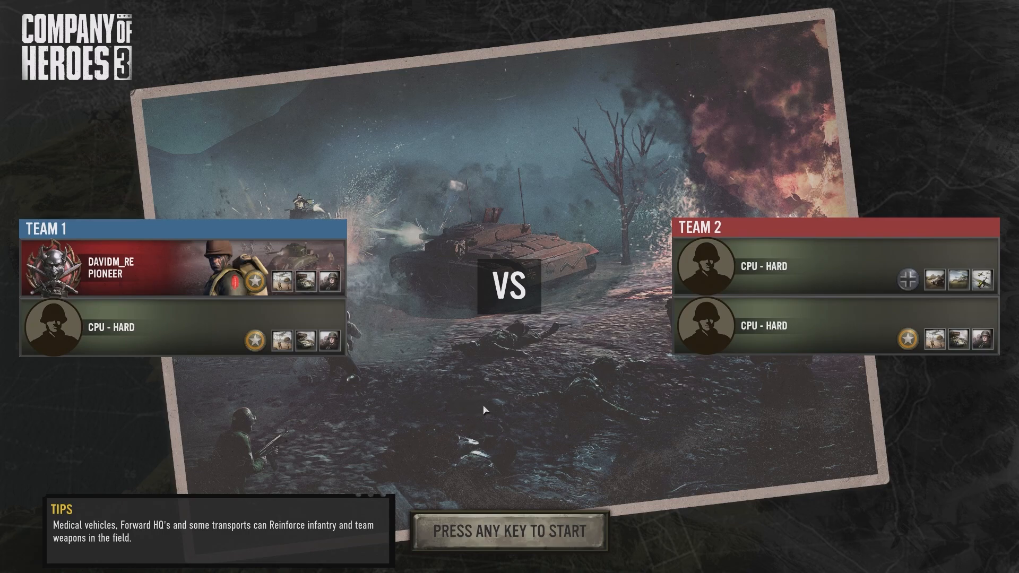
click(507, 537)
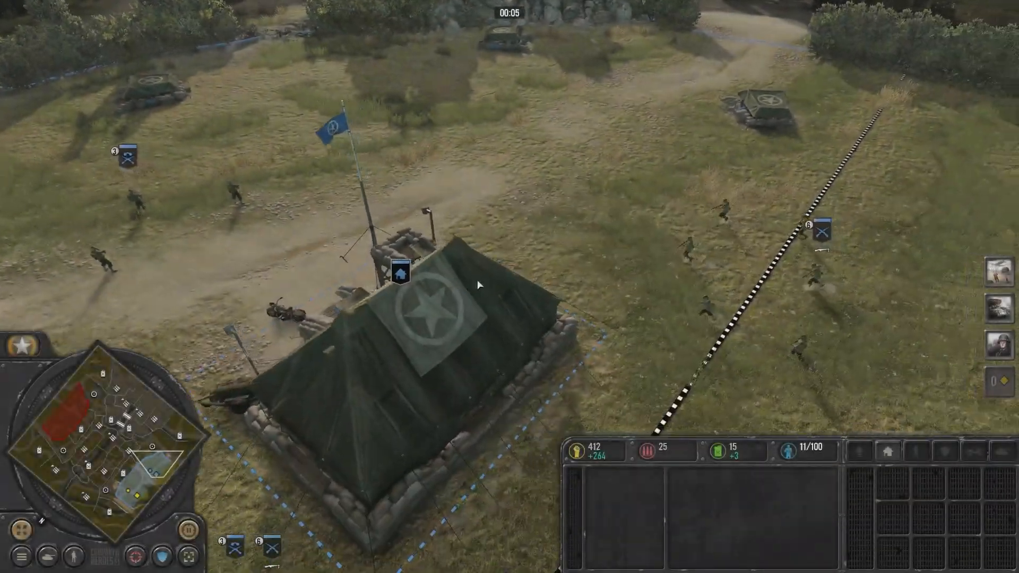
scroll(466, 292, down, 2)
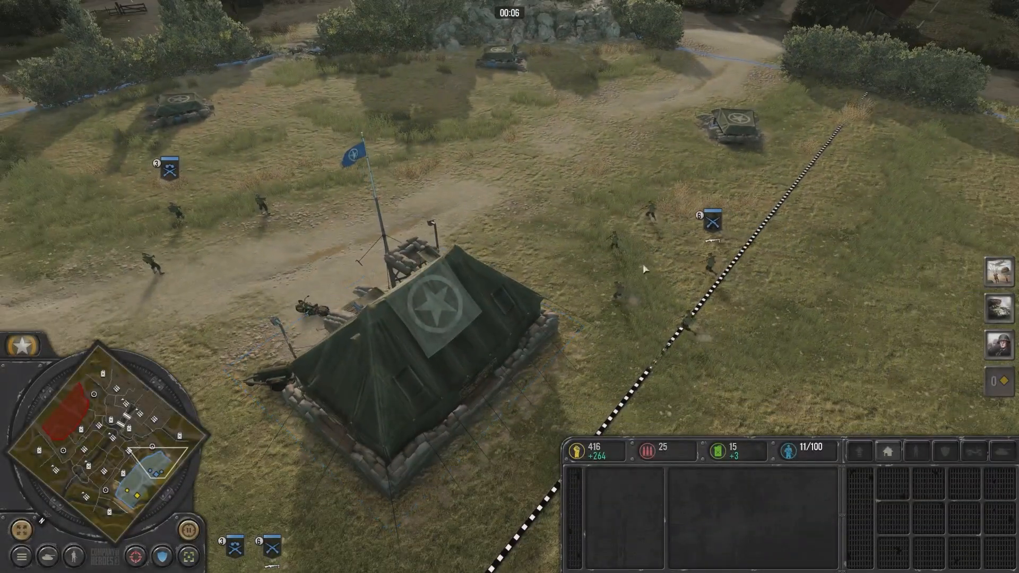
Step: Select the spawned rifle squad and order it to several points on the field around the HQ tent to test its control
click(644, 270)
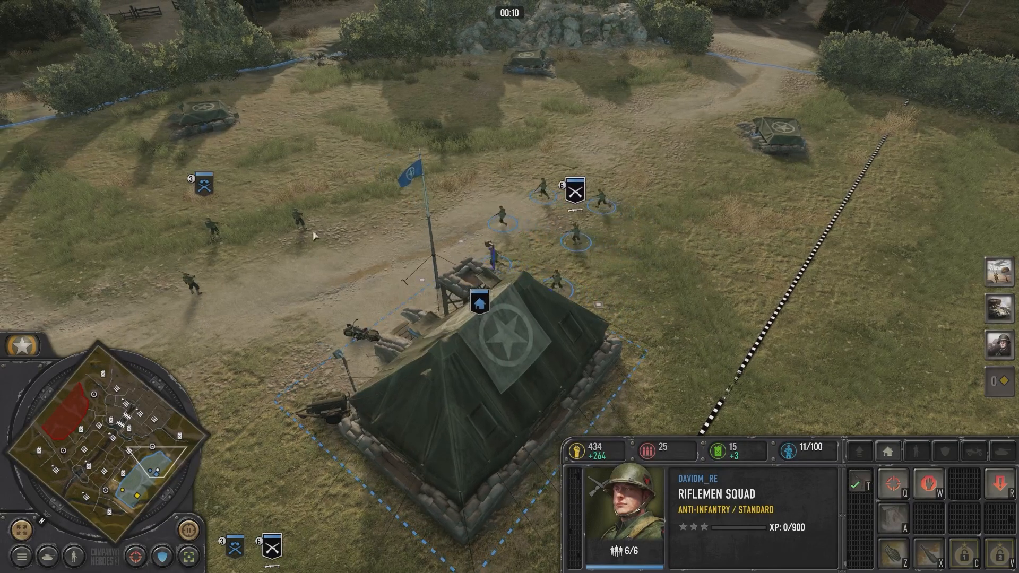
right_click(351, 168)
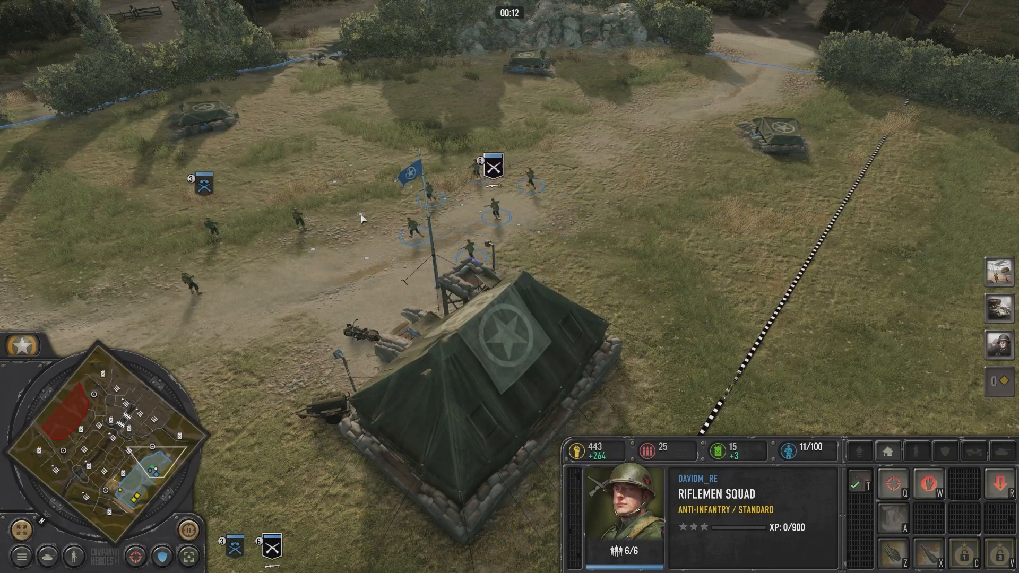
middle_drag(359, 223, 414, 247)
middle_drag(383, 154, 404, 191)
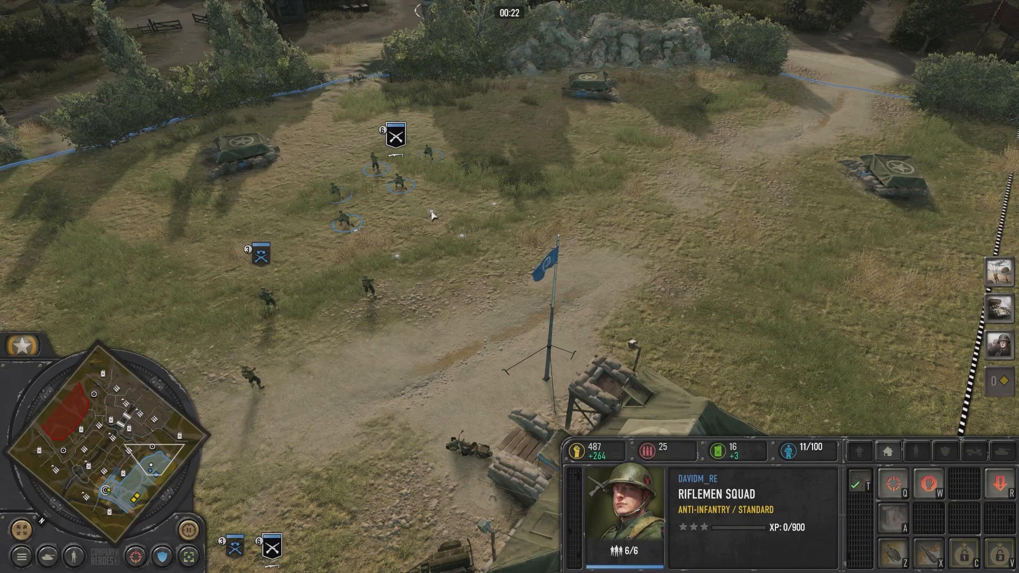
right_click(470, 228)
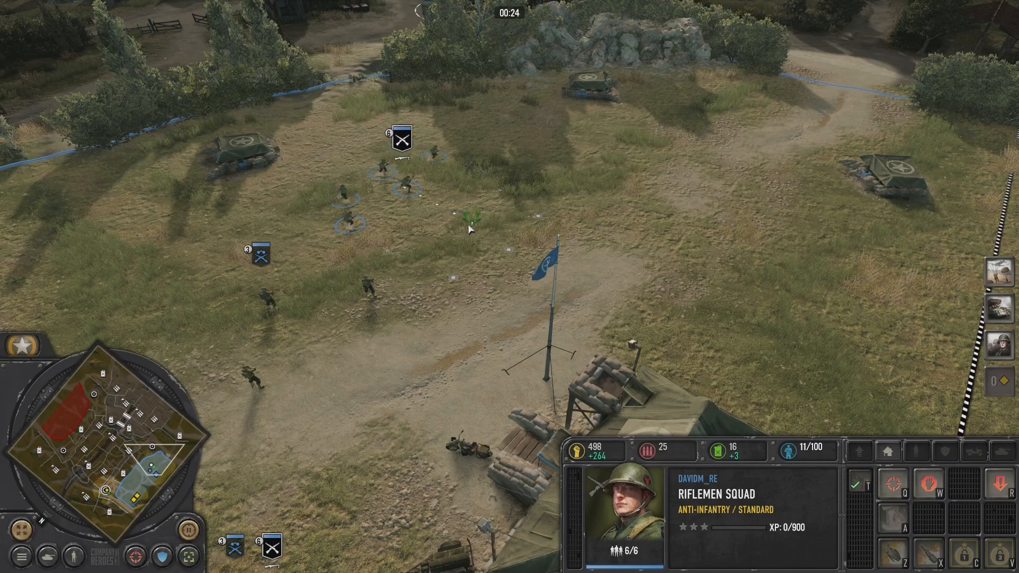
right_click(598, 245)
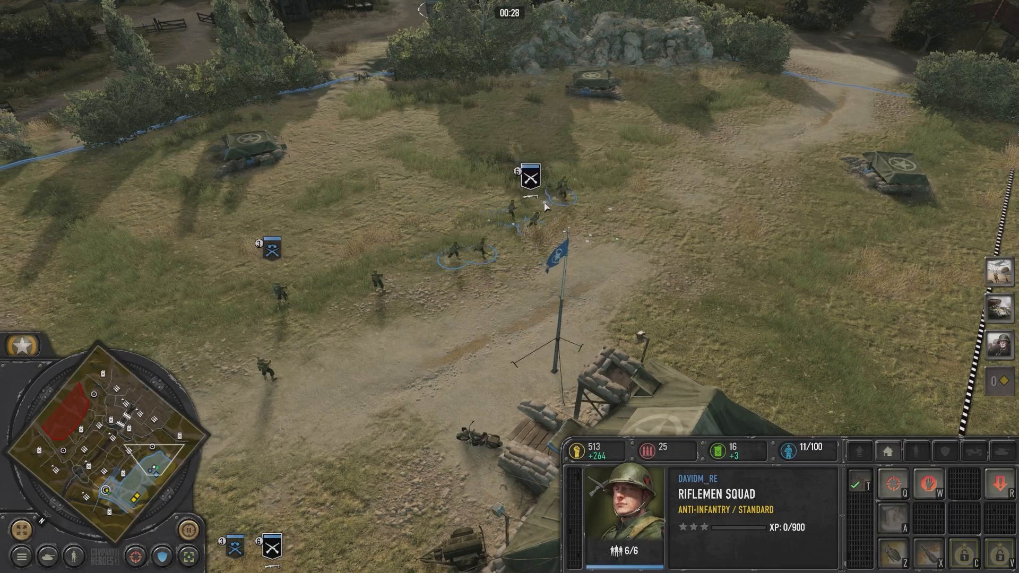
Step: Switch to the Essence Editor and duplicate the playbills entry inside the Spawn Squads prefab of 101_map
key(m)
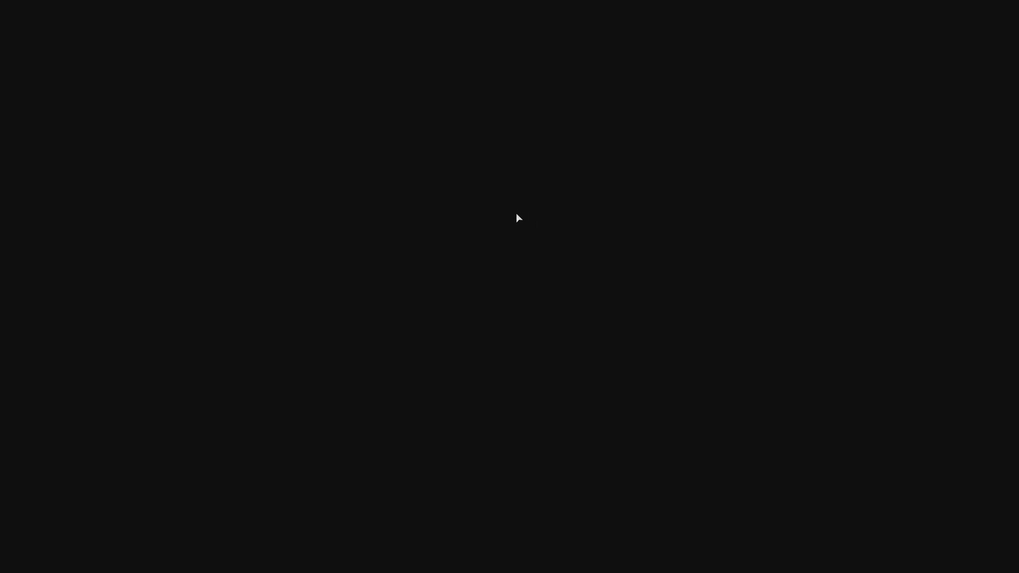
key(alt+Tab)
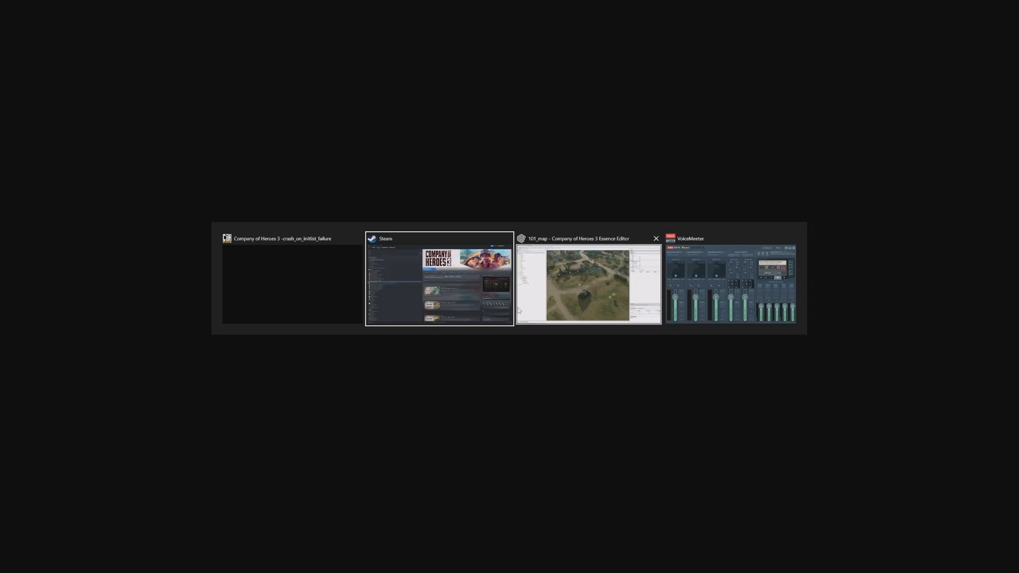
click(534, 324)
middle_drag(379, 282, 526, 295)
middle_drag(446, 304, 397, 260)
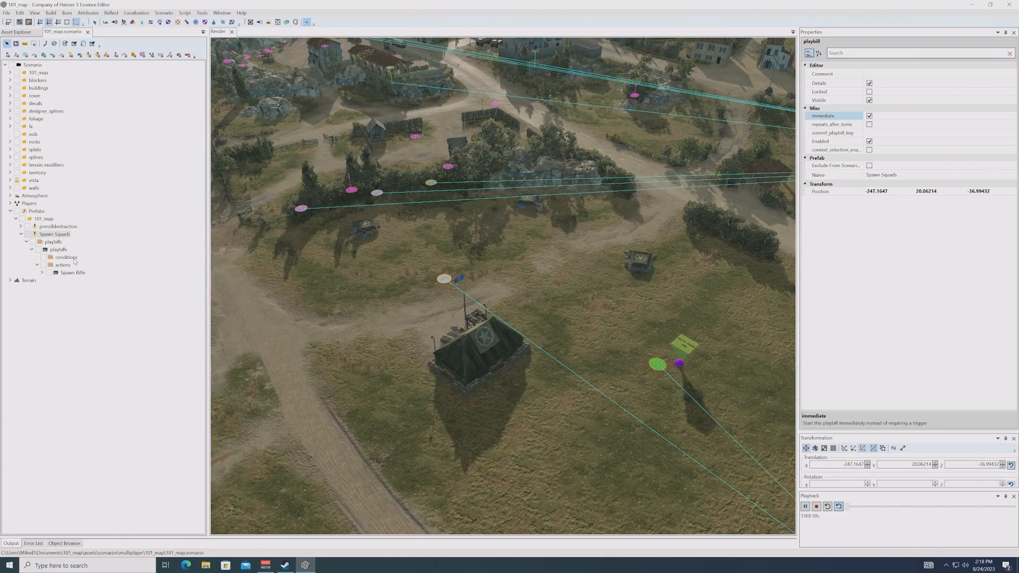
click(59, 250)
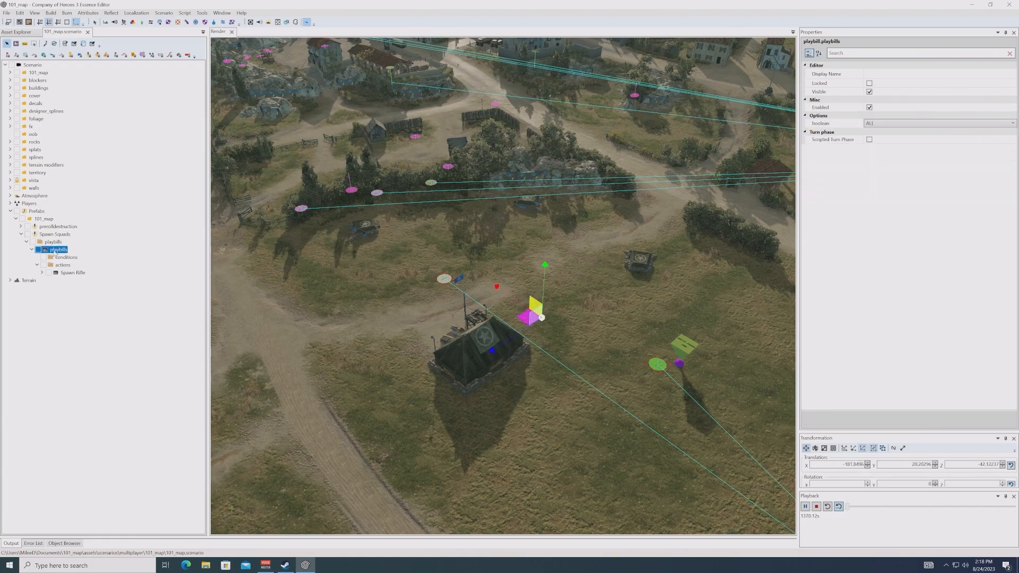
ctrl+drag(57, 254, 62, 255)
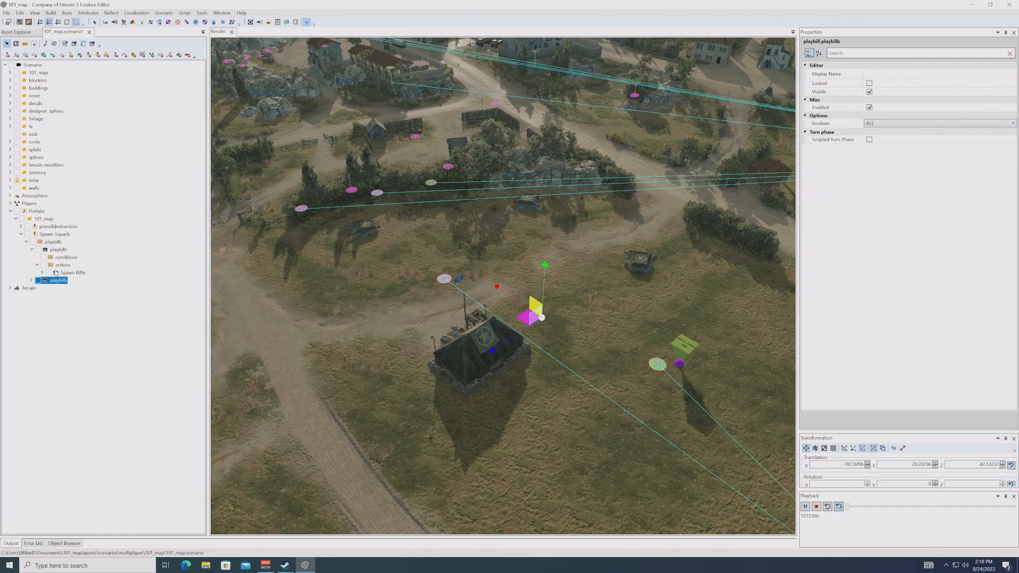
click(21, 235)
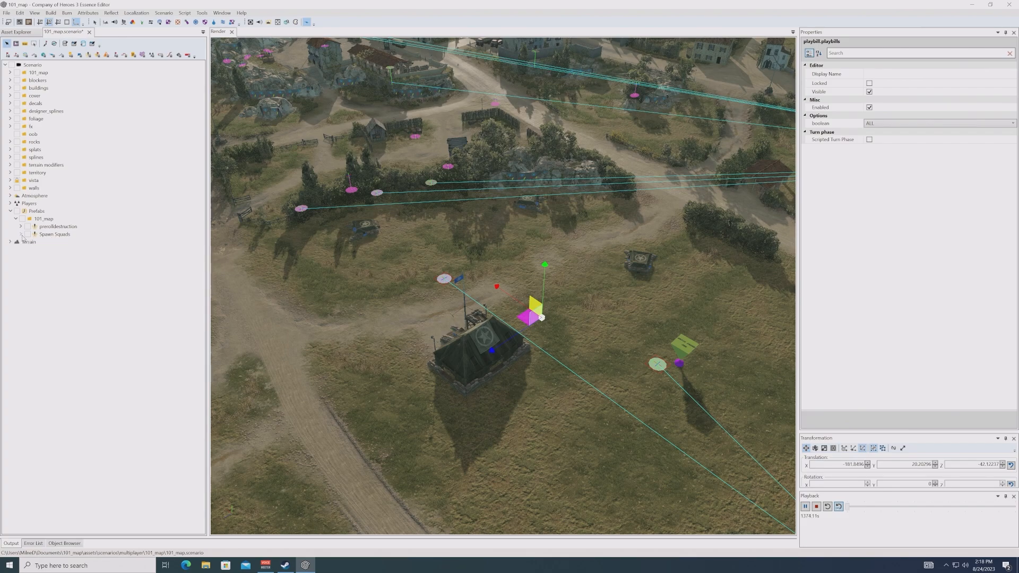
click(21, 235)
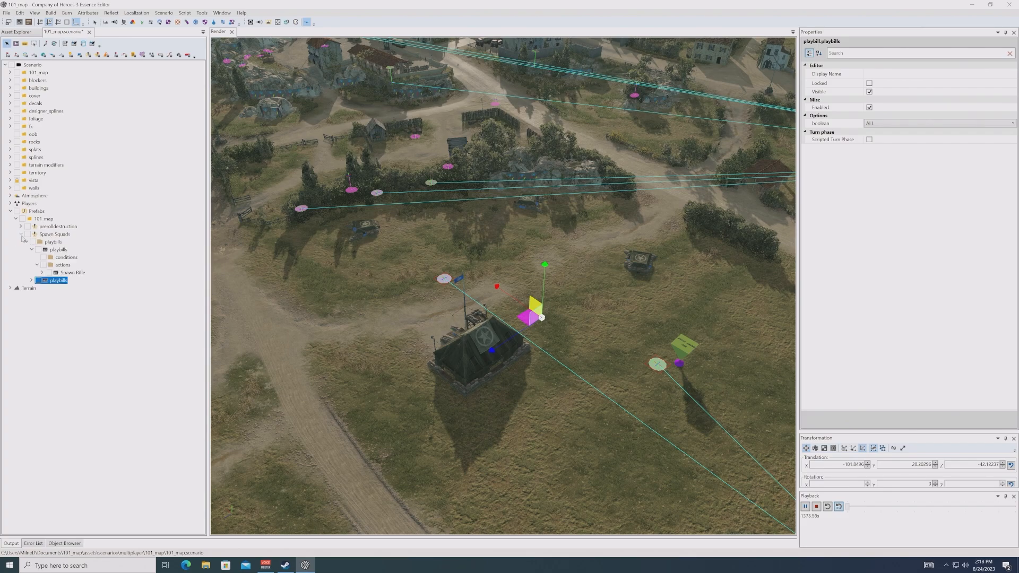
Step: Set the display name of the original playbills entry to First Spawn
click(56, 250)
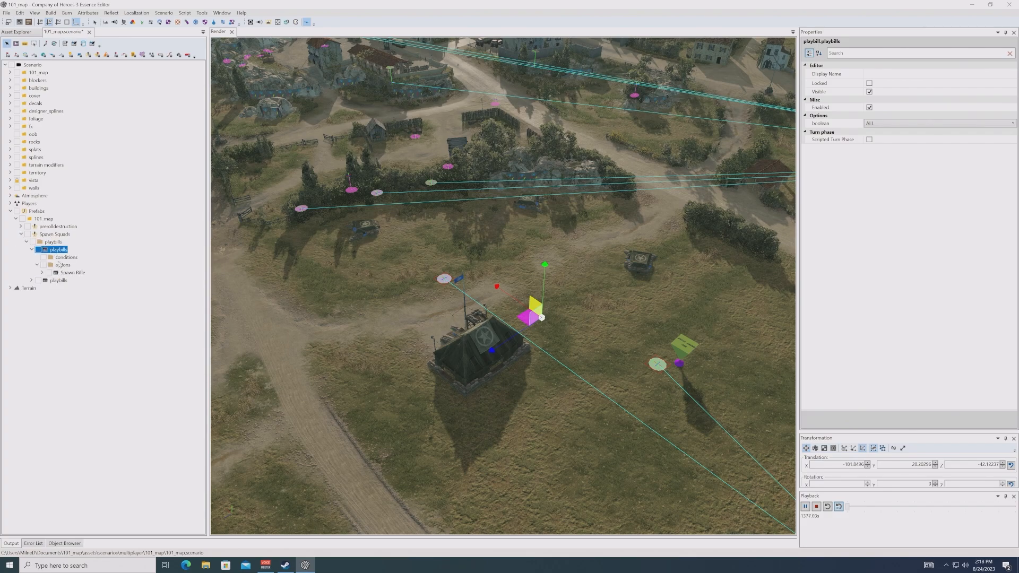
click(894, 75)
text(f)
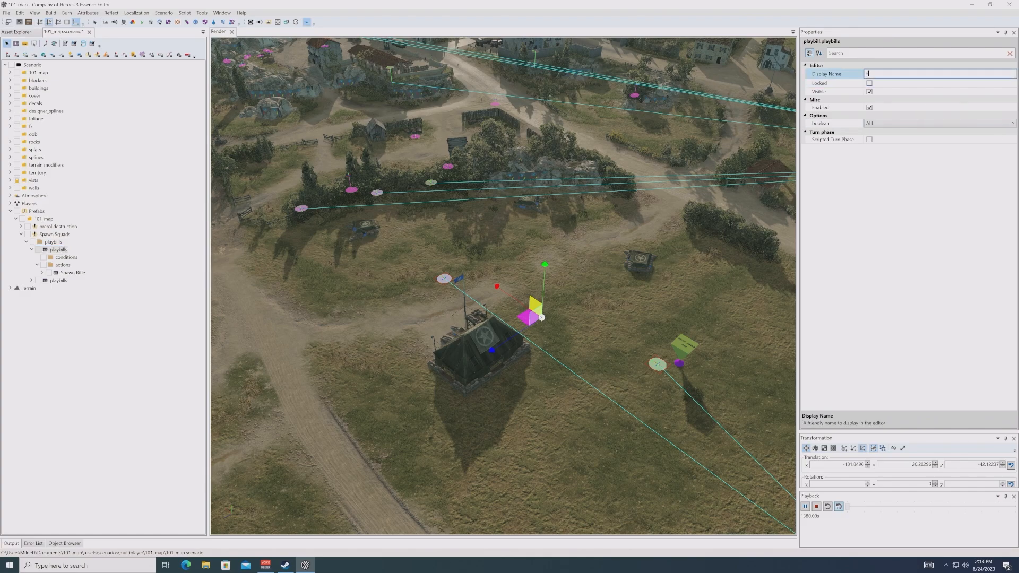
text(irst Spawn)
key(Return)
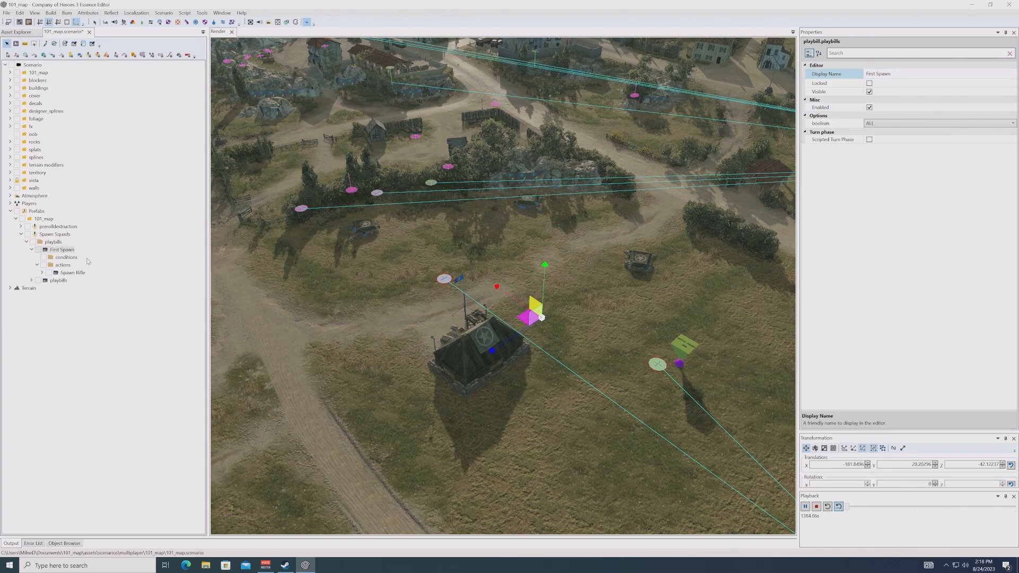
Step: Set the duplicated playbills entry's display name to Second Spawn and expand it to show its conditions and actions
click(75, 274)
click(70, 258)
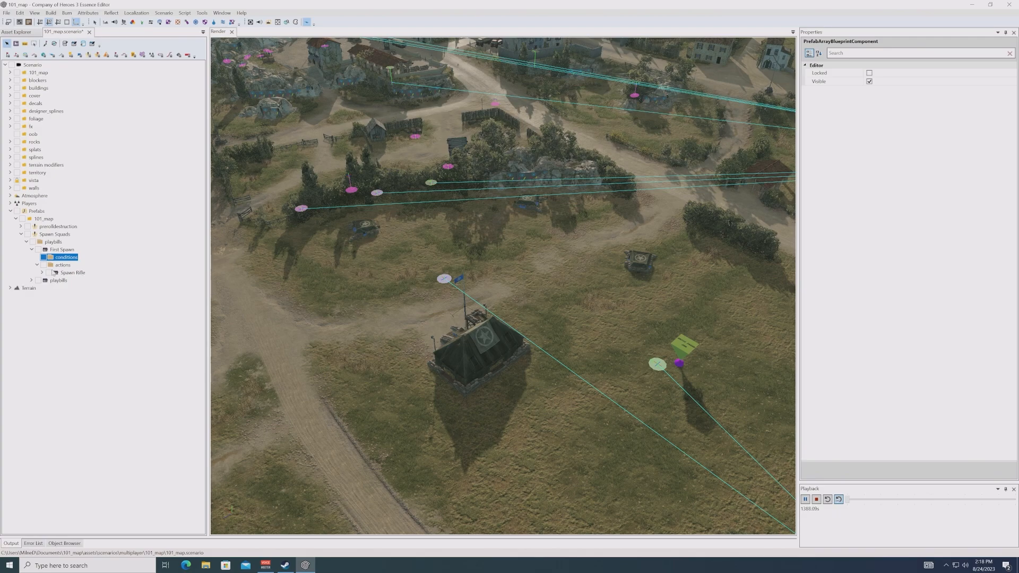
click(51, 280)
click(878, 74)
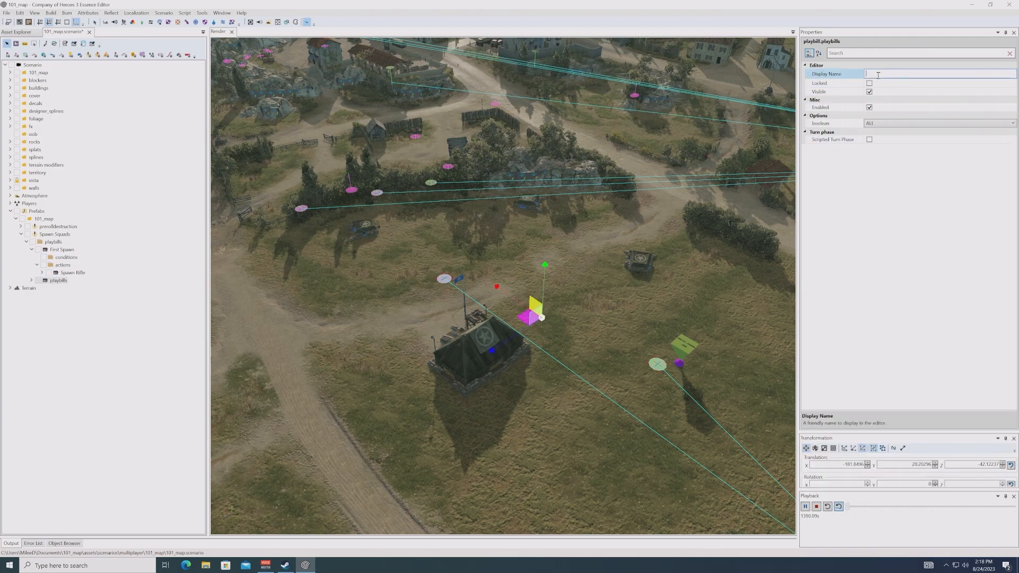
text(Seconds)
text(awn)
key(Return)
click(32, 280)
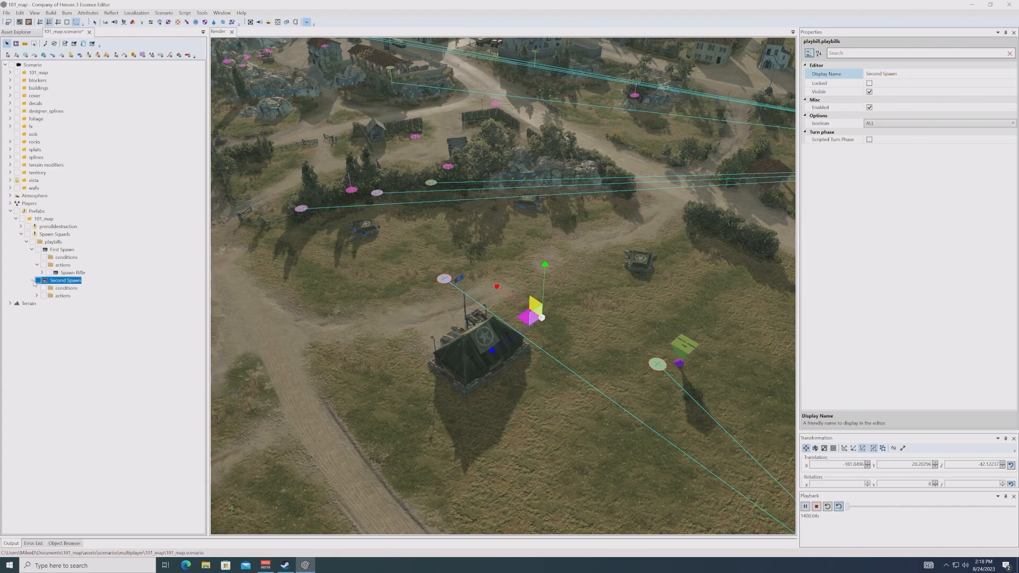
Step: Duplicate the First Spawn entry and delete the copy
click(58, 251)
key(ctrl+d)
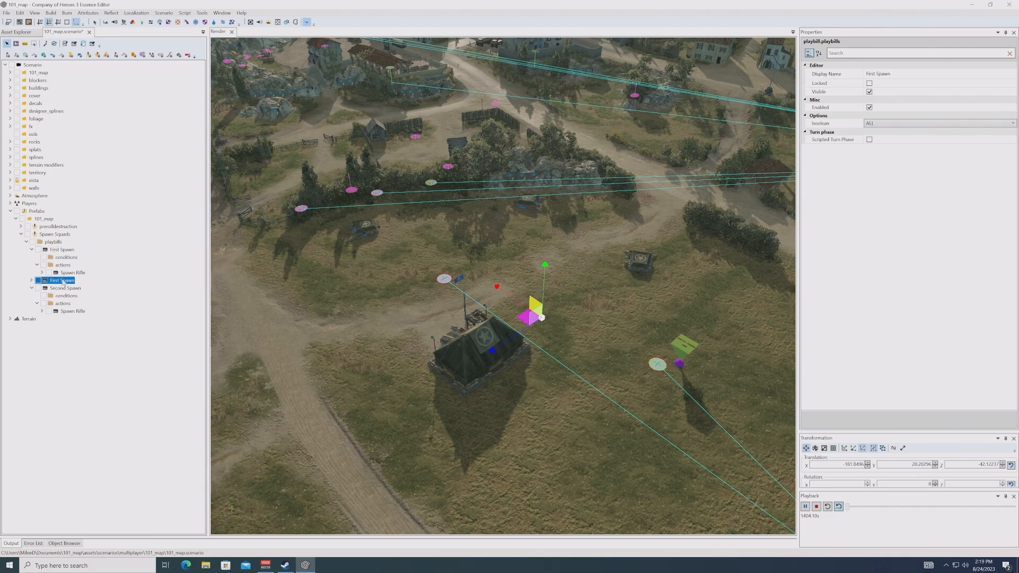
key(Delete)
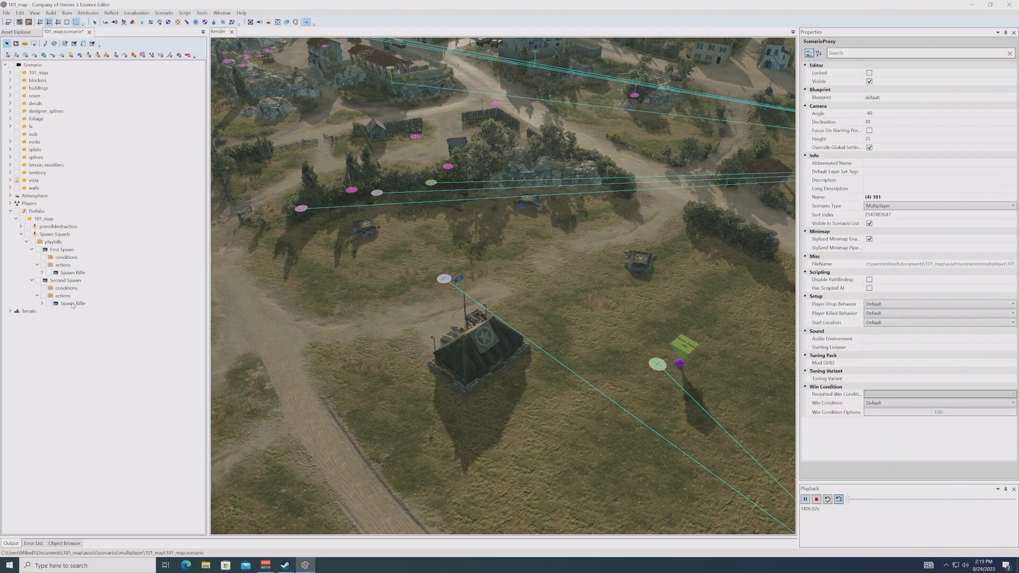
Step: Duplicate the Spawn Rifle action under First Spawn four times
click(72, 305)
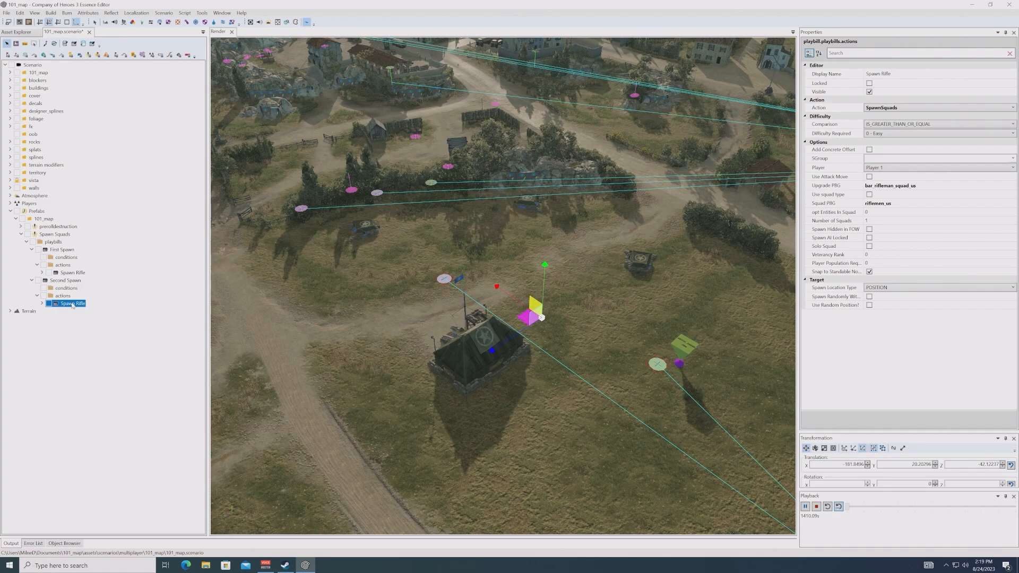
ctrl+drag(71, 274, 76, 290)
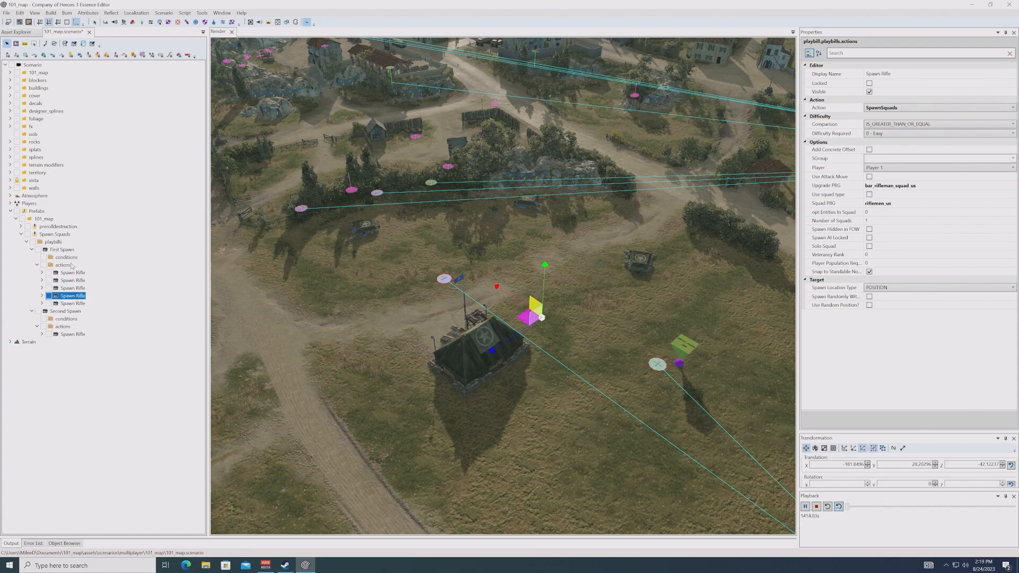
Step: Duplicate First Spawn together with its five Spawn Rifle actions, expand the copy to inspect it, and delete it
click(62, 250)
ctrl+drag(63, 252, 64, 254)
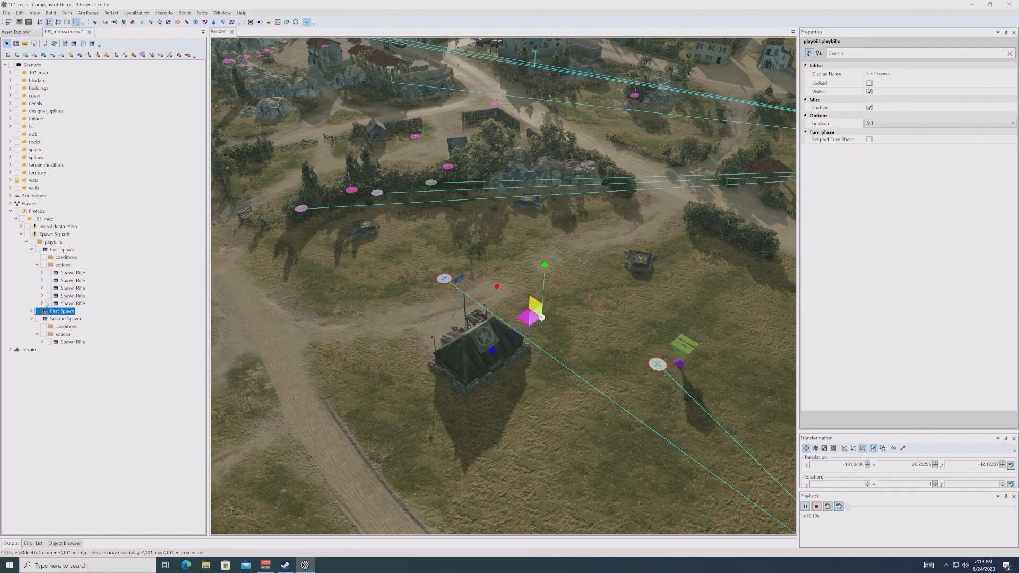
click(31, 311)
click(37, 326)
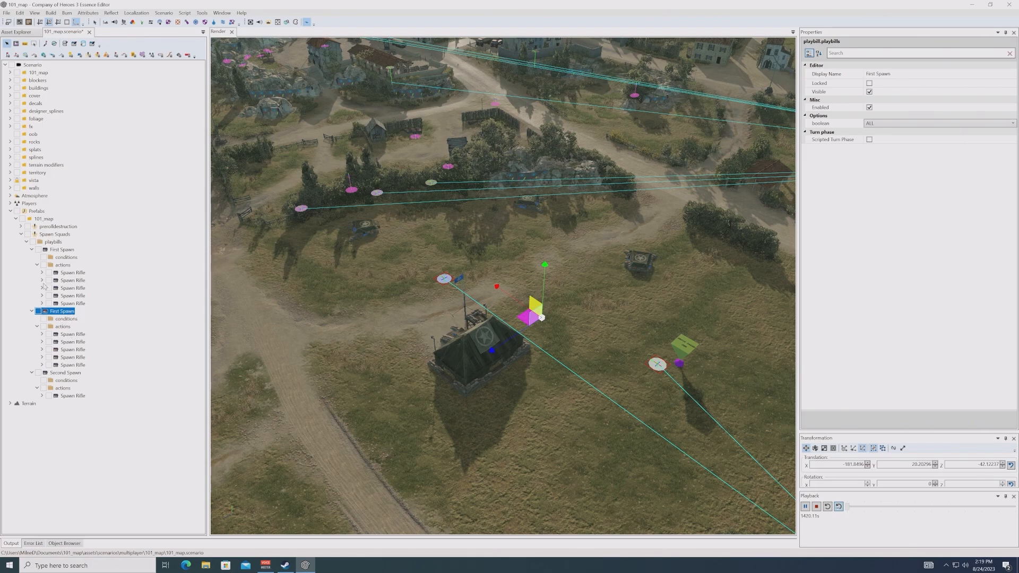
key(Delete)
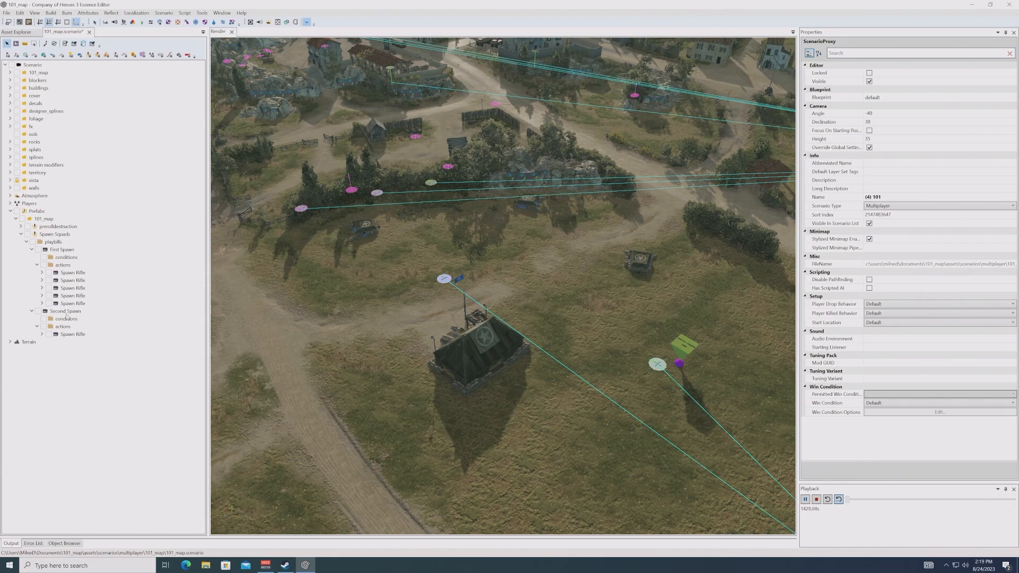
Step: Rename the Spawn Squads prefab to Spawn Squads A
click(51, 235)
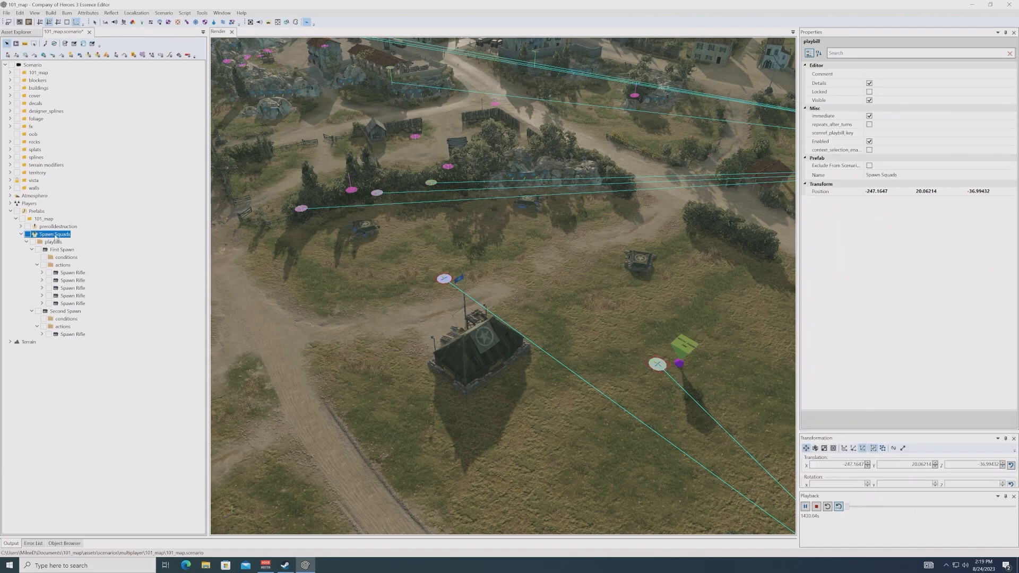
click(910, 175)
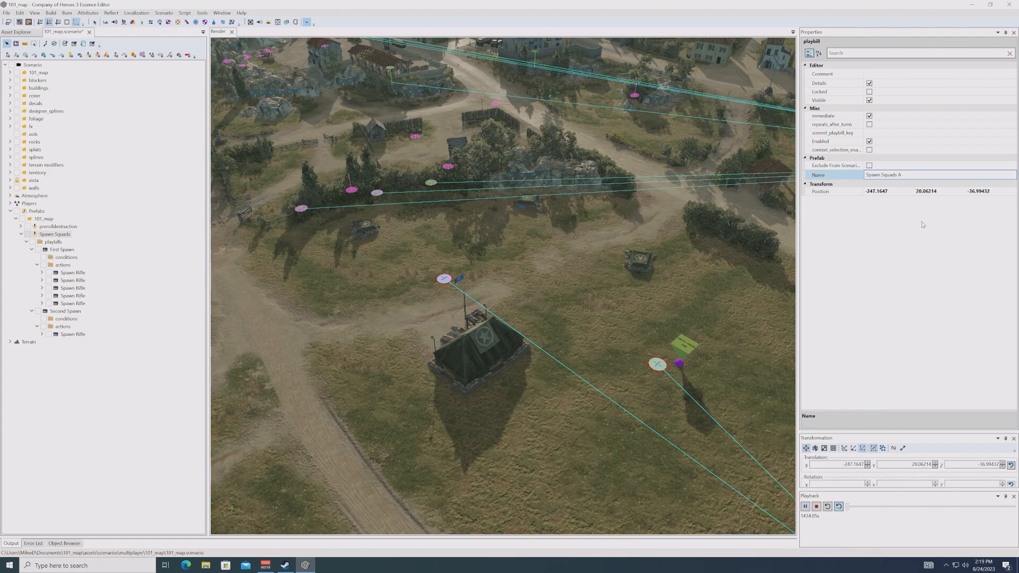
text(A)
key(Return)
Step: Duplicate the Spawn Squads A prefab and select all five Spawn Rifle actions in the copy's First Spawn entry
click(56, 234)
key(ctrl+d)
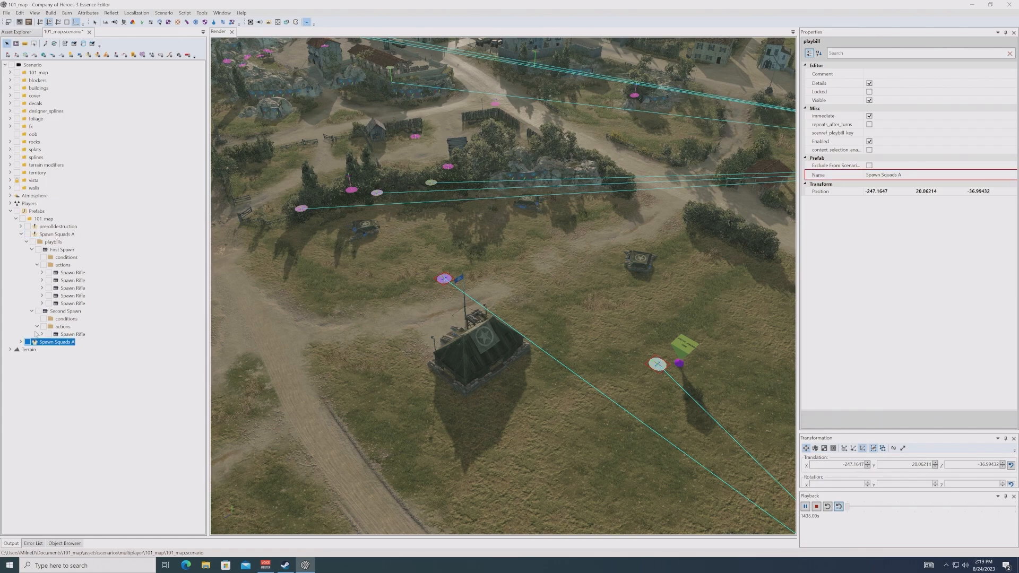
click(21, 342)
click(26, 350)
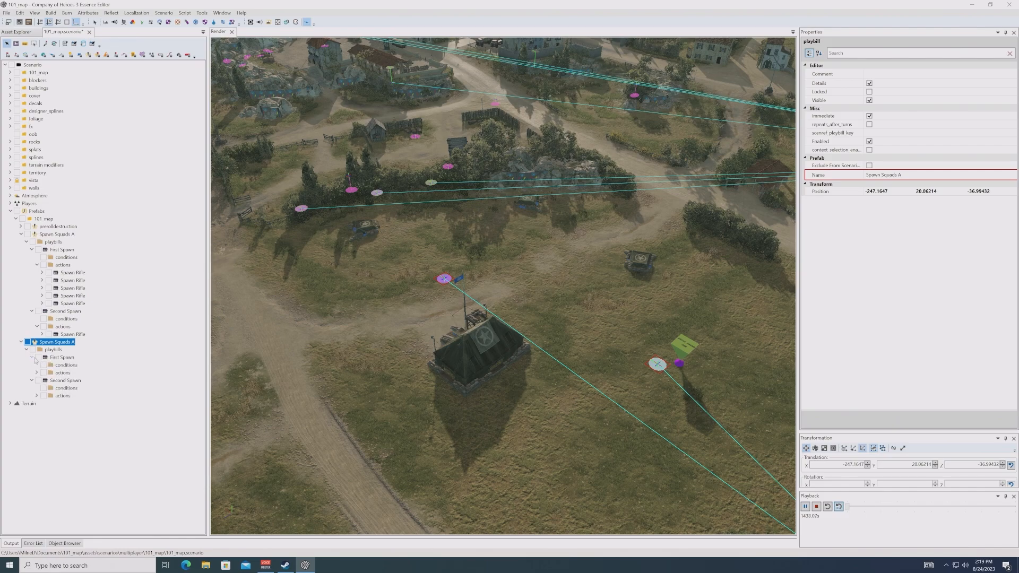
click(80, 380)
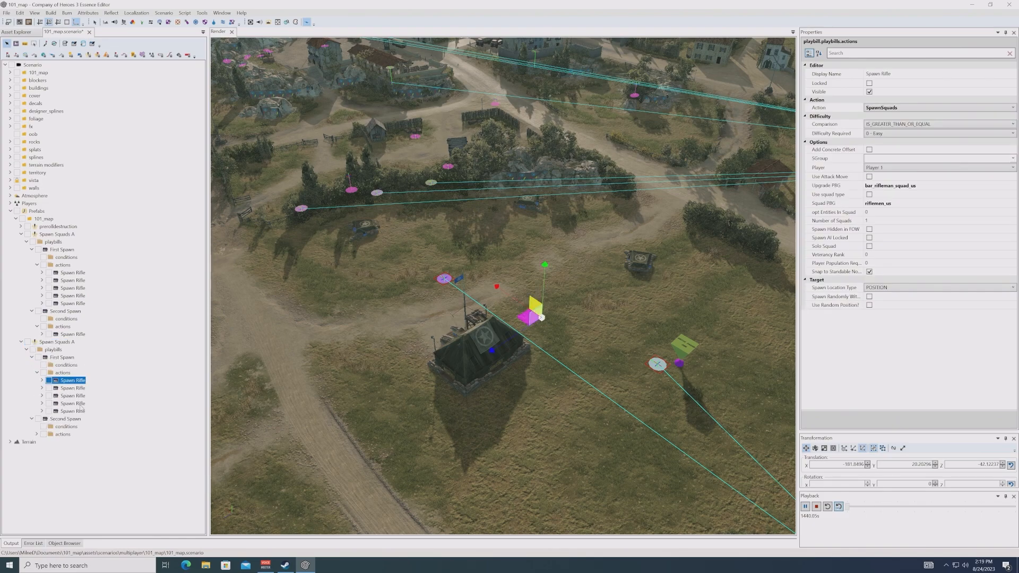
shift+click(80, 411)
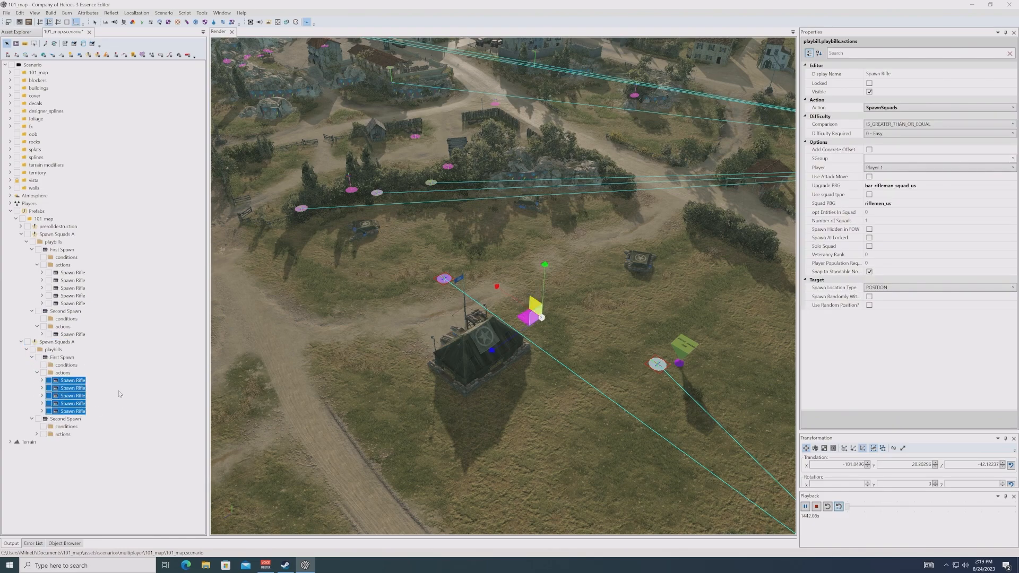
Step: Undo the Spawn Squads A duplication and the extra Spawn Rifle copies under First Spawn
click(63, 342)
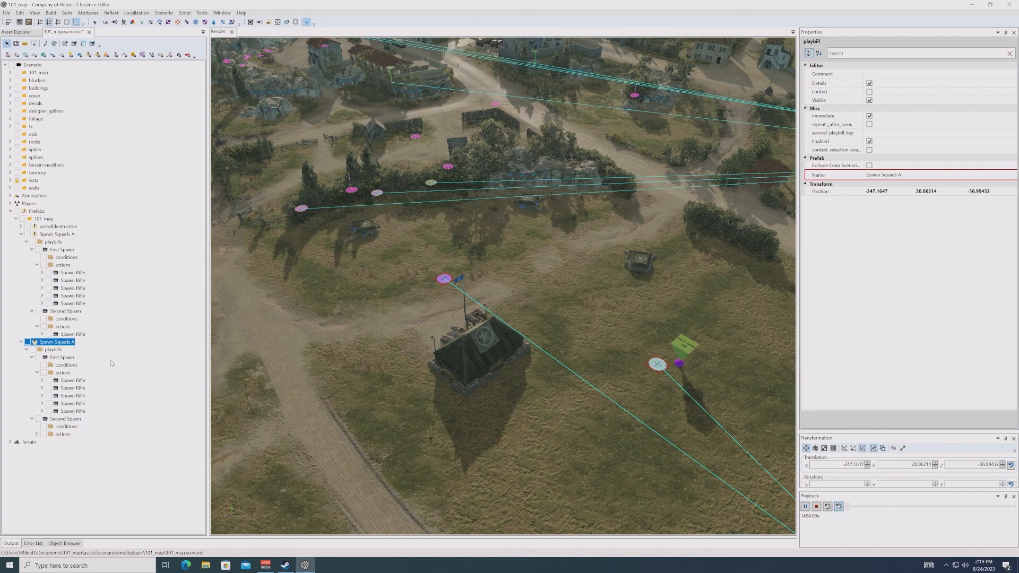
key(ctrl+z)
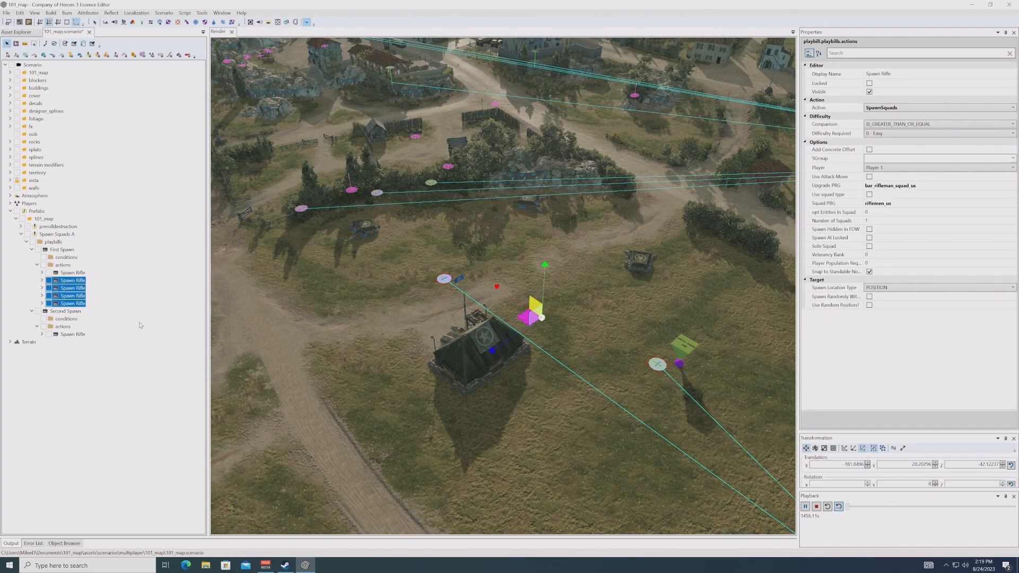
key(ctrl+z)
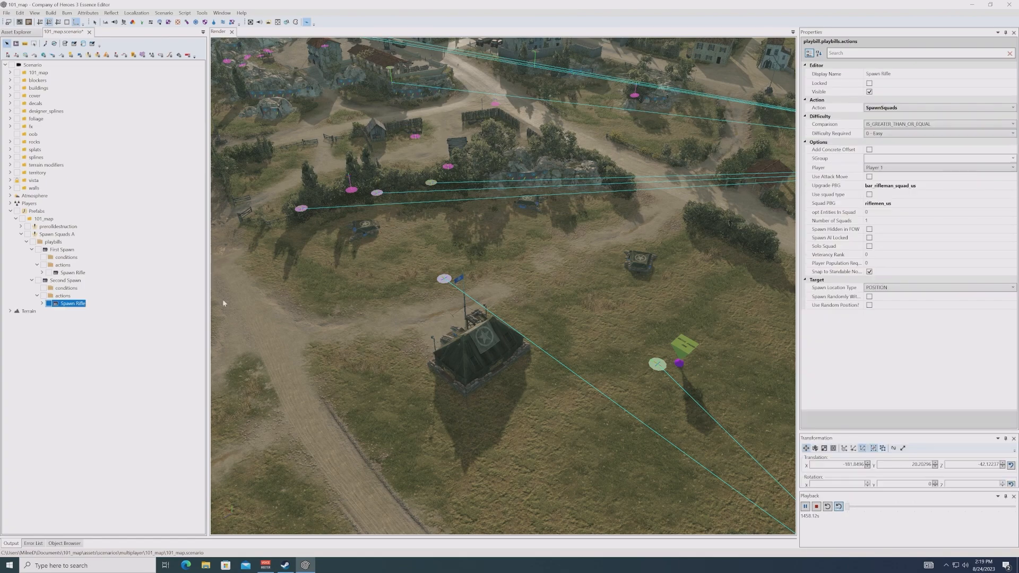
Step: Set the second Spawn Rifle action's squad blueprint to ssf_commandos_us, clear its upgrade blueprint, and move its spawn marker to the road junction
click(934, 204)
click(1012, 204)
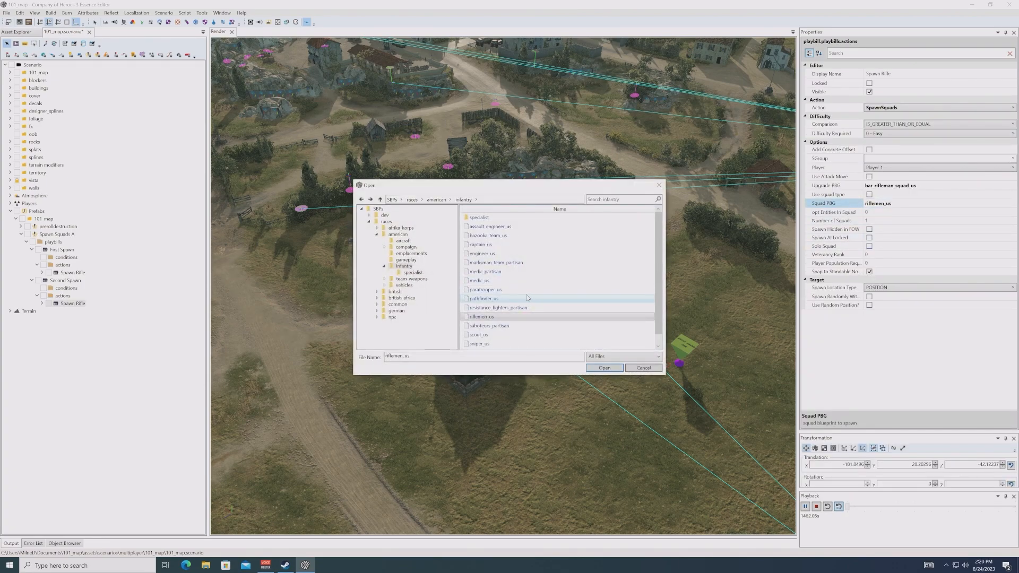
scroll(533, 318, down, 1)
click(523, 344)
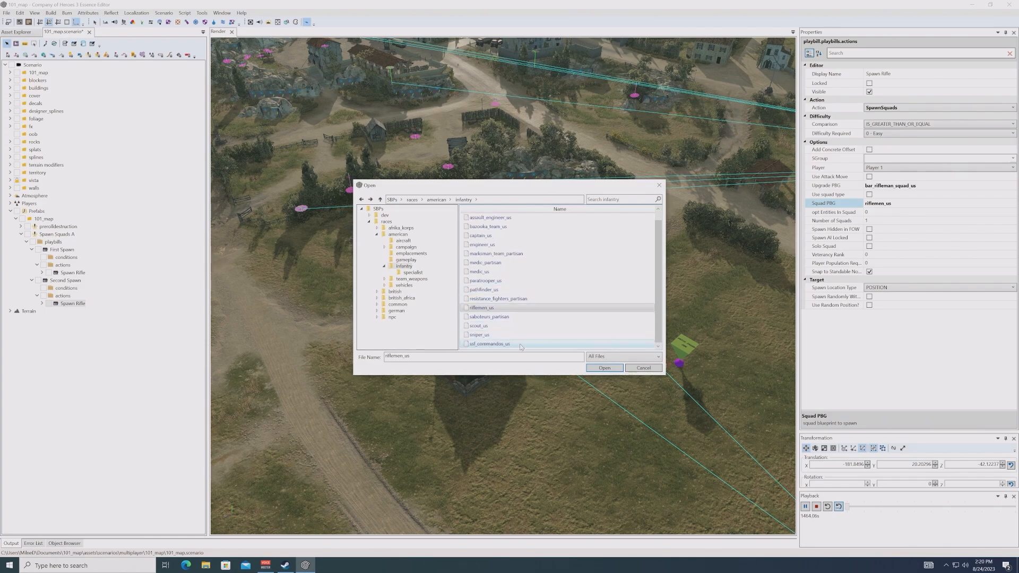
click(604, 368)
click(935, 186)
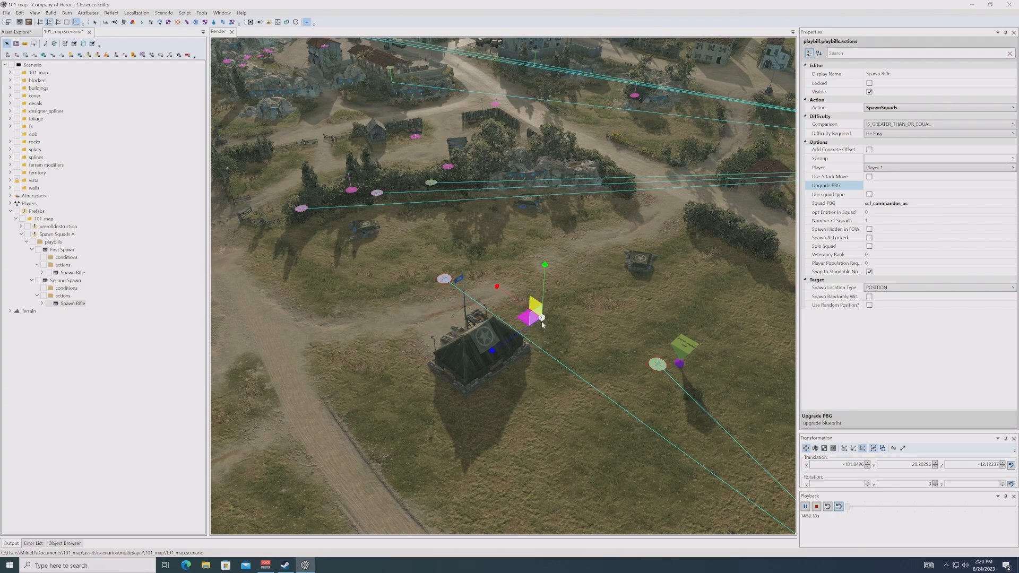
mouse_move(542, 324)
mouse_down()
mouse_move(779, 190)
mouse_move(768, 172)
mouse_up()
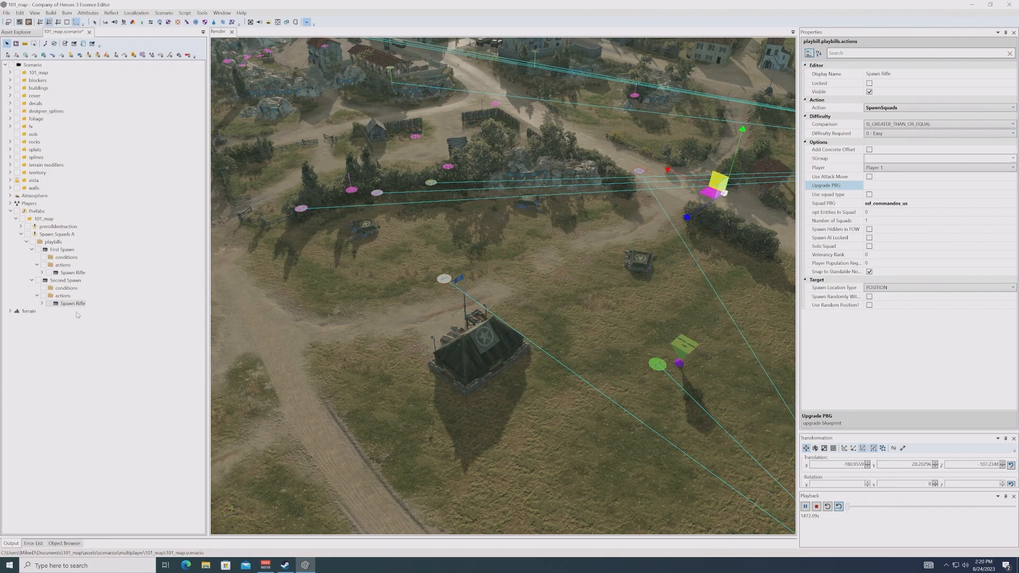
Step: Add a condition to the Second Spawn entry and set its type to UnitAtLocation
click(64, 289)
right_click(64, 289)
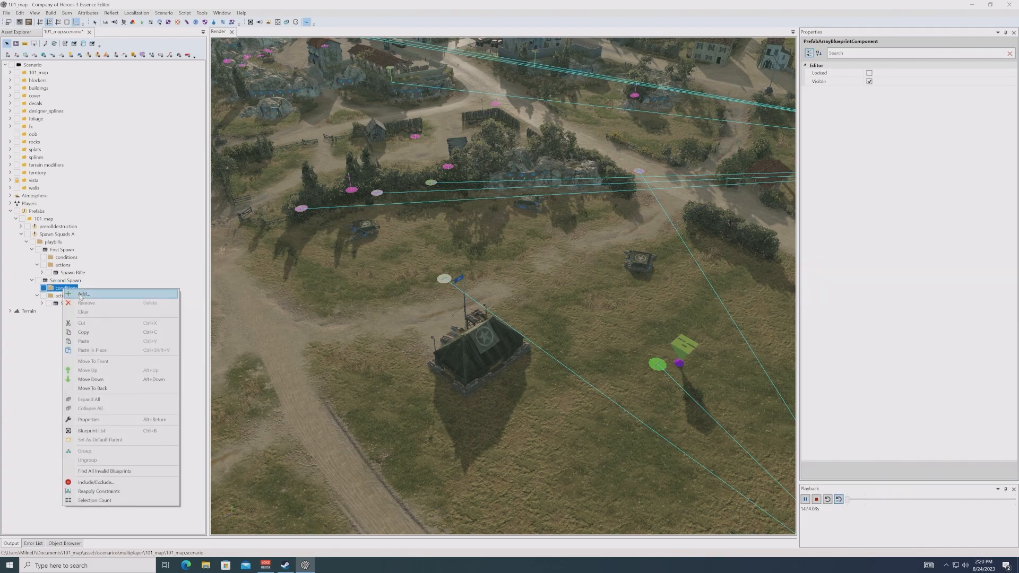
click(80, 295)
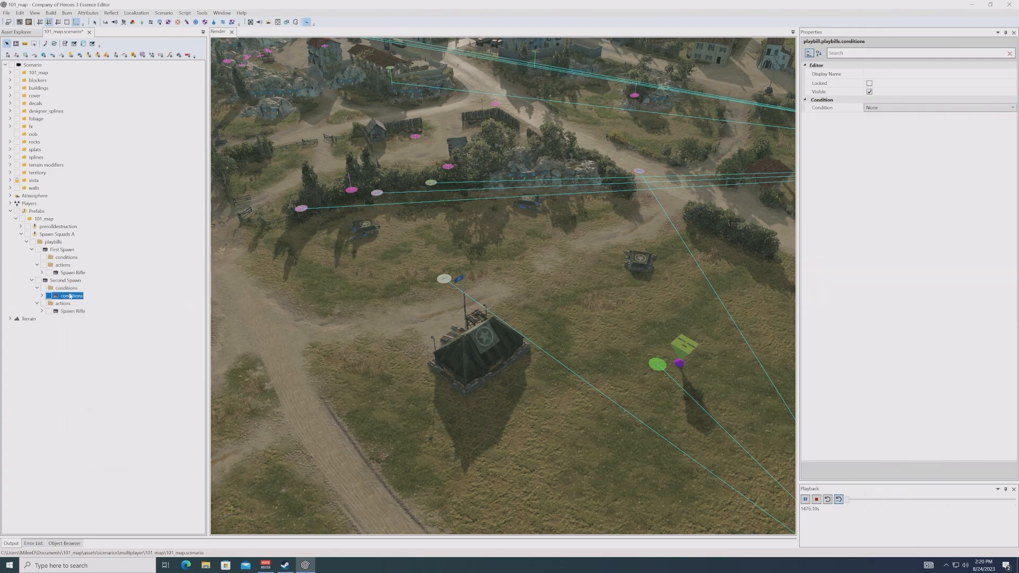
click(875, 111)
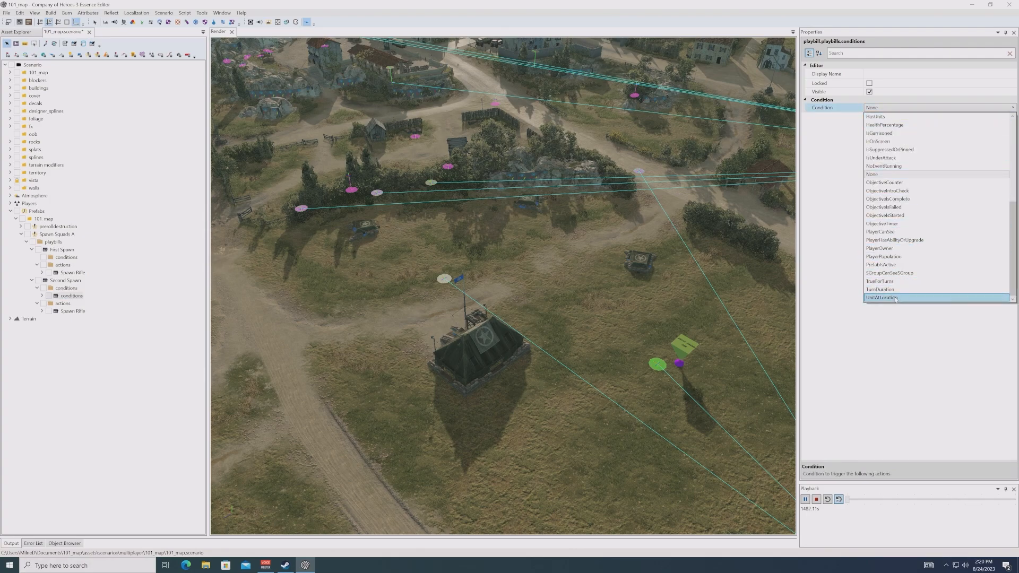
click(896, 297)
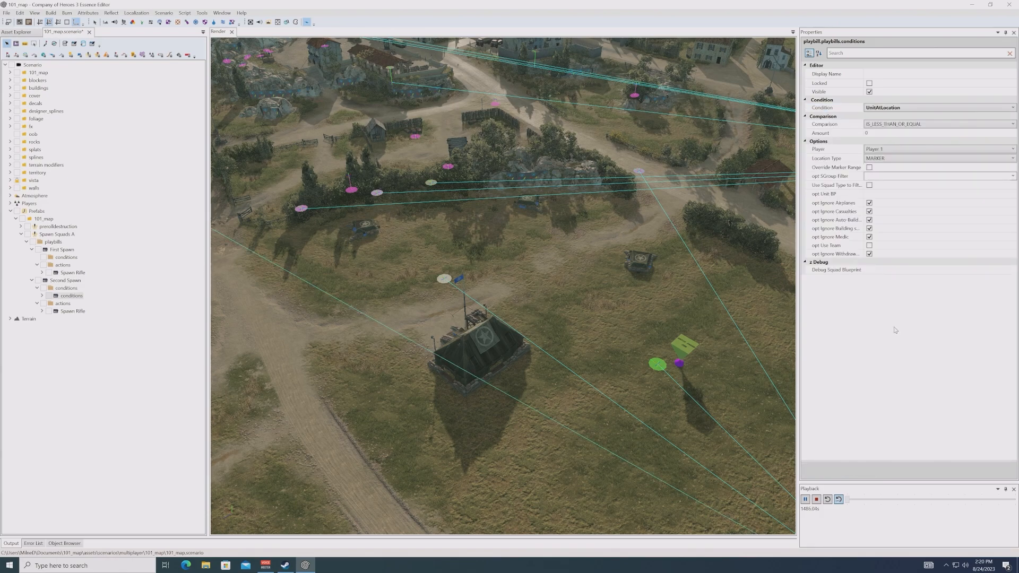
Step: Examine the player, comparison and amount options of the UnitAtLocation condition
click(862, 150)
click(852, 153)
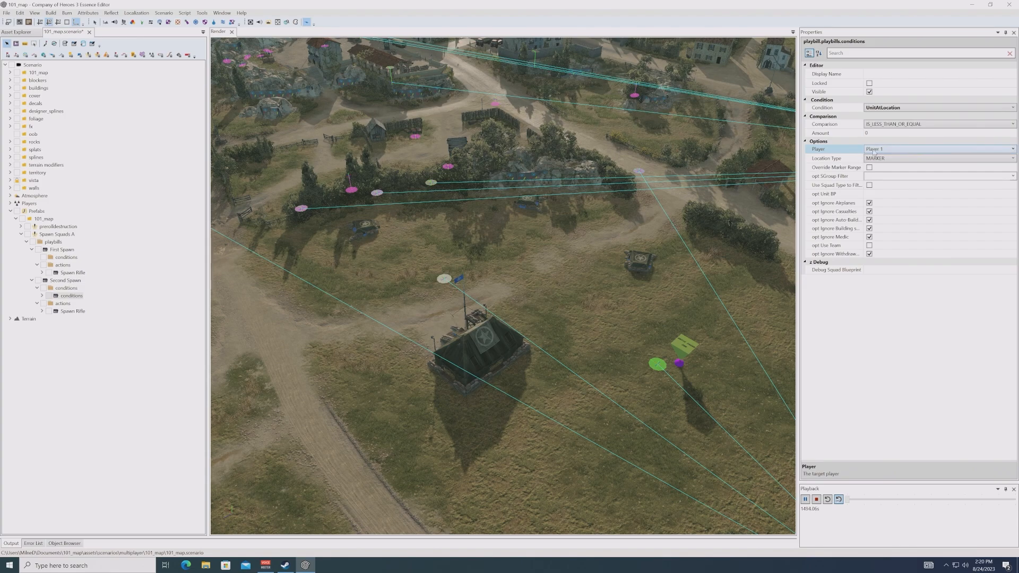
click(881, 125)
click(881, 126)
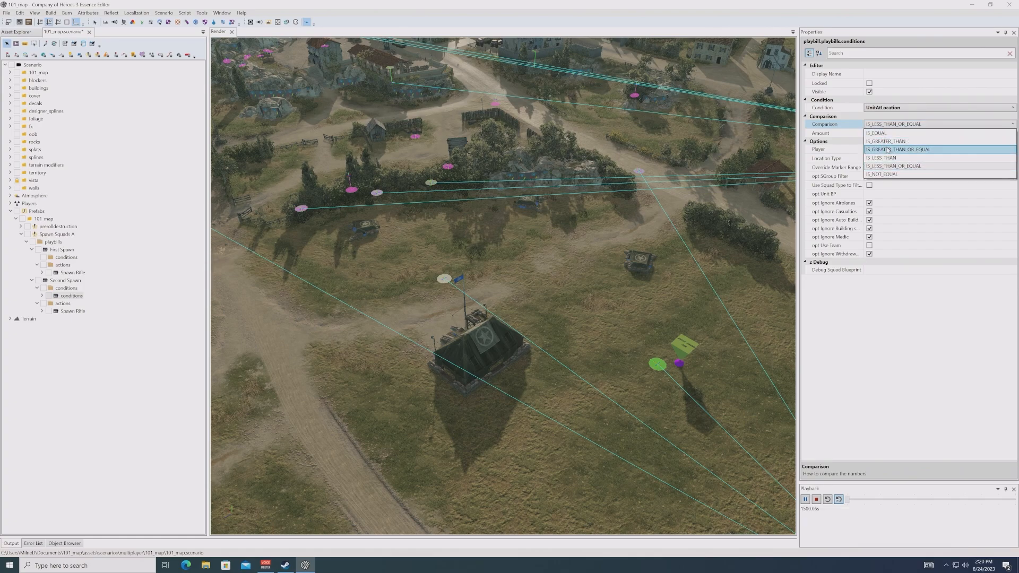
key(Escape)
click(873, 134)
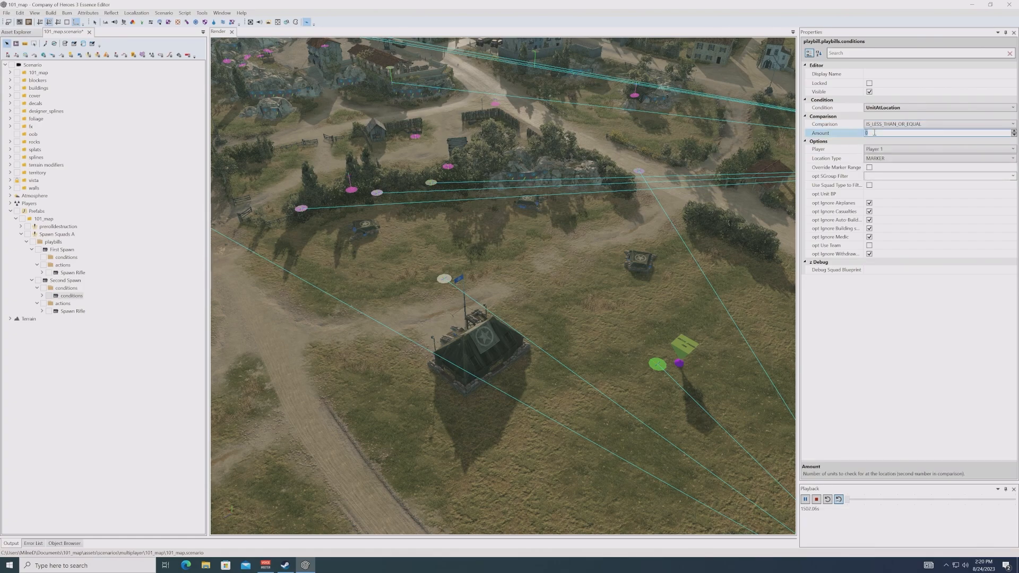
click(876, 354)
Step: Move the condition's position marker onto the road by the spawn point, at about -163.5, 21.6, -101.9
double_click(62, 296)
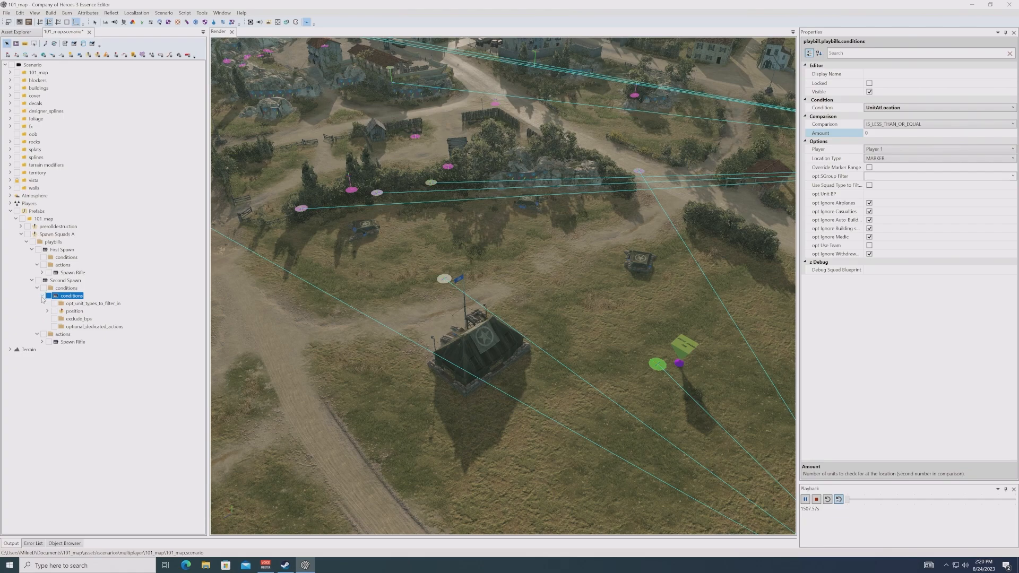
click(76, 312)
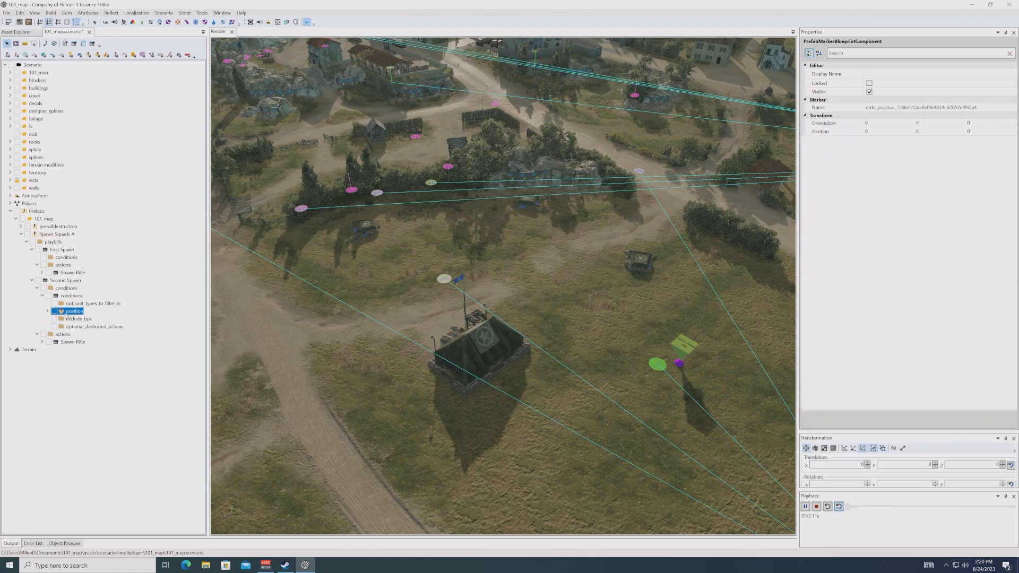
scroll(450, 267, down, 4)
mouse_move(232, 207)
mouse_down()
mouse_move(312, 216)
mouse_move(384, 242)
mouse_move(573, 226)
mouse_move(580, 235)
mouse_up()
drag(573, 261, 573, 270)
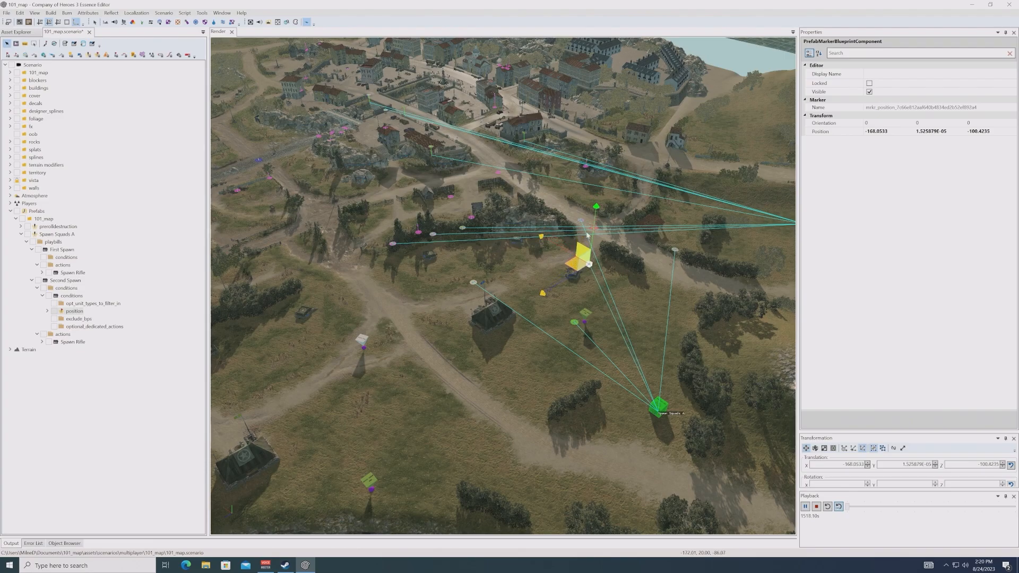
drag(598, 209, 604, 166)
scroll(612, 262, up, 8)
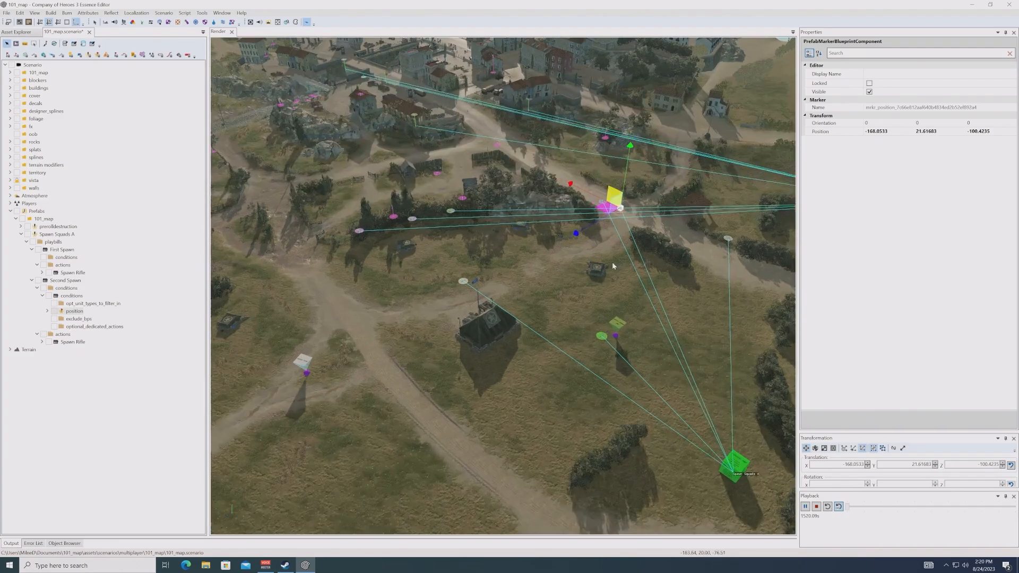
mouse_move(613, 264)
middle_down()
mouse_move(557, 270)
mouse_move(541, 255)
middle_up()
drag(541, 255, 528, 241)
Step: Set the radius of the position marker's Proximity Circle Component to 15
click(47, 311)
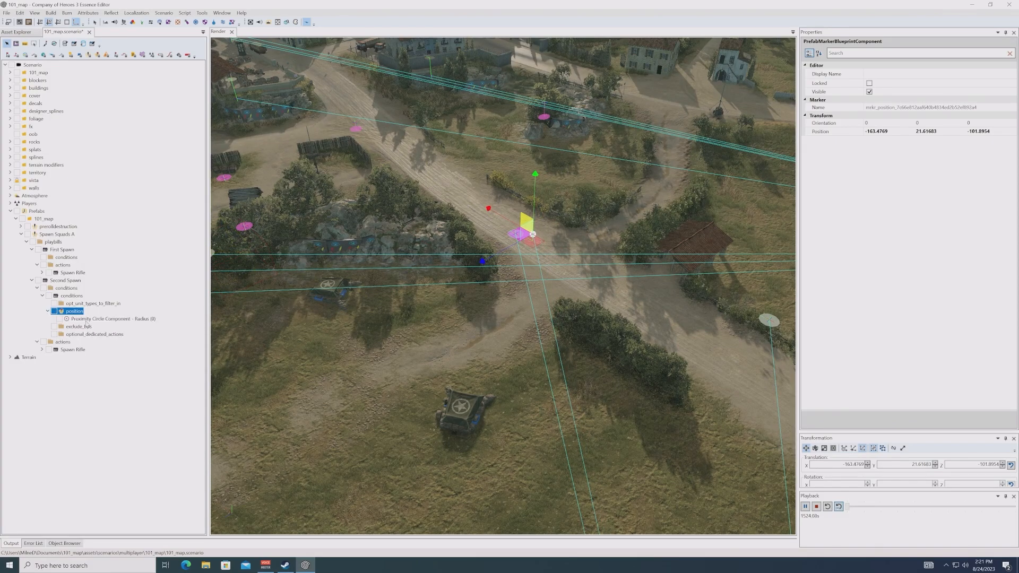
click(56, 318)
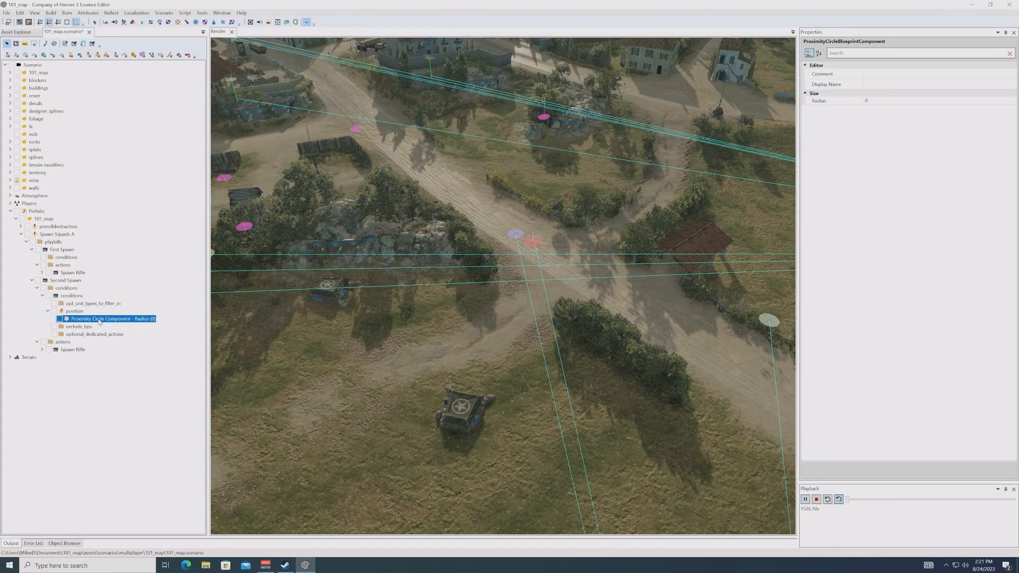
click(881, 100)
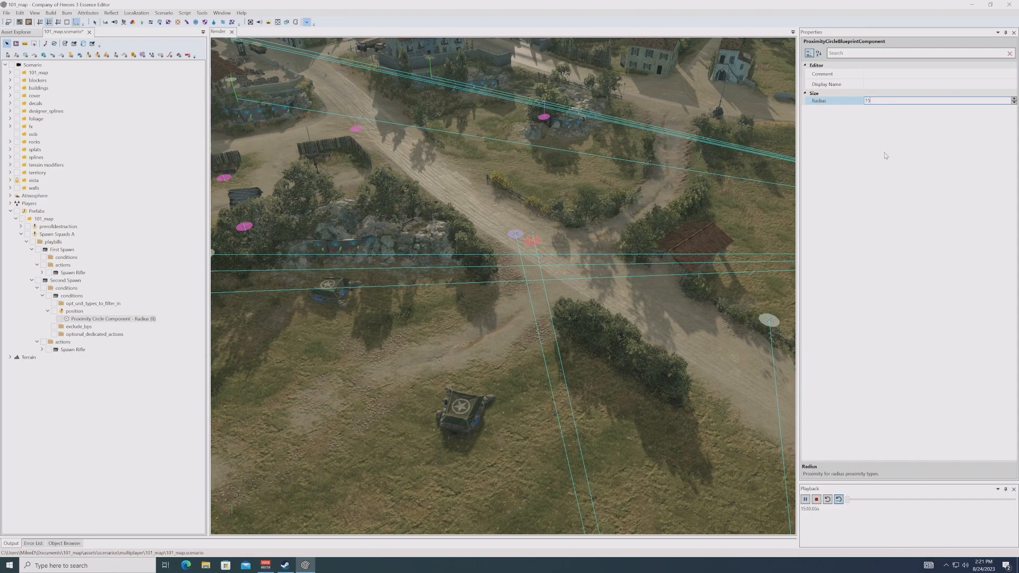
click(888, 179)
Step: Shift the condition's position marker along the road to about -170.7, 21.6, -106.2
click(78, 312)
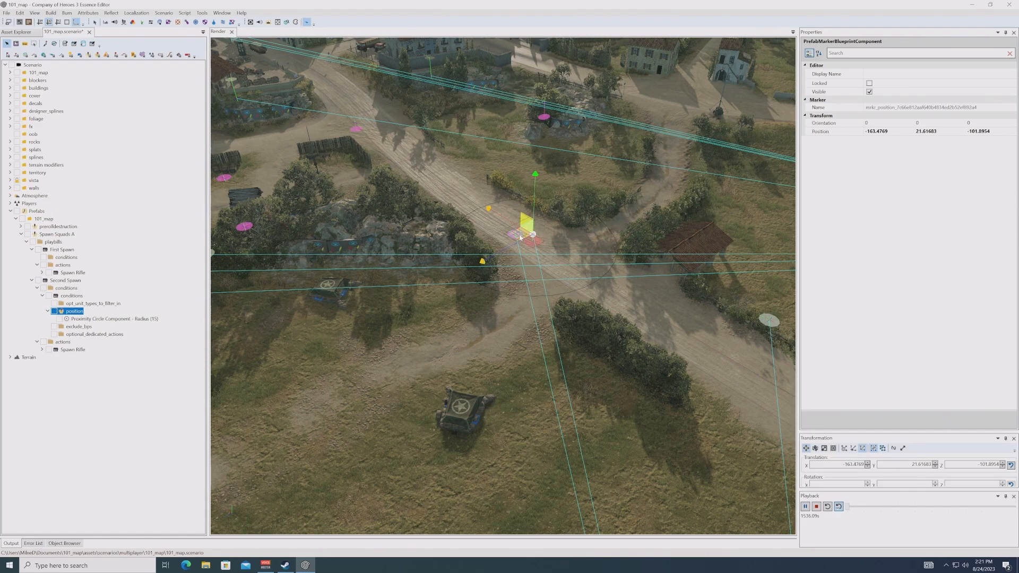
drag(519, 237, 567, 243)
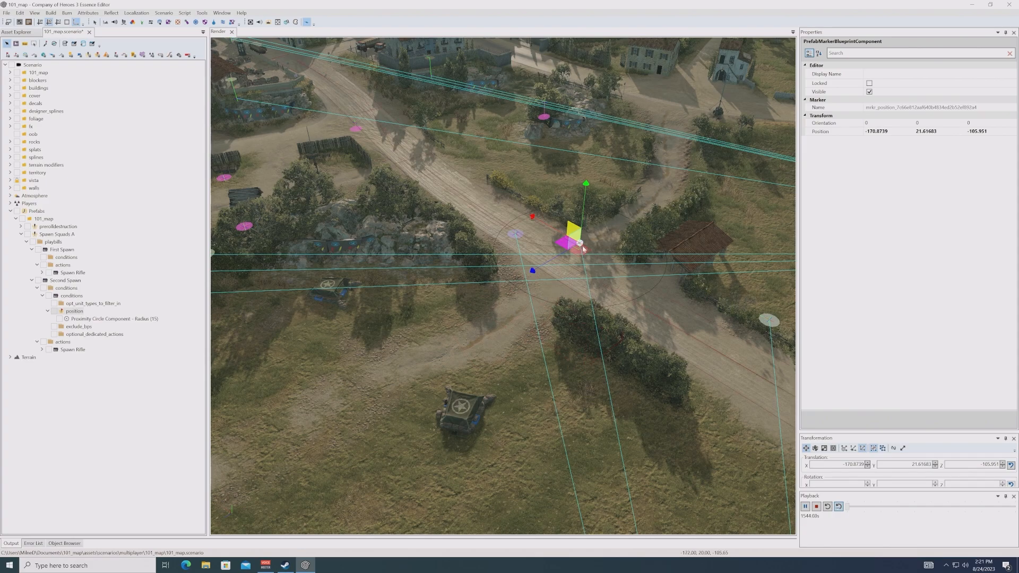
drag(568, 242, 567, 243)
Step: Set the comparison of the UnitAtLocation condition to IS_NOT_EQUAL
click(43, 297)
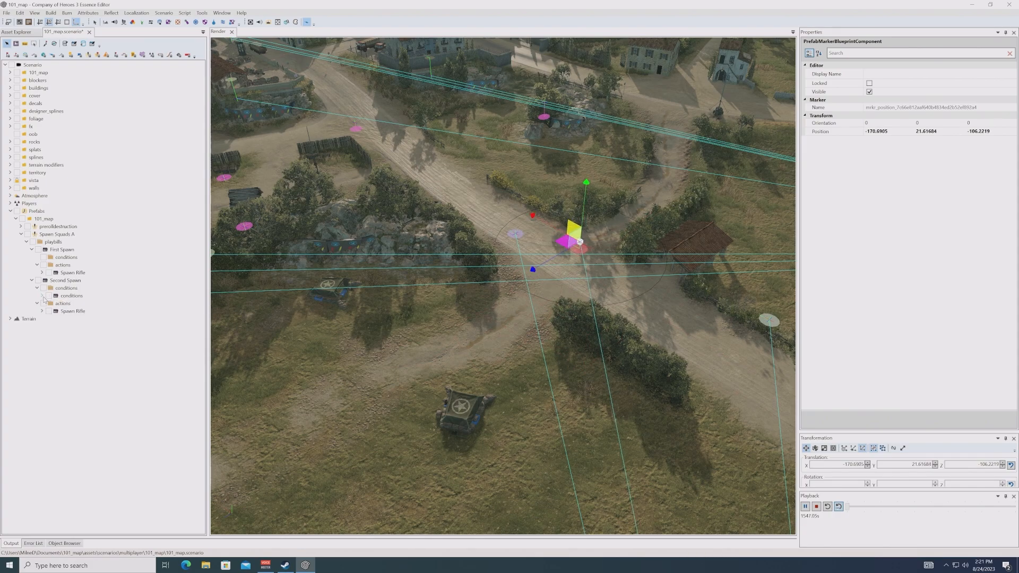
click(71, 296)
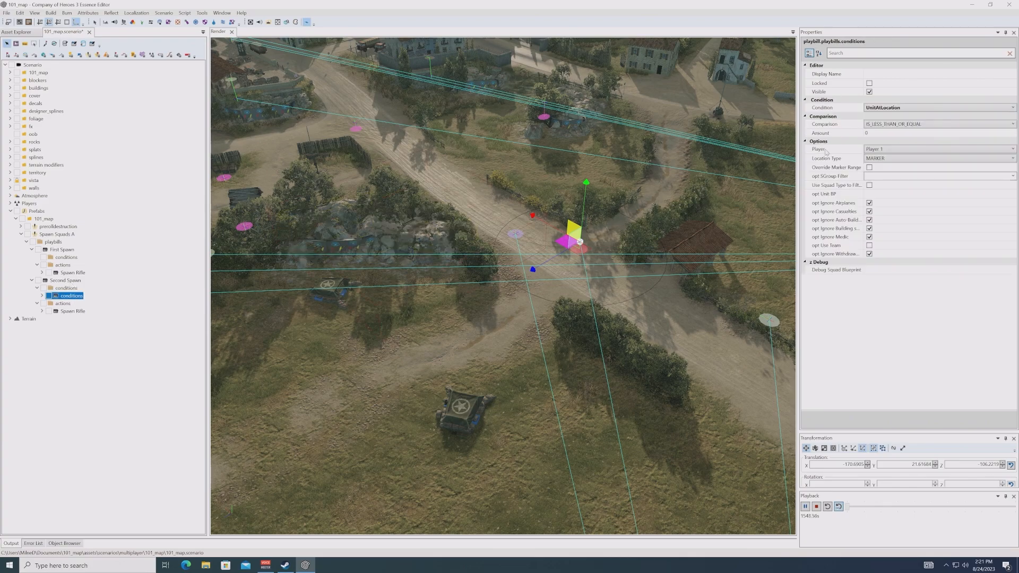
click(880, 124)
click(876, 149)
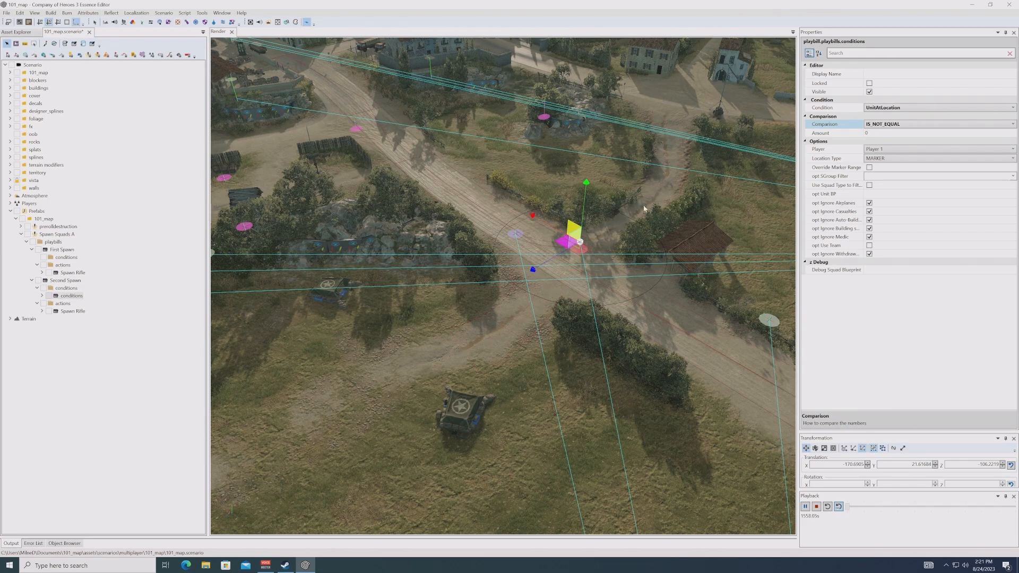
Step: Rename the Second Spawn action to Spawn SFF and its condition to Player 1 At Location
click(73, 315)
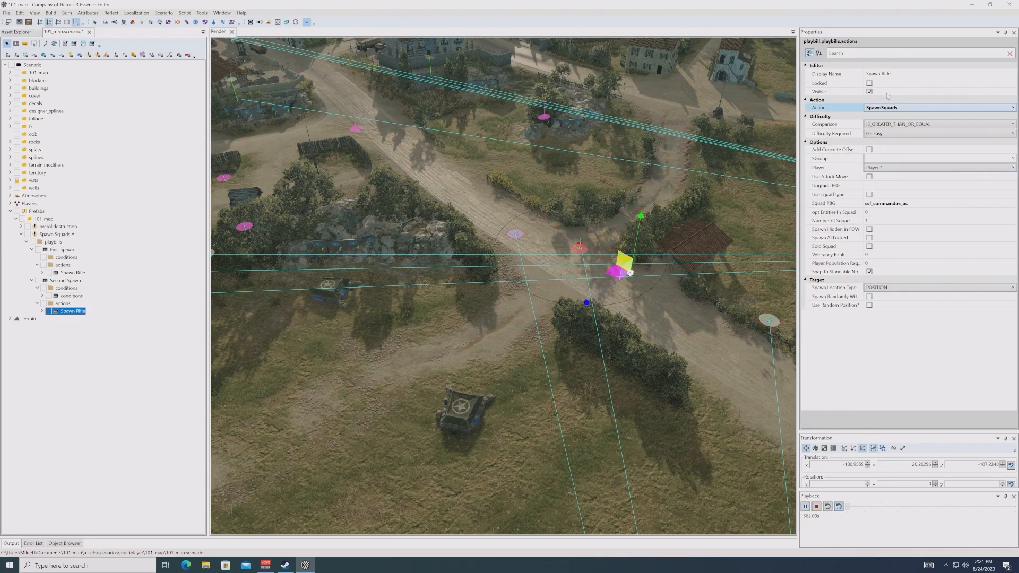
double_click(913, 75)
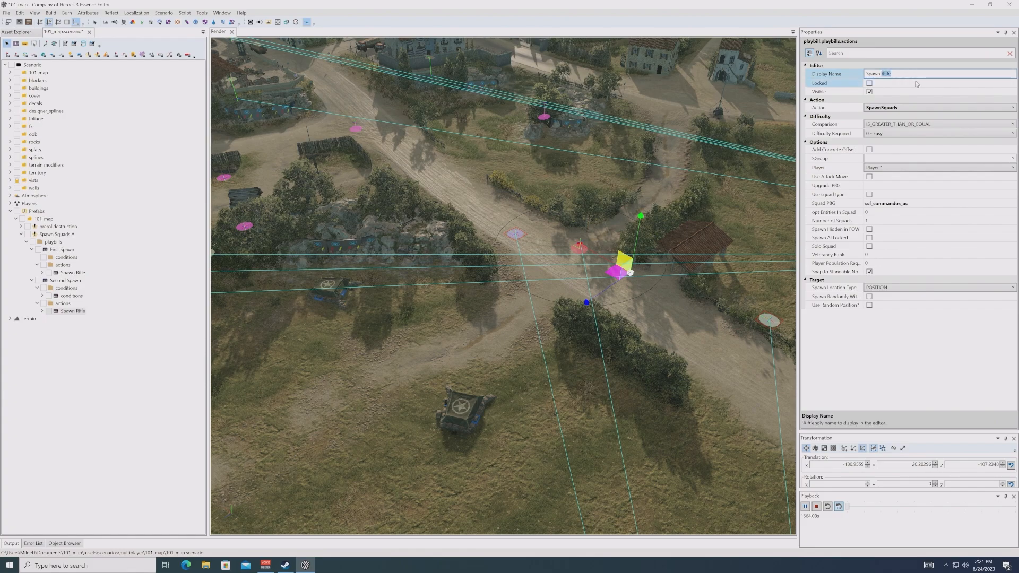
text(SFF)
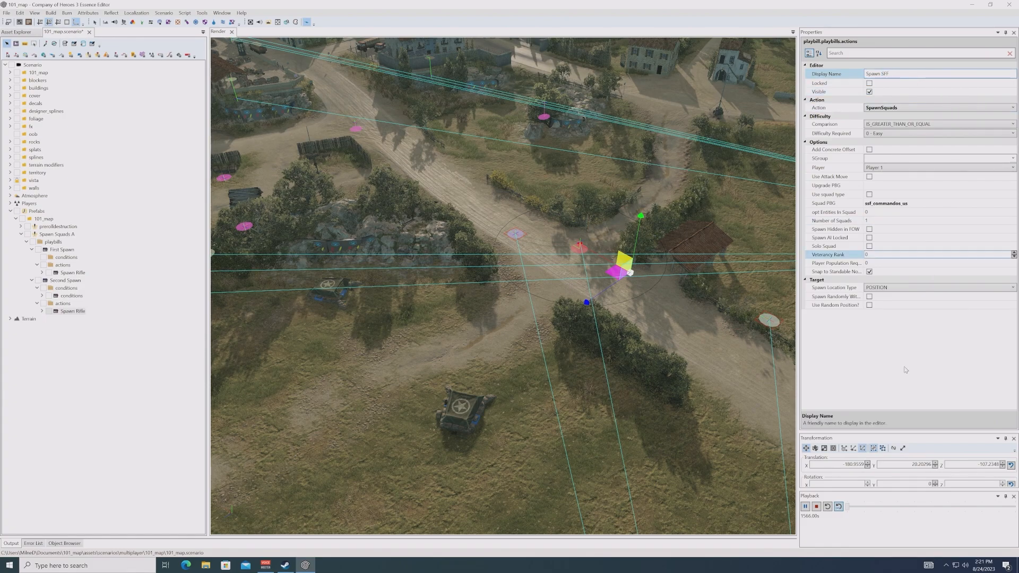
click(901, 358)
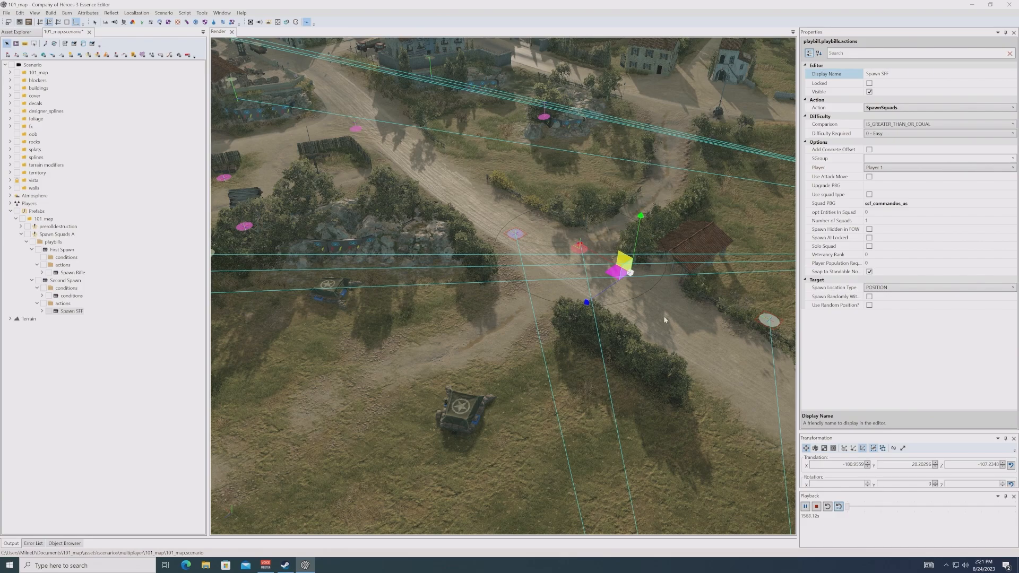
click(71, 297)
click(937, 73)
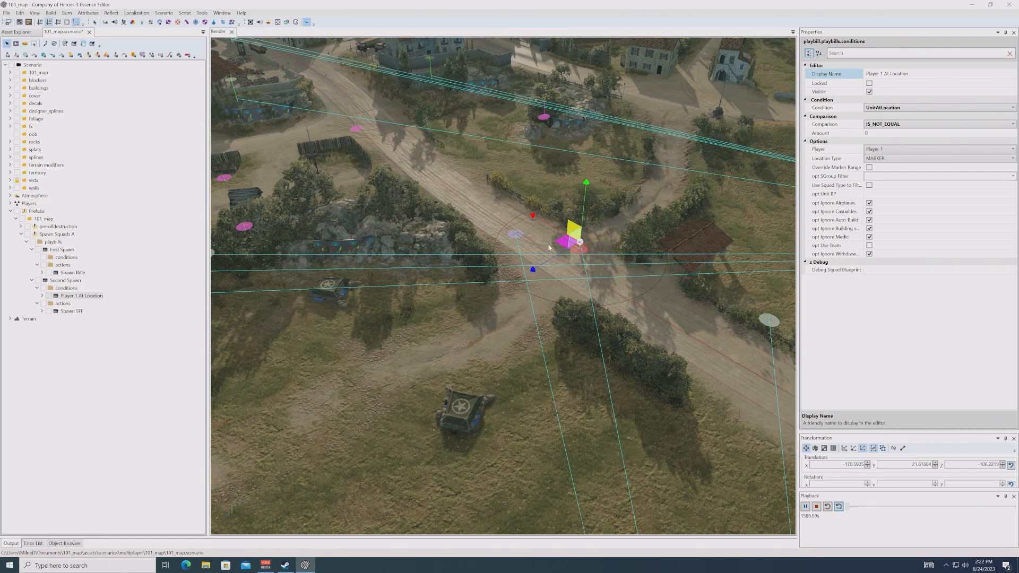
Step: Review the Spawn SFF action and the first Spawn Rifle's destination marker on the map
click(78, 311)
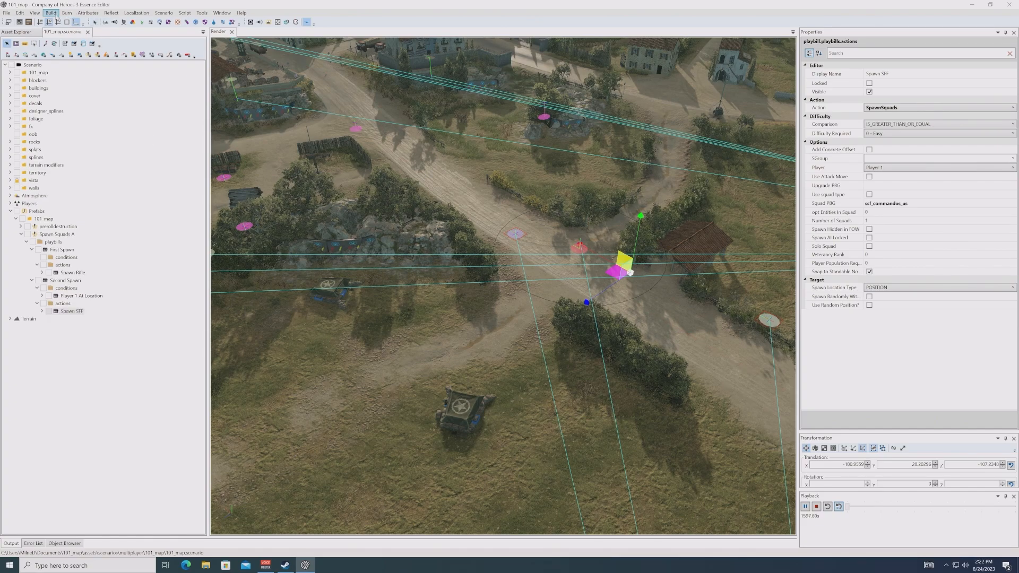
mouse_move(539, 420)
middle_down()
mouse_move(575, 346)
mouse_move(531, 421)
middle_up()
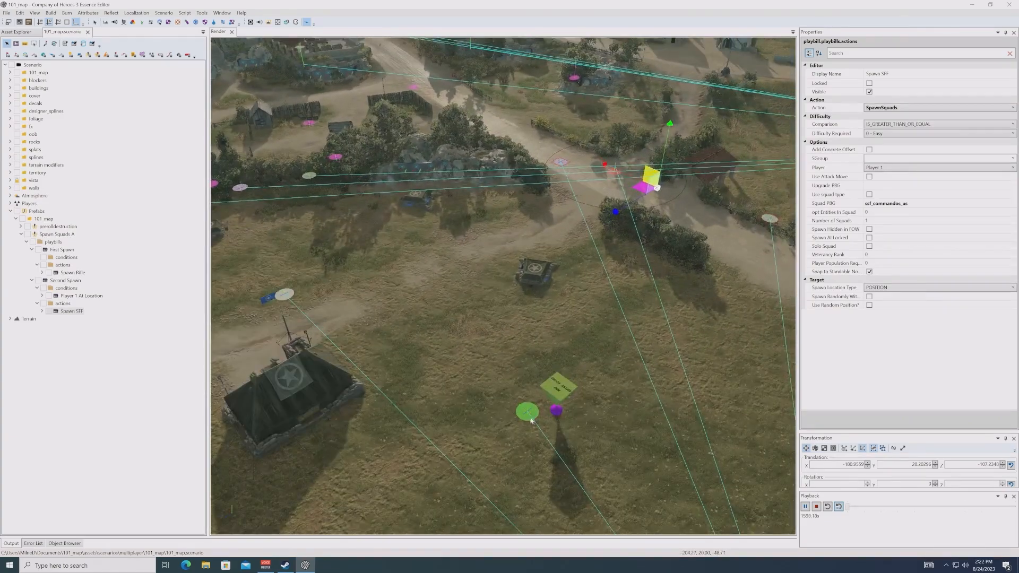
click(286, 295)
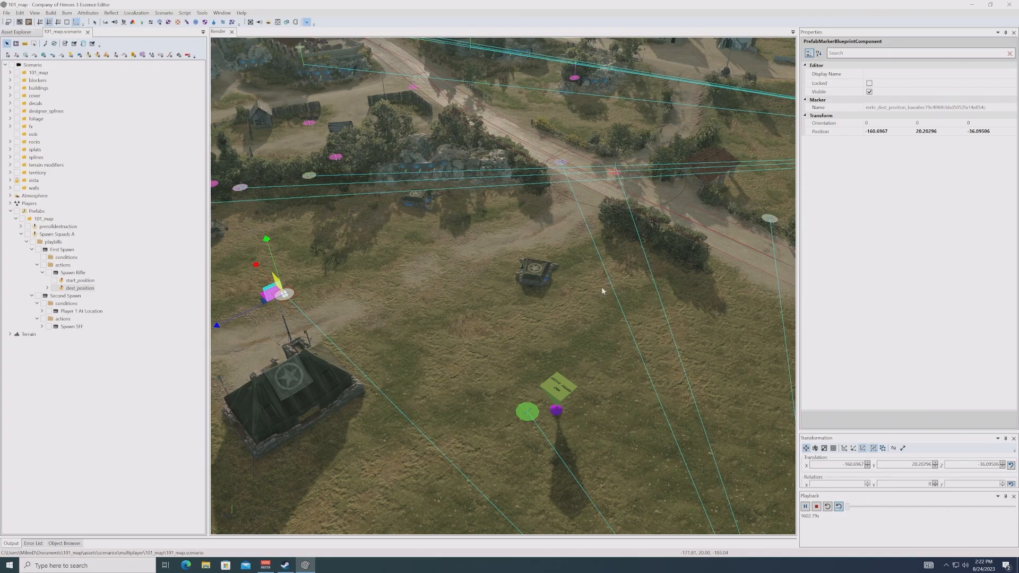
middle_drag(602, 288, 608, 316)
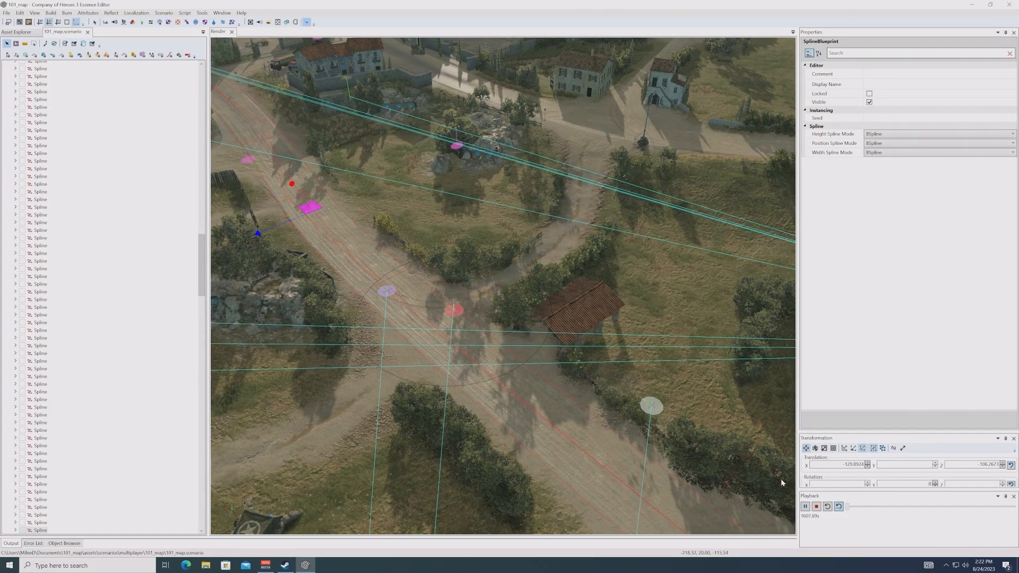
Step: Burn the 101_map package, switch to Company of Heroes 3, and skip its intro to reach the main menu
click(52, 14)
click(62, 22)
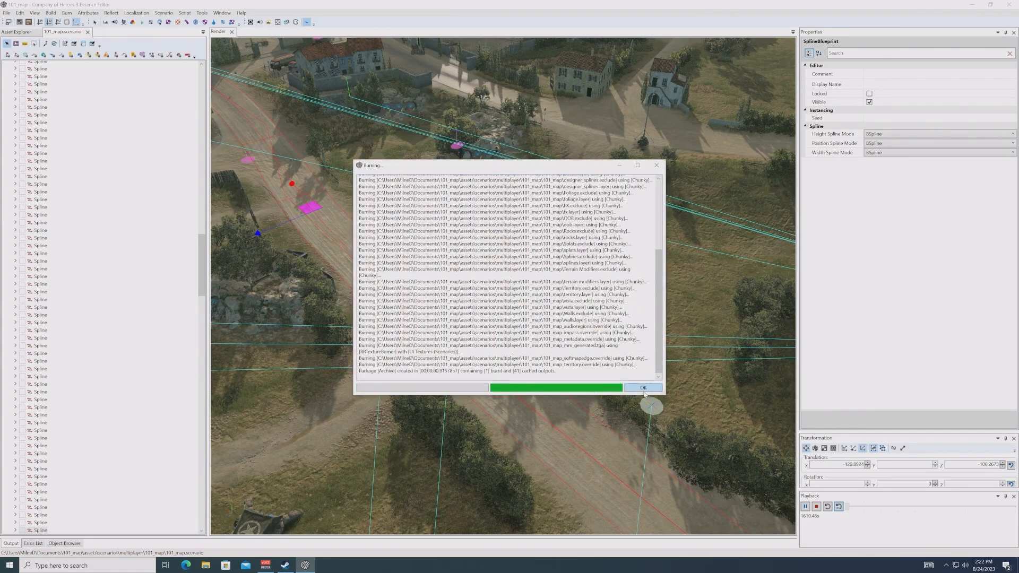
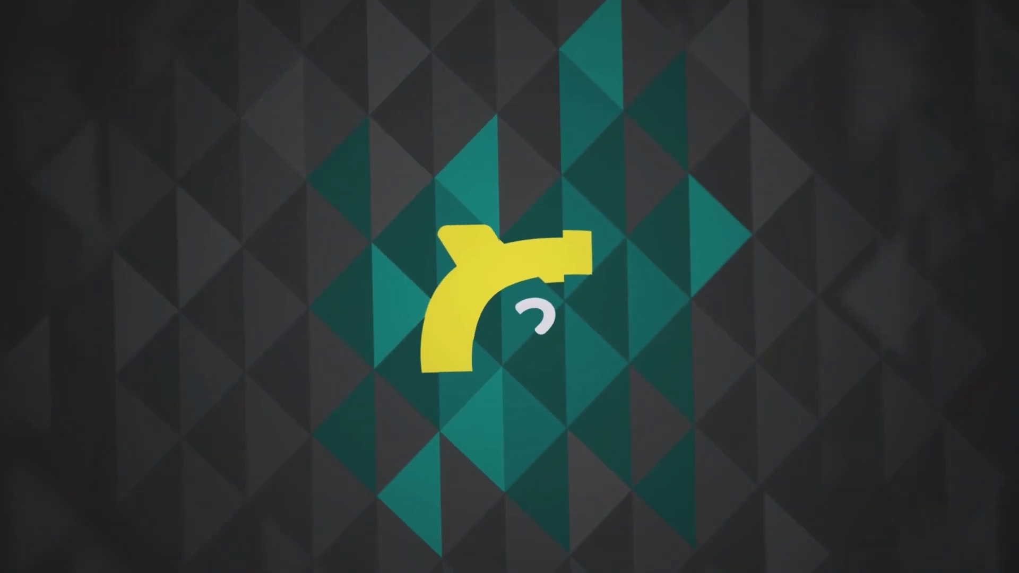
key(Escape)
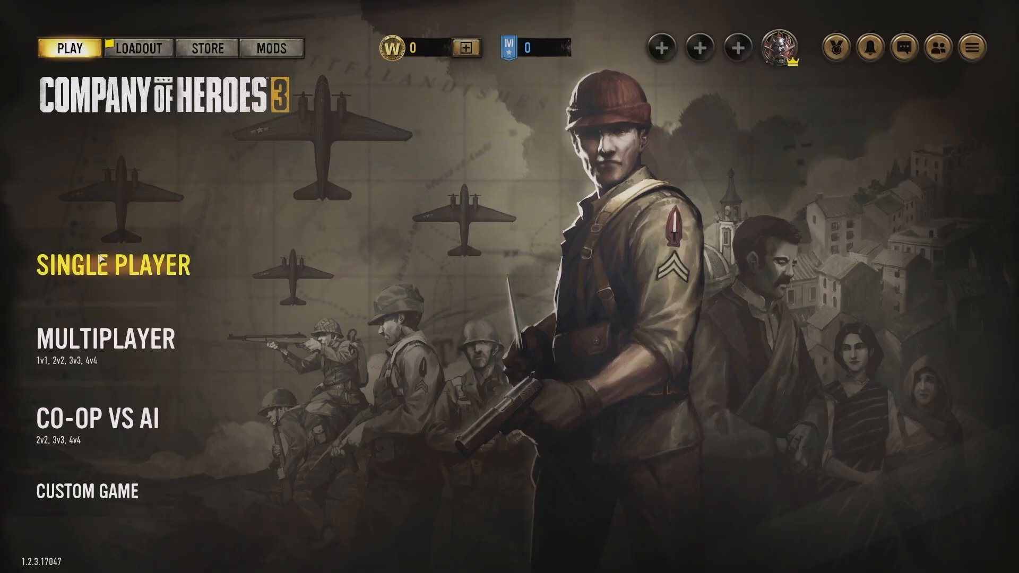
Step: Start a single-player skirmish on the (4) 101 map and enter the match once it has loaded
click(99, 262)
click(106, 464)
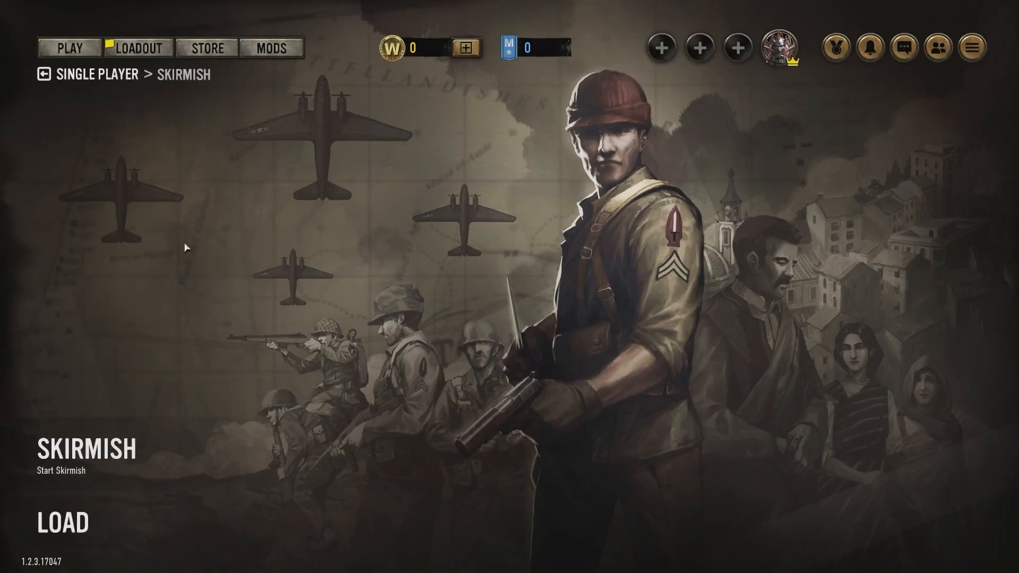
click(86, 450)
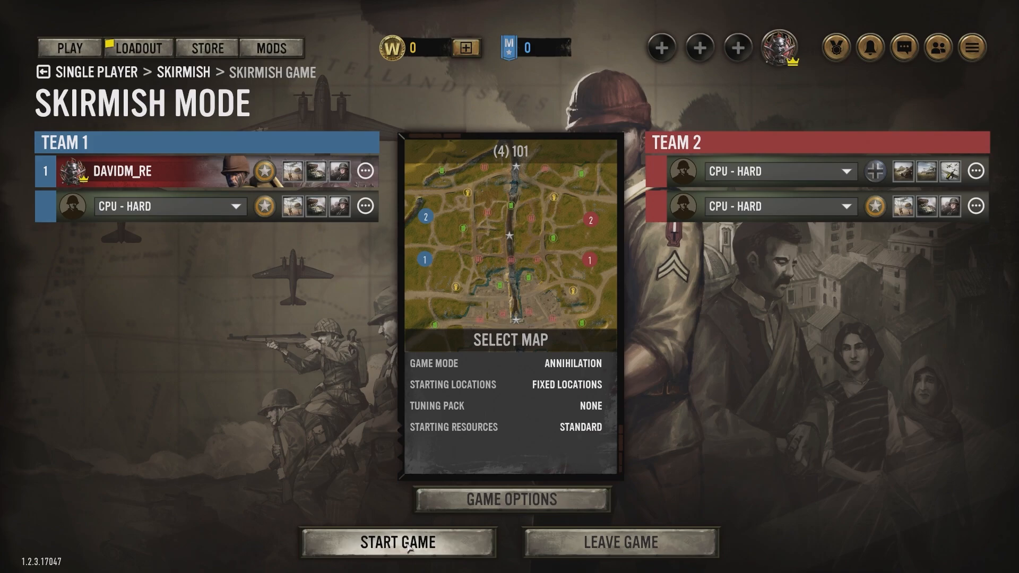
click(408, 547)
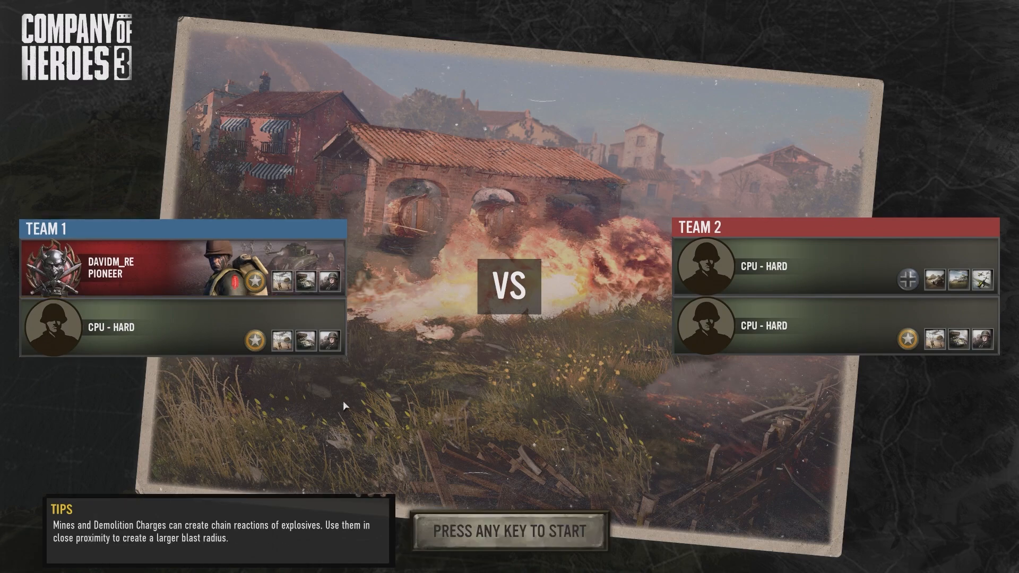
click(456, 524)
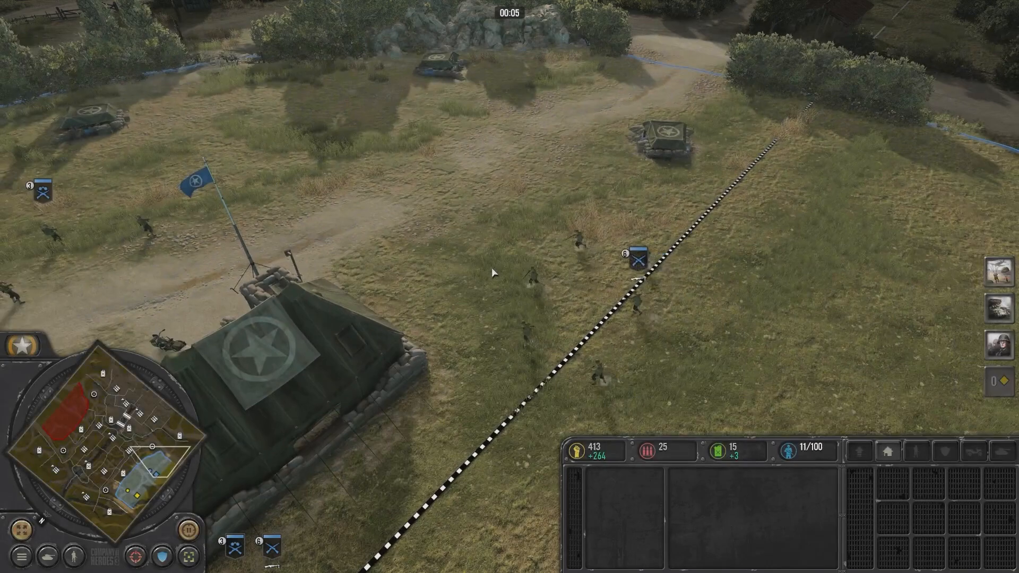
Step: Move the riflemen squad to the road junction to trigger the commando spawn, and send both squads up the road
drag(438, 213, 639, 403)
right_click(552, 175)
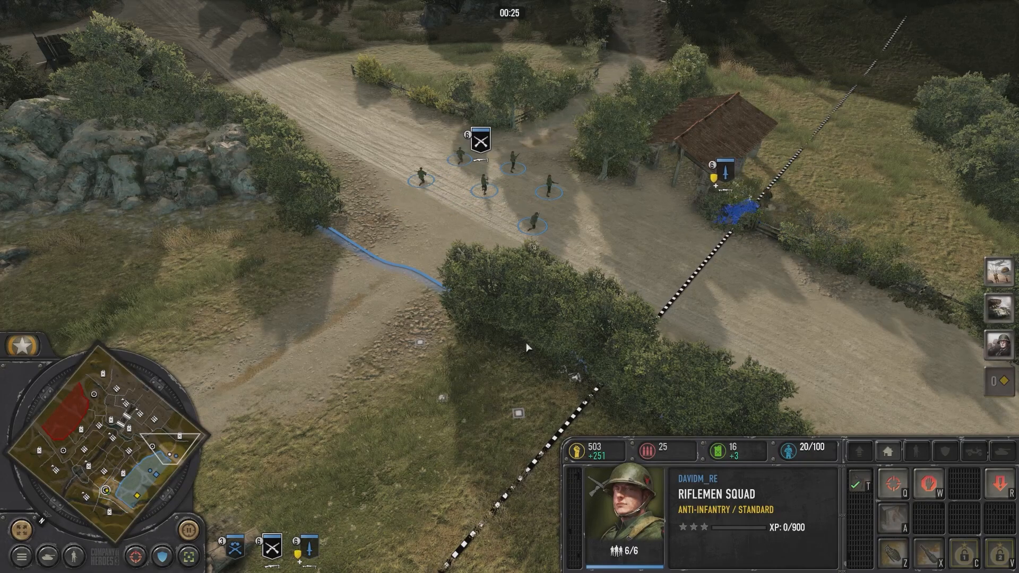
drag(468, 93, 906, 289)
right_click(383, 138)
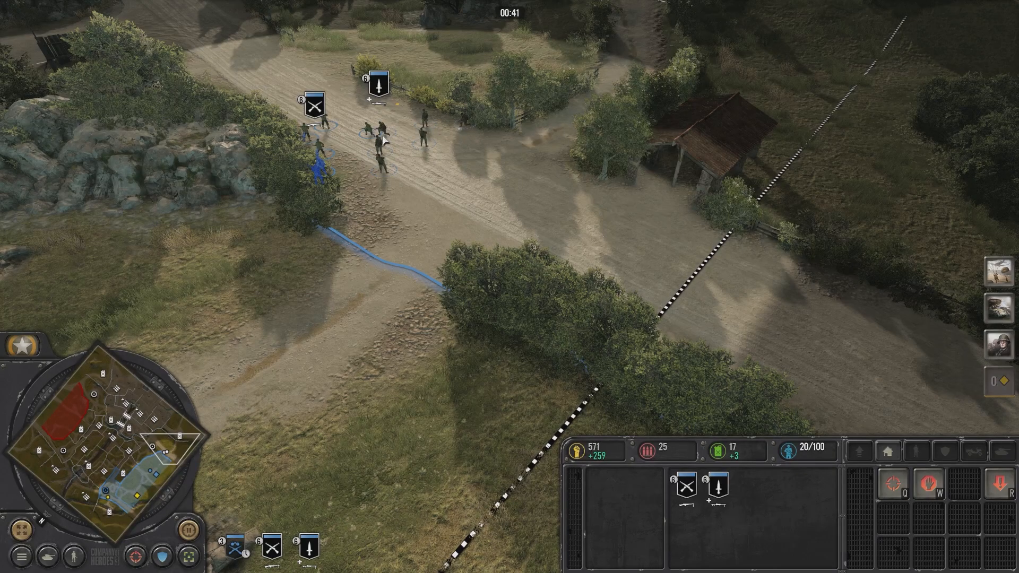
Step: Order the riflemen and commando squads to the capture point ringed by wooden fences and follow their advance
right_click(467, 181)
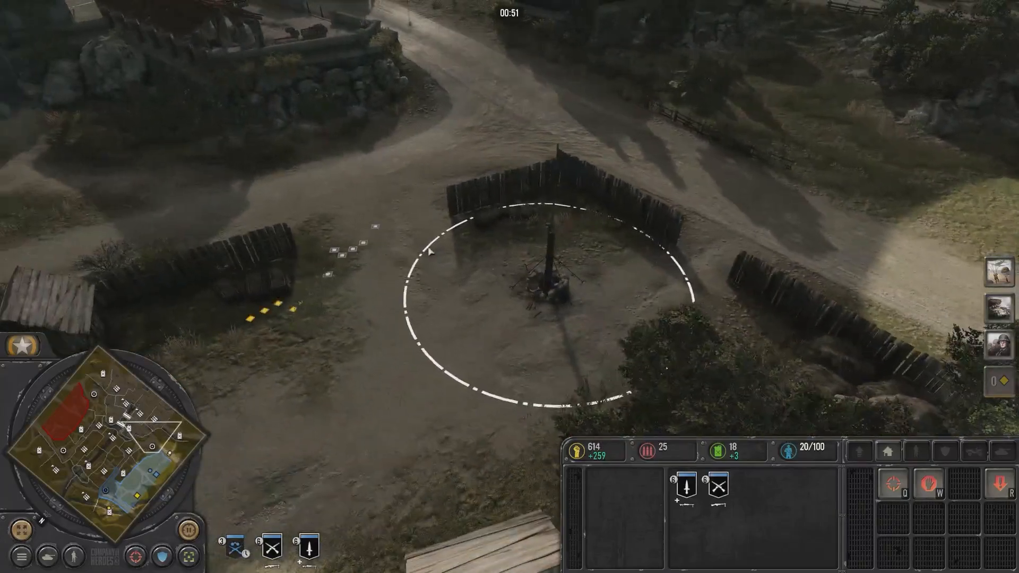
right_click(593, 320)
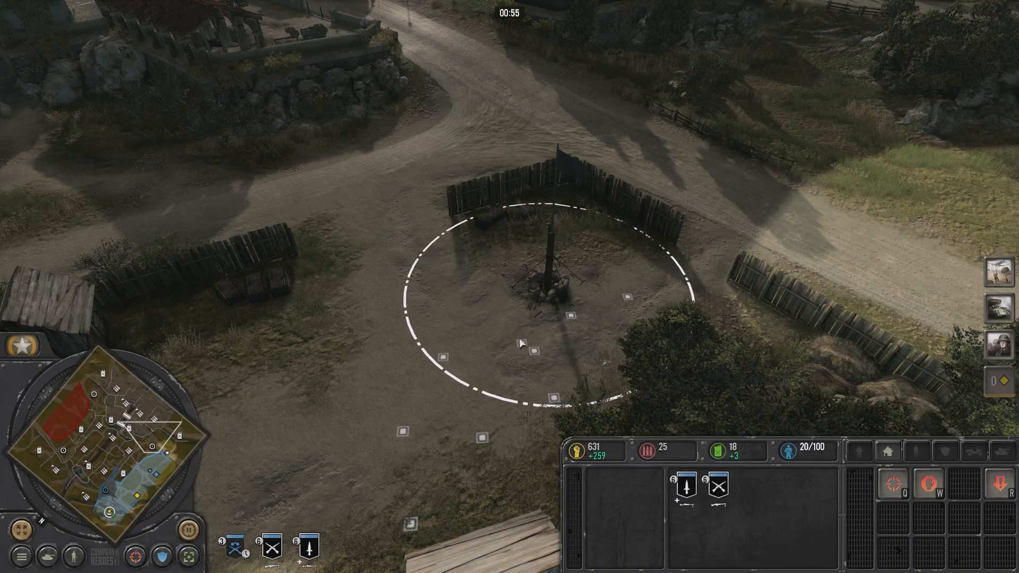
middle_drag(698, 297, 638, 300)
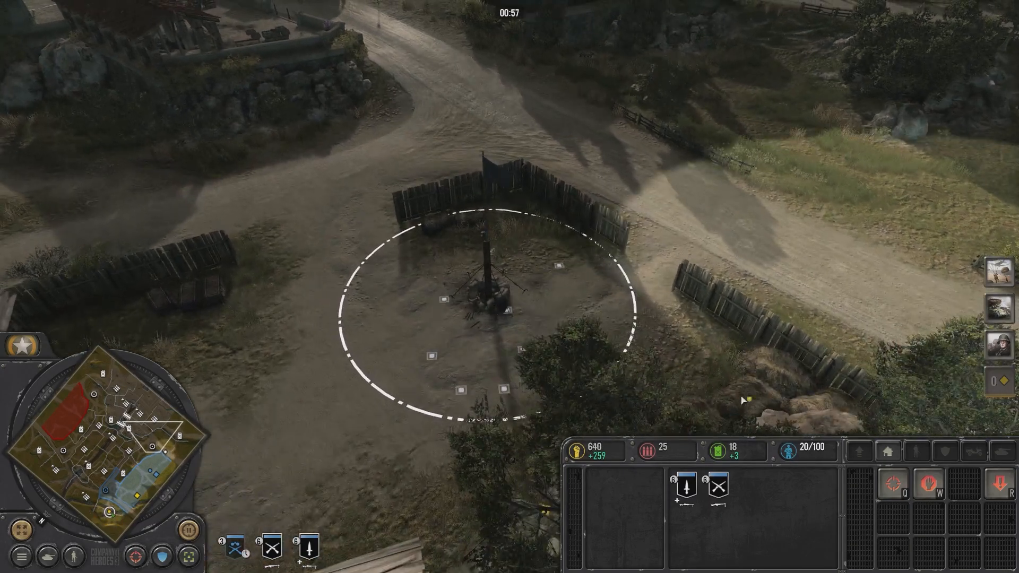
middle_drag(744, 400, 498, 286)
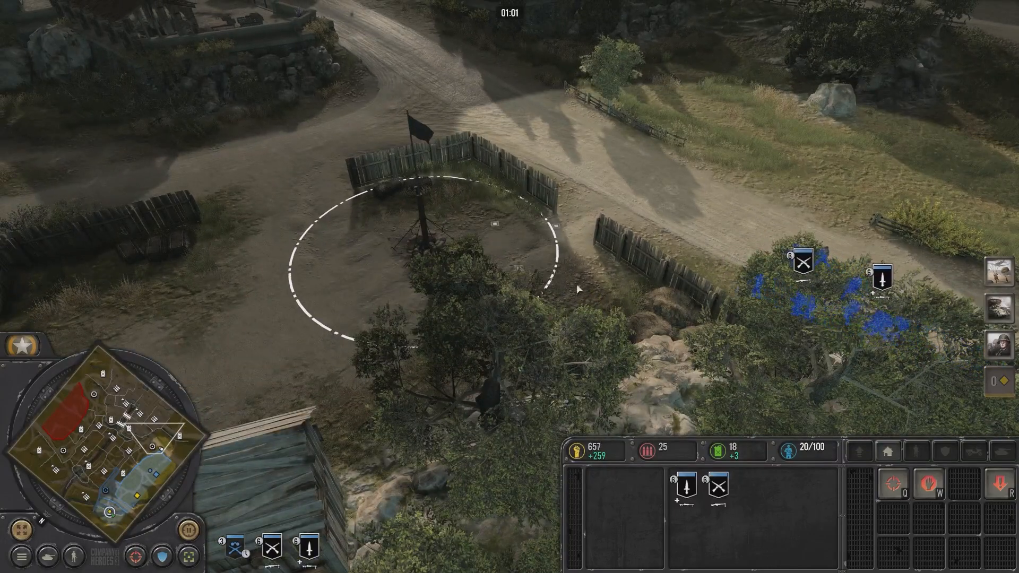
mouse_move(580, 289)
middle_down()
mouse_move(432, 247)
mouse_move(271, 178)
middle_up()
middle_drag(743, 372, 573, 318)
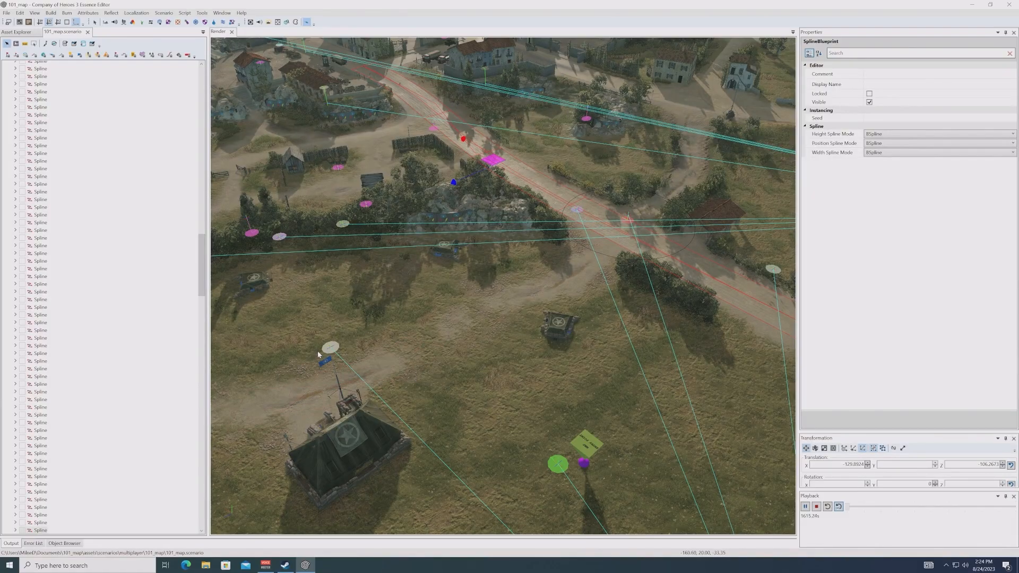
Step: Switch to the Essence Editor and open the Player 1 At Location condition of the Second Spawn playbill
click(327, 353)
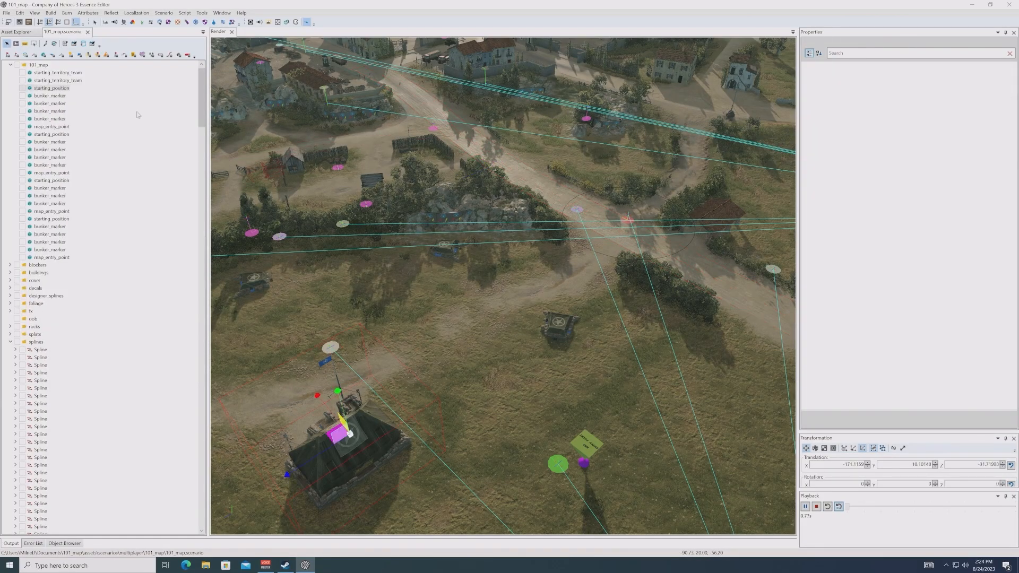
click(15, 32)
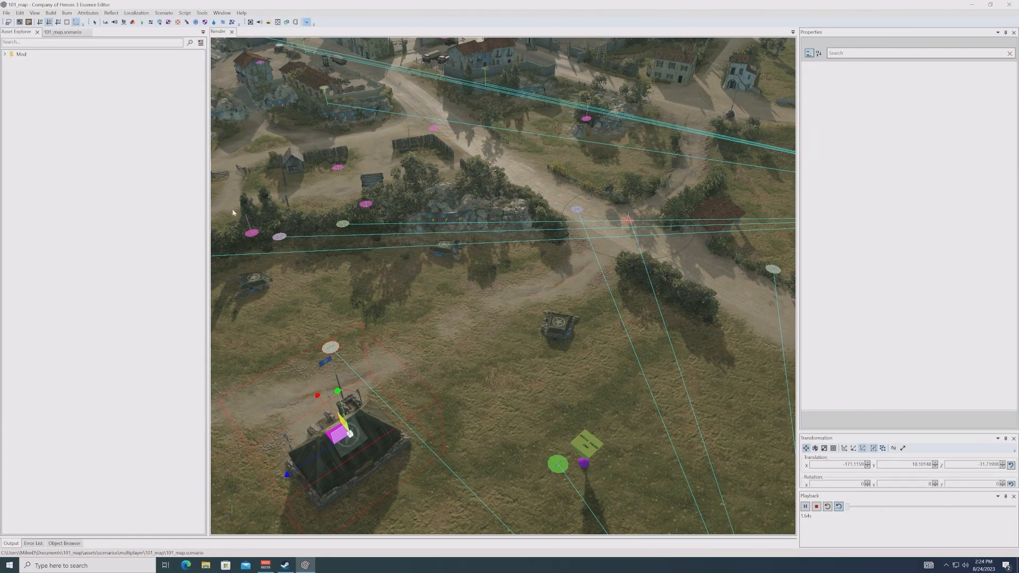
click(63, 32)
click(10, 72)
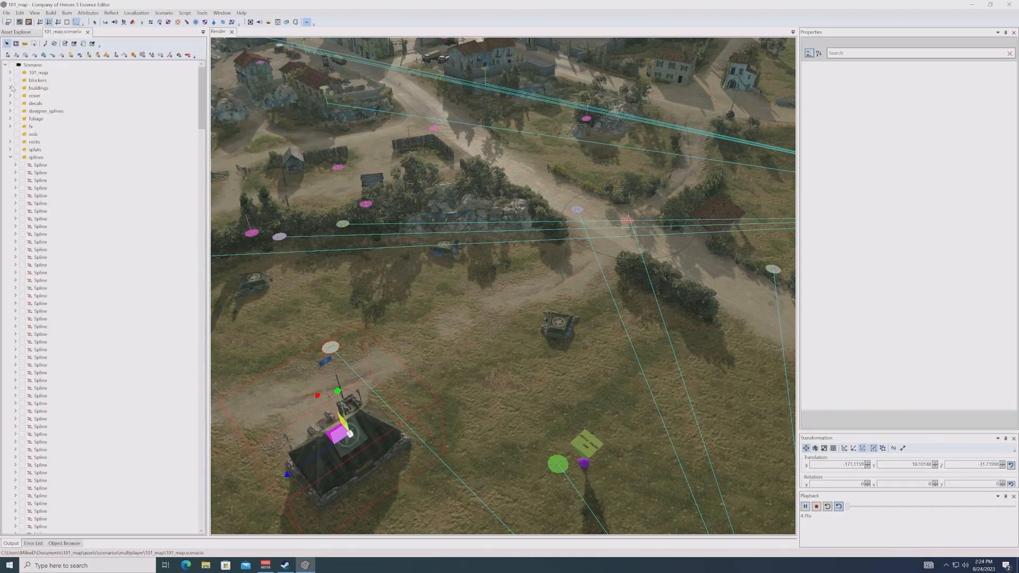
click(10, 160)
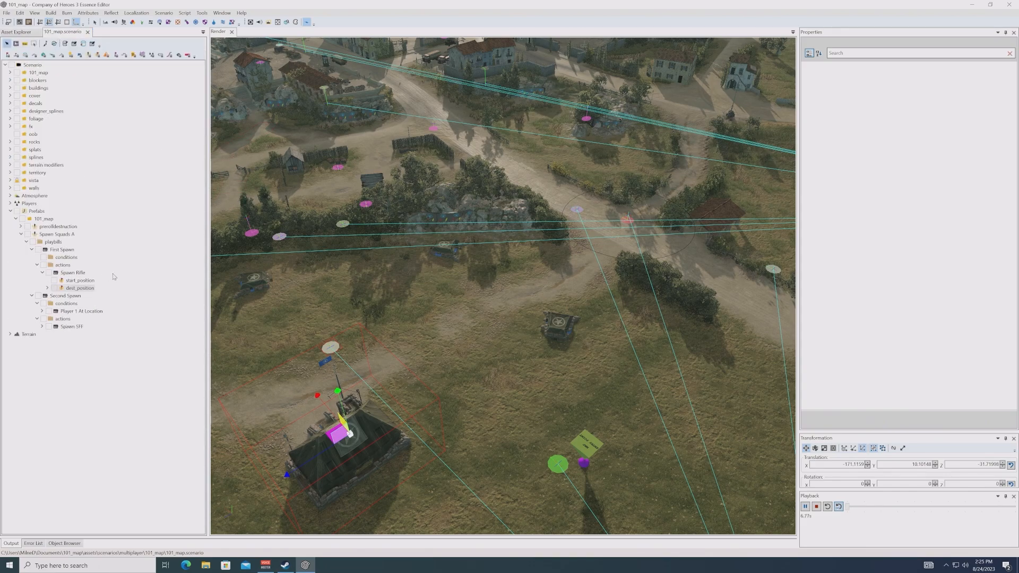
click(42, 272)
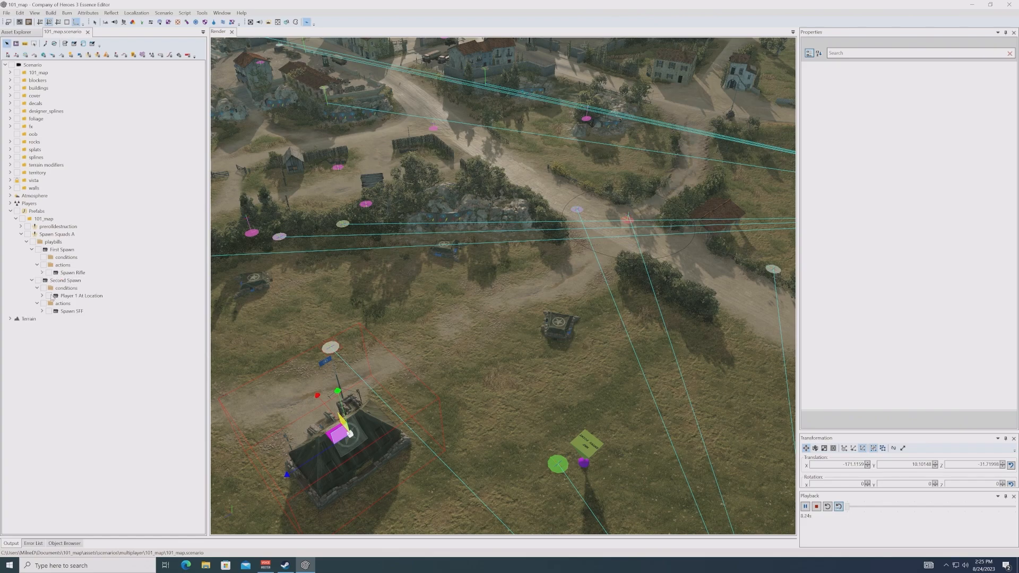
click(80, 296)
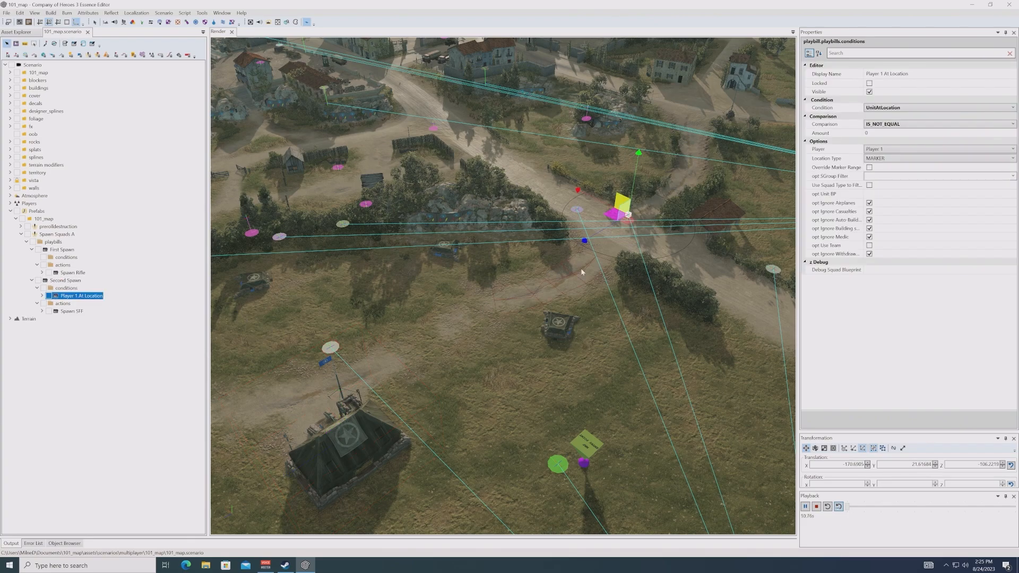
middle_drag(661, 252, 656, 307)
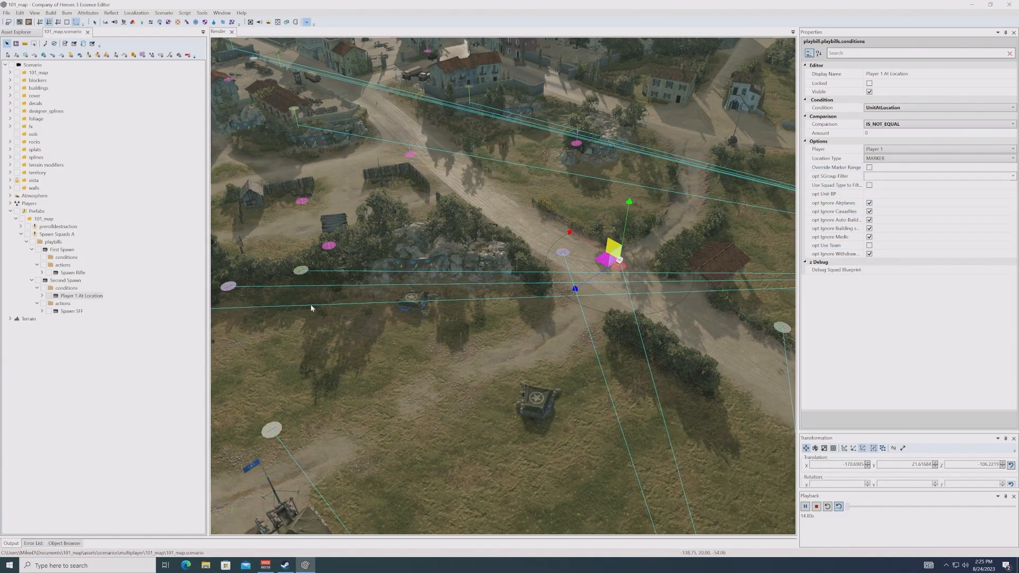
Step: Try PlayerOwner as the condition type of Player 1 At Location
click(907, 108)
click(908, 107)
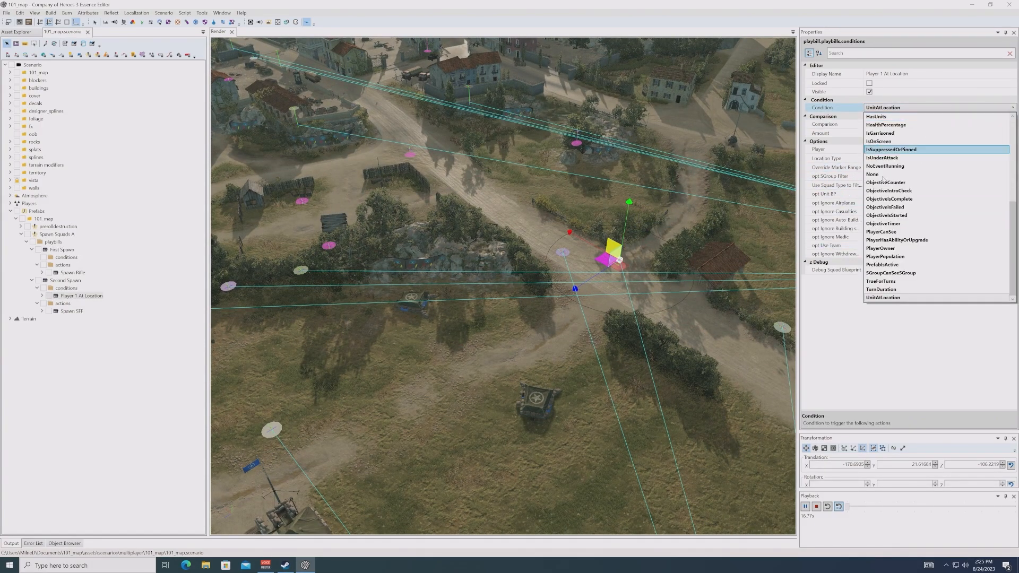
click(920, 249)
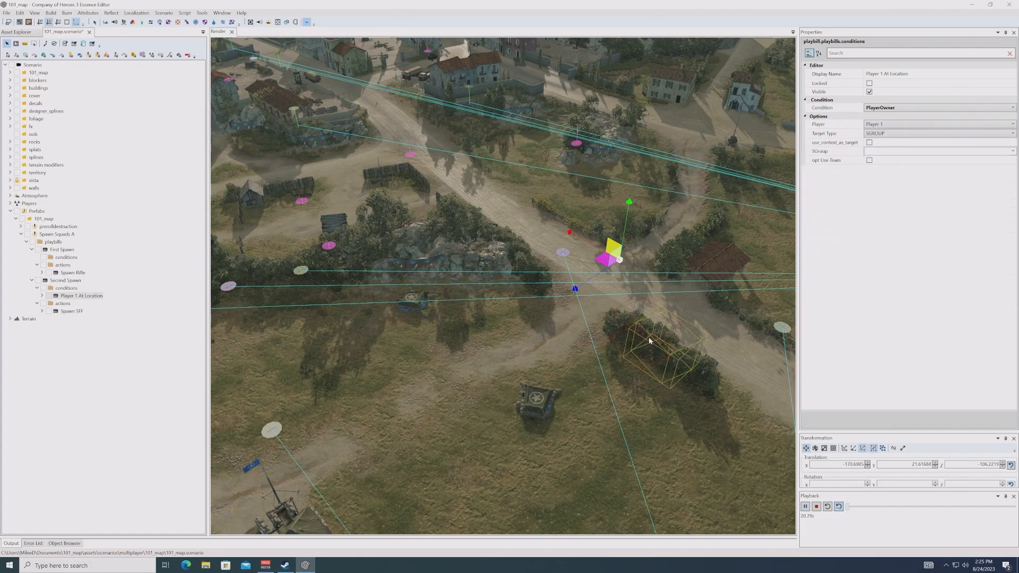
middle_drag(646, 341, 638, 311)
click(855, 135)
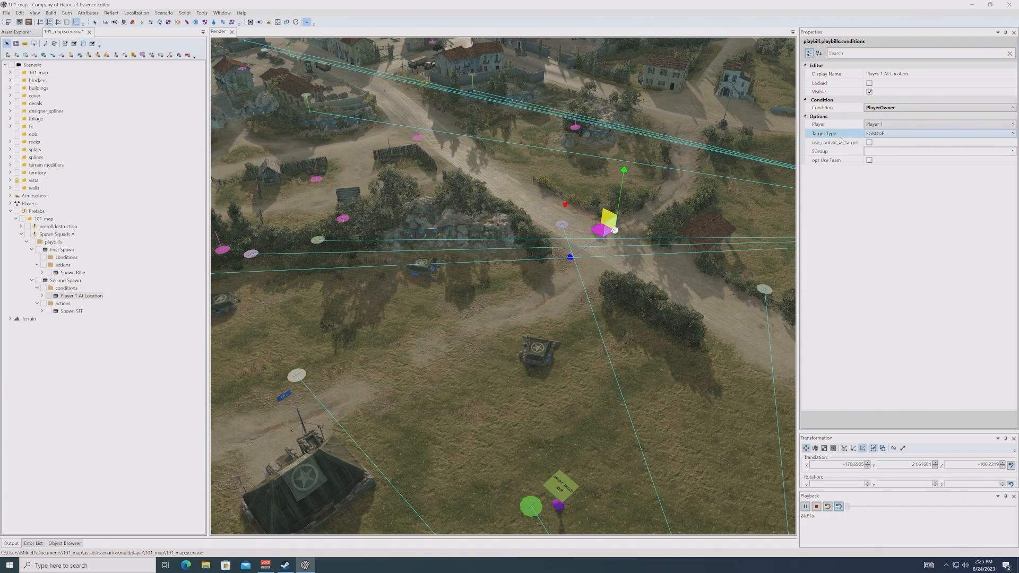
Step: Assign the squad group sg_rifle1 to the Spawn Rifle action
click(75, 273)
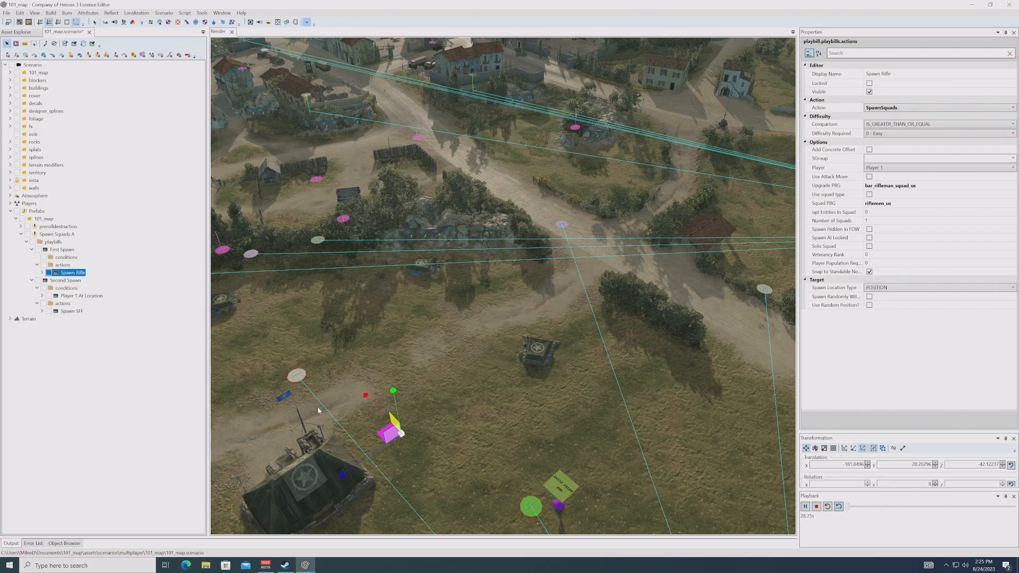
click(837, 160)
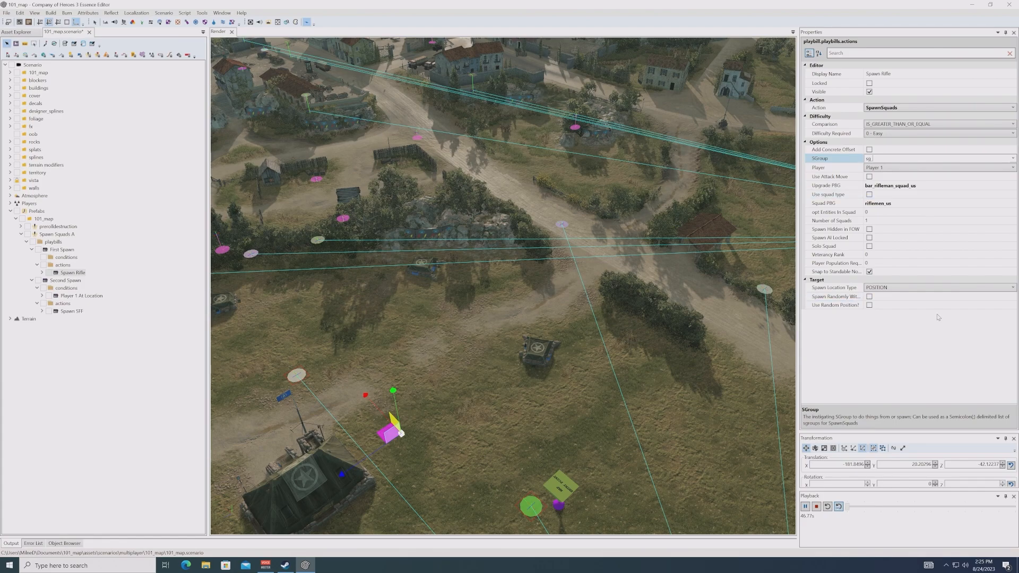
text(fle1)
Step: Assign the squad group sg_ssf1 to the Spawn SFF action
click(80, 312)
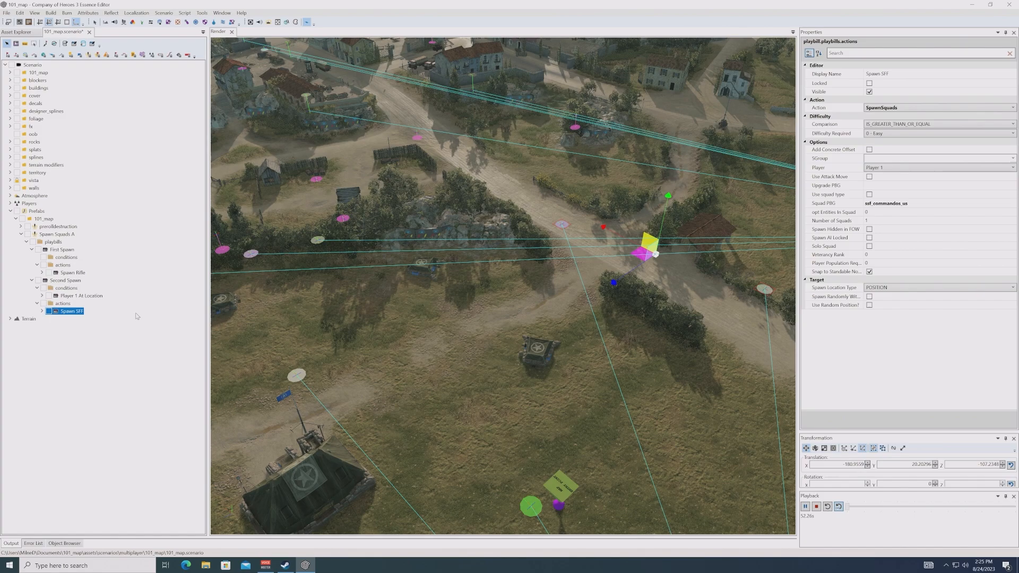
click(873, 159)
text(sg_ssf1)
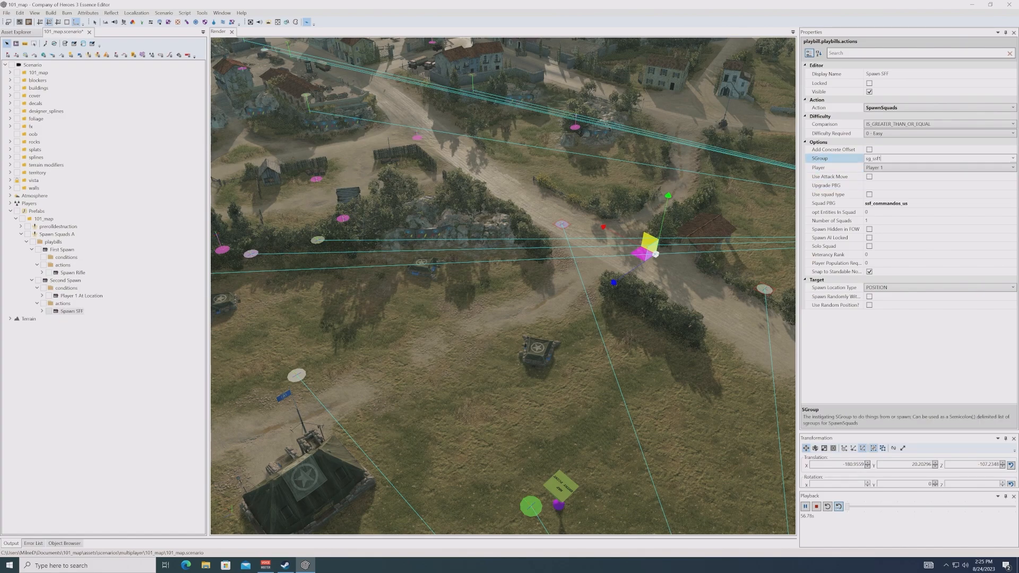
key(Return)
Step: Set the Player 1 At Location condition to UnitAtLocation and filter it to the squad group sg_rifle1
click(80, 272)
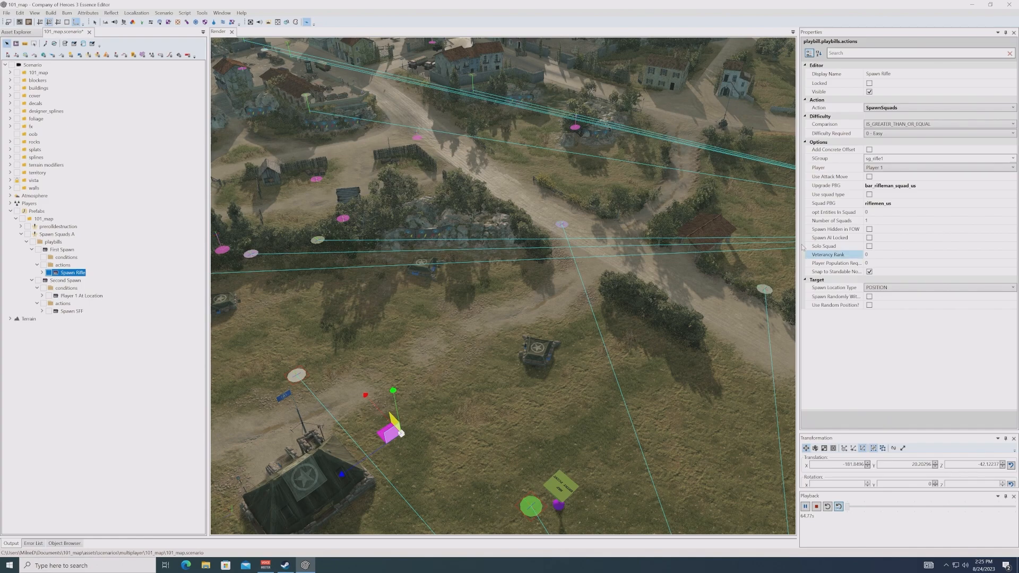
click(81, 296)
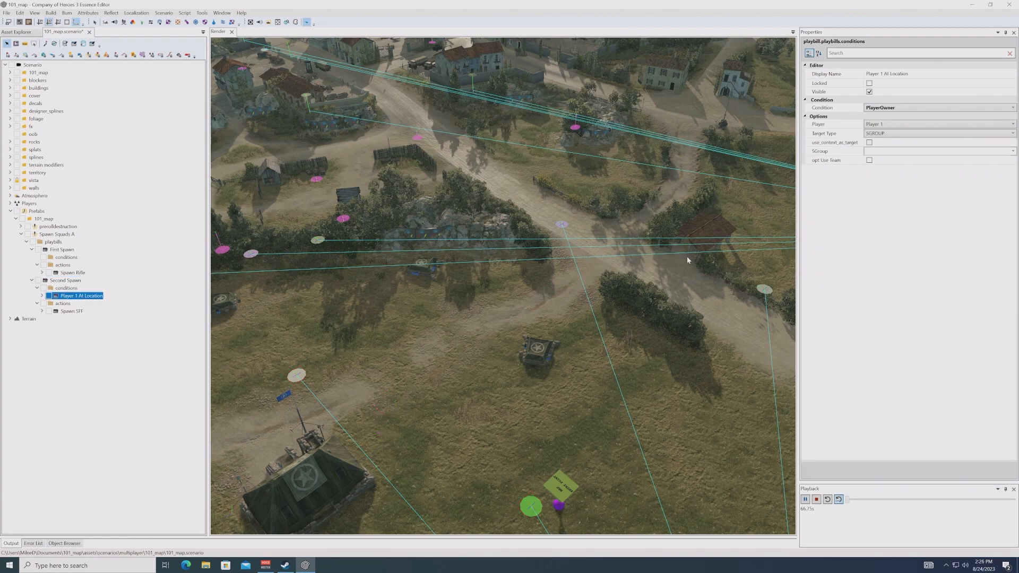
click(881, 109)
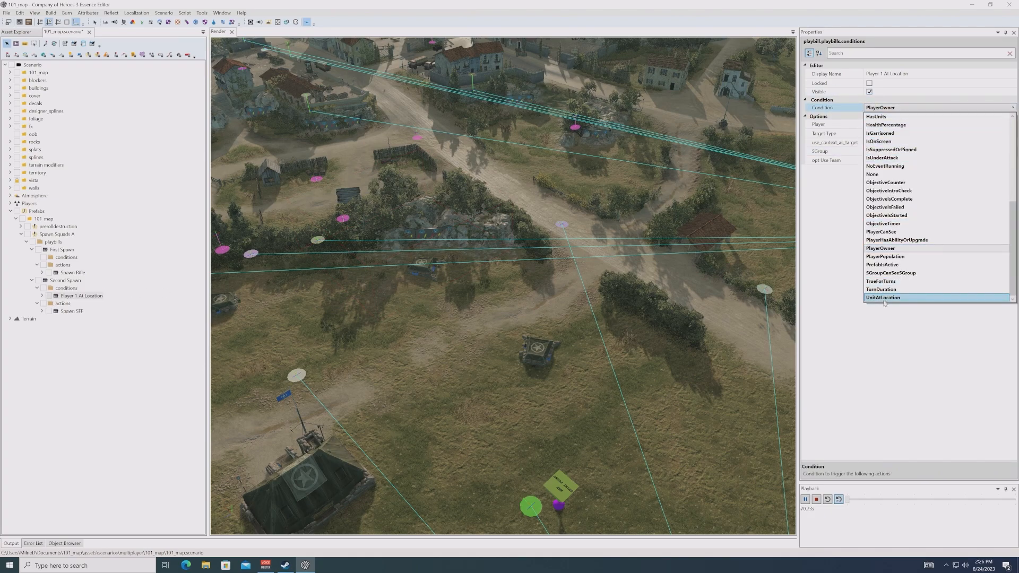
click(885, 299)
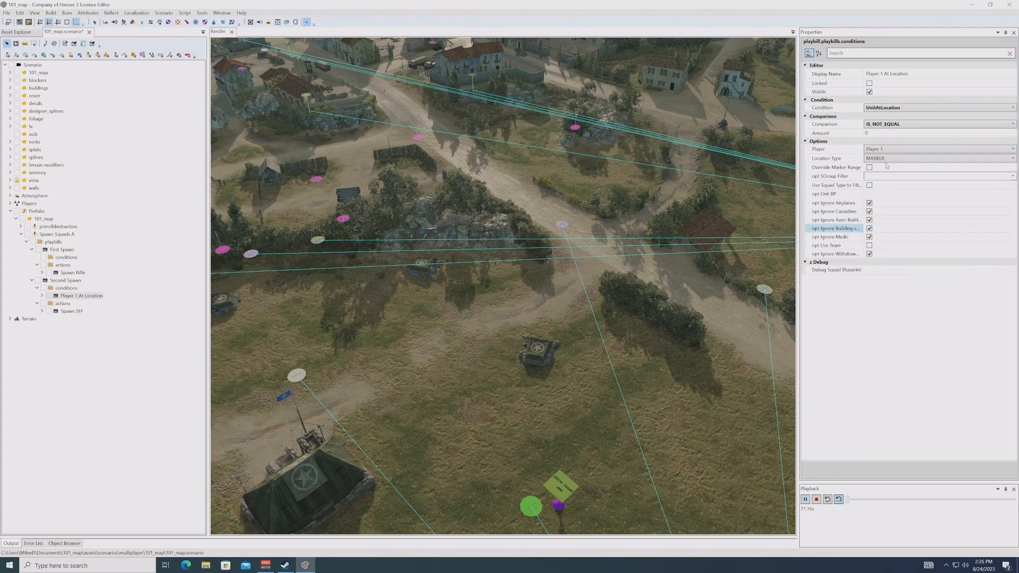
click(837, 179)
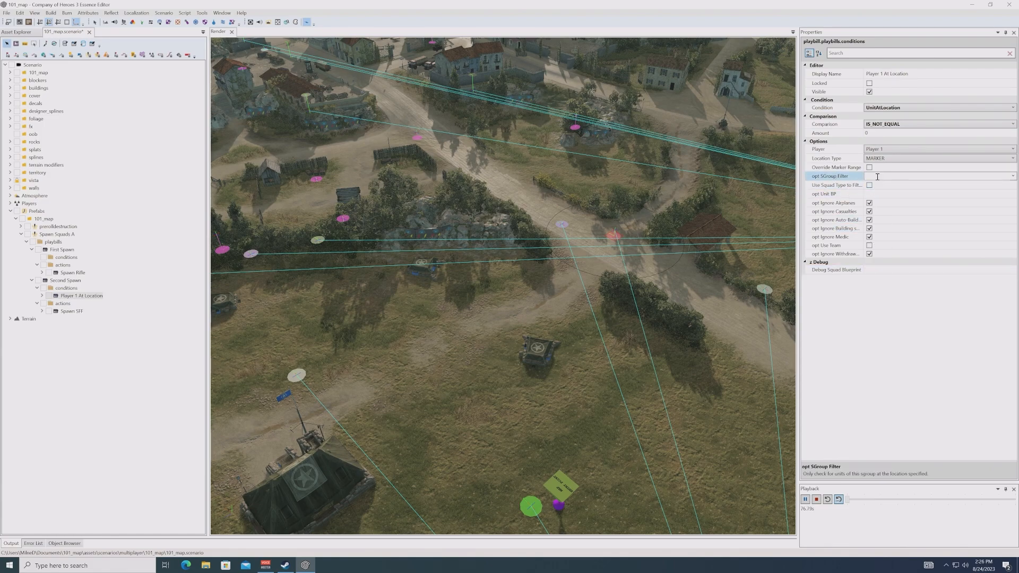
text(sg_rifle1)
Step: Check the Spawn Rifle action's position markers and squad group against the Player 1 At Location condition
middle_drag(602, 288, 479, 330)
click(396, 333)
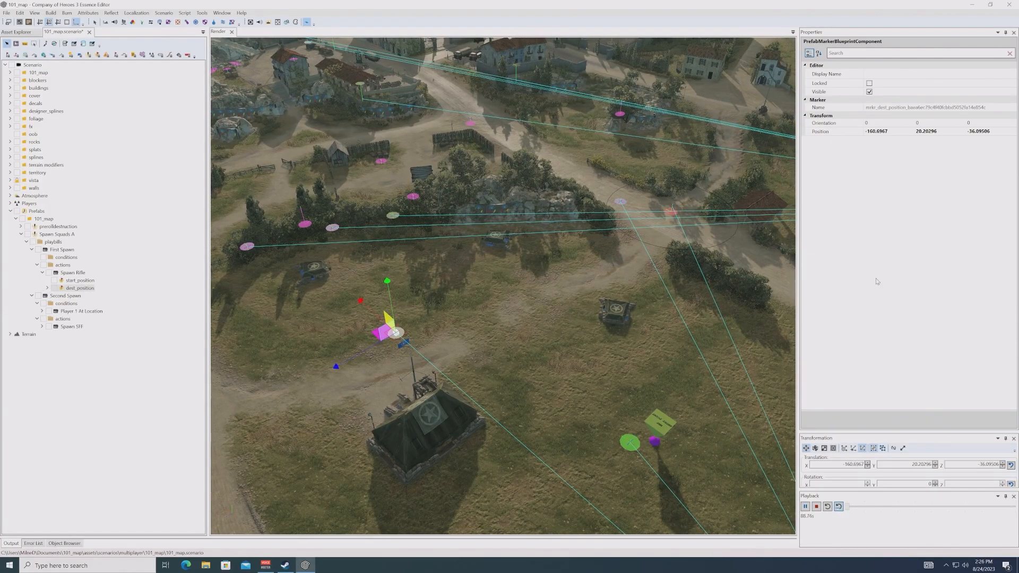
click(76, 281)
click(73, 273)
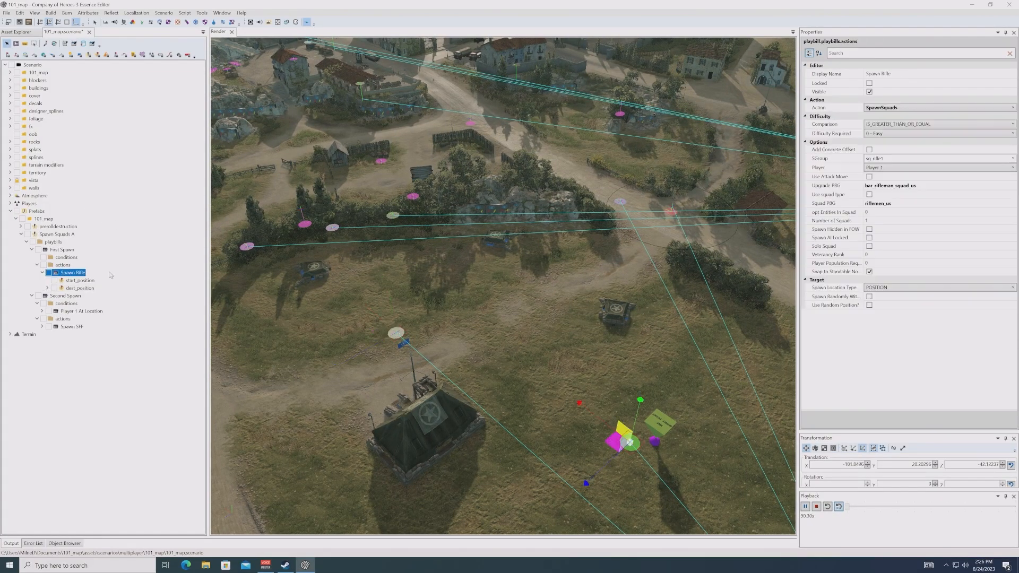
click(903, 170)
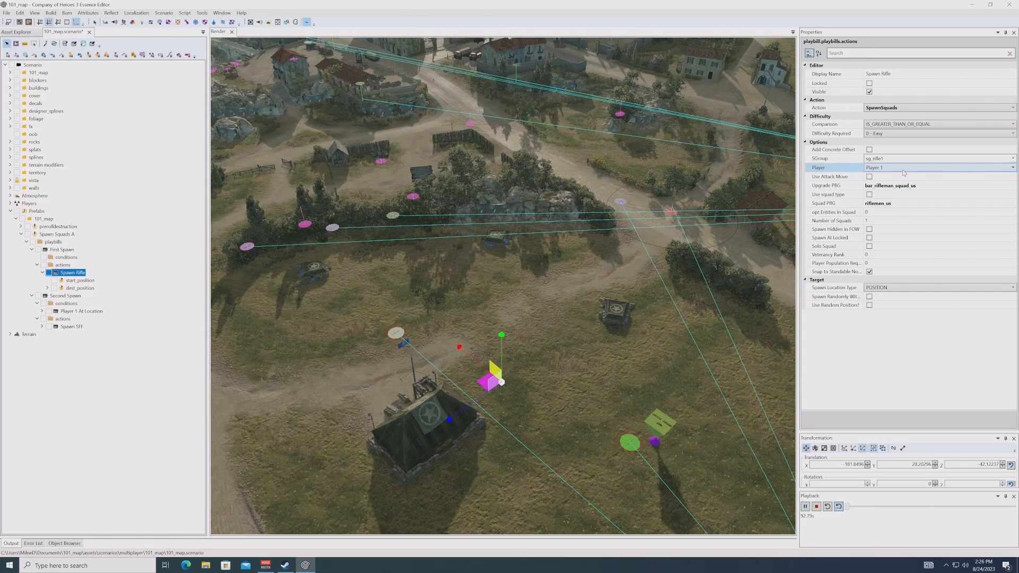
click(43, 272)
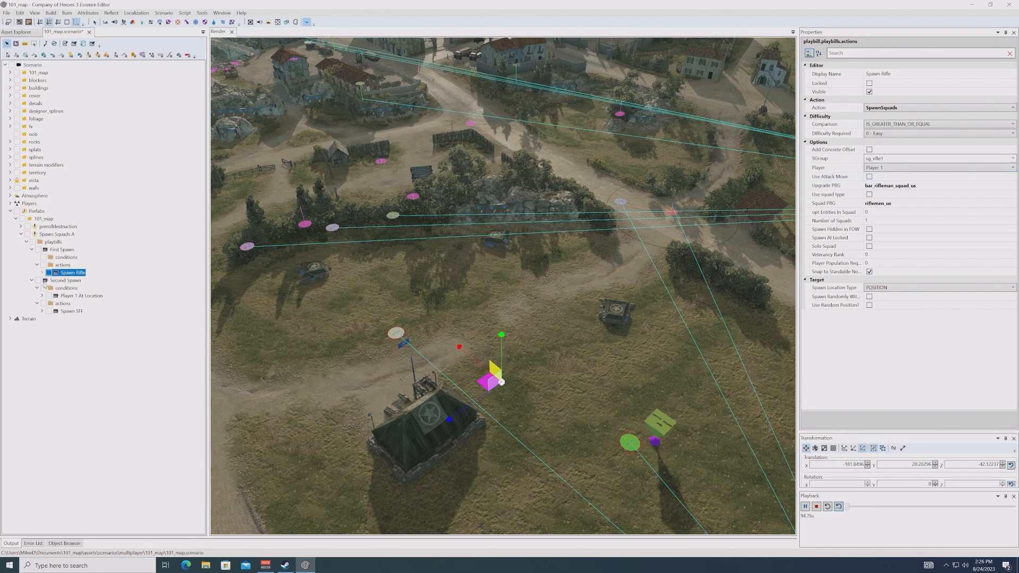
click(80, 296)
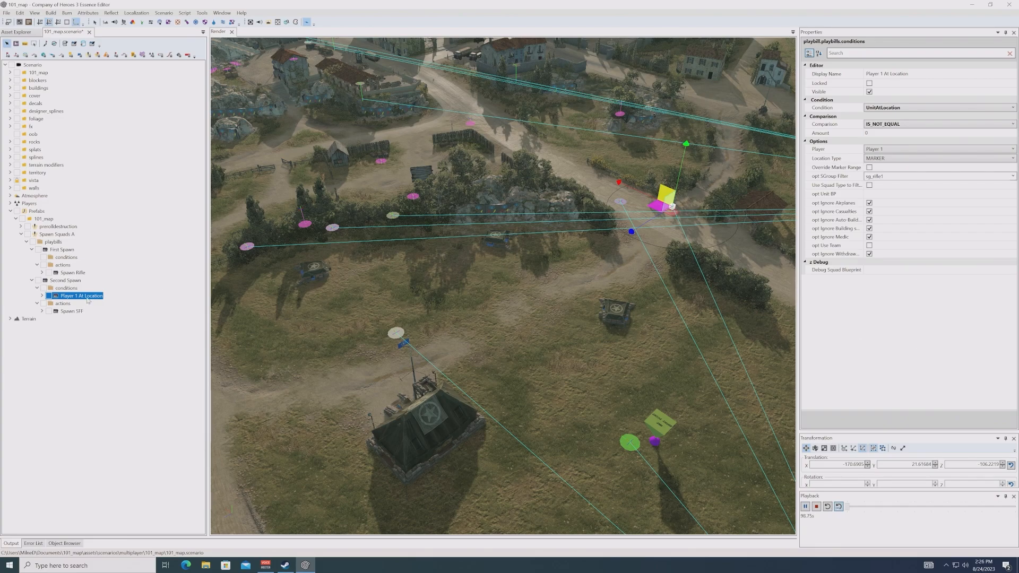
Step: Change the Player 1 At Location condition to PlayerOwner with the target type EGROUP, and check which entity groups are available
click(902, 108)
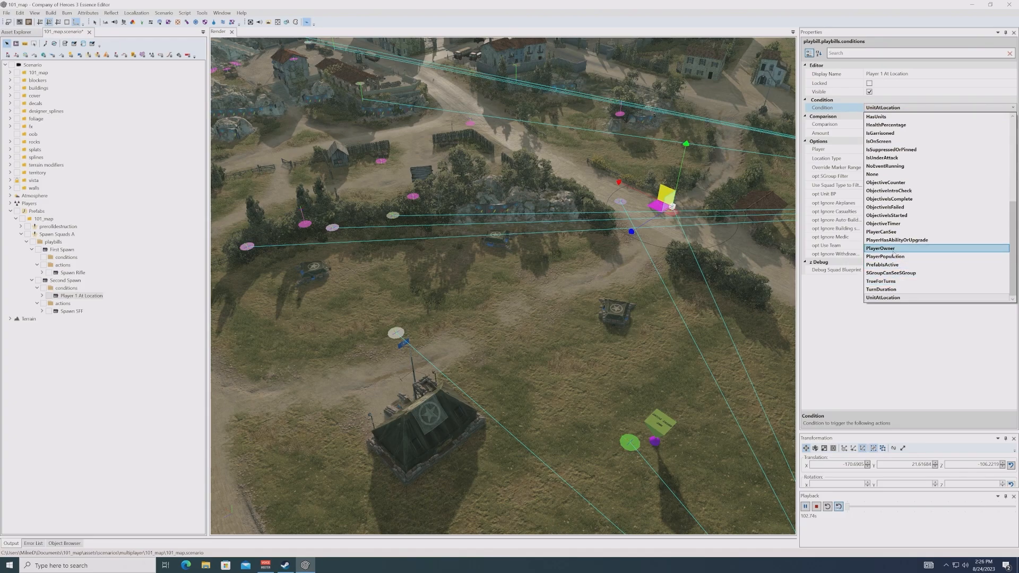
click(897, 248)
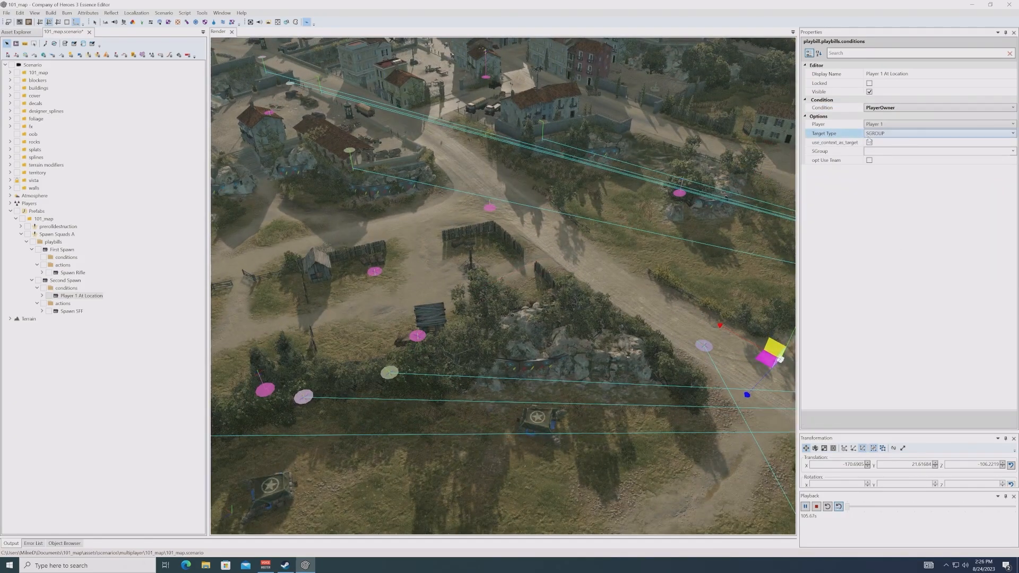
click(873, 134)
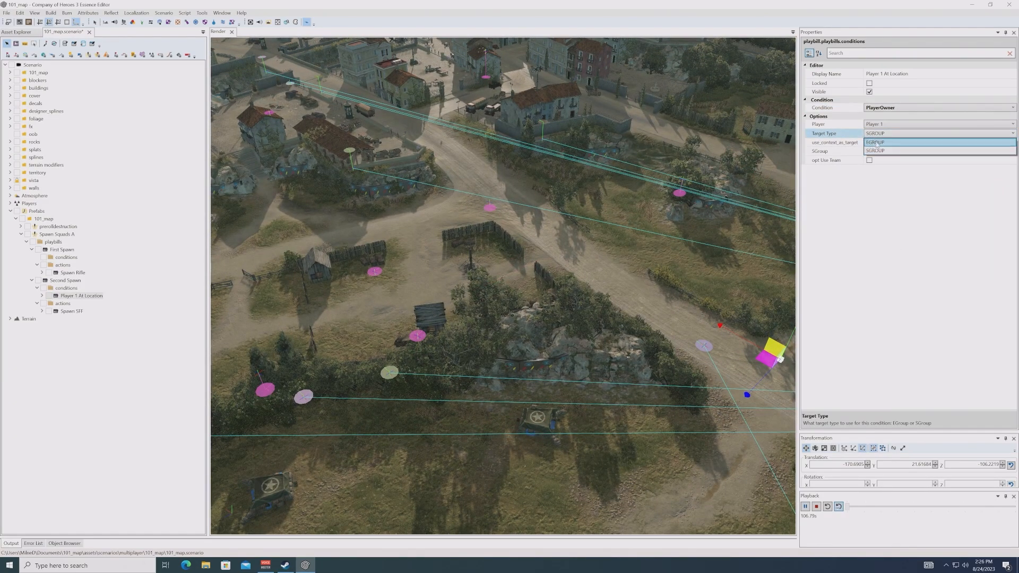
click(876, 143)
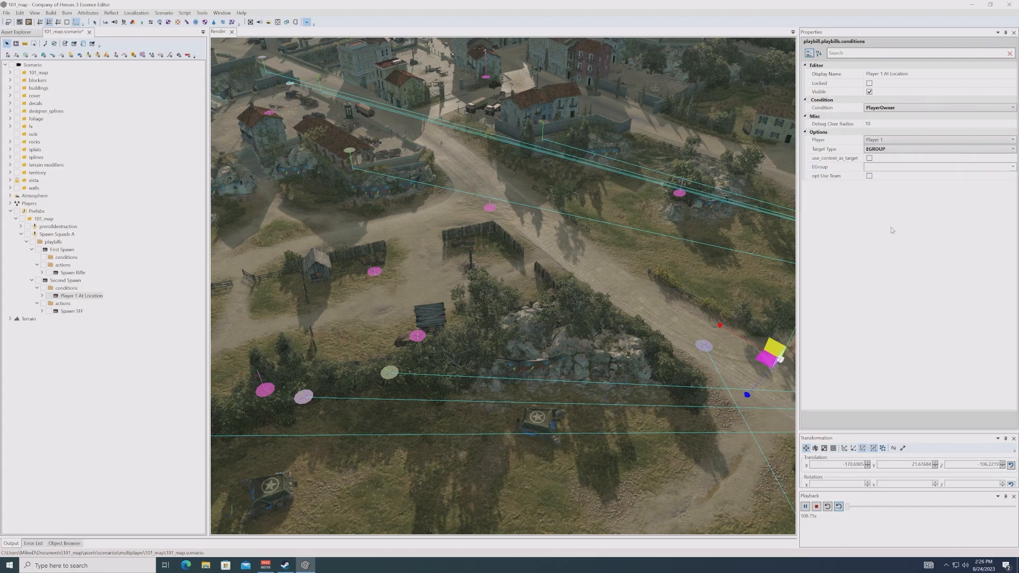
click(952, 175)
click(962, 166)
click(1012, 167)
click(891, 279)
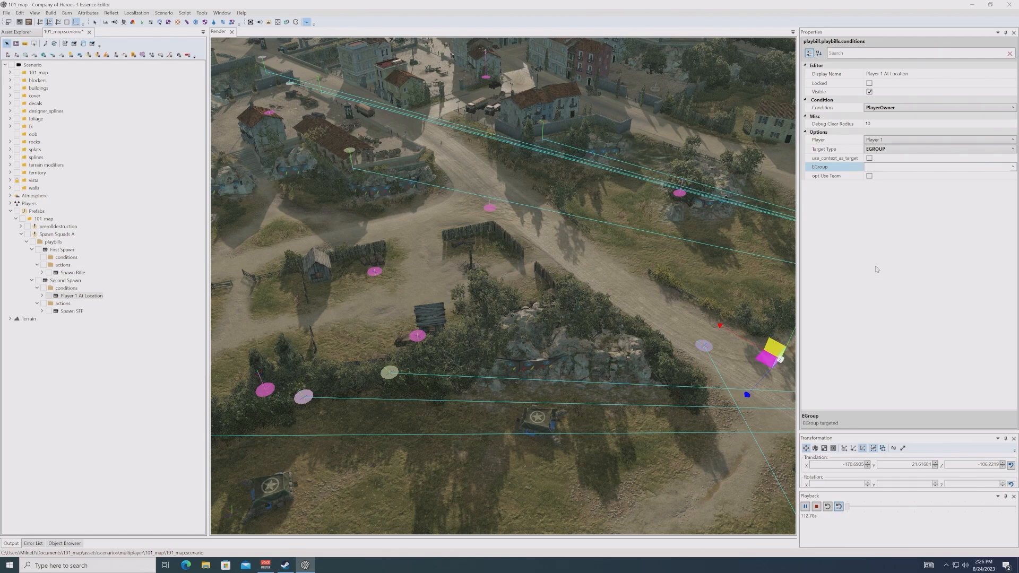
Step: Assign the group name eg_StrategicPoint to the territory_strategic_point inside the fenced corner by the road
click(471, 266)
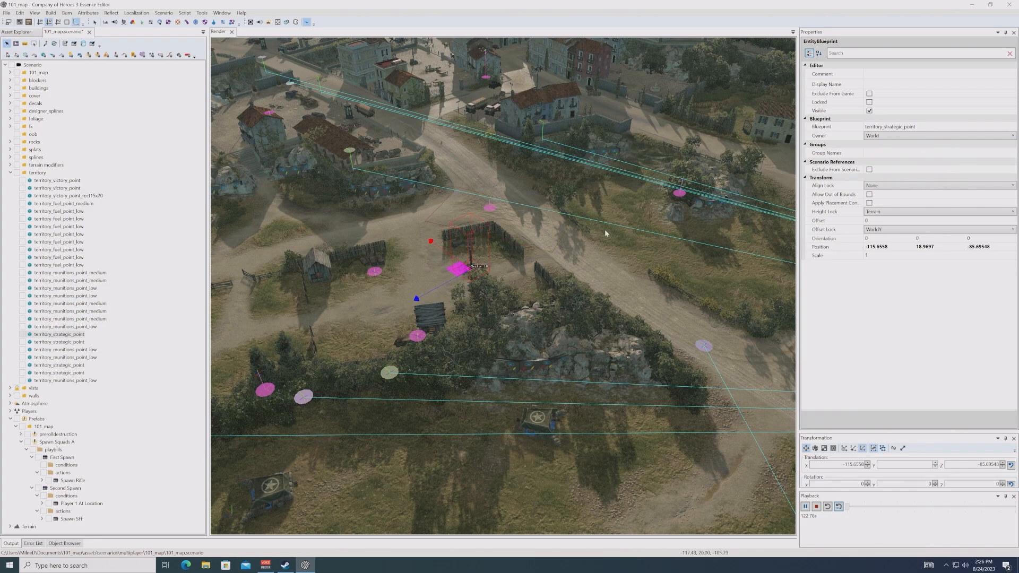
click(868, 154)
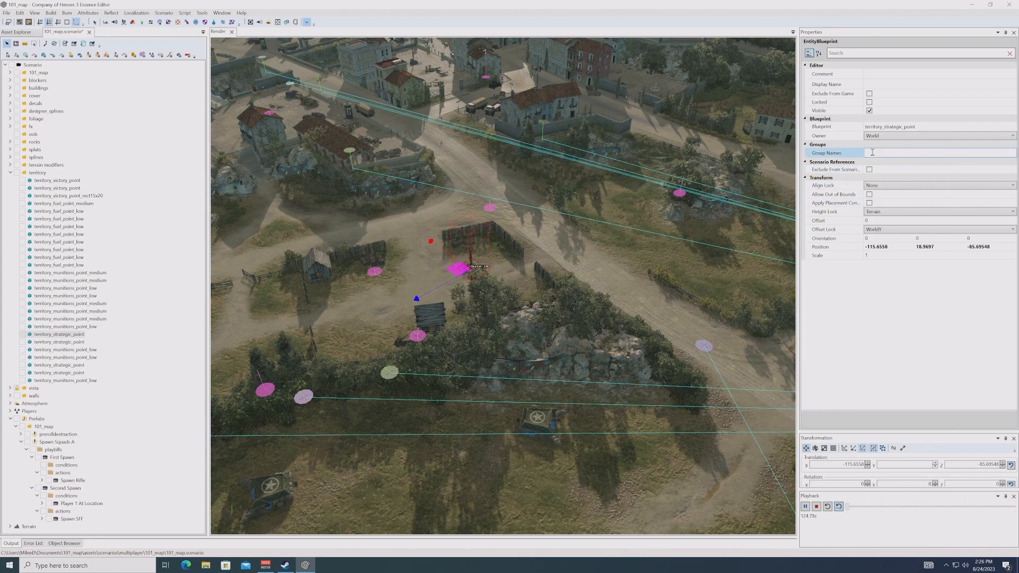
text(eg_Strategic)
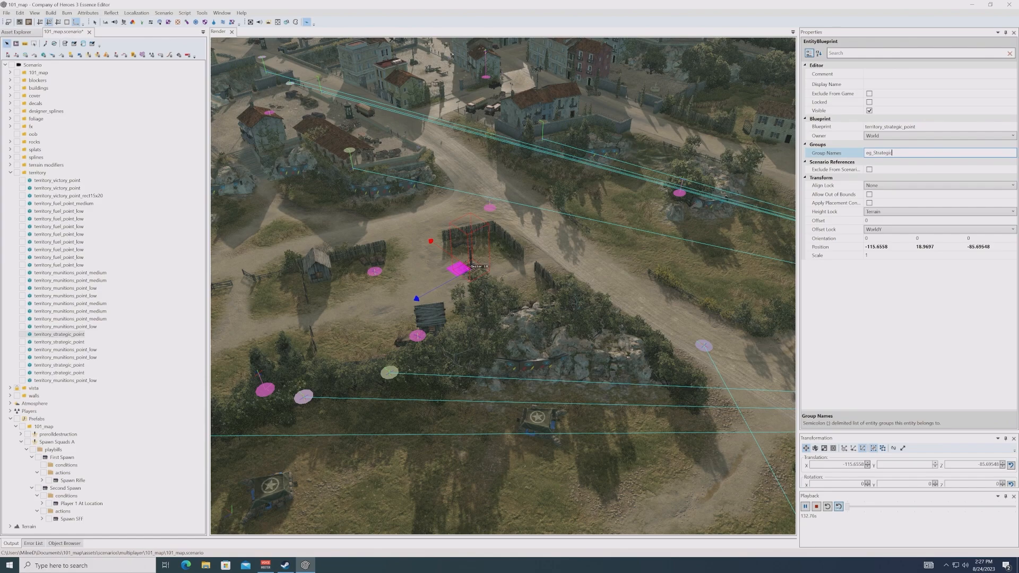
text(Point)
click(874, 321)
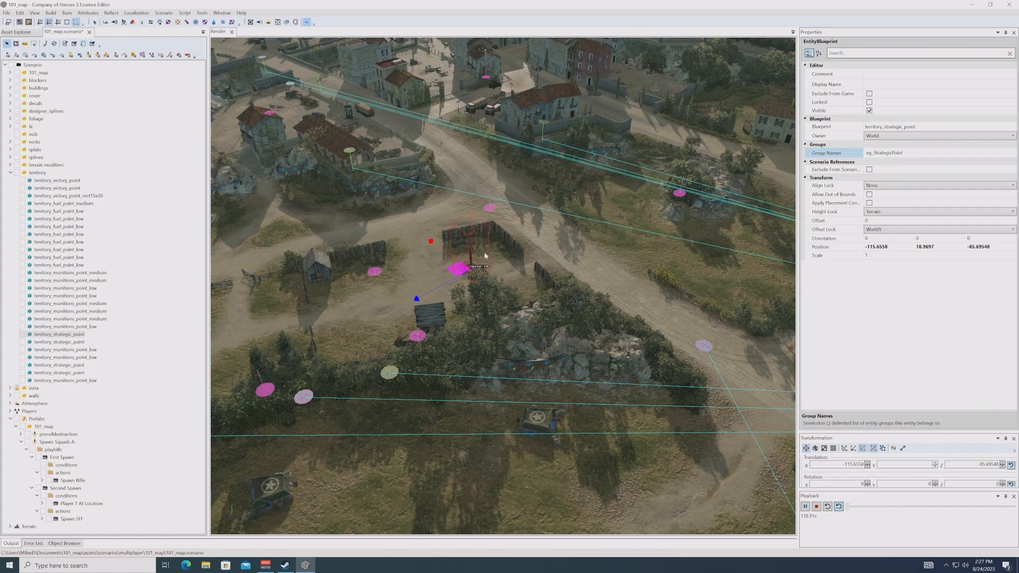
Step: Target the Player 1 At Location condition at the entity group eg_StrategicPoint
click(93, 505)
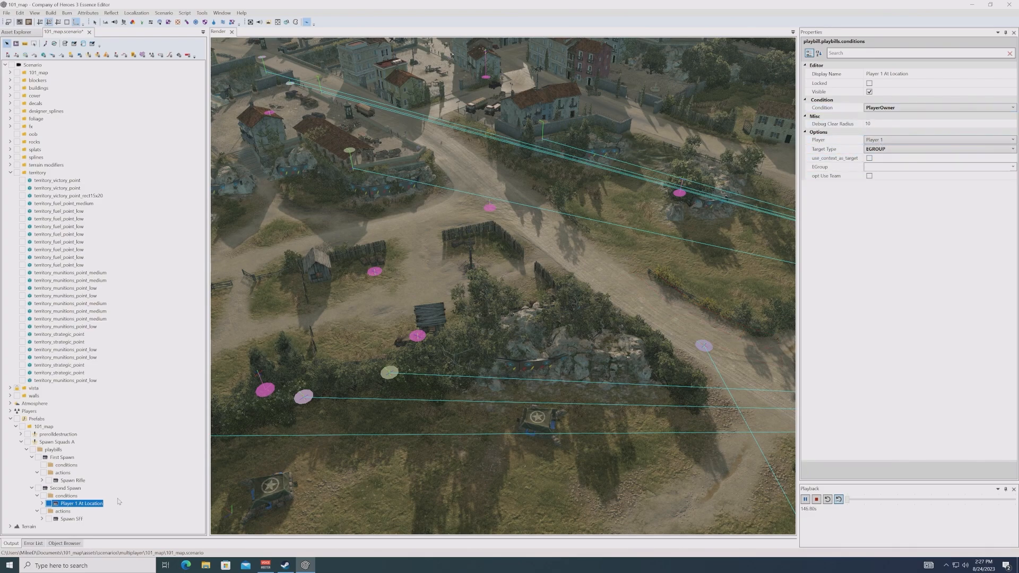
click(10, 173)
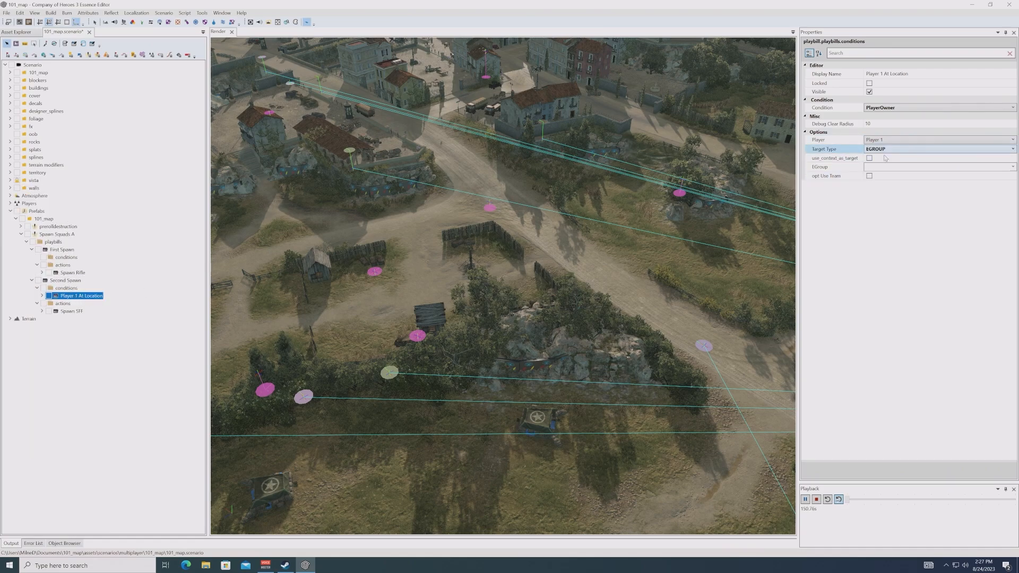
click(1004, 165)
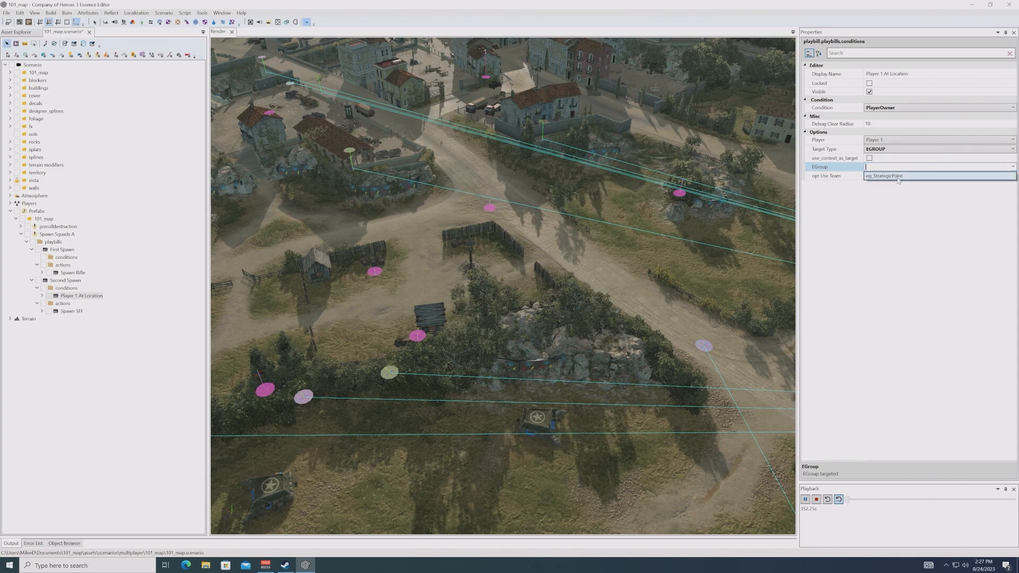
click(892, 175)
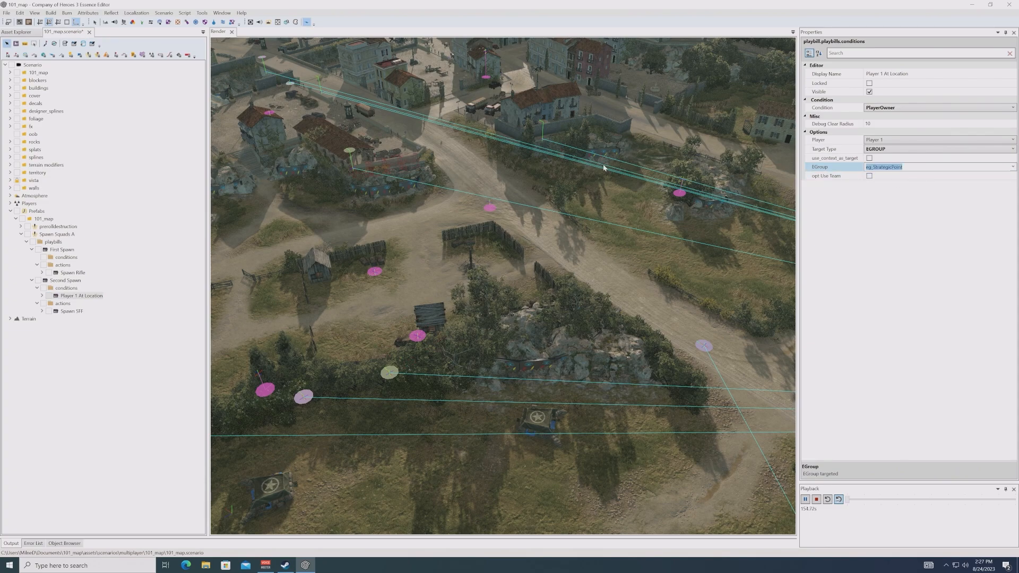
click(1014, 167)
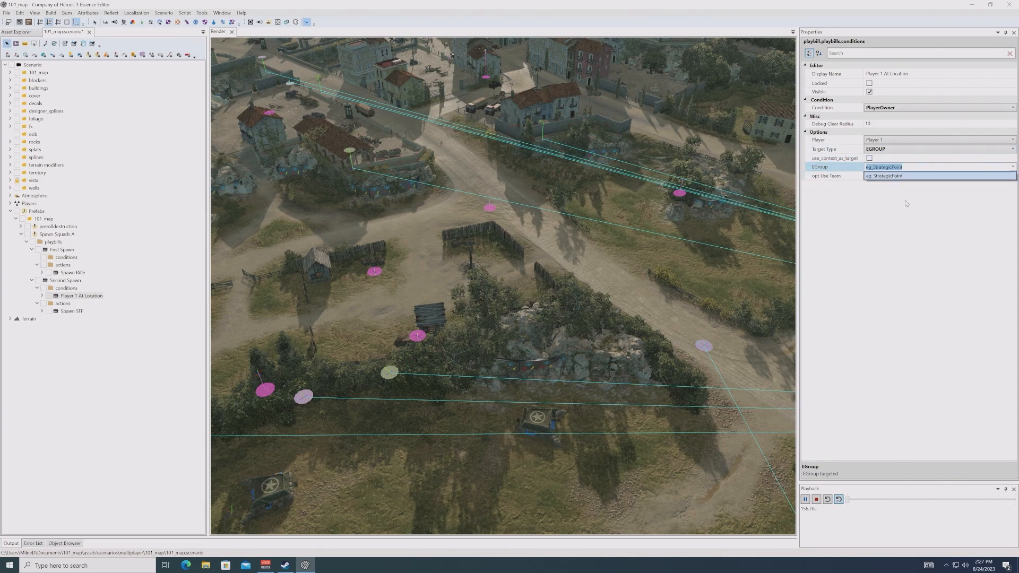
click(889, 175)
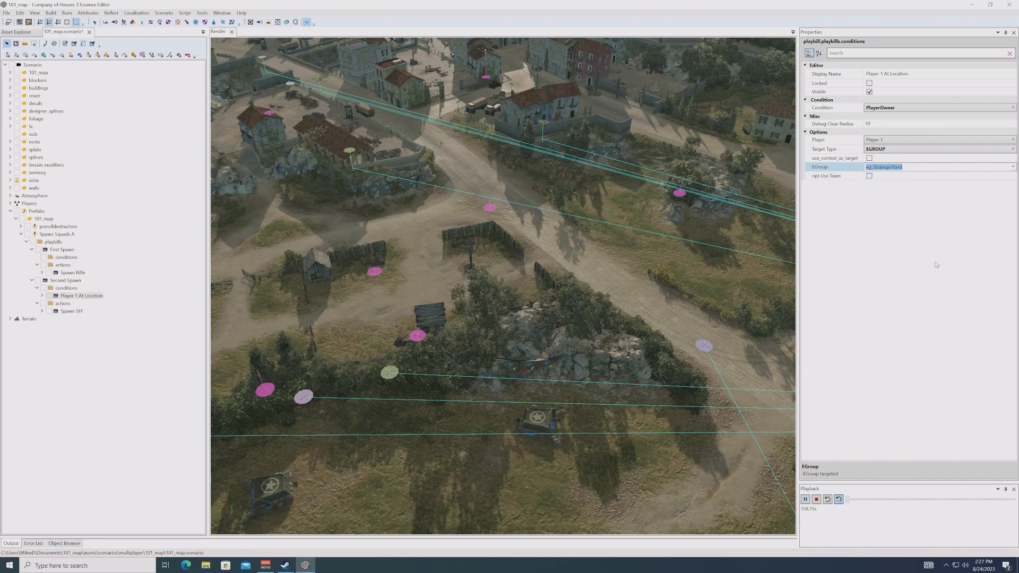
click(888, 228)
Step: Review the two spawn actions, build the 101_map scenario, and start a test match on it in Company of Heroes 3
click(71, 311)
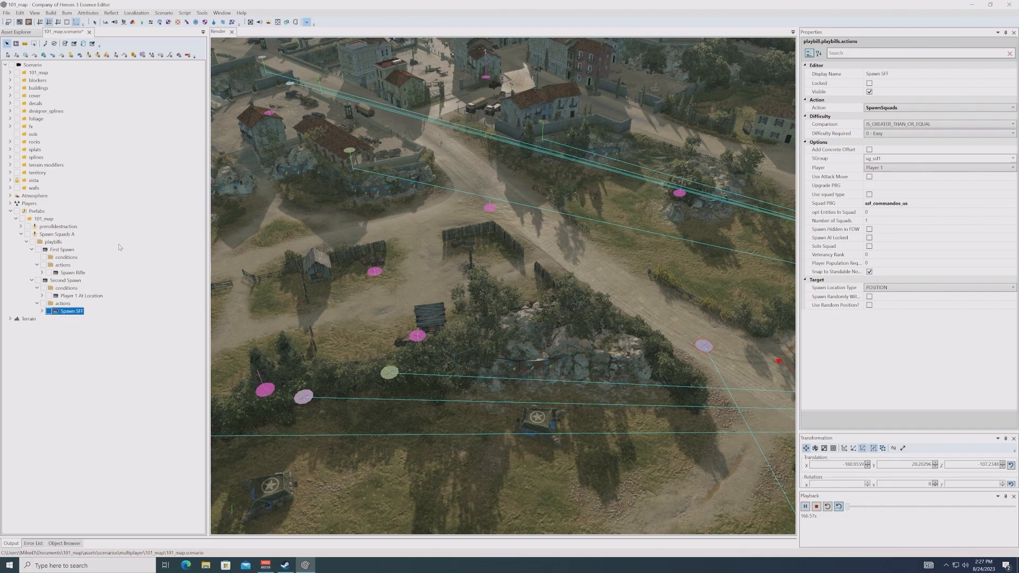
click(69, 274)
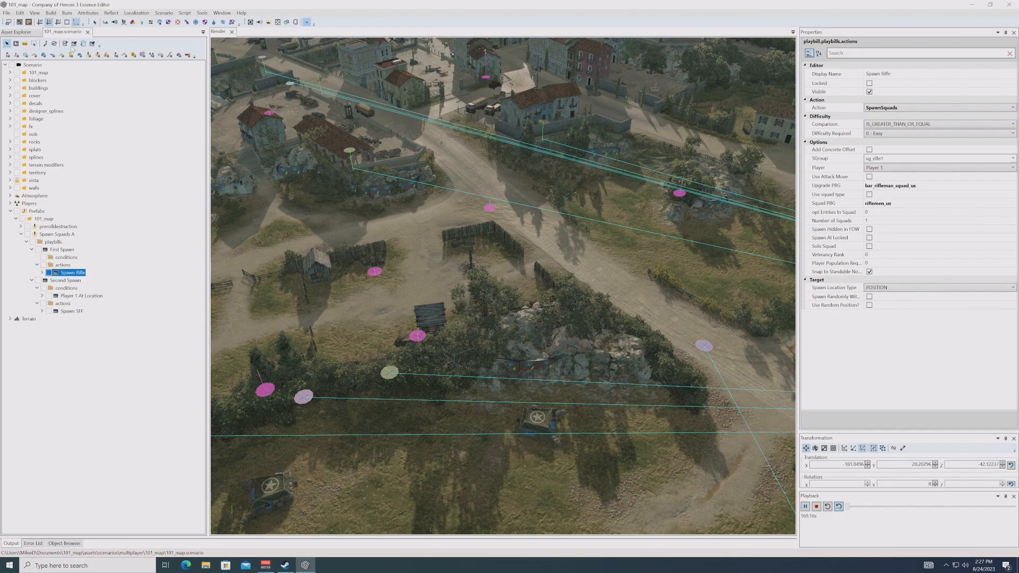
click(51, 13)
click(59, 22)
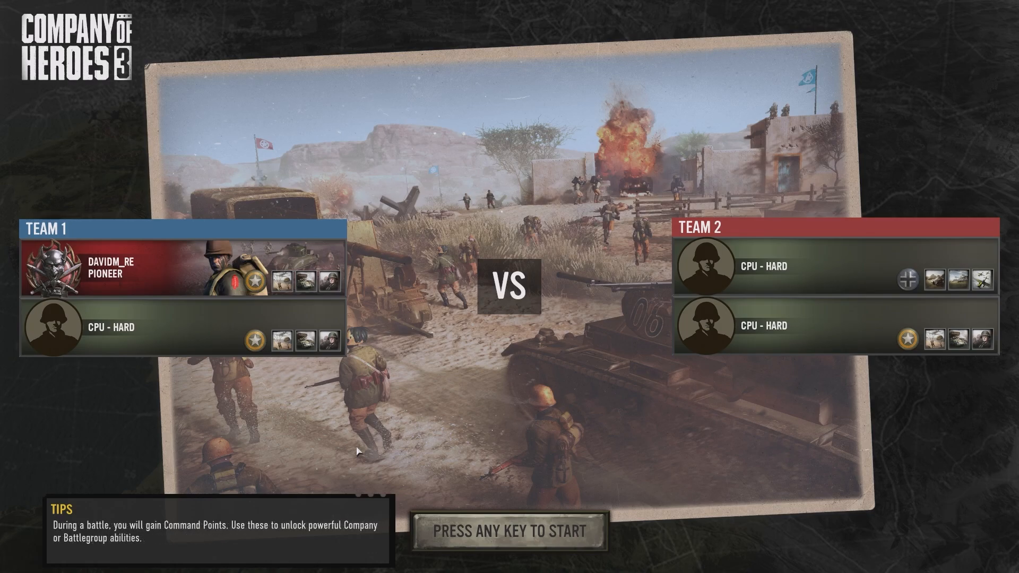
click(494, 532)
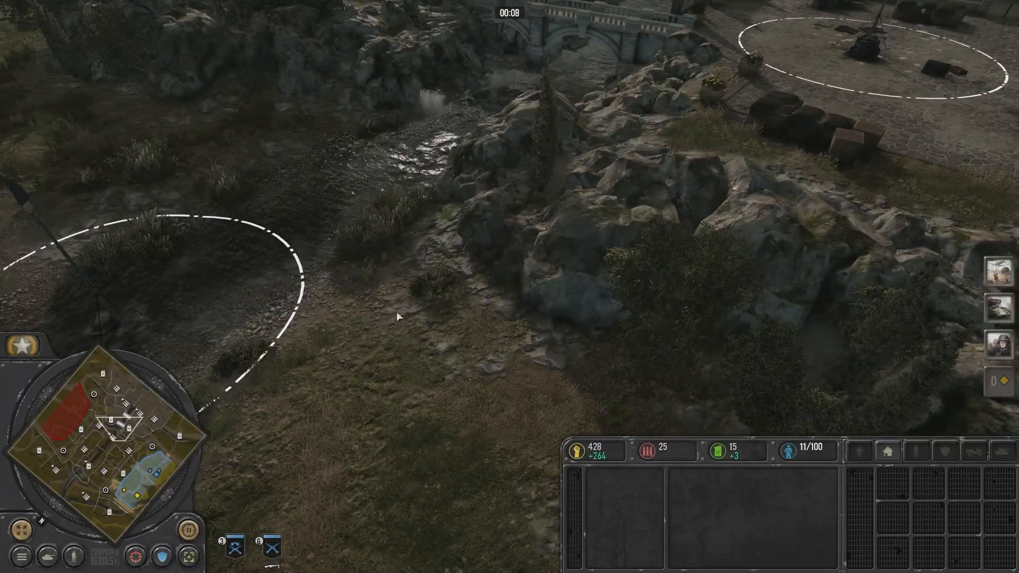
Step: Select all squads at the headquarters and send them to capture the fenced strategic point
click(151, 471)
middle_drag(743, 212, 494, 350)
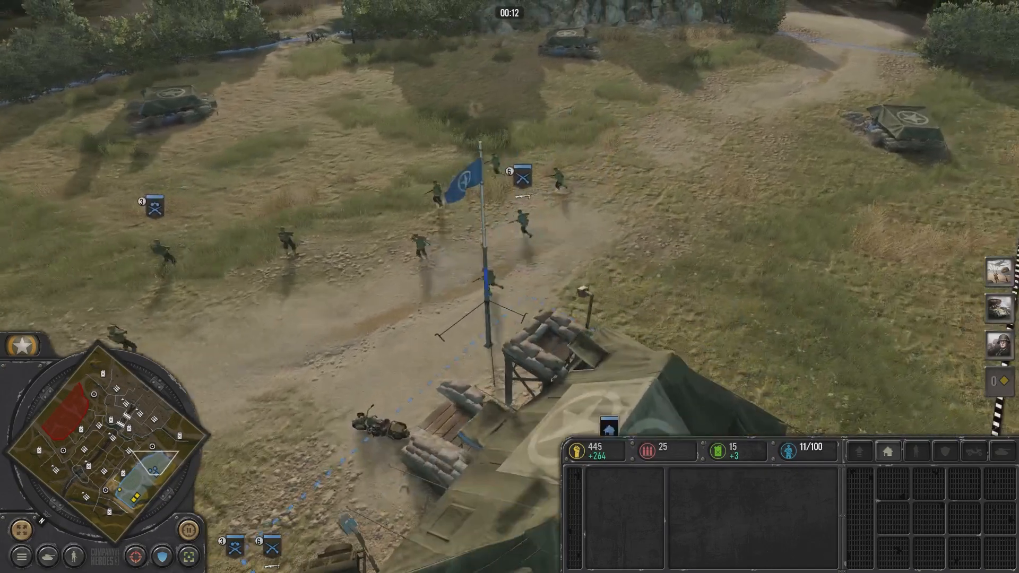
middle_drag(595, 201, 559, 209)
scroll(559, 209, down, 1)
key(ctrl+a)
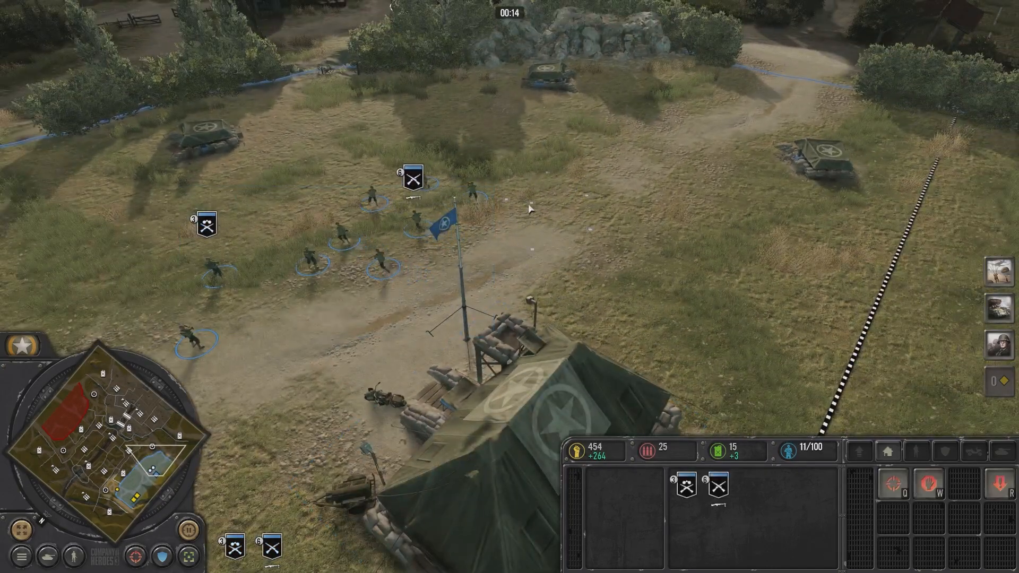
middle_drag(488, 153, 523, 425)
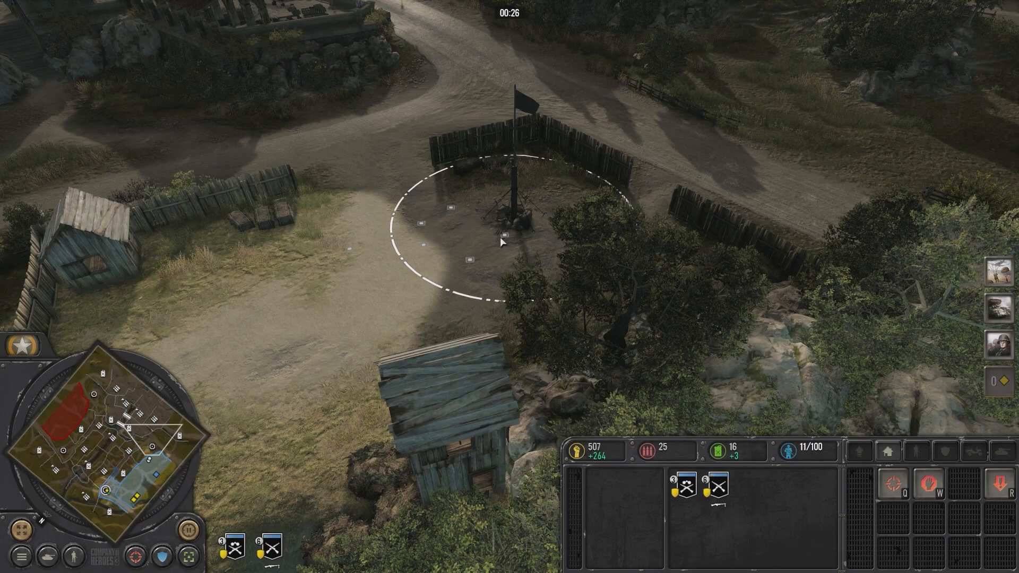
right_click(498, 247)
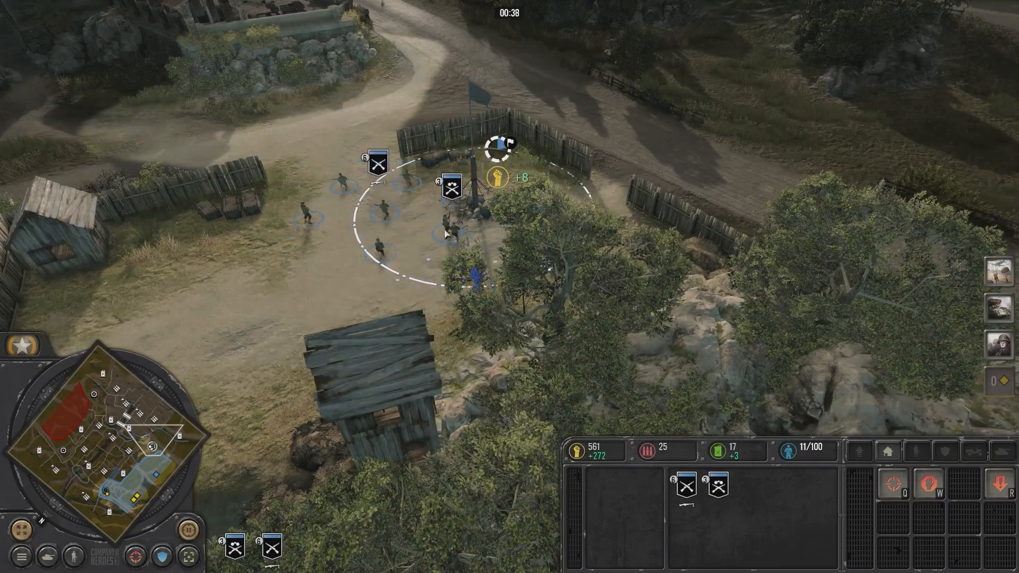
Step: Check the commando spawn area while the strategic point is captured, and move both squads toward the fence inside its circle
middle_drag(689, 334, 693, 340)
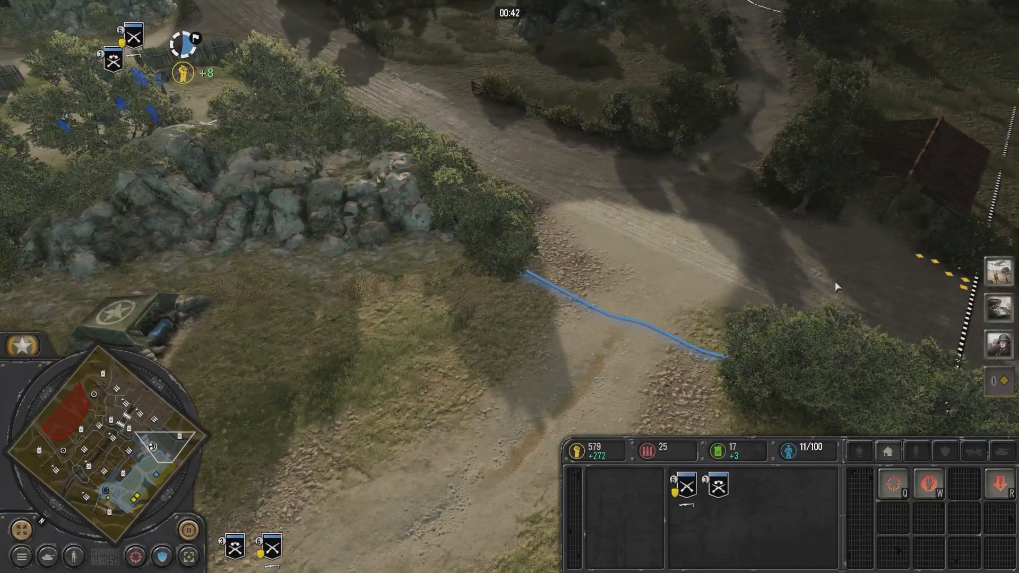
right_click(450, 319)
middle_drag(501, 332, 329, 289)
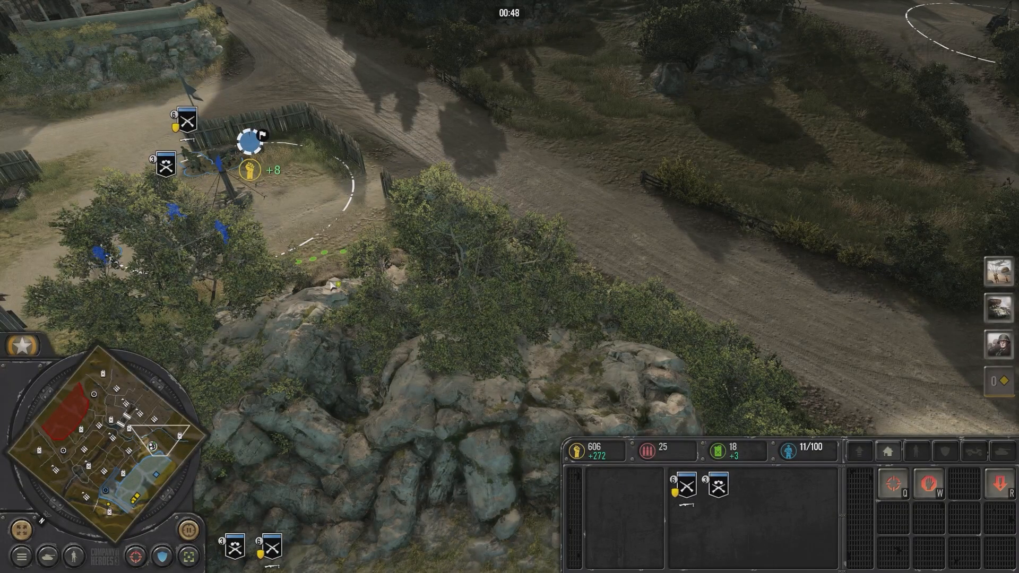
middle_drag(483, 298, 406, 228)
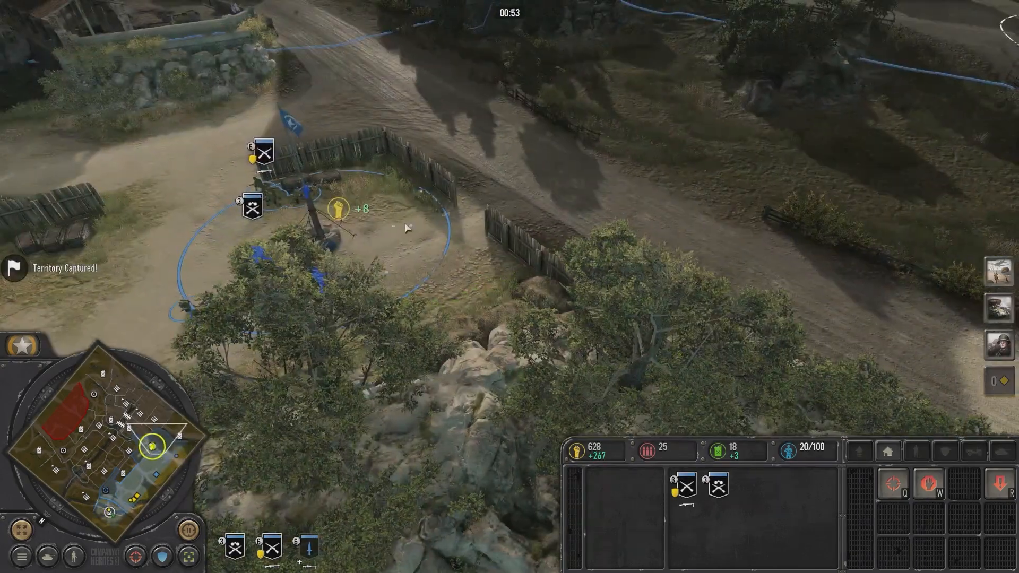
right_click(411, 229)
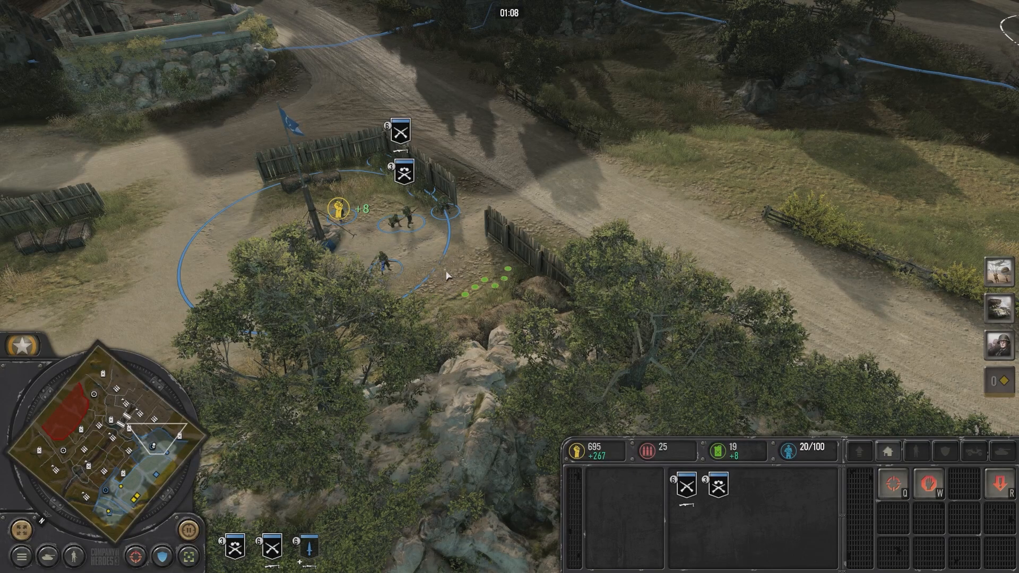
Step: Select the SSF Commando Squad on the road and send it to the captured strategic point
middle_drag(543, 299, 526, 234)
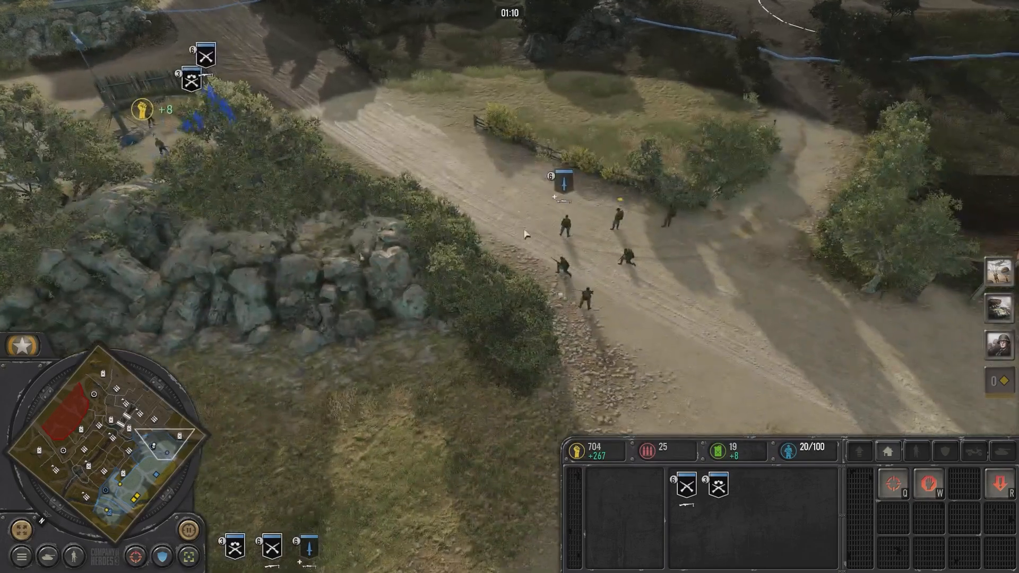
click(563, 183)
middle_drag(423, 250, 407, 255)
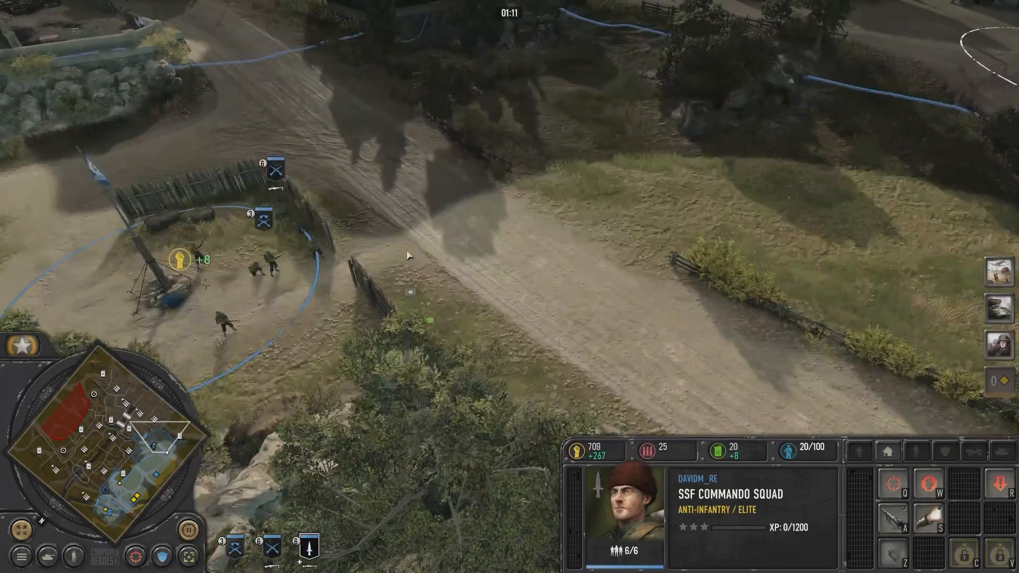
right_click(314, 268)
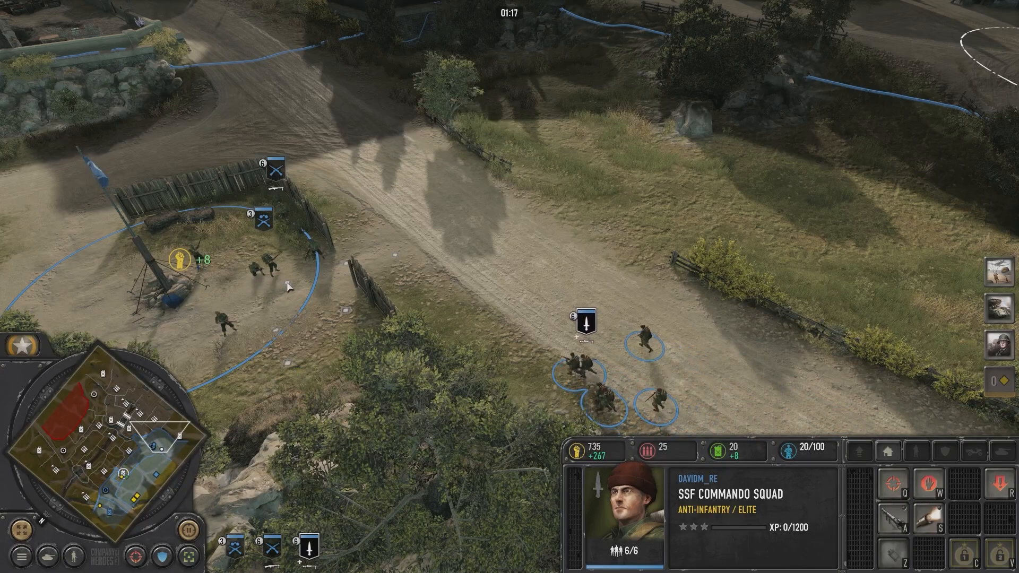
Step: Select all three squads together and inspect the captured strategic point and the road where the commandos spawn
scroll(287, 281, down, 1)
drag(229, 156, 573, 353)
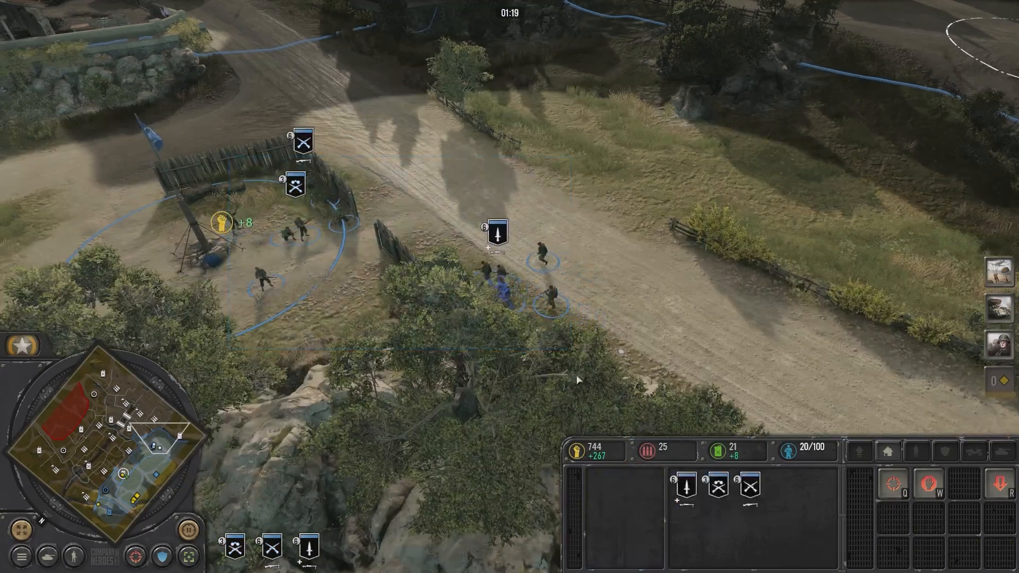
scroll(531, 378, up, 3)
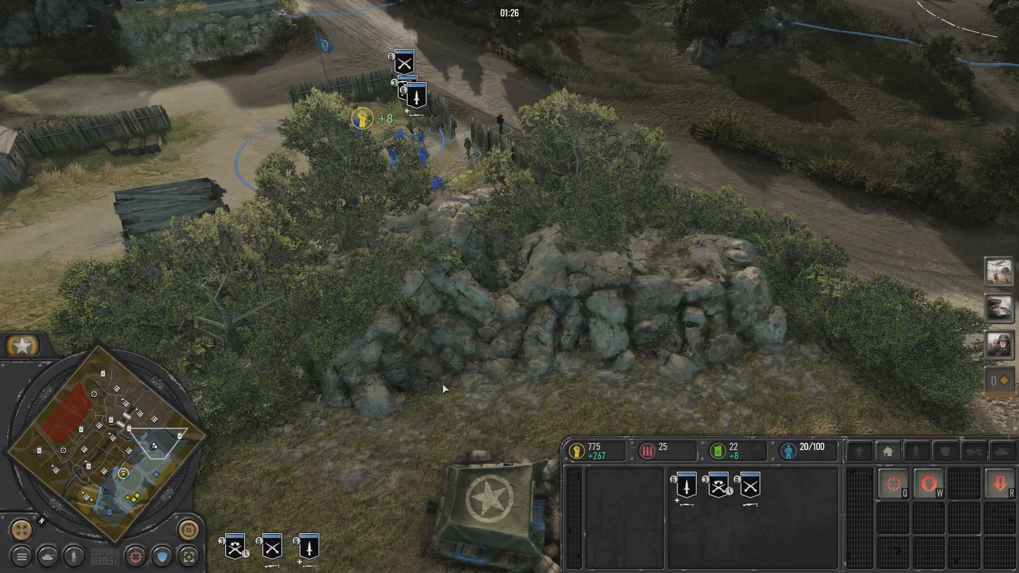
middle_drag(371, 266, 399, 346)
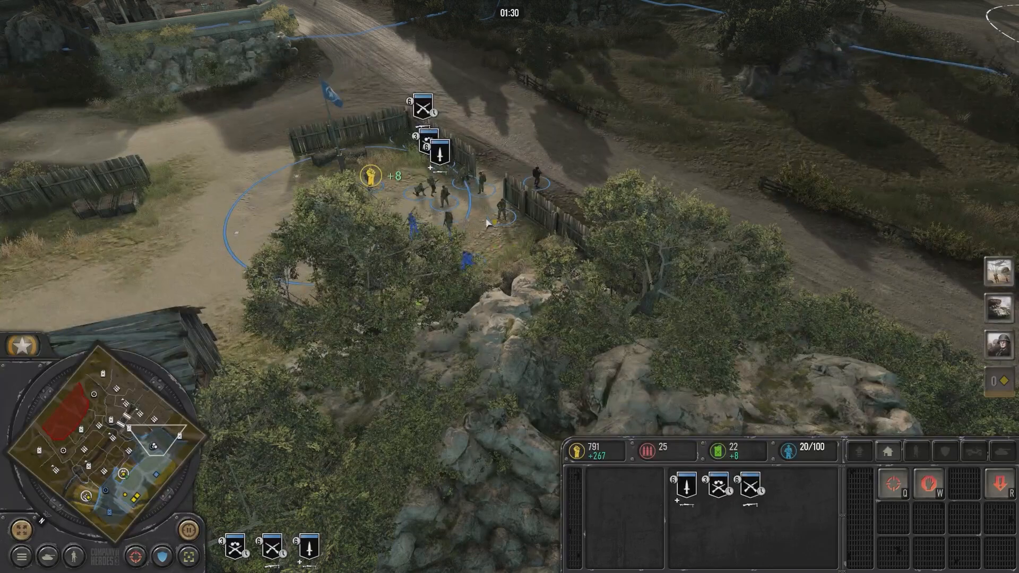
middle_drag(486, 223, 986, 363)
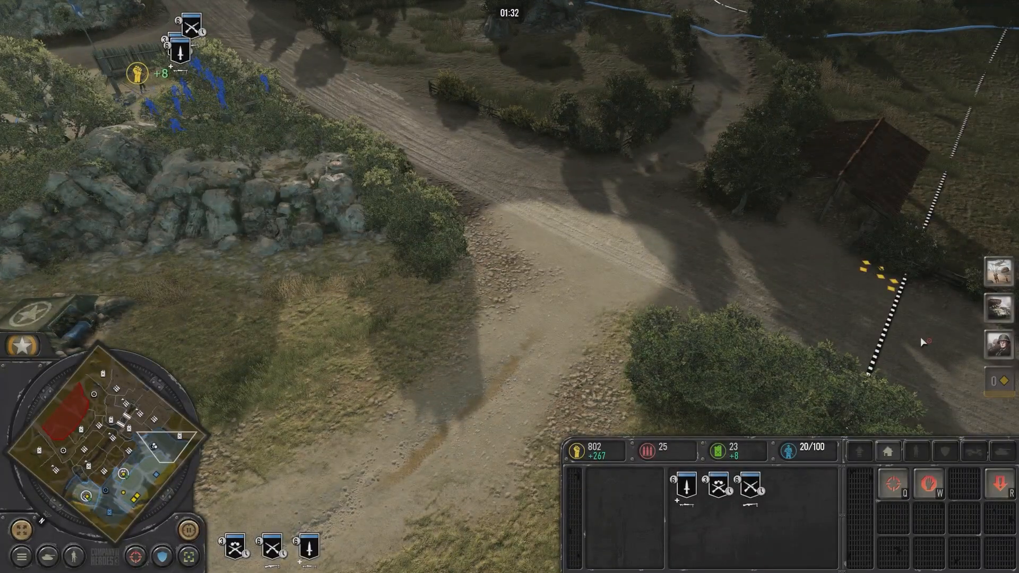
middle_drag(268, 154, 489, 289)
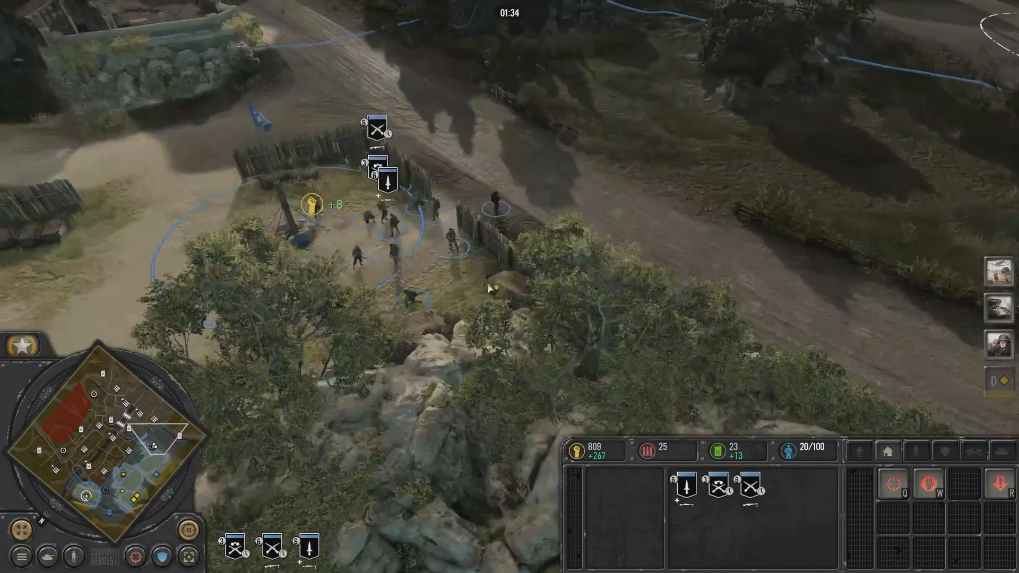
Step: Send the selected squads farther inside the strategic point's circle and switch from the game to the Company of Heroes 3 Essence Editor
right_click(351, 237)
scroll(365, 240, down, 1)
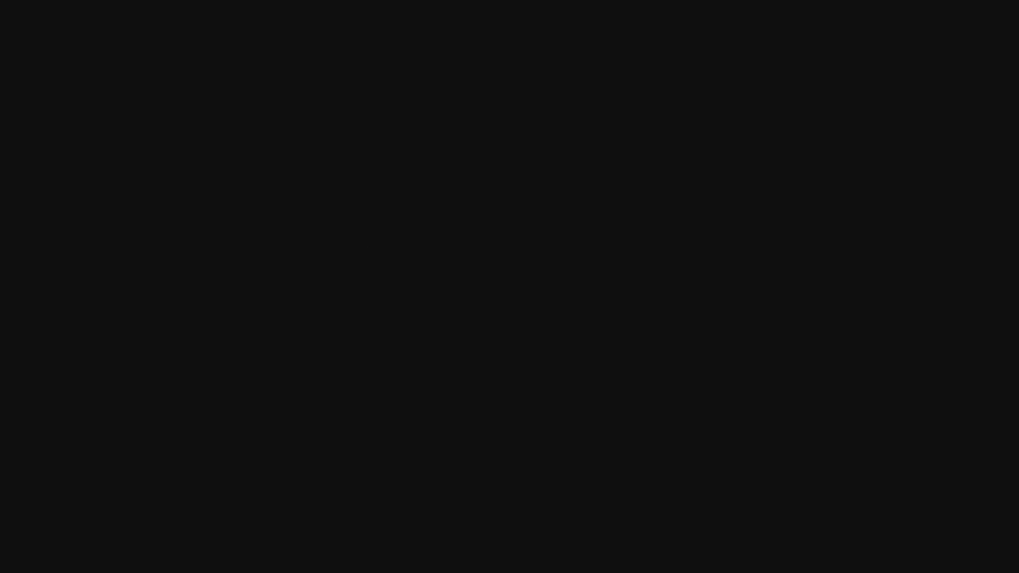
key(alt+Tab)
key(alt+Tab)
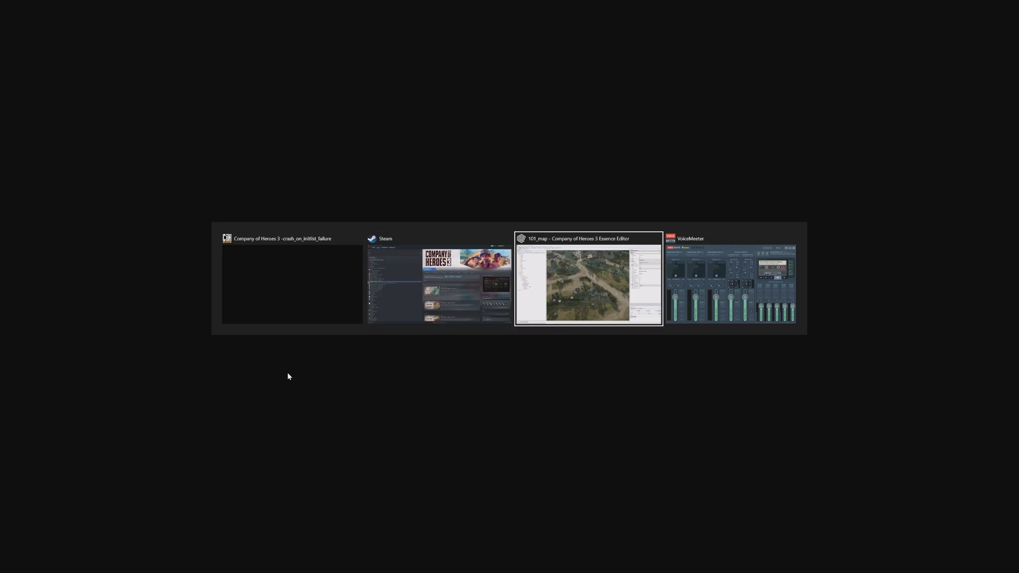
right_drag(462, 372, 468, 374)
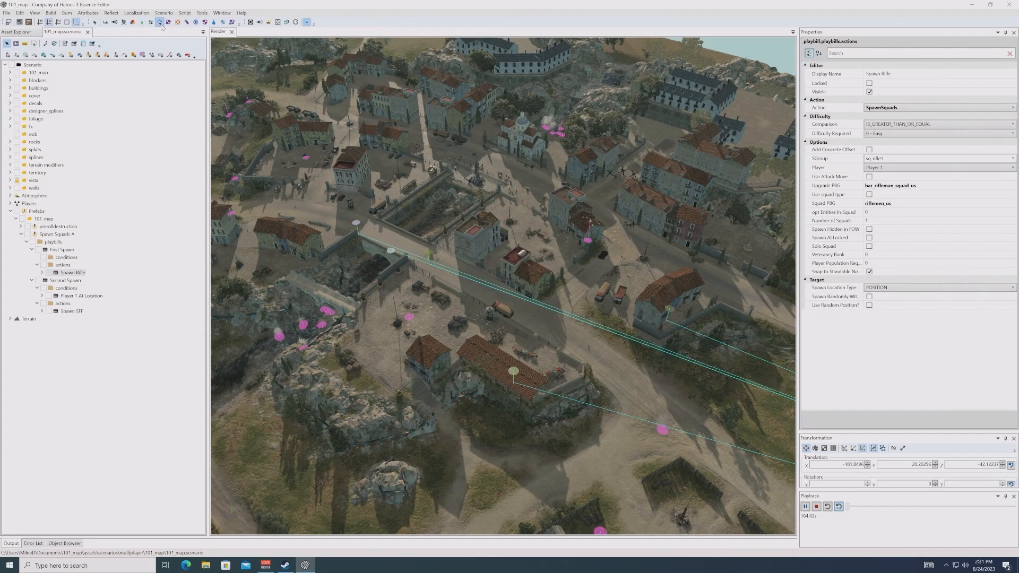
Step: Paint a closed outline around the town on the Interactivity Map with a circular size 9 brush and target value 2
click(159, 21)
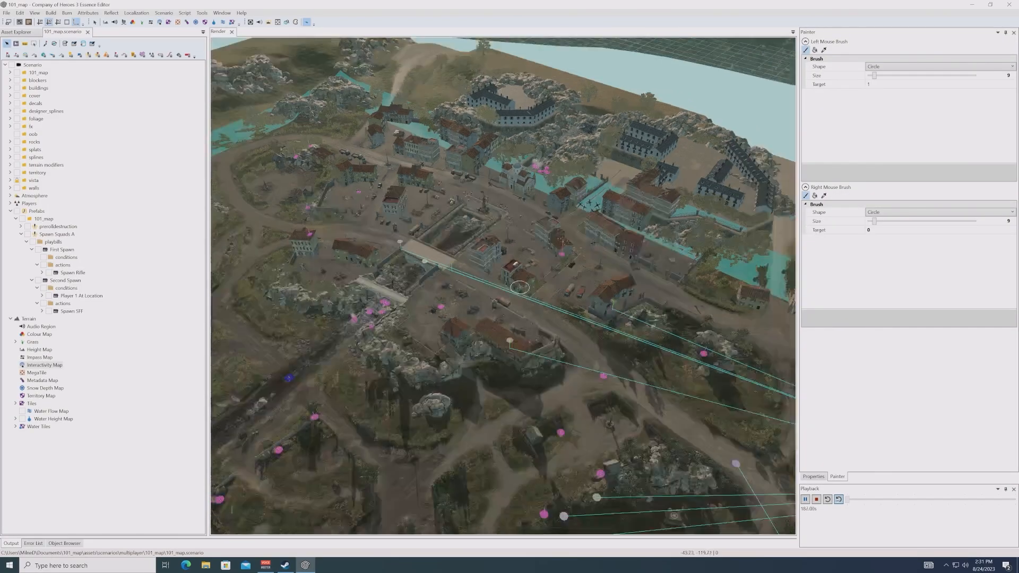
middle_drag(525, 310, 430, 289)
alt+middle_drag(626, 319, 517, 325)
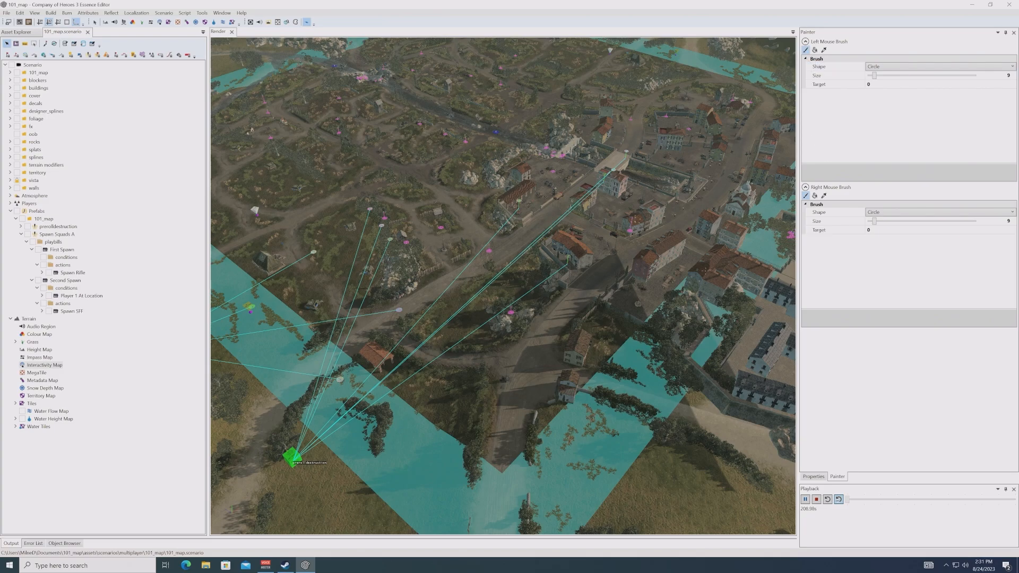
middle_drag(631, 345, 638, 362)
click(849, 84)
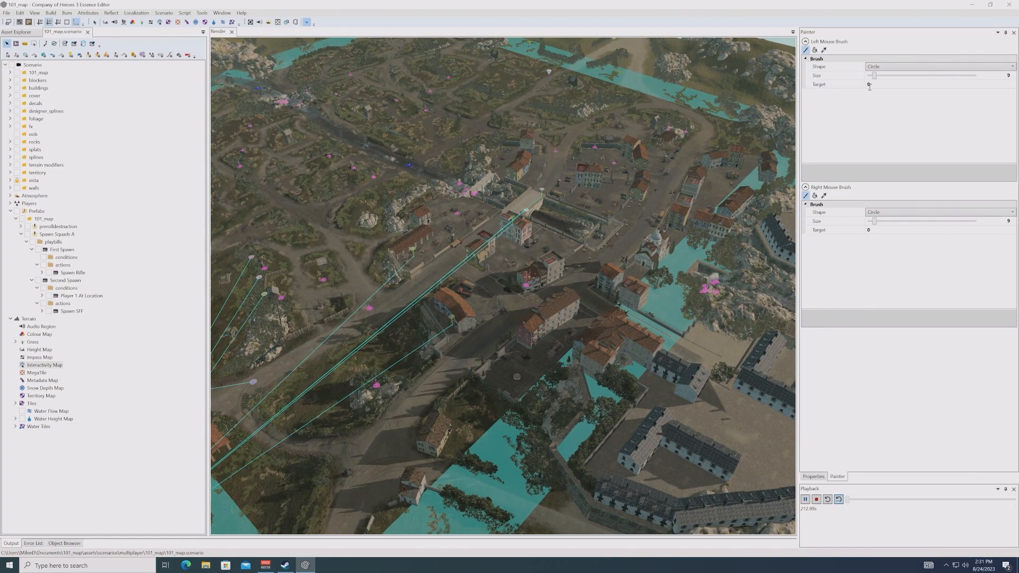
key(Return)
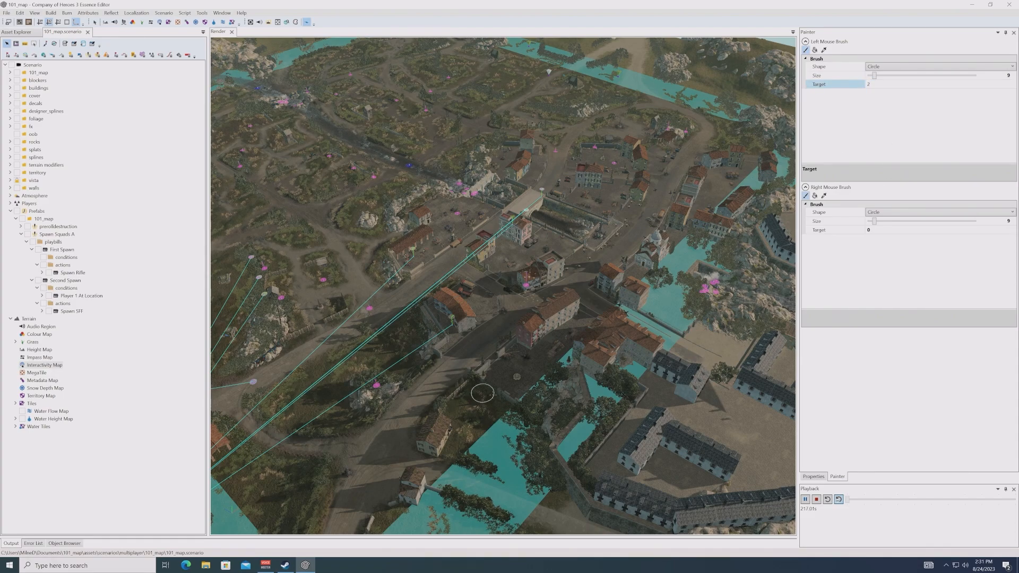
drag(512, 394, 412, 298)
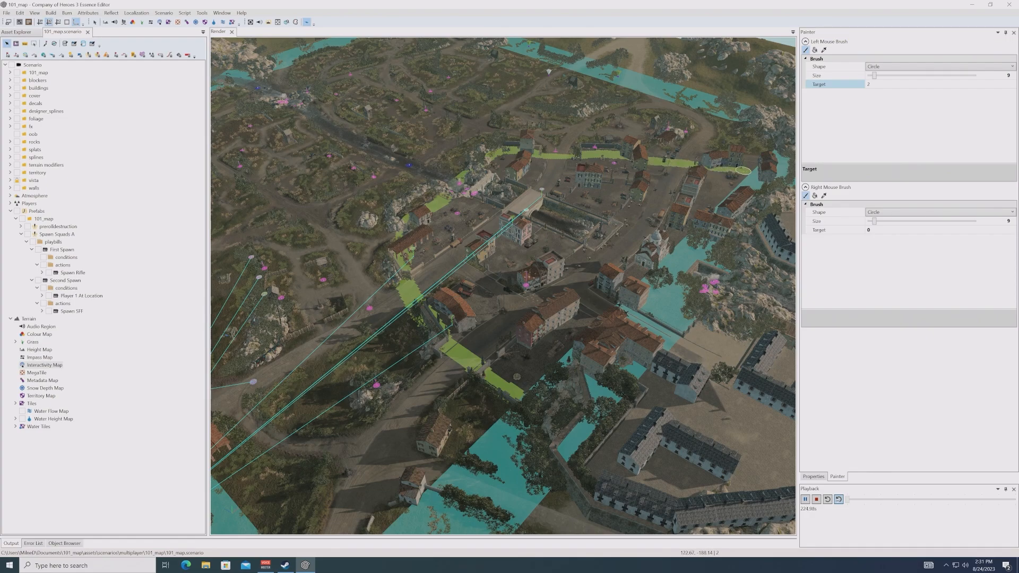
drag(743, 171, 510, 389)
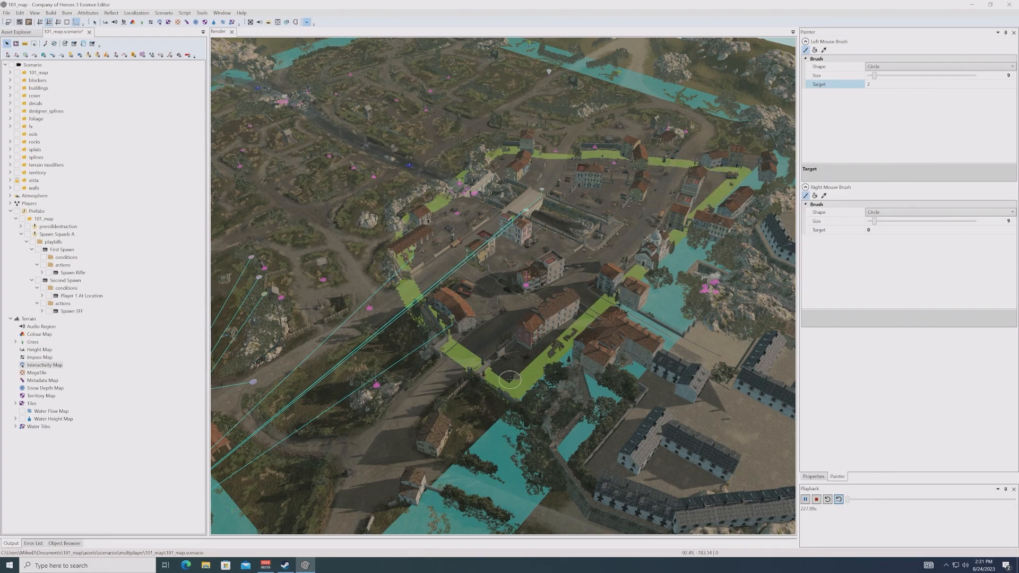
Step: Fill the outlined town area of the Interactivity Map with target value 2 and look over the map's playable area
click(814, 50)
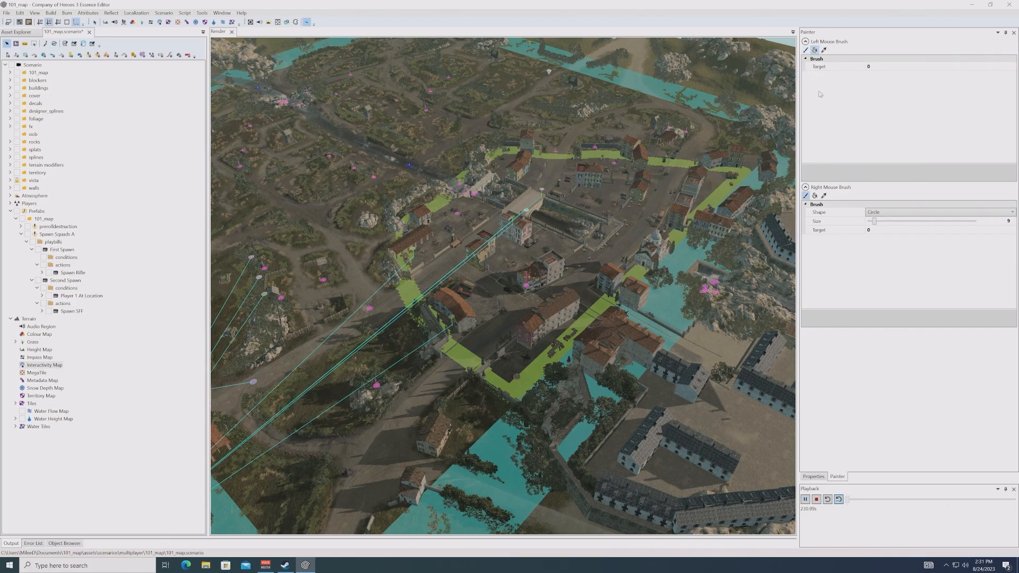
click(883, 67)
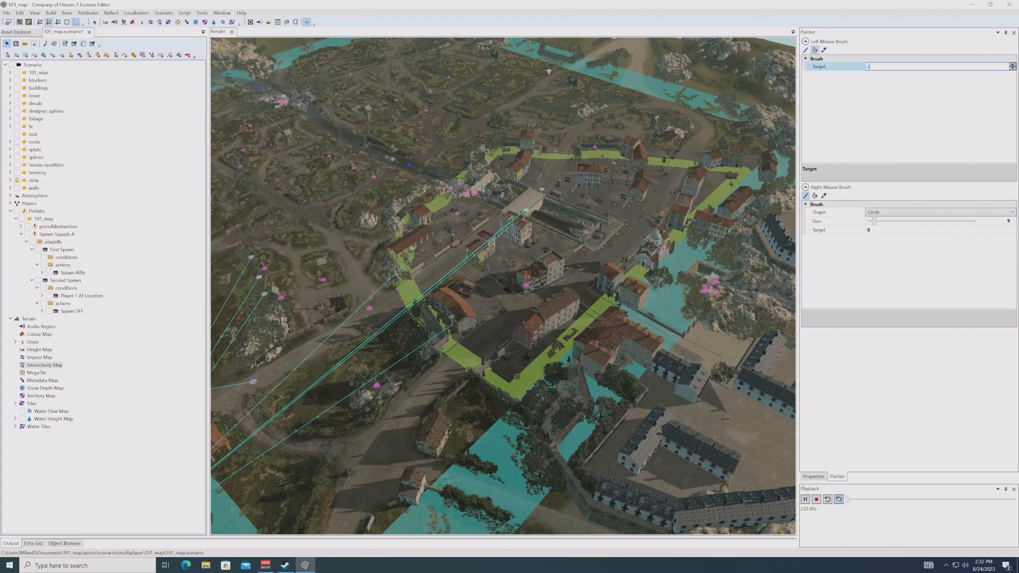
click(594, 224)
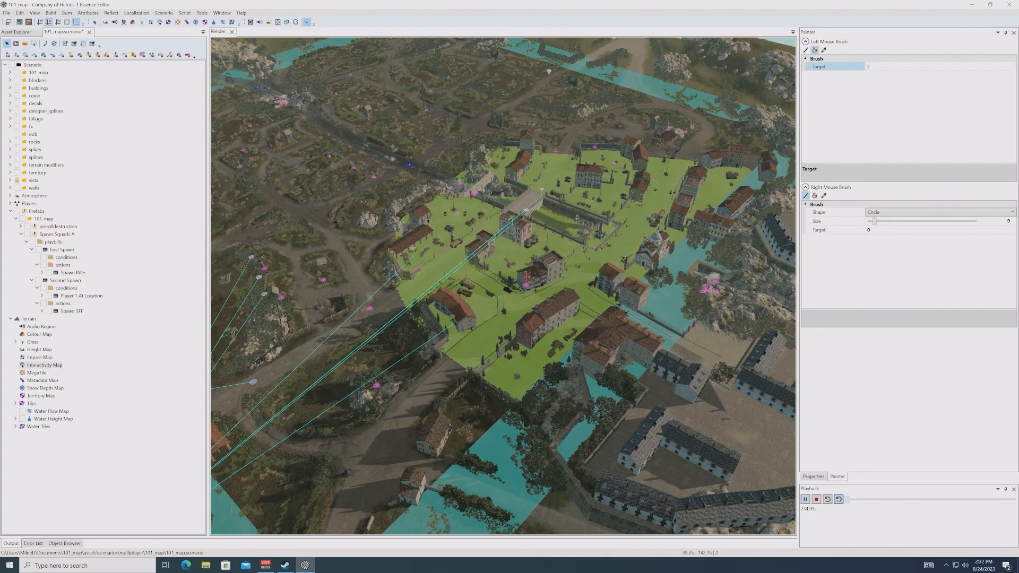
alt+drag(577, 217, 466, 413)
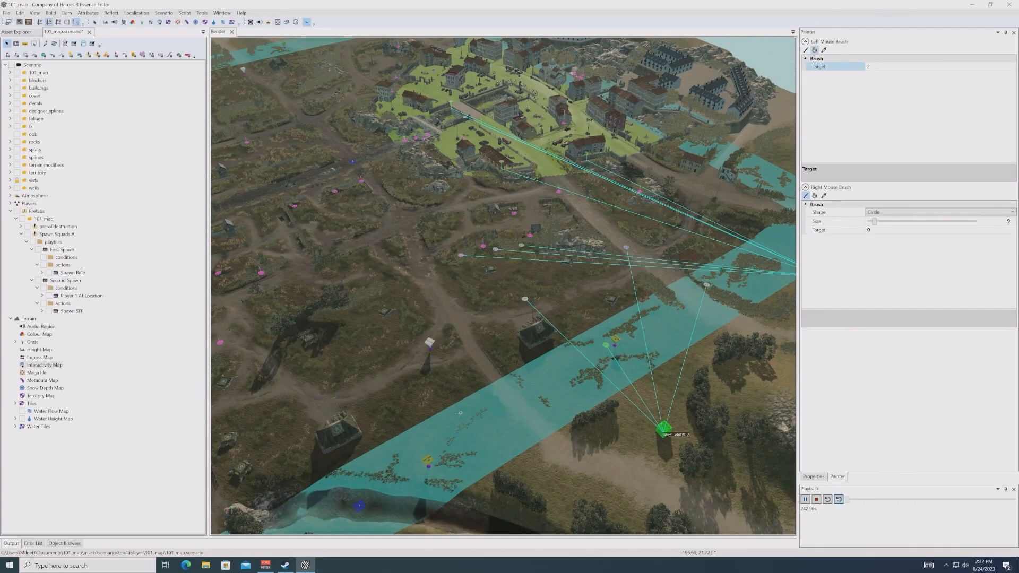
alt+middle_drag(456, 420, 458, 421)
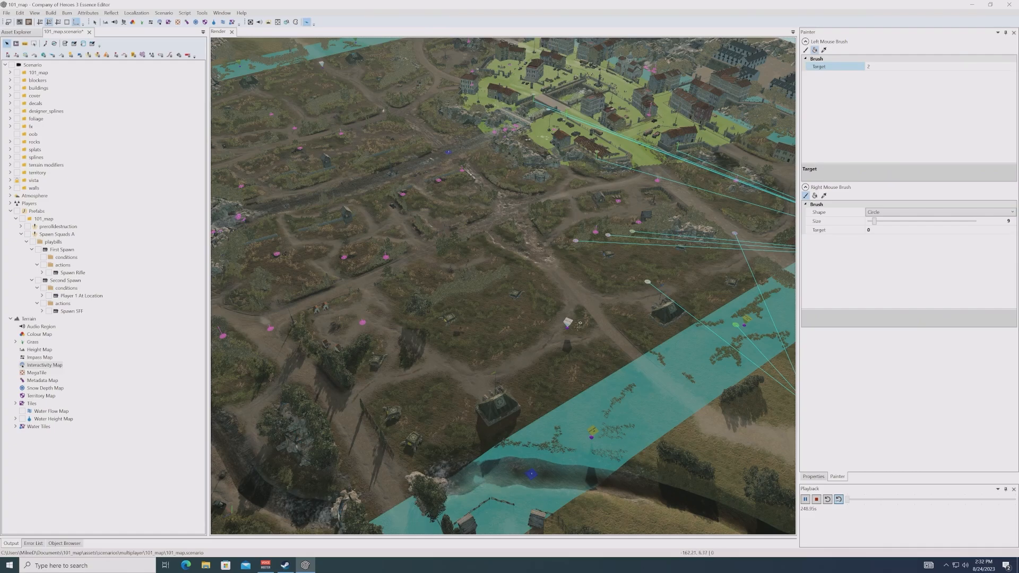
alt+middle_drag(579, 330, 554, 341)
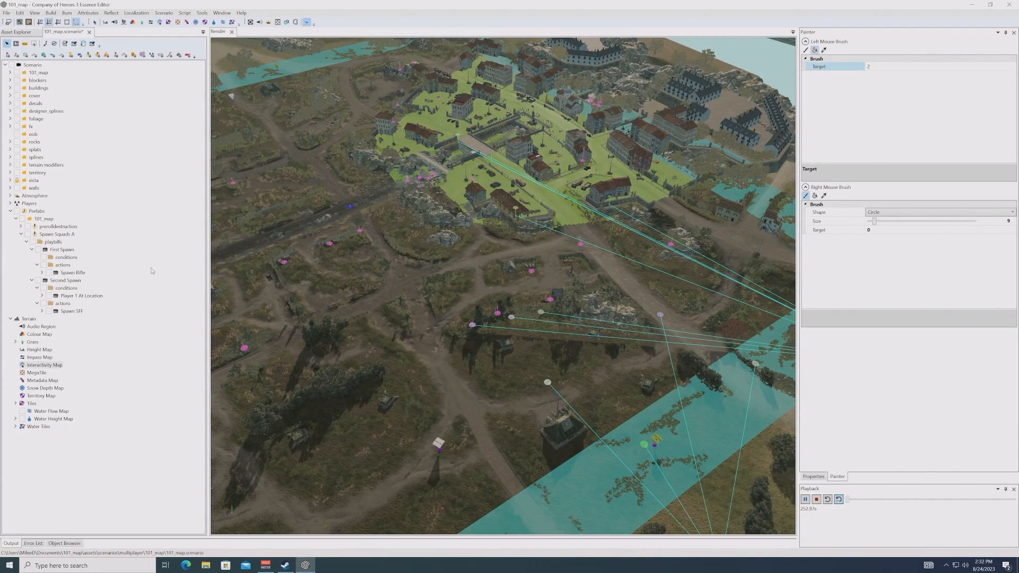
click(70, 312)
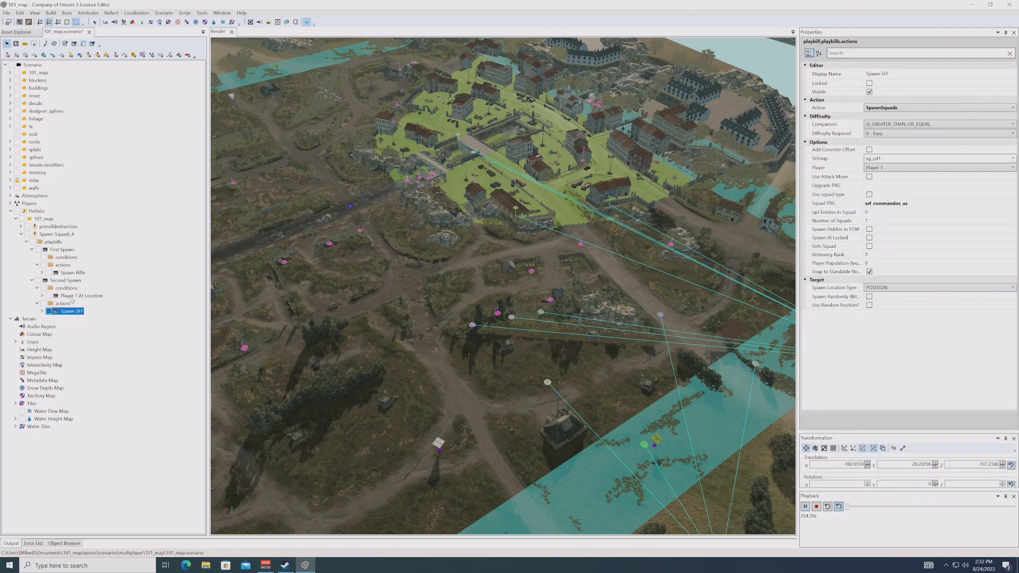
click(71, 296)
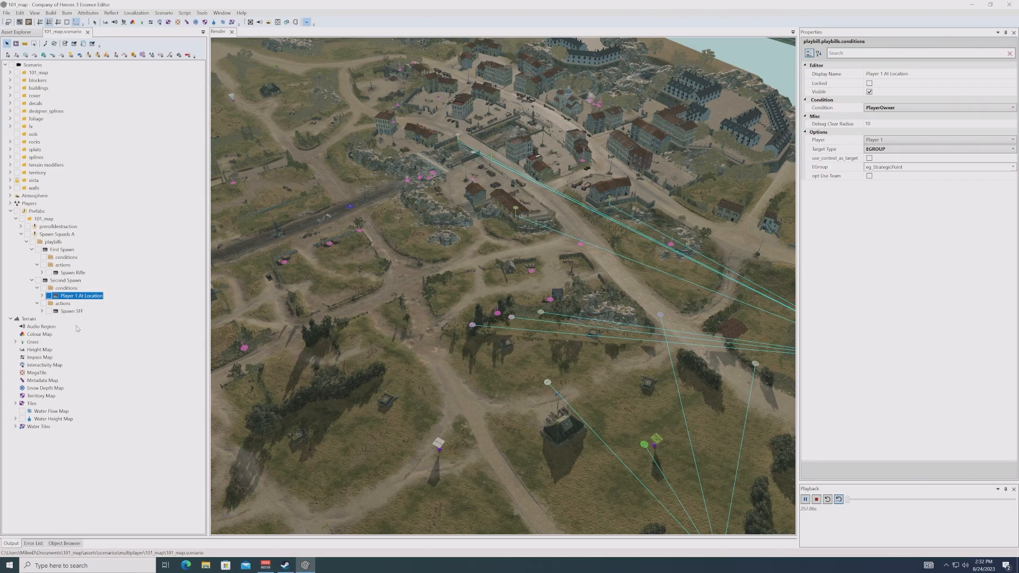
click(63, 280)
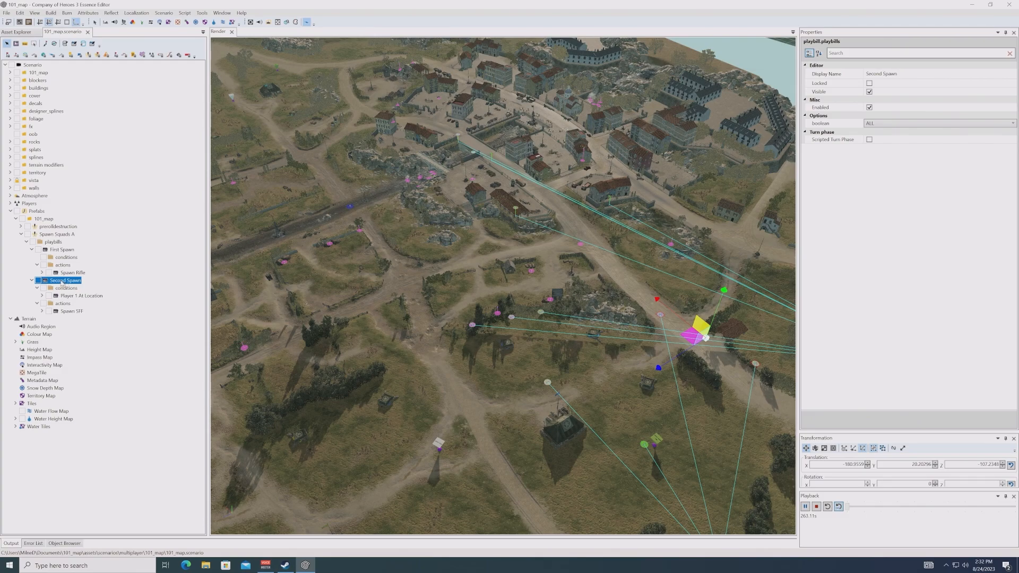
key(ctrl+d)
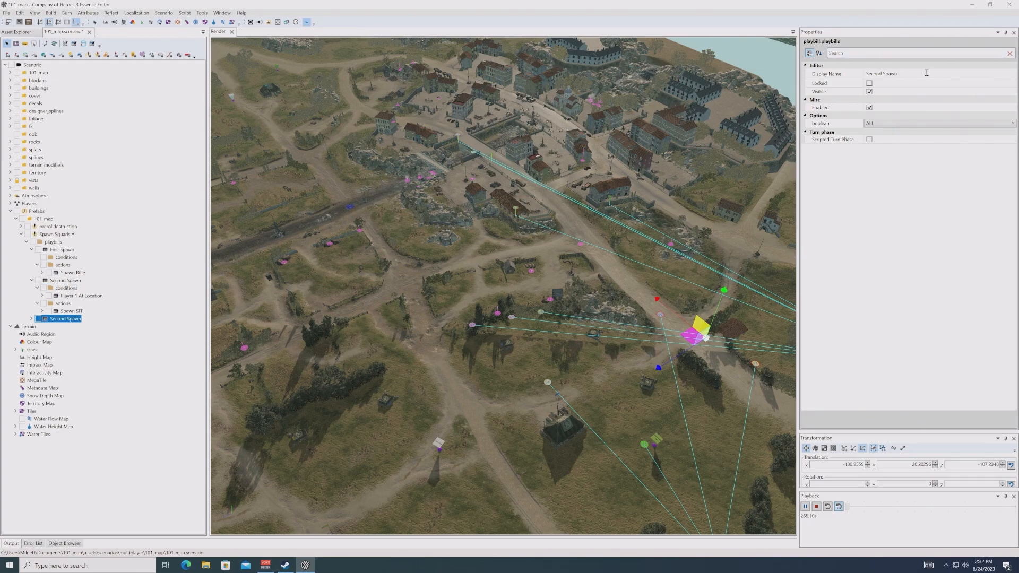
click(834, 74)
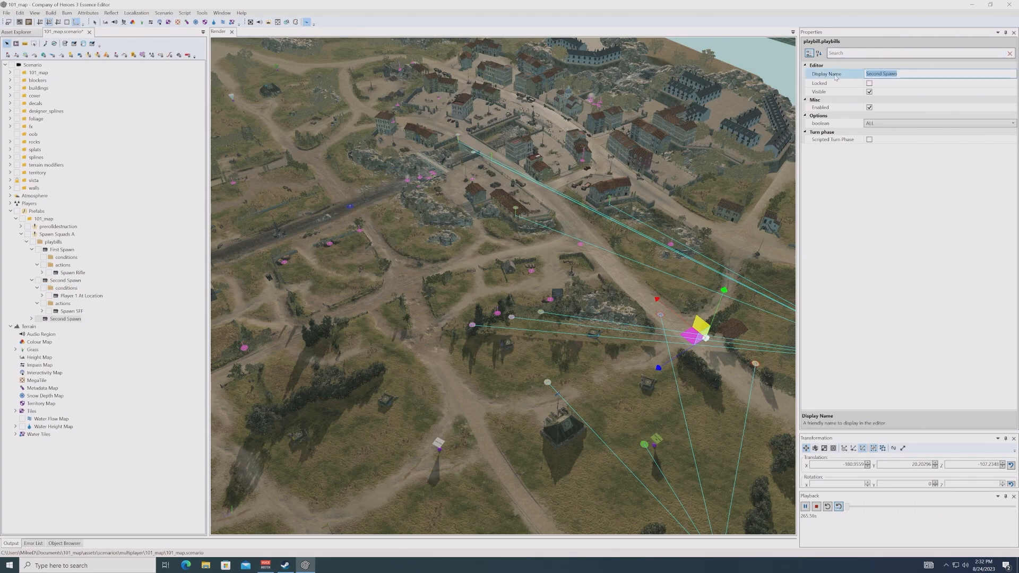
click(74, 320)
key(Delete)
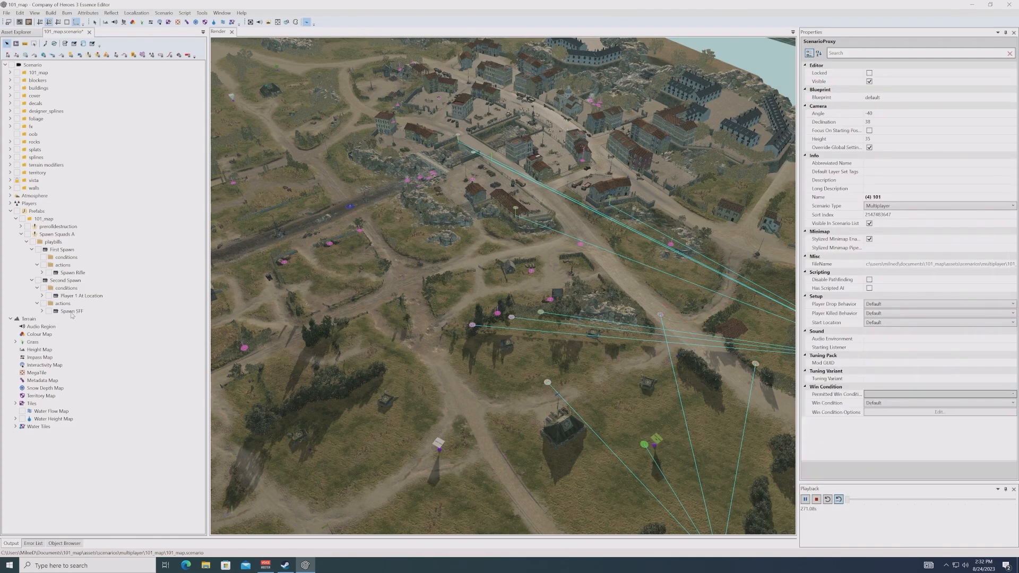
Step: Duplicate the Spawn SFF action in the Second Spawn playbill and rename that playbill's condition to Player 1 Owns Territory
key(ctrl+z)
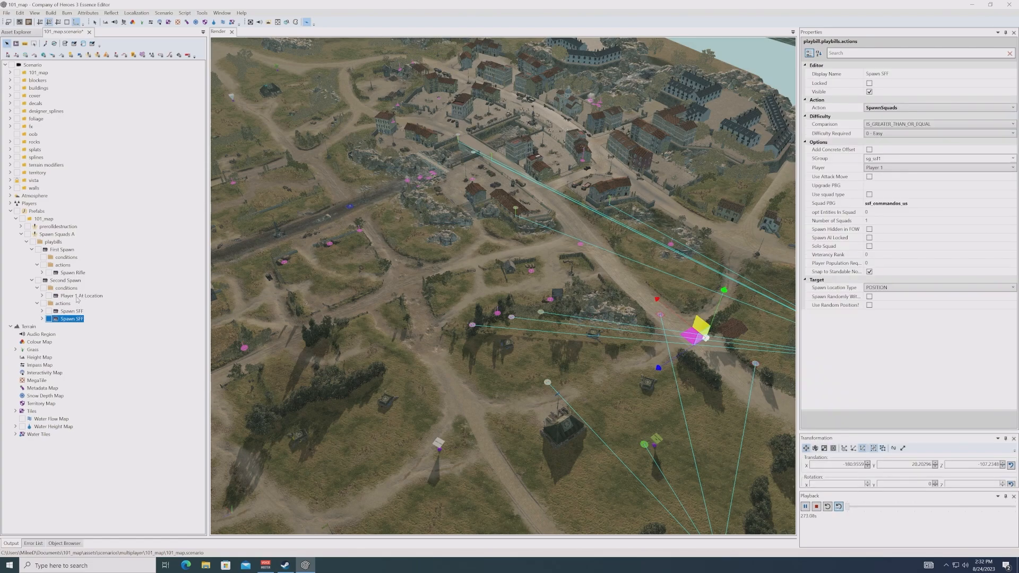
click(78, 297)
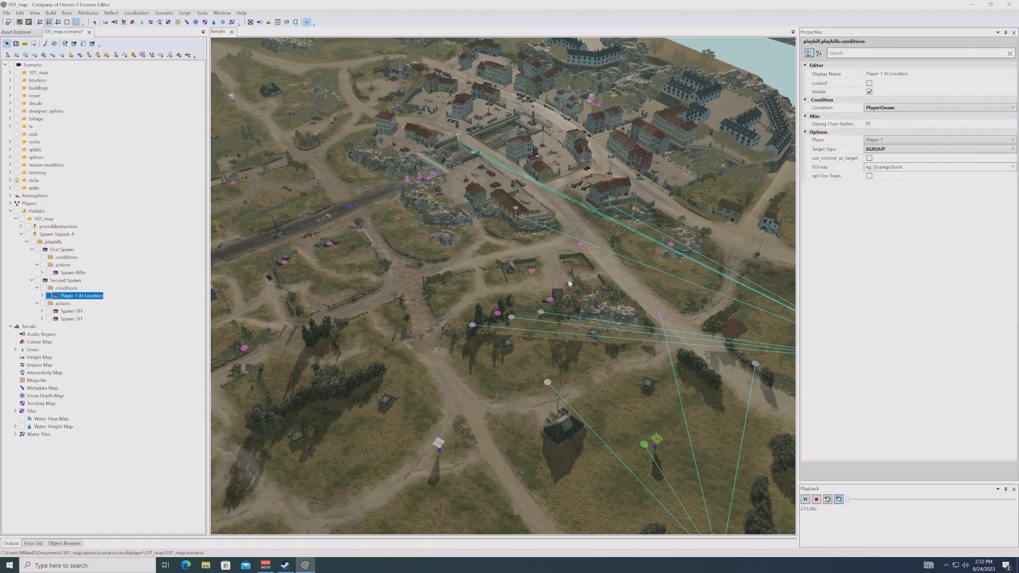
drag(932, 75, 892, 80)
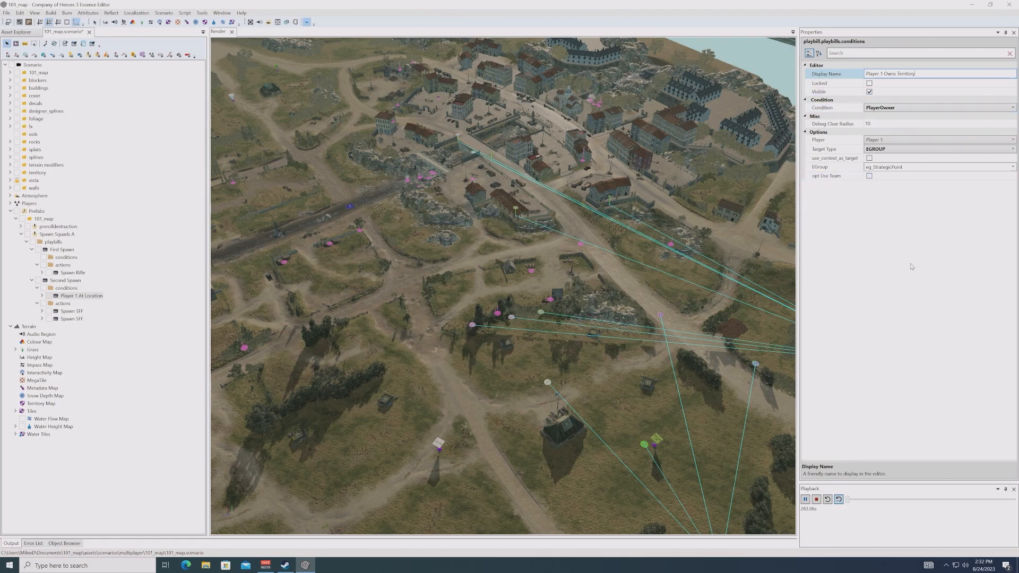
key(Return)
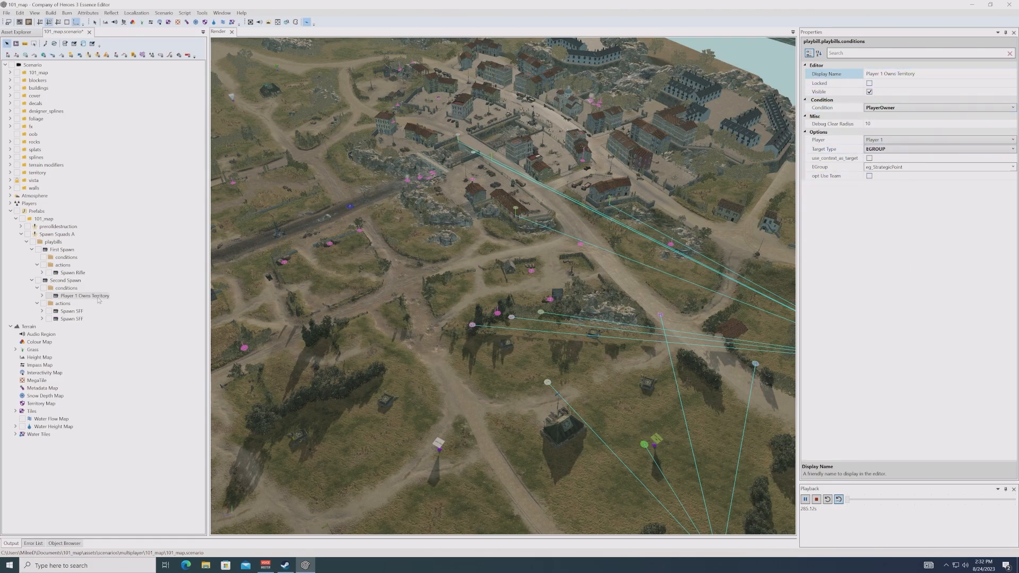
click(74, 312)
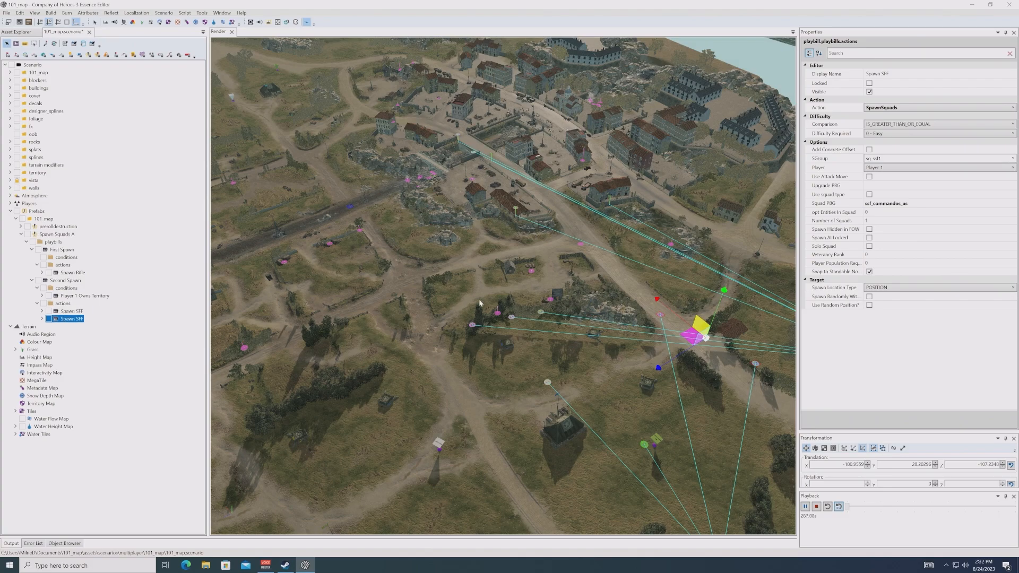
click(83, 295)
key(ctrl+d)
key(ctrl+d)
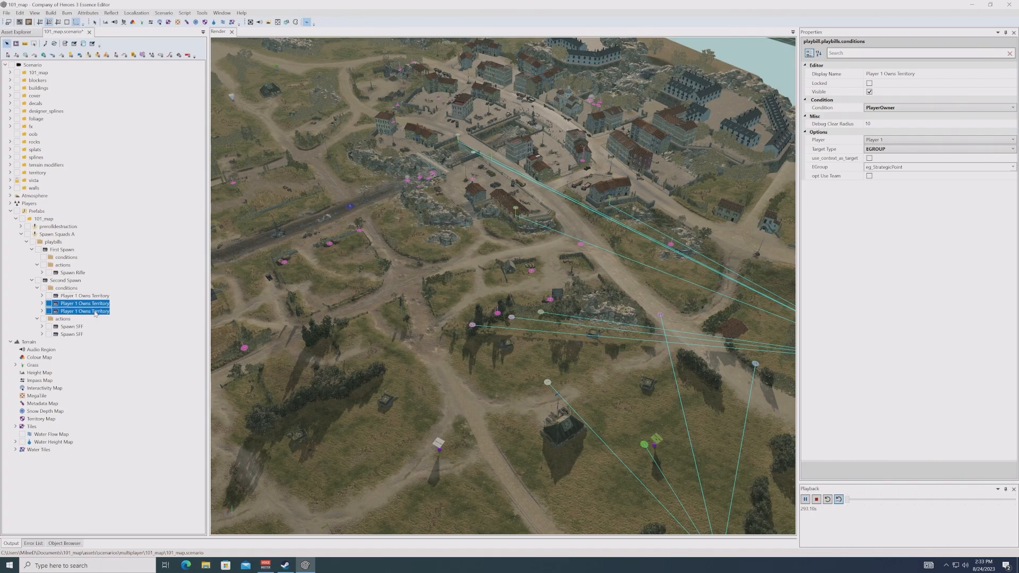
key(Delete)
Step: Rename the second Spawn SFF action under Second Spawn as "Set Interactive Stage"
click(85, 319)
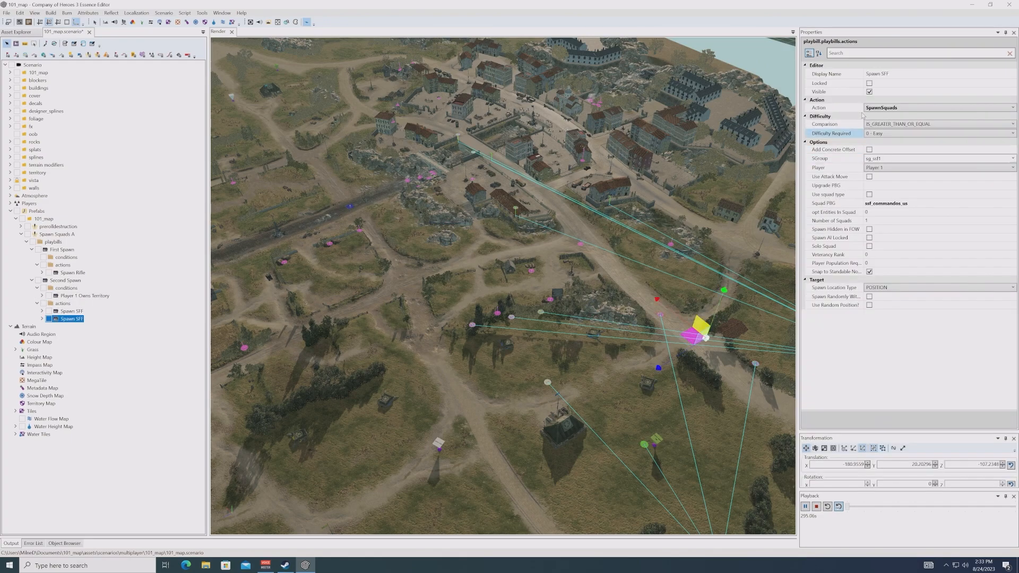
drag(901, 74, 779, 86)
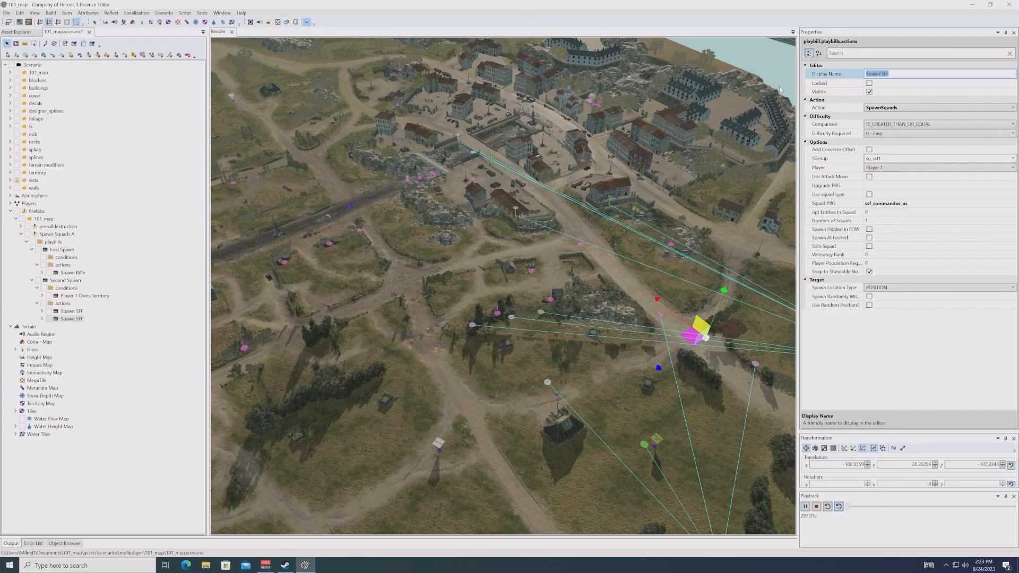
text(Set Interactive Stage)
key(Return)
Step: Change the Set Interactive Stage action's type to SetInteractionStage and set its interaction stage to 2
click(895, 108)
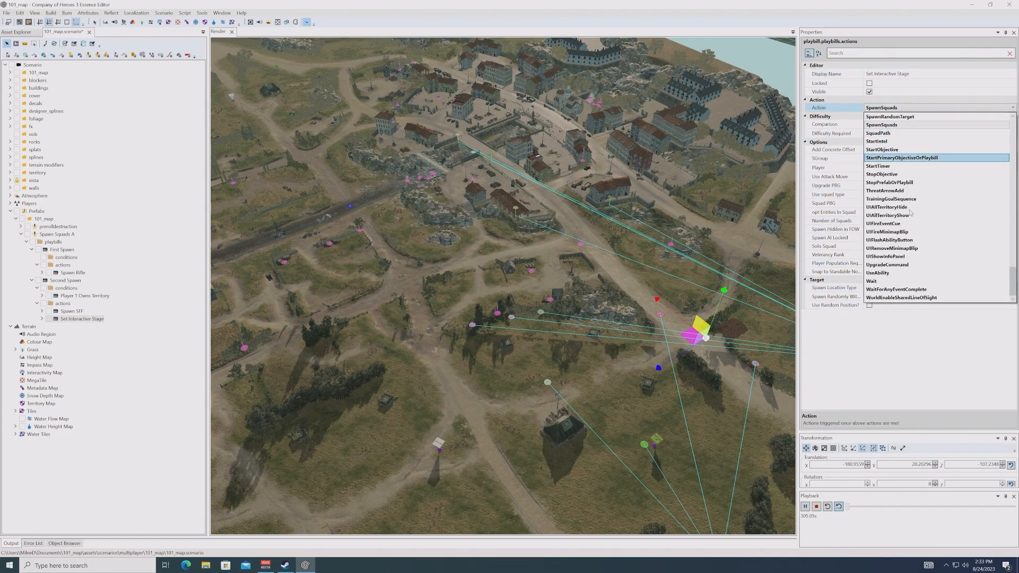
scroll(892, 184, up, 1)
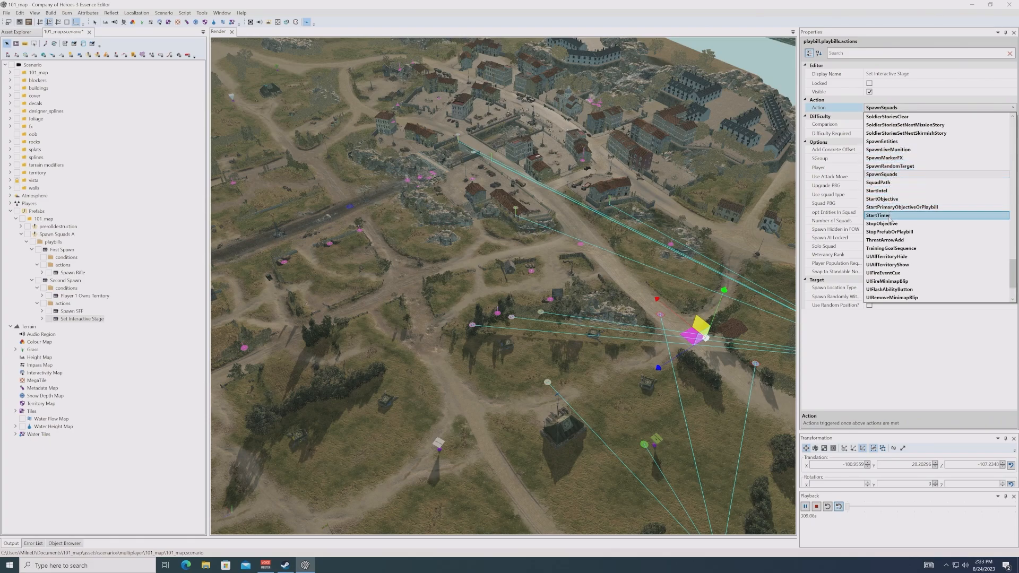
scroll(893, 209, up, 3)
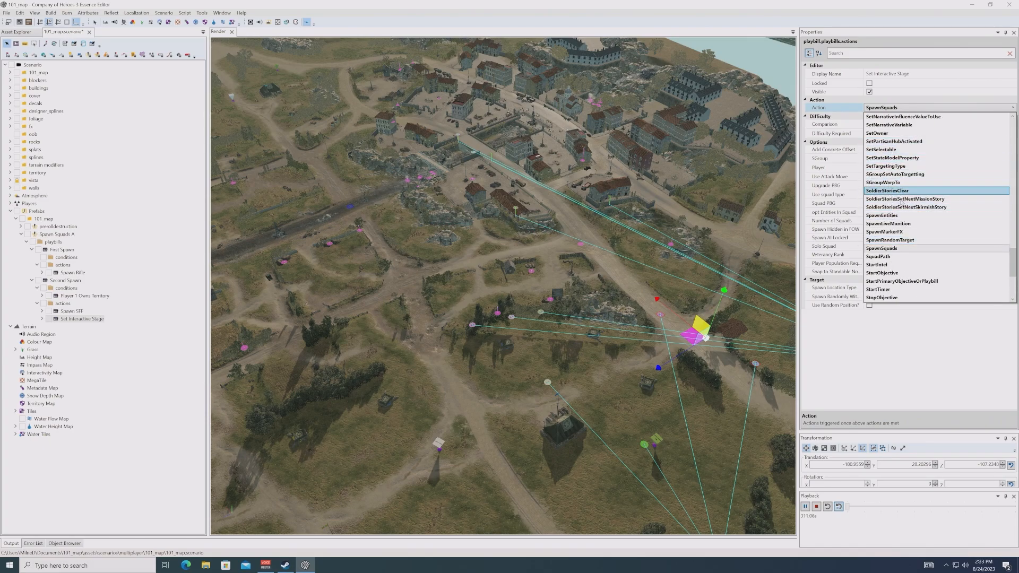
scroll(892, 159, up, 2)
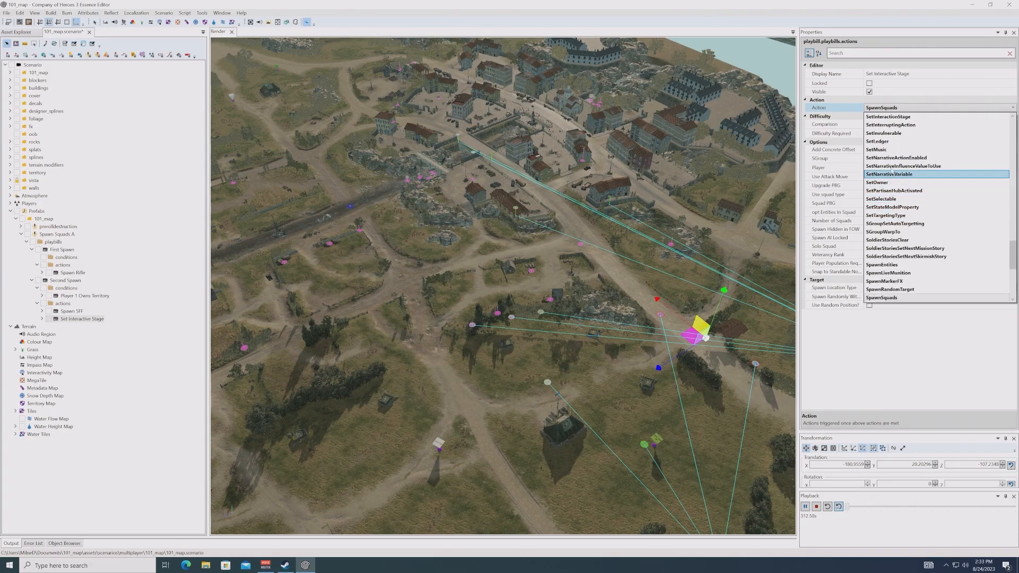
scroll(892, 141, up, 1)
click(896, 141)
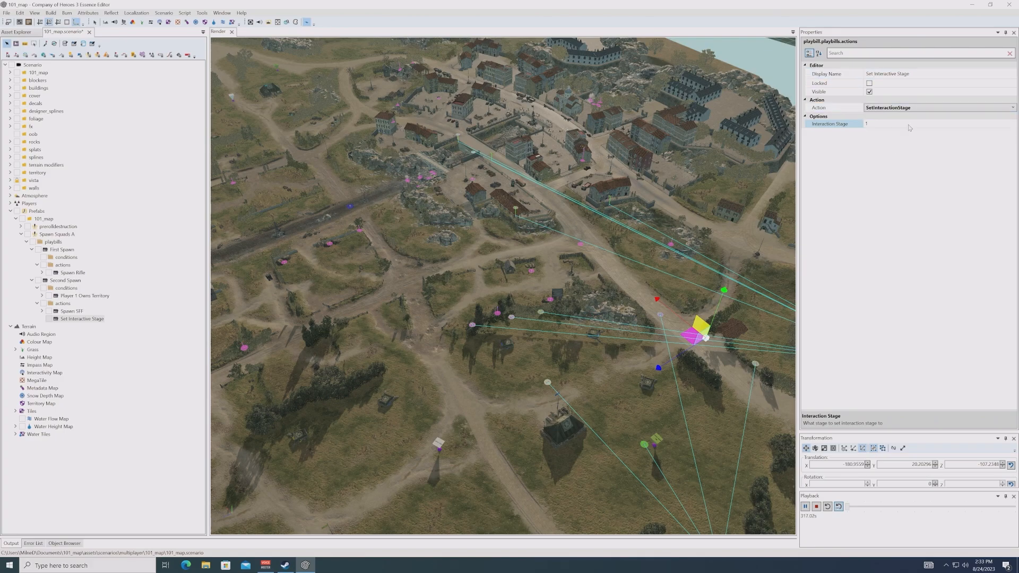
click(888, 124)
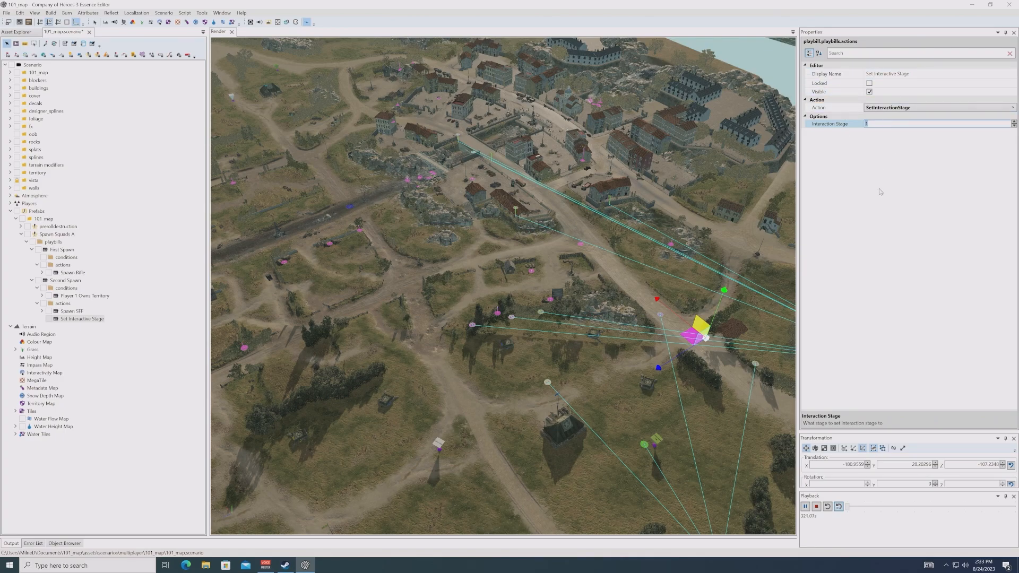
click(888, 221)
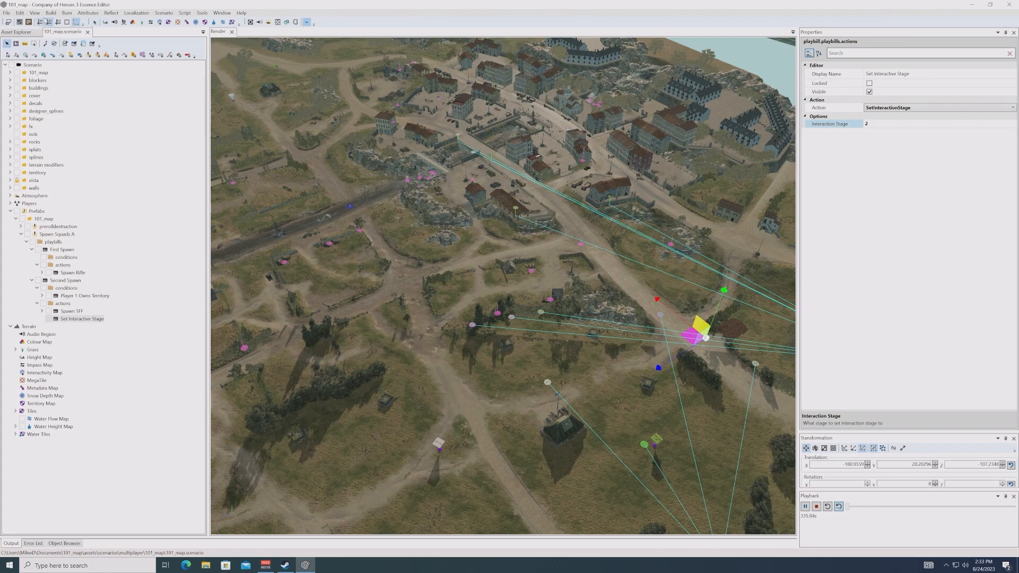
Step: Burn the 101_map scenario and close the finished burn log
click(47, 21)
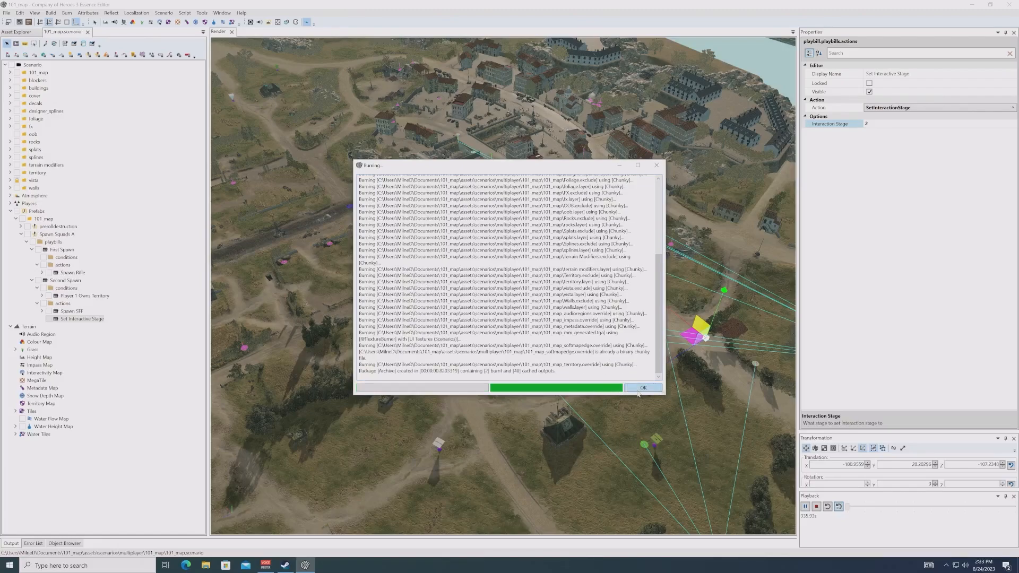
click(639, 392)
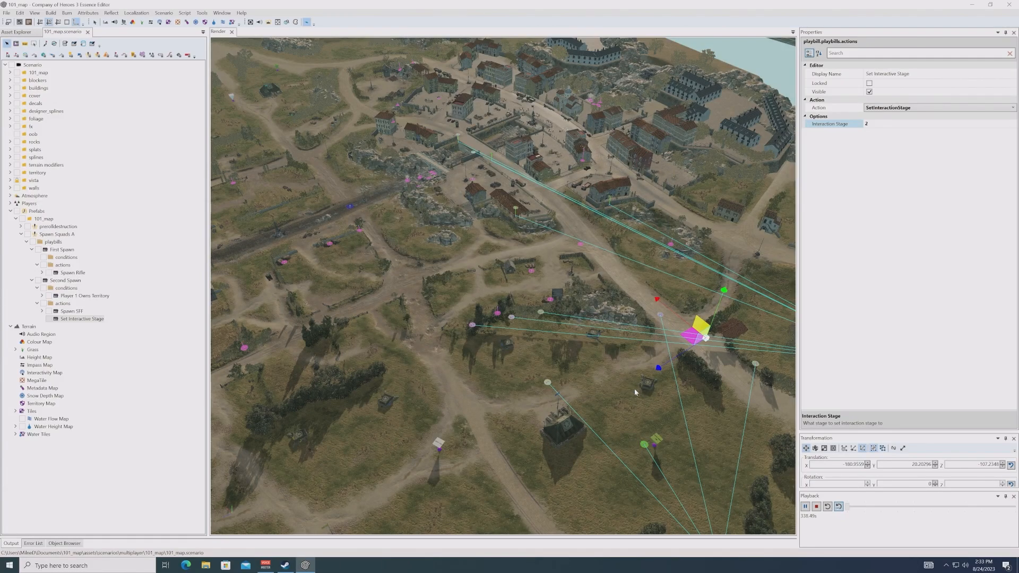
middle_drag(616, 397, 433, 400)
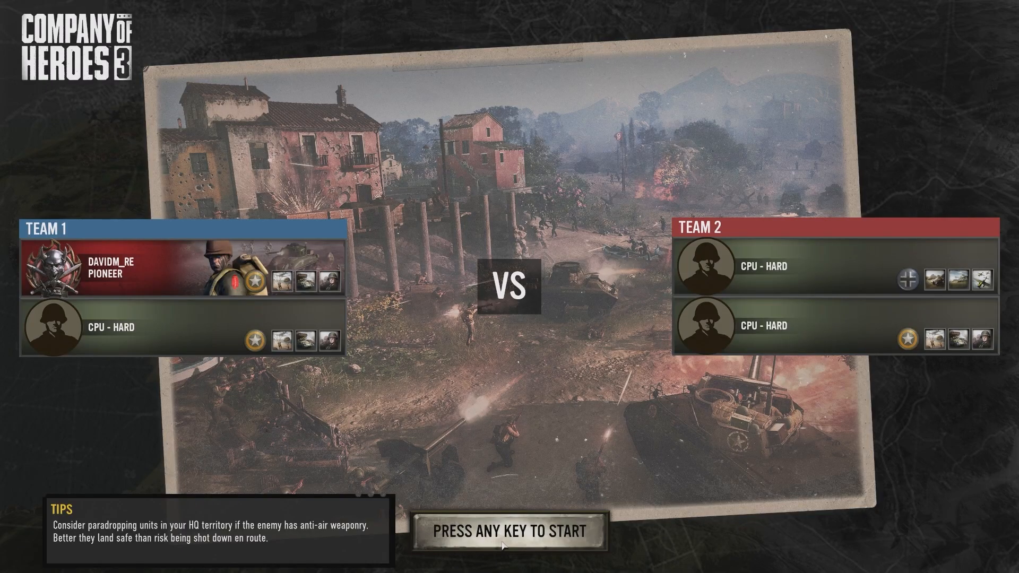
Step: Start the test match in Company of Heroes 3 and select the scout squad beside the headquarters tent
key(space)
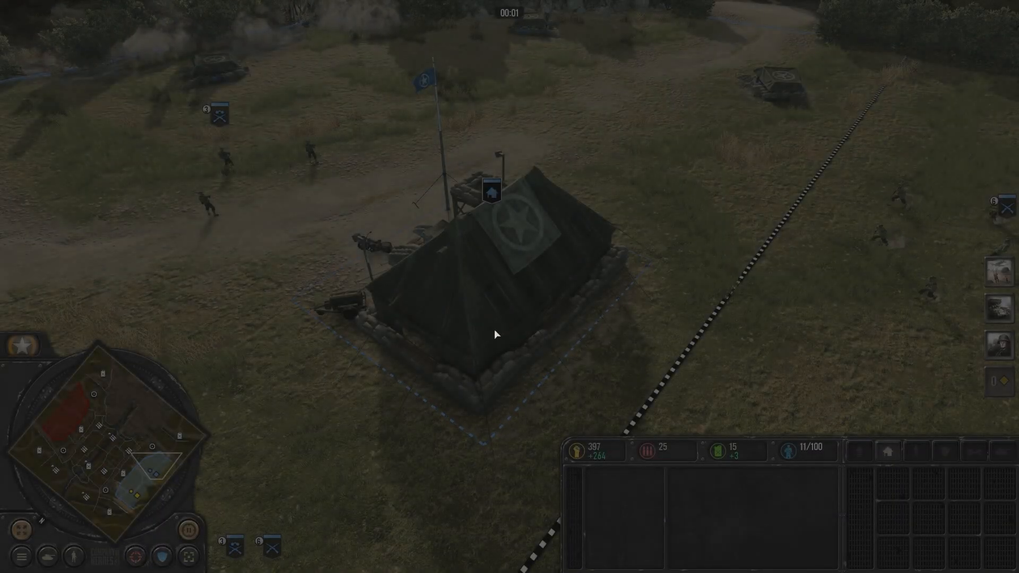
middle_drag(495, 329, 579, 424)
scroll(188, 202, down, 3)
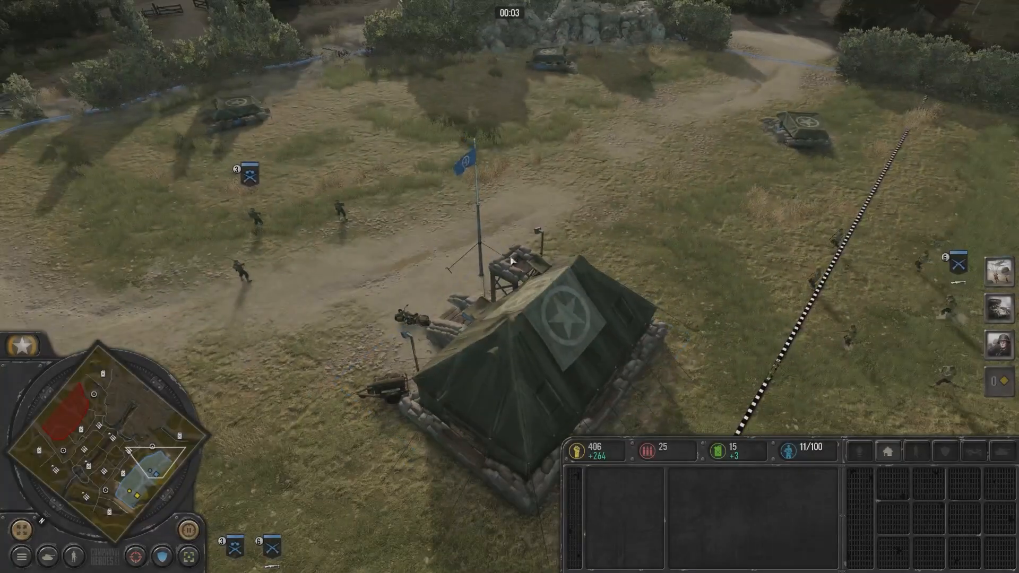
drag(188, 203, 480, 269)
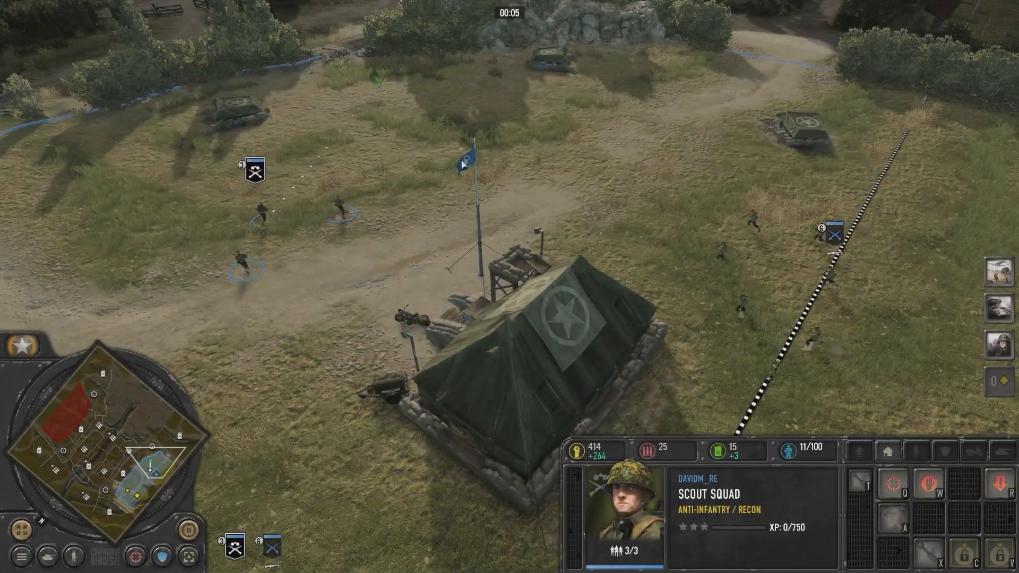
Step: Examine the playable area around the base and the town's bridges, squares and capture points
middle_drag(462, 165, 488, 318)
middle_drag(412, 97, 531, 372)
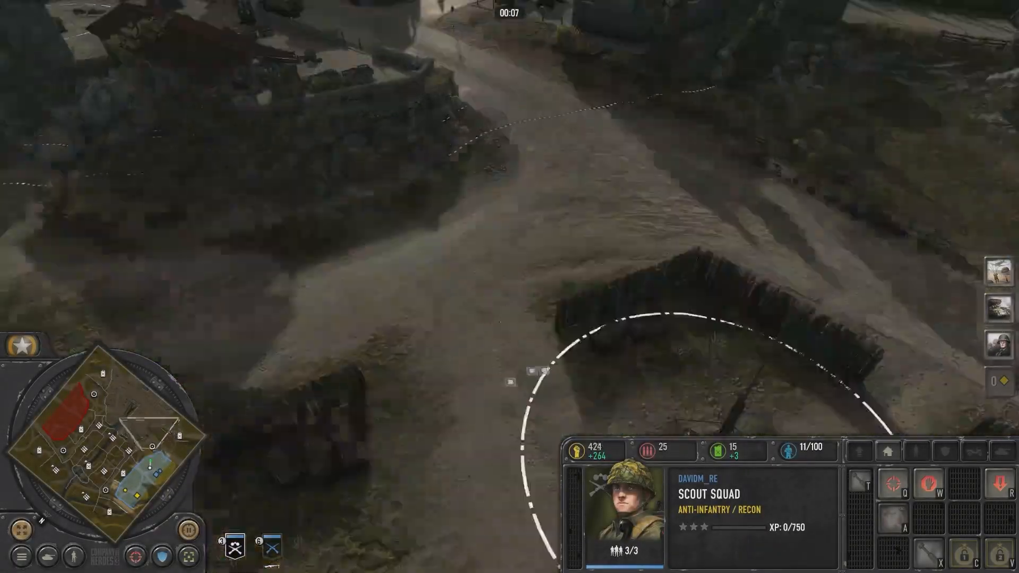
middle_drag(493, 132, 404, 340)
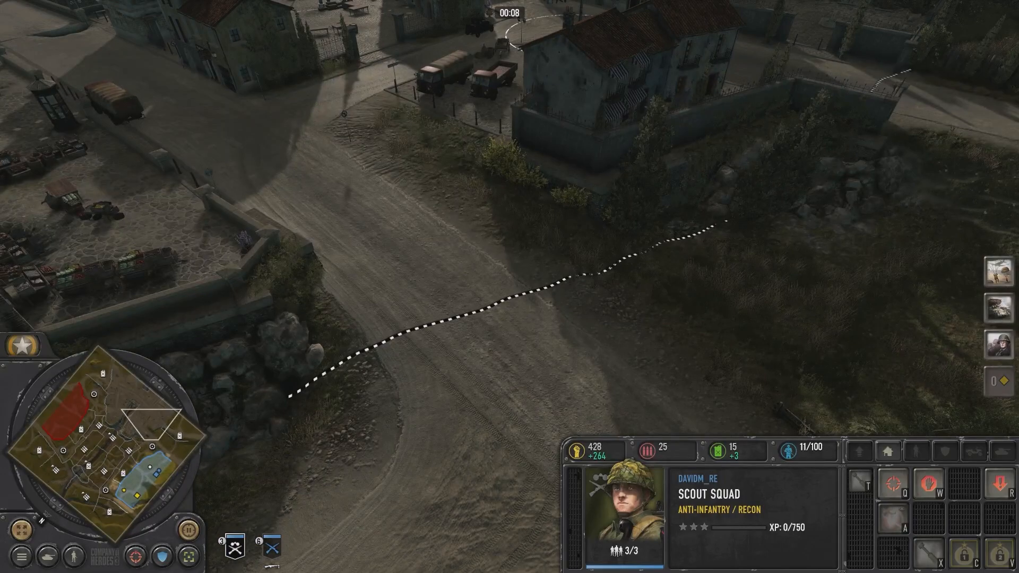
middle_drag(298, 398, 542, 269)
middle_drag(393, 282, 502, 353)
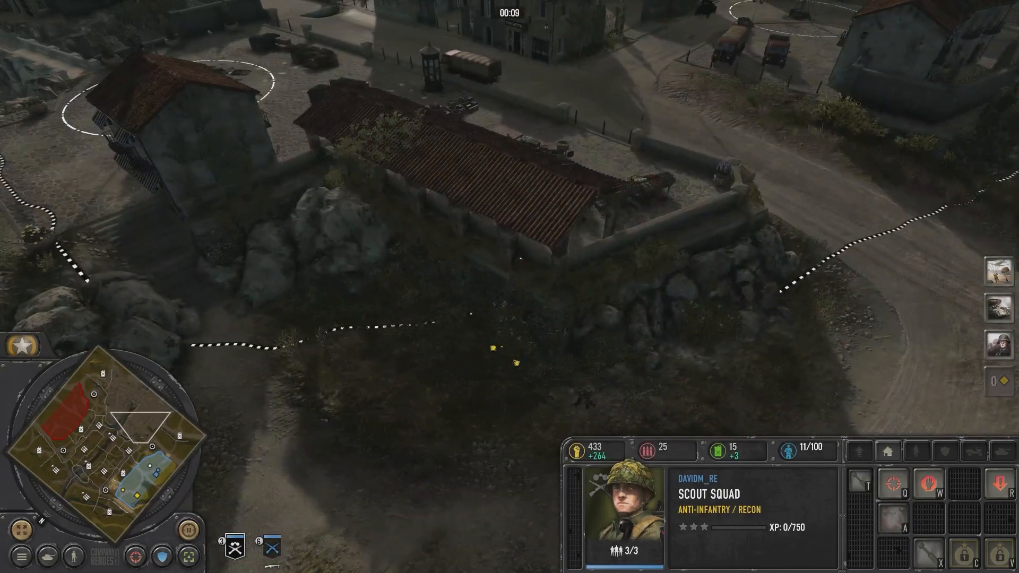
middle_drag(392, 355, 637, 302)
middle_drag(340, 186, 531, 308)
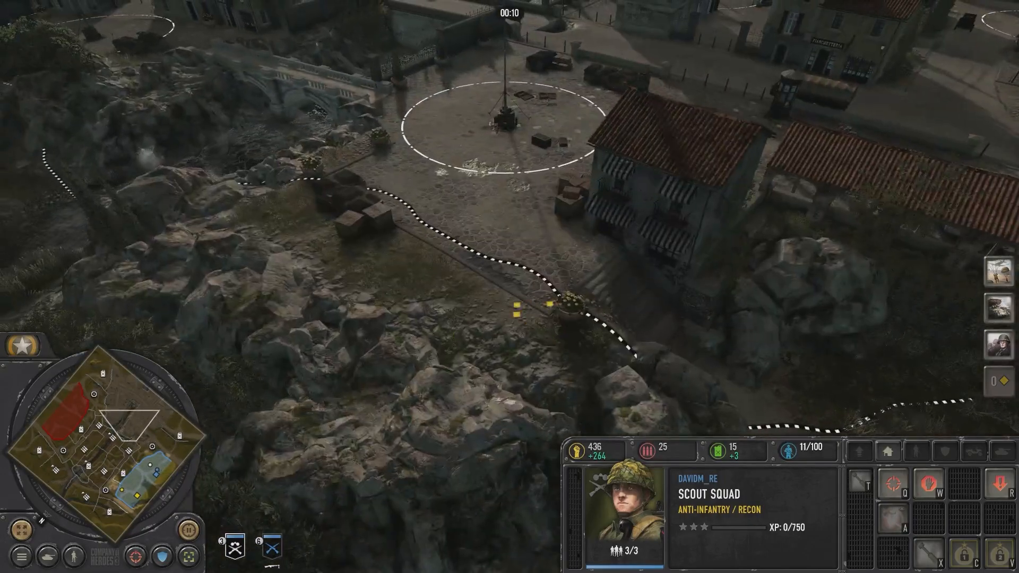
middle_drag(212, 212, 520, 327)
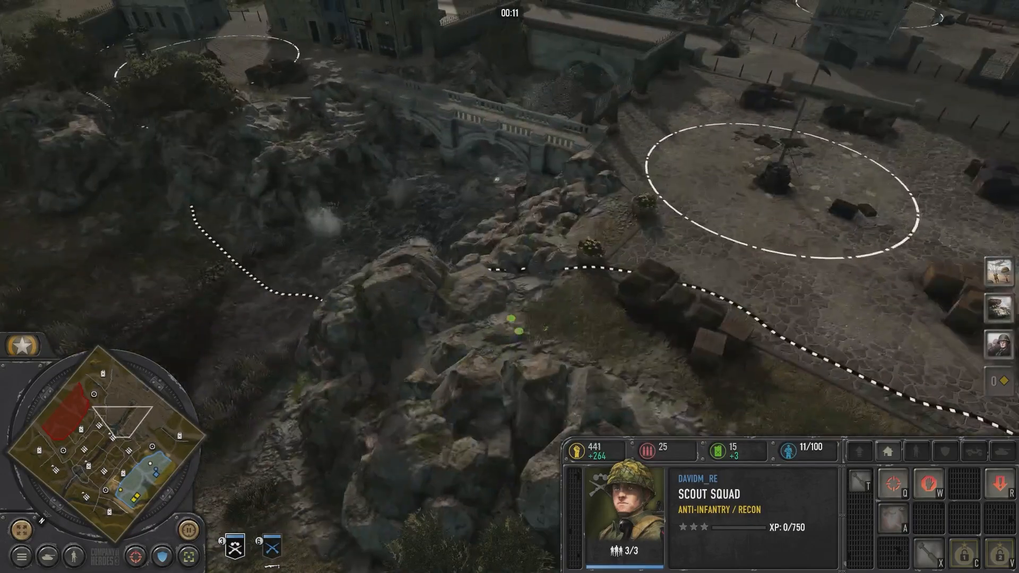
middle_drag(297, 117, 599, 366)
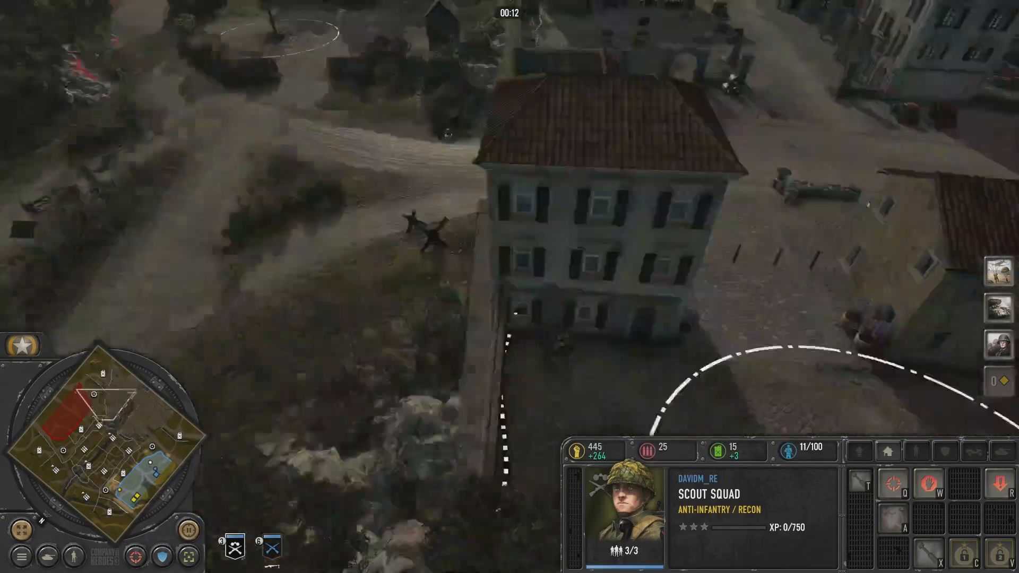
middle_drag(478, 133, 504, 319)
middle_drag(510, 175, 473, 329)
middle_drag(451, 398, 531, 186)
middle_drag(717, 393, 424, 186)
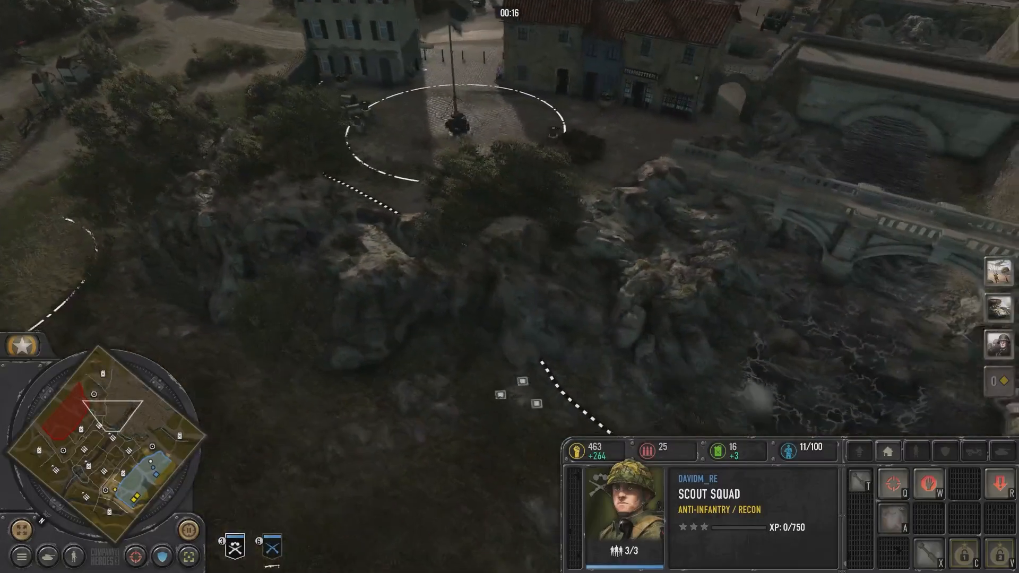
middle_drag(520, 393, 478, 175)
middle_drag(717, 186, 452, 298)
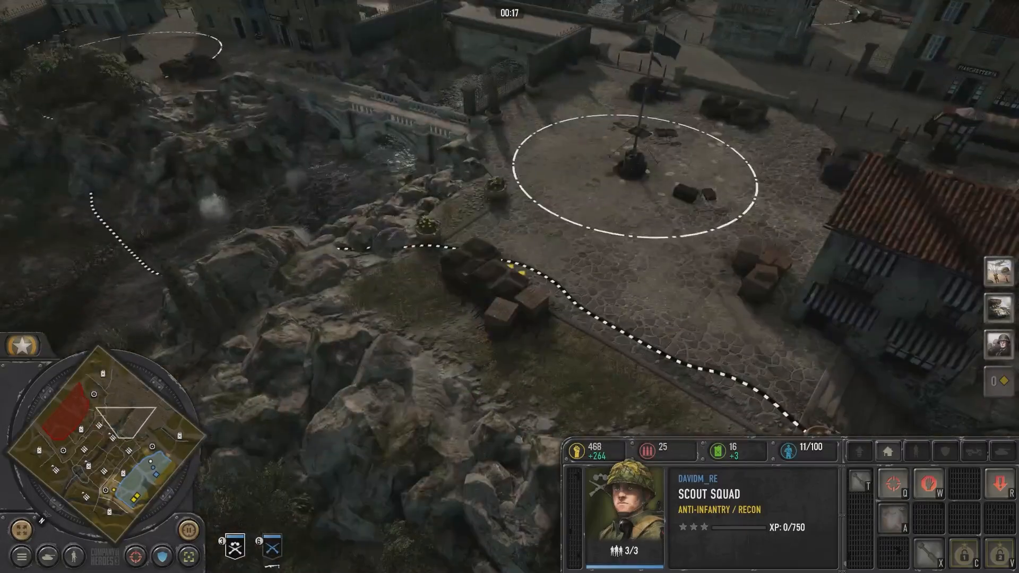
middle_drag(510, 319, 383, 175)
middle_drag(769, 80, 371, 32)
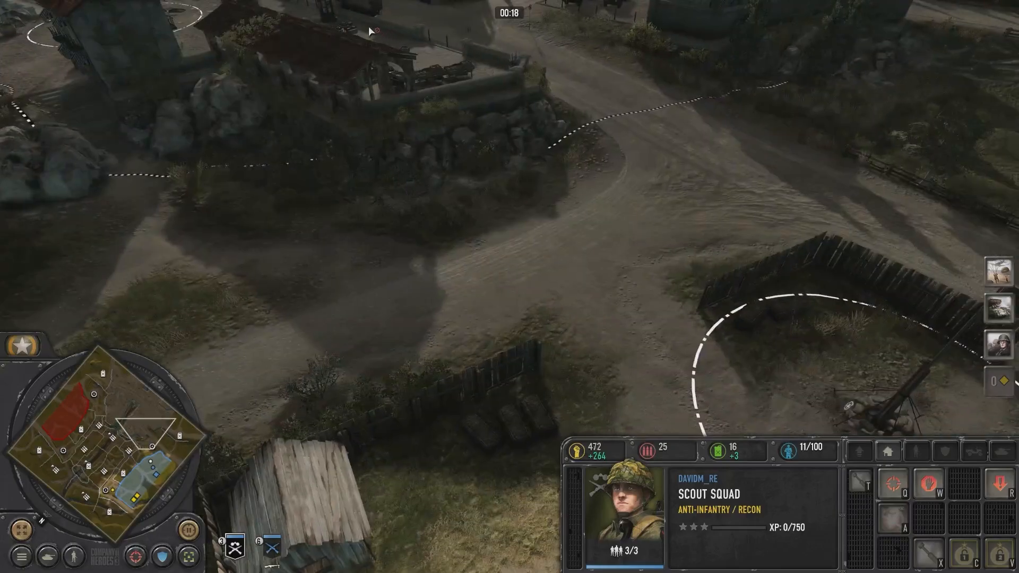
middle_drag(376, 281, 504, 218)
Step: Select both starting squads and send them to capture the territory point beside the wooden shed and fence
right_click(225, 408)
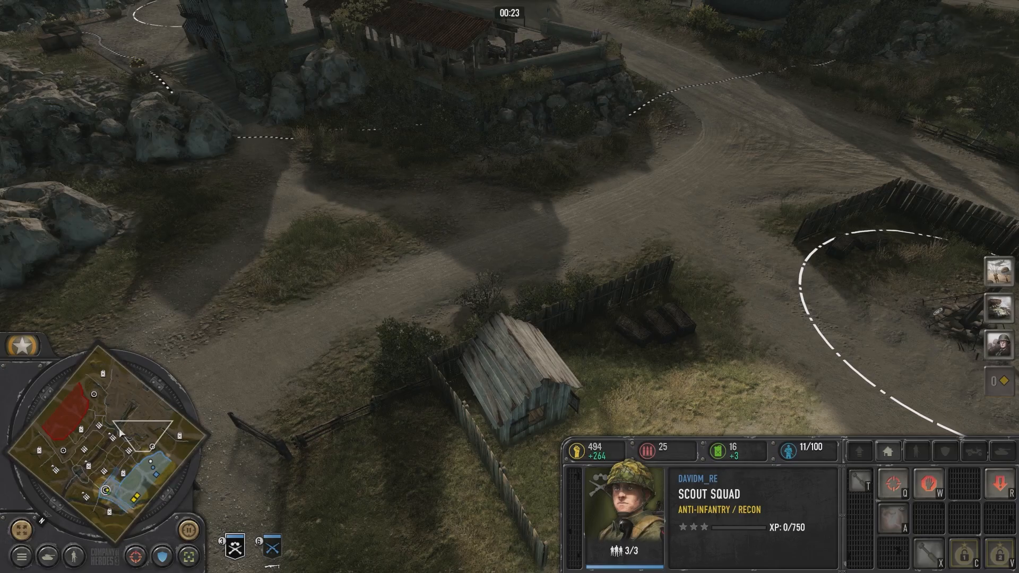
click(127, 474)
drag(125, 464, 142, 478)
middle_drag(839, 129, 813, 143)
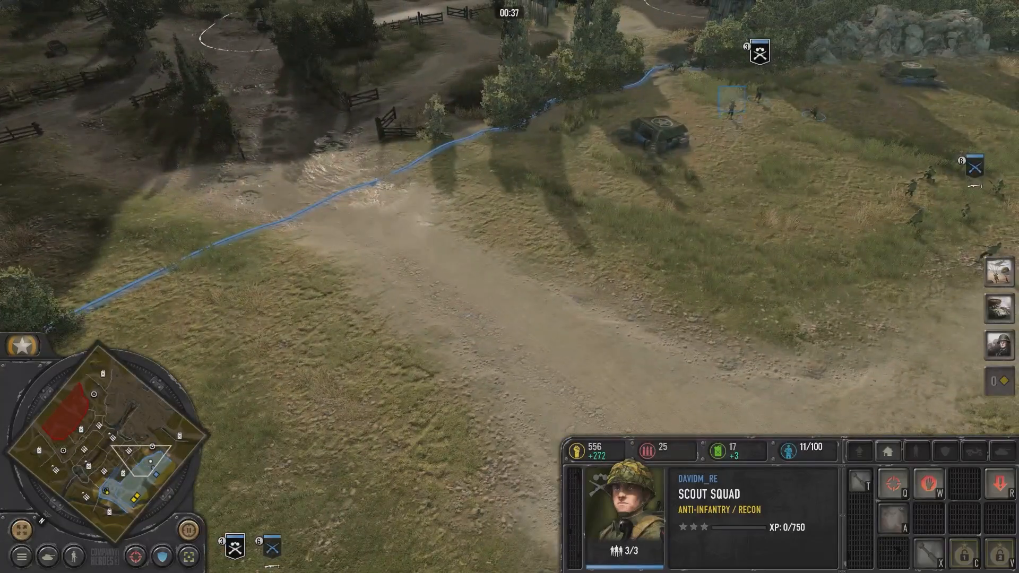
drag(747, 113, 971, 228)
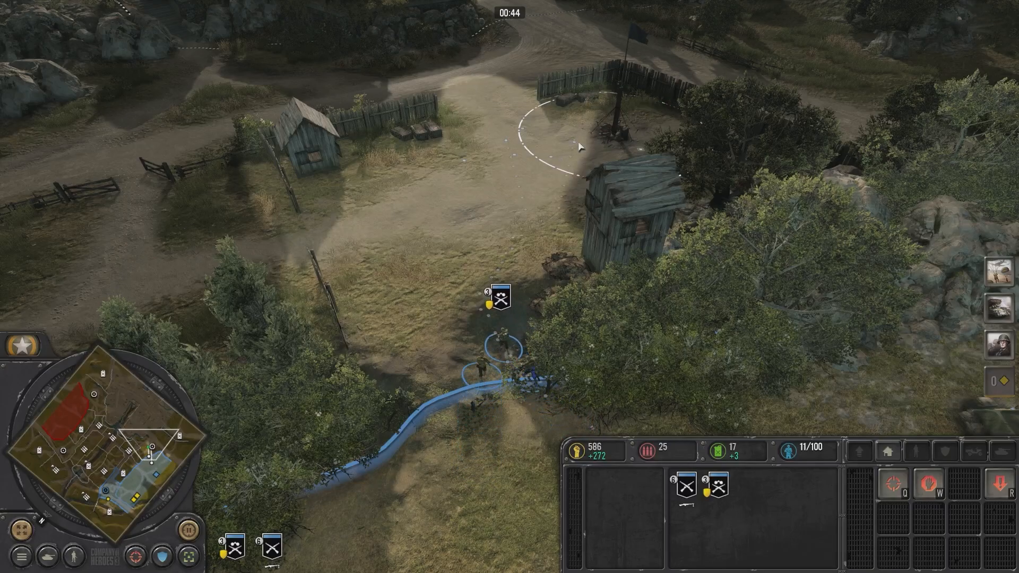
middle_drag(633, 144, 615, 192)
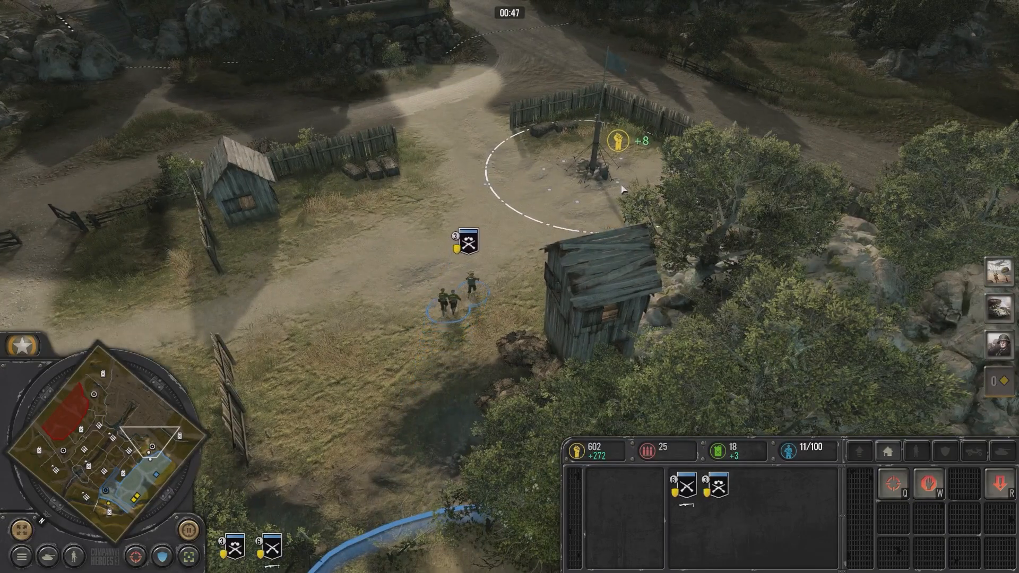
middle_drag(620, 187, 542, 222)
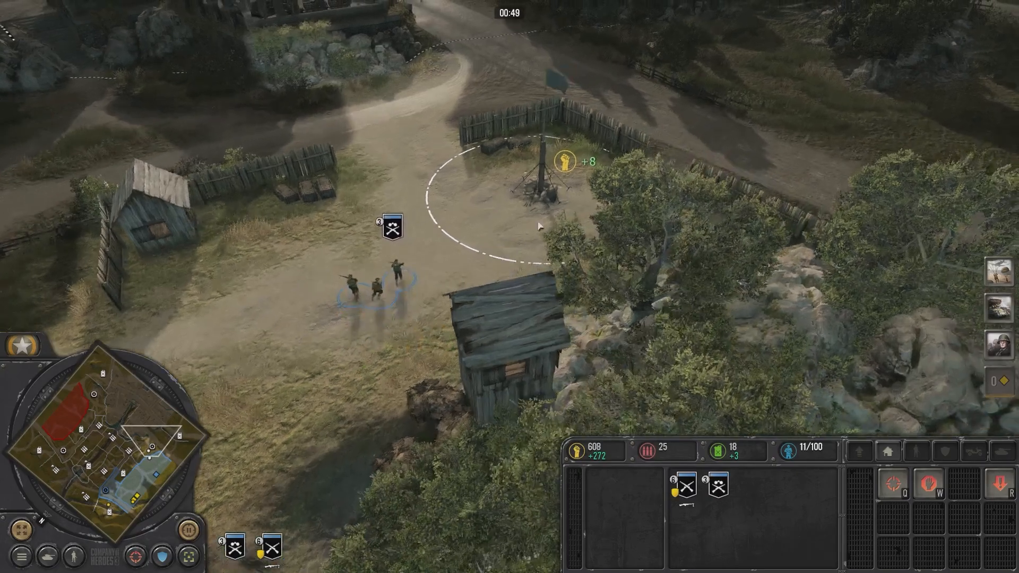
right_click(510, 210)
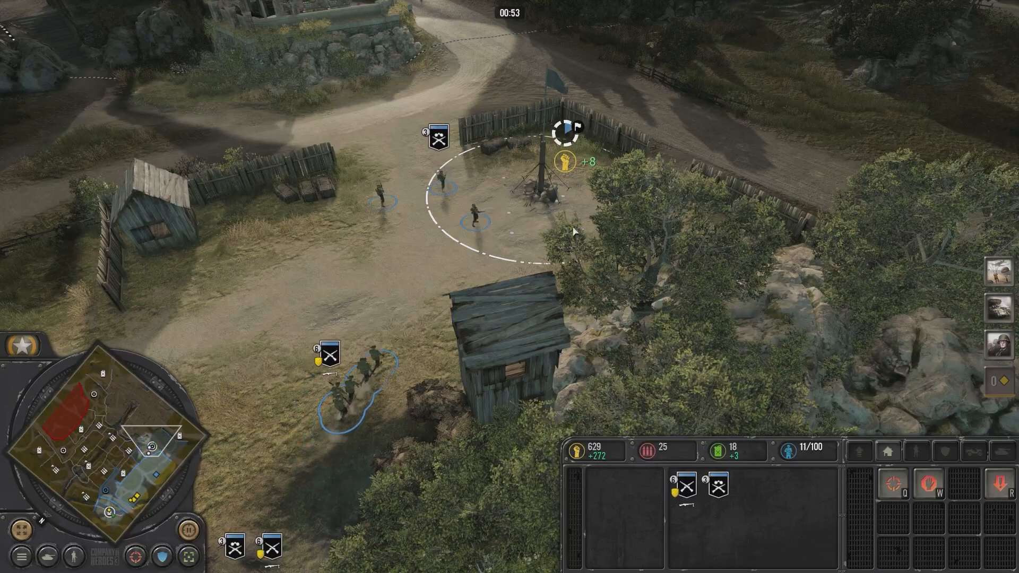
Step: Hold the territory point until it is captured, select the spawned SSF Commando Squad and send it toward the road past the point
middle_drag(499, 175, 515, 414)
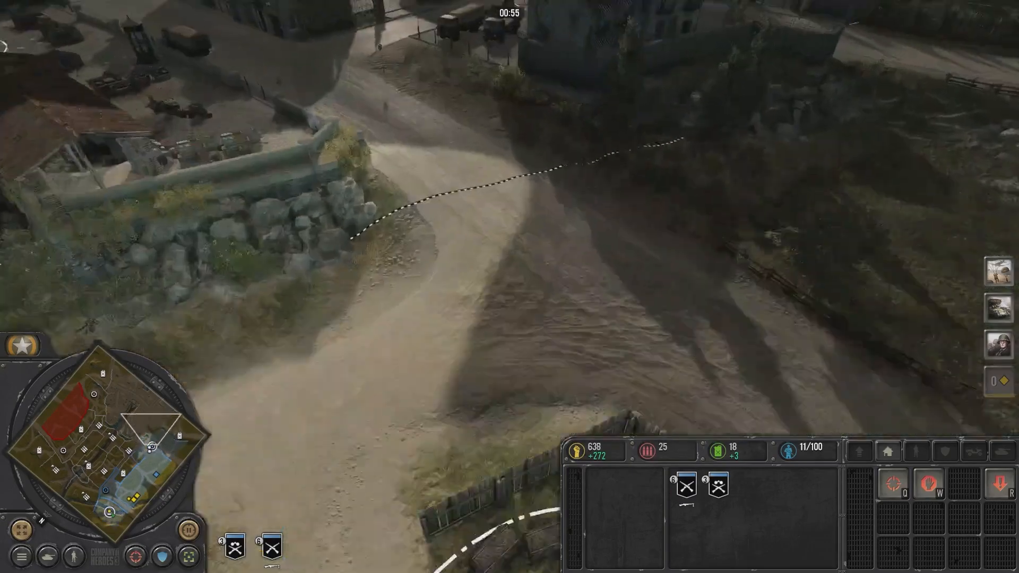
middle_drag(439, 334, 473, 85)
middle_drag(716, 350, 563, 258)
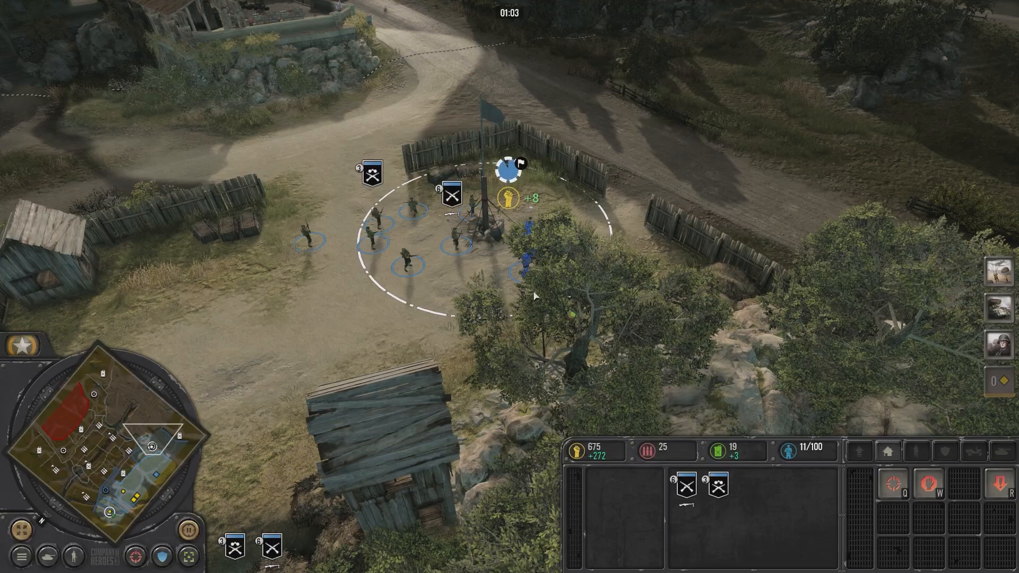
middle_drag(743, 398, 553, 328)
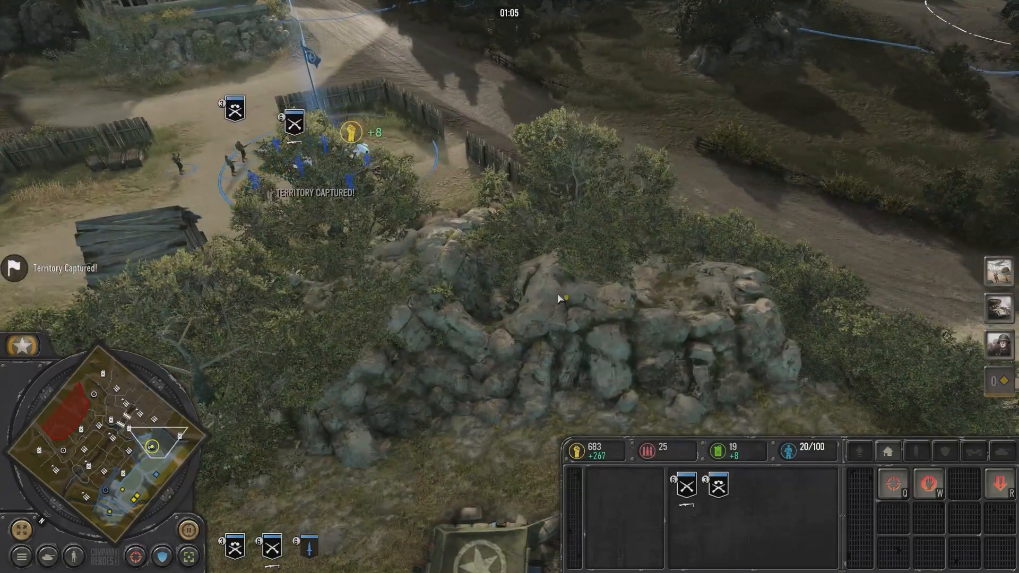
middle_drag(982, 340, 626, 346)
click(968, 234)
middle_drag(818, 250, 255, 183)
right_click(246, 180)
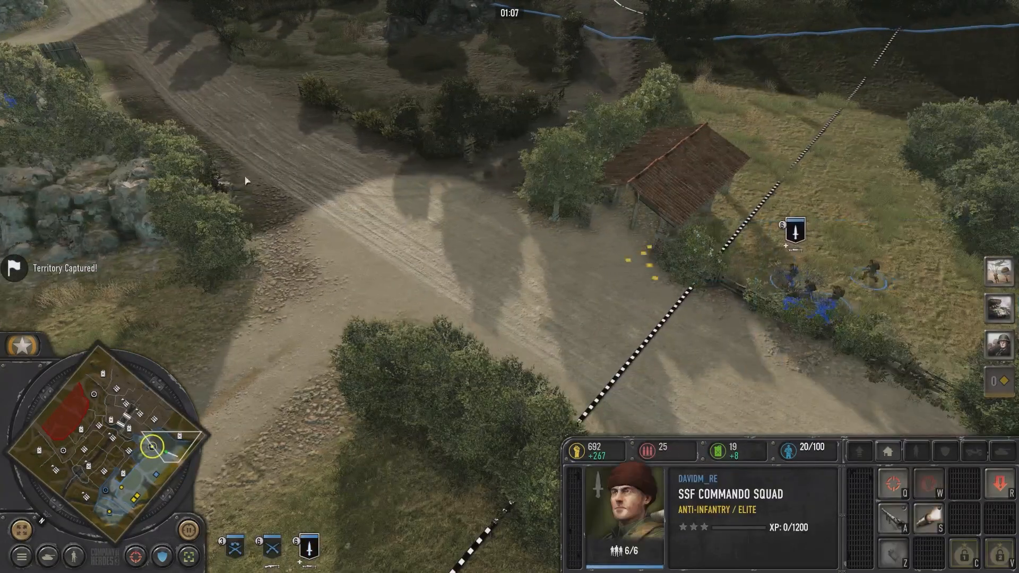
Step: Select the two squads at the captured point, add the commando squad to the selection and order all three up the road
middle_drag(80, 13, 275, 101)
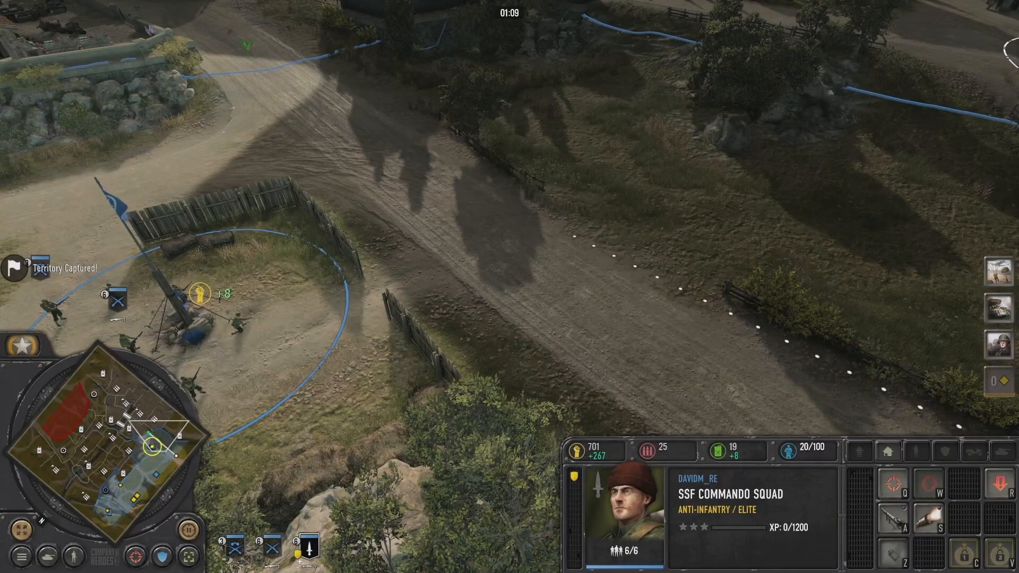
middle_drag(212, 297, 393, 253)
drag(159, 329, 366, 175)
right_click(346, 49)
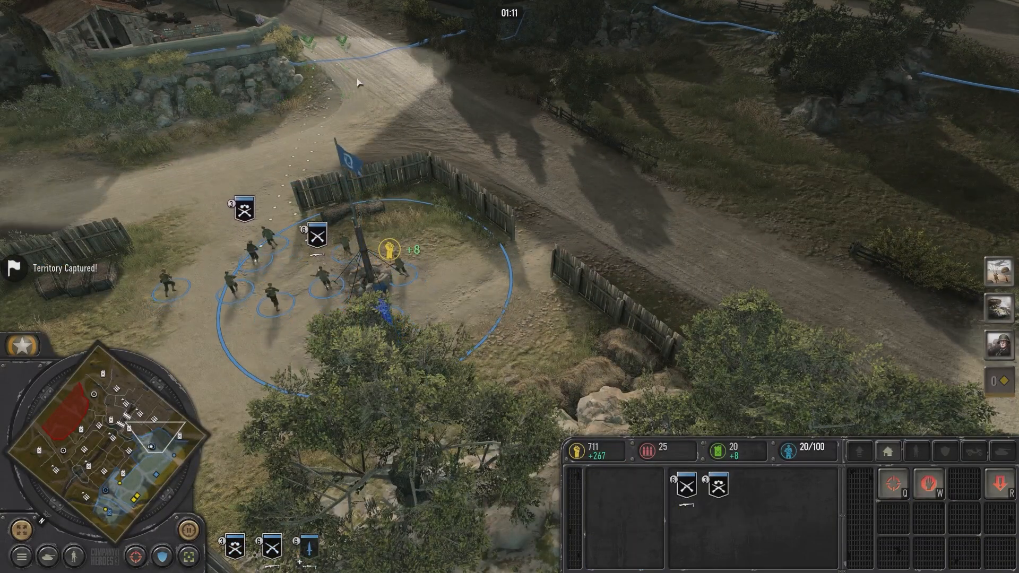
shift+click(309, 547)
right_click(148, 434)
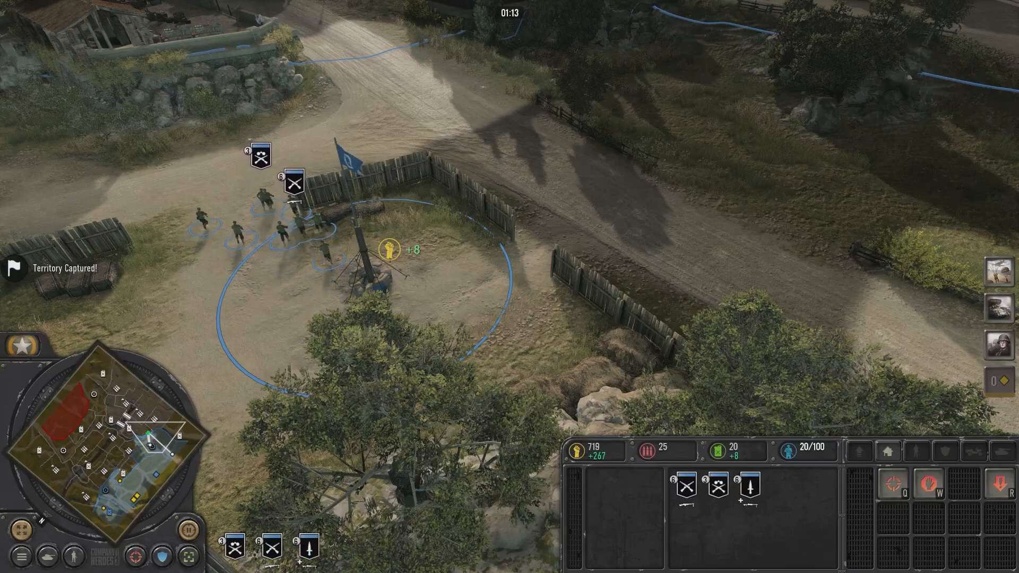
Step: Send all three selected squads along the road into the street beside the walled market square
middle_drag(295, 63, 390, 165)
right_click(361, 44)
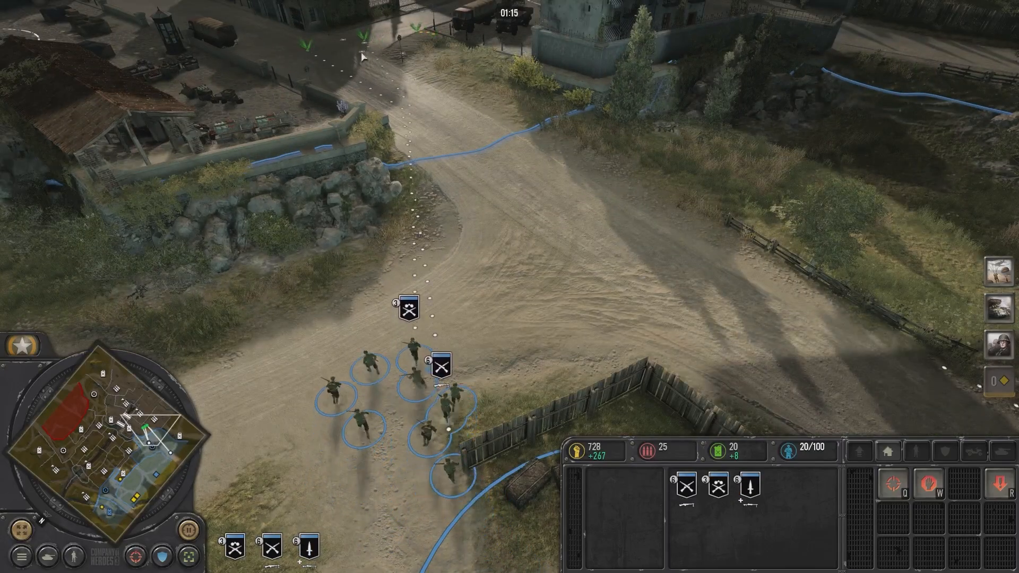
middle_drag(355, 51, 425, 147)
right_click(424, 147)
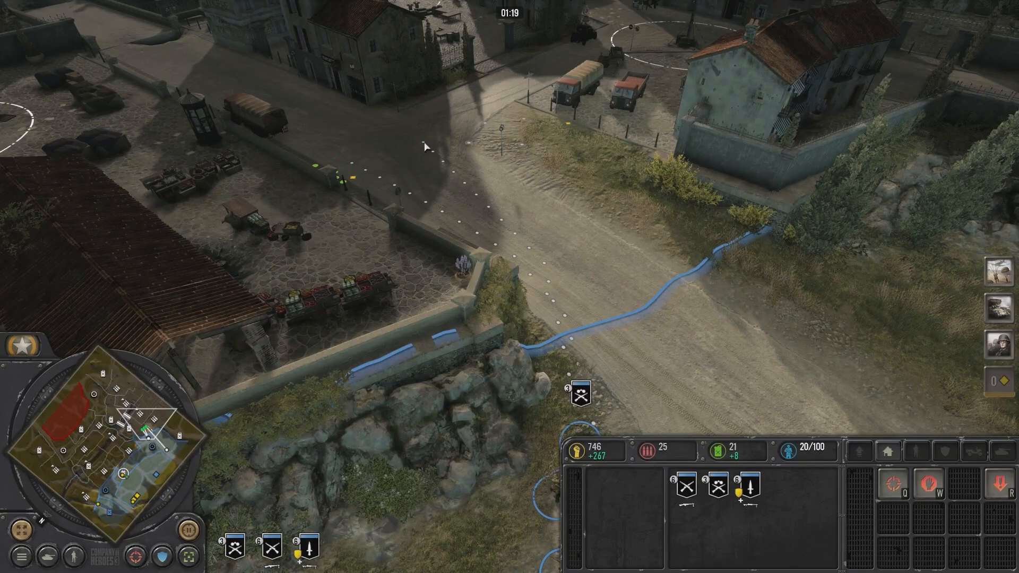
right_click(440, 137)
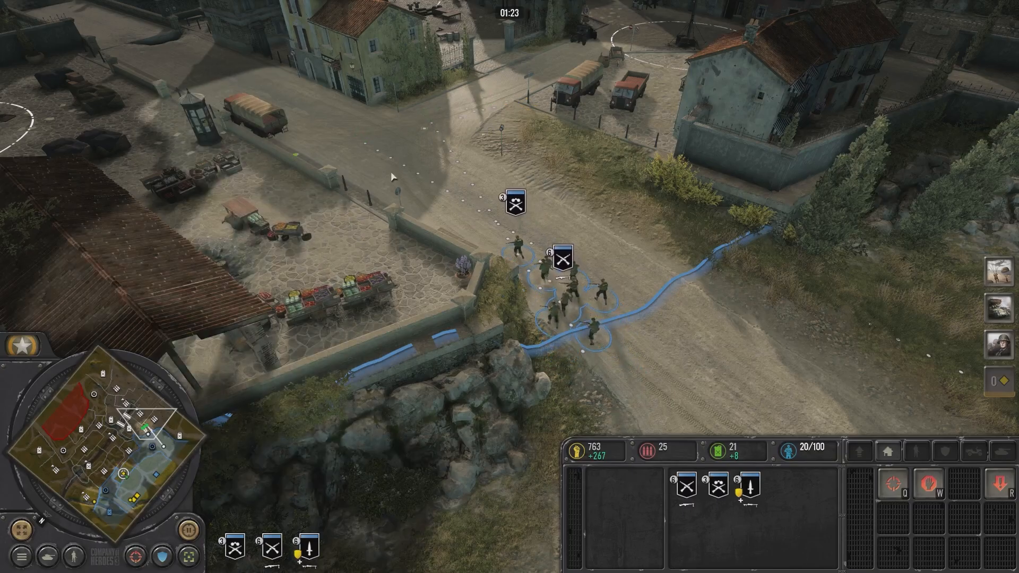
Step: Follow the three squads along the street and order them back to the market square's wall near the road junction
middle_drag(393, 176, 462, 157)
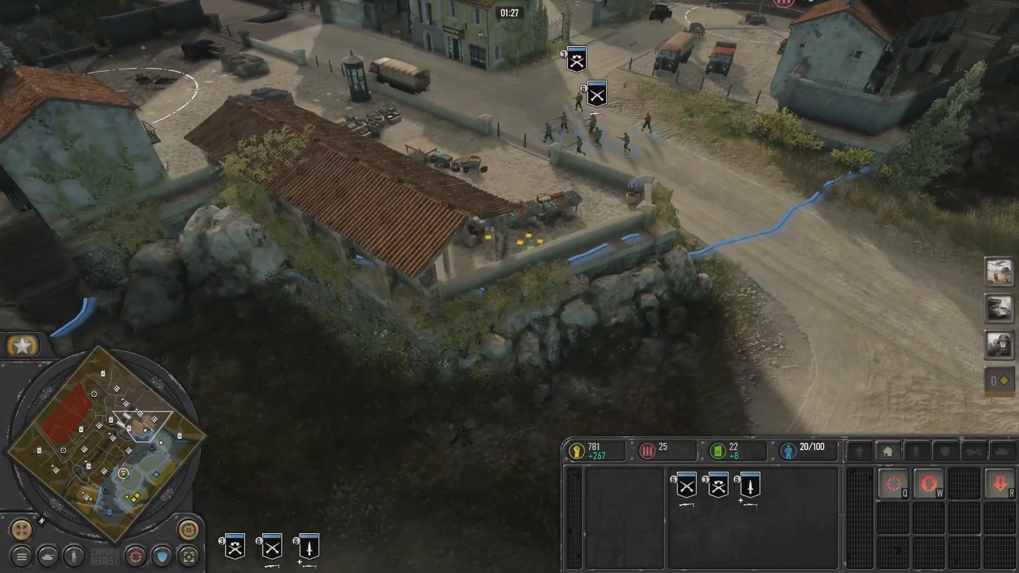
middle_drag(507, 252, 382, 414)
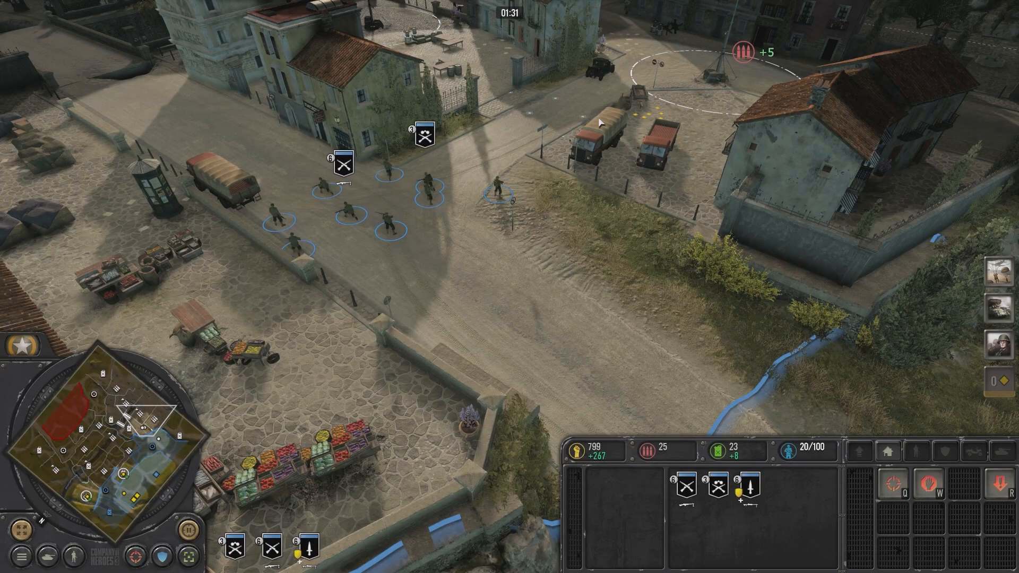
middle_drag(600, 123, 406, 177)
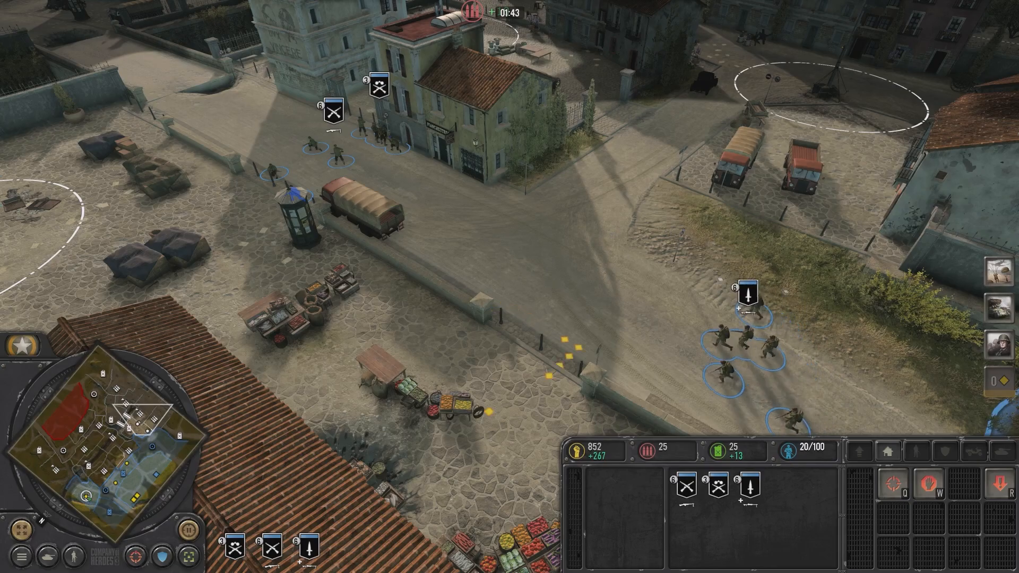
middle_drag(568, 364, 610, 350)
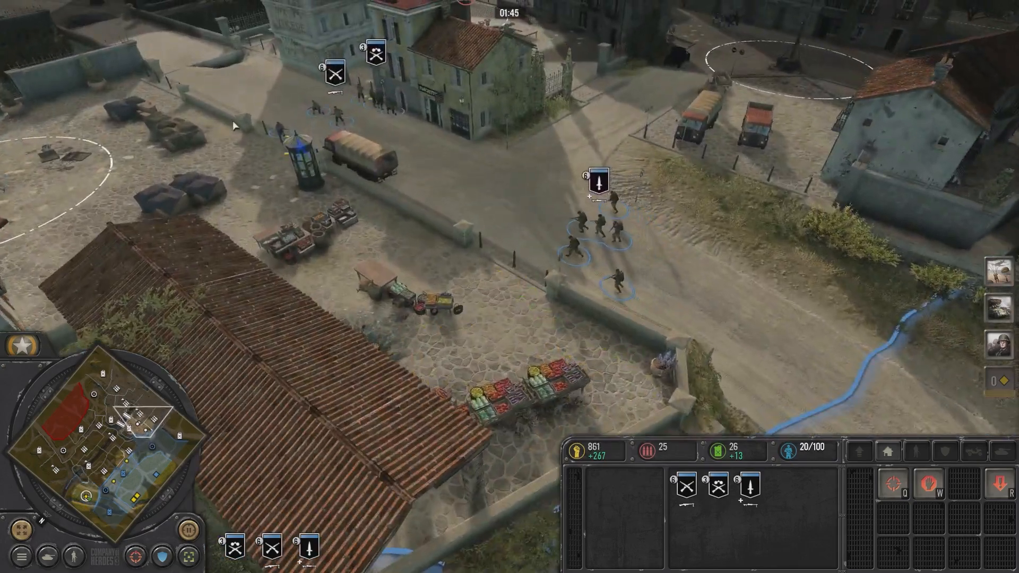
key(Up)
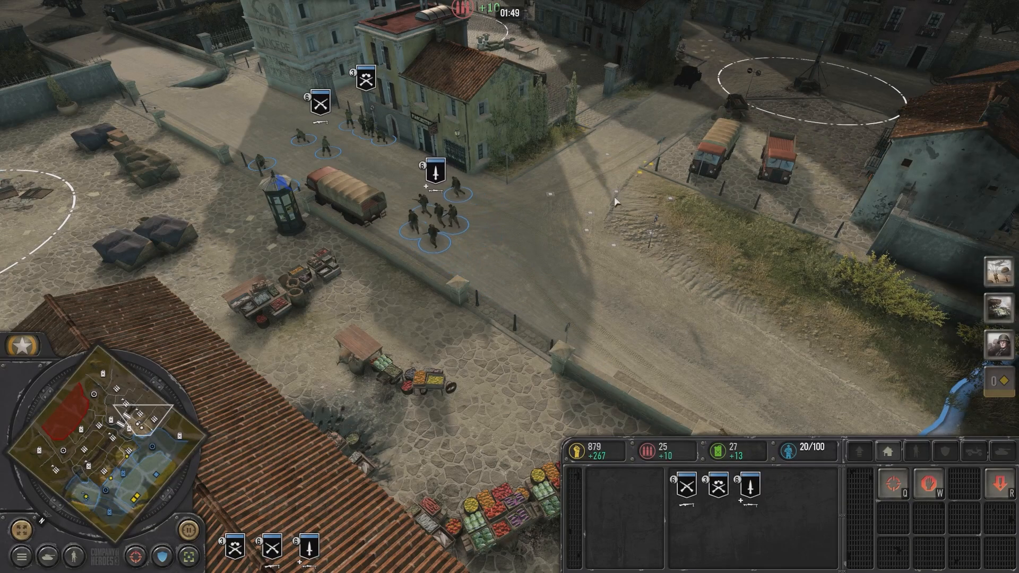
middle_drag(599, 275, 571, 296)
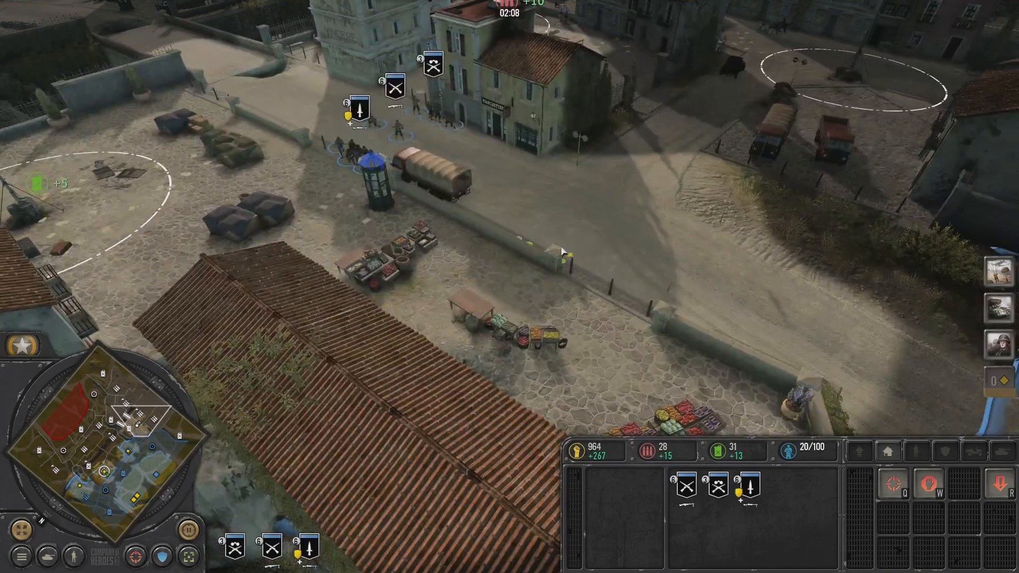
right_click(571, 245)
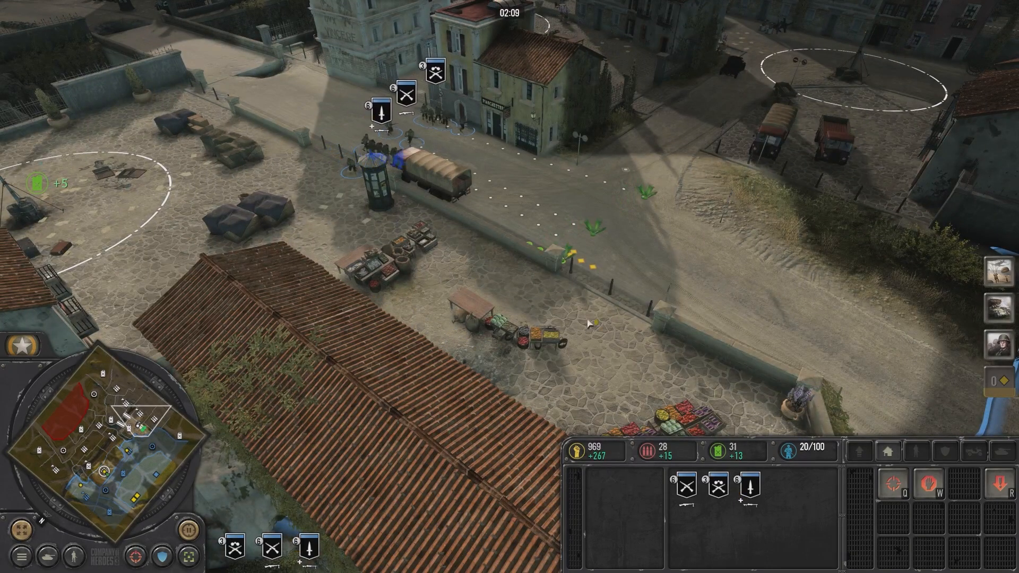
scroll(589, 323, down, 4)
scroll(519, 303, up, 4)
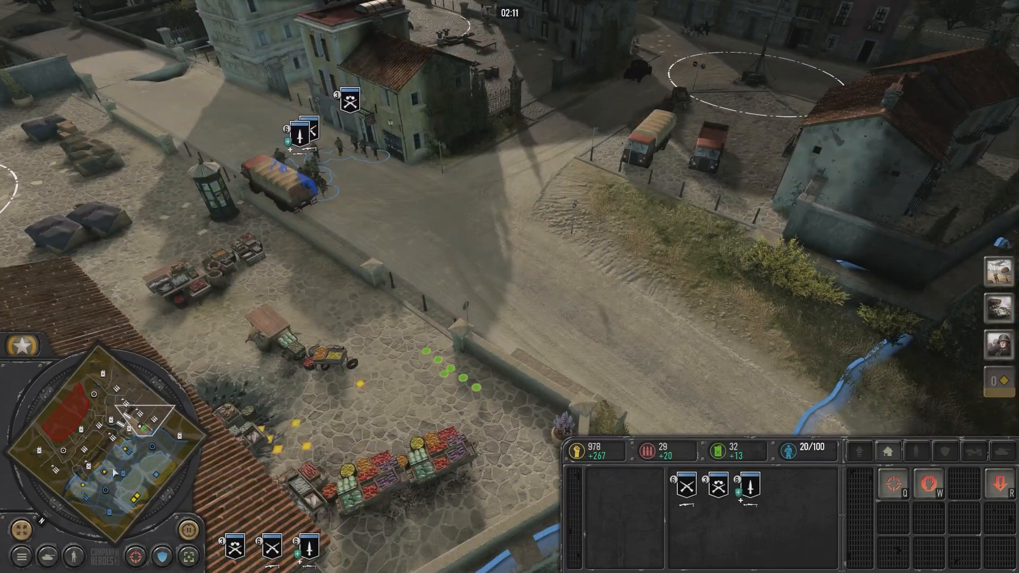
Step: Return to the captured strategic point by the wooden fences, select it and examine the surrounding road and market area
click(148, 463)
middle_drag(597, 160, 478, 238)
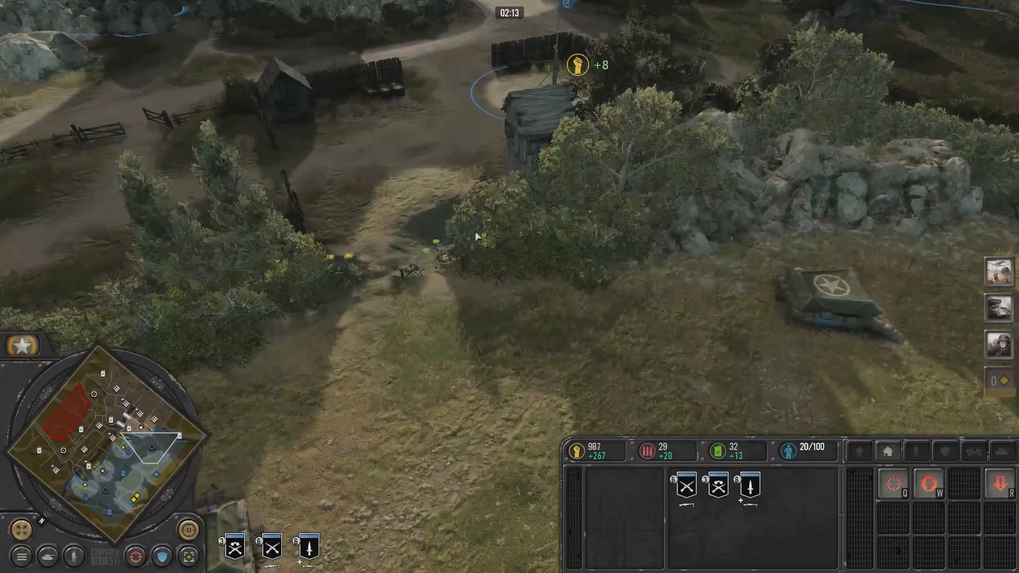
middle_drag(637, 40, 596, 142)
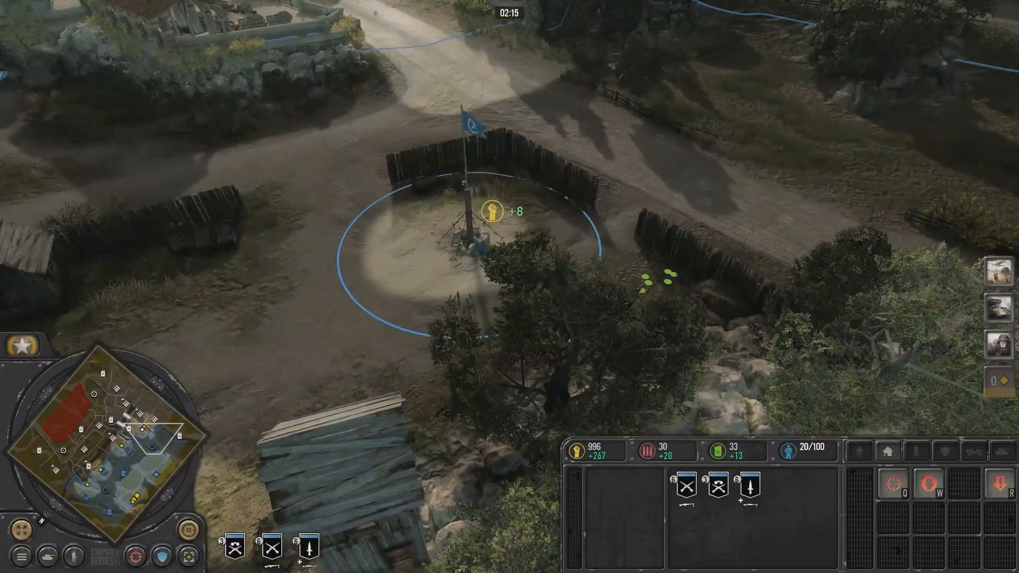
middle_drag(658, 279, 547, 276)
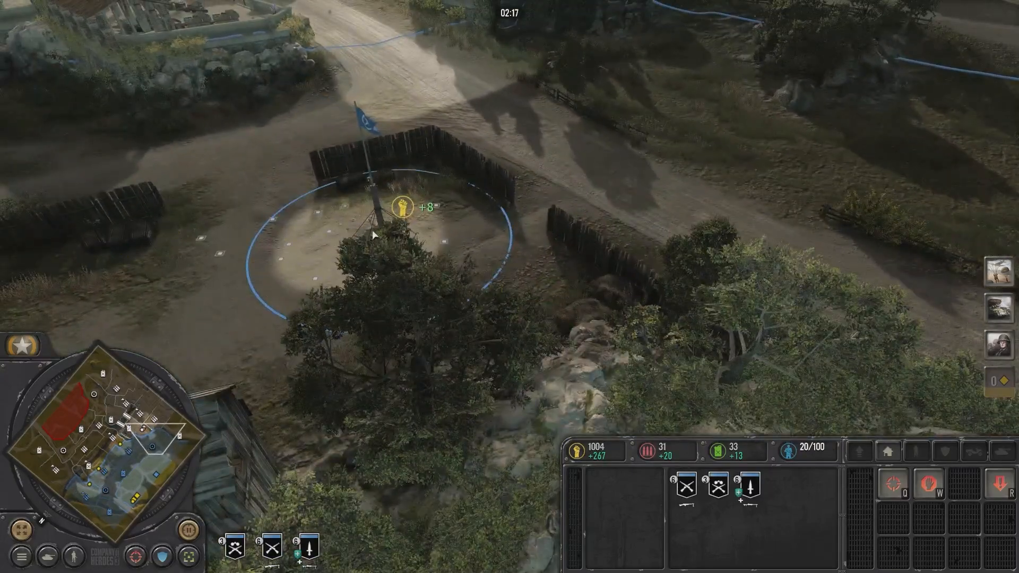
middle_drag(372, 230, 432, 259)
click(435, 260)
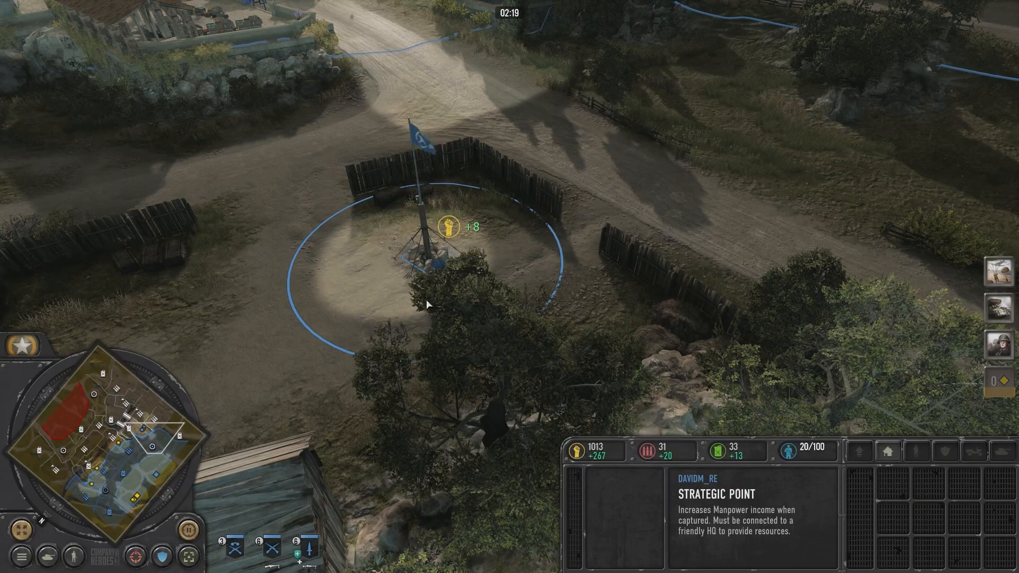
middle_drag(359, 255, 401, 279)
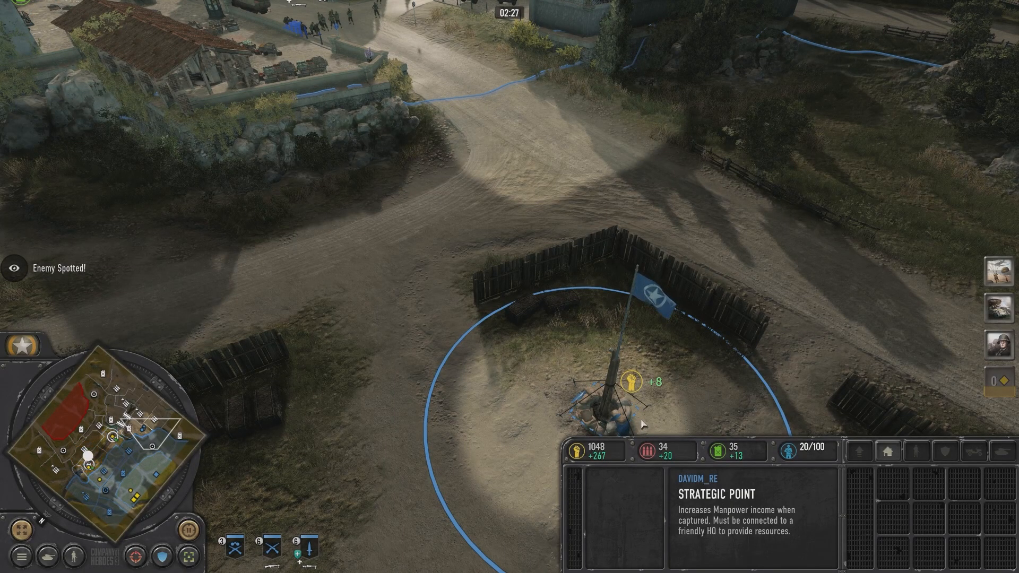
middle_drag(399, 165, 444, 239)
mouse_move(419, 133)
middle_down()
mouse_move(422, 192)
mouse_move(422, 141)
mouse_move(757, 132)
mouse_move(812, 332)
mouse_move(429, 130)
middle_up()
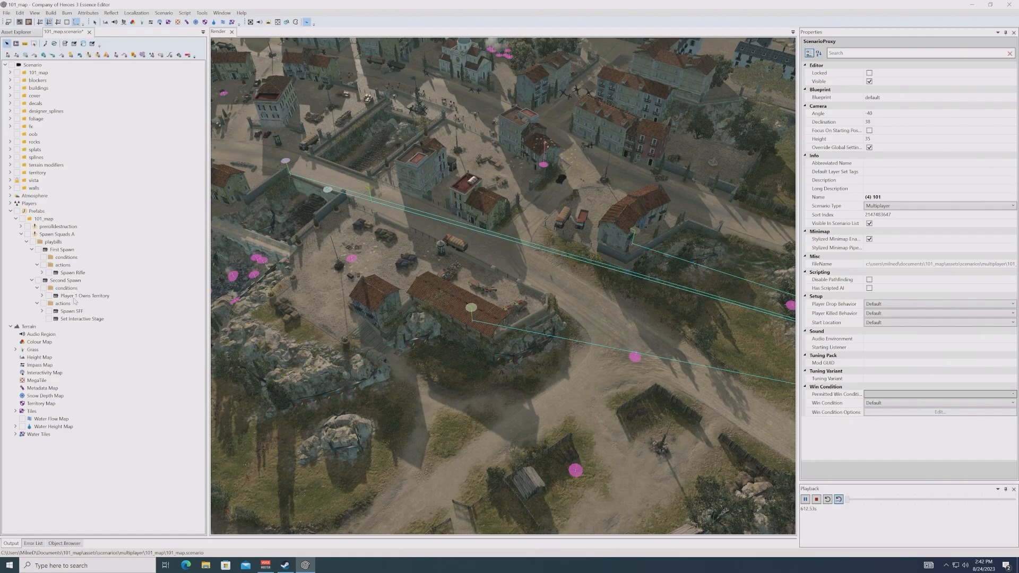
Step: Switch to the Essence Editor and add a playbill prefab to the 101_map prefab layer
click(56, 236)
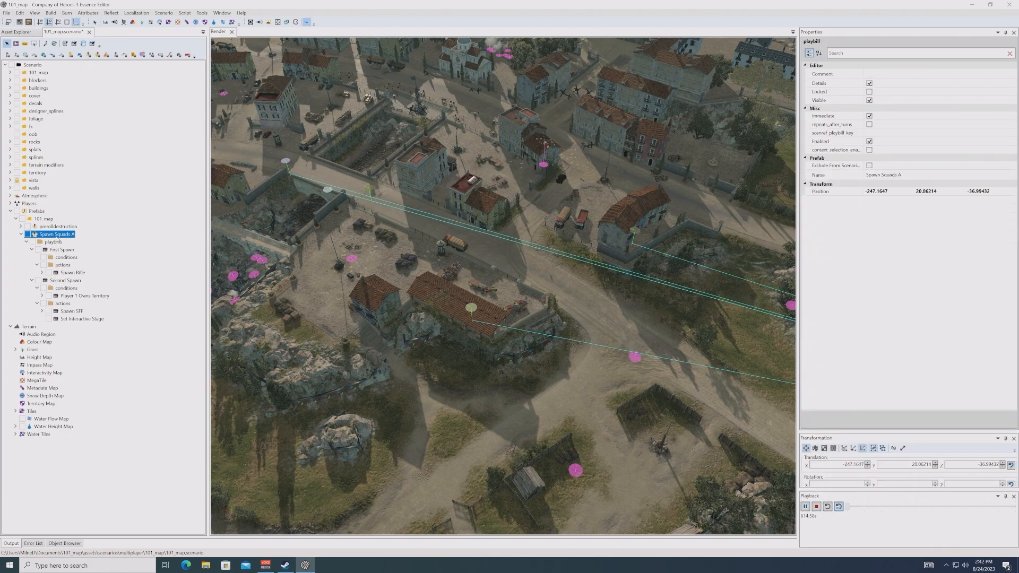
right_click(46, 218)
click(69, 223)
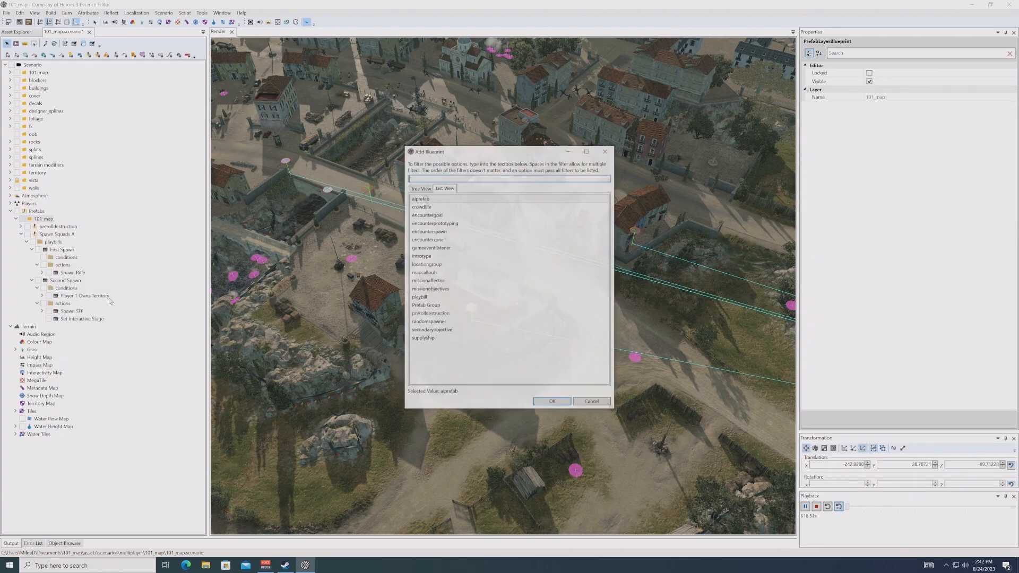
click(421, 297)
click(551, 402)
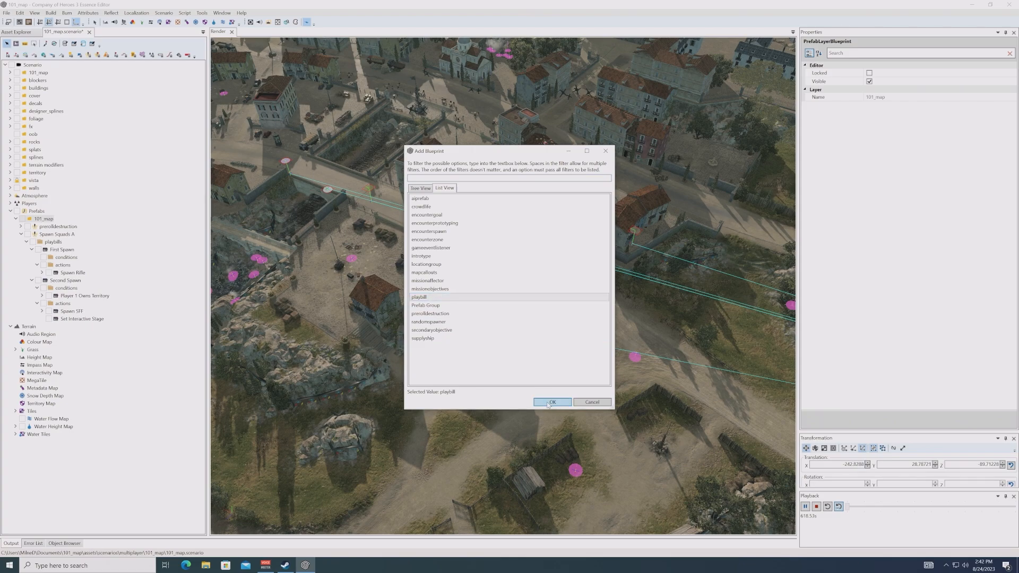
Step: Collapse the Spawn Squads A prefab and rename the new playbill prefab as Bombing Run
click(21, 234)
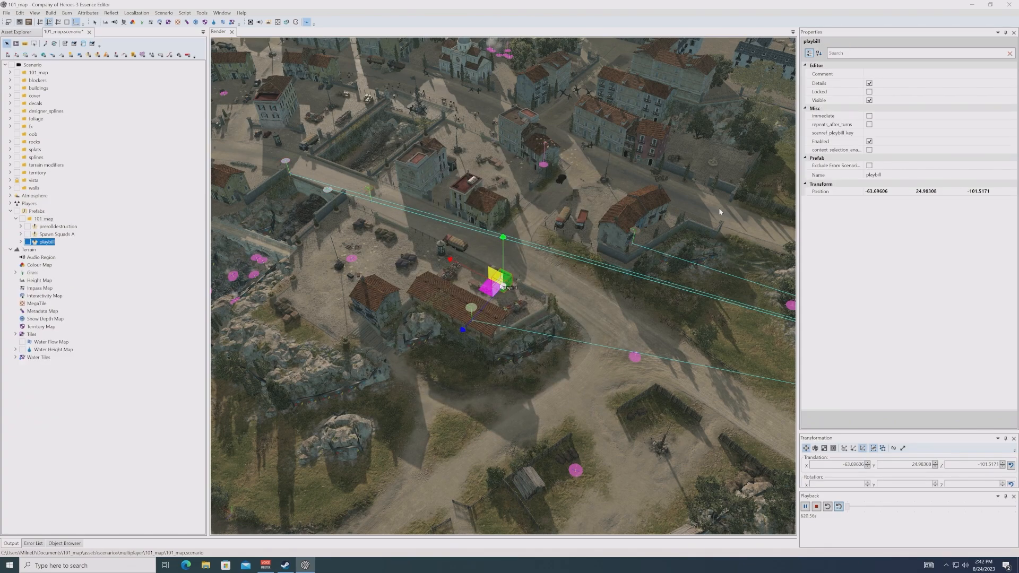
click(950, 174)
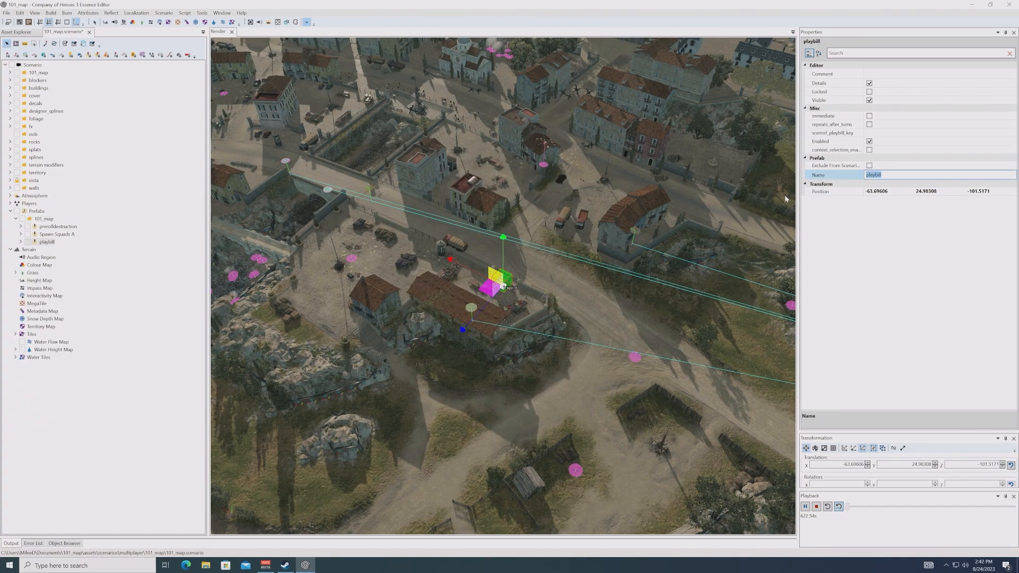
text(Bombing Run)
key(Return)
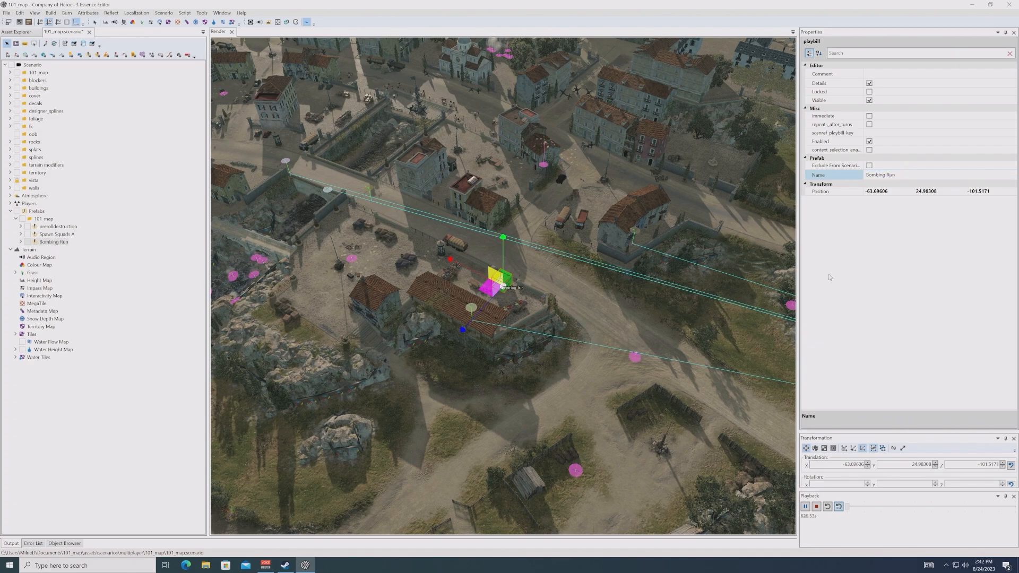
Step: Add a playbills entry to the Bombing Run prefab and expand it down to its conditions and actions
click(21, 242)
click(51, 257)
right_click(46, 255)
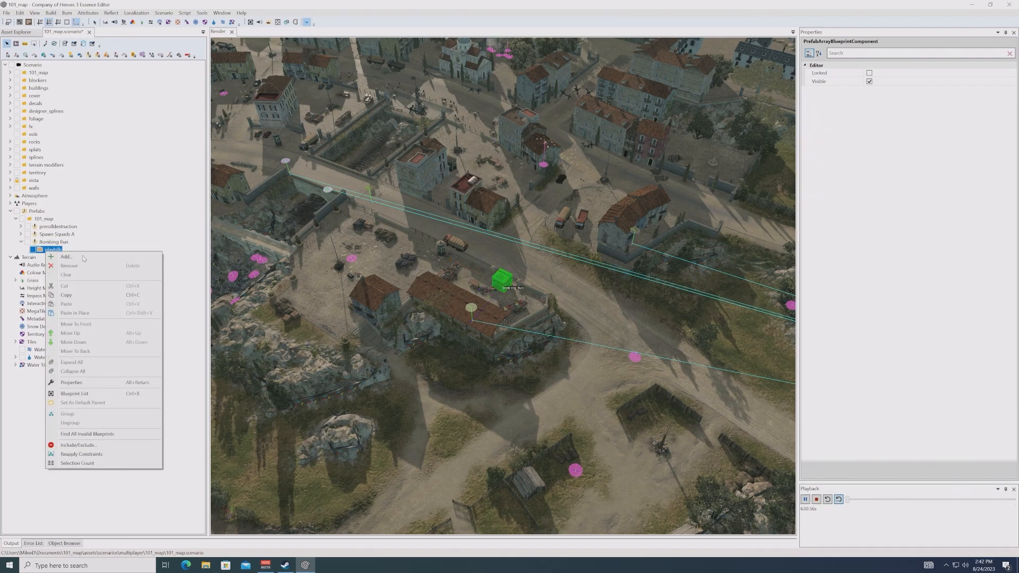
click(32, 257)
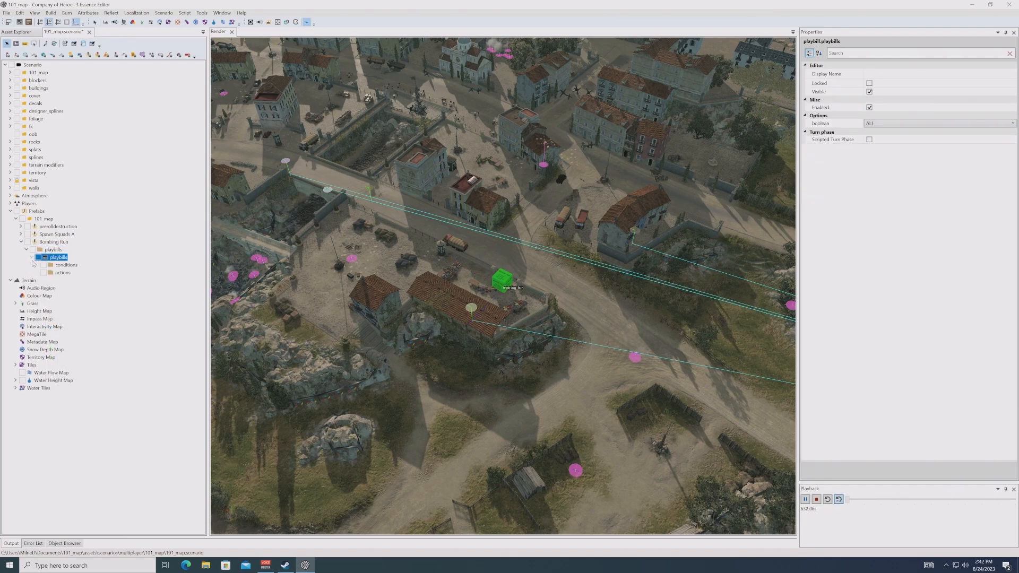
Step: Assign the group name eg_townfuel to the territory_fuel_point_low in the courtyard beside the two red-roofed buildings
click(66, 264)
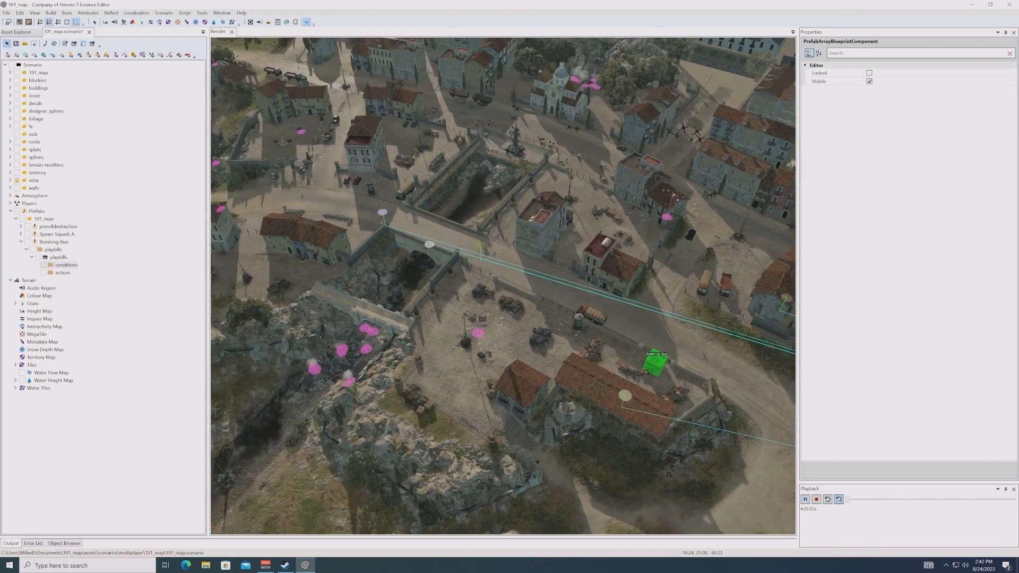
middle_drag(531, 298, 447, 307)
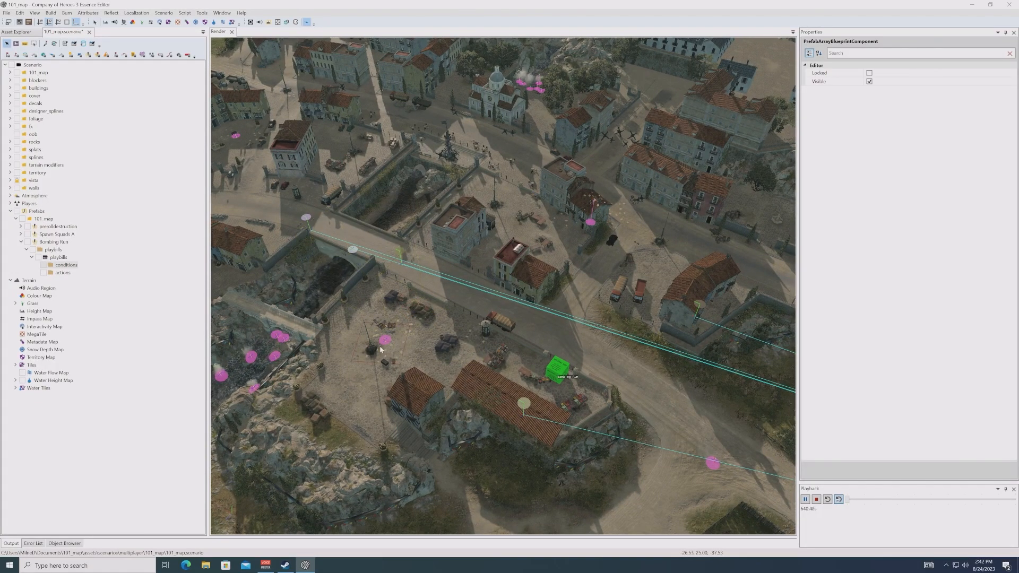
click(374, 351)
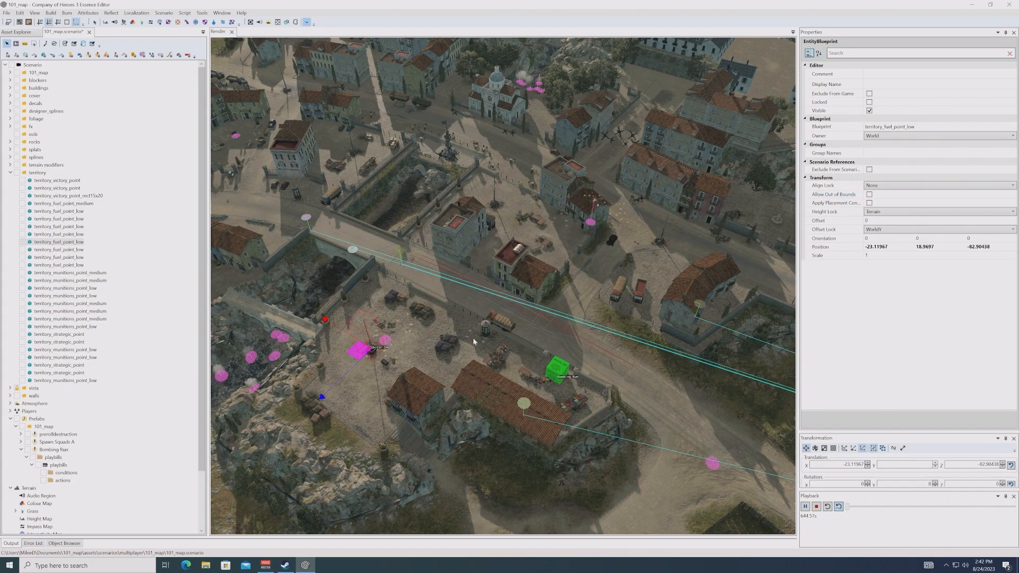
click(898, 152)
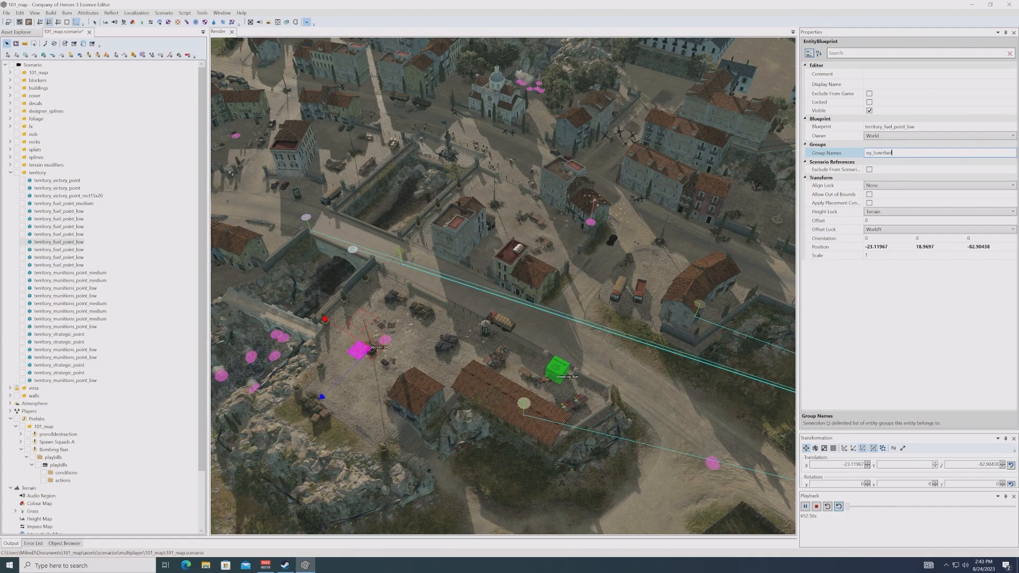
key(Return)
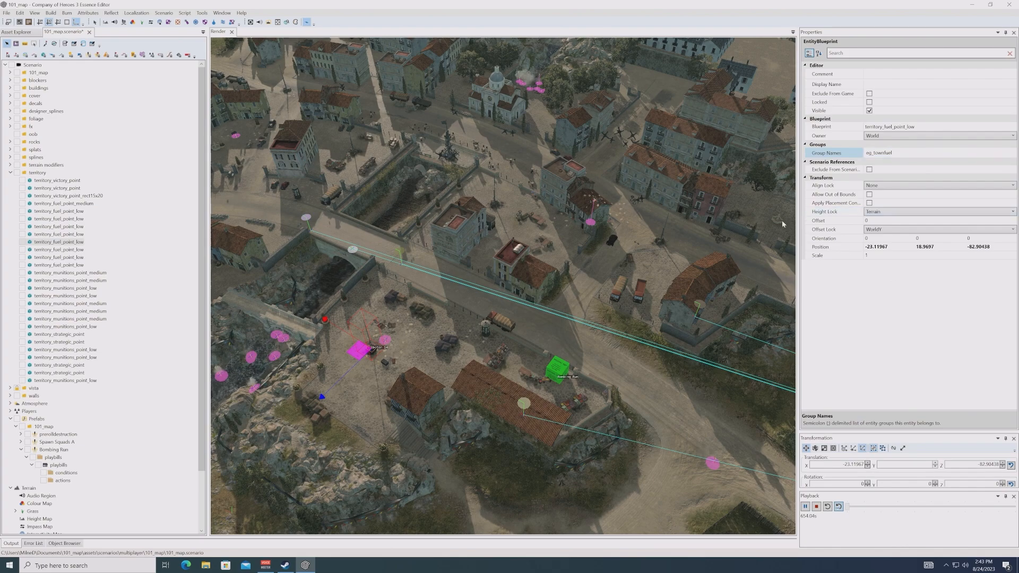
Step: Assign the group name eg_townmuni to the territory_munitions_point_medium beside the town building across the road
click(484, 205)
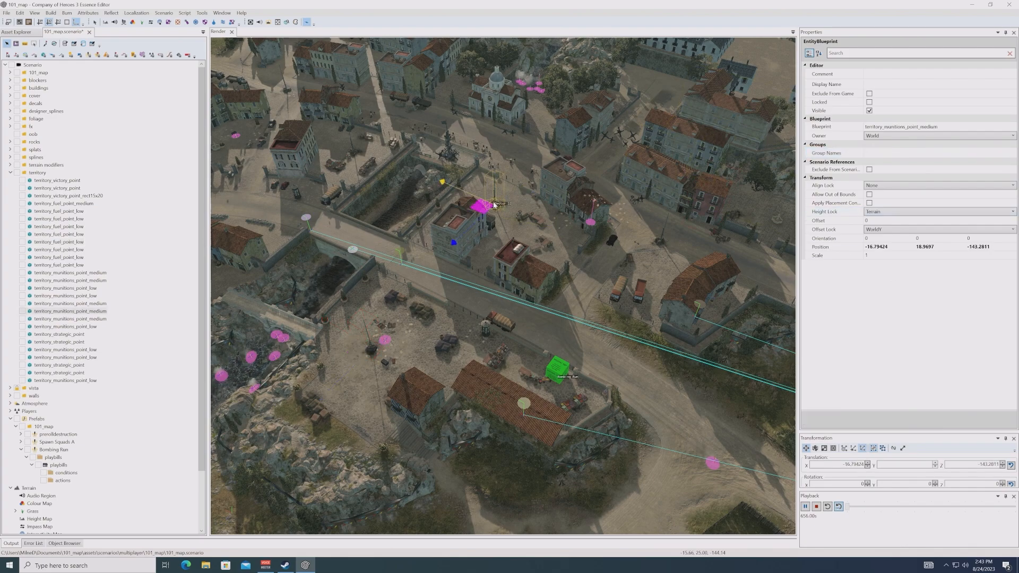
click(907, 152)
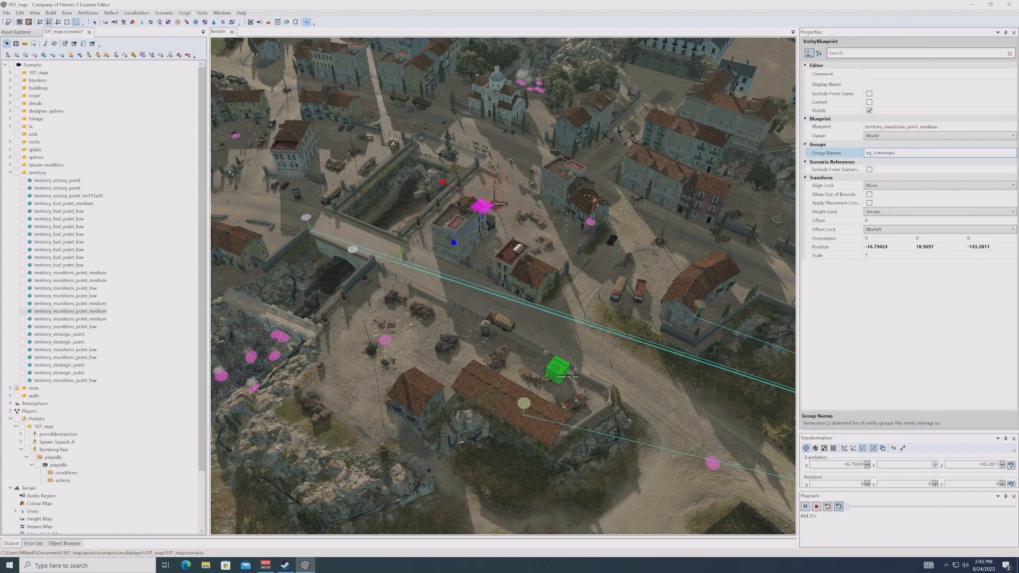
key(Return)
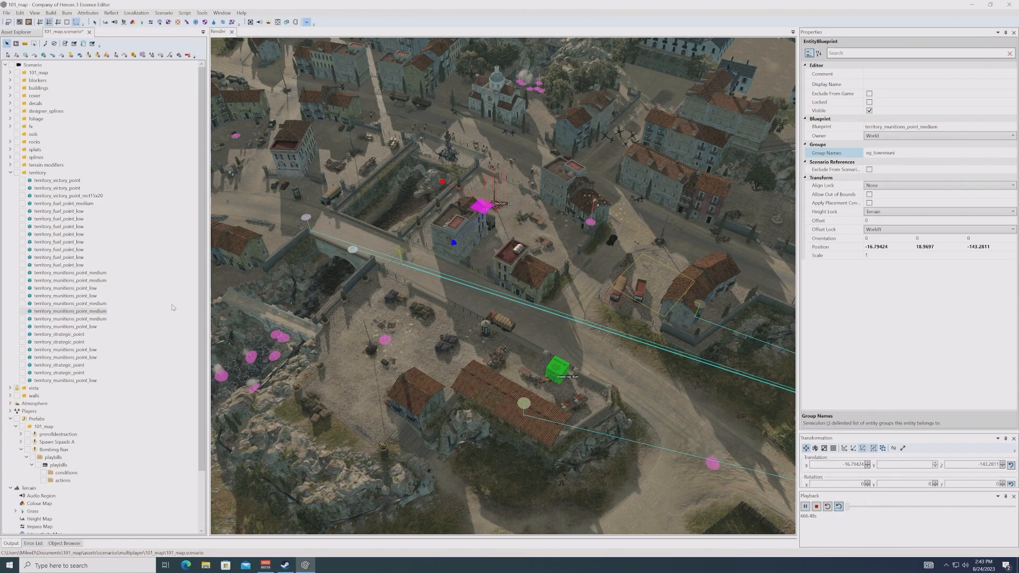
Step: Add a condition under the Bombing Run playbill's conditions and look into its optional_dedicated_actions
scroll(166, 306, down, 1)
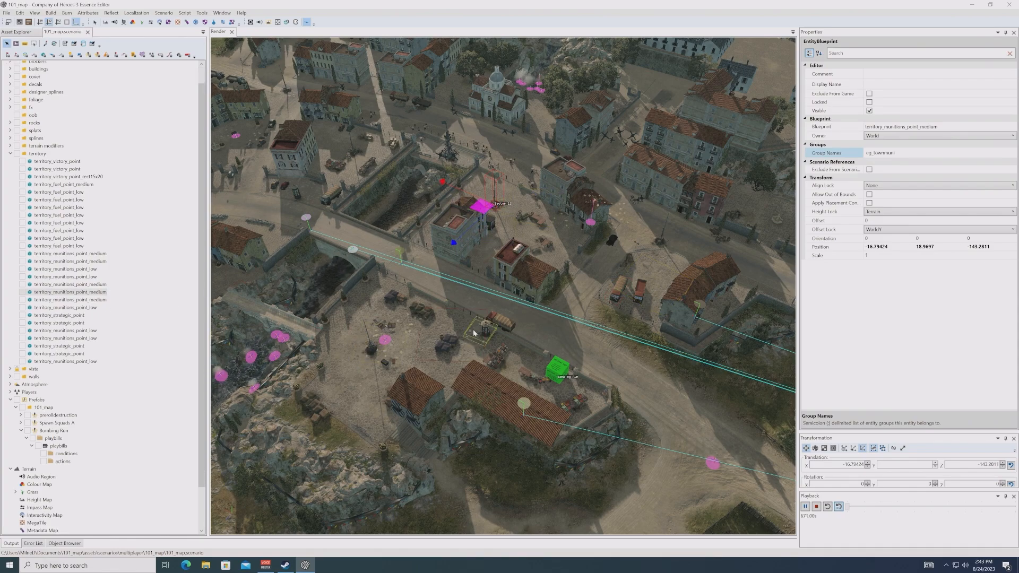
scroll(92, 413, down, 3)
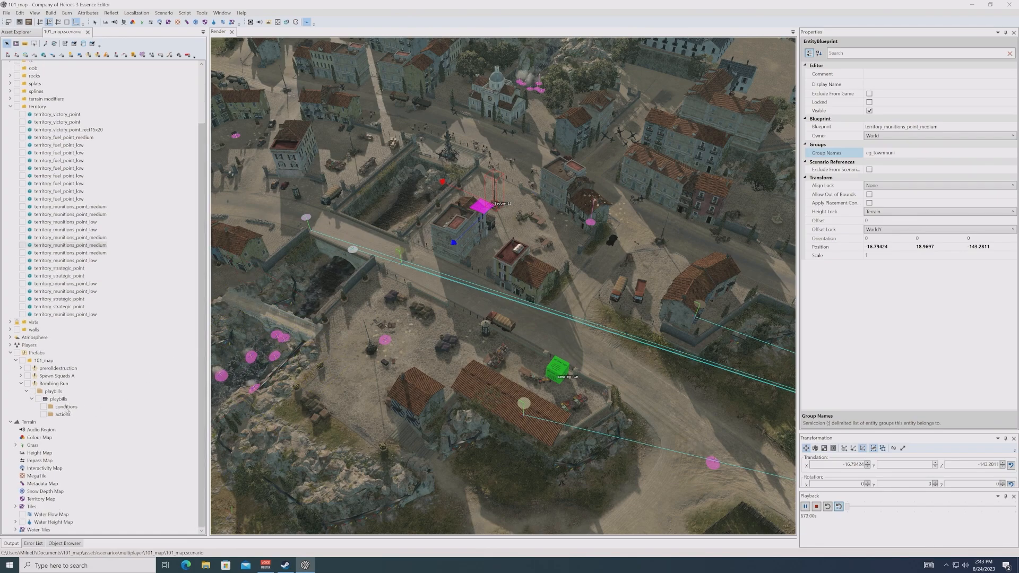
right_click(65, 408)
click(85, 193)
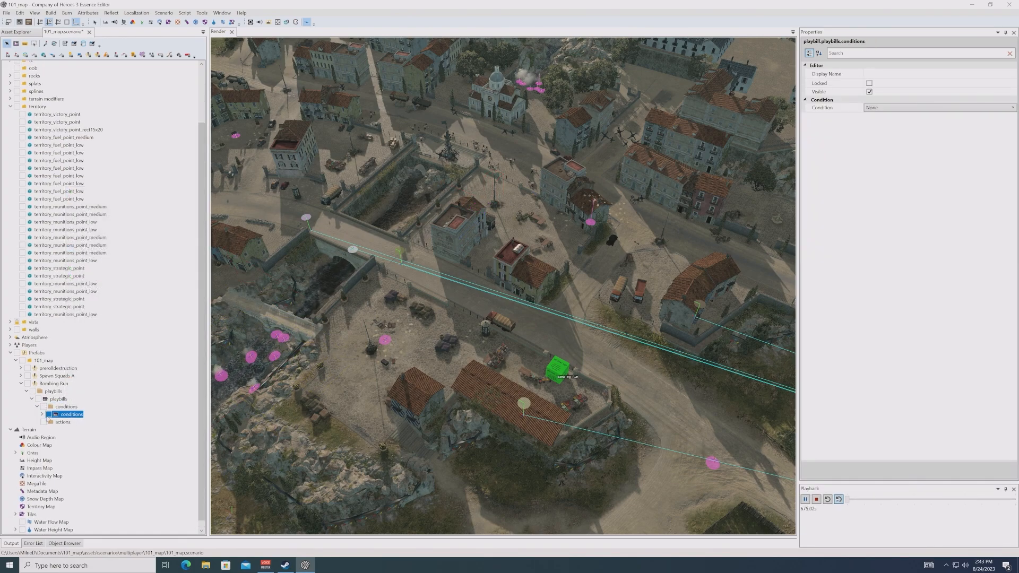
click(42, 416)
right_click(83, 422)
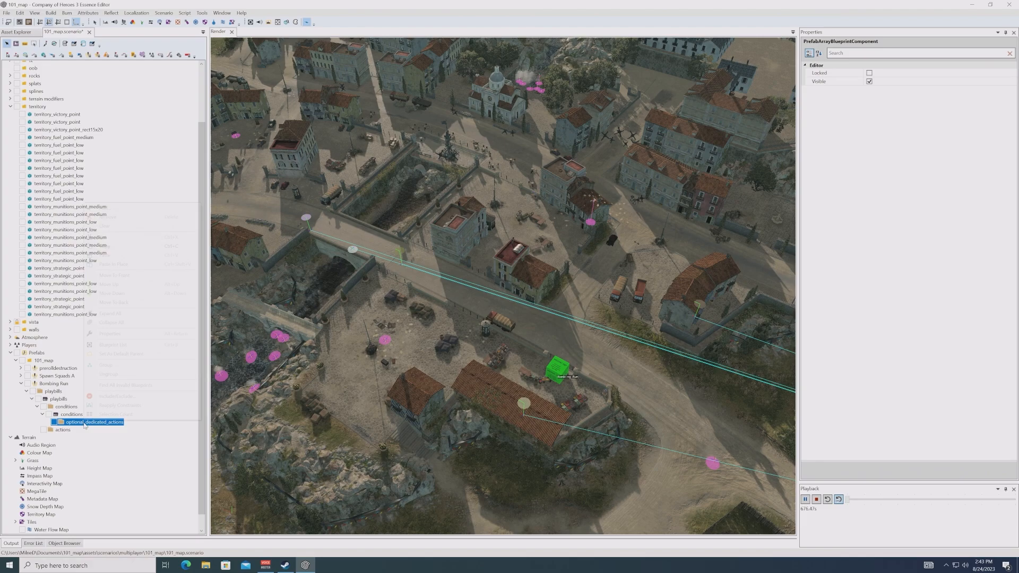
click(42, 415)
Step: Configure the new condition as PlayerOwner with target type EGROUP and EGroup eg_townfuel
click(69, 415)
click(934, 107)
click(1012, 108)
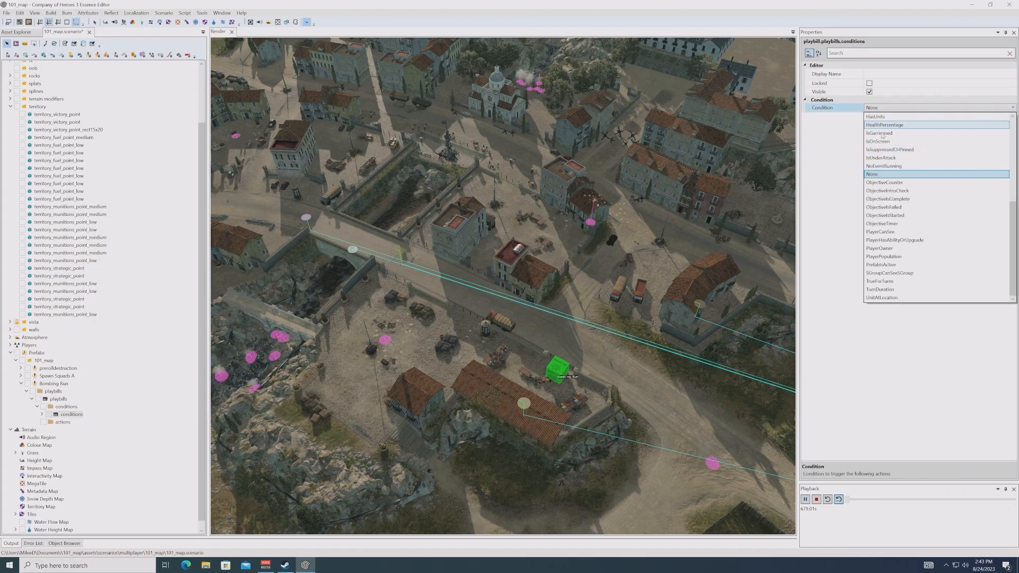
click(904, 250)
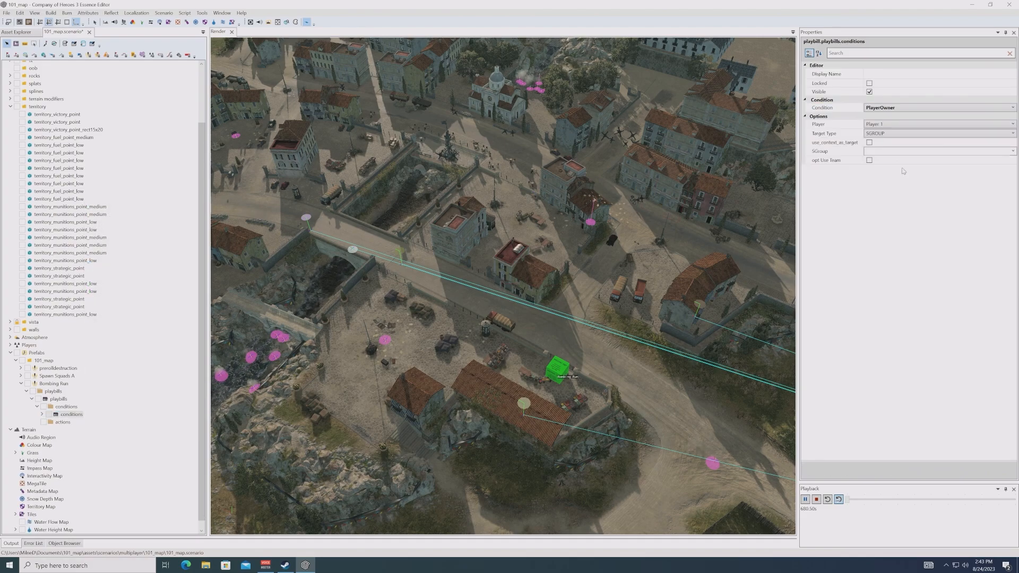
click(884, 140)
click(895, 166)
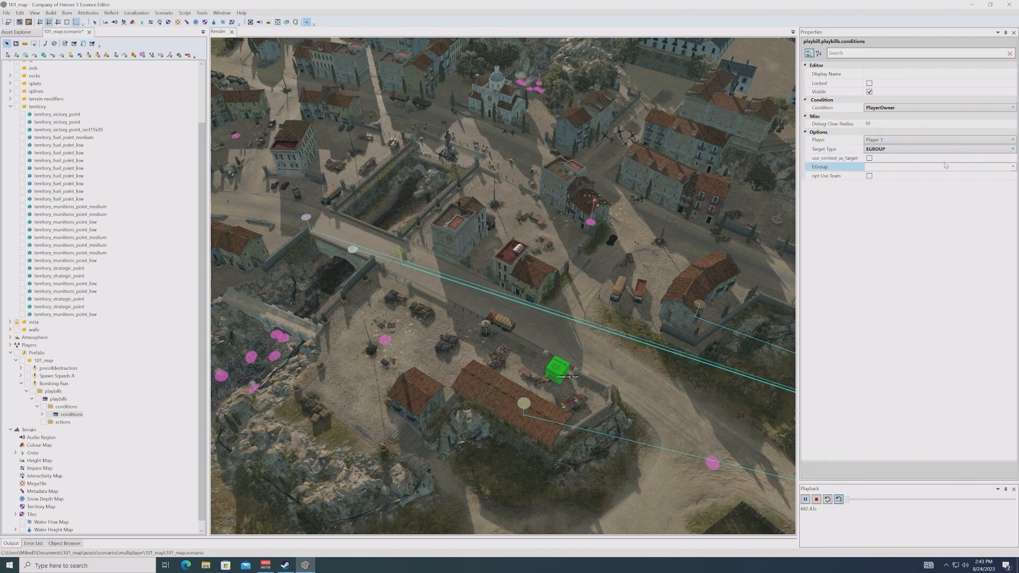
click(1012, 166)
click(904, 185)
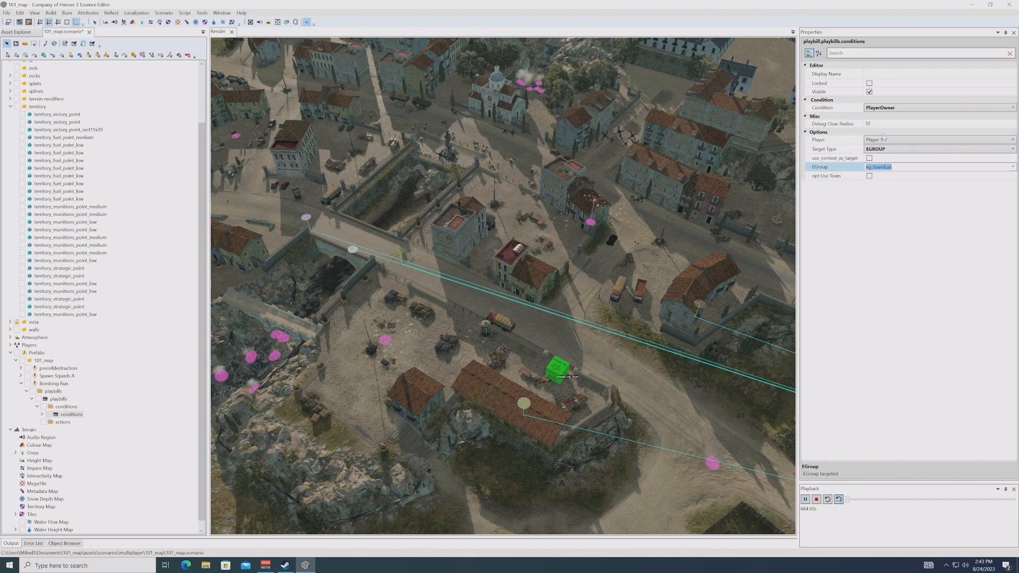
Step: Duplicate the PlayerOwner condition and set the copy's EGroup to eg_townmuni
click(65, 415)
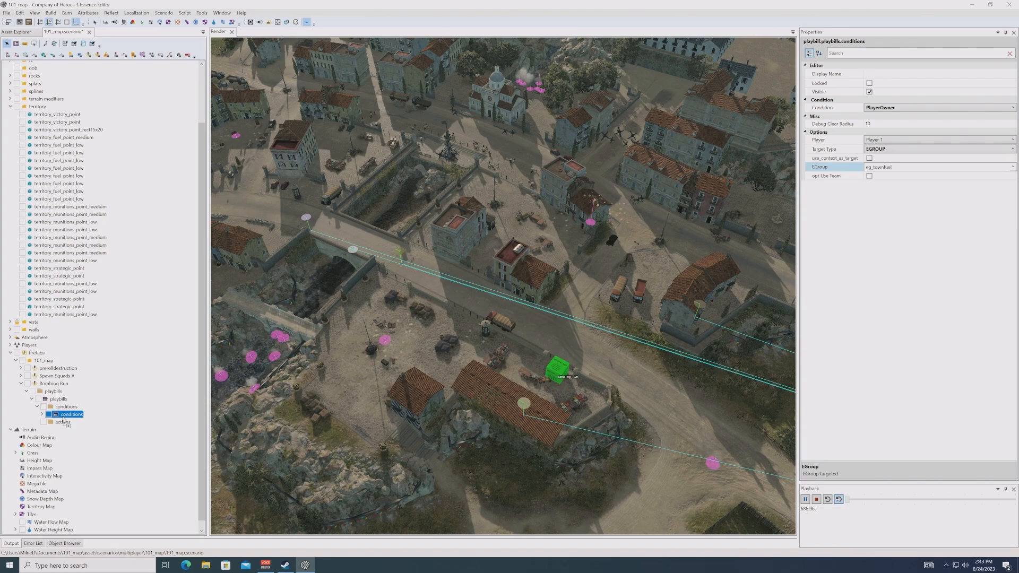
key(ctrl+d)
click(940, 167)
click(1013, 167)
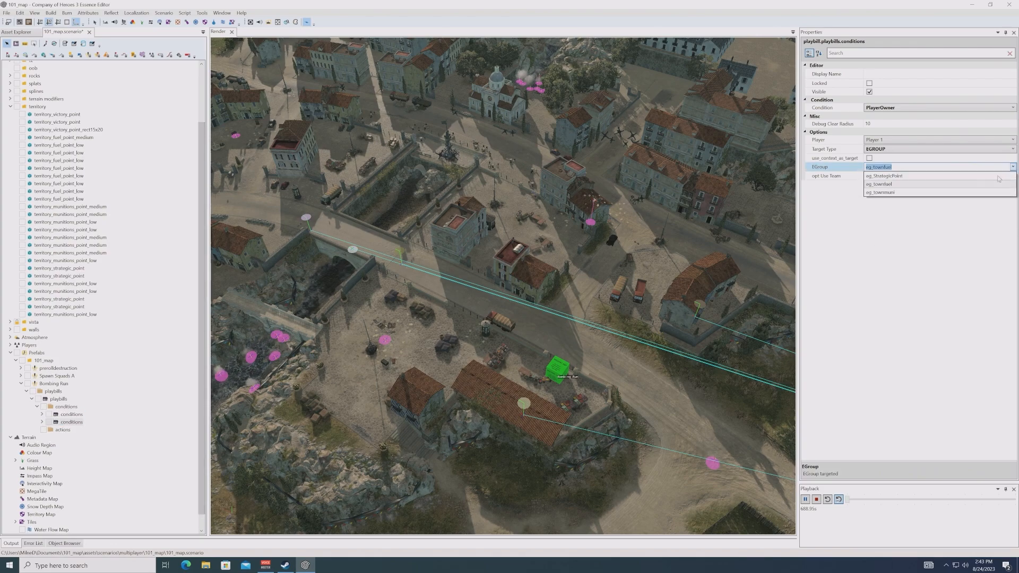
click(922, 193)
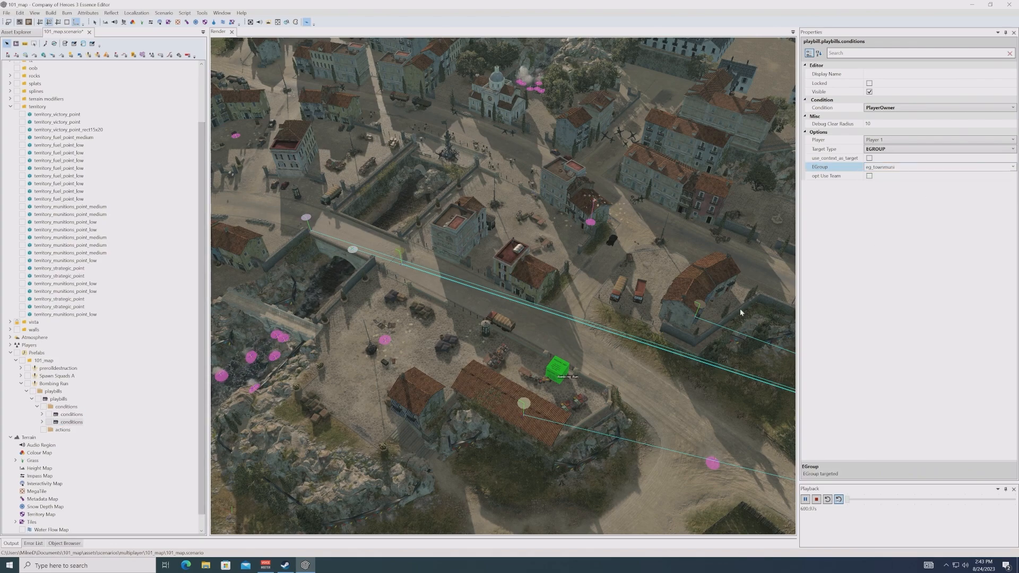
Step: Add another blank condition to the playbill and set the eg_townmuni condition's player to Player 2
right_click(61, 429)
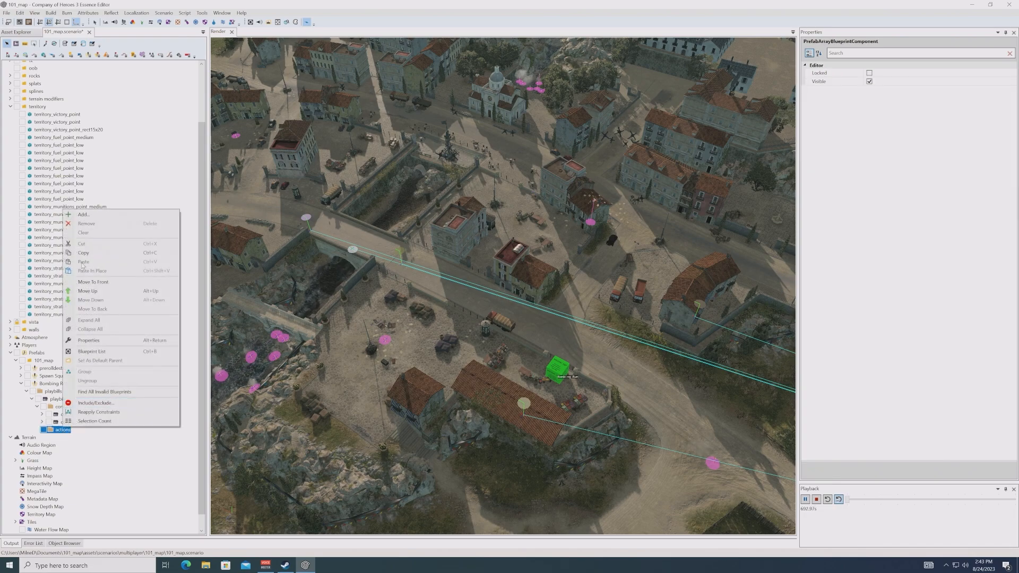
right_click(53, 404)
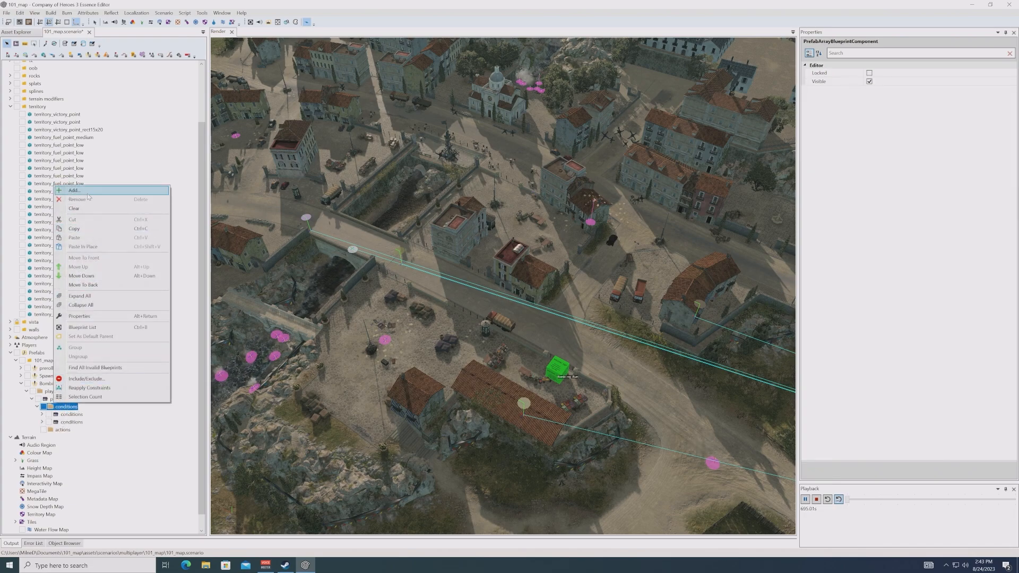
click(88, 193)
click(69, 415)
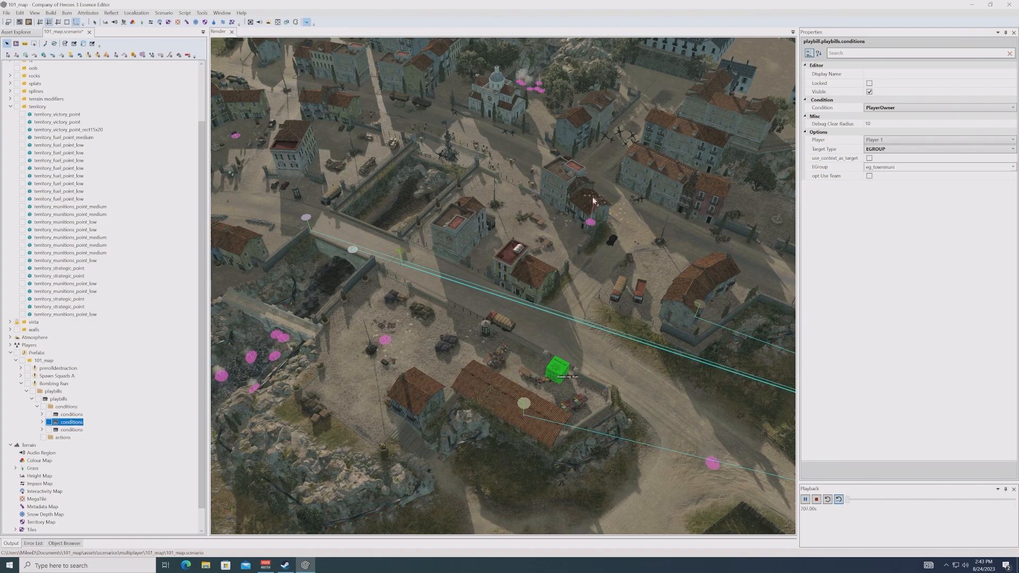
click(876, 140)
click(876, 140)
click(879, 166)
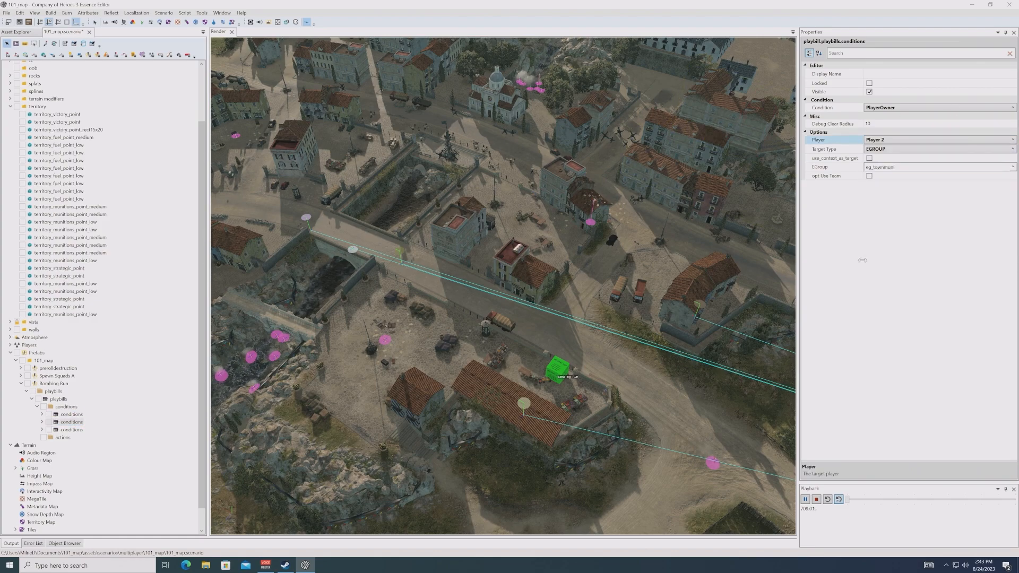
Step: Set the player of the duplicated eg_townmuni condition to Player 3 and delete the last condition in the list
click(76, 428)
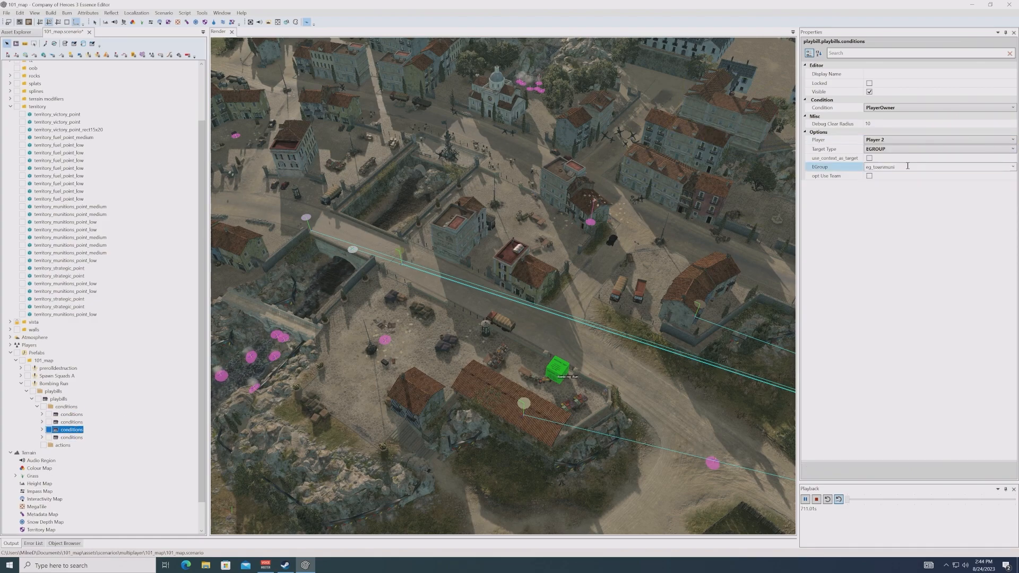
click(883, 141)
click(883, 140)
click(884, 175)
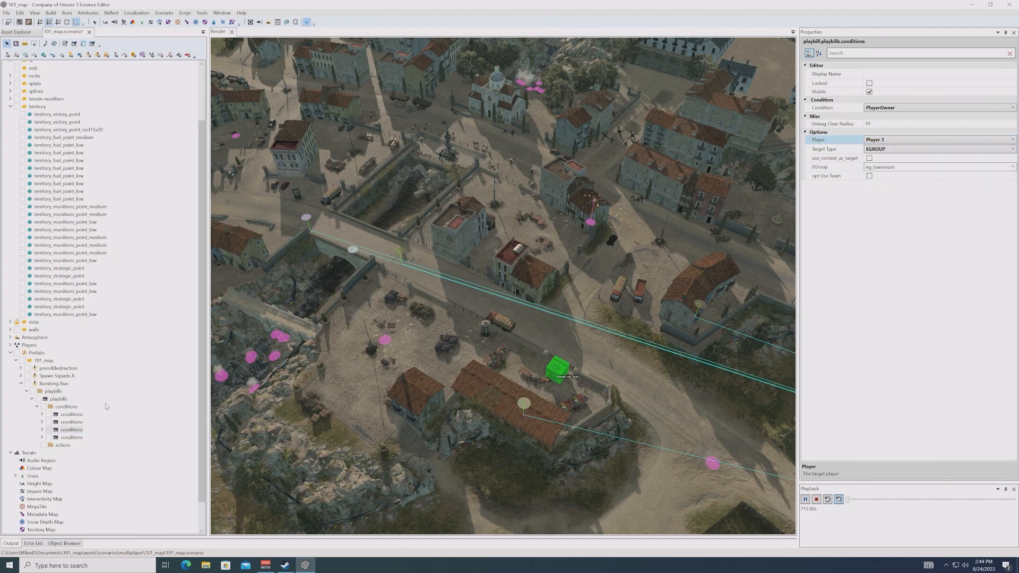
click(63, 439)
key(Delete)
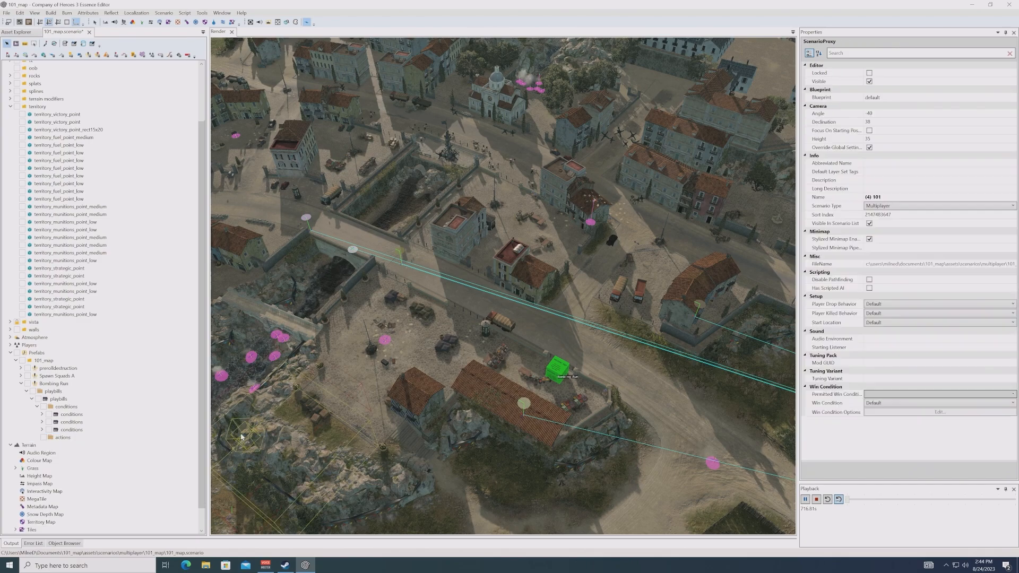
Step: Change the first condition's EGroup to eg_townmuni and check the player and group settings of all three conditions
click(74, 417)
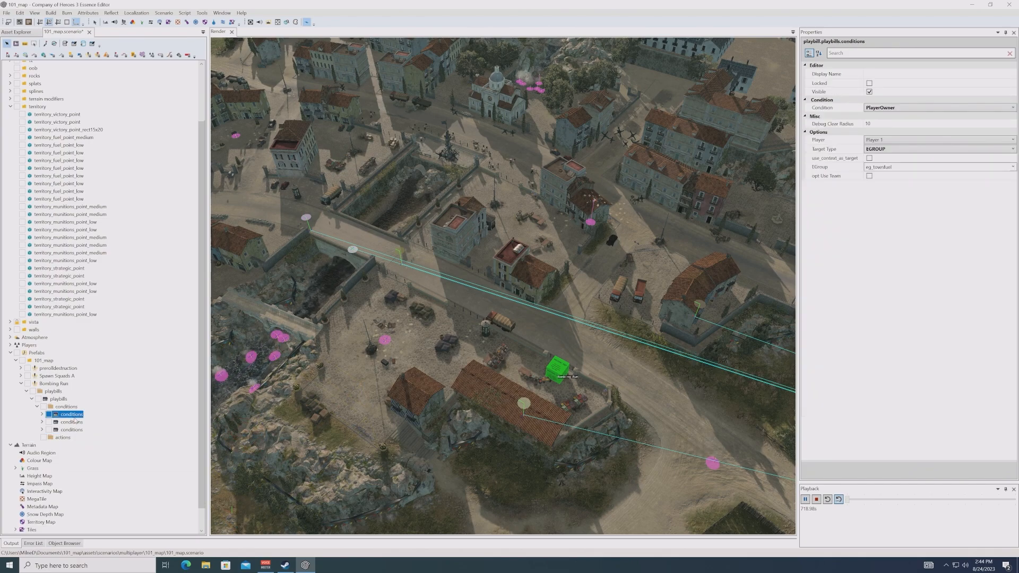
click(88, 420)
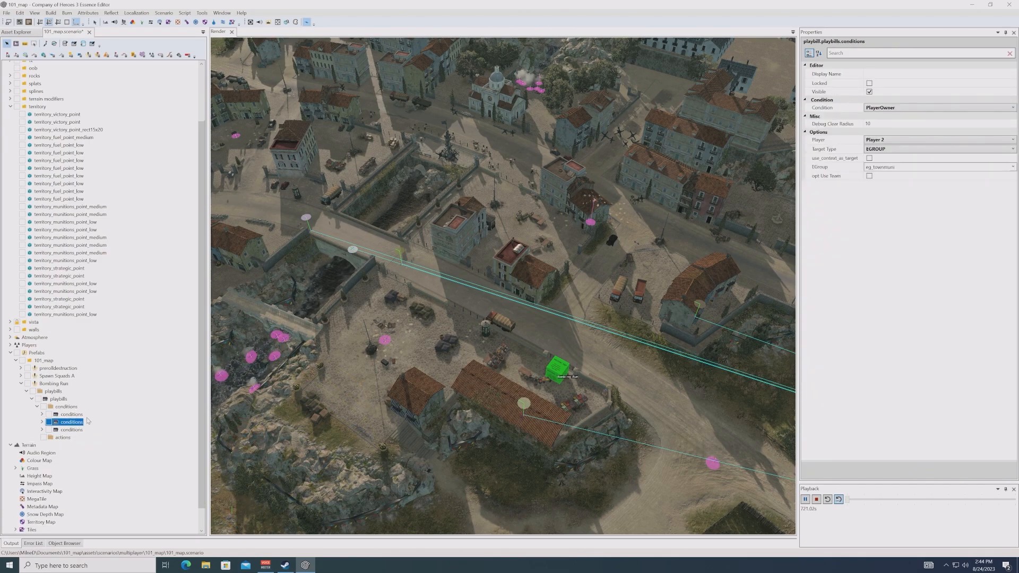
key(Down)
key(Up)
key(Up)
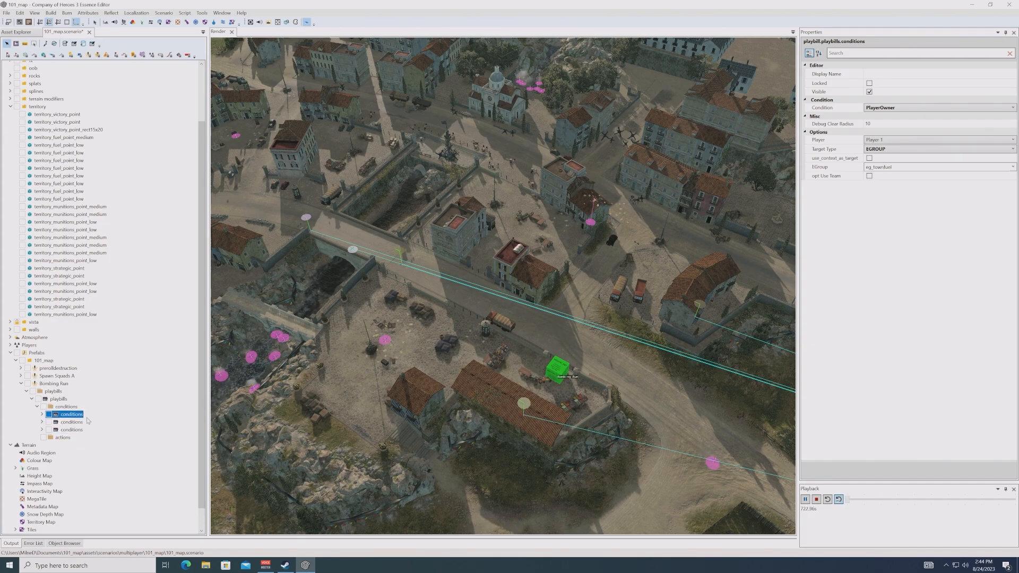
click(1013, 167)
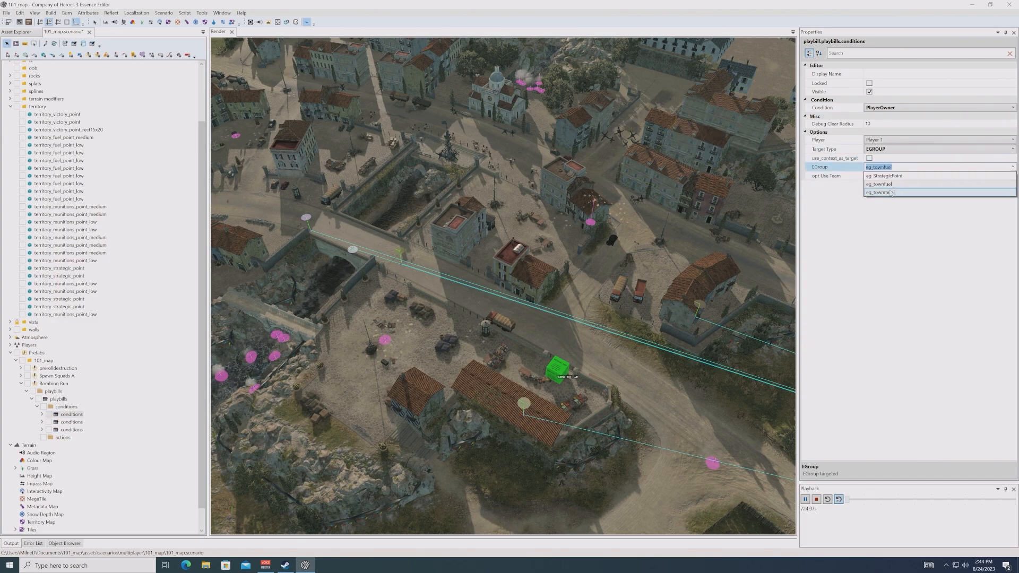
click(898, 193)
click(79, 416)
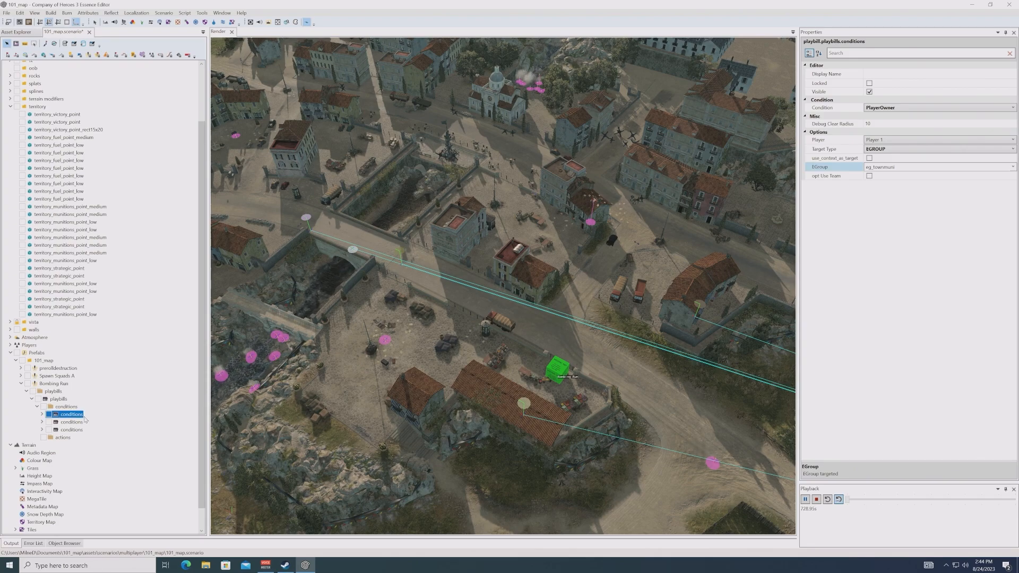
key(Down)
key(Down)
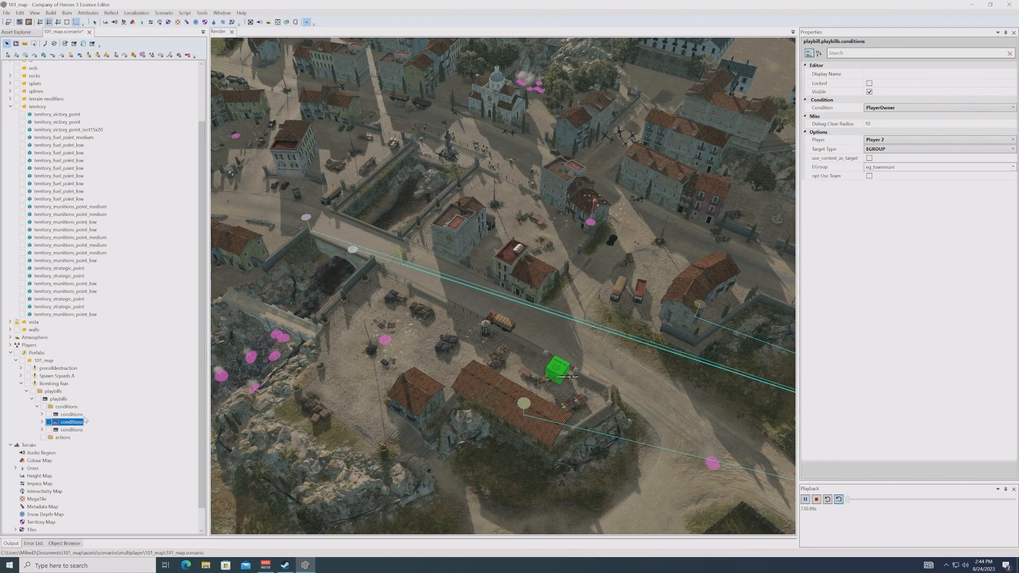
click(929, 325)
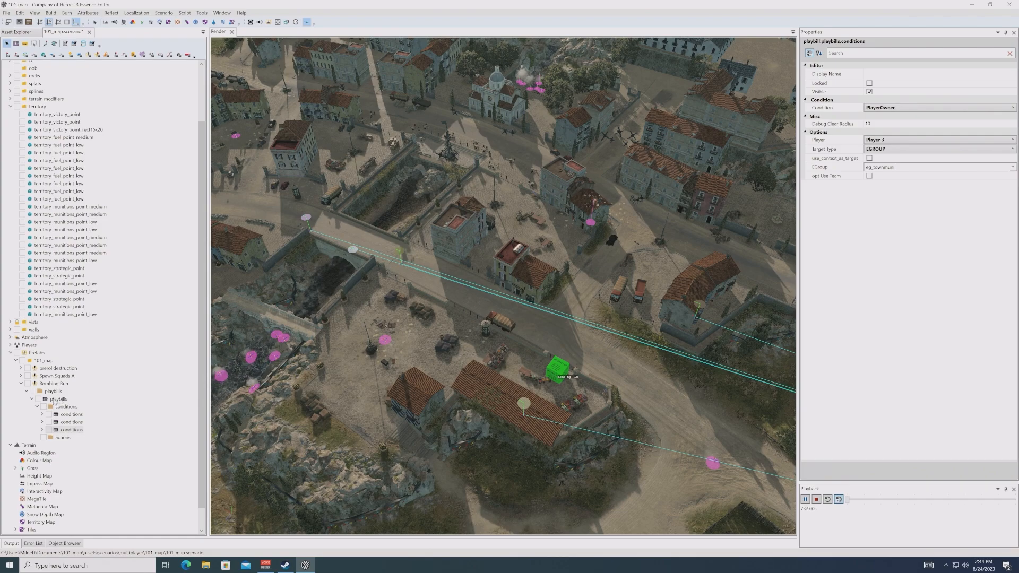
Step: Set the Bombing Run playbill's boolean option to ANY
click(59, 399)
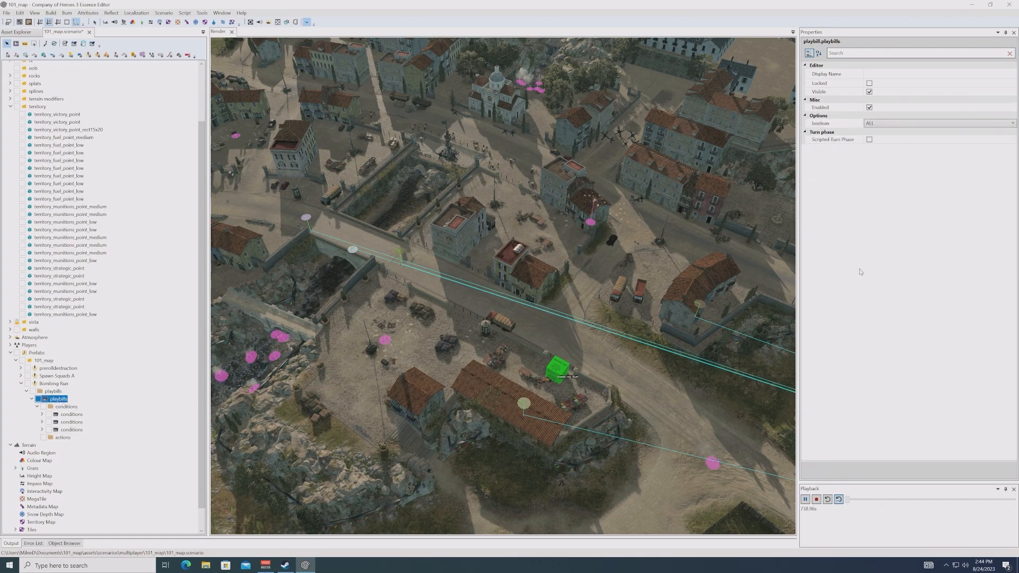
click(847, 126)
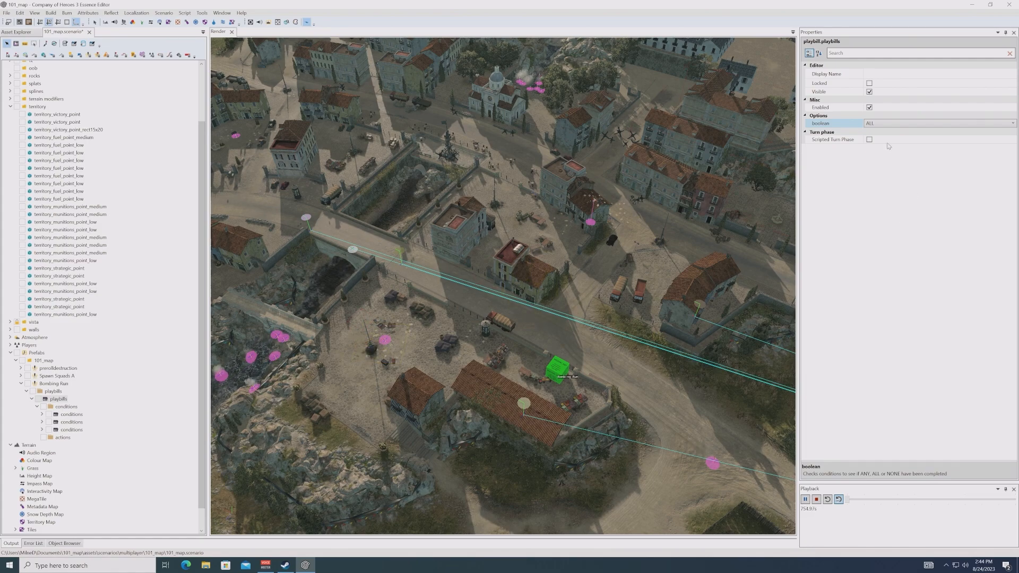
click(884, 123)
click(881, 140)
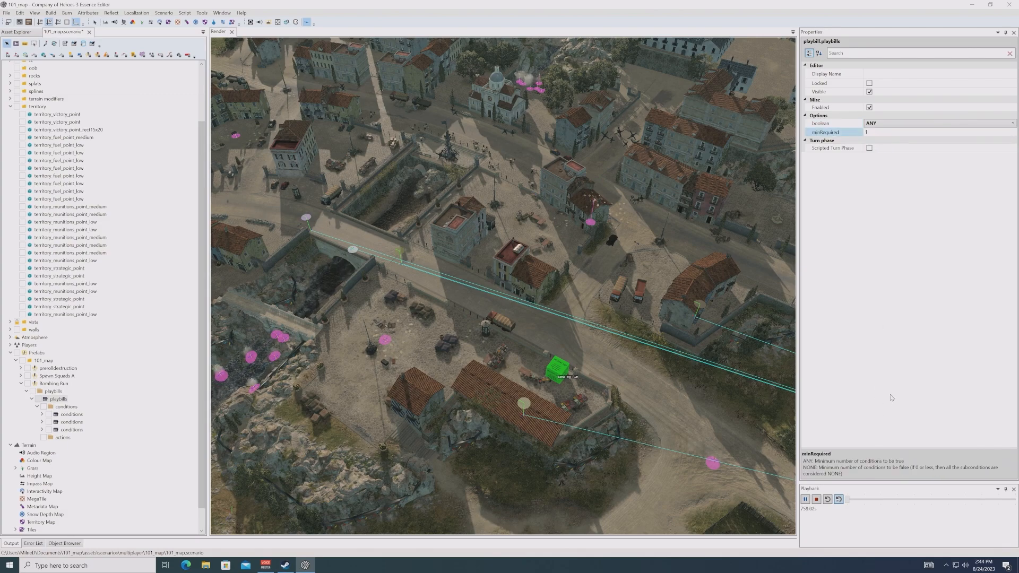
Step: Review the Player 2 and Player 3 conditions and the playbill's minRequired setting
click(74, 422)
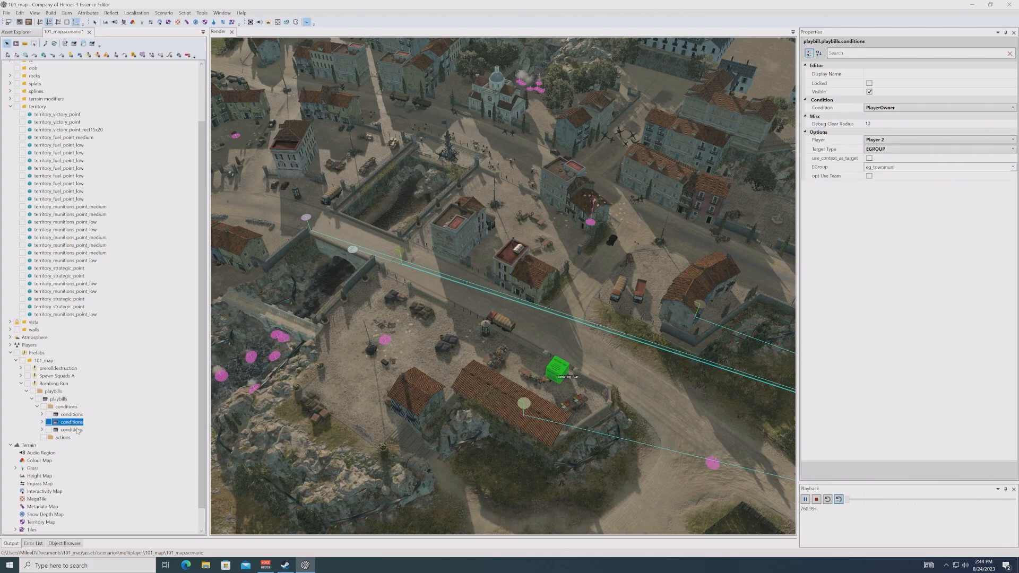
click(74, 430)
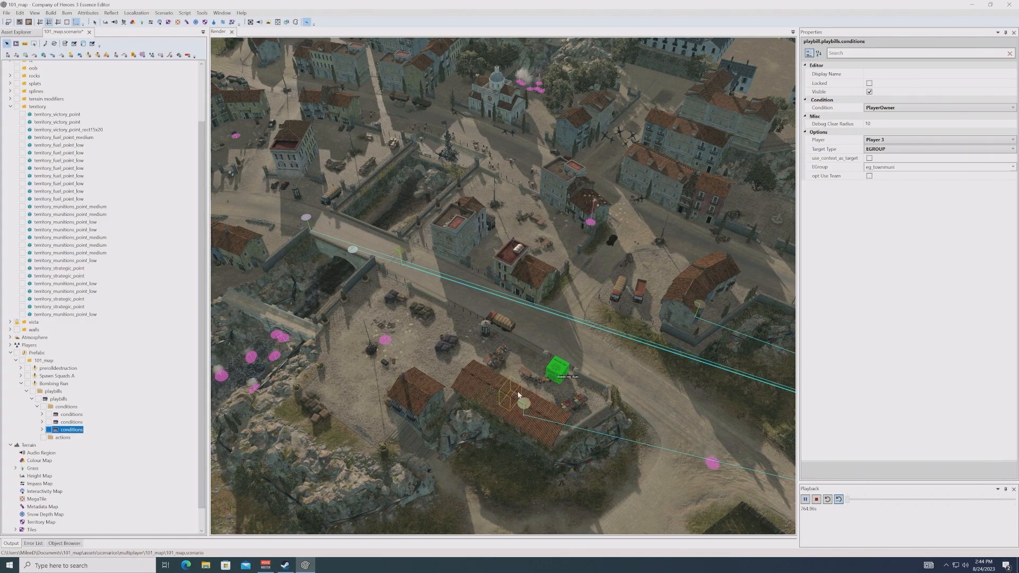
click(69, 398)
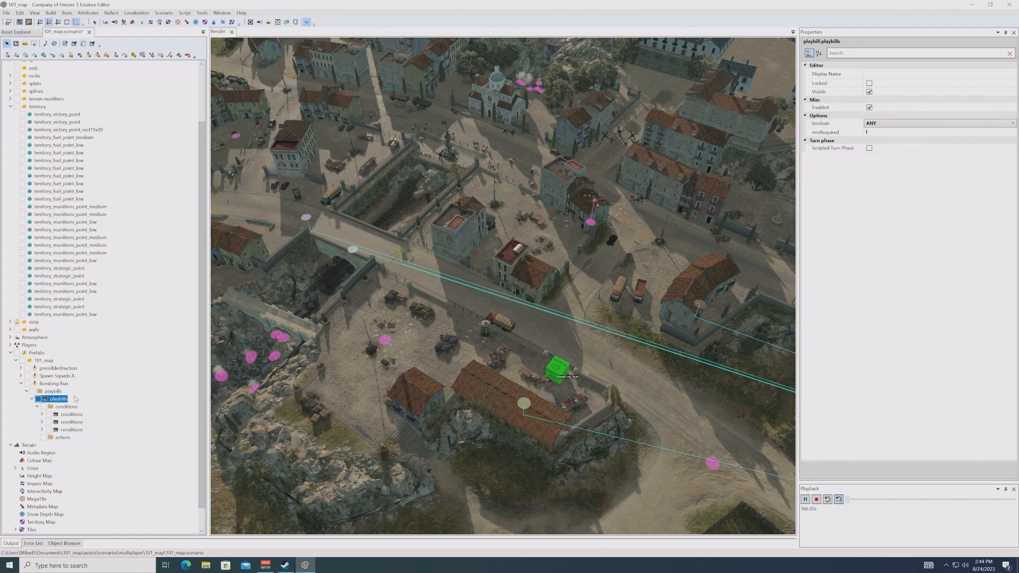
click(892, 132)
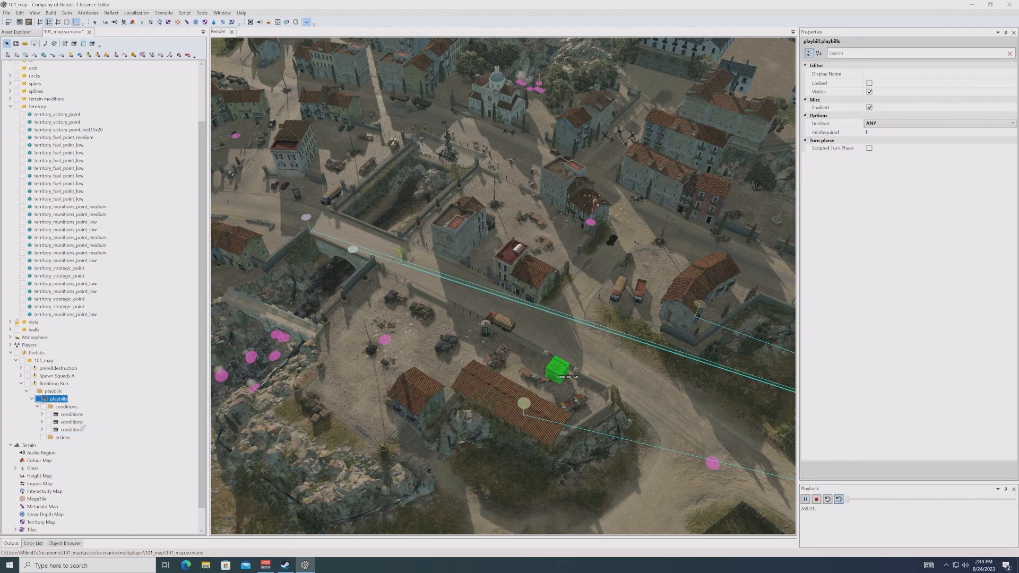
click(74, 429)
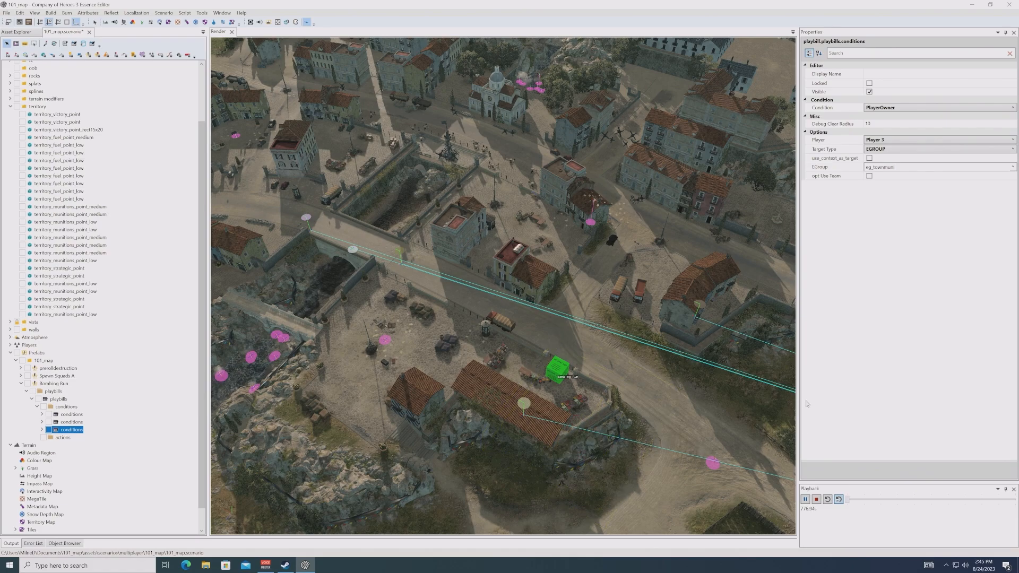
click(38, 400)
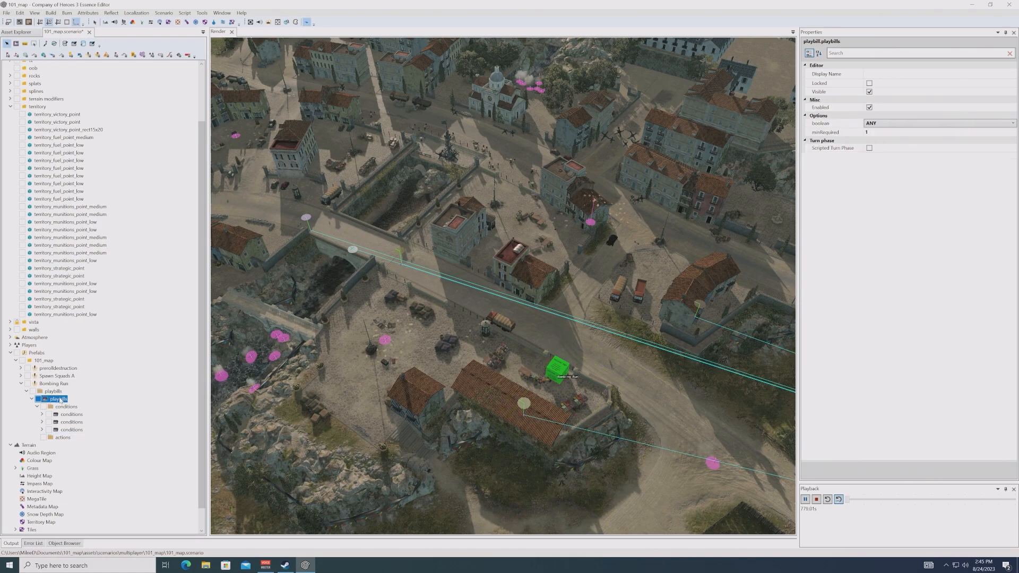
Step: Try the NONE option for the playbill's boolean and set it back to ALL
click(903, 123)
click(902, 123)
click(886, 149)
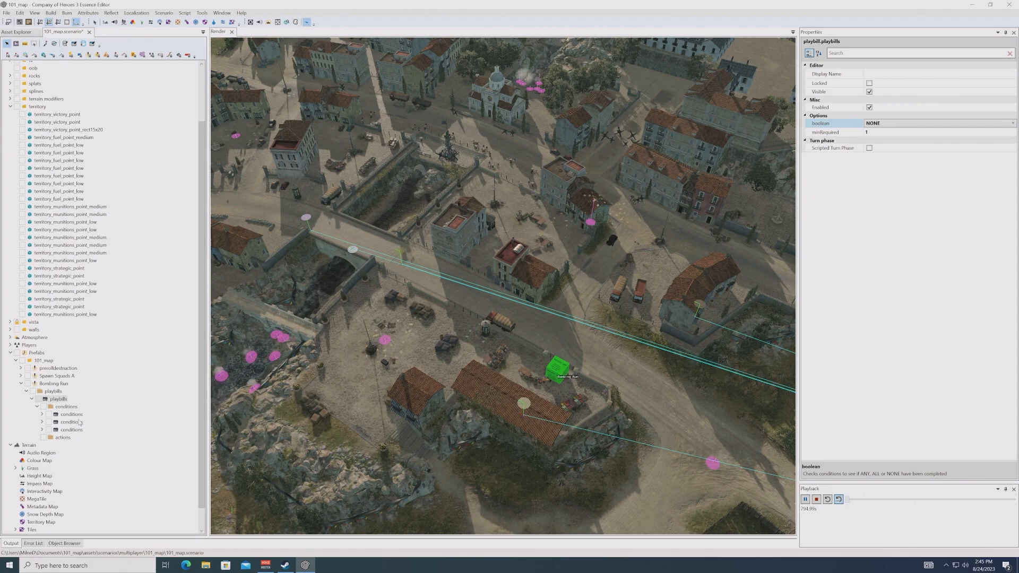
click(881, 123)
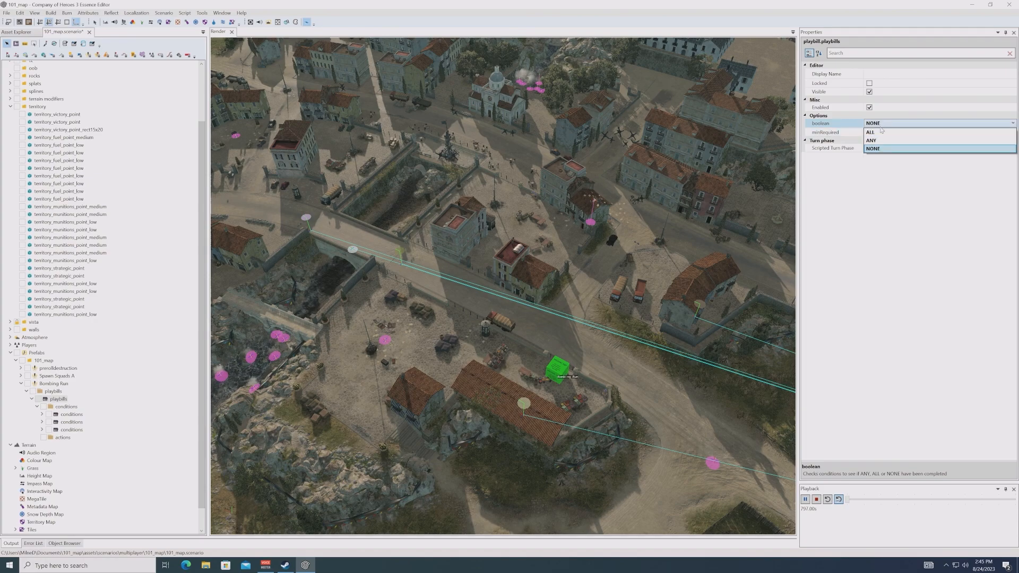
click(879, 135)
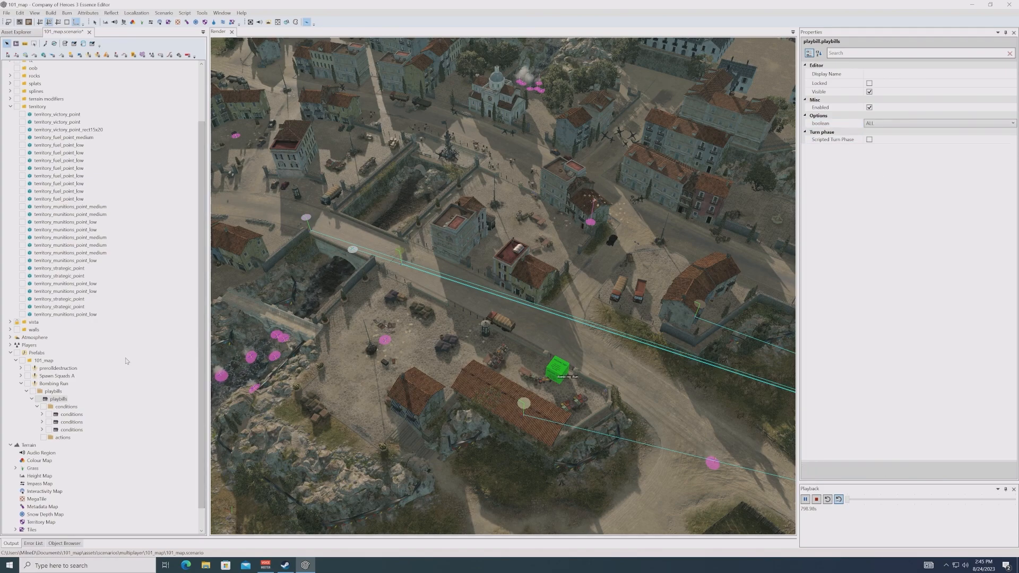
Step: Set the player of the playbill's second PlayerOwner condition to Player 1
click(72, 422)
click(72, 414)
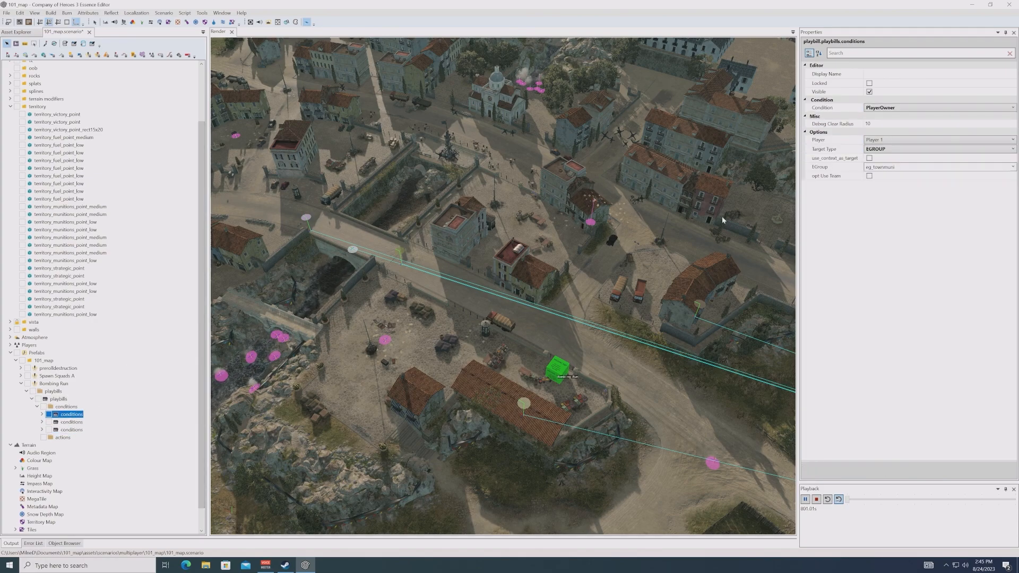
click(71, 422)
click(881, 140)
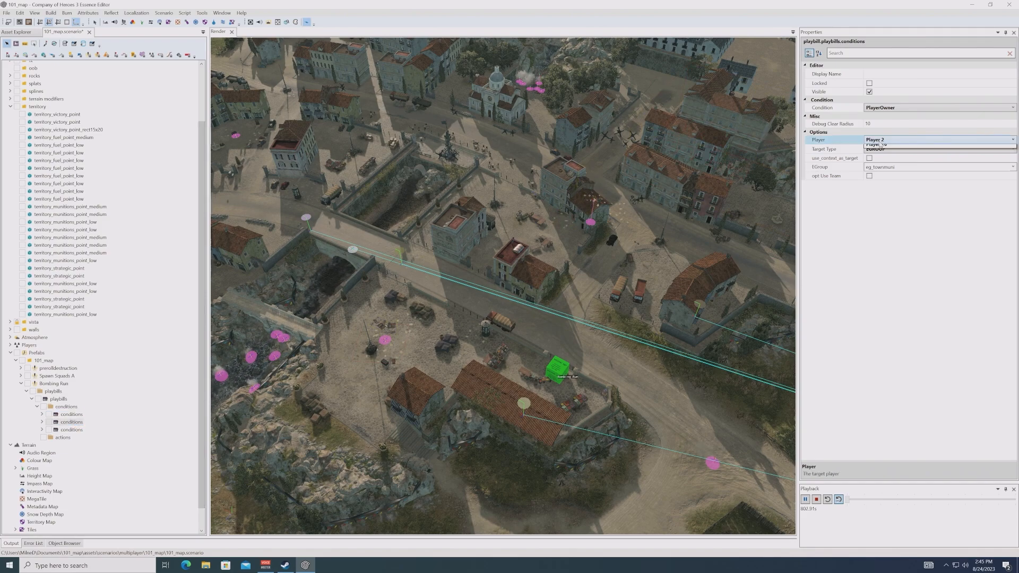
click(881, 140)
click(878, 157)
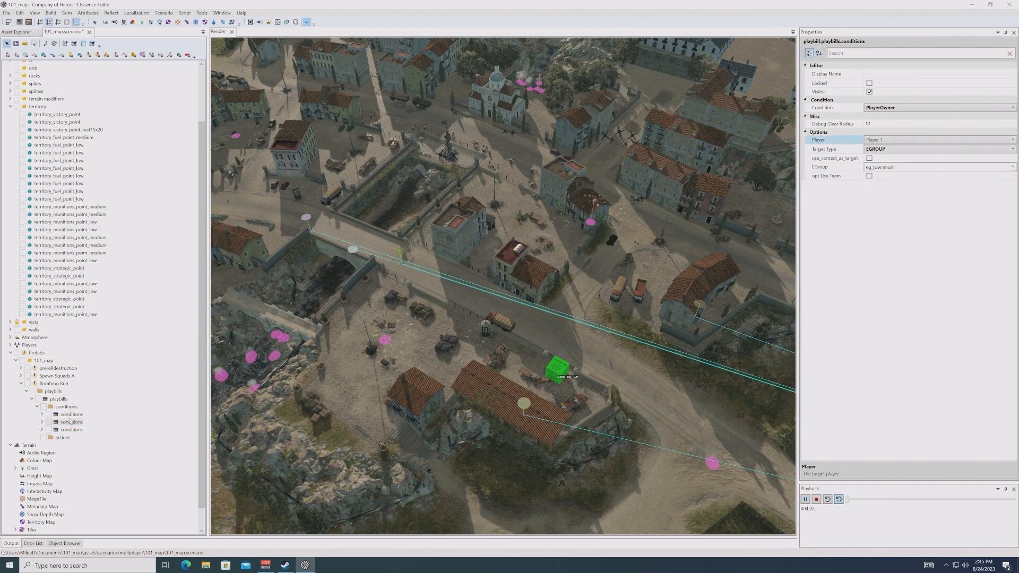
Step: Delete the Player 3 condition from the playbill and check the settings of what remains
click(71, 429)
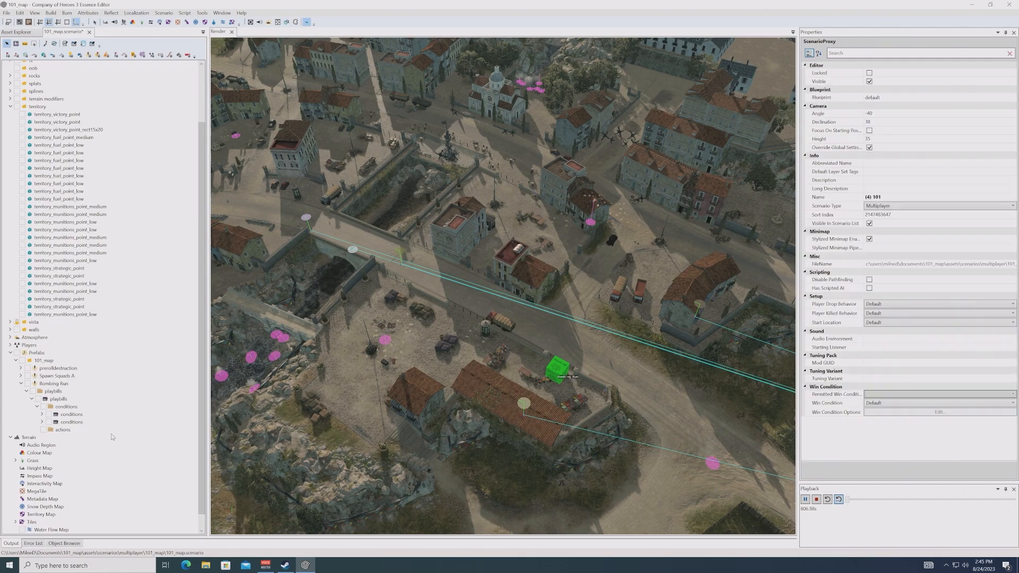
key(Delete)
click(64, 422)
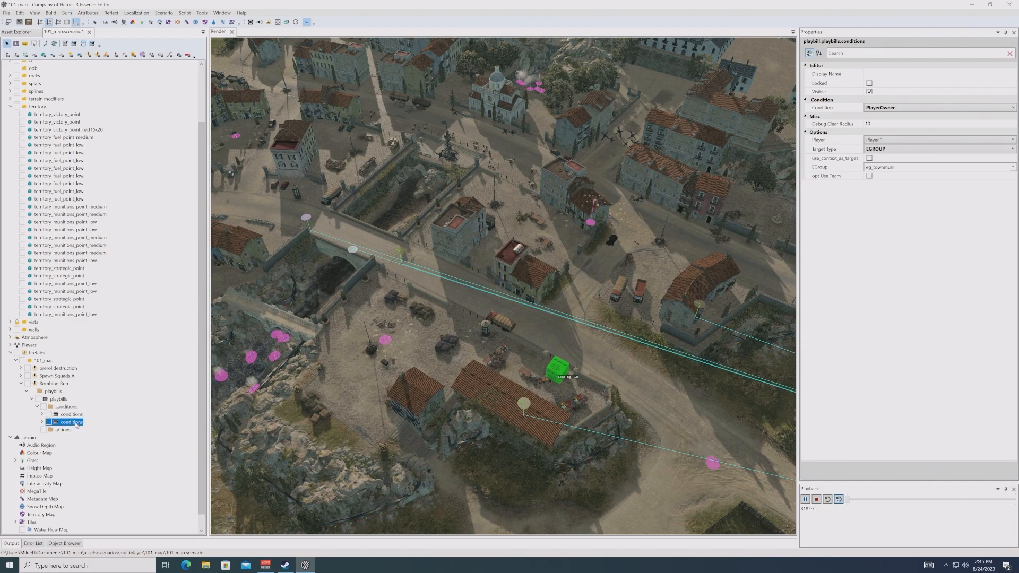
click(66, 400)
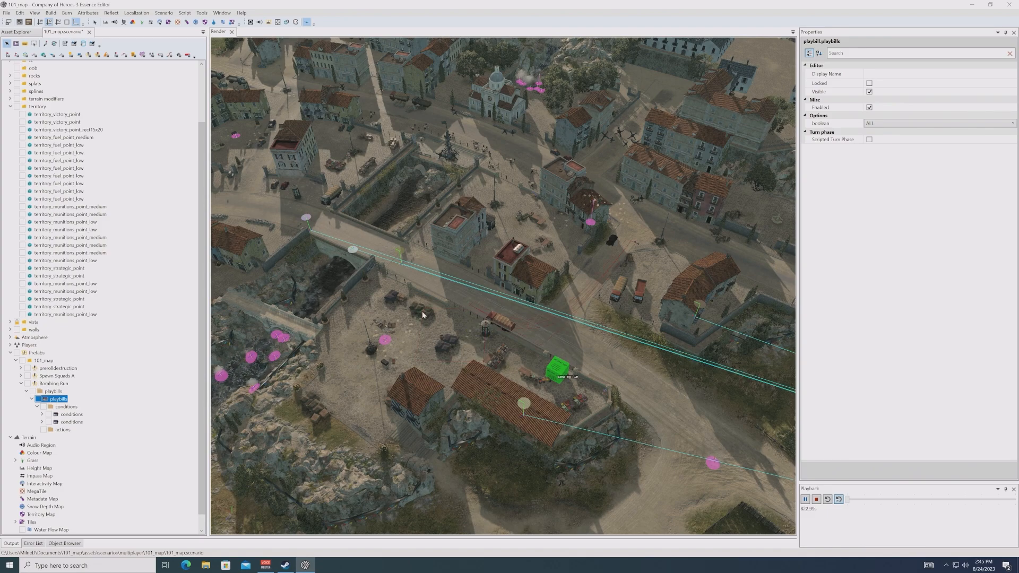
Step: Change the second condition's EGroup to eg_townfuel
click(70, 415)
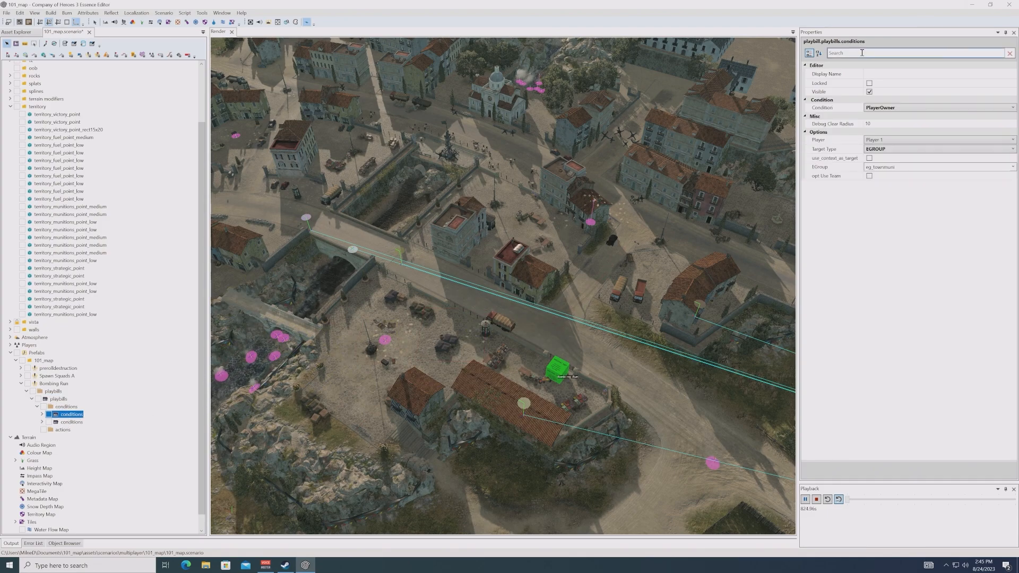
click(889, 74)
click(68, 416)
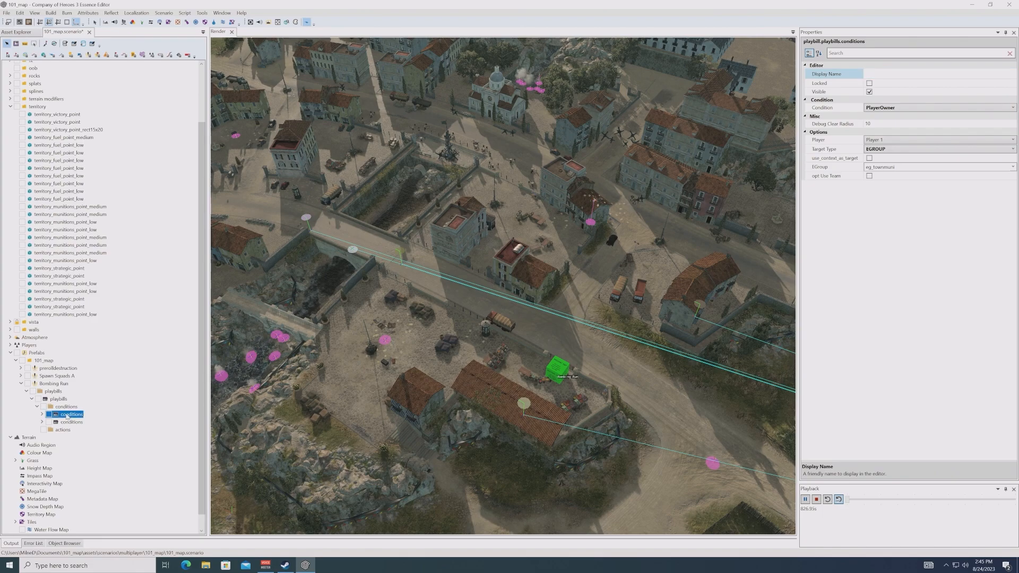
click(72, 424)
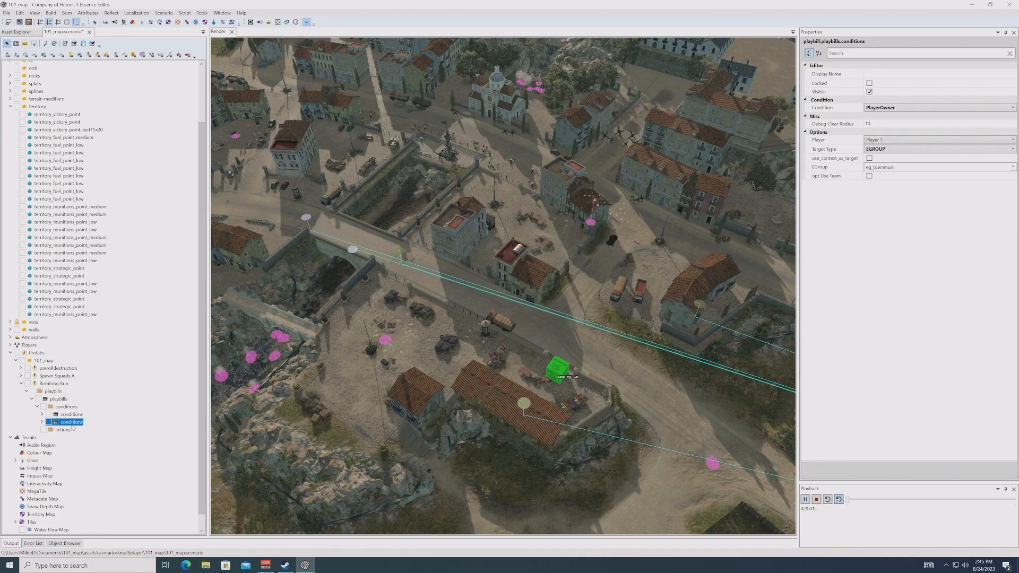
click(1013, 168)
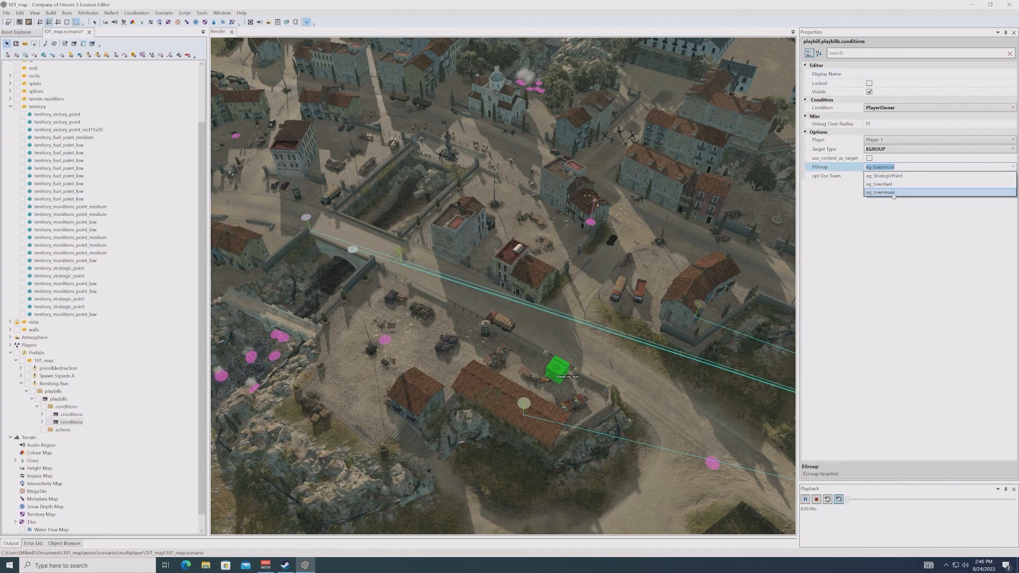
click(890, 186)
Step: Give the first condition the display name "Player 1 owns fuel"
click(66, 415)
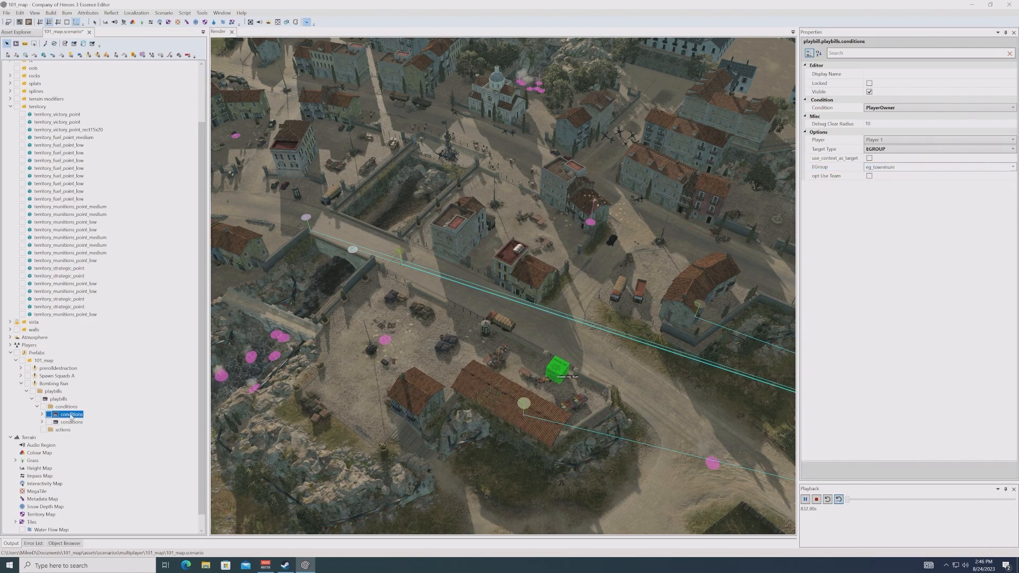
click(883, 74)
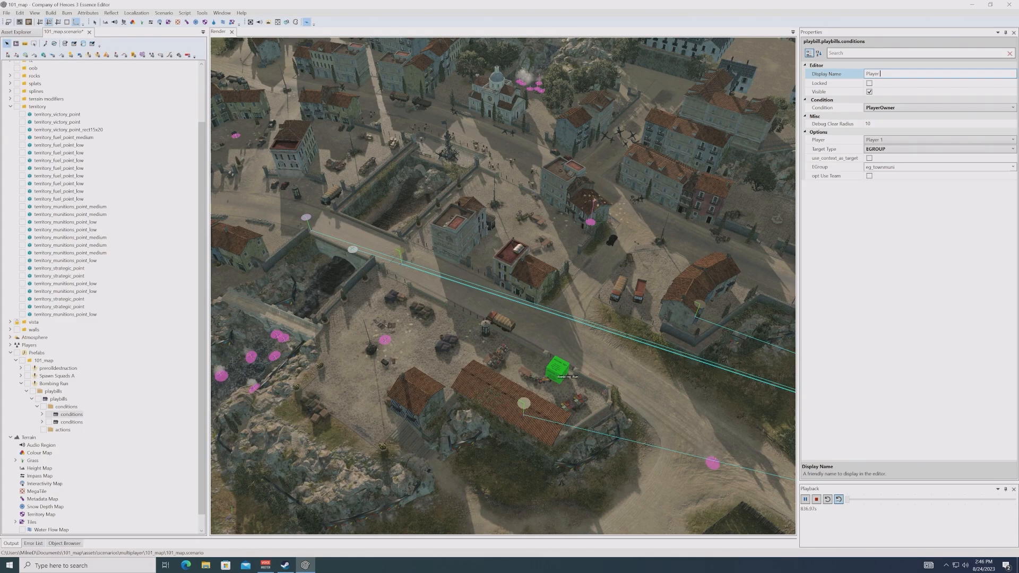
text(Player 1 own fuel)
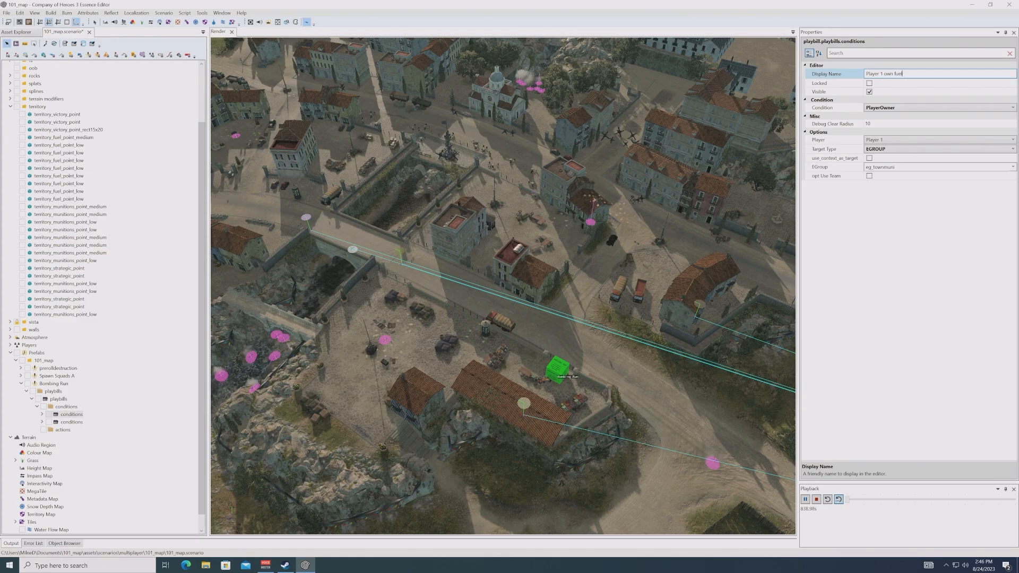
key(Return)
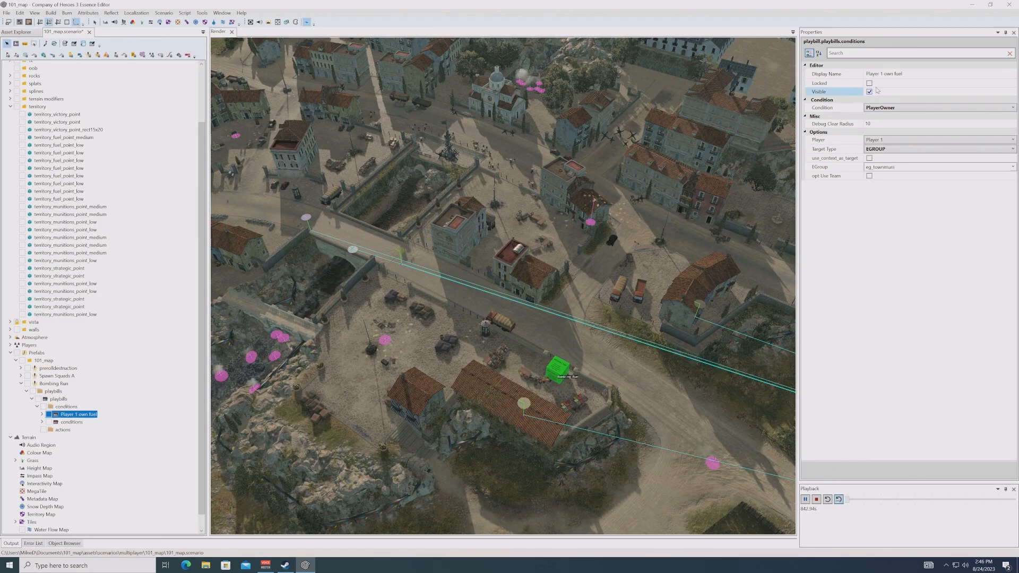
click(885, 73)
text(s)
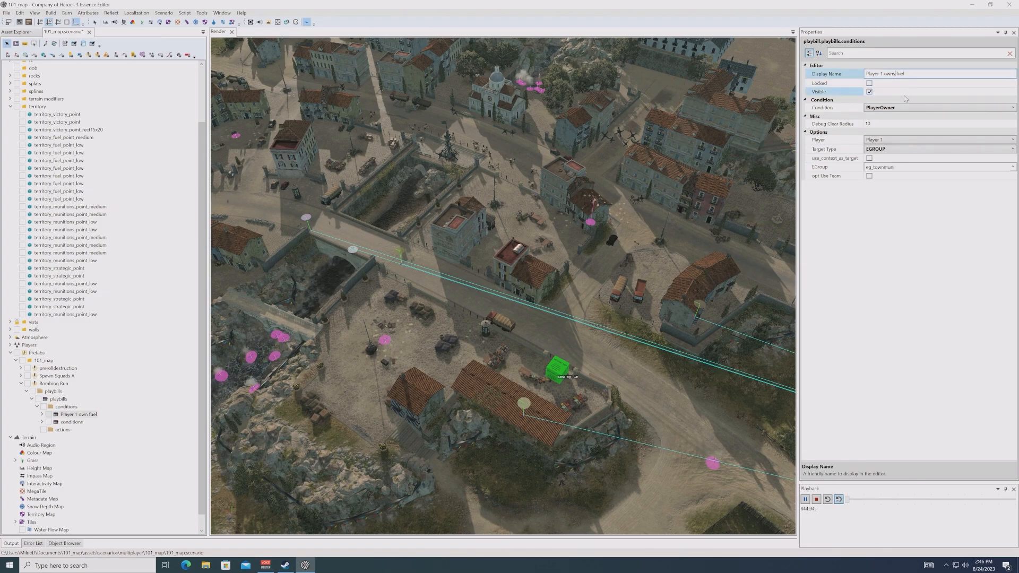
key(Return)
key(Down)
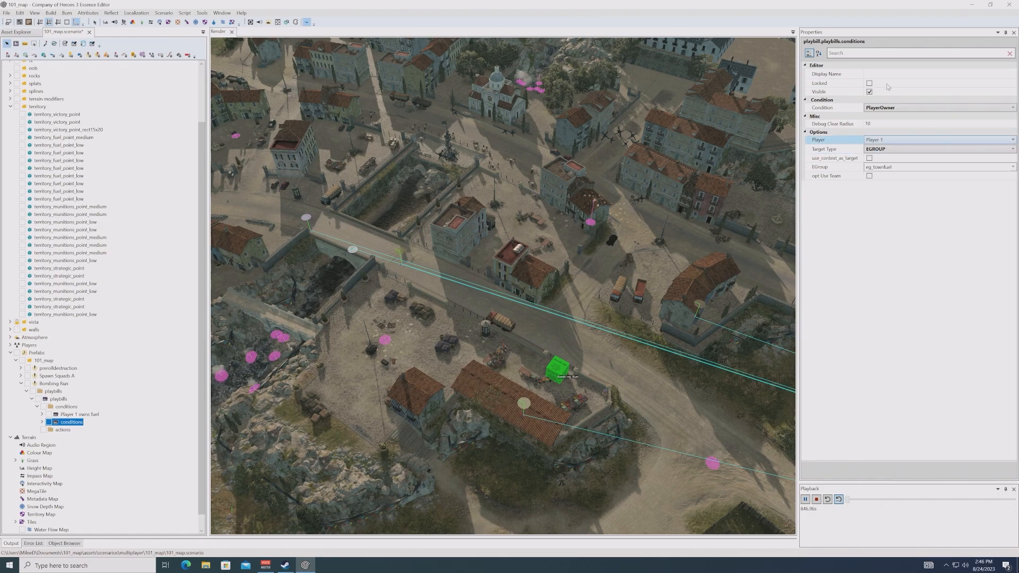
Step: Give the second condition, which targets eg_townfuel, the display name "Player 1 owns muni"
click(885, 73)
text(Playe)
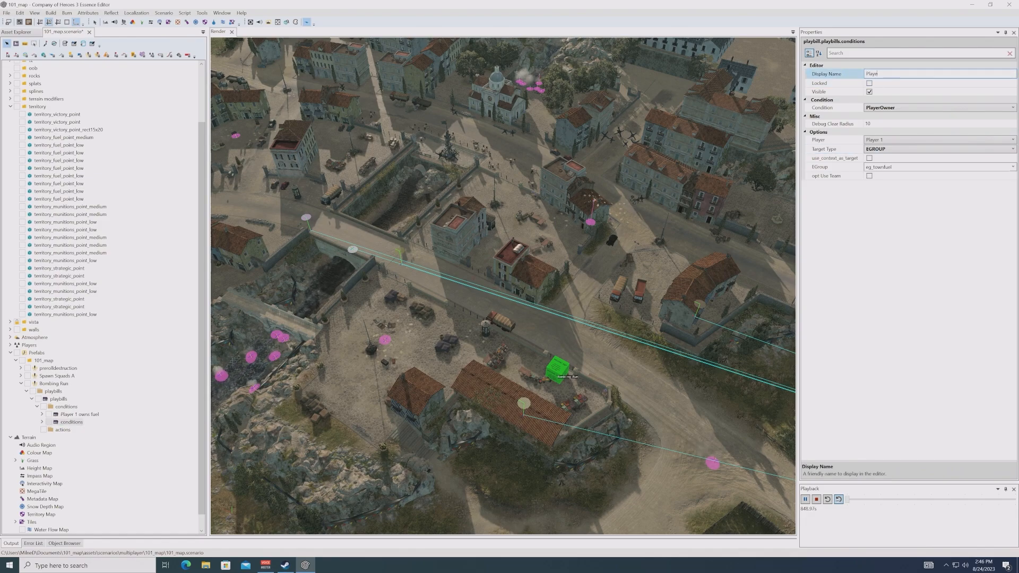
text(r 12)
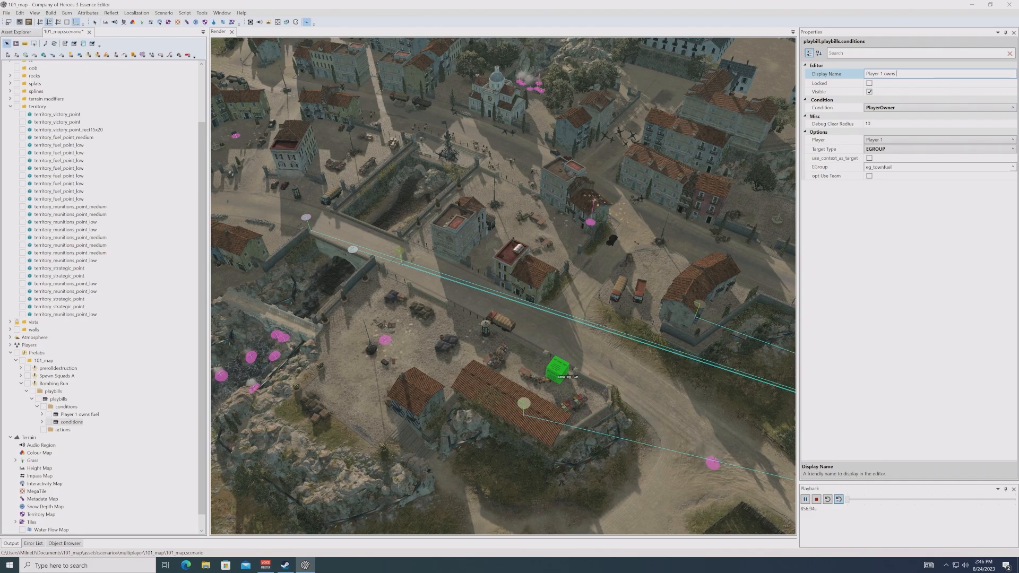
text(muni)
key(Return)
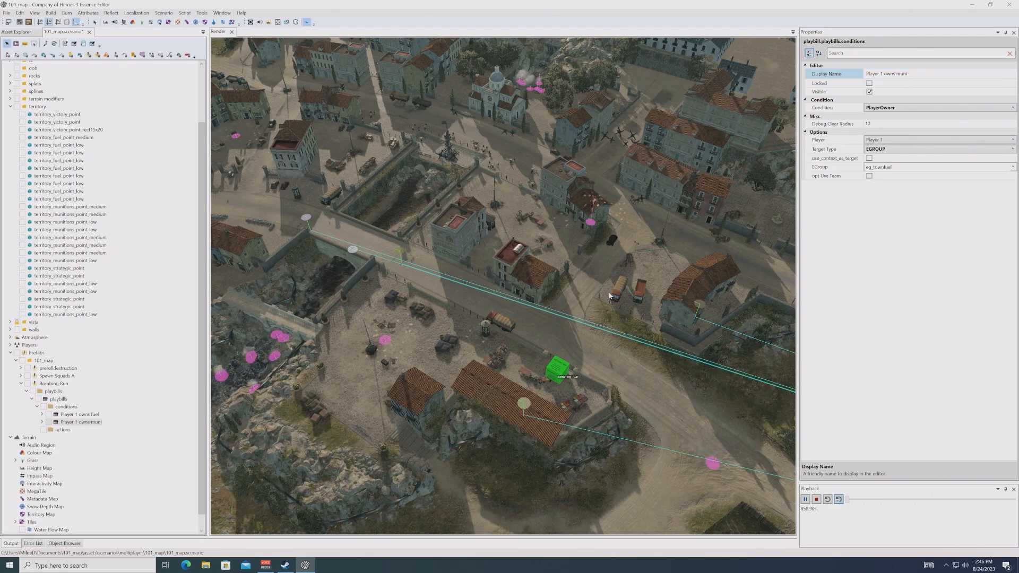
Step: Duplicate the "Player 1 owns muni" condition and change the copy's condition type to UnitAtLocation
click(93, 422)
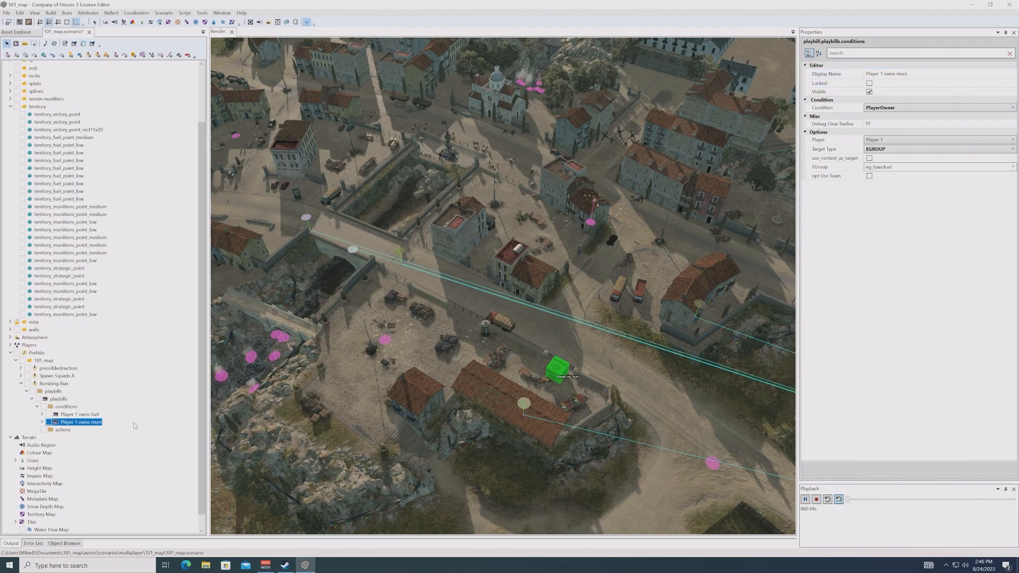
key(ctrl+d)
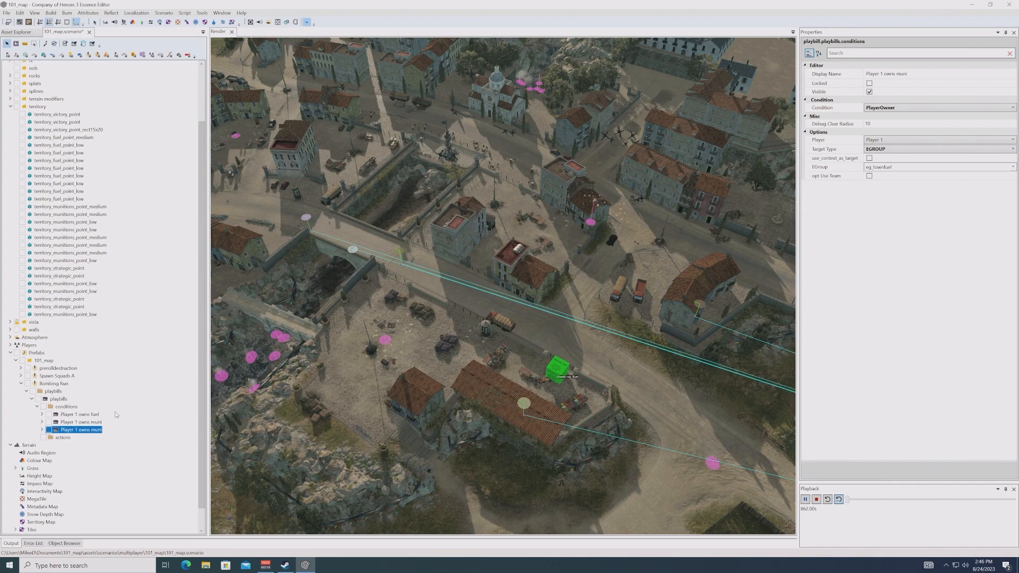
click(882, 107)
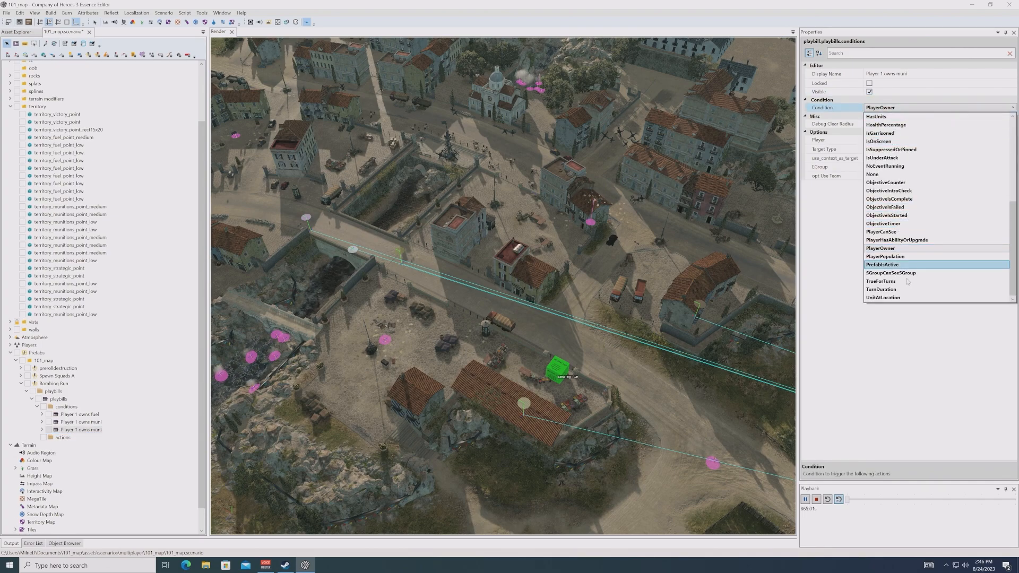
click(900, 298)
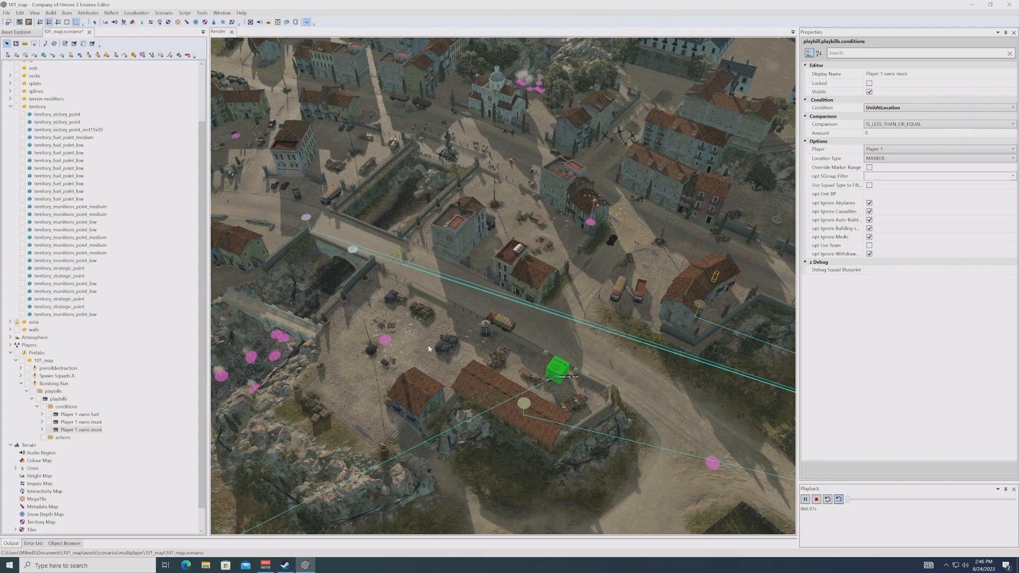
scroll(398, 382, down, 1)
middle_drag(392, 388, 576, 207)
click(86, 431)
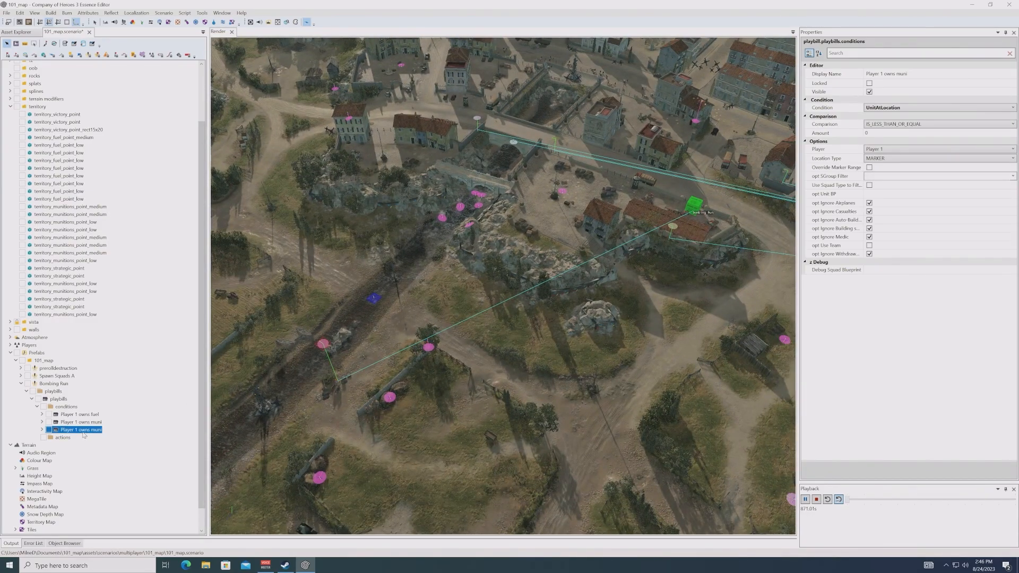
click(901, 109)
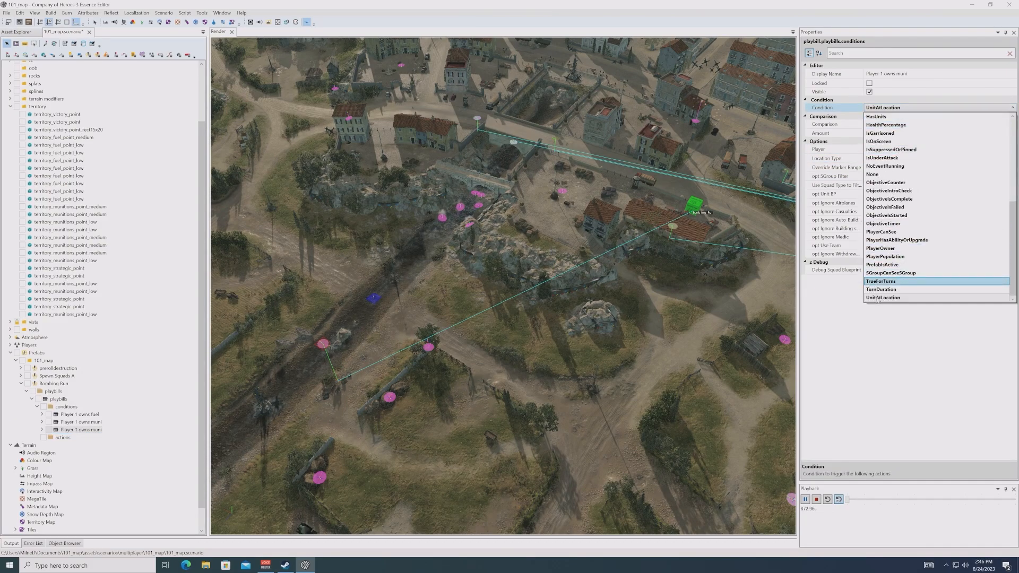
click(865, 310)
click(99, 423)
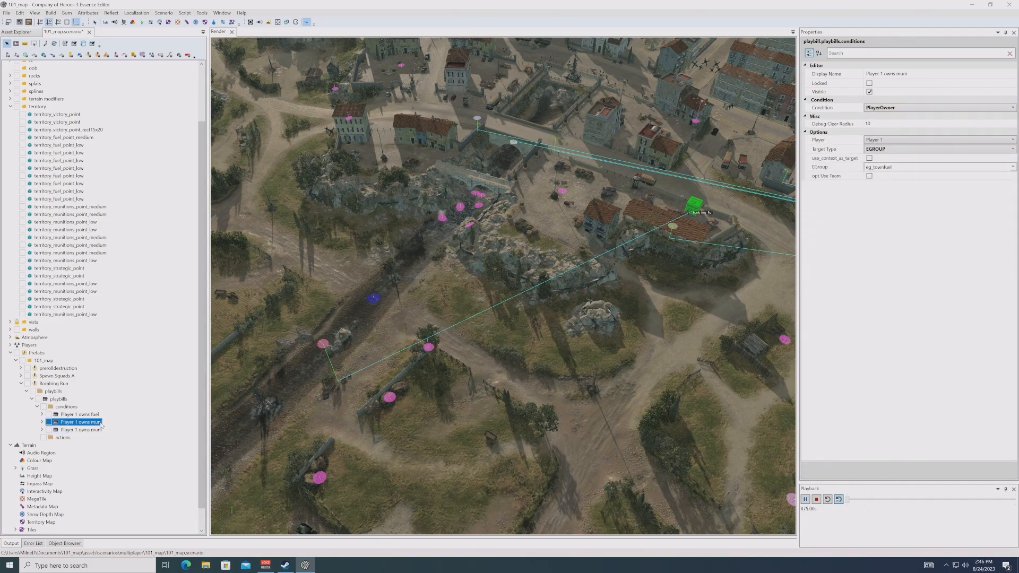
Step: Move the UnitAtLocation condition's position marker into the town beside the street, at about -29.6, 25.4, -123.1
click(95, 429)
click(42, 430)
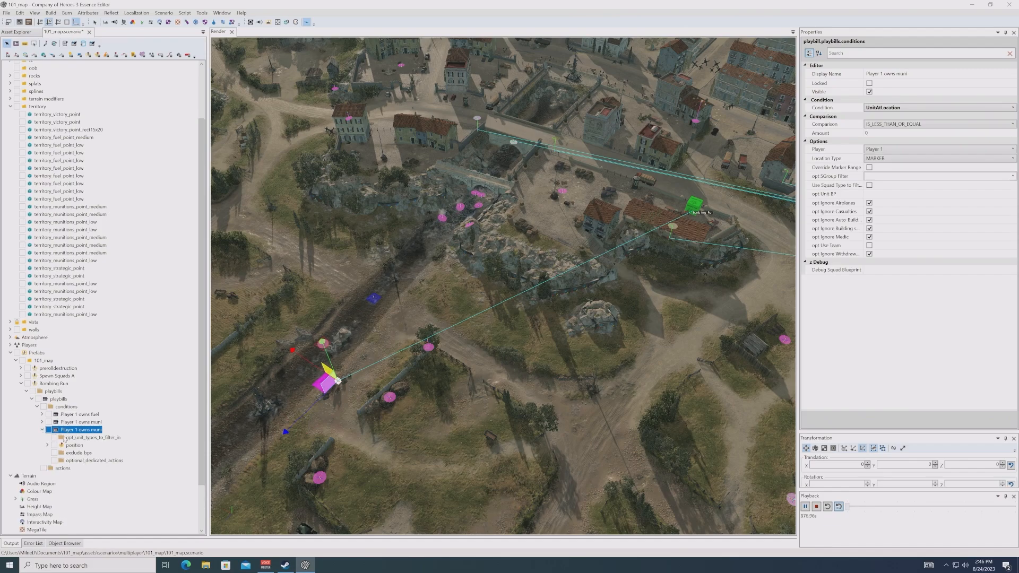
click(74, 445)
mouse_move(325, 387)
mouse_down()
mouse_move(551, 245)
mouse_move(555, 179)
mouse_move(677, 233)
mouse_move(700, 207)
mouse_move(684, 245)
mouse_move(676, 213)
mouse_move(631, 196)
mouse_move(599, 206)
mouse_move(598, 222)
mouse_move(655, 80)
mouse_up()
mouse_move(655, 81)
middle_down()
mouse_move(447, 324)
mouse_move(624, 324)
middle_up()
scroll(445, 347, up, 5)
scroll(444, 349, up, 2)
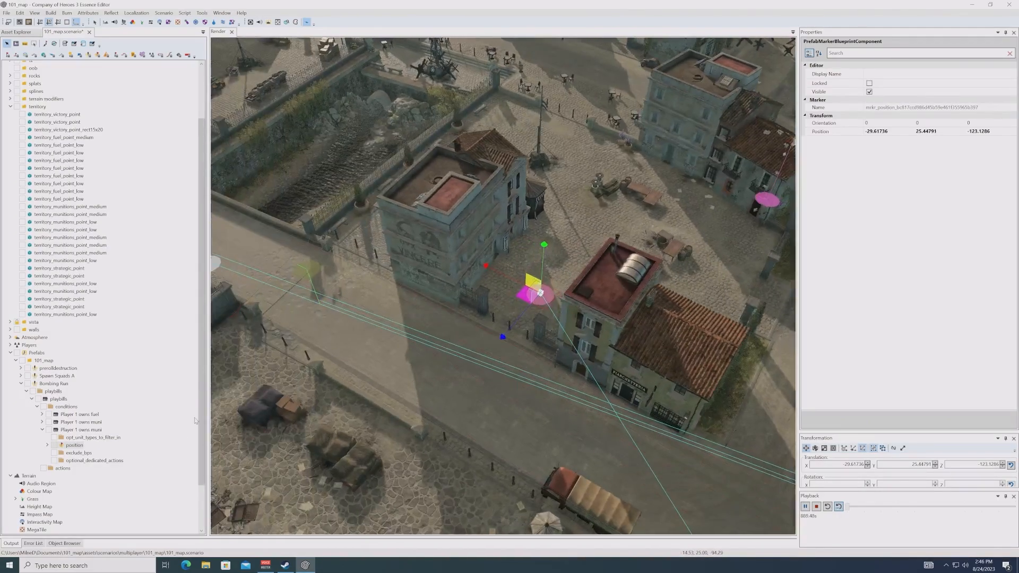
Step: Set the radius of the position marker's Proximity Circle Component to 15
click(47, 446)
click(106, 453)
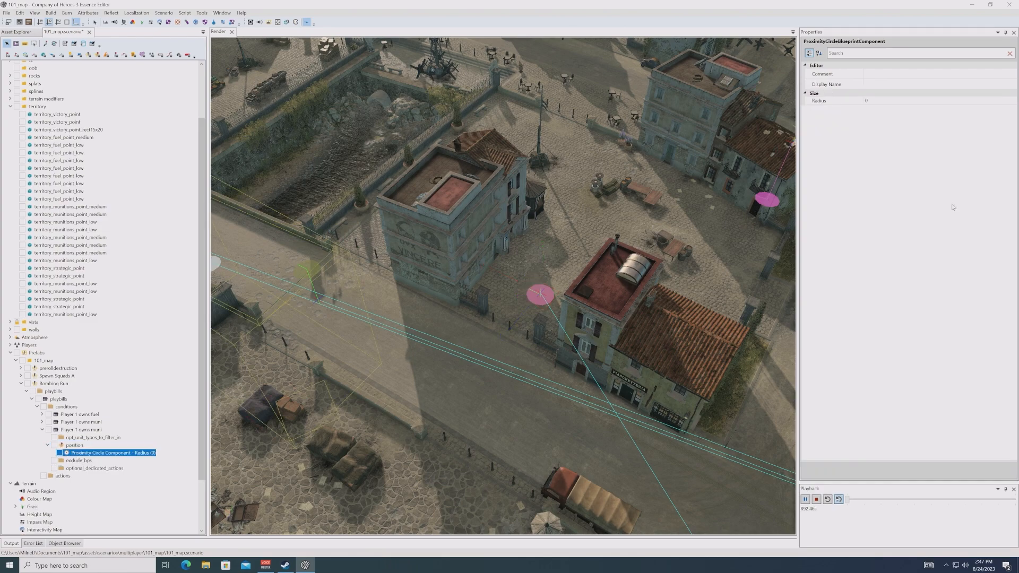
click(896, 102)
text(15)
key(Return)
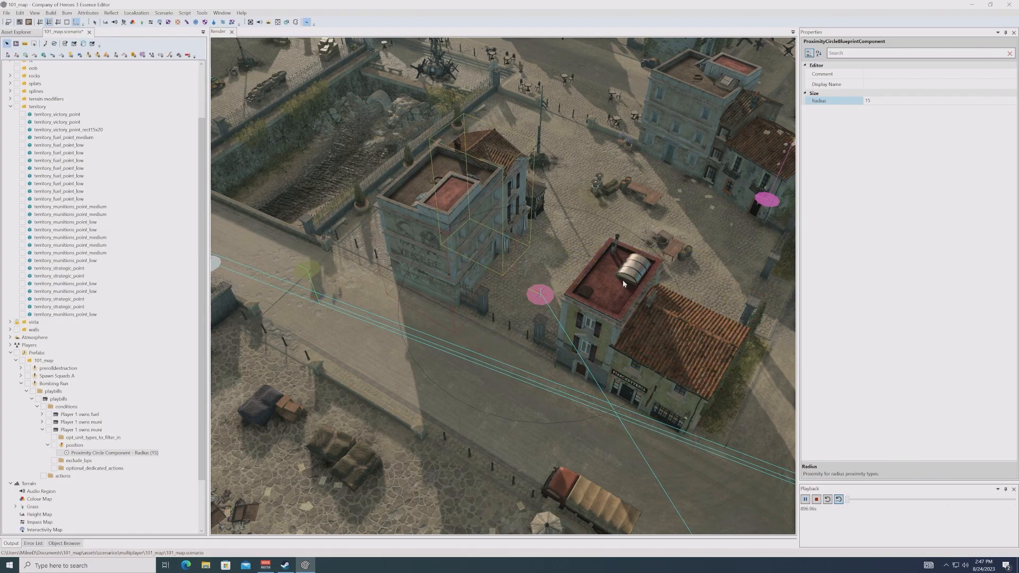
Step: Set the UnitAtLocation condition's comparison to IS_GREATER_THAN with an amount of 1
click(71, 430)
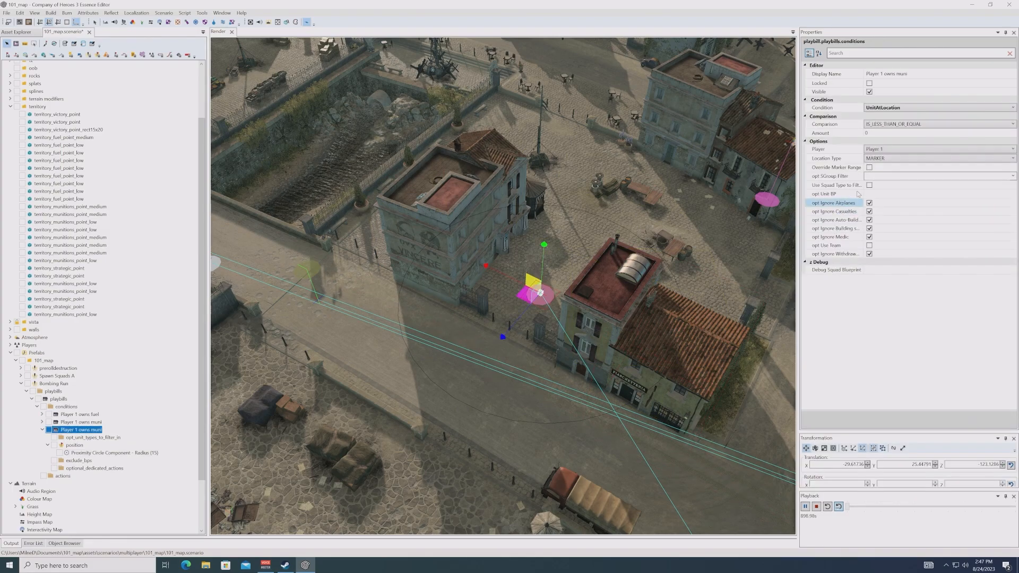
click(885, 125)
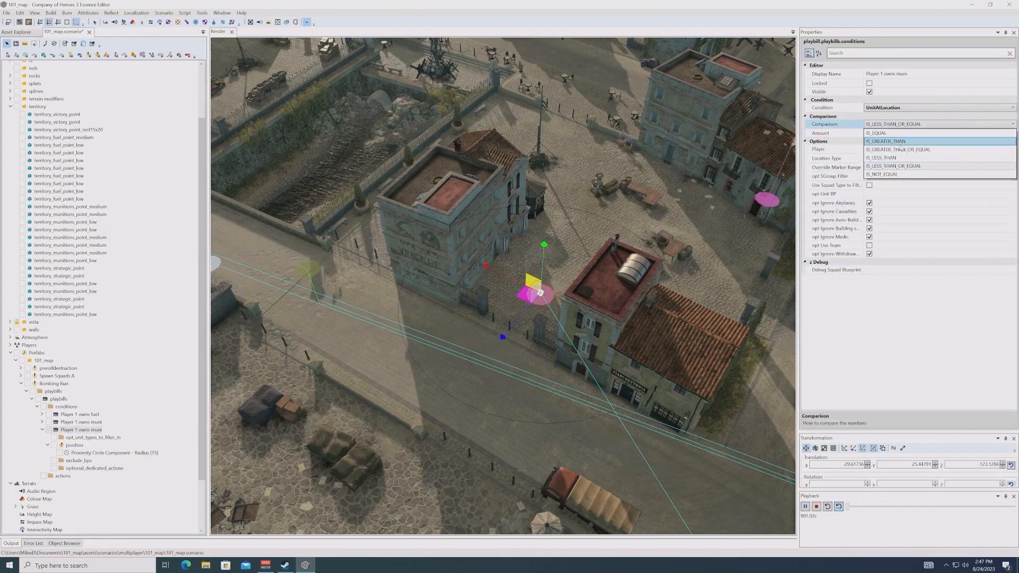
click(899, 142)
click(888, 133)
text(1)
click(881, 358)
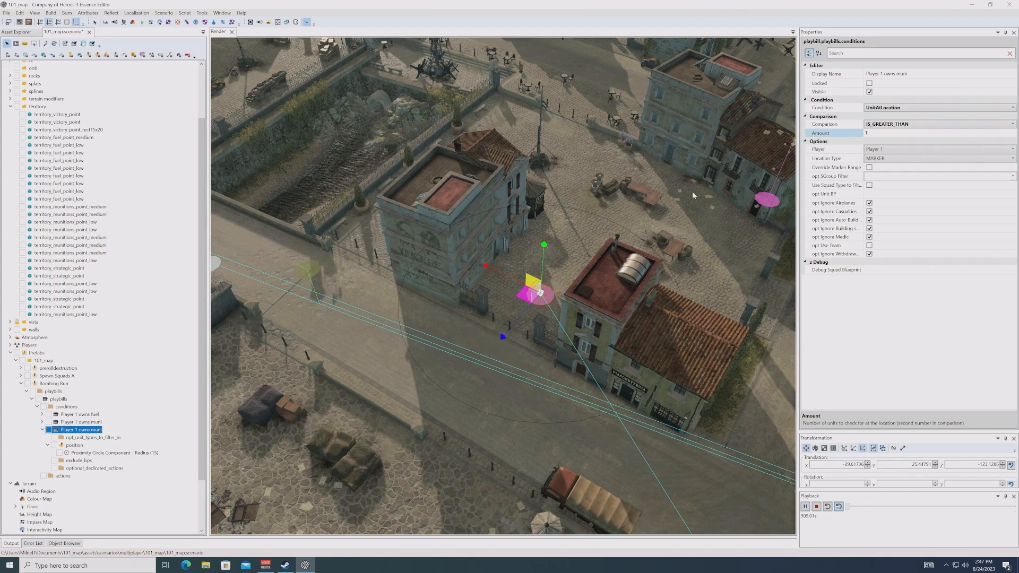
Step: Give the UnitAtLocation condition the display name "Playe 1 2 units at location" and collapse it in the scenario tree
key(F2)
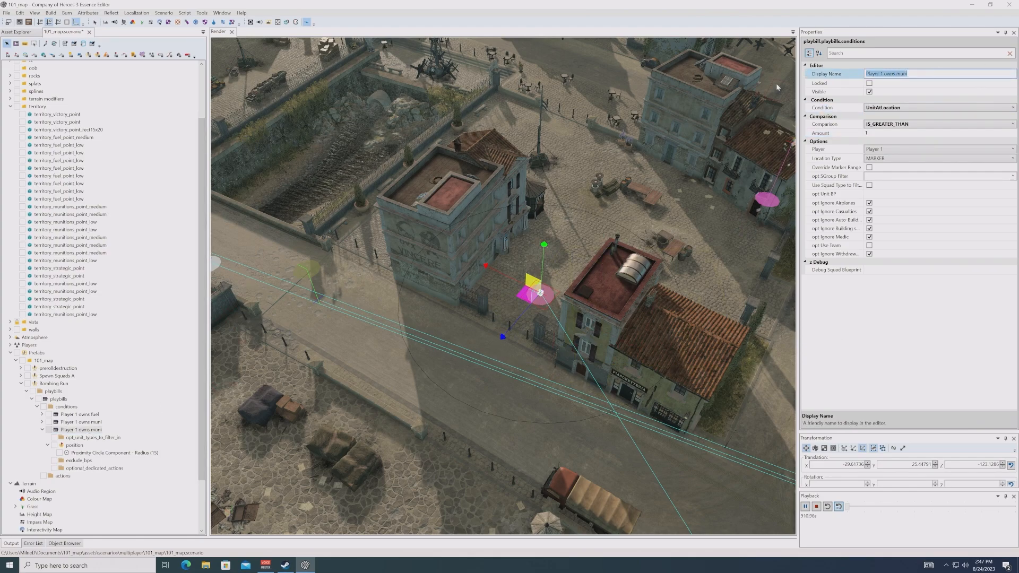
text(Play)
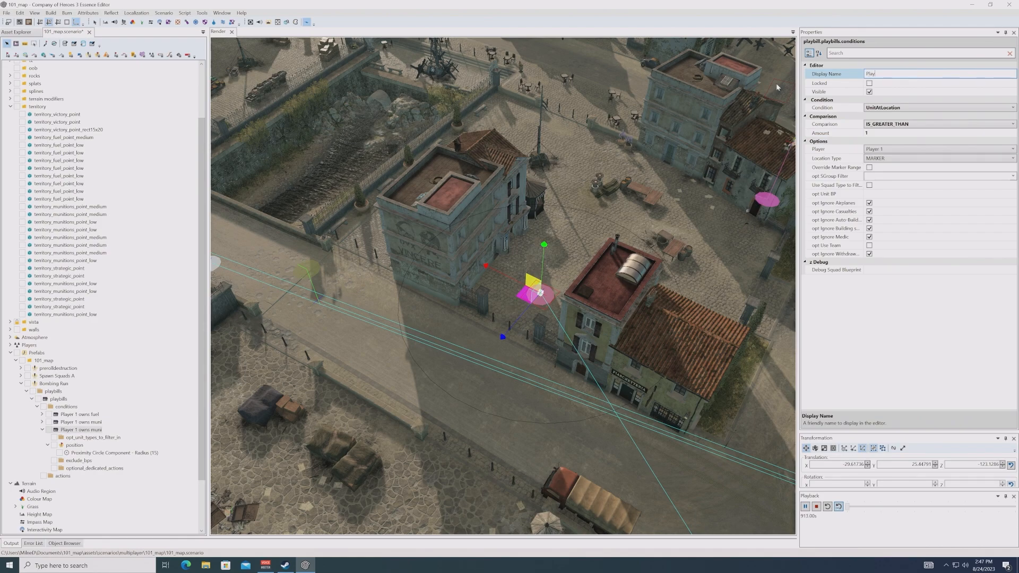
text(e 1 2 u)
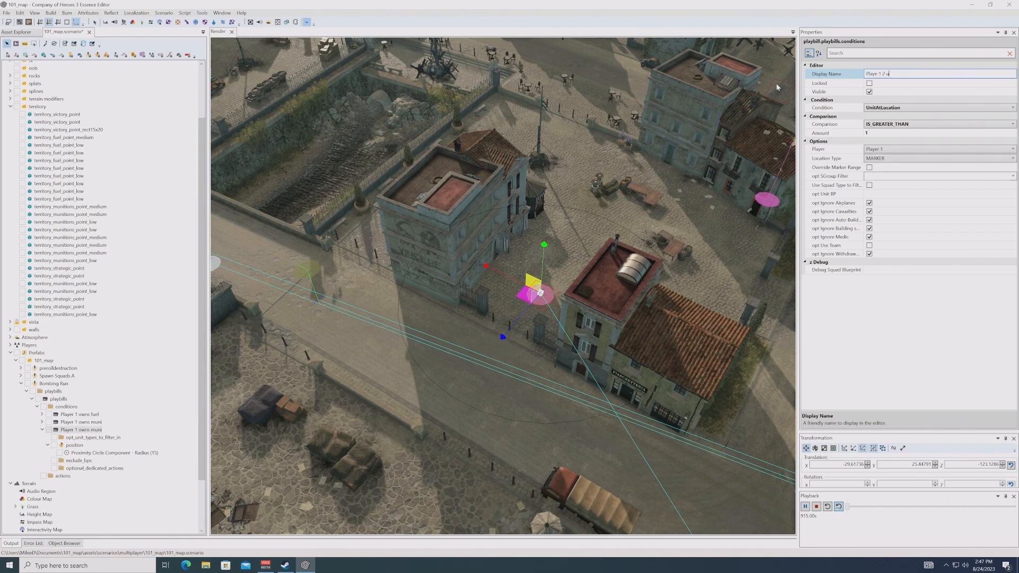
text(nits at location)
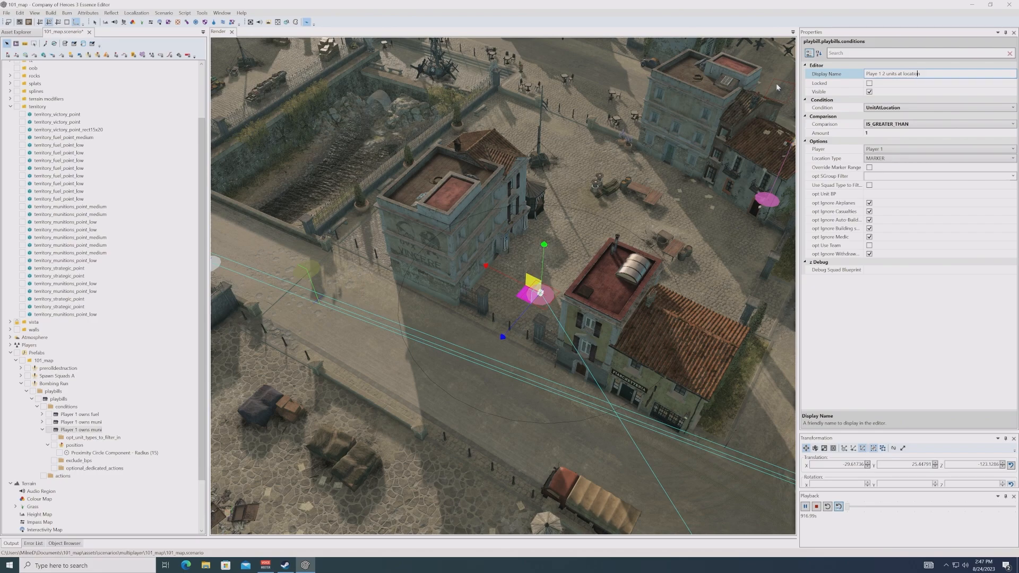
key(Return)
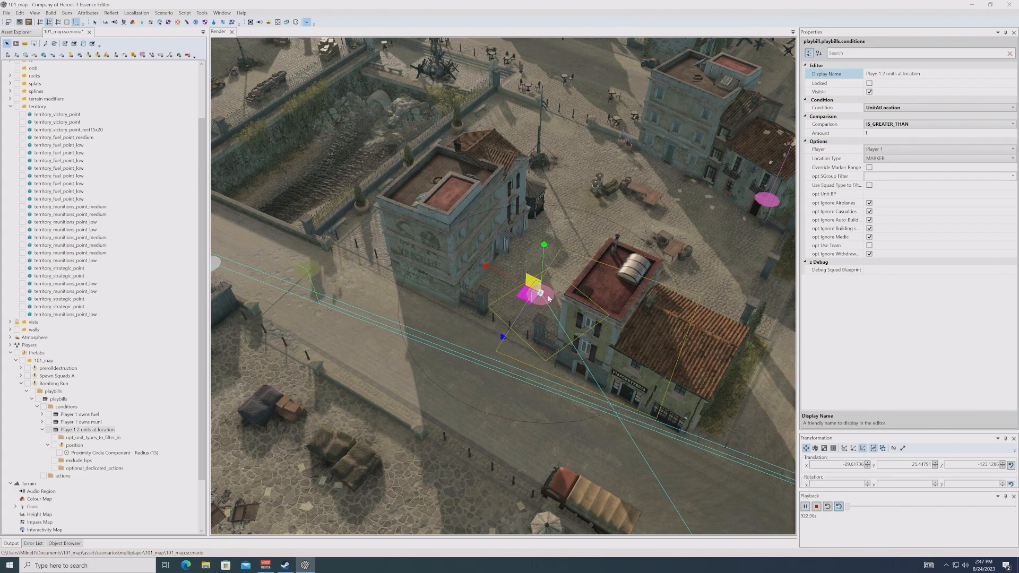
click(42, 429)
Step: Add an action to the Bombing Run playbill's actions and set its type to UseAbility
right_click(63, 437)
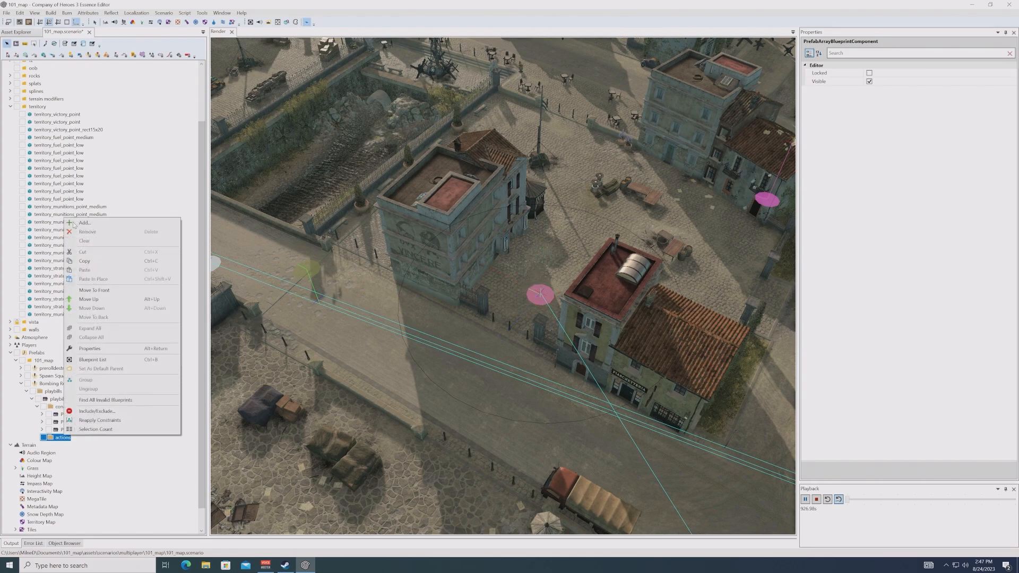
click(85, 224)
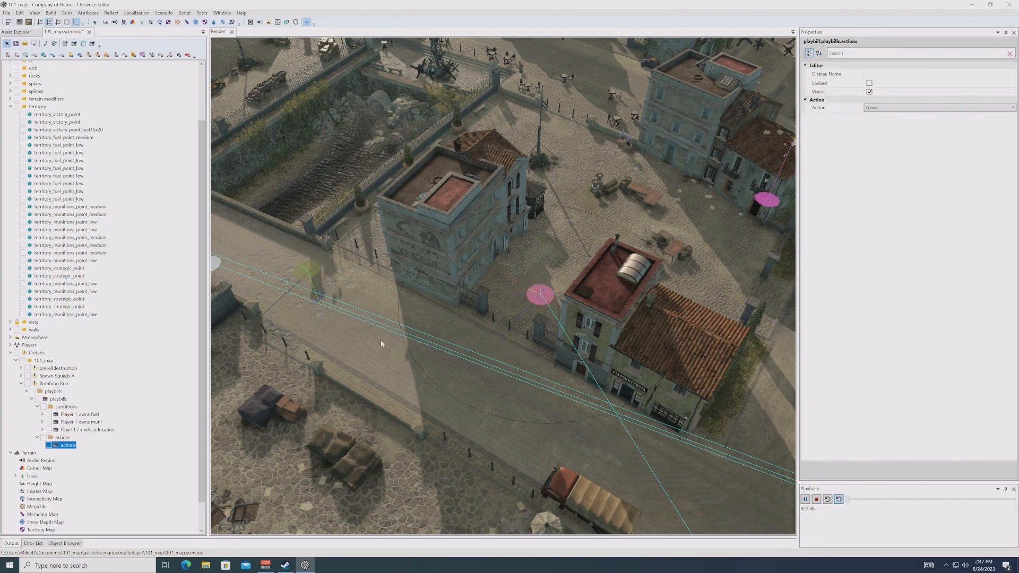
click(907, 108)
scroll(937, 229, down, 5)
scroll(937, 229, down, 1)
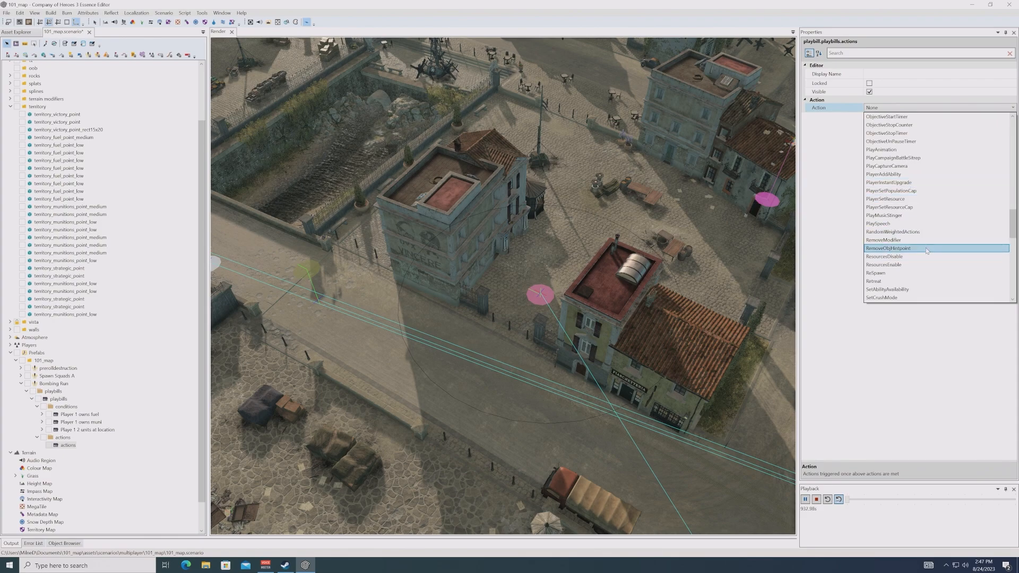
scroll(926, 263, down, 7)
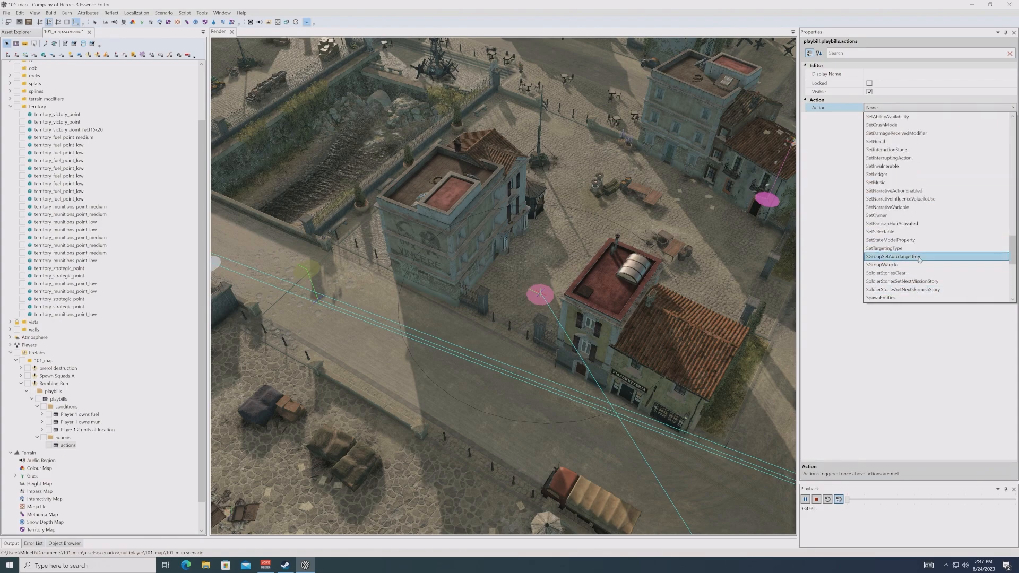
scroll(912, 260, down, 7)
click(892, 273)
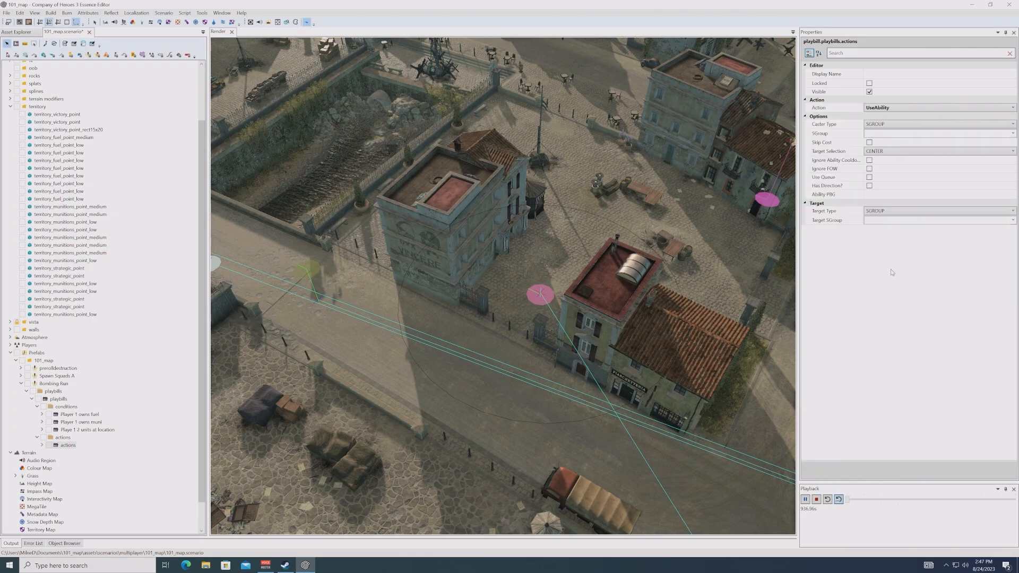
Step: Set the UseAbility action's caster type to PLAYER with Player 2 as the caster
click(881, 124)
click(877, 142)
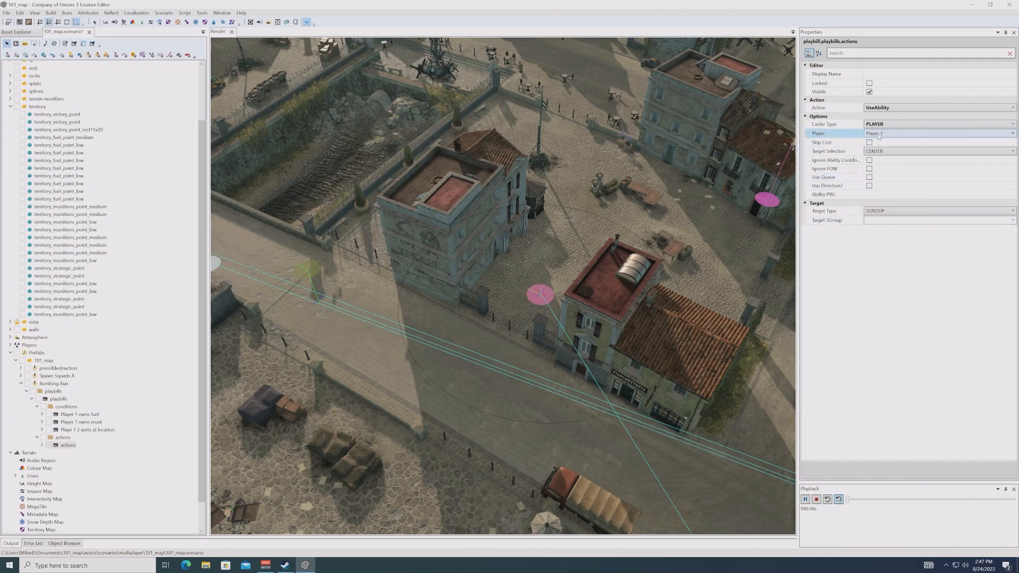
click(880, 133)
click(881, 151)
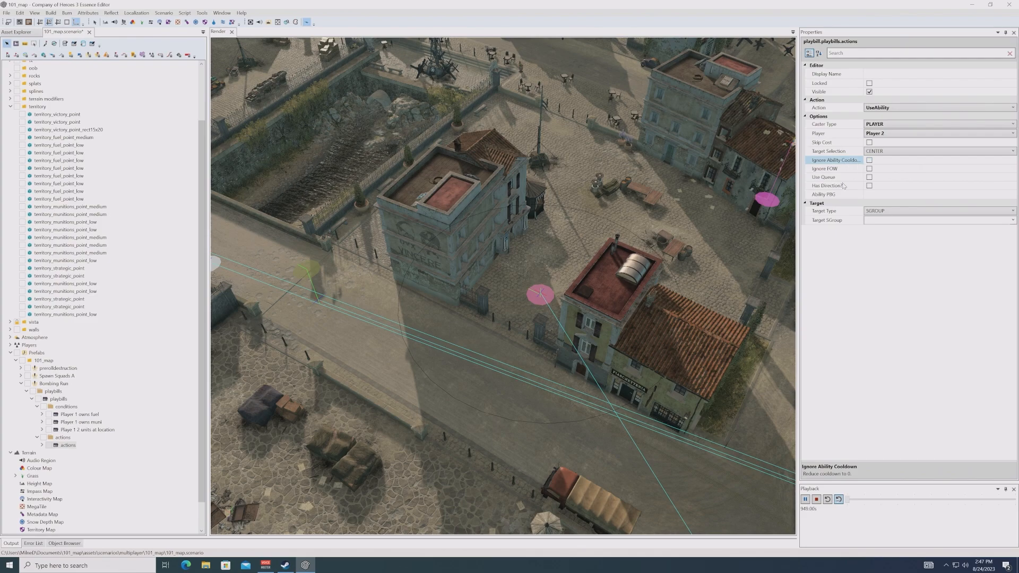
Step: Enable Ignore Ability Cooldown, Ignore FOW and Skip Cost on the UseAbility action
click(870, 160)
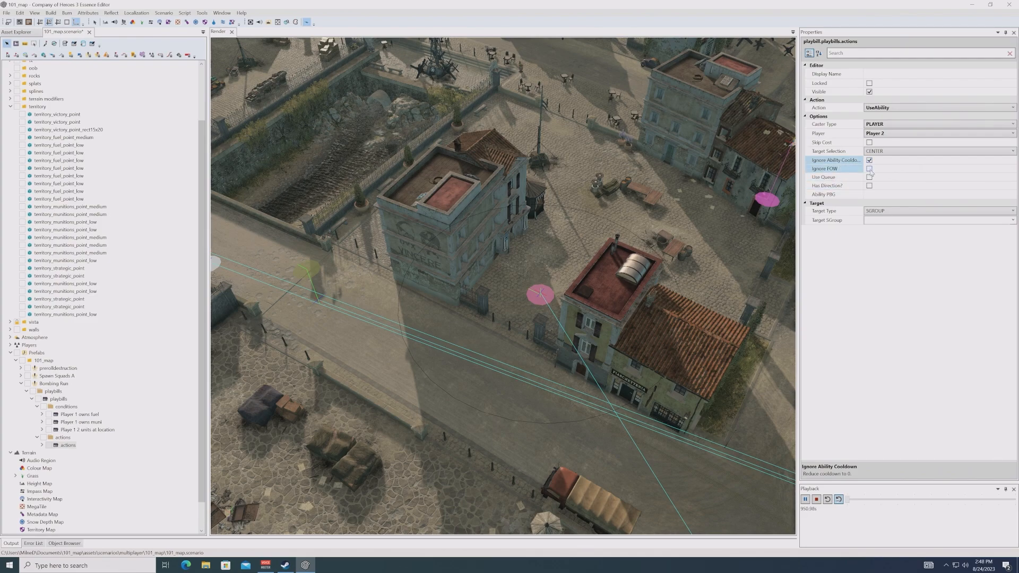
click(870, 169)
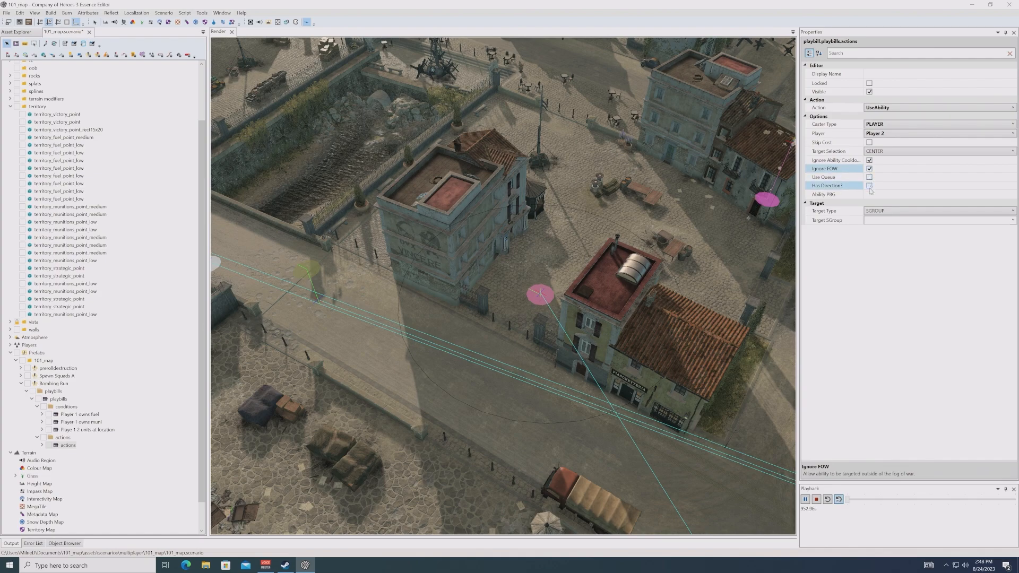
click(869, 142)
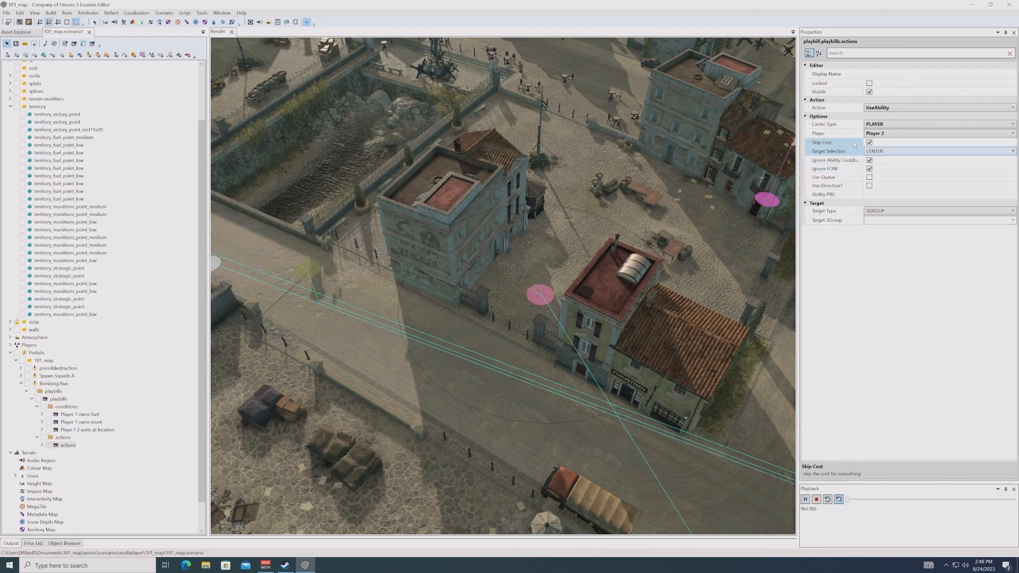
click(842, 160)
click(842, 169)
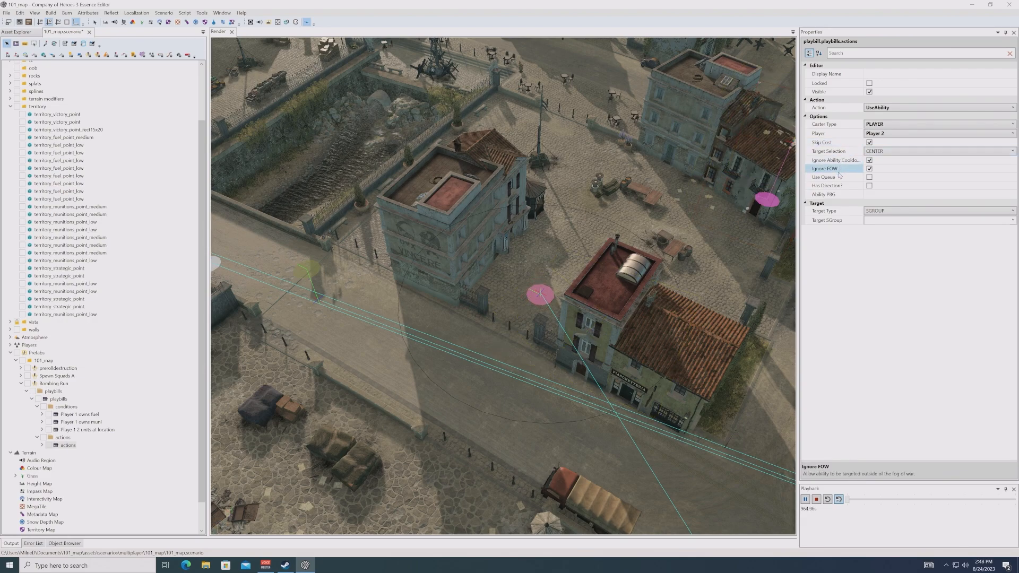
Step: Try the POSITION target type on the UseAbility action and switch it back to SGROUP
click(886, 211)
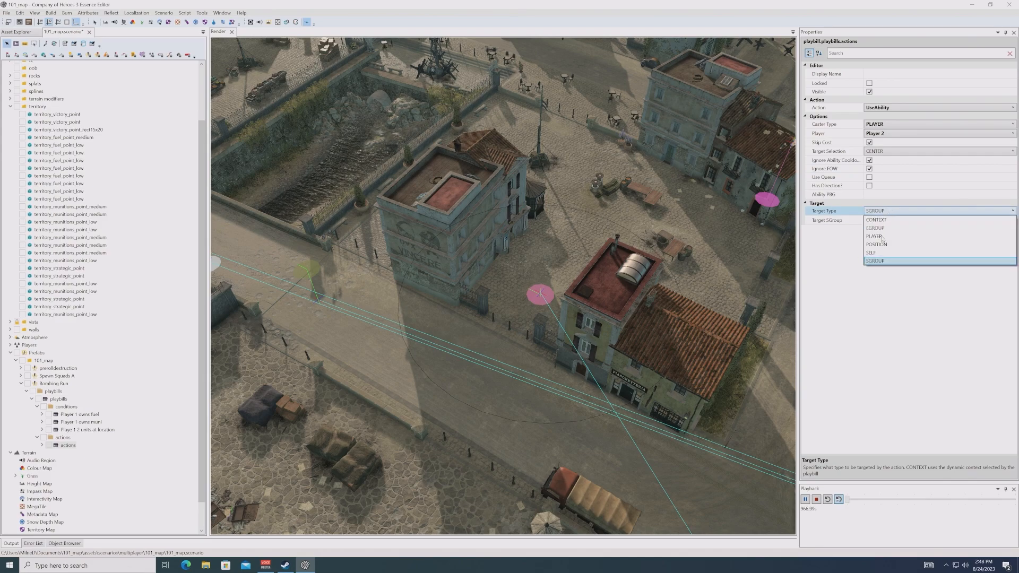
click(850, 271)
click(881, 212)
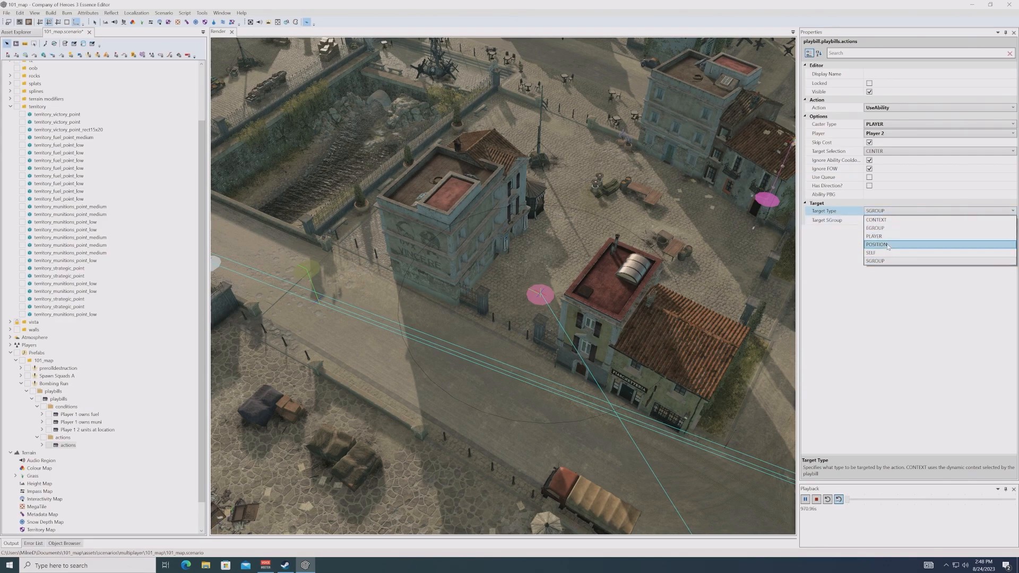
click(878, 244)
click(886, 201)
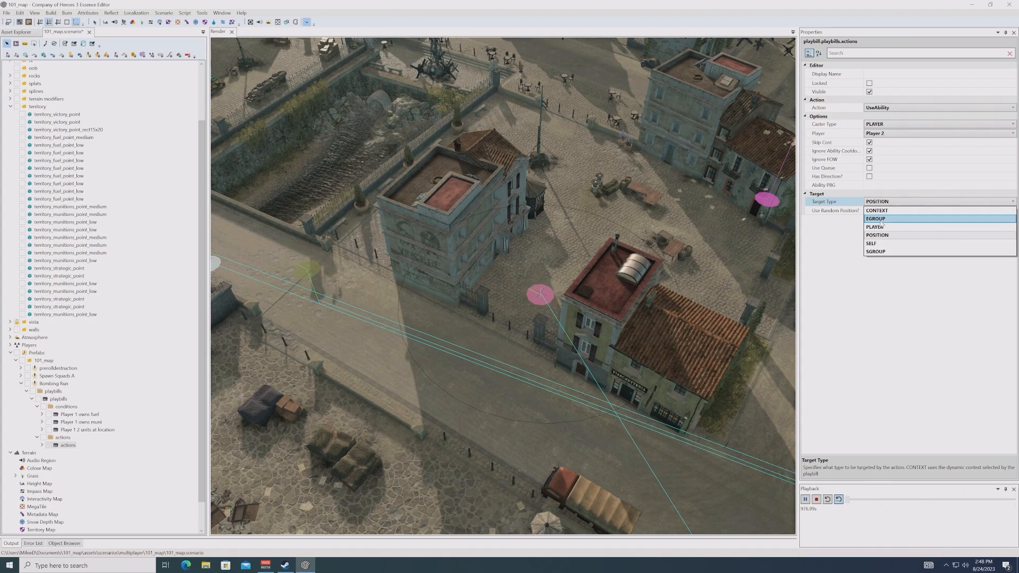
click(881, 252)
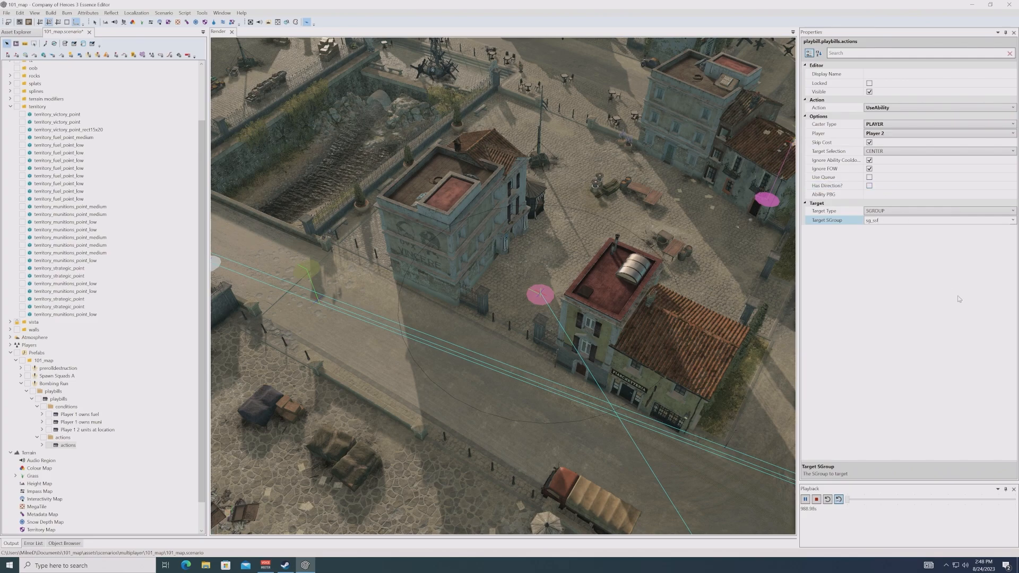
Step: Set the UseAbility action's target type to POSITION
click(875, 211)
click(875, 212)
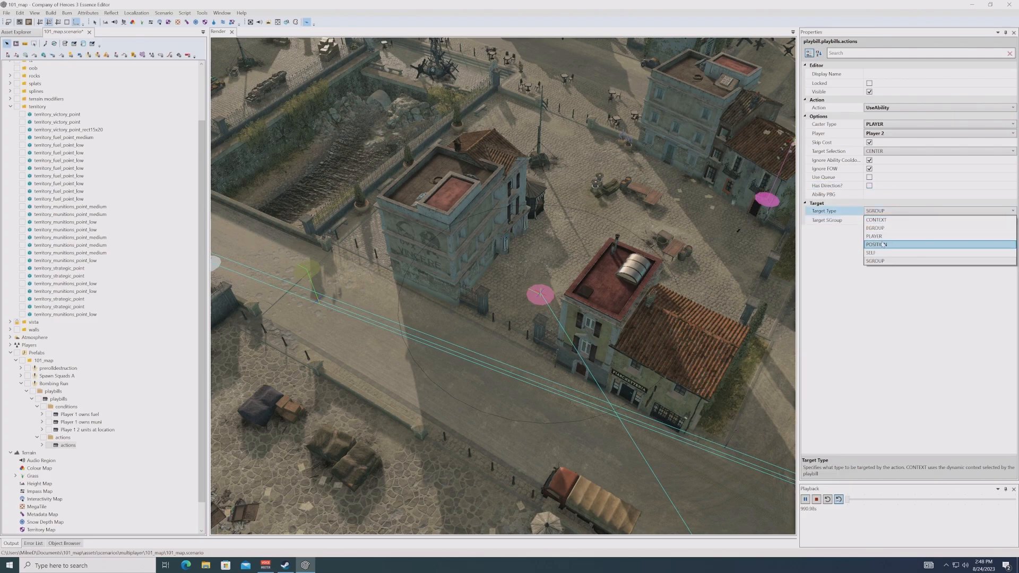
click(883, 245)
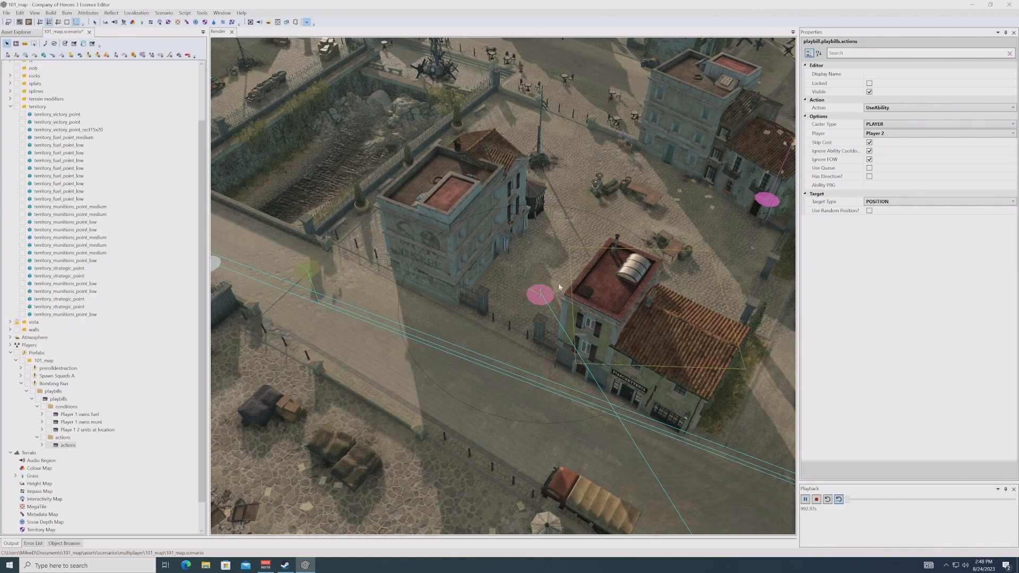
Step: Move the action's dest_position marker to the town road near the bridge, at about -9.6, 23.1, -109.8
click(43, 445)
double_click(80, 453)
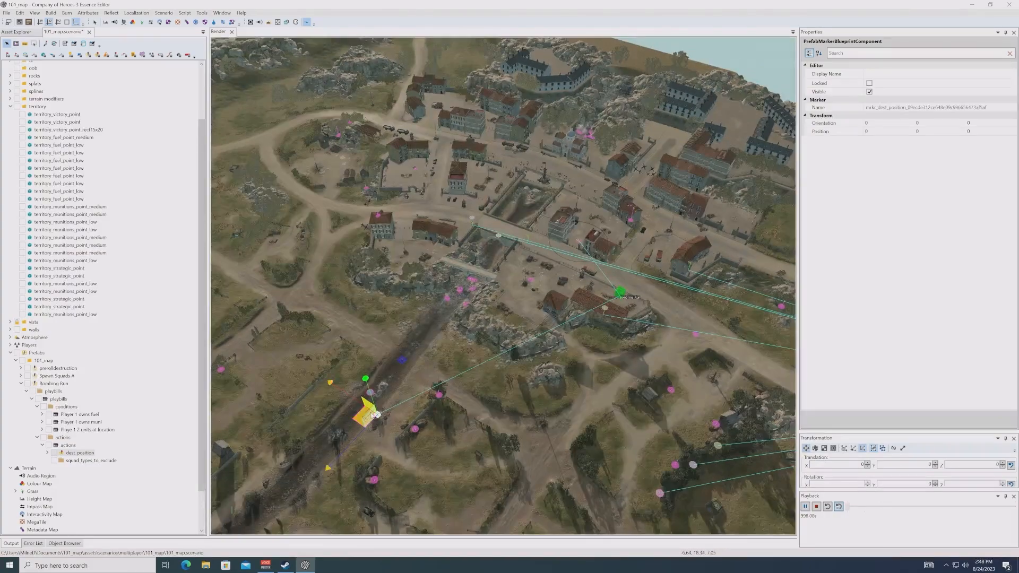
drag(365, 379, 354, 347)
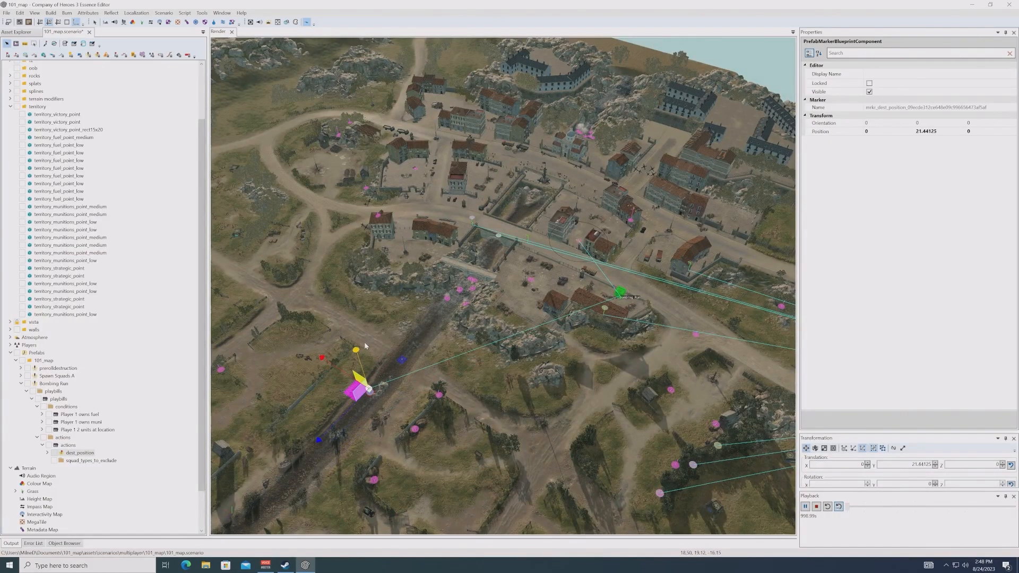
mouse_move(355, 387)
mouse_down()
mouse_move(525, 281)
mouse_move(519, 244)
mouse_up()
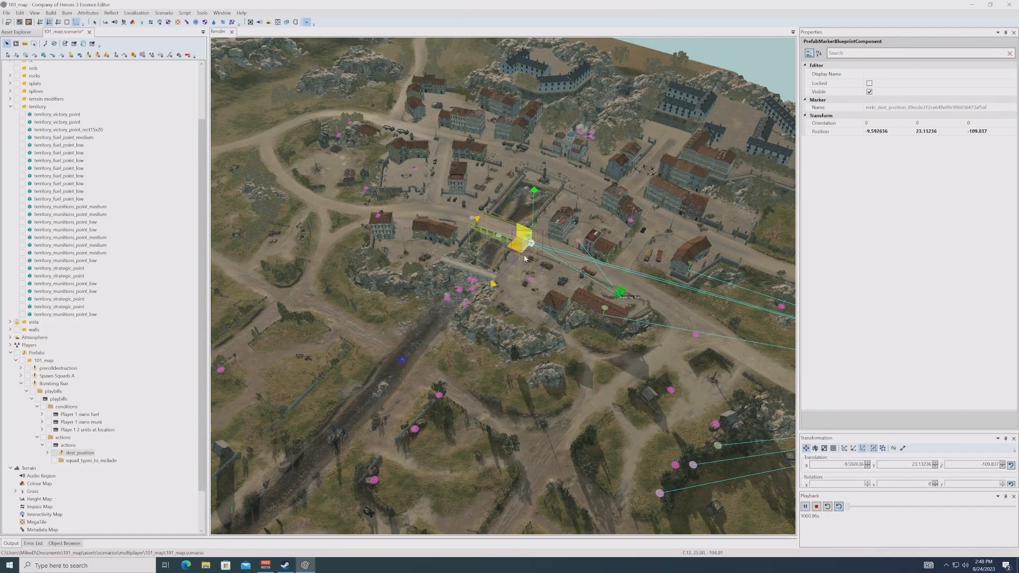
Step: Reposition the dest_position marker across the road beside the town houses, at about -27.3, 23.1, -124.7
scroll(584, 313, up, 5)
scroll(581, 323, up, 2)
mouse_move(578, 324)
middle_down()
mouse_move(499, 304)
mouse_move(448, 372)
middle_up()
scroll(422, 248, up, 3)
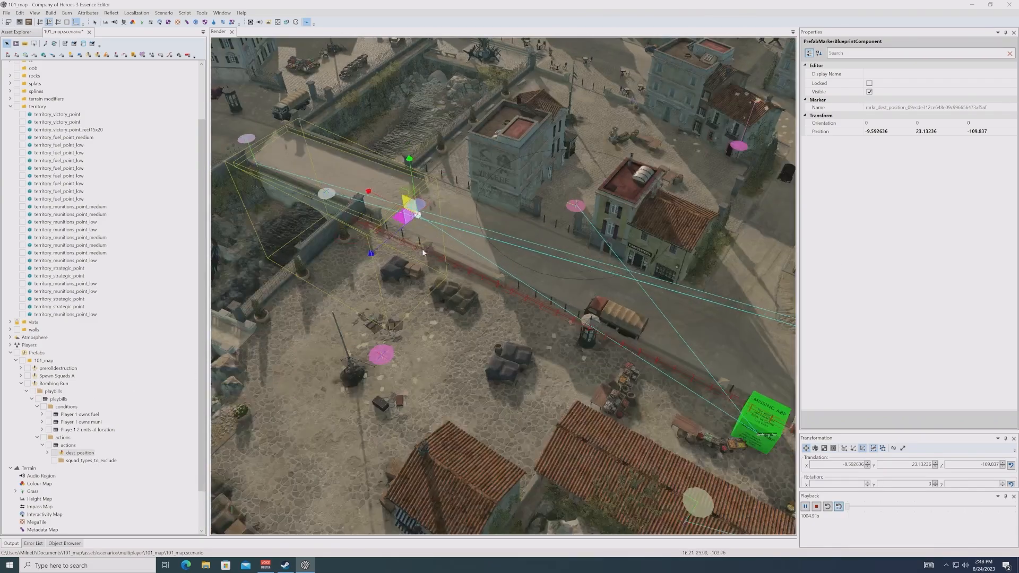
mouse_move(457, 232)
middle_down()
mouse_move(334, 271)
mouse_move(499, 288)
middle_up()
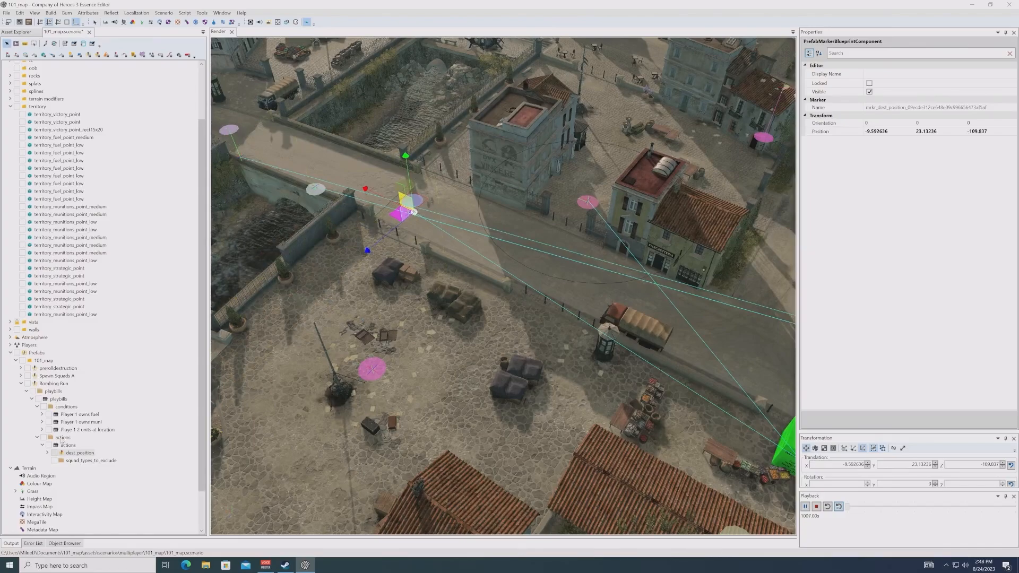
scroll(499, 288, down, 1)
mouse_move(411, 219)
mouse_down()
mouse_move(560, 298)
mouse_move(523, 288)
mouse_move(465, 241)
mouse_move(533, 180)
mouse_move(607, 218)
mouse_move(548, 214)
mouse_up()
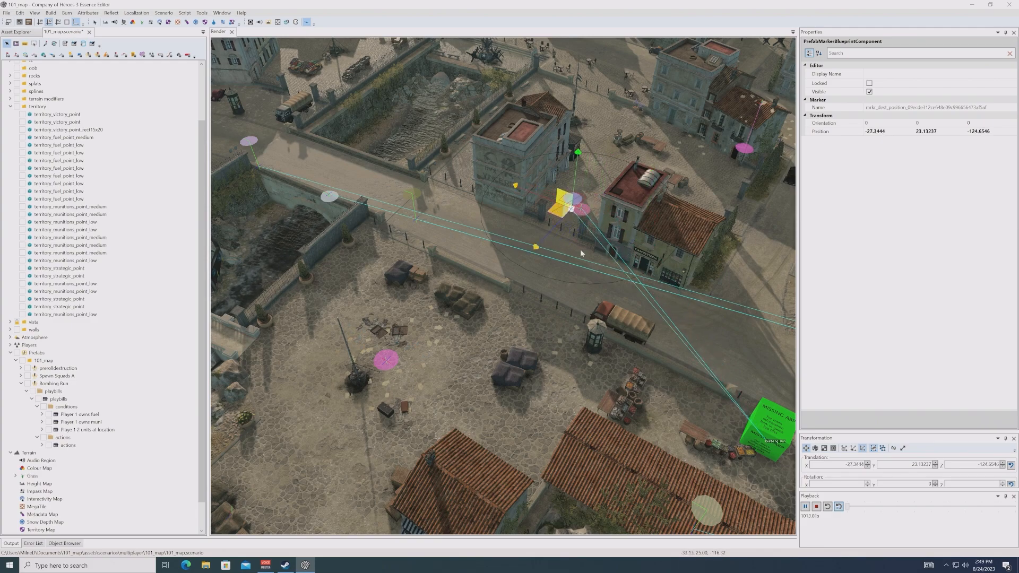
mouse_move(580, 255)
middle_down()
mouse_move(466, 335)
mouse_move(456, 371)
middle_up()
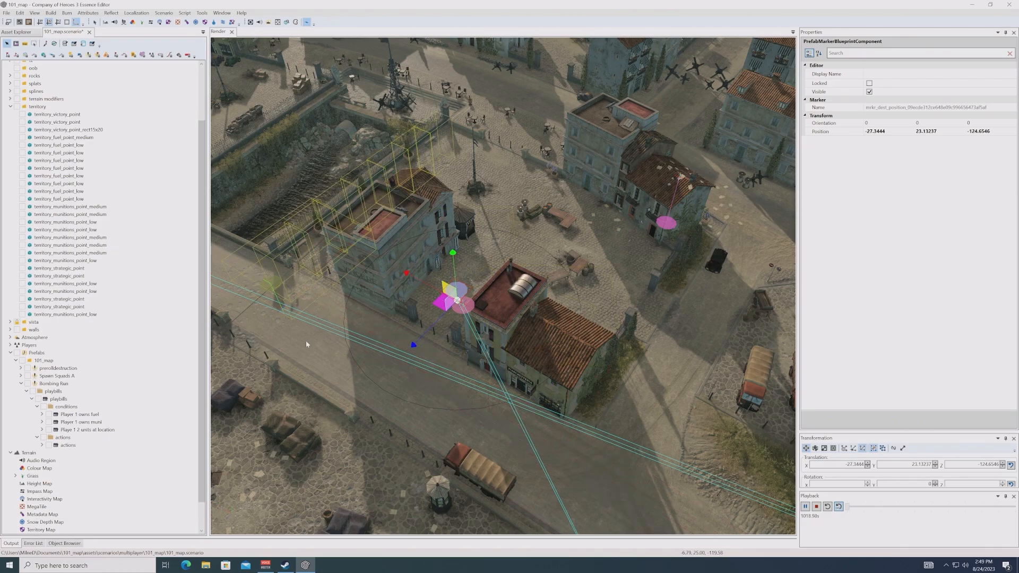
Step: Set the UseAbility action's Ability PBG to airborne_left_3b_carpet_bombing_us from the American airborne battlegroup and name the action Call Carpet Bomb
click(75, 448)
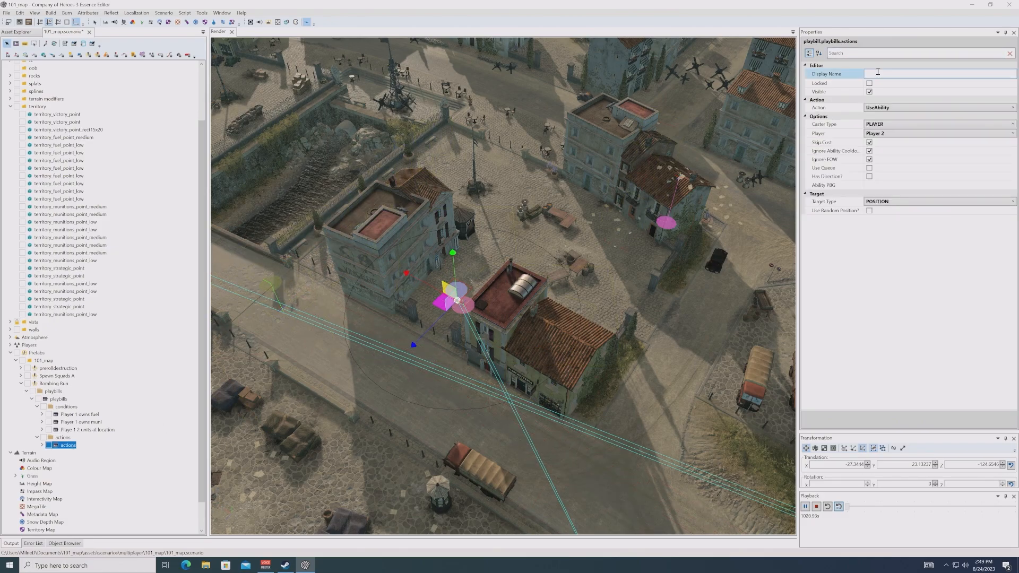
click(1012, 185)
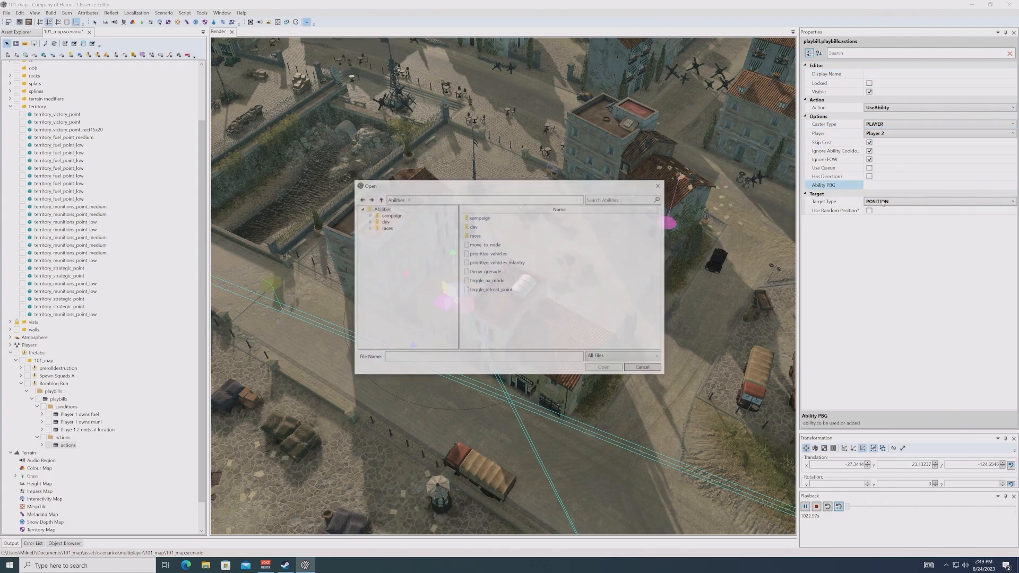
double_click(478, 236)
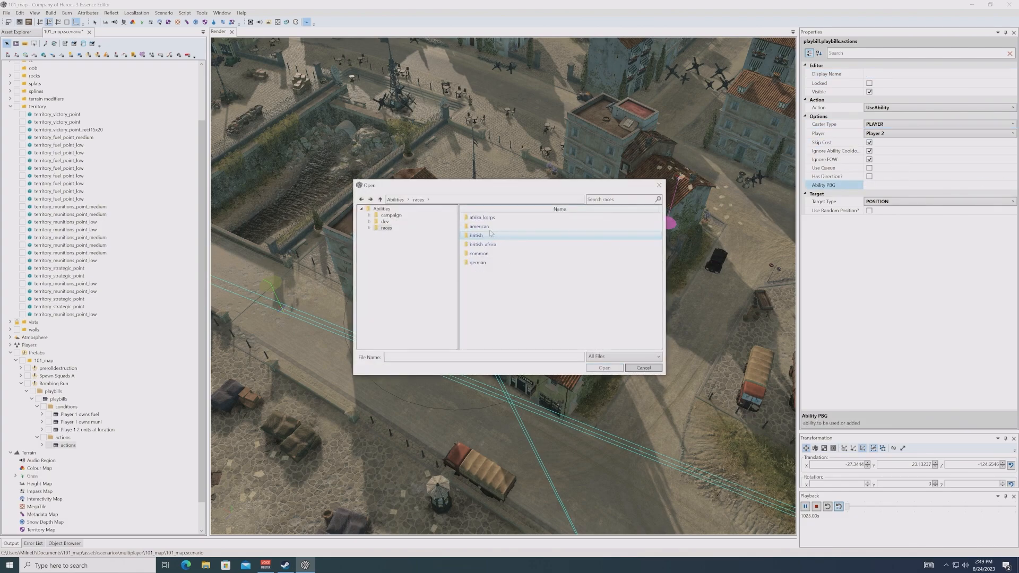
double_click(480, 226)
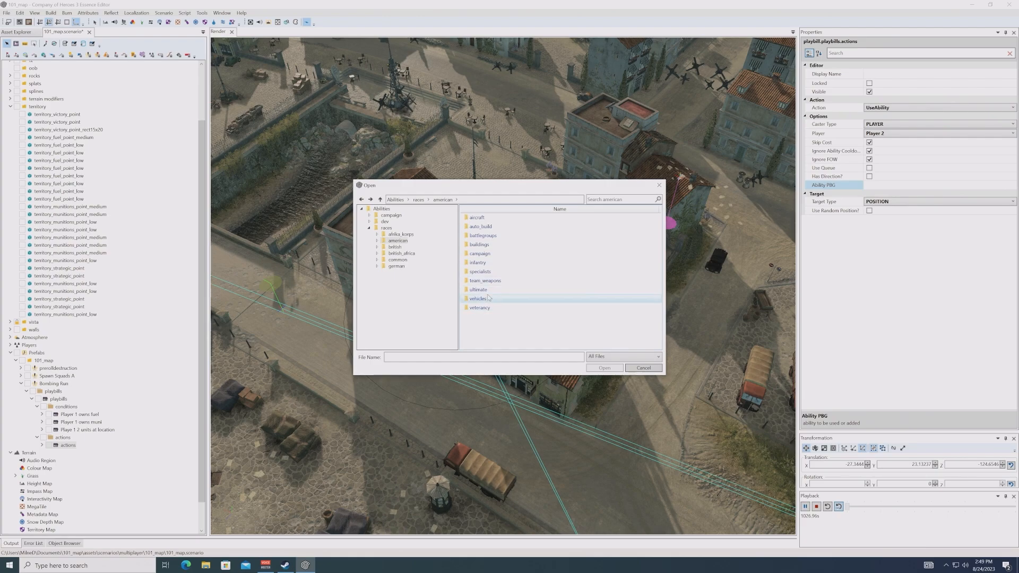
double_click(482, 236)
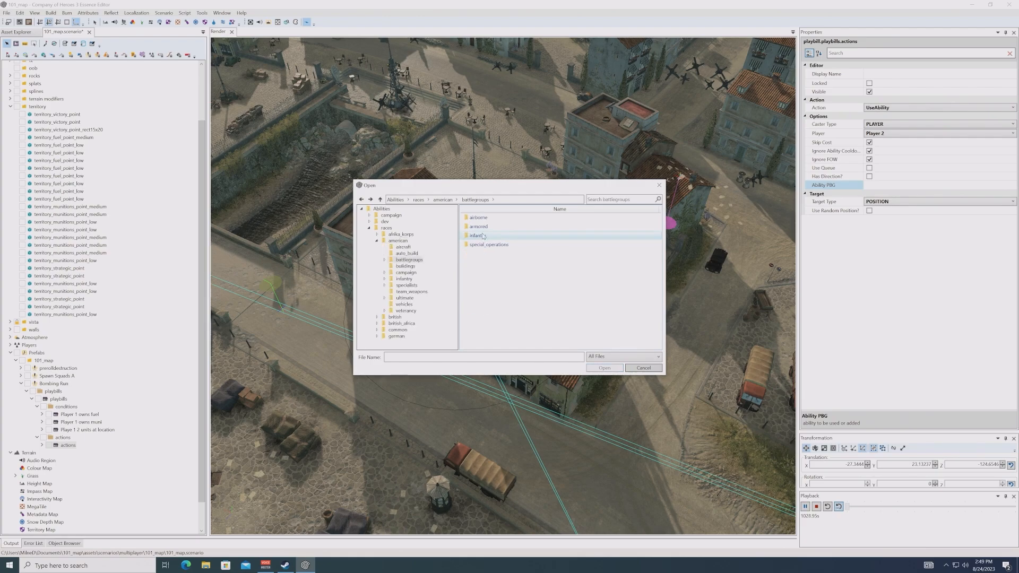
click(484, 220)
double_click(484, 220)
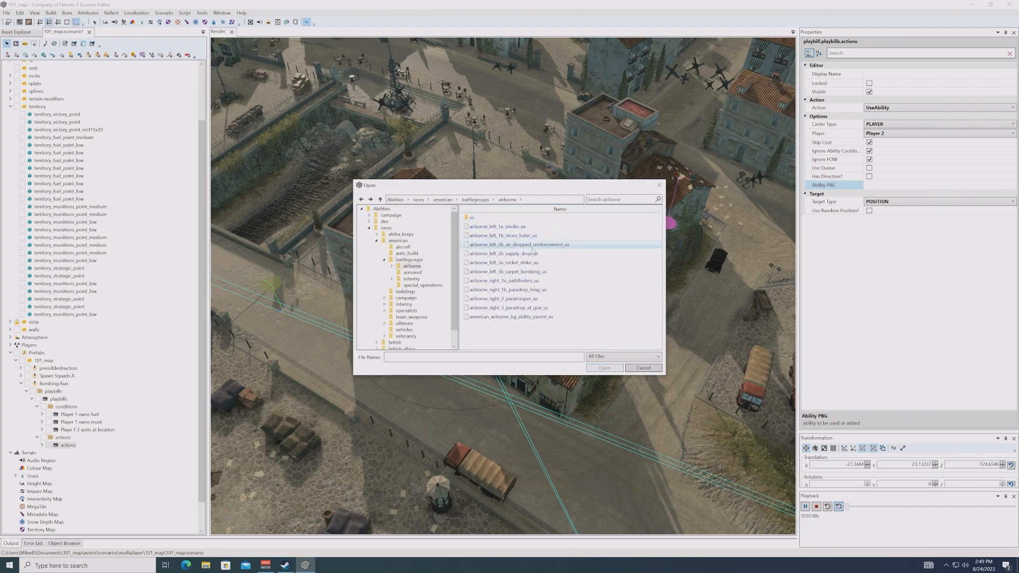
click(508, 272)
click(605, 368)
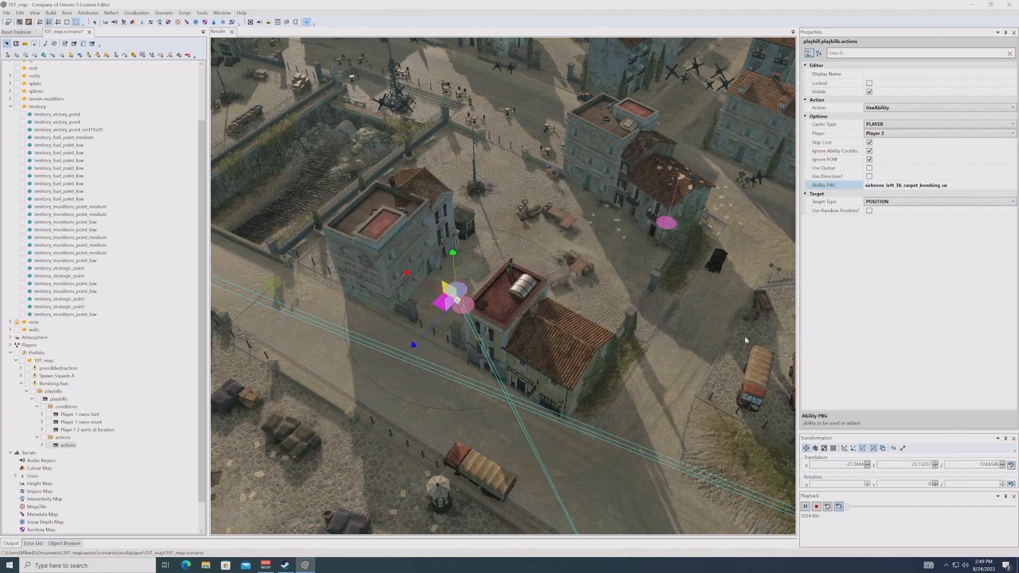
click(878, 74)
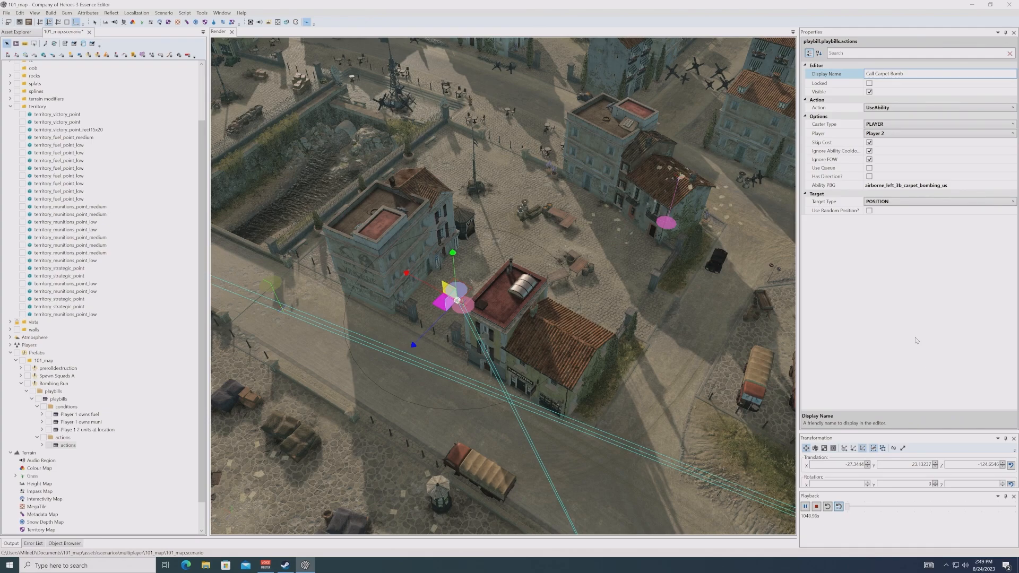
key(Return)
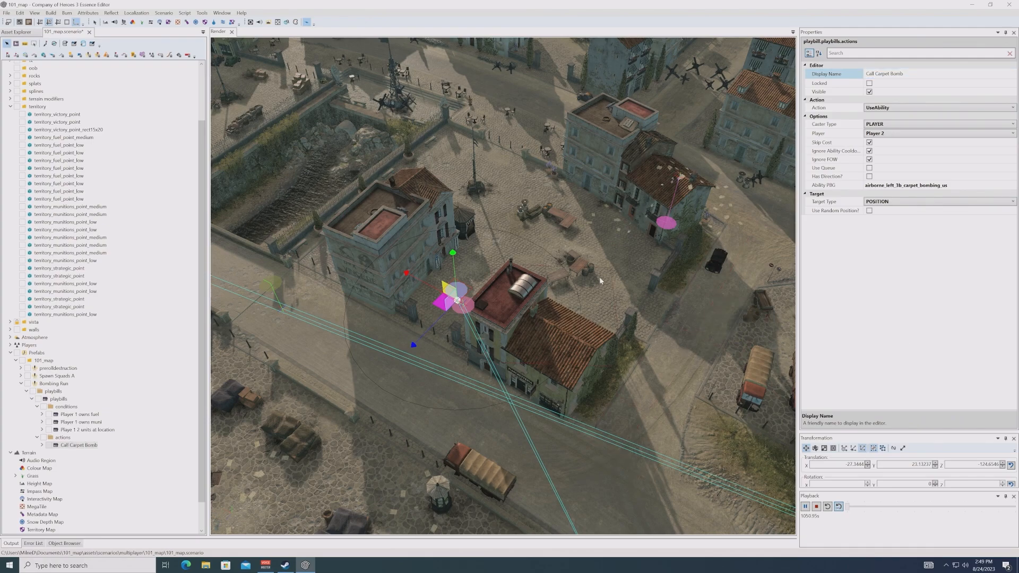
Step: Save the 101_map scenario and burn the mod
key(ctrl+s)
click(51, 13)
click(69, 23)
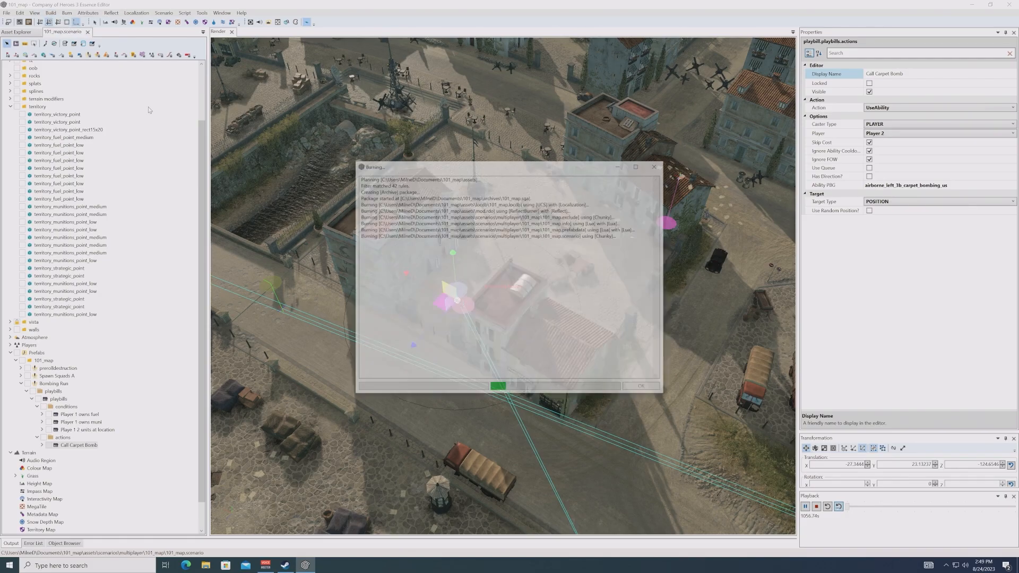
click(642, 389)
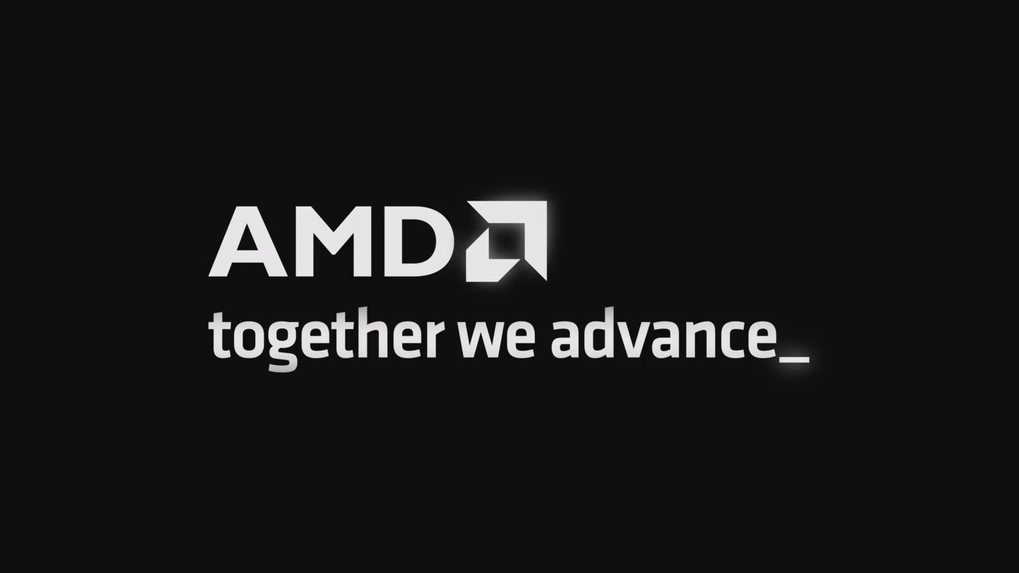
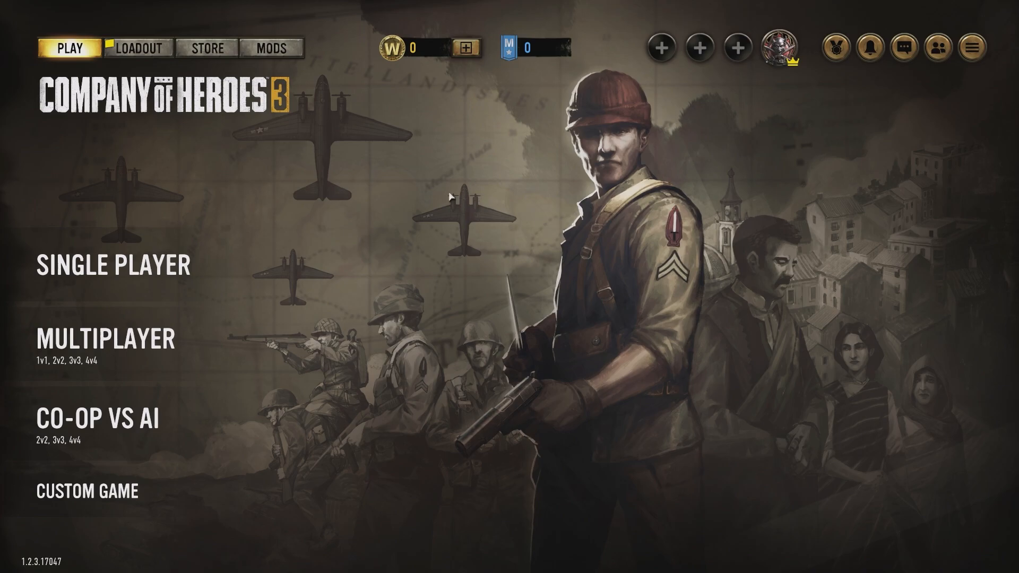
Step: In Company of Heroes 3, start a single-player skirmish on the (4) 101 map and enter the match once loaded
click(100, 301)
click(127, 468)
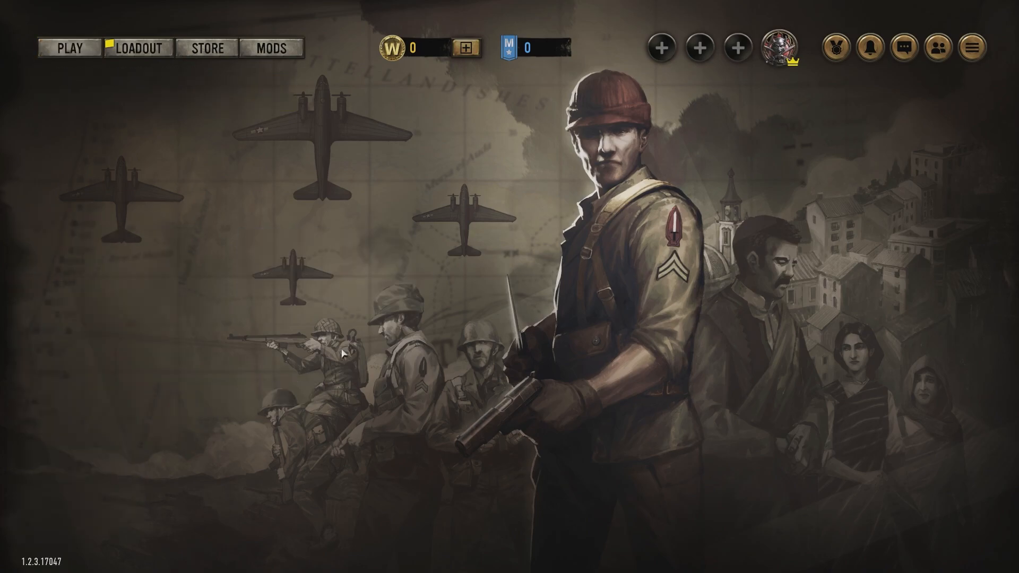
click(109, 451)
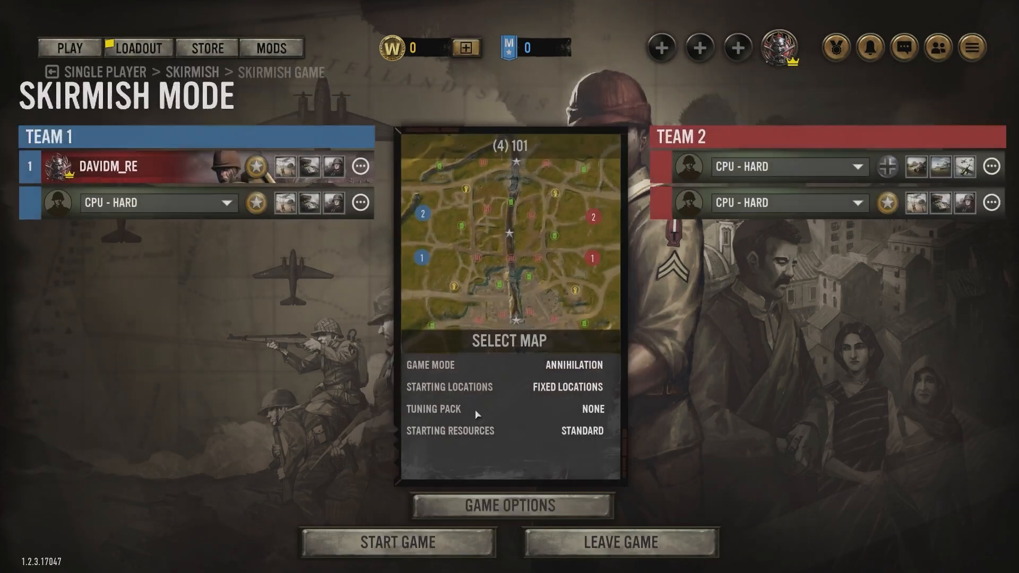
click(446, 543)
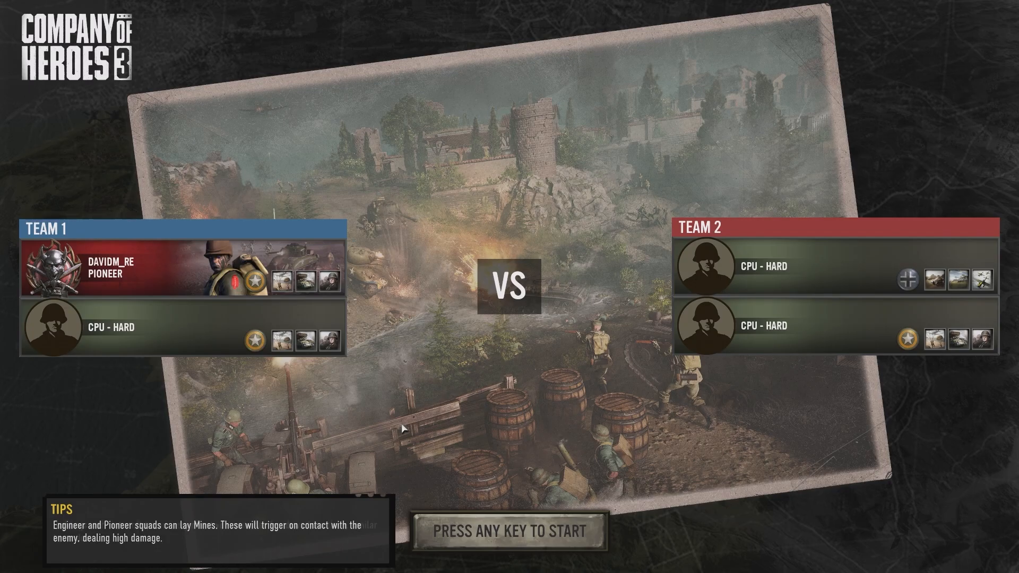
click(534, 543)
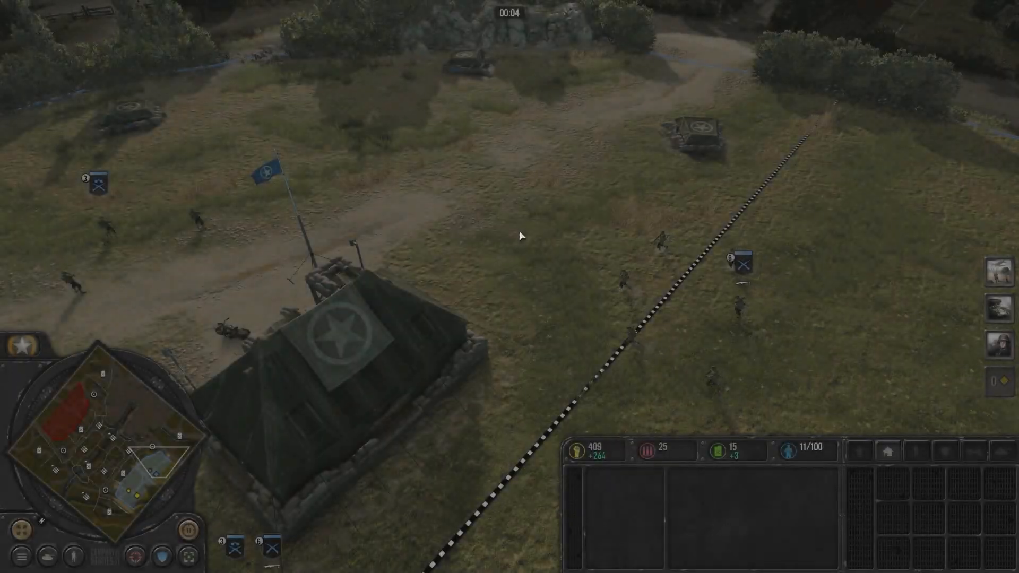
Step: Send the Riflemen squad and the three-man squad out of the base to capture the fenced territory point
drag(520, 232, 793, 422)
right_click(490, 213)
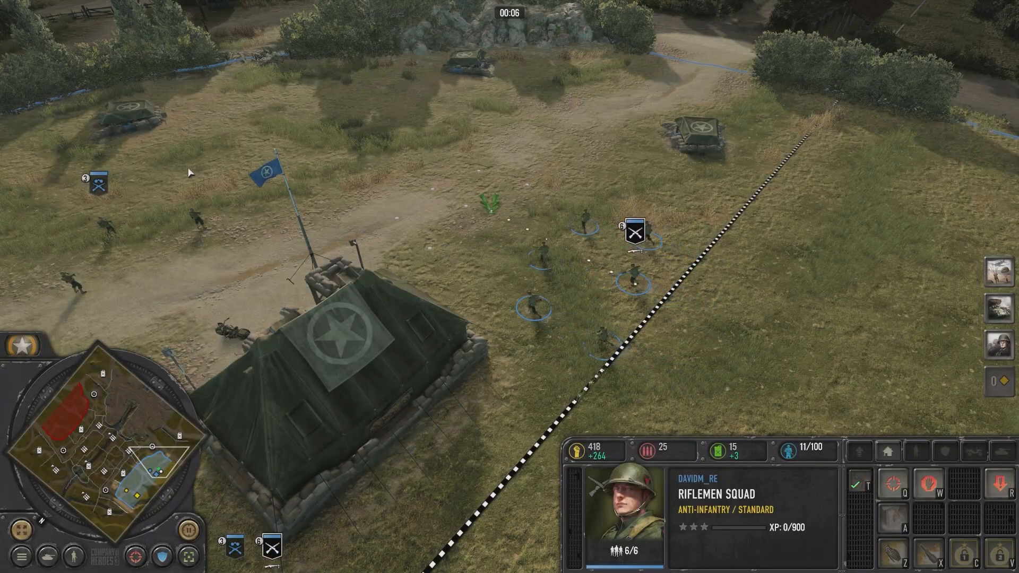
drag(189, 172, 751, 382)
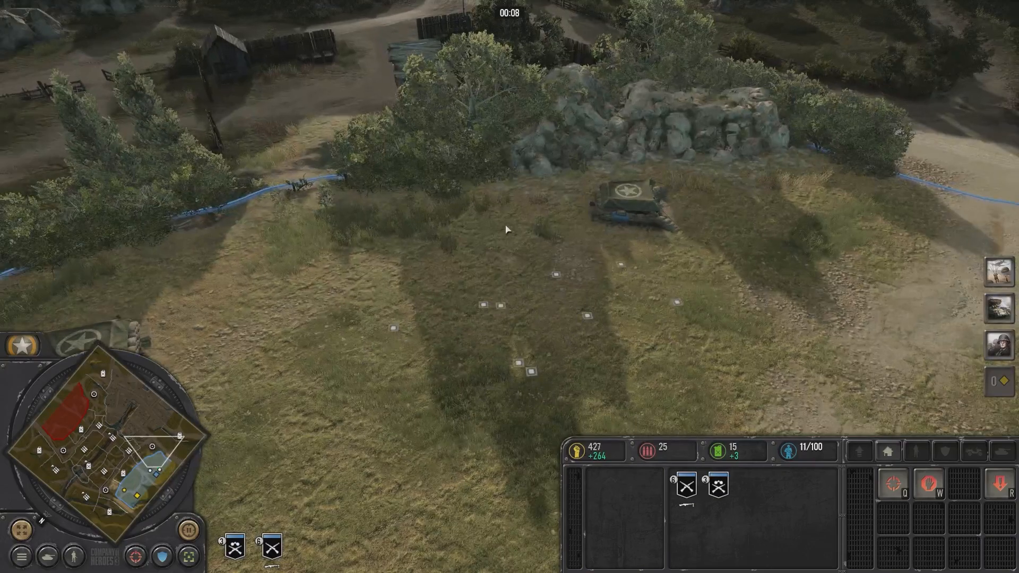
right_click(489, 183)
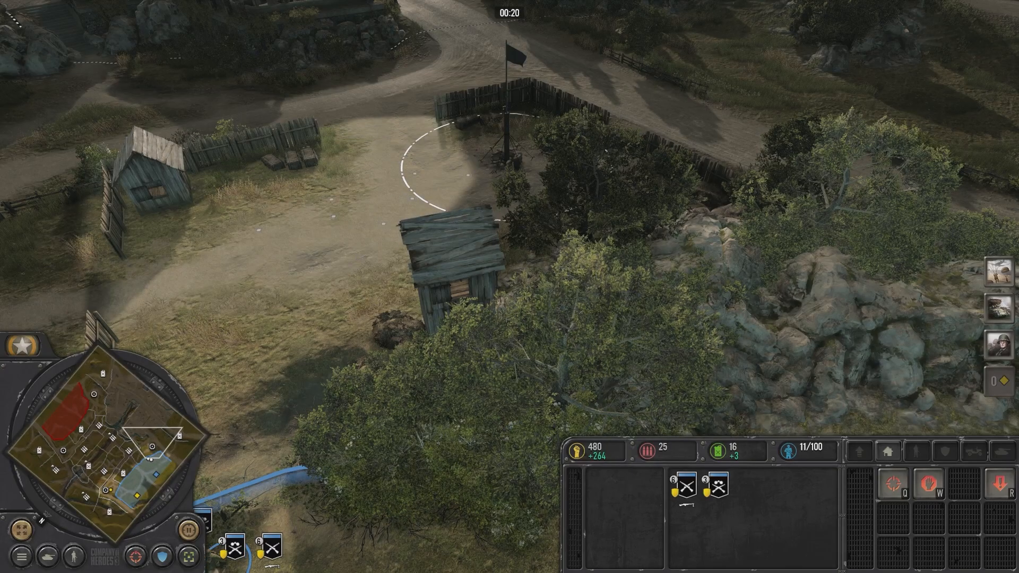
mouse_move(427, 224)
middle_down()
mouse_move(525, 419)
mouse_move(428, 224)
middle_up()
right_click(582, 291)
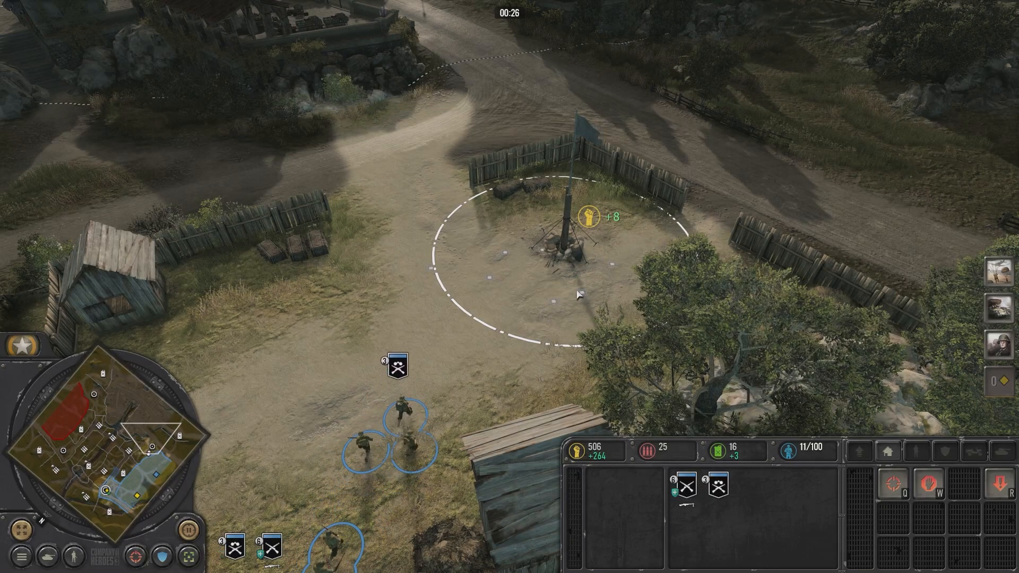
middle_drag(610, 275, 575, 290)
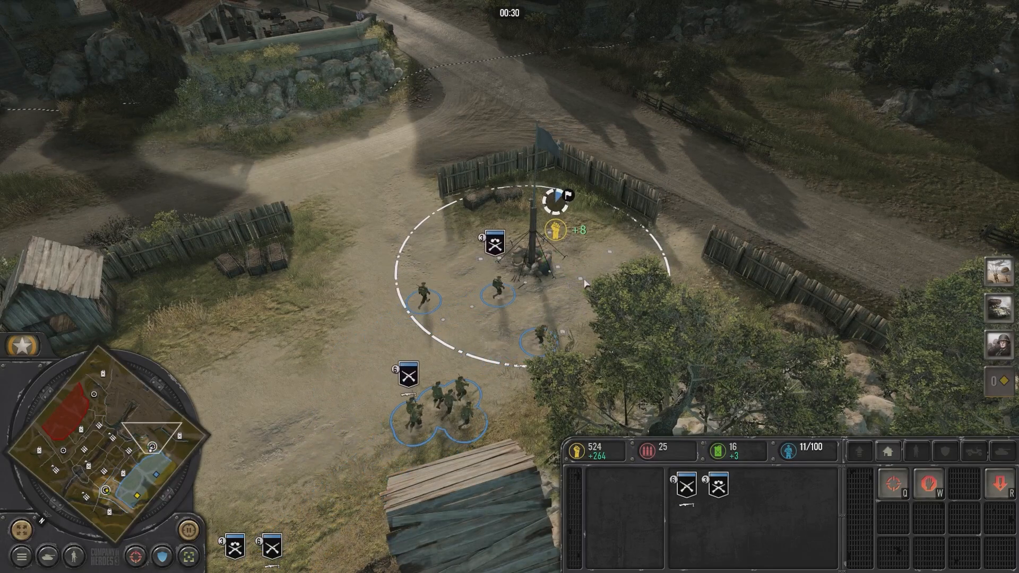
middle_drag(770, 314, 611, 301)
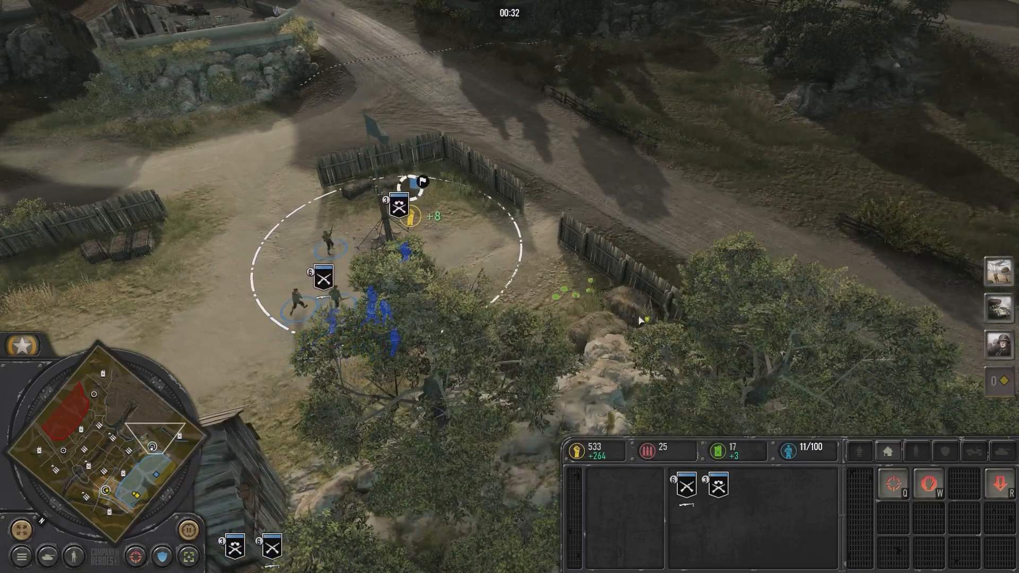
middle_drag(735, 356, 632, 314)
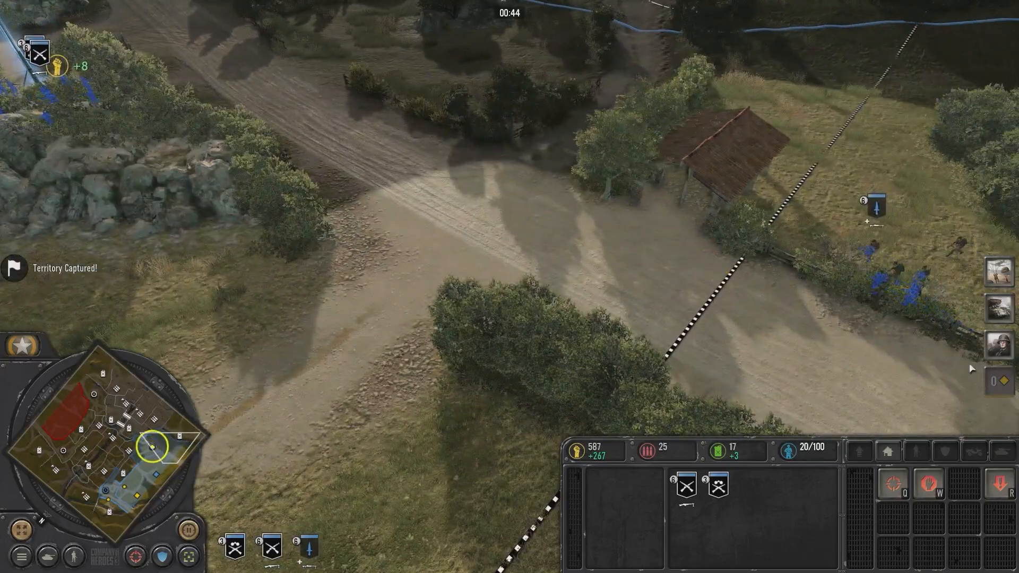
Step: Select the SSF Commando Squad and send it along the dirt road towards the captured territory point
drag(971, 365, 828, 212)
right_click(343, 118)
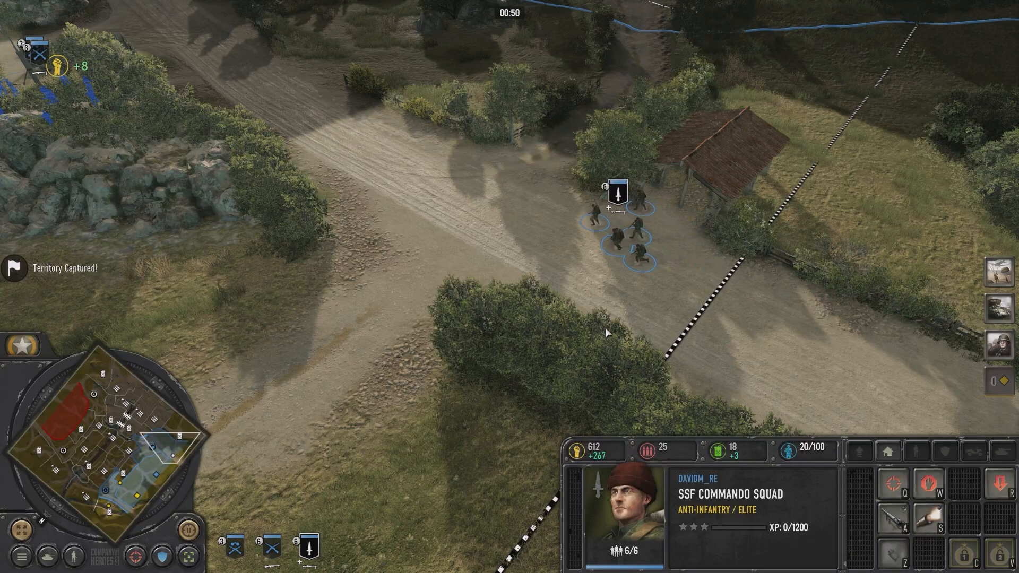
middle_drag(440, 271, 567, 317)
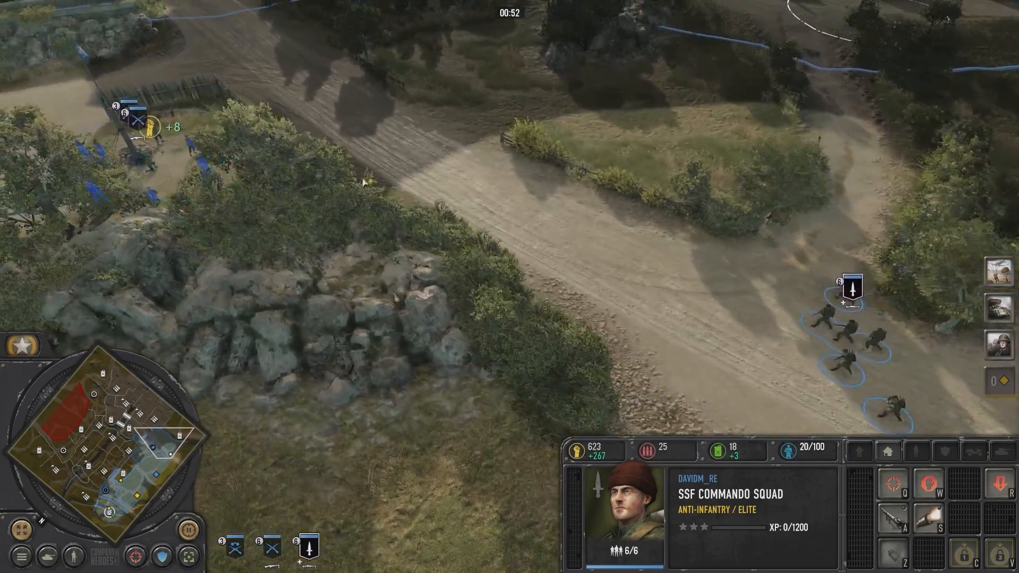
right_click(309, 138)
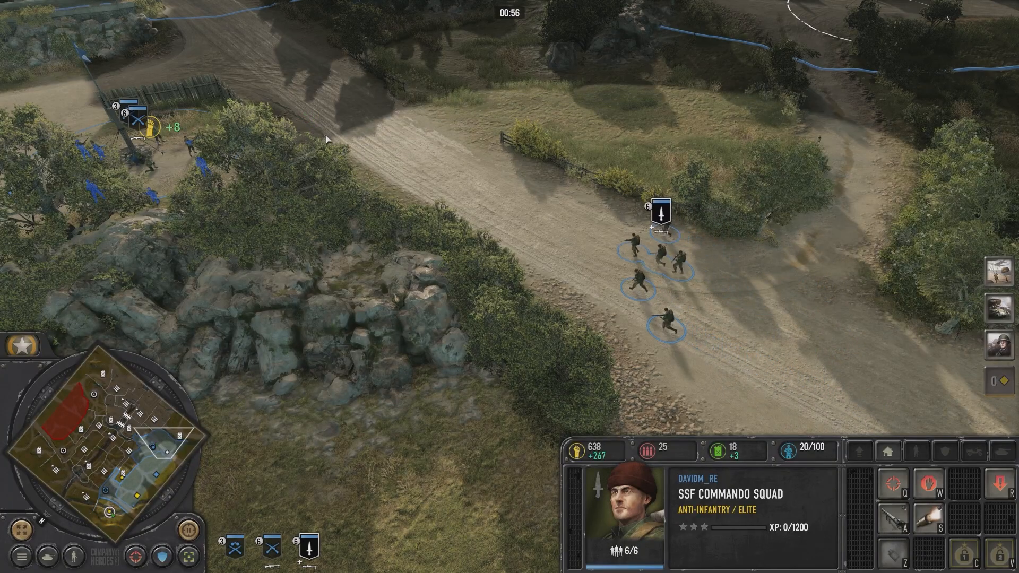
Step: Select all three squads together and send them up the road into the town
middle_drag(79, 77, 132, 94)
drag(132, 94, 790, 375)
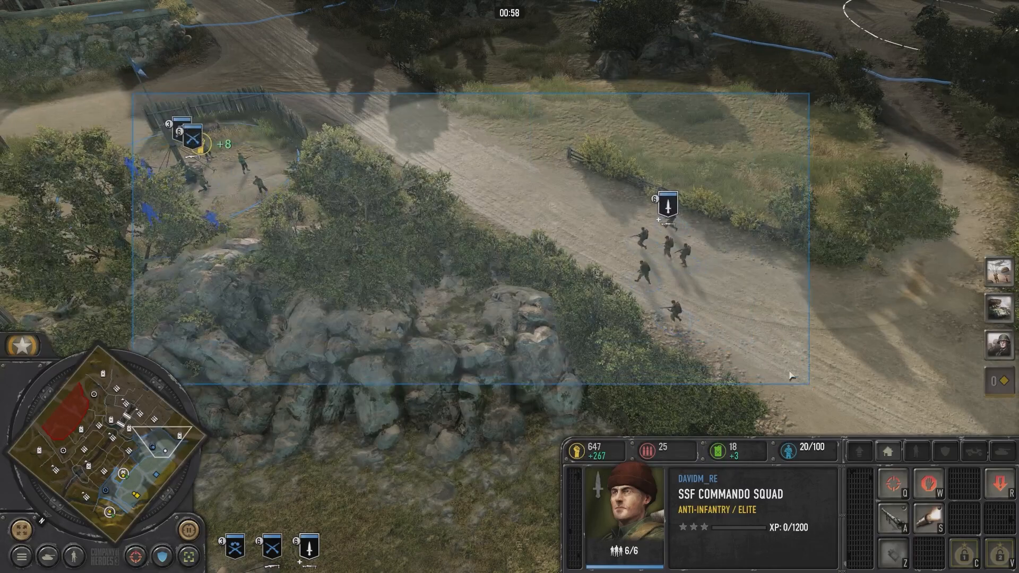
right_click(301, 80)
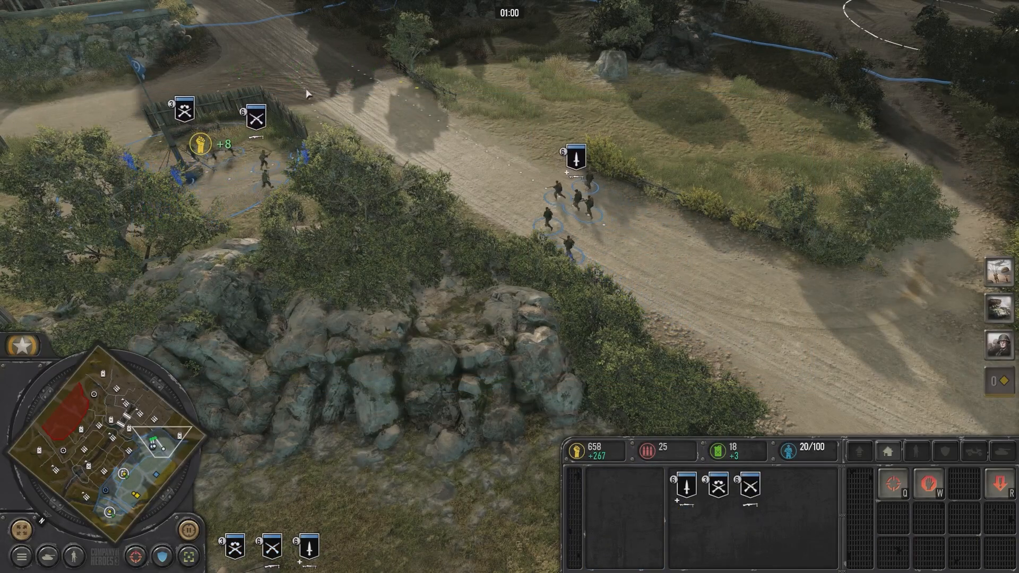
scroll(340, 117, up, 4)
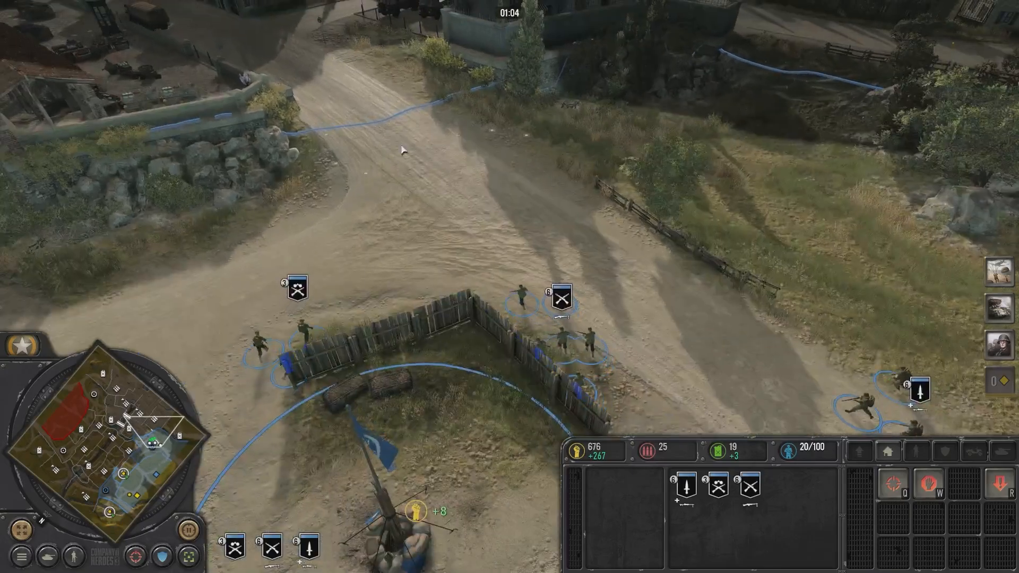
right_click(452, 198)
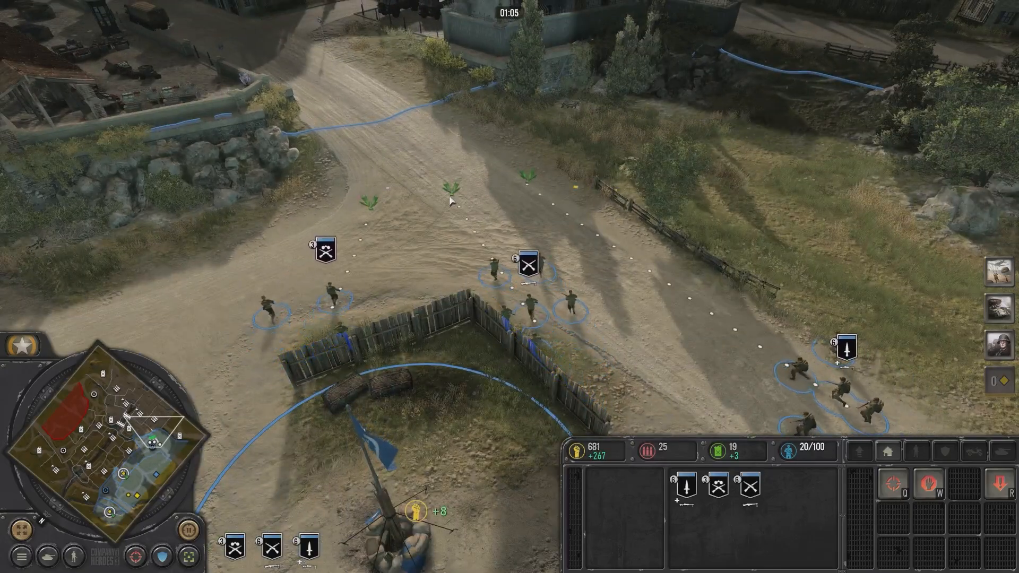
key(Up)
key(Left)
right_click(380, 125)
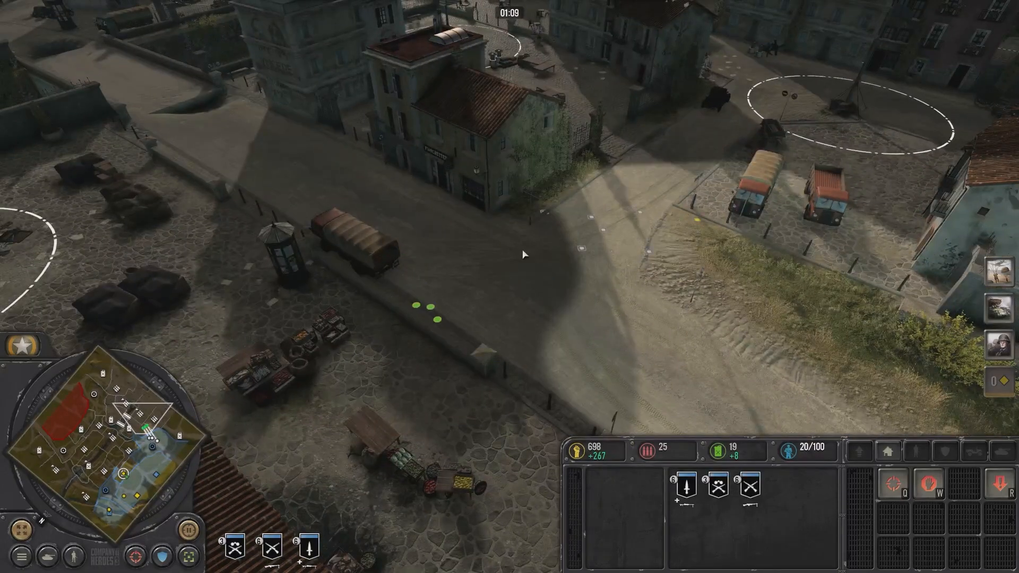
Step: Advance the three squads onto the crossroads and send the Riflemen Squad to the munitions point in the square behind the Fiaschetteria building
right_click(520, 247)
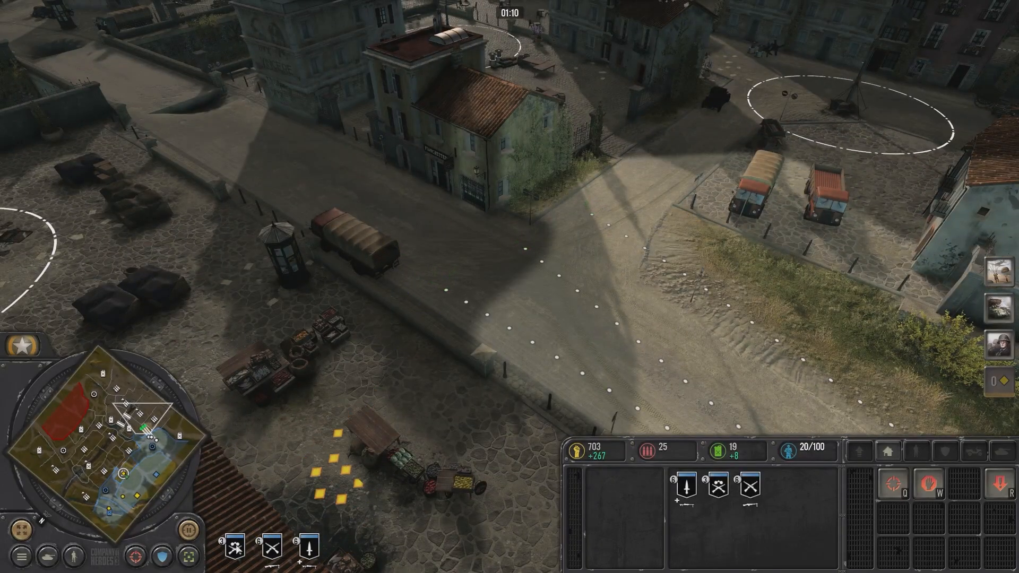
click(272, 549)
double_click(272, 551)
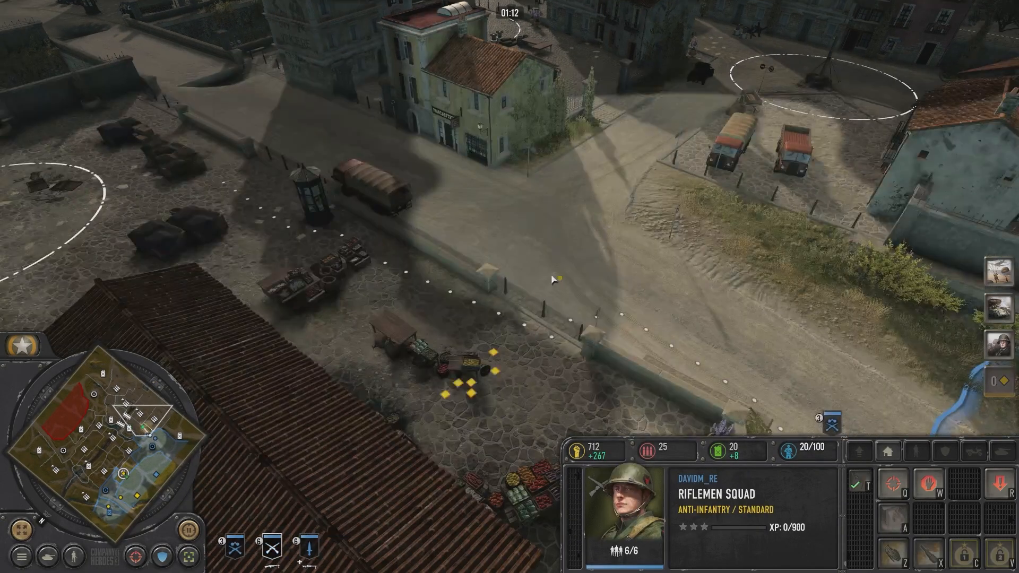
right_click(485, 93)
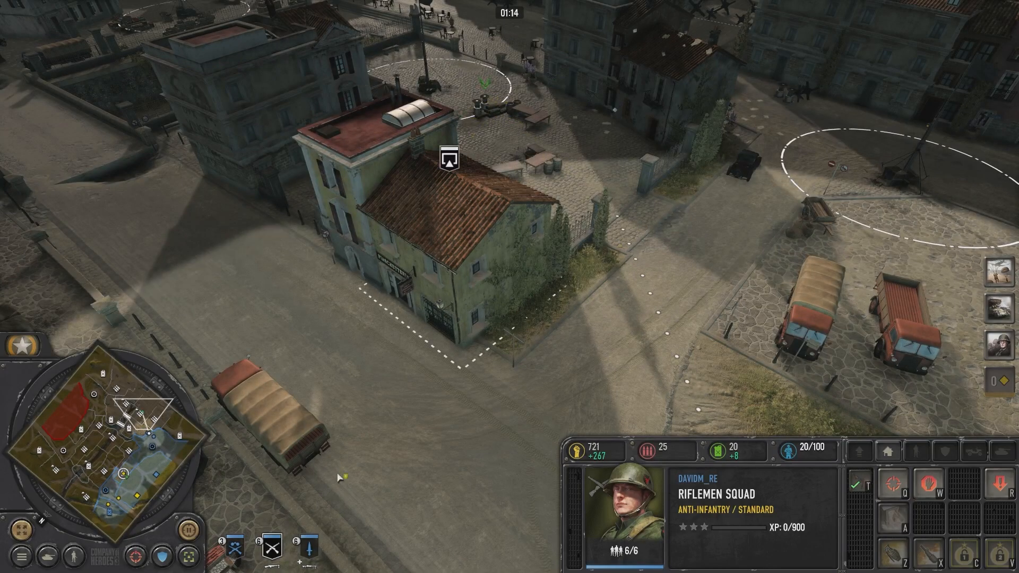
Step: Send the SSF Commando Squad to the street side of the Fiaschetteria building, near the gateway to the square
click(308, 547)
right_click(288, 251)
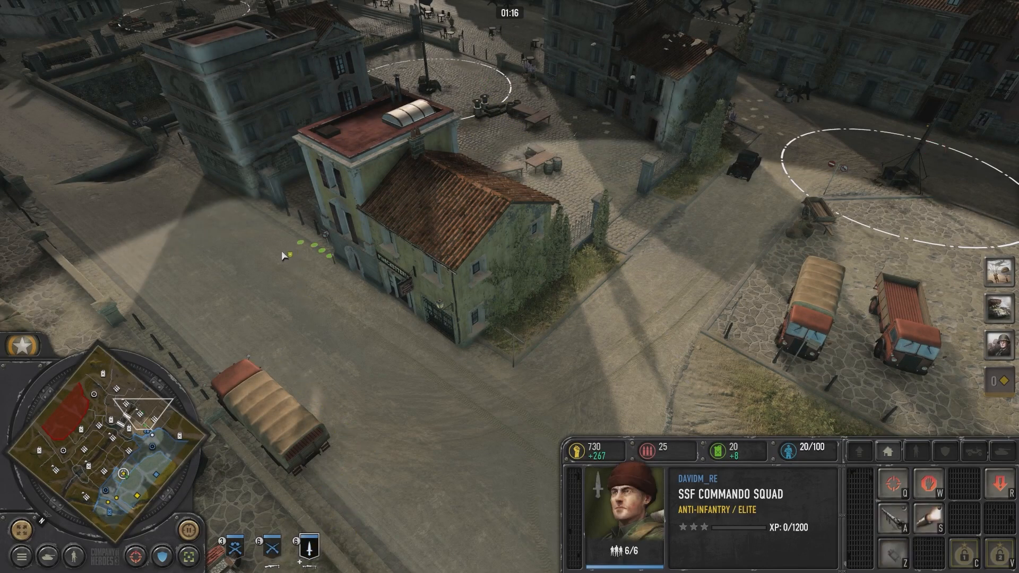
right_click(288, 251)
Step: Once the fuel point is captured, move the Scout Squad from it to the roadside wall near the parked truck
middle_drag(199, 383, 372, 263)
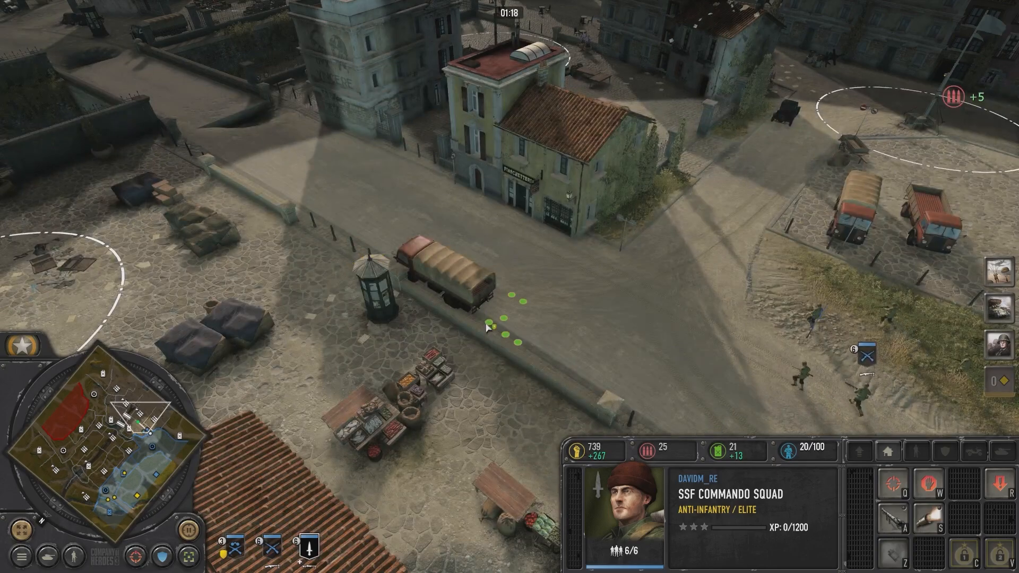
middle_drag(491, 380, 482, 328)
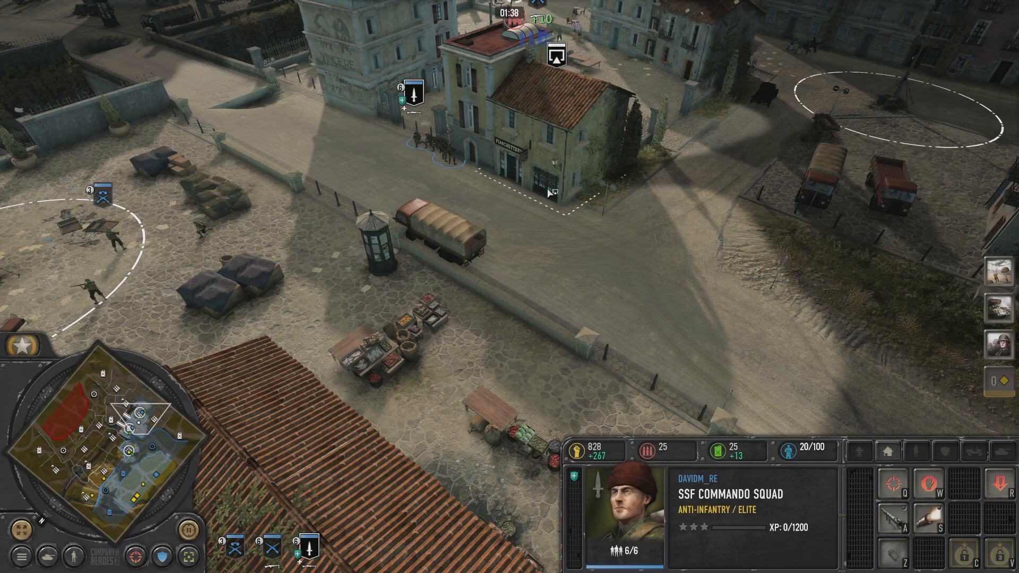
middle_drag(492, 254, 472, 304)
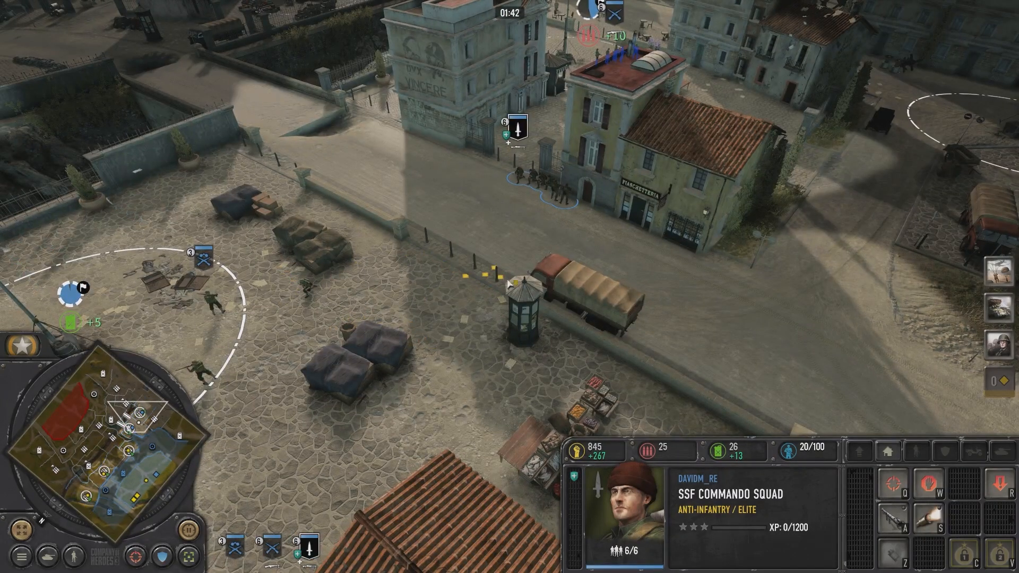
middle_drag(592, 133, 508, 289)
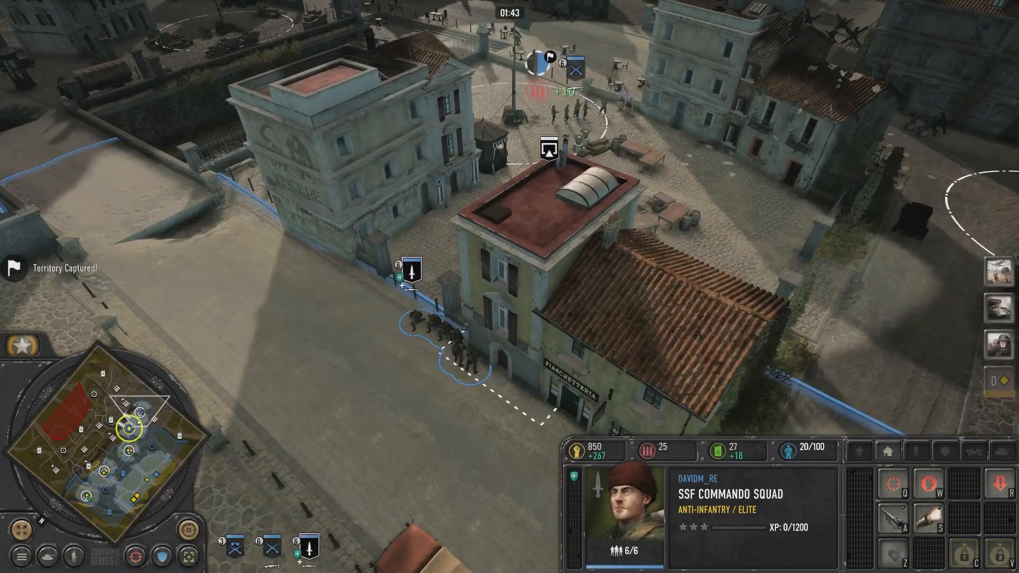
middle_drag(508, 329, 549, 273)
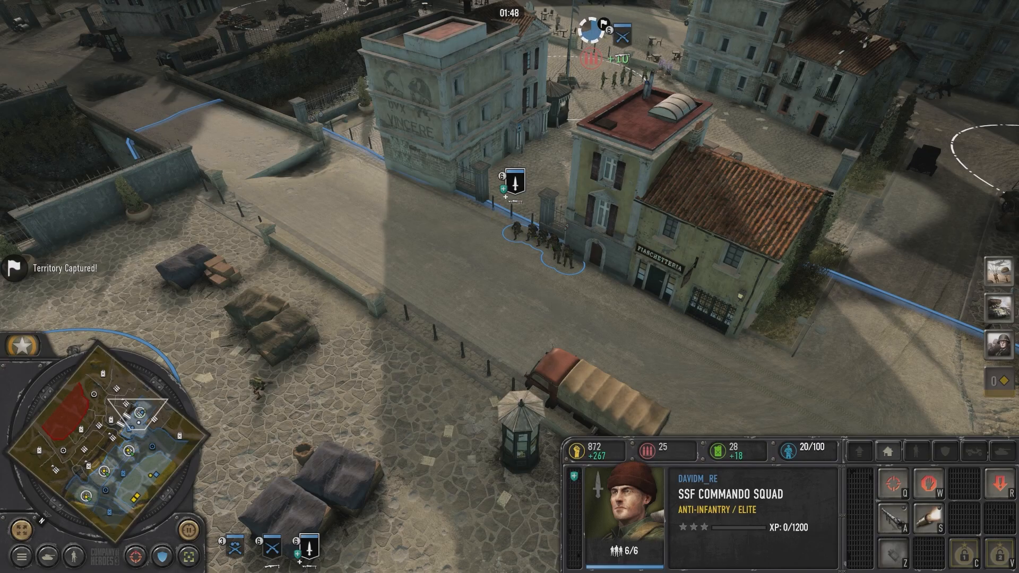
middle_drag(525, 348, 556, 303)
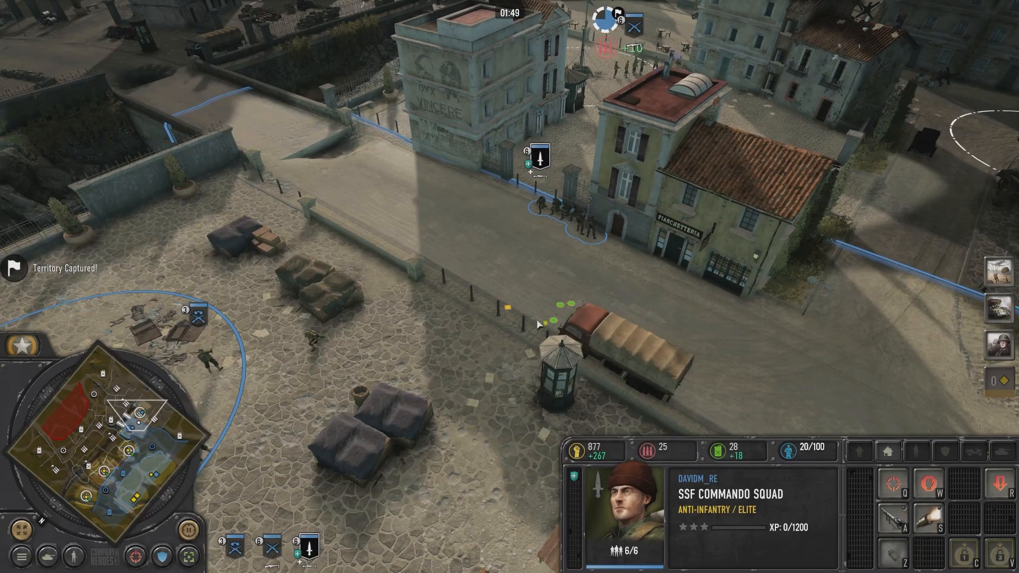
click(313, 340)
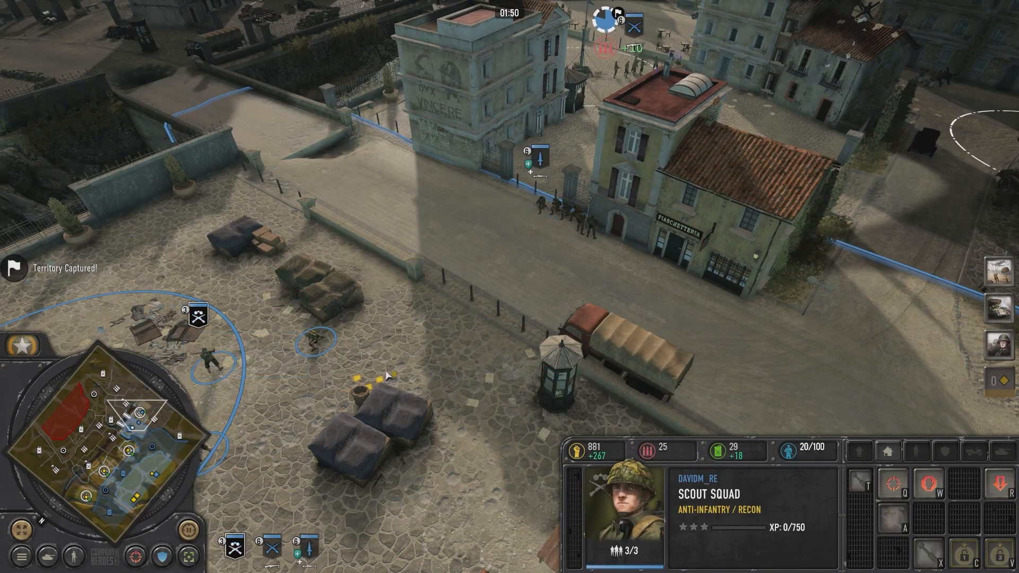
scroll(456, 326, up, 3)
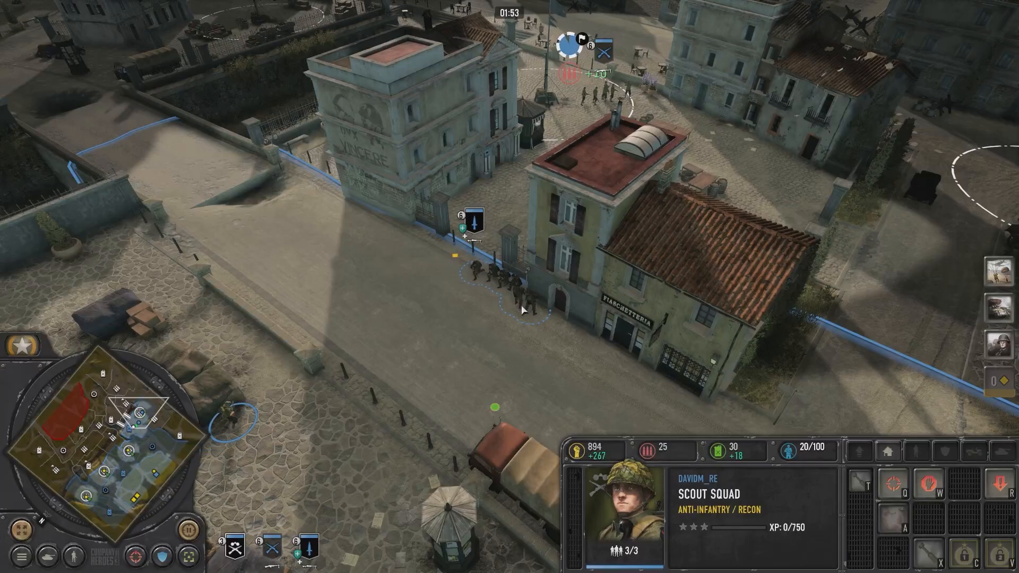
middle_drag(420, 421, 438, 386)
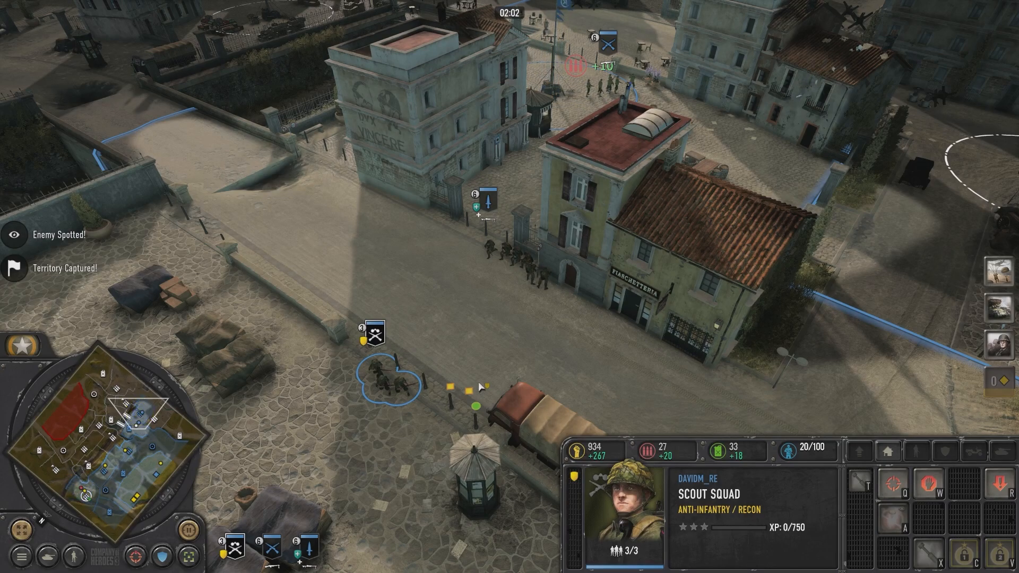
Step: Select all three squads together and gather them in the gateway passage between the two town buildings
drag(353, 91, 762, 470)
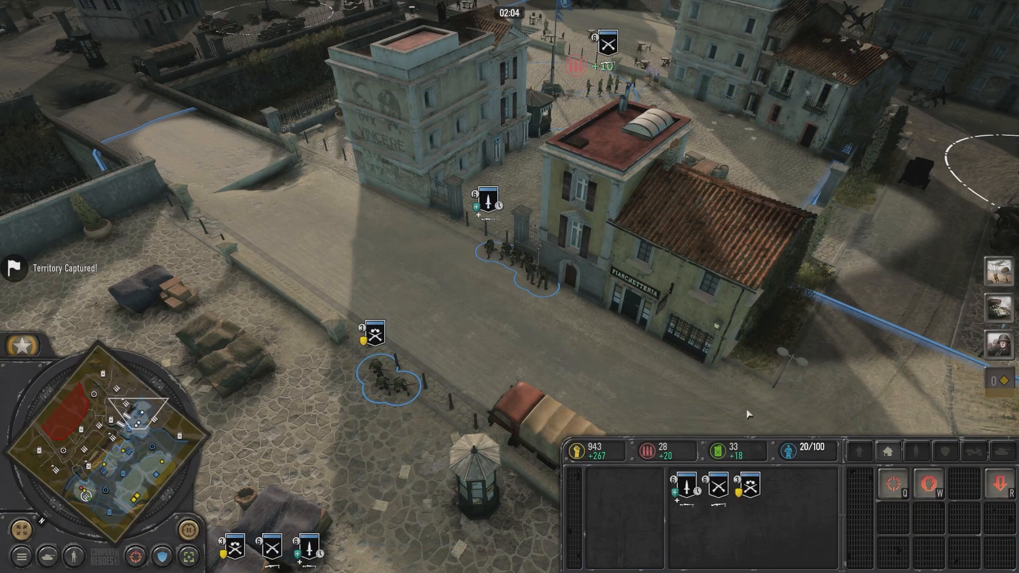
middle_drag(722, 366, 552, 365)
middle_drag(520, 166, 820, 266)
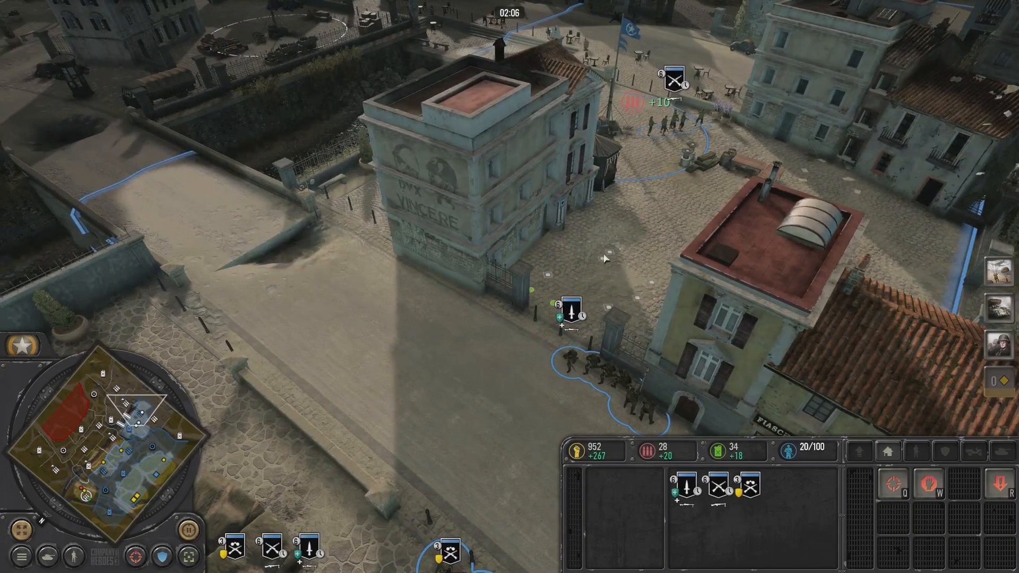
right_click(591, 260)
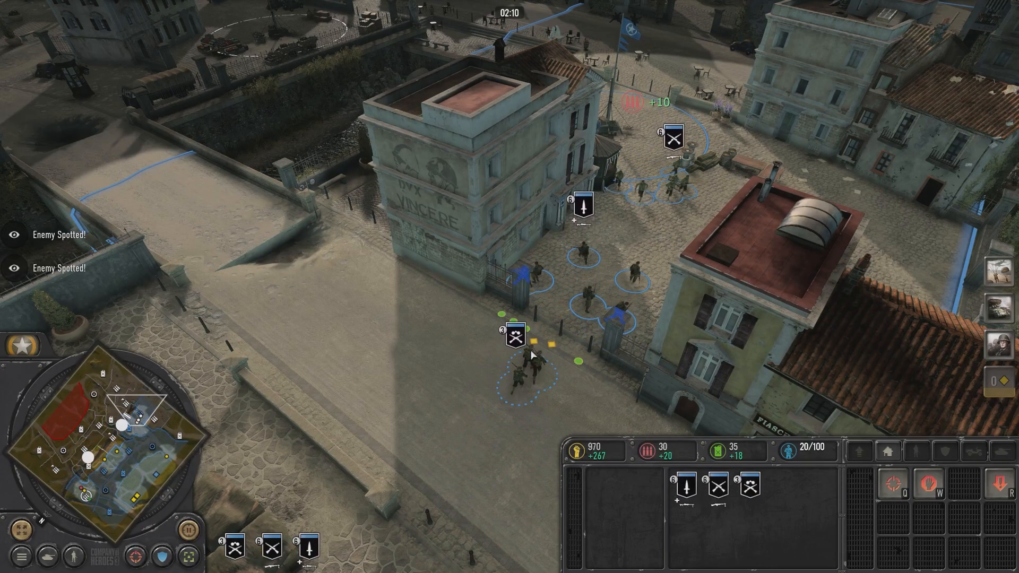
Step: Order all three squads towards the fuel point that the enemy squad is capturing
middle_drag(603, 408, 581, 370)
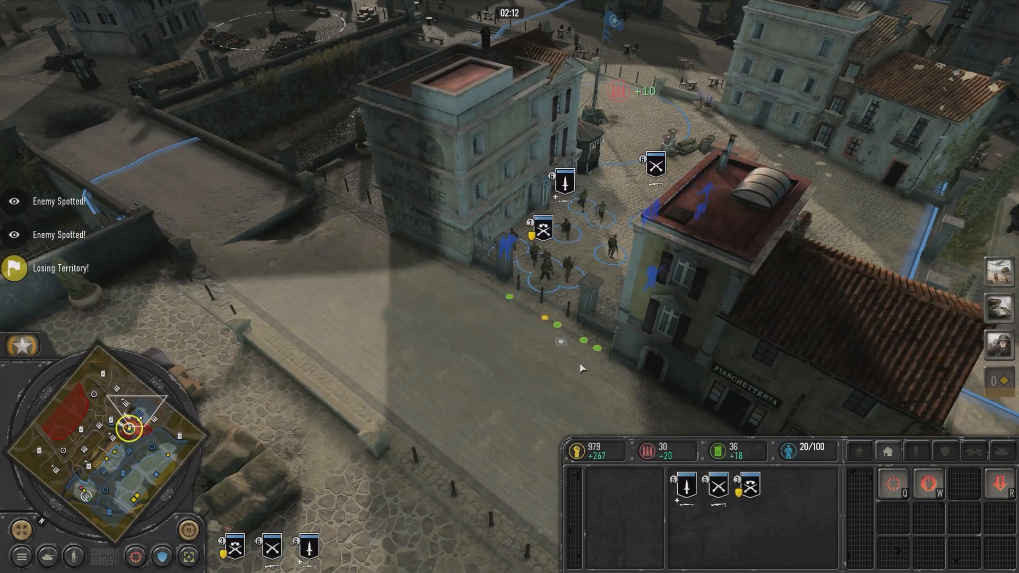
middle_drag(348, 470, 560, 264)
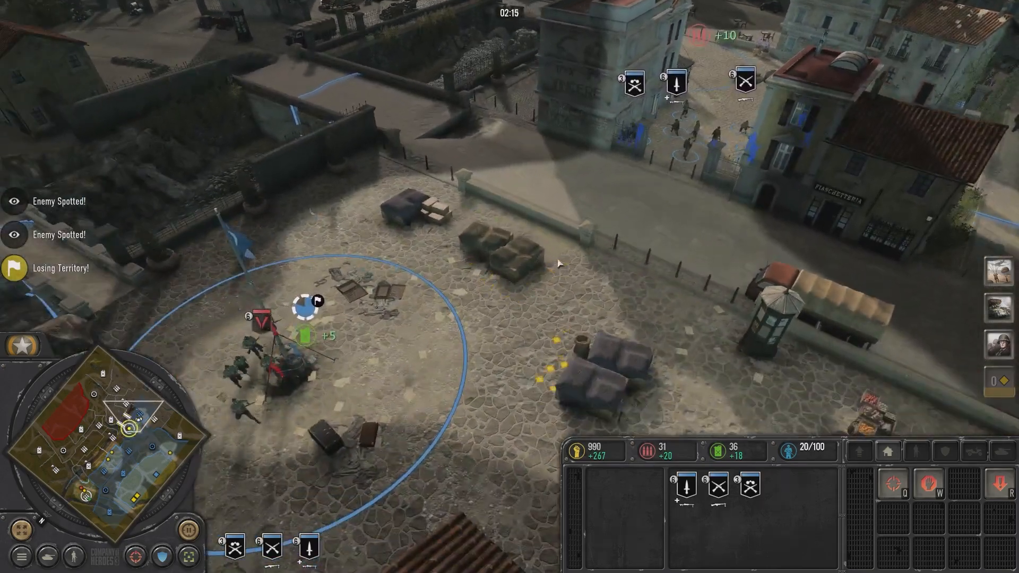
right_click(373, 349)
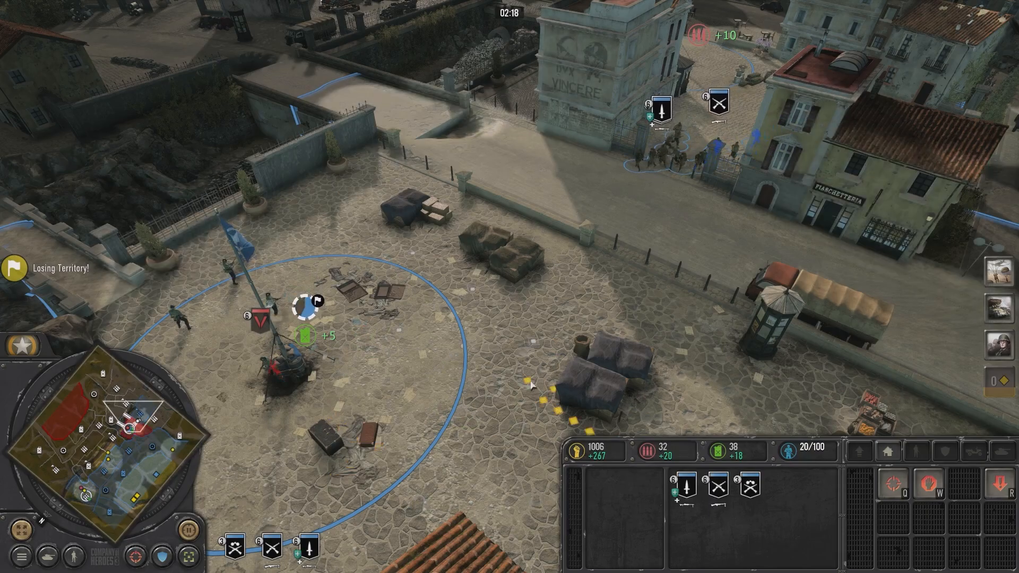
Step: Pull the three squads back into the gateway passage and reposition them towards the roadside wall against the approaching enemy
middle_drag(587, 320, 431, 515)
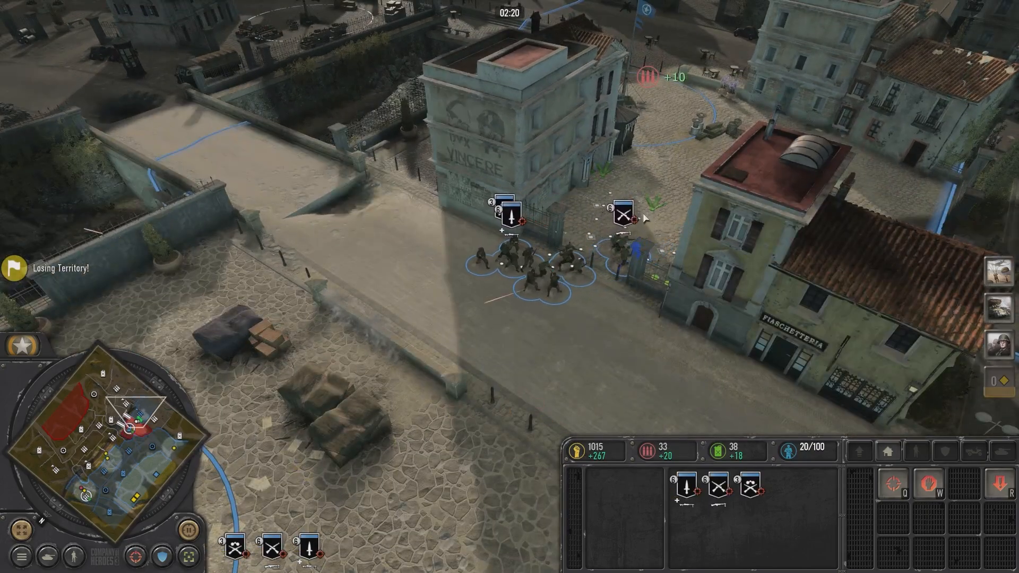
right_click(636, 264)
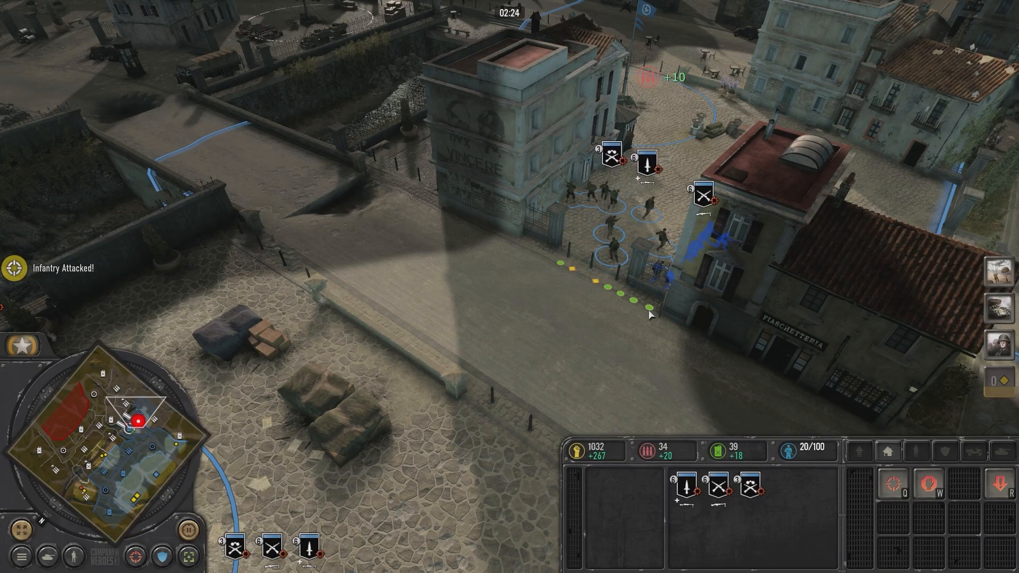
middle_drag(622, 358, 661, 268)
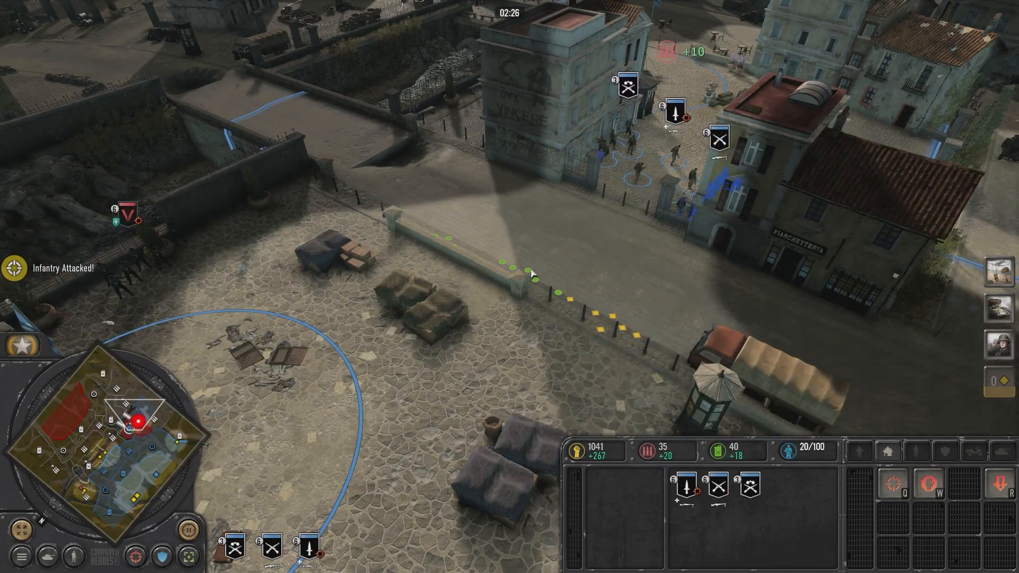
right_click(533, 273)
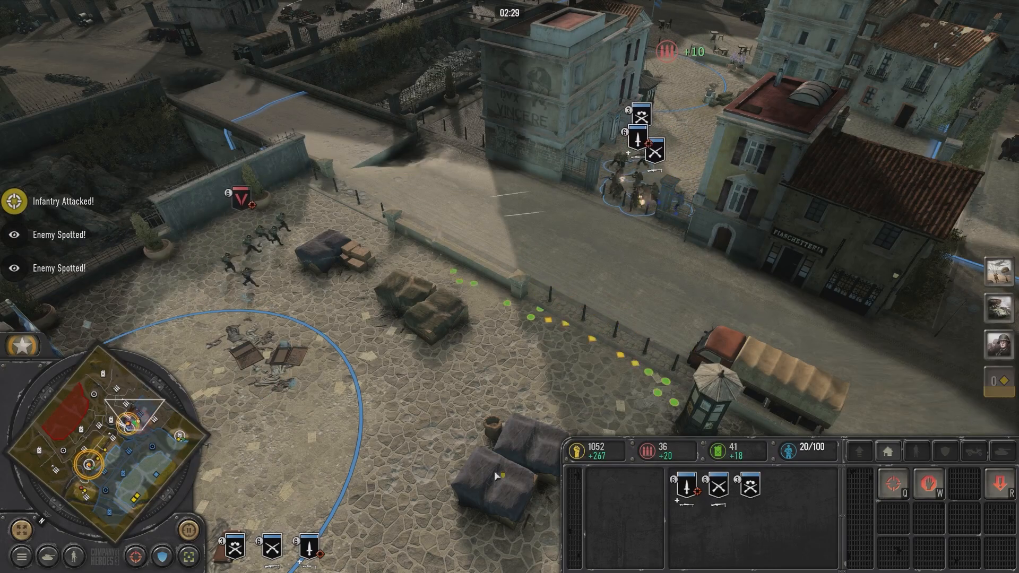
middle_drag(579, 324, 558, 333)
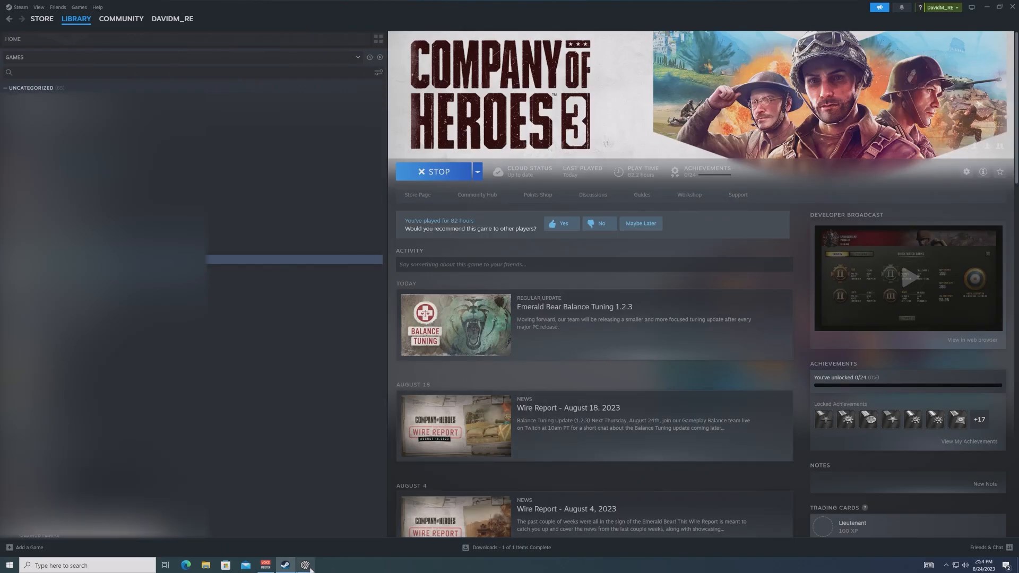
Step: Switch to the Essence Editor and turn off the immediate option of the Bombing Run playbill
click(306, 565)
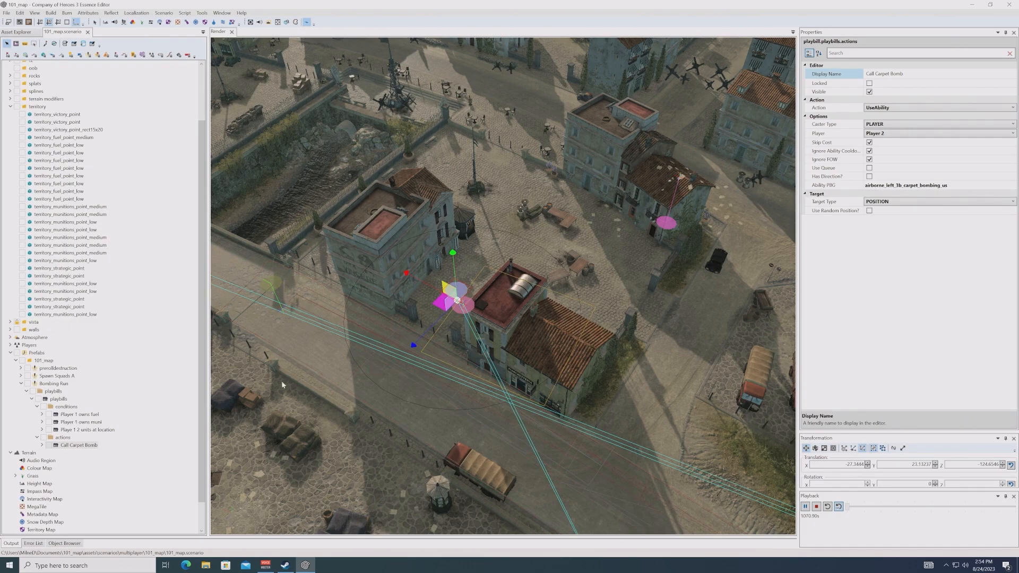
click(63, 384)
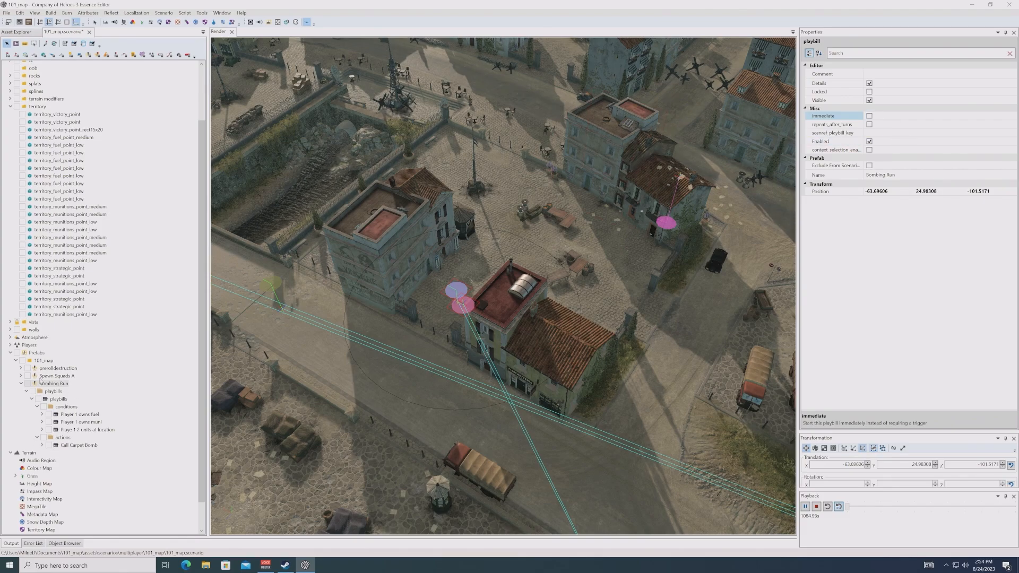
Step: Add a new action to the Second Spawn playbill in Spawn Squads A and collapse the First Spawn and Bombing Run entries
click(20, 376)
scroll(88, 427, down, 3)
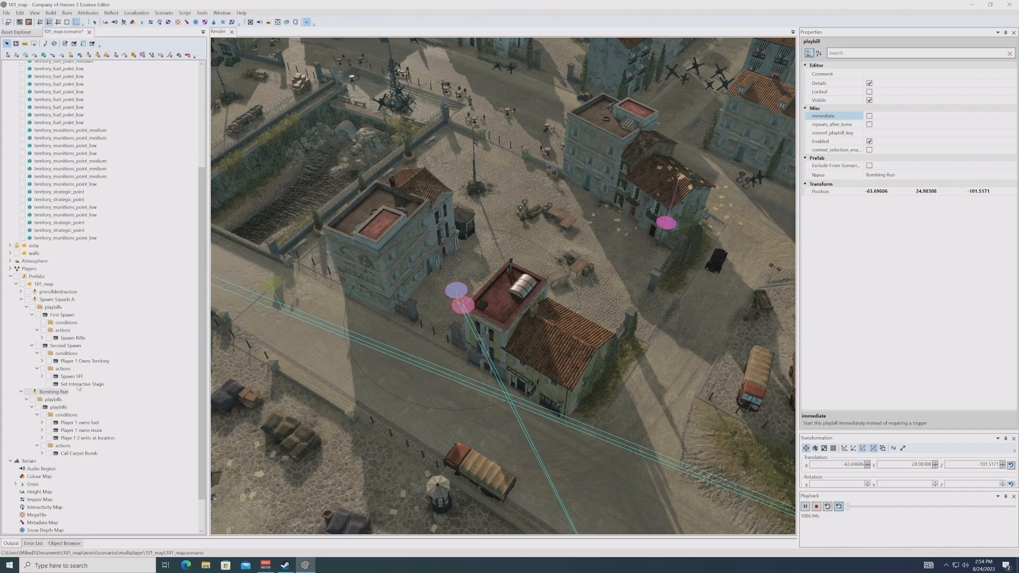
click(62, 369)
right_click(65, 368)
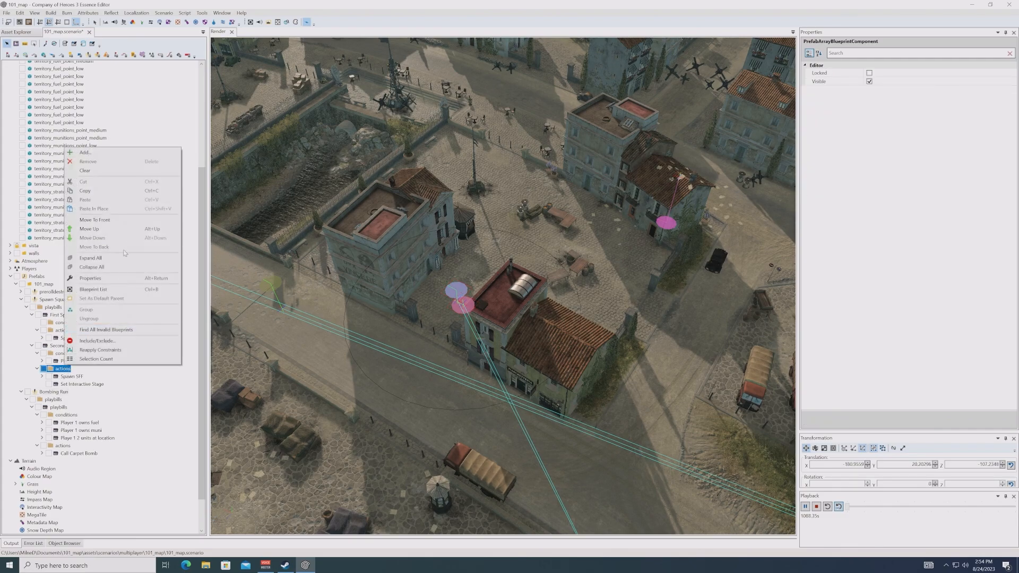
click(103, 153)
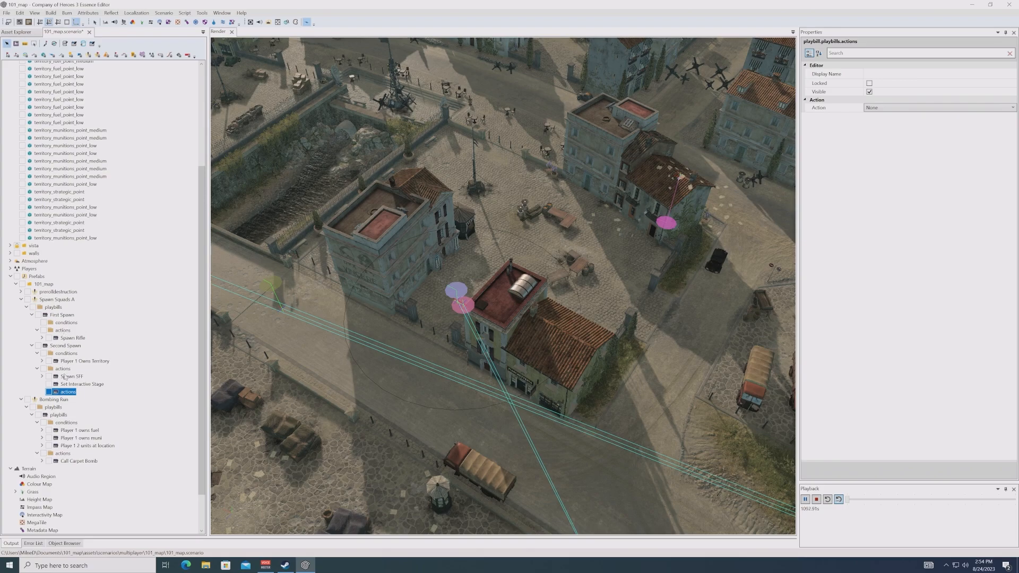
click(32, 315)
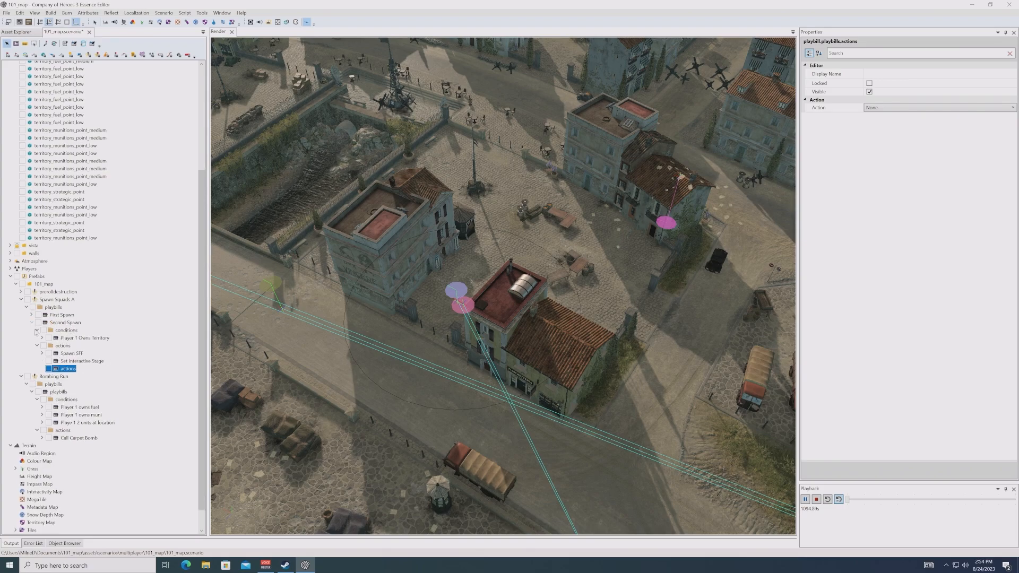
click(22, 377)
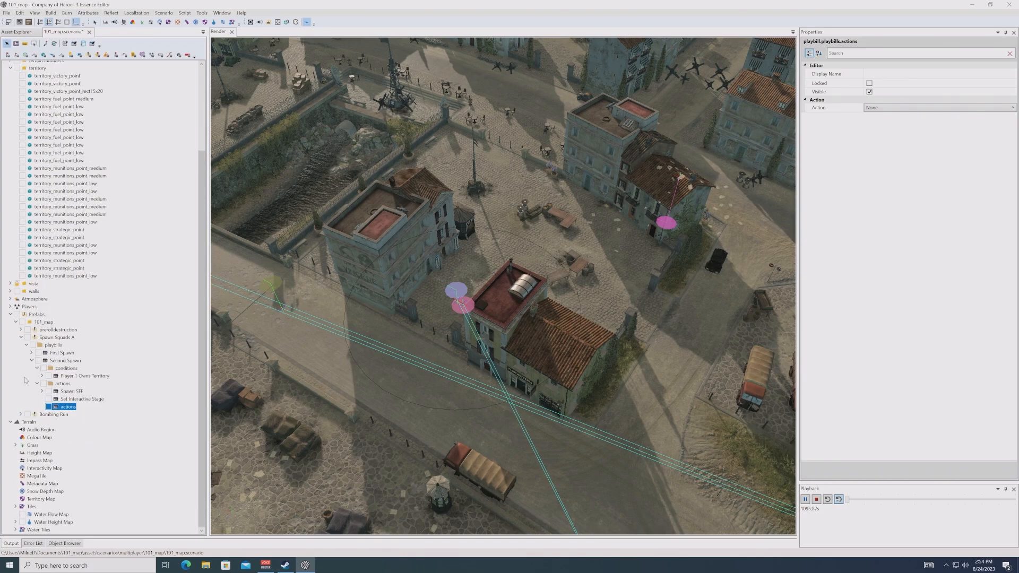
click(53, 415)
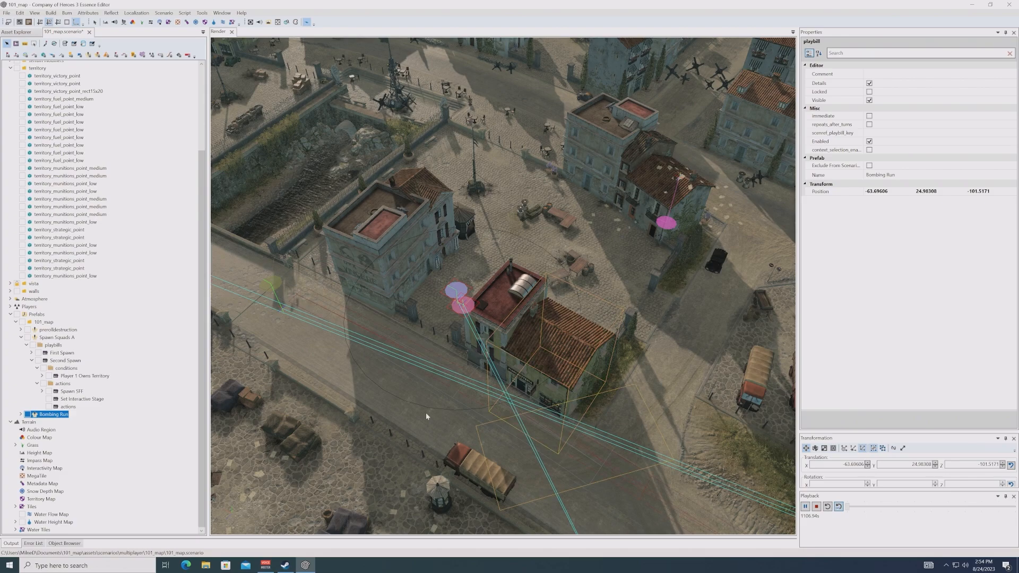
Step: Name the new Second Spawn action Launch Bombing Run and make it a LaunchPrefabOrPlaybill action that calls the Bombing Run prefab
click(68, 407)
click(890, 75)
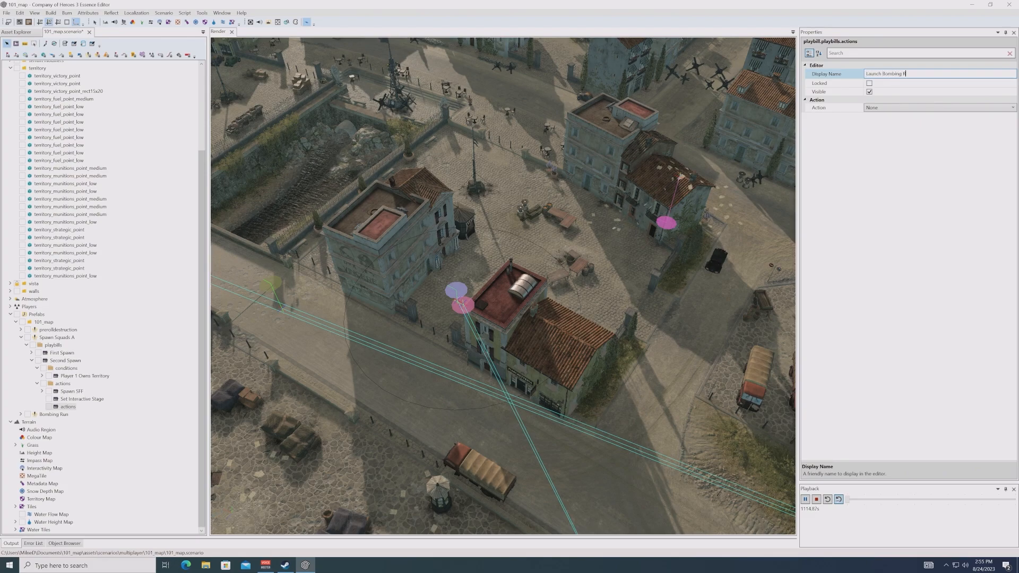
click(902, 107)
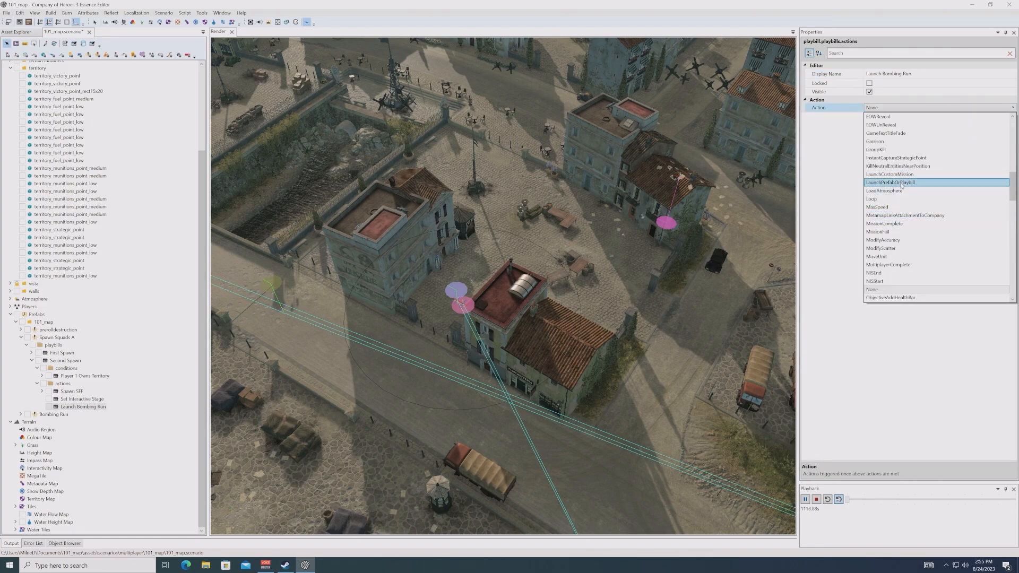
click(902, 183)
click(886, 124)
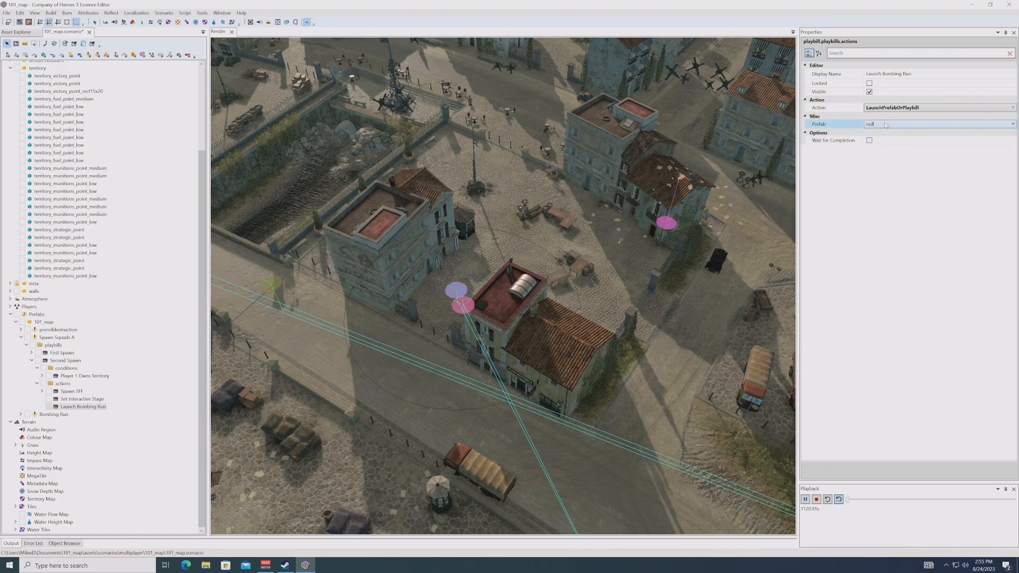
click(888, 125)
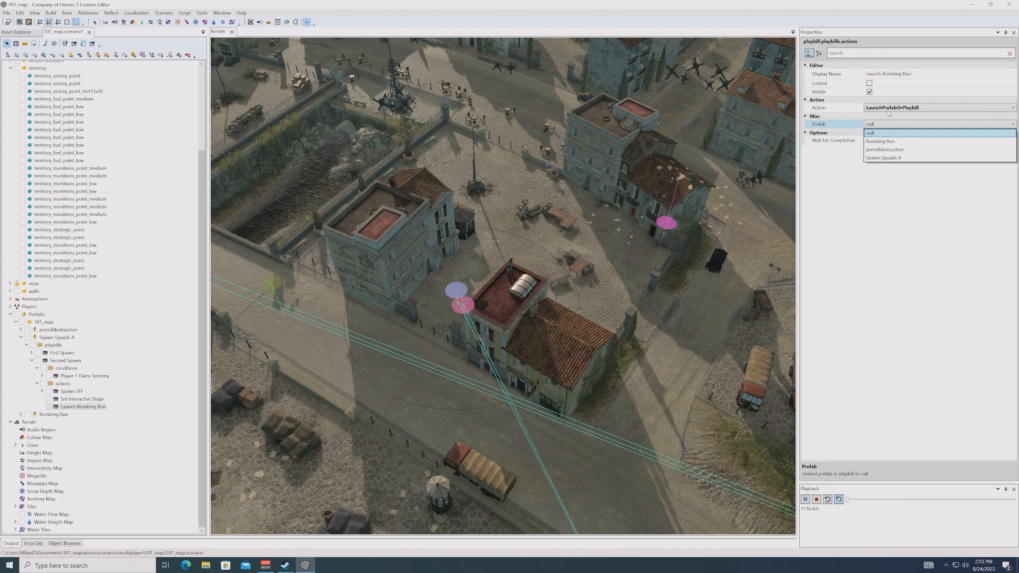
click(890, 142)
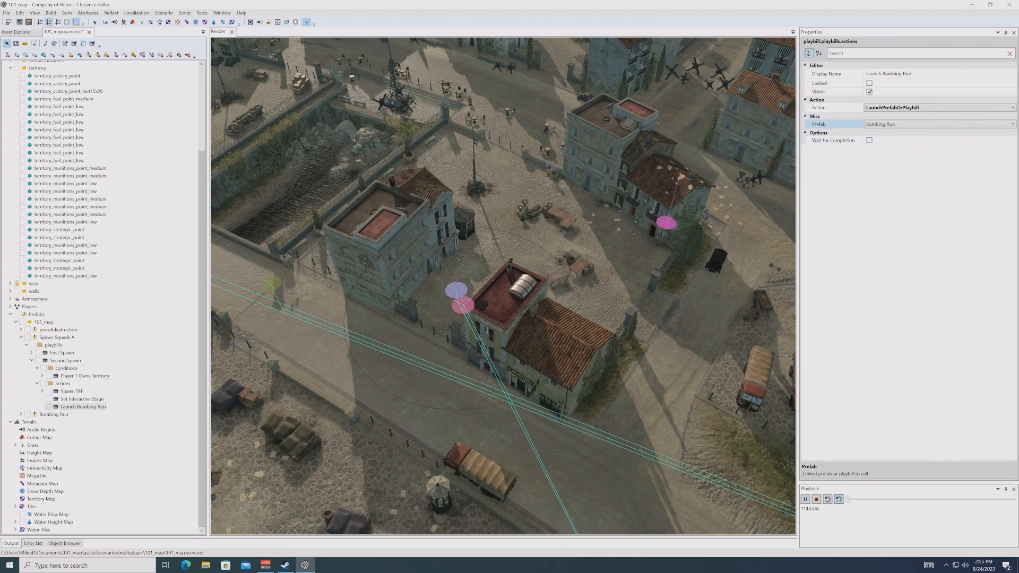
Step: Compare the immediate option of the Bombing Run and Spawn Squads A playbills and look over the First Spawn and Second Spawn entries
click(50, 415)
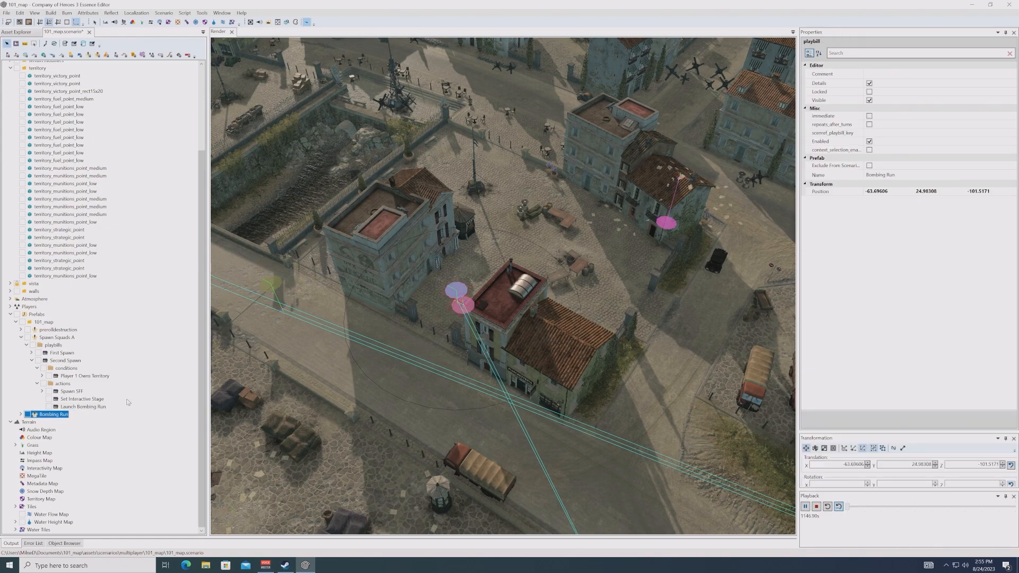
click(846, 118)
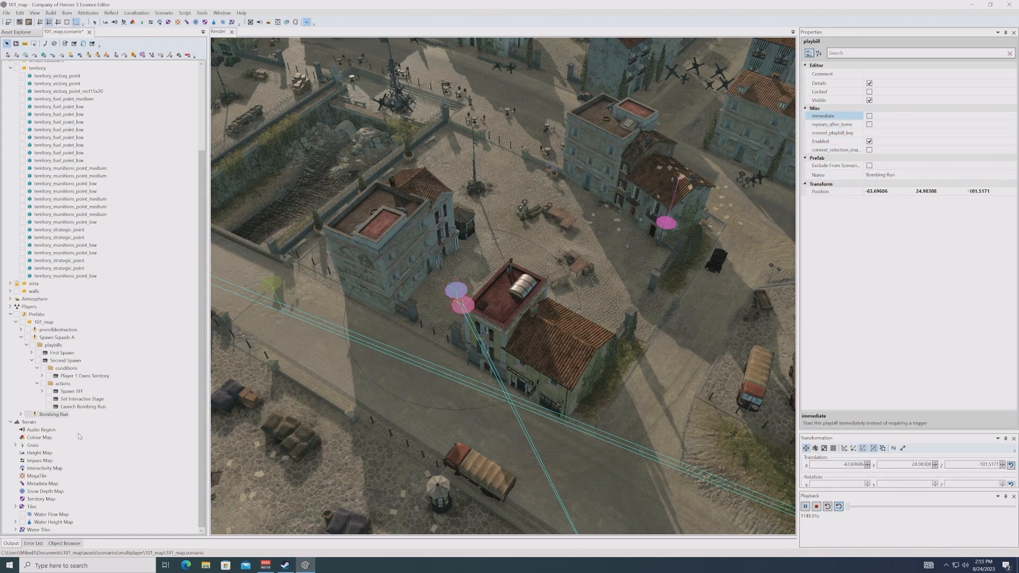
click(57, 338)
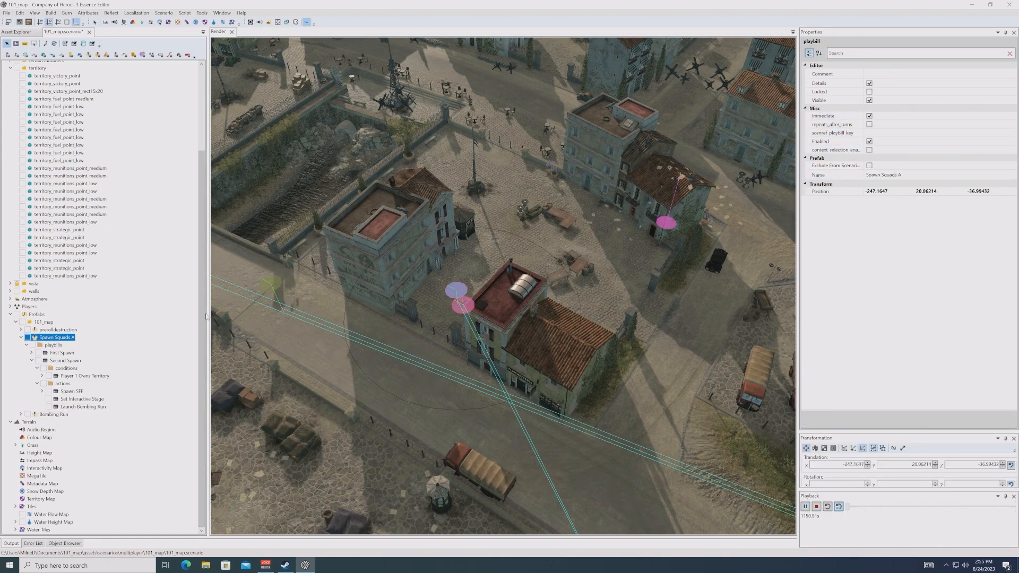
click(31, 353)
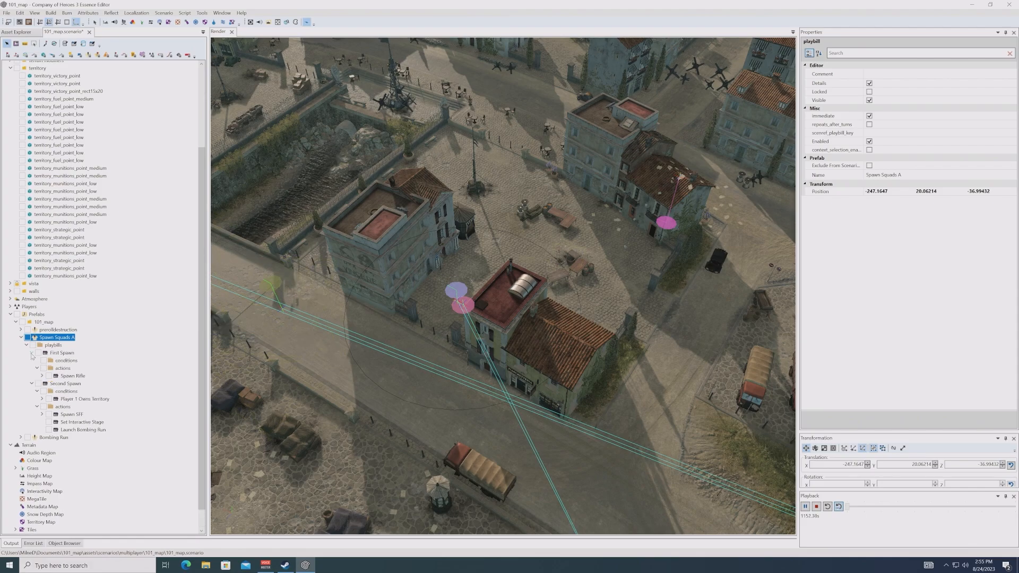
click(65, 376)
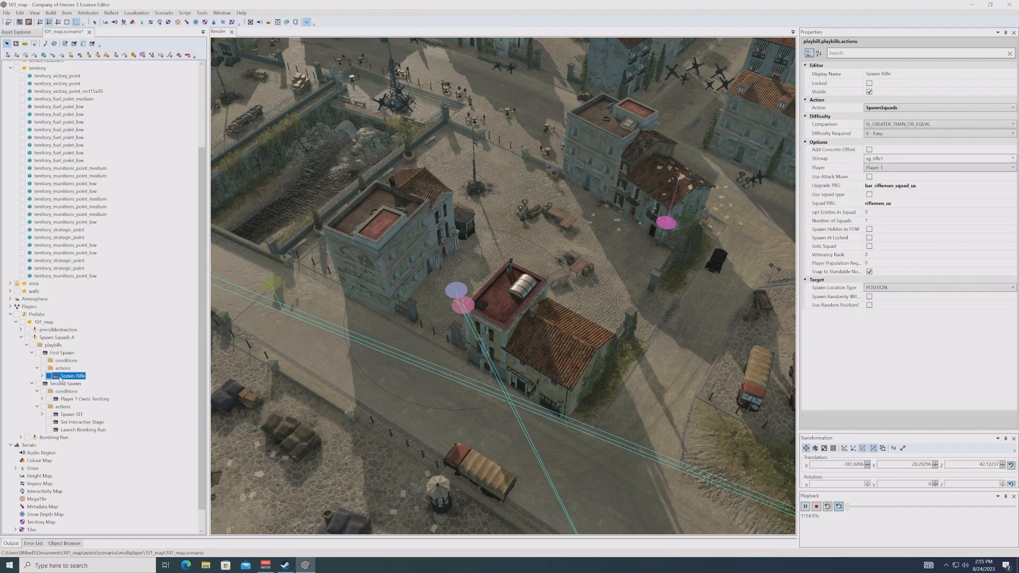
click(64, 384)
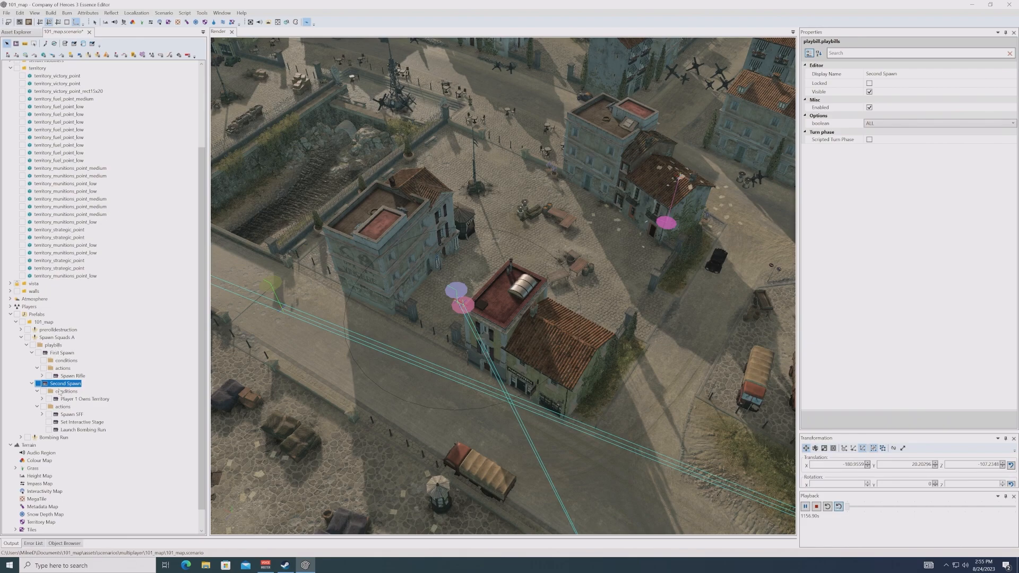
click(58, 339)
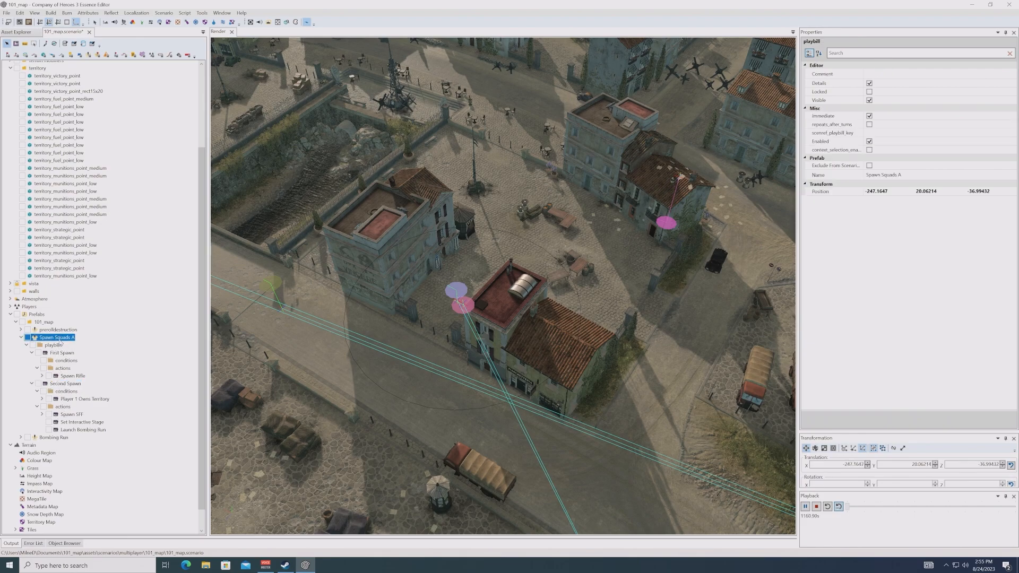
Step: Review the script flow from Spawn Rifle through the Second Spawn condition and actions to the Bombing Run conditions and Call Carpet Bomb action
click(63, 377)
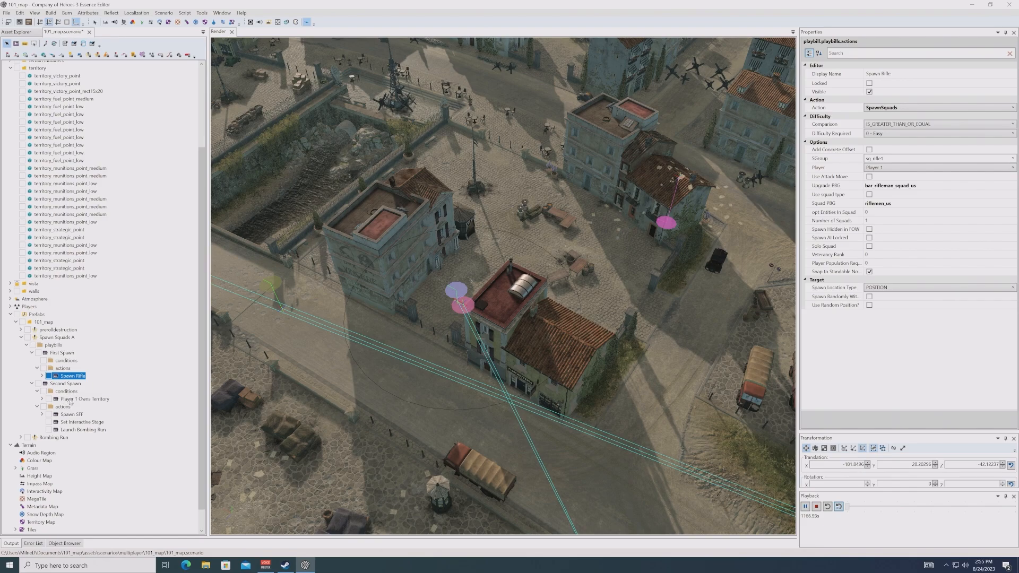
click(70, 400)
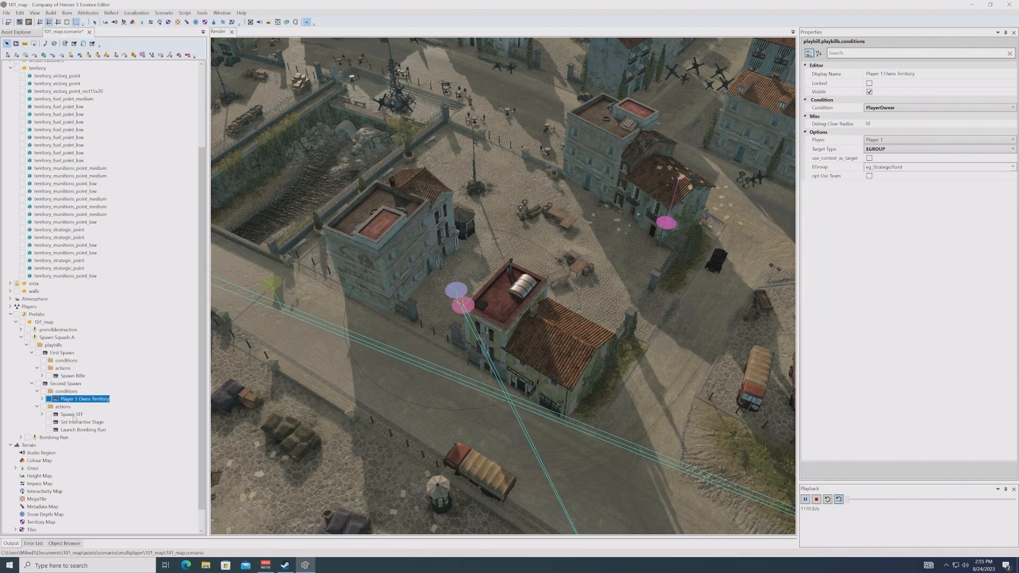
click(73, 415)
click(74, 430)
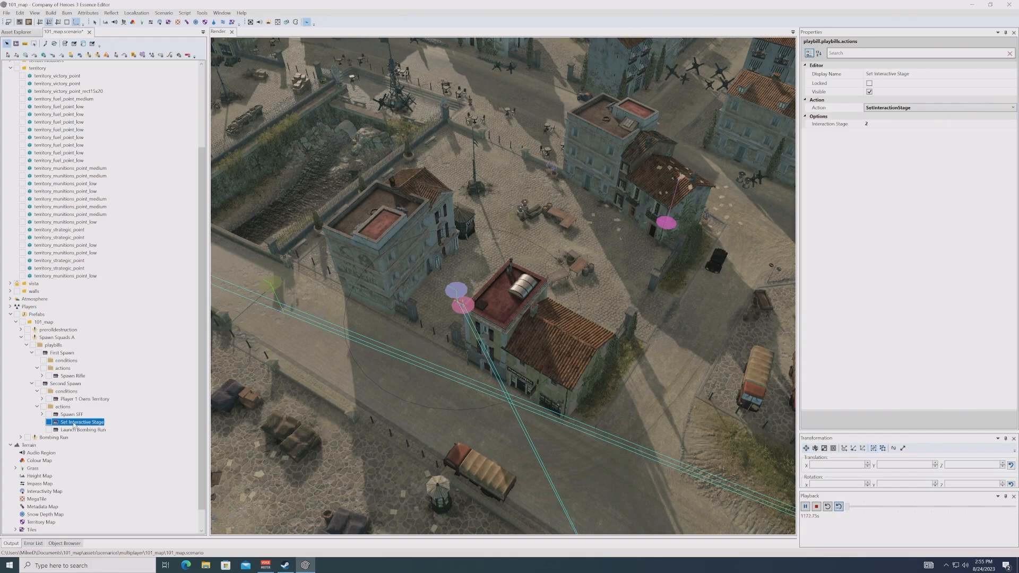
click(21, 437)
scroll(68, 406, down, 3)
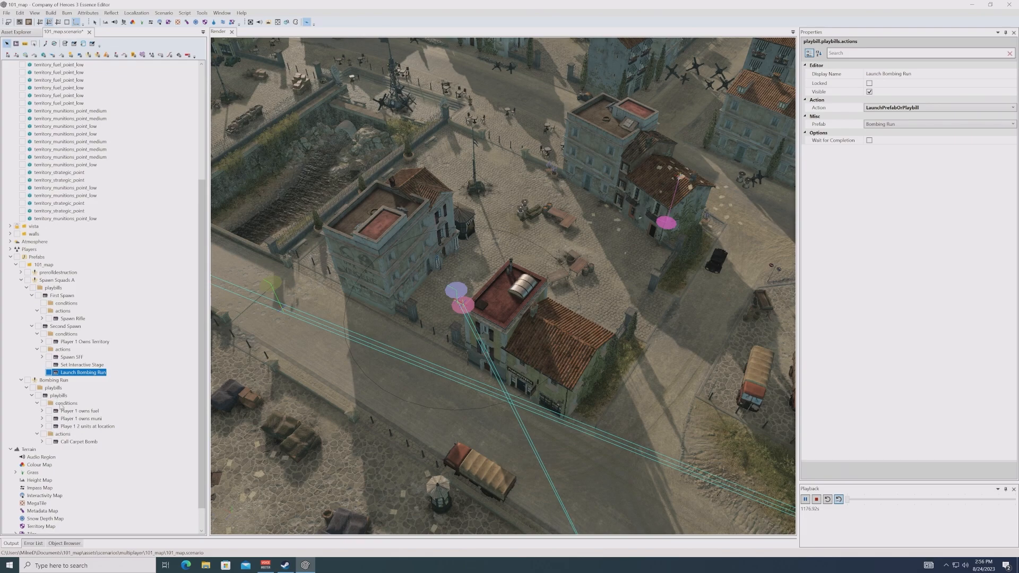
click(68, 418)
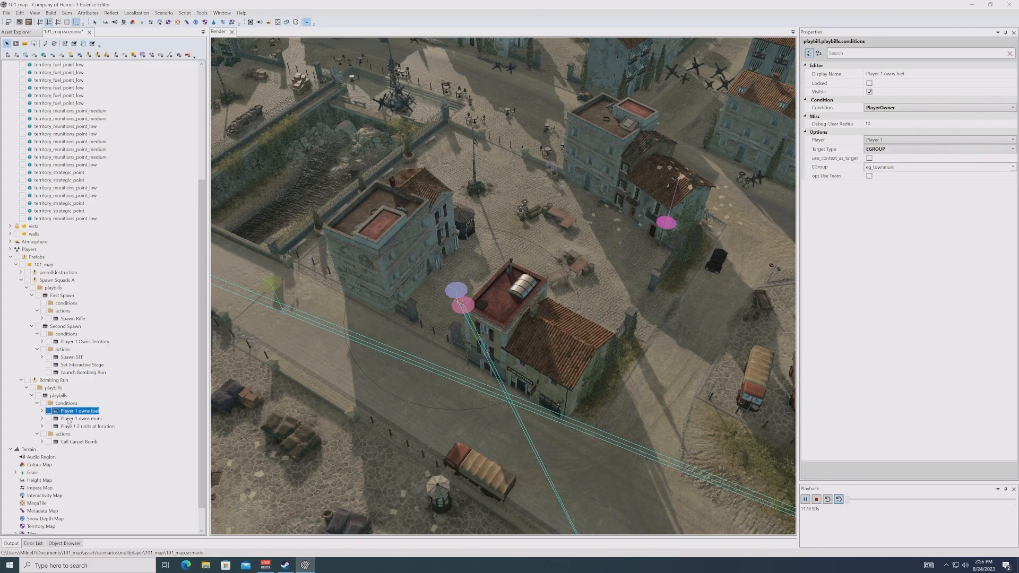
click(70, 427)
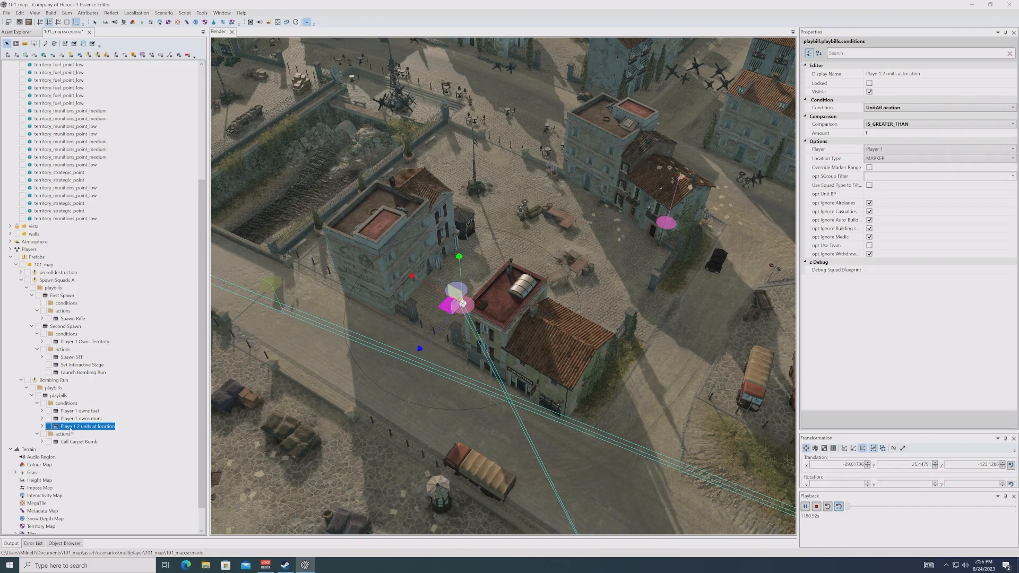
click(70, 442)
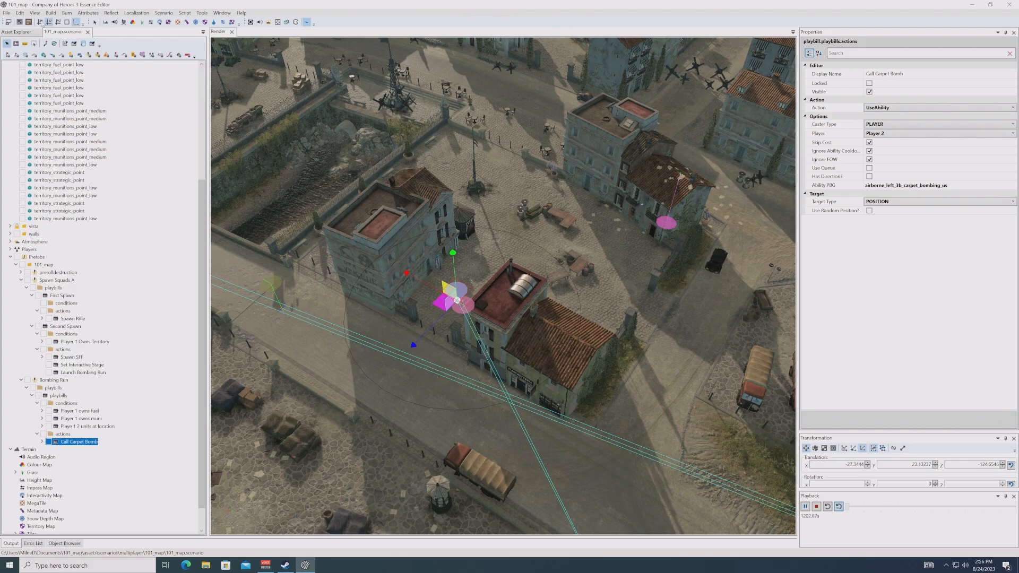
Step: Burn the 101_map scenario and close the finished burn log
click(48, 22)
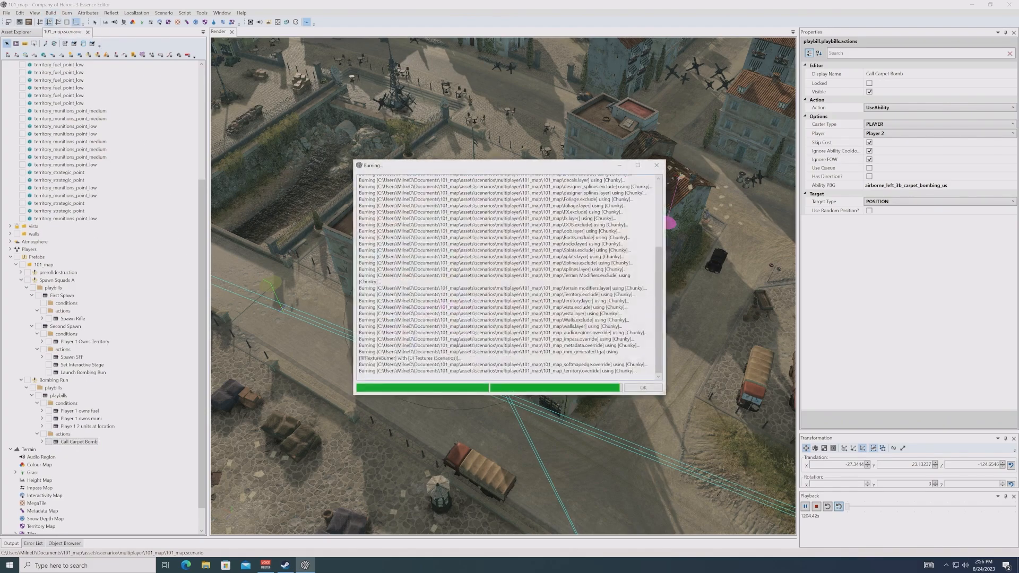
click(643, 387)
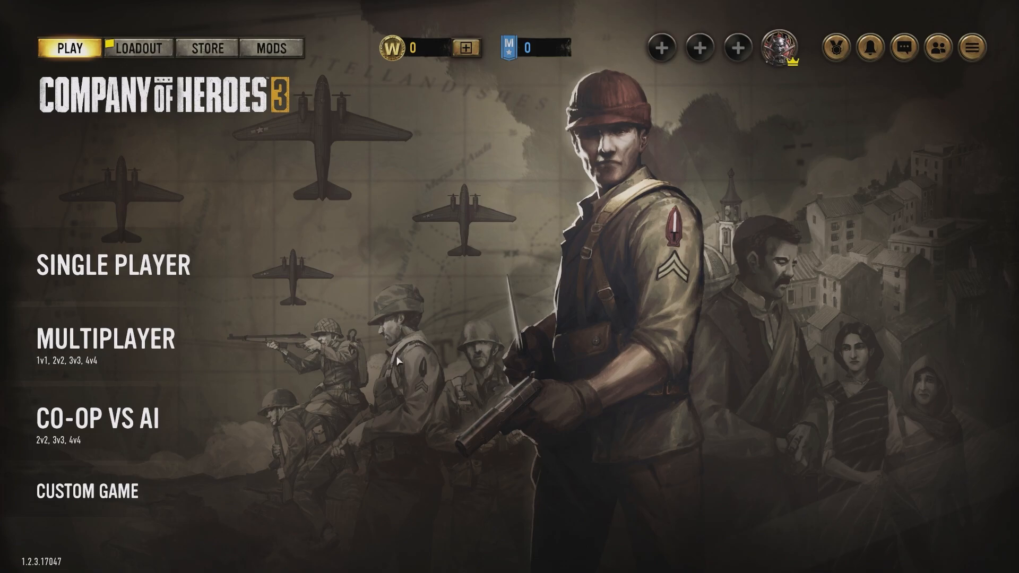
Step: Switch to Company of Heroes 3 and start a single-player skirmish
click(175, 266)
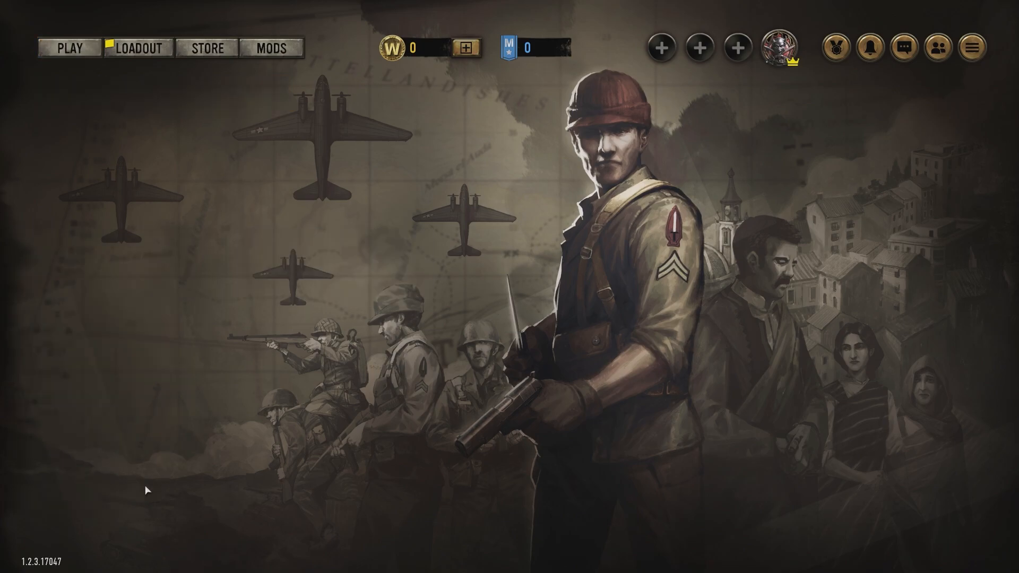
click(119, 473)
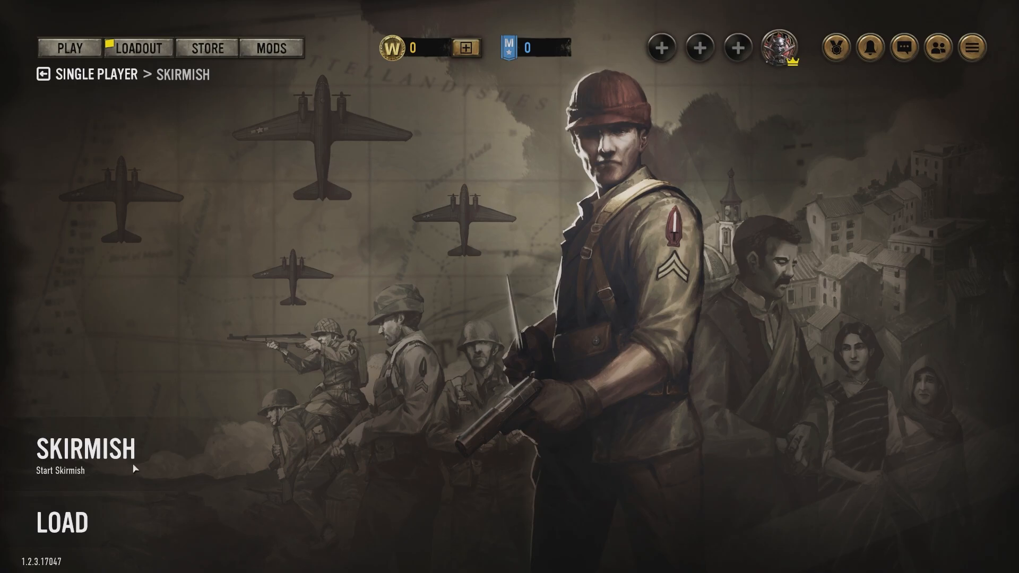
click(106, 455)
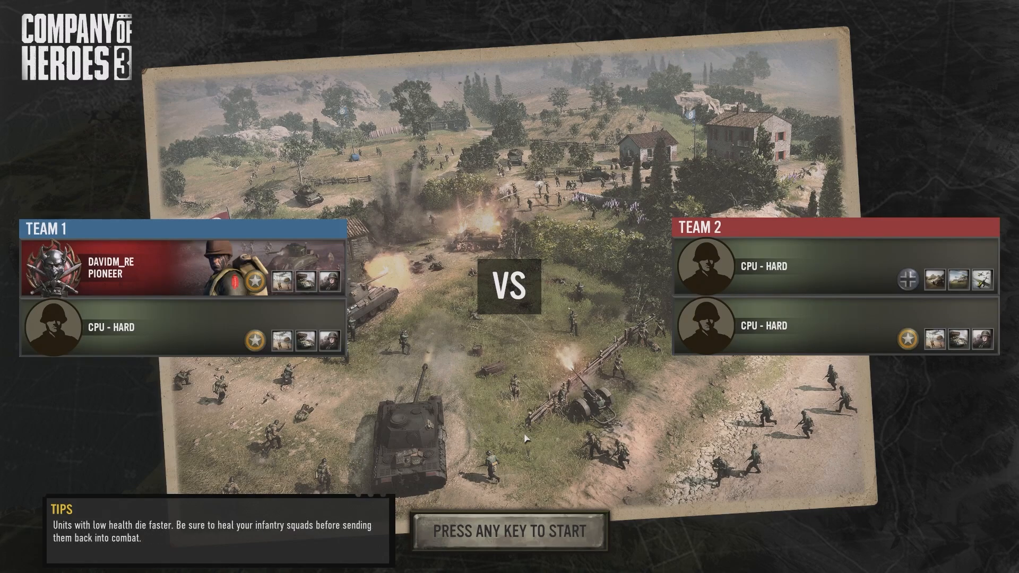
click(542, 527)
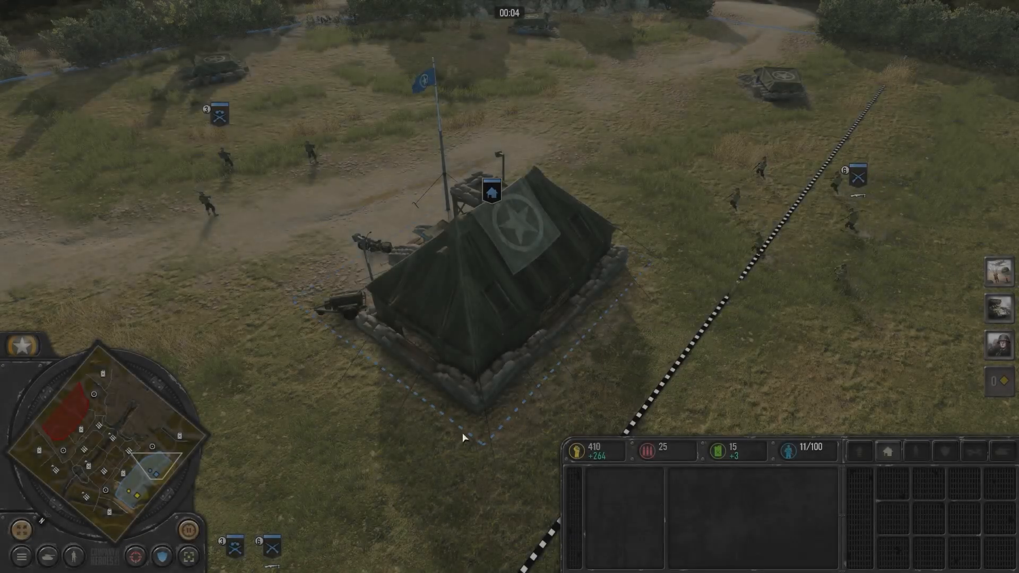
Step: Send the Riflemen Squad and Scout Squad from the headquarters to capture the territory point beside the wooden shed past the treeline
drag(874, 313, 717, 154)
right_click(533, 121)
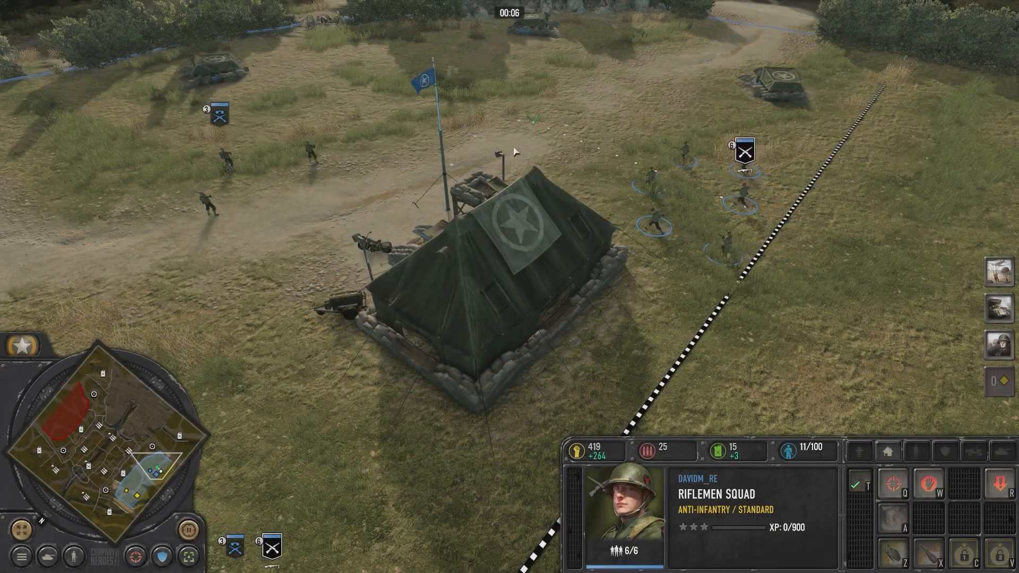
key(Up)
key(Left)
scroll(229, 194, down, 2)
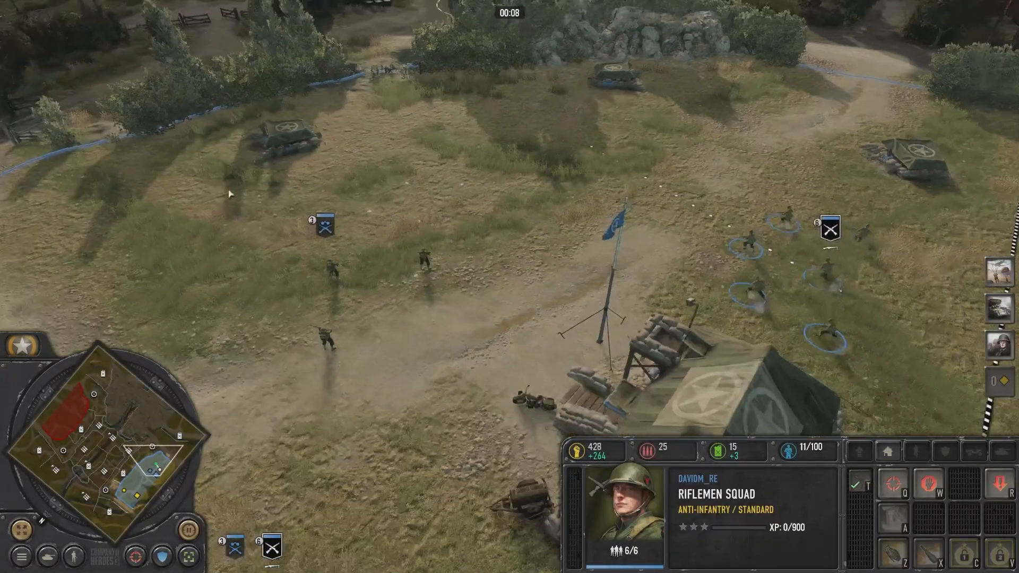
drag(230, 194, 849, 337)
right_click(400, 57)
key(Up)
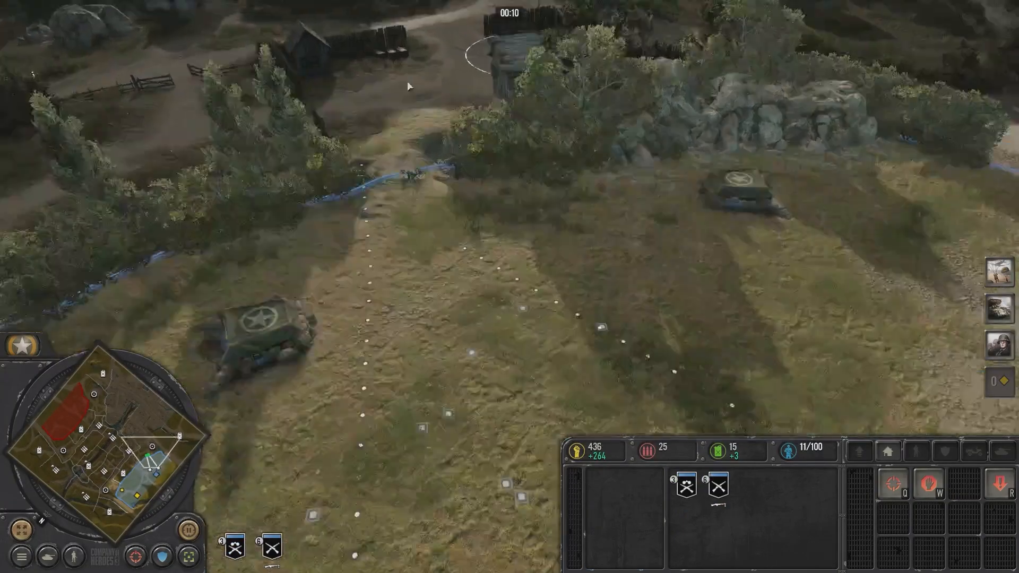
key(Up)
right_click(543, 110)
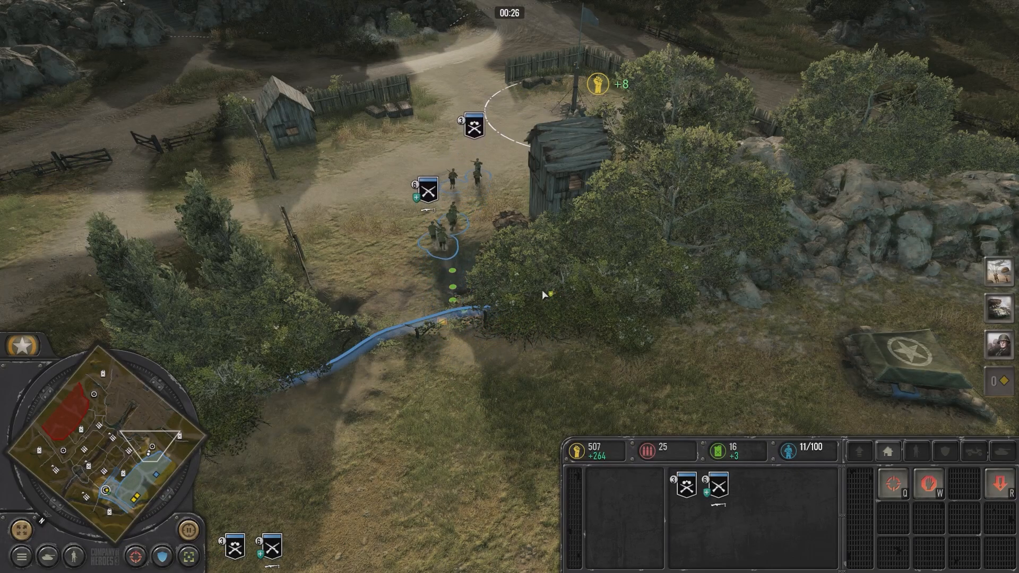
middle_drag(574, 269, 569, 275)
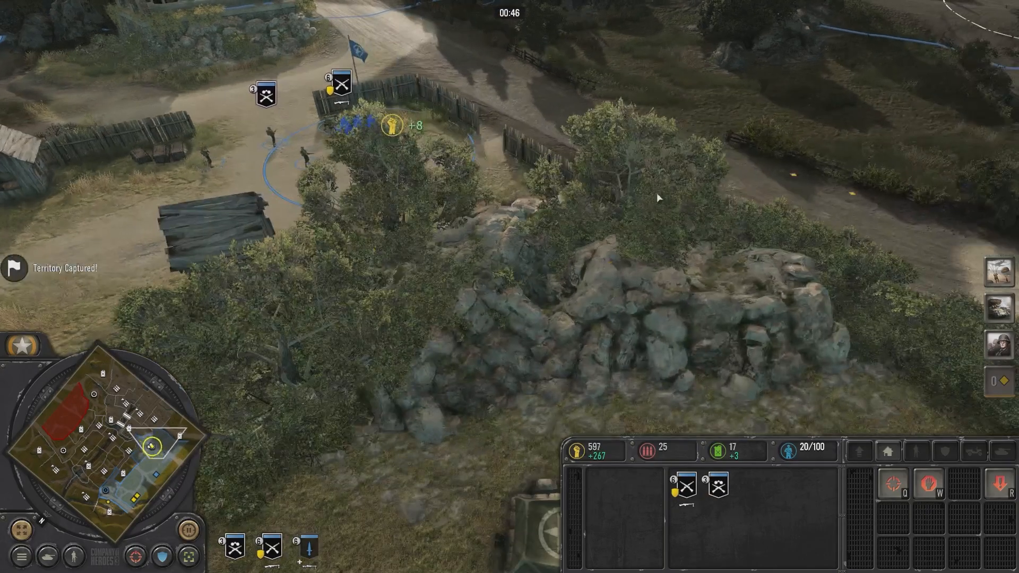
Step: Order the Riflemen and Scout squads from the captured point up the dirt road into the town
right_click(448, 93)
middle_drag(448, 94, 507, 159)
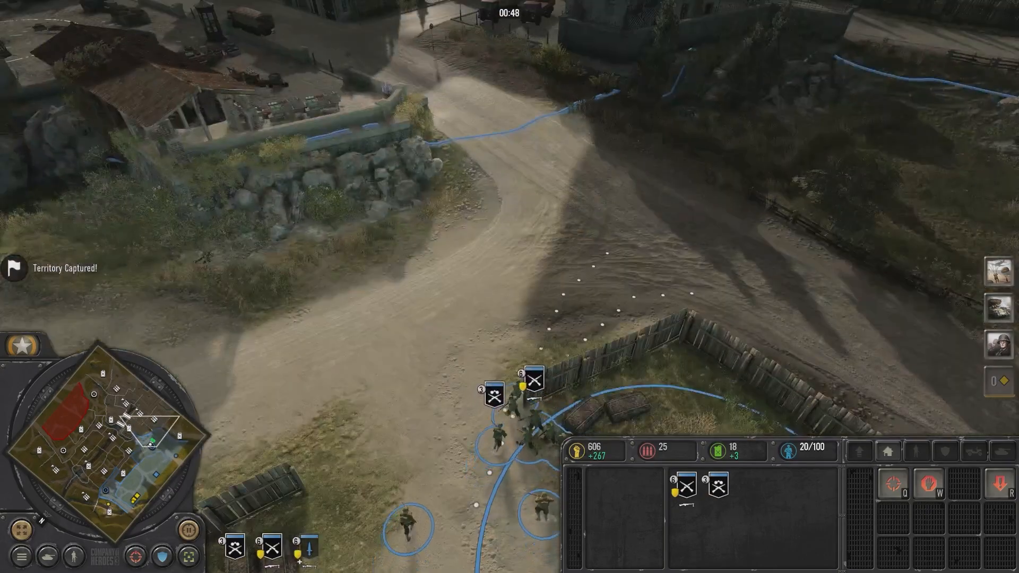
middle_drag(504, 88, 539, 123)
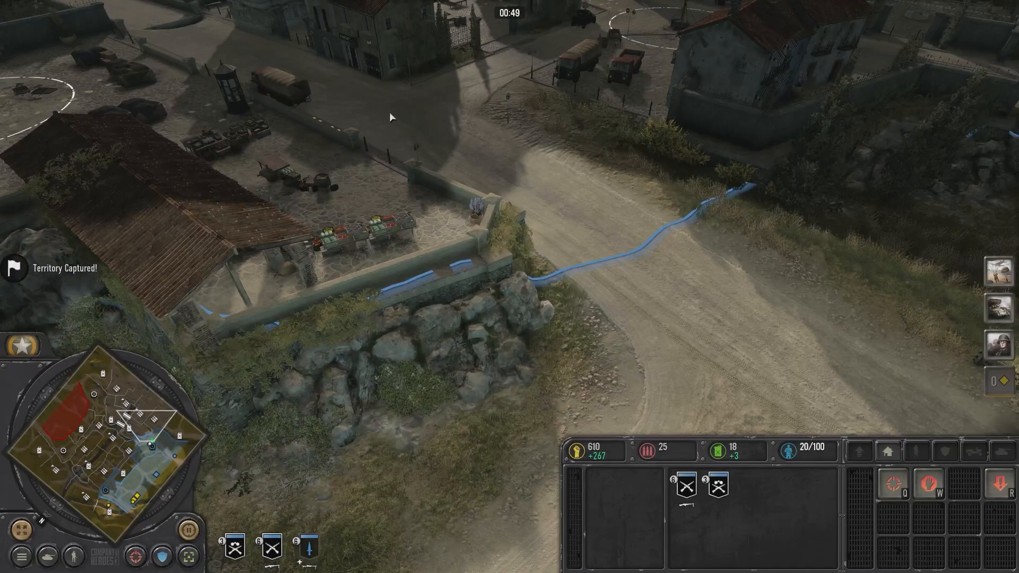
right_click(391, 118)
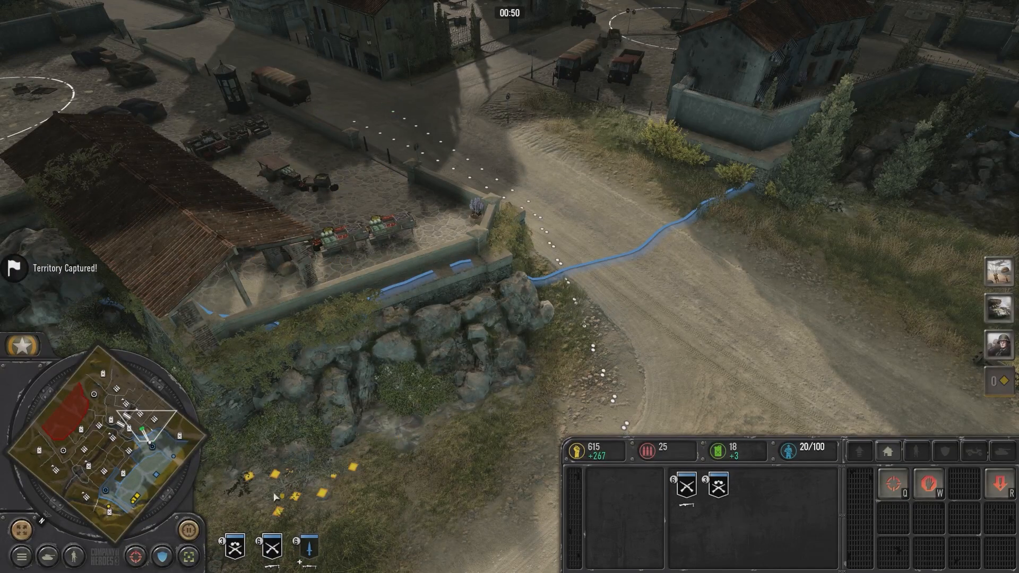
Step: Send the Scout Squad separately to the circled territory point in the paved yard beyond the tiled-roof building
click(235, 546)
middle_drag(250, 488, 313, 531)
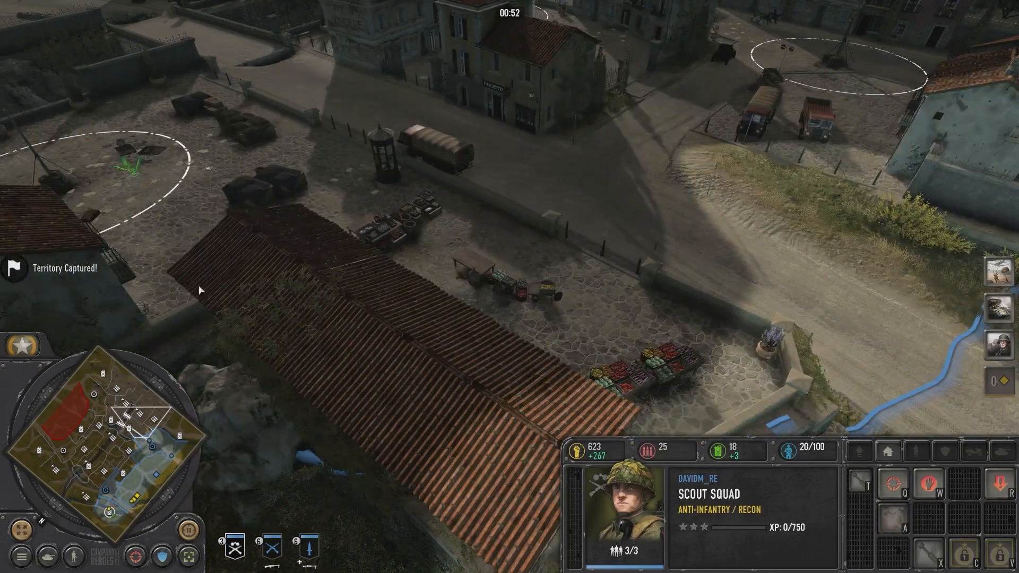
right_click(200, 289)
Step: Send the Riflemen Squad to the circled territory point in the square behind the corner building with the tiled roof
click(272, 546)
middle_drag(451, 187, 319, 345)
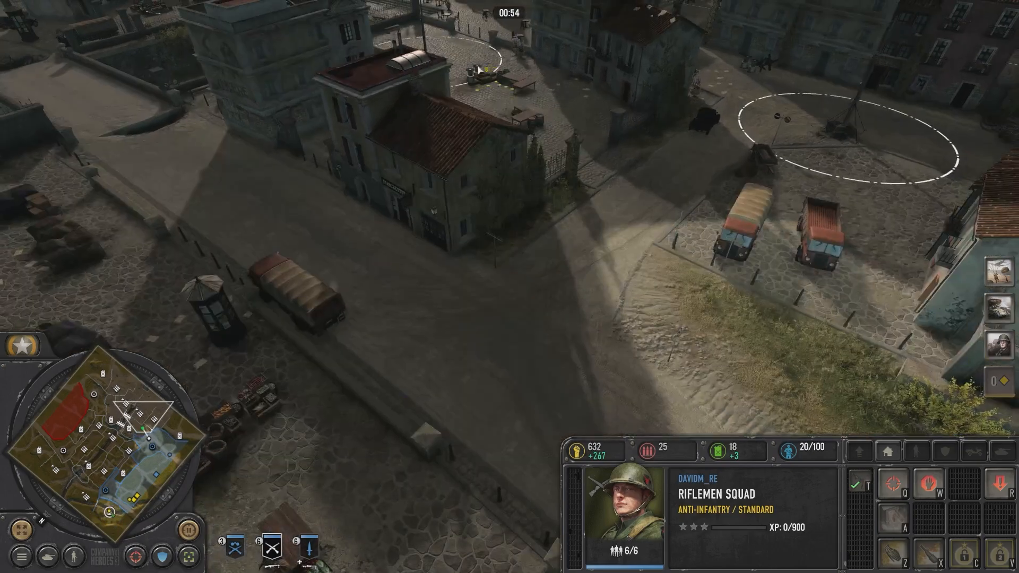
right_click(477, 67)
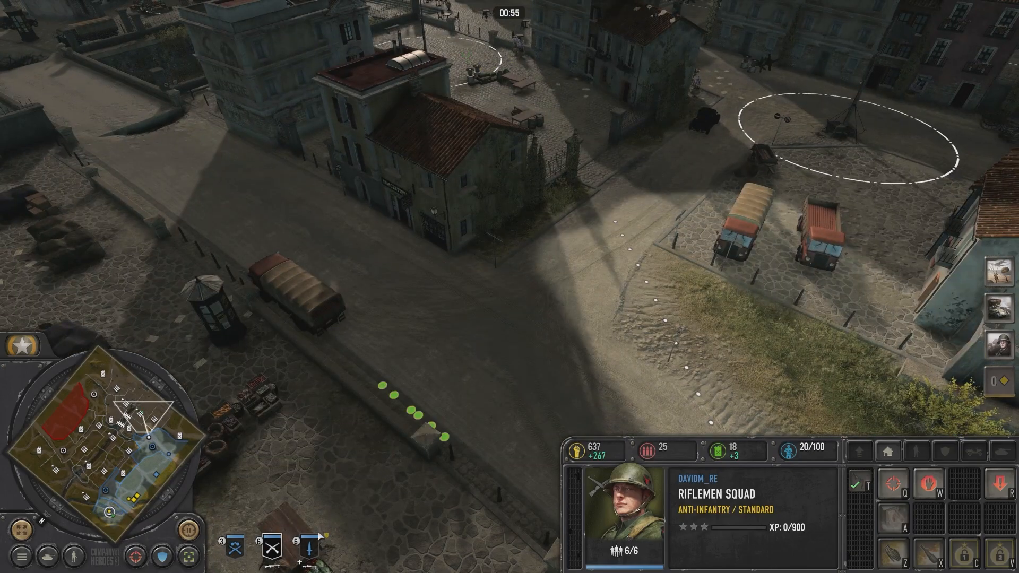
Step: Move the SSF Commando Squad into the town and up the main road past the parked truck
click(310, 547)
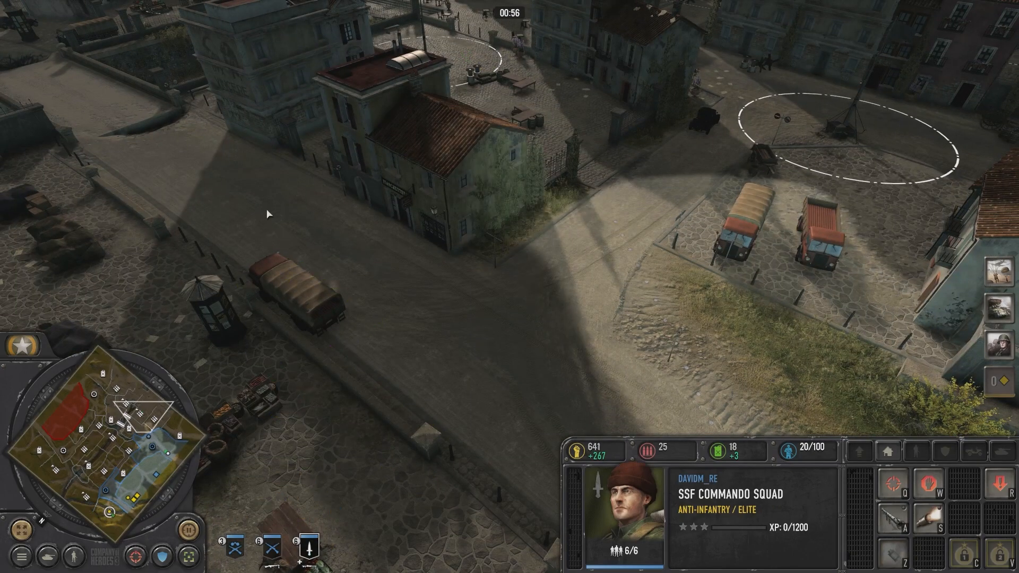
right_click(273, 196)
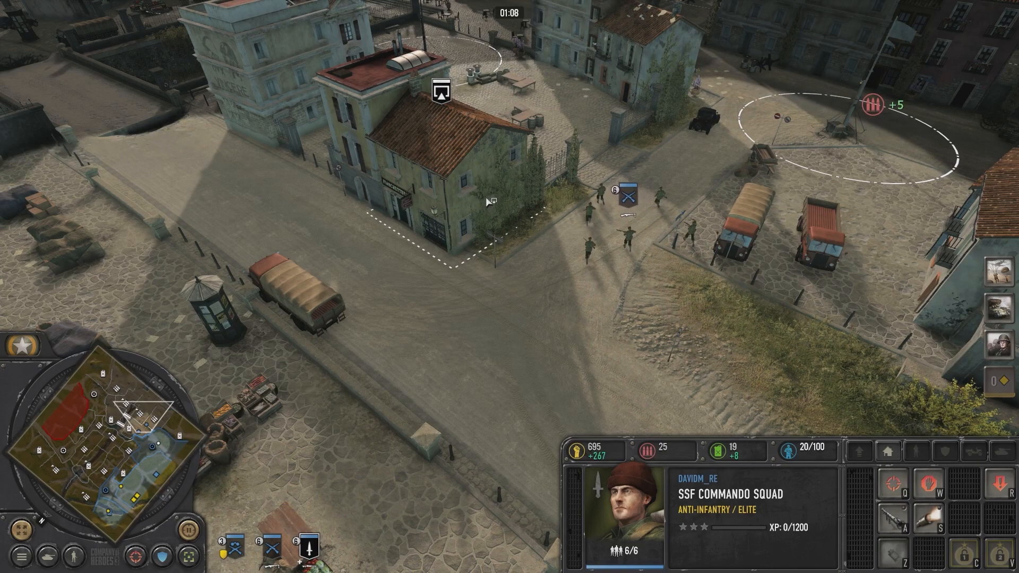
middle_drag(514, 247, 557, 225)
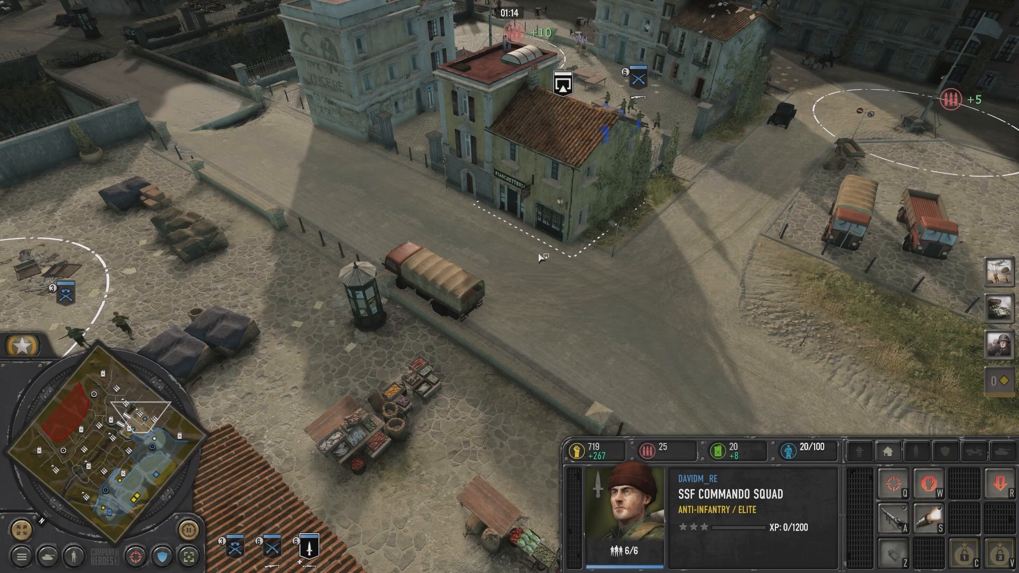
middle_drag(505, 272, 575, 267)
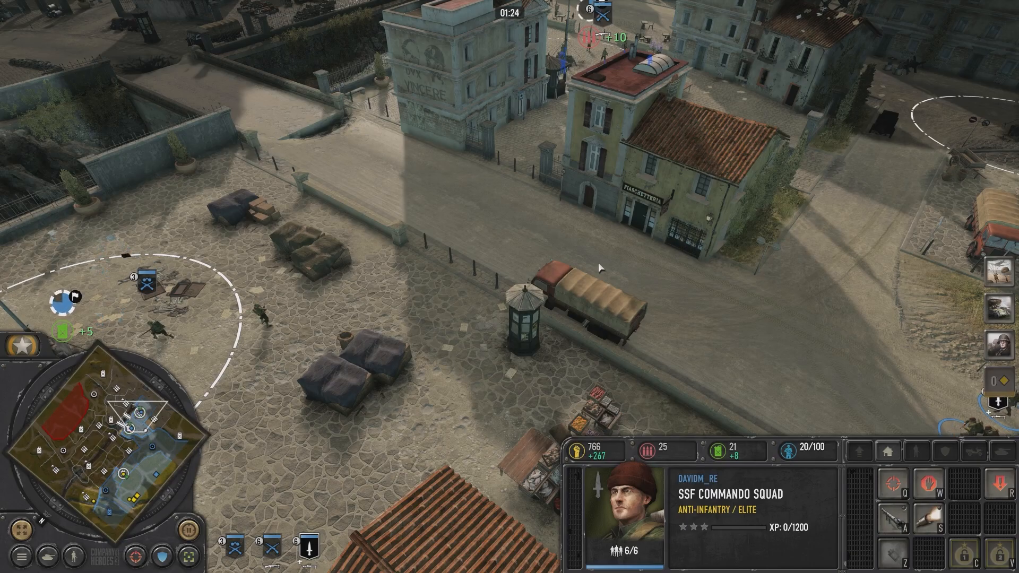
right_click(482, 206)
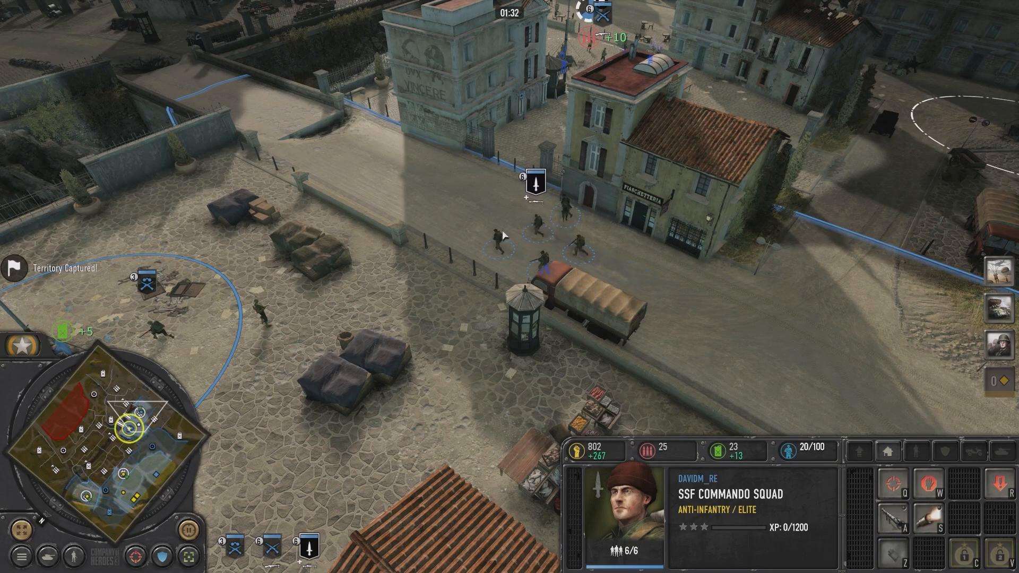
Step: Gather the Scout, SSF Commando and Riflemen squads at the gateway between the two buildings on the main road
drag(206, 284, 359, 364)
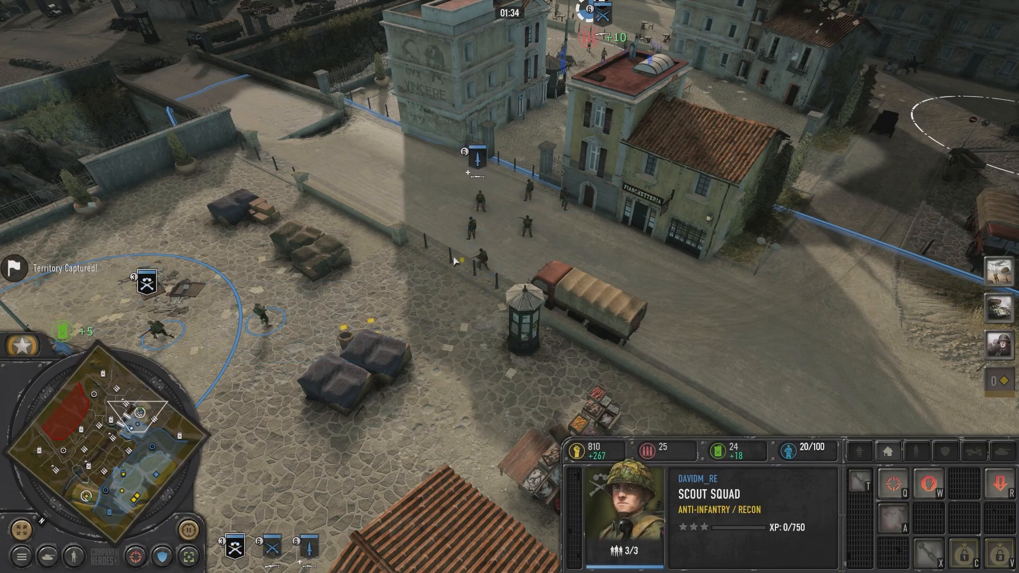
right_click(529, 140)
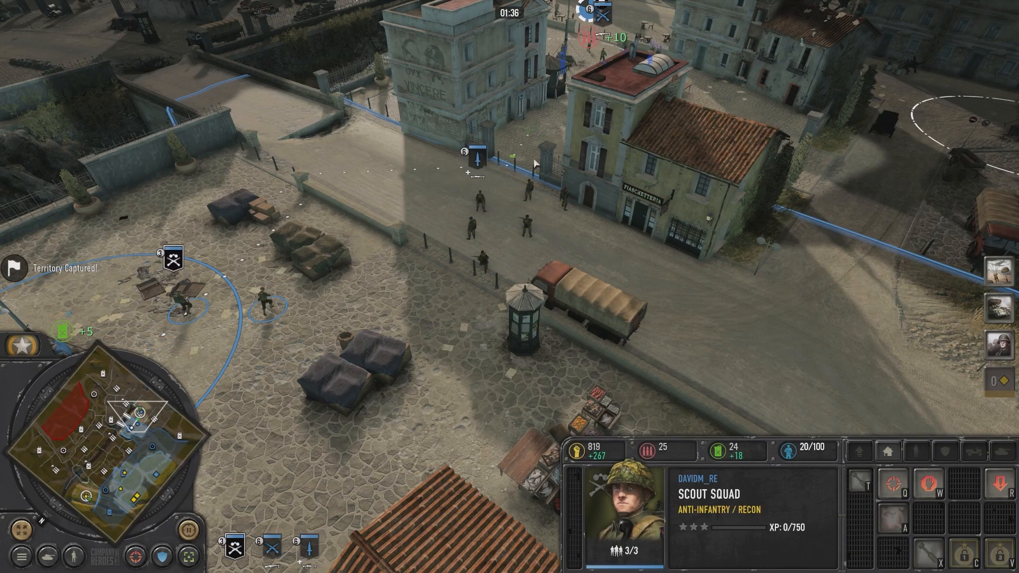
scroll(589, 229, up, 3)
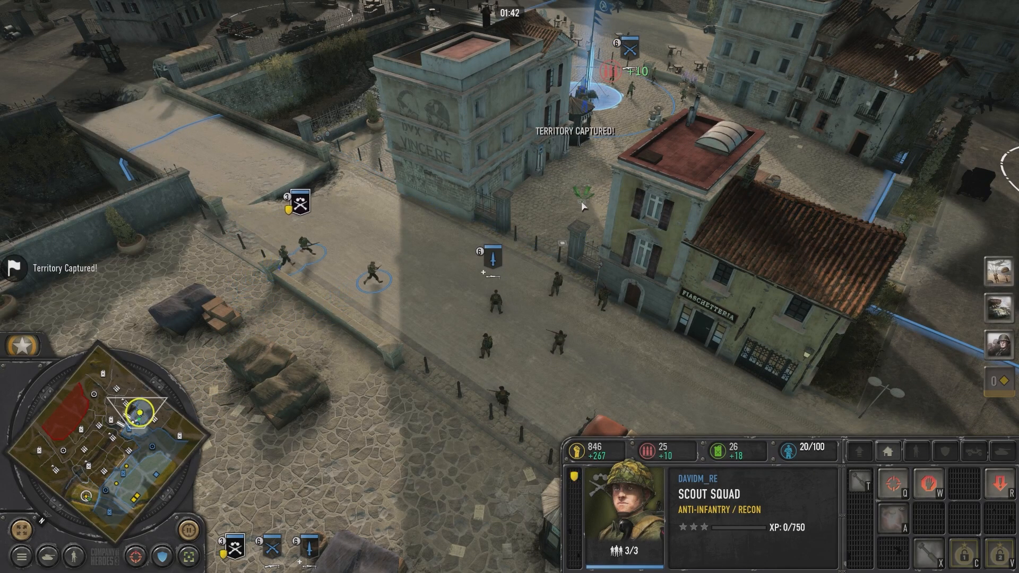
drag(631, 242, 481, 377)
right_click(575, 213)
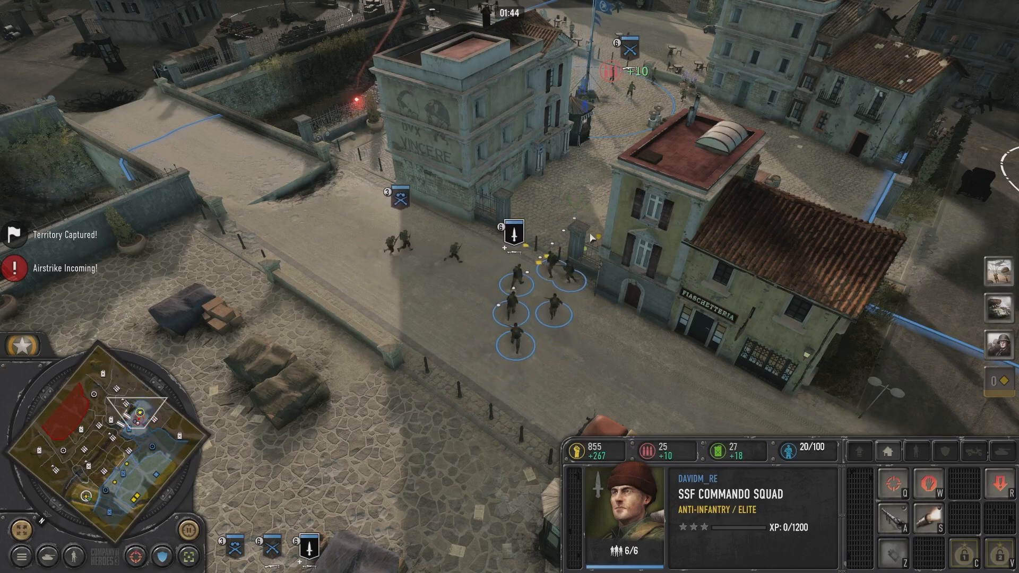
drag(672, 56, 595, 228)
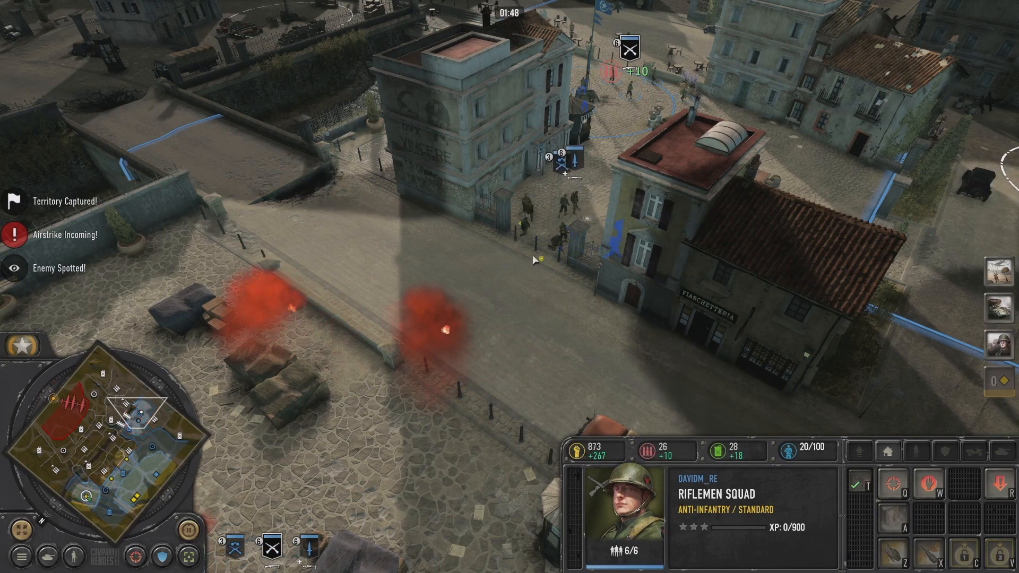
right_click(525, 254)
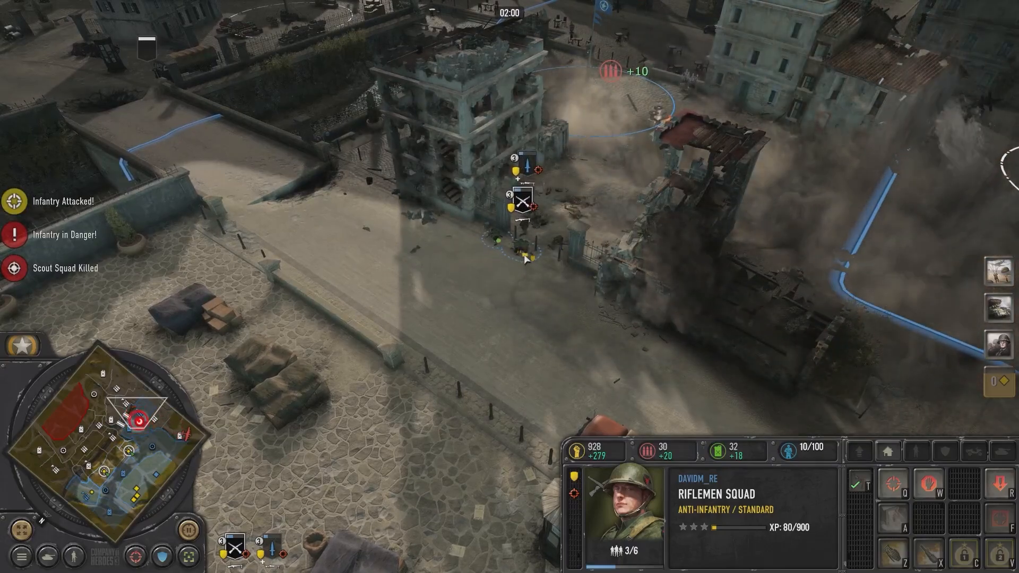
Step: Select the surviving infantry at the gateway and order it into the bombed square between the ruined buildings
middle_drag(615, 122, 583, 175)
drag(406, 186, 641, 391)
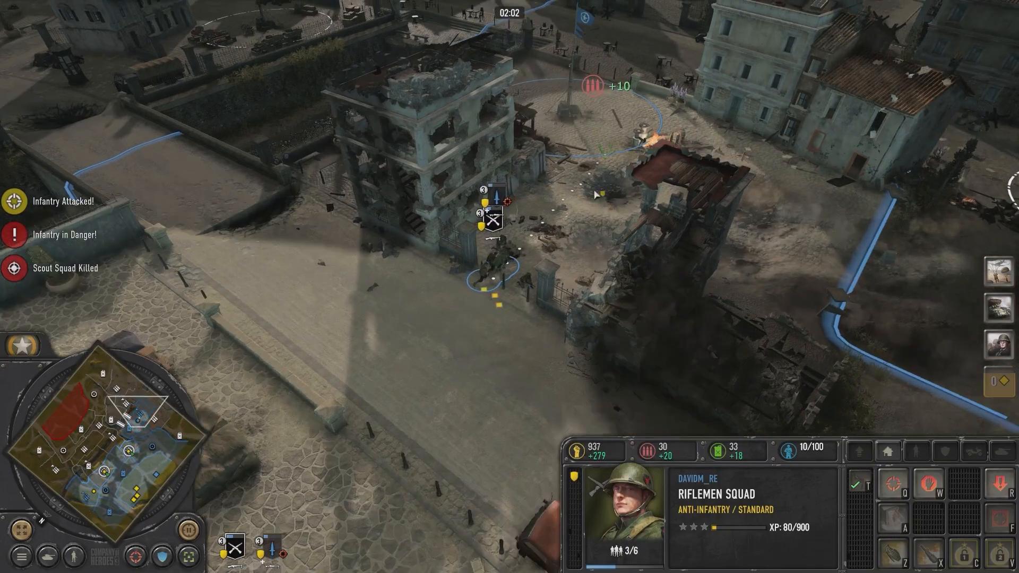
right_click(582, 227)
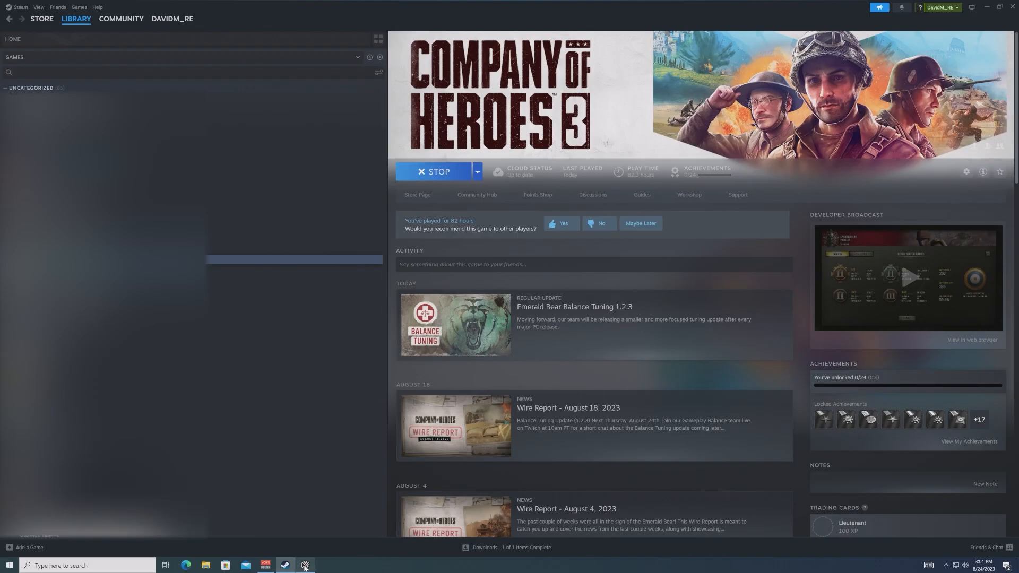
Step: Switch to the Essence Editor and survey the 101_map terrain from the town across the surrounding fields and back
click(305, 566)
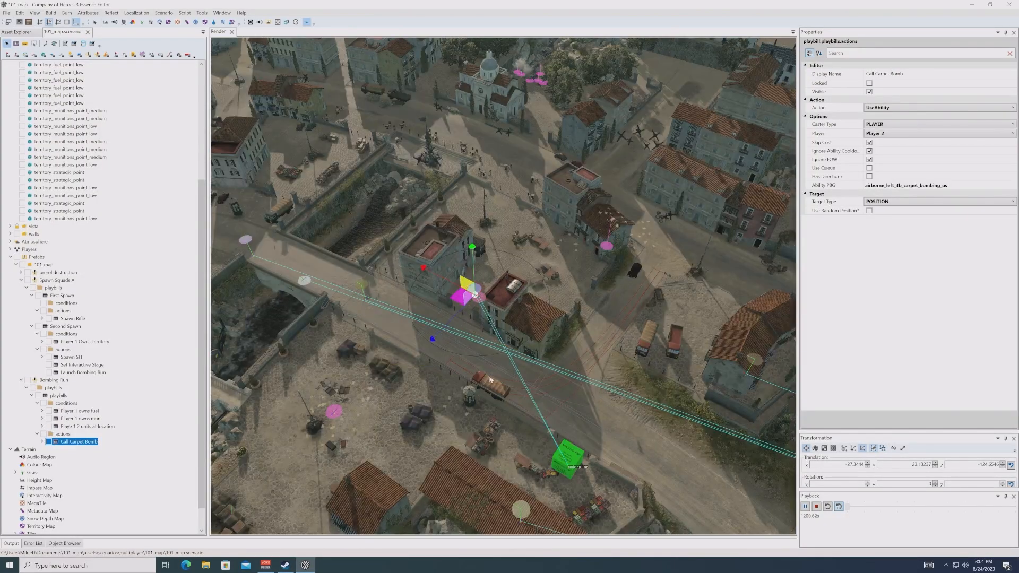
middle_drag(490, 379, 467, 379)
scroll(395, 416, down, 3)
middle_drag(329, 501, 468, 400)
scroll(468, 400, down, 3)
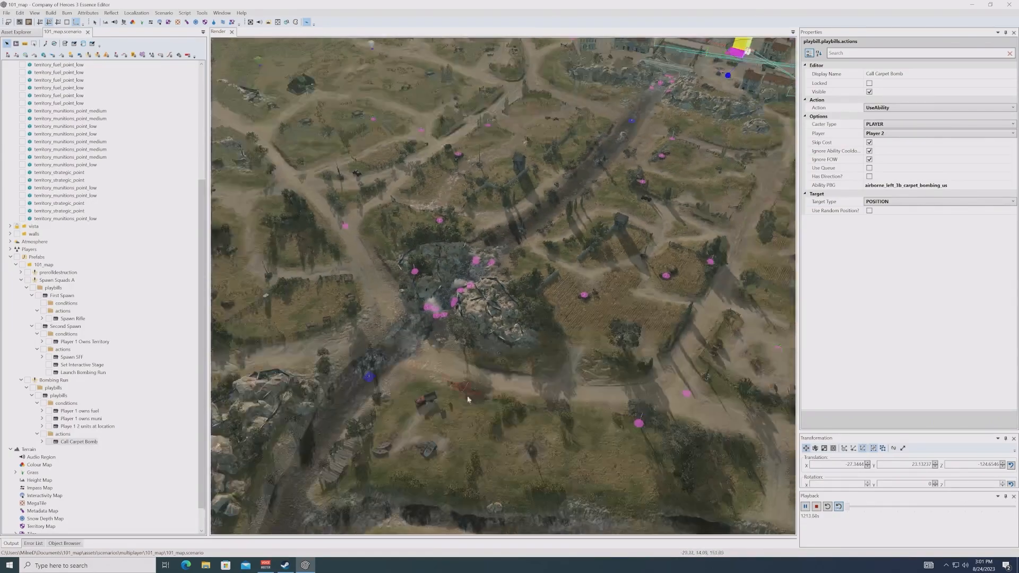
middle_drag(675, 326, 478, 416)
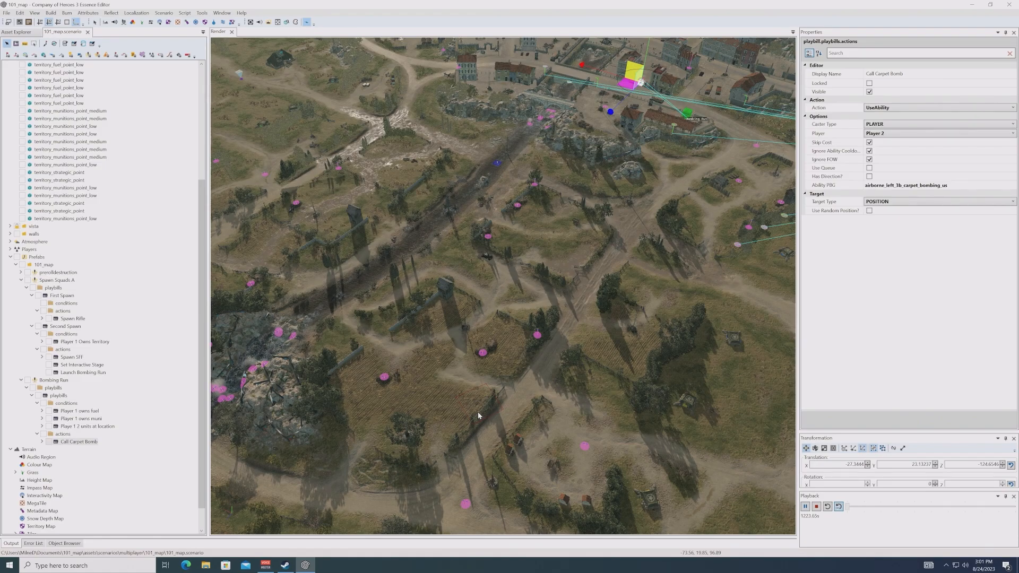
middle_drag(748, 346, 696, 357)
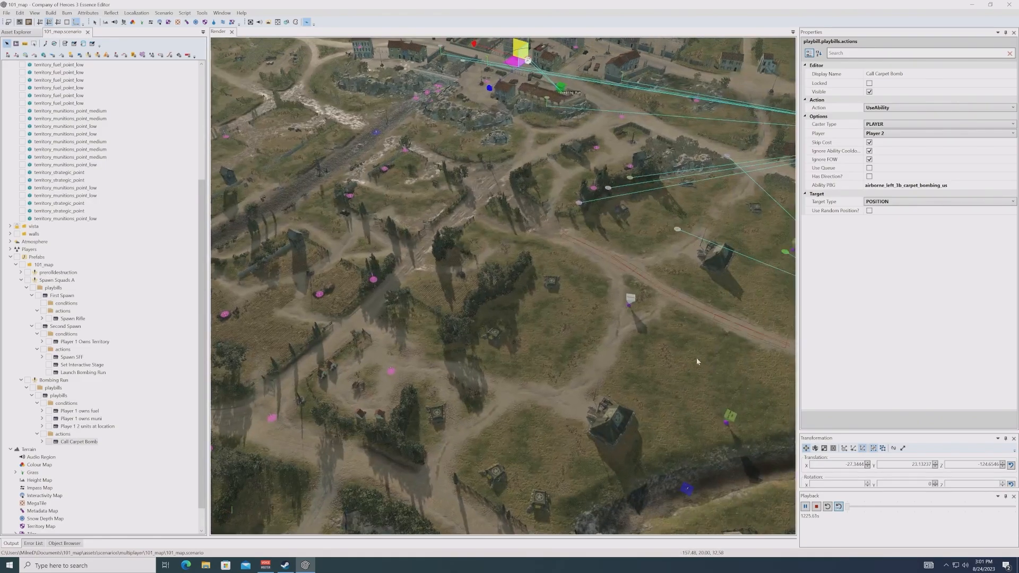
middle_drag(255, 260, 399, 324)
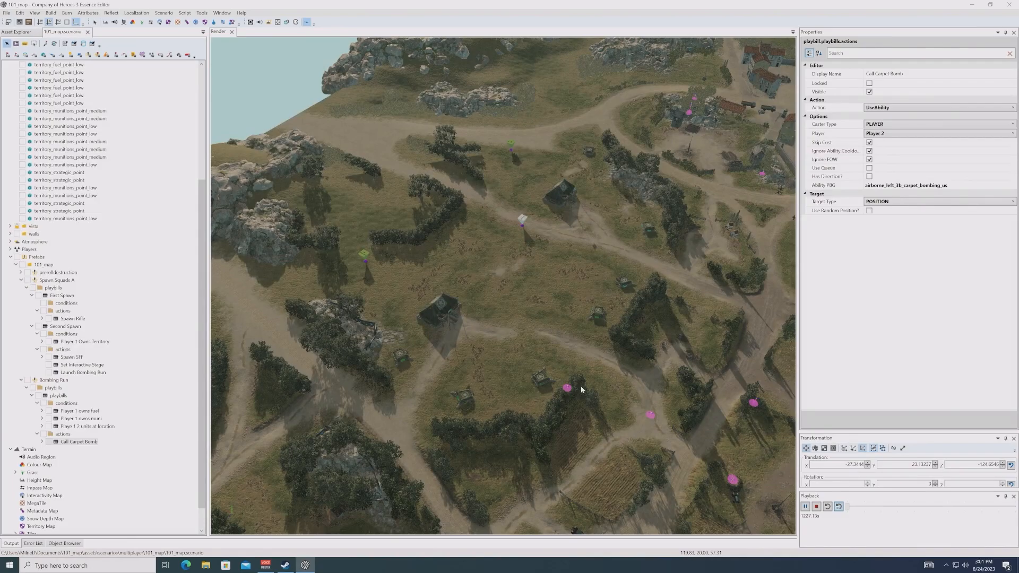
middle_drag(581, 387, 375, 325)
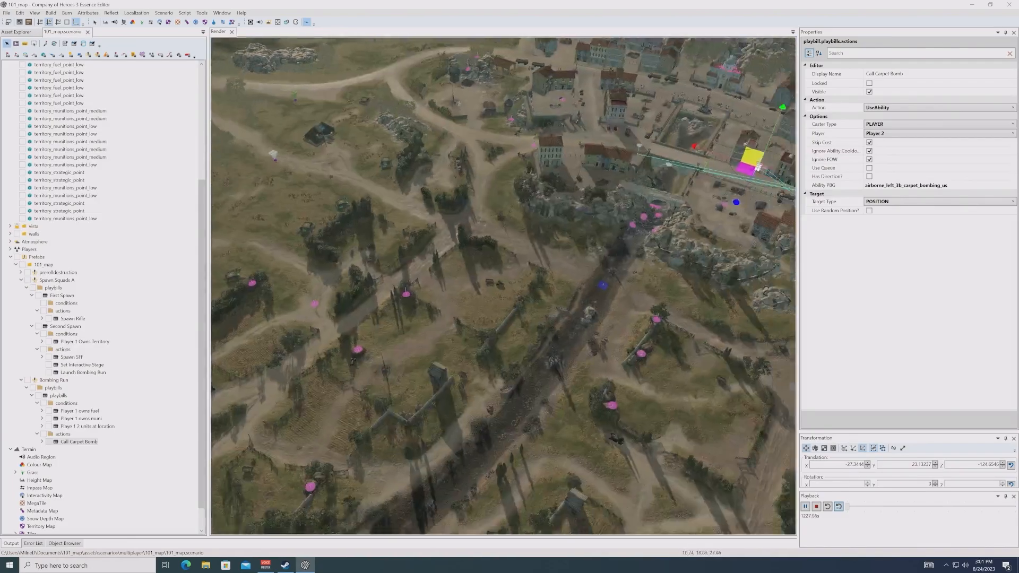
middle_drag(780, 323, 585, 381)
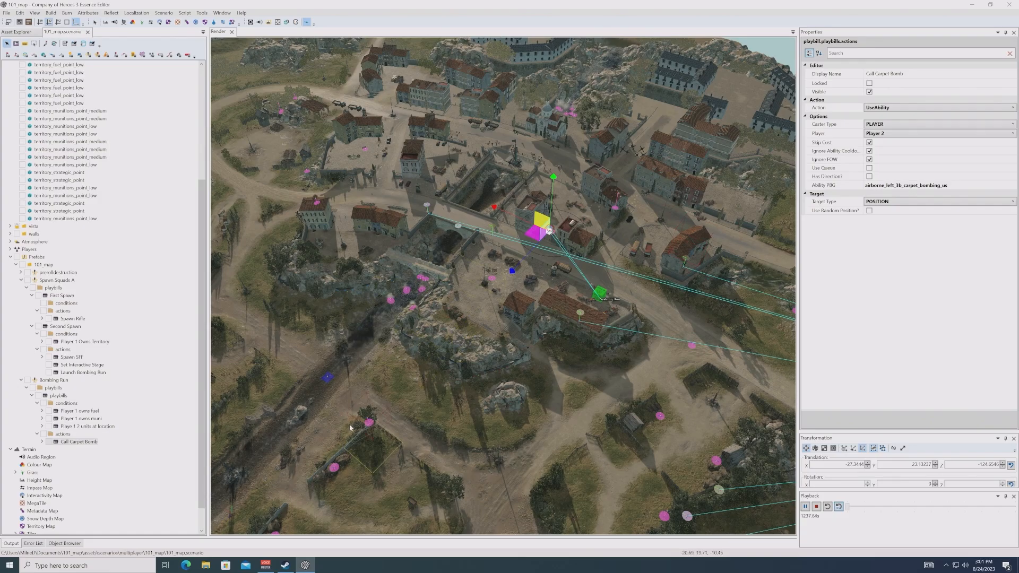
Step: Review the Spawn Squads A prefab, including its Spawn Rifle action, Player 1 Owns Territory condition and Launch Bombing Run action
scroll(141, 380, down, 2)
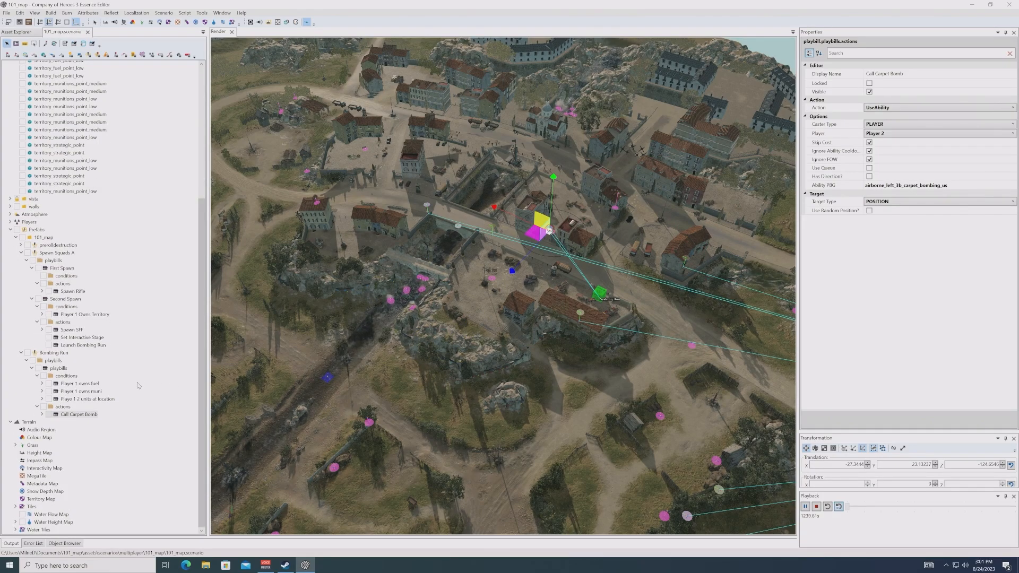
click(57, 254)
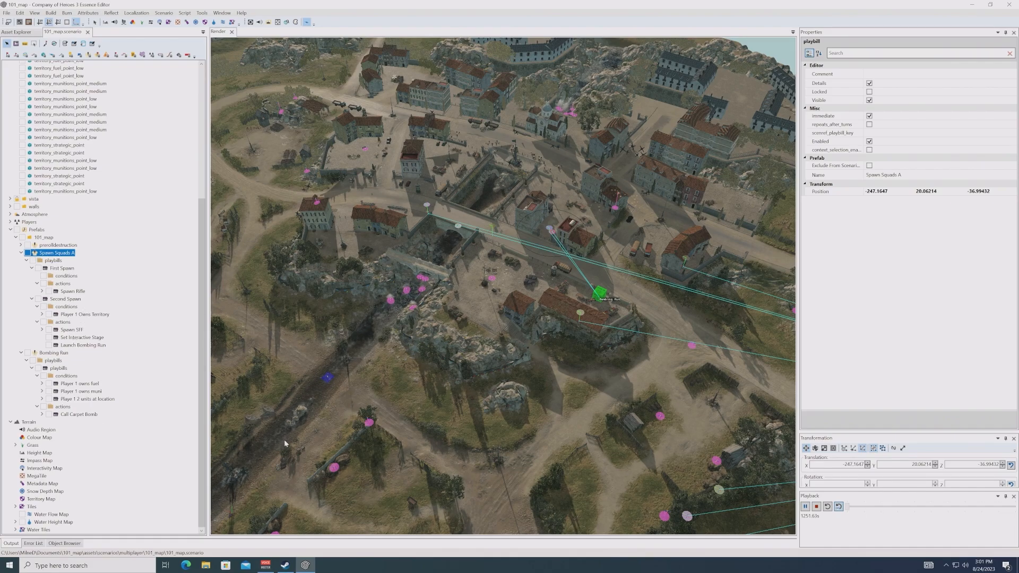
middle_drag(513, 442, 407, 332)
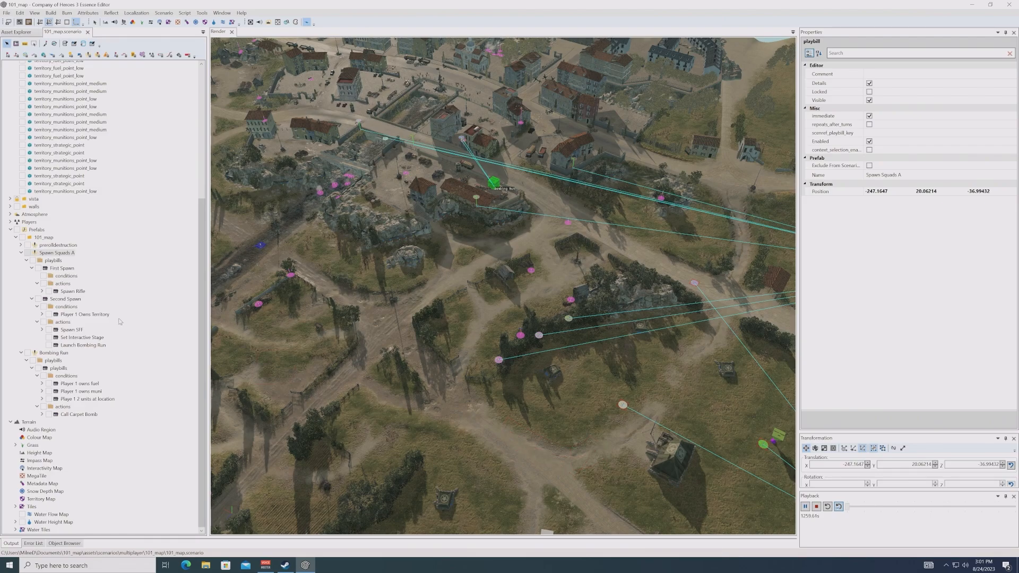
click(72, 291)
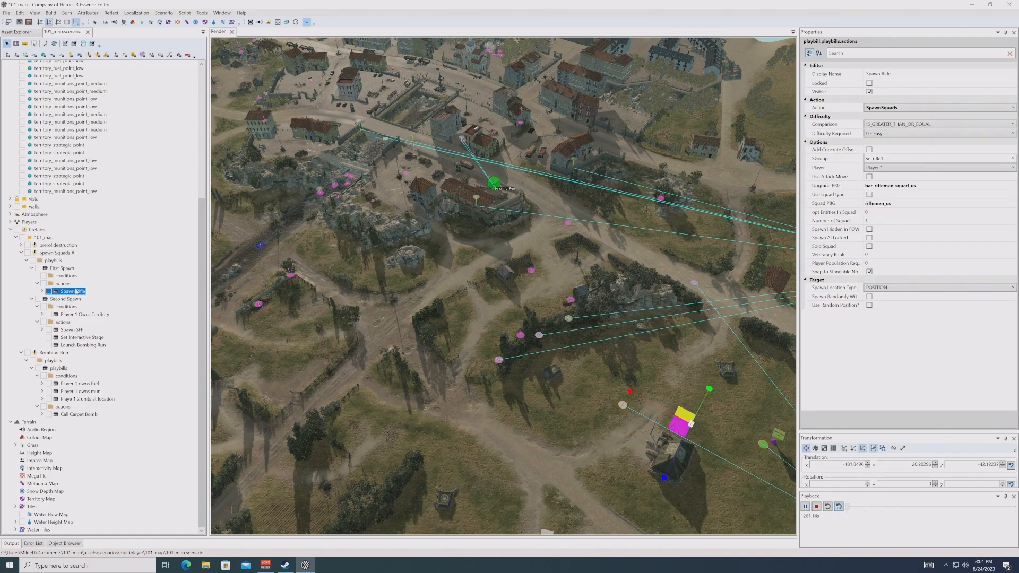
click(80, 315)
click(83, 345)
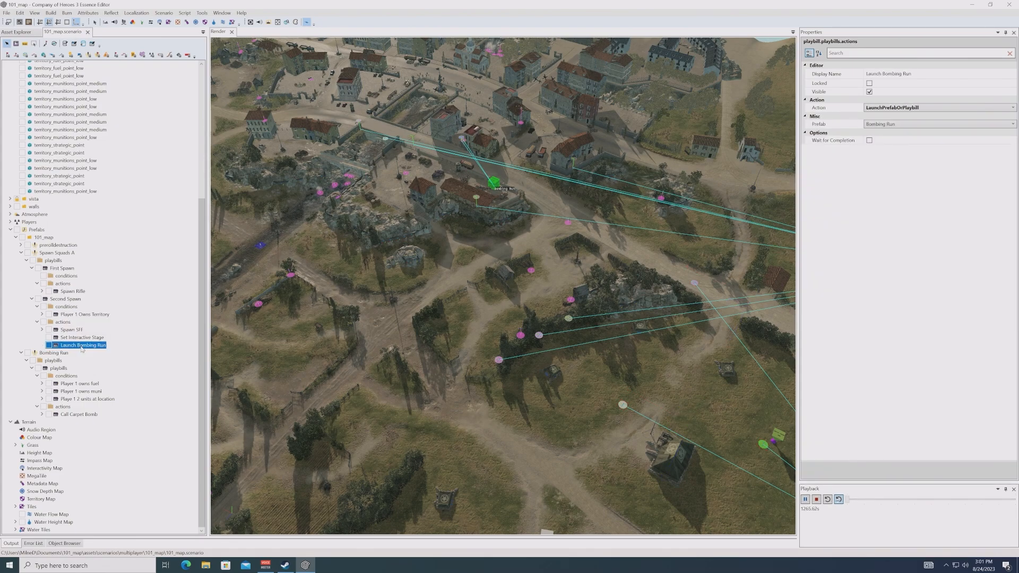
Step: Examine the action types available for the Launch Bombing Run action, from the AI actions through the Objective actions
click(886, 107)
scroll(992, 181, down, 3)
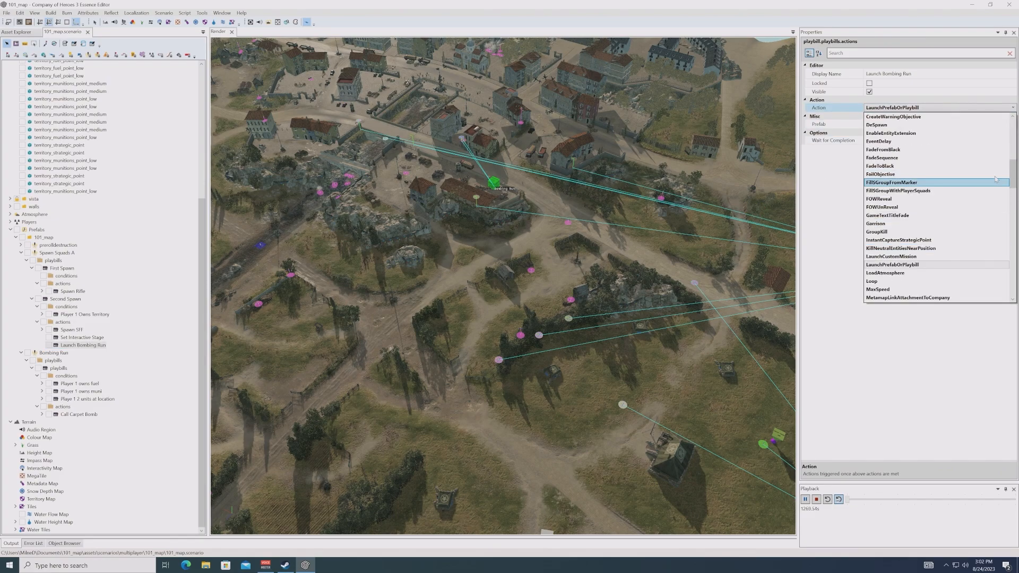
scroll(955, 154, up, 10)
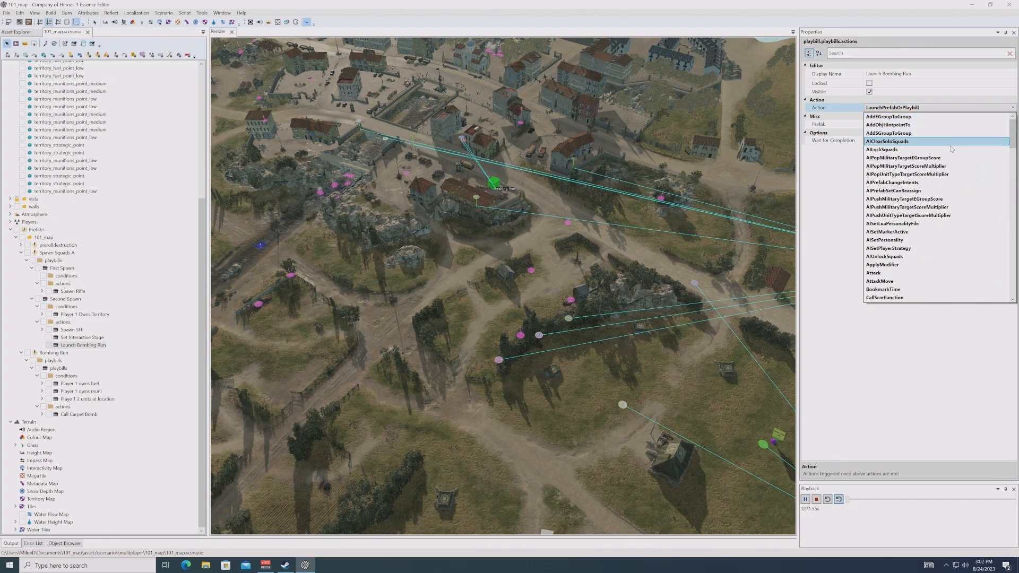
scroll(951, 154, down, 5)
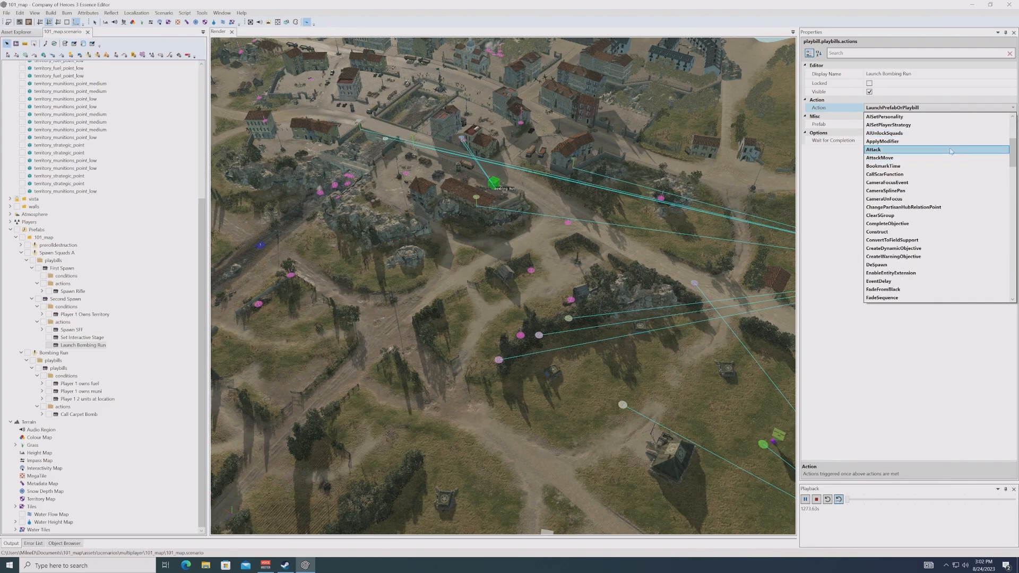
scroll(947, 186, up, 2)
scroll(946, 189, up, 3)
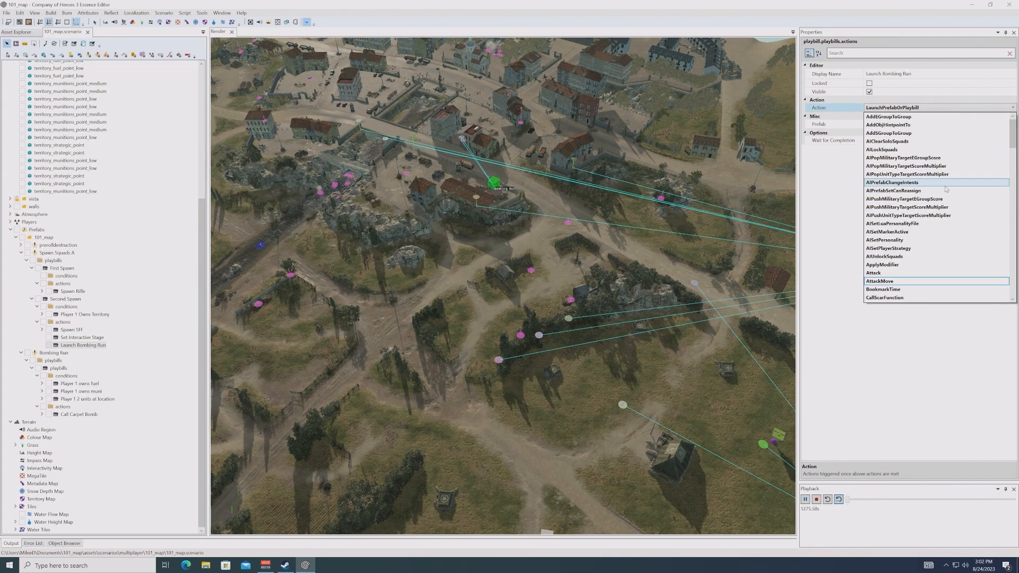
scroll(947, 189, down, 6)
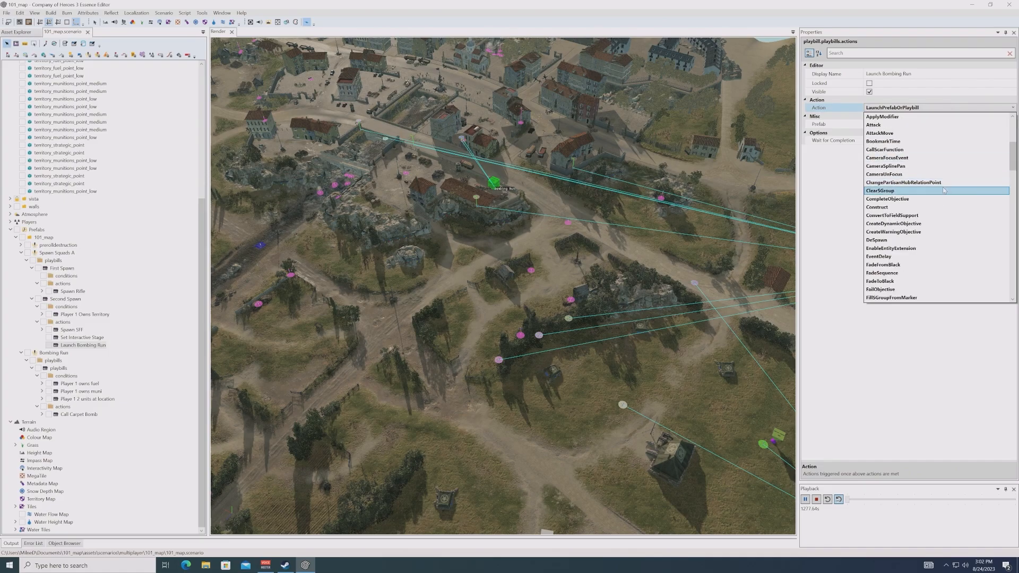
scroll(939, 222, down, 5)
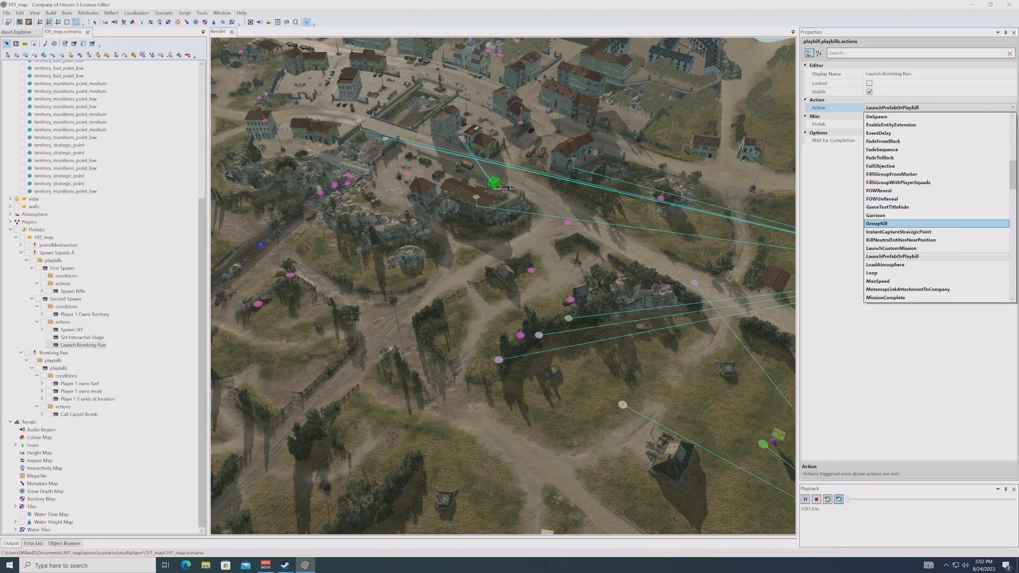
scroll(909, 228, down, 6)
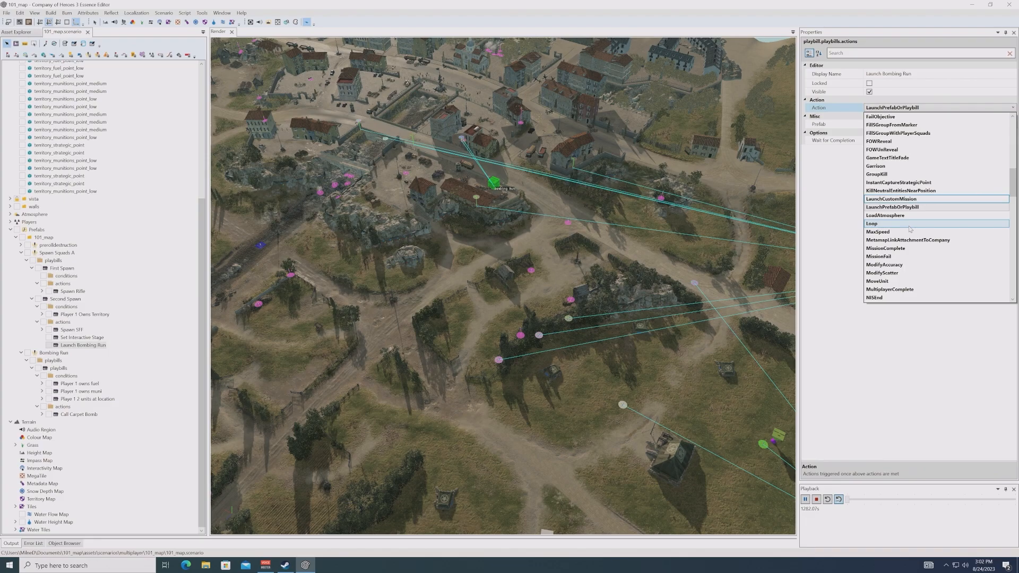
click(77, 317)
click(880, 113)
scroll(896, 212, down, 7)
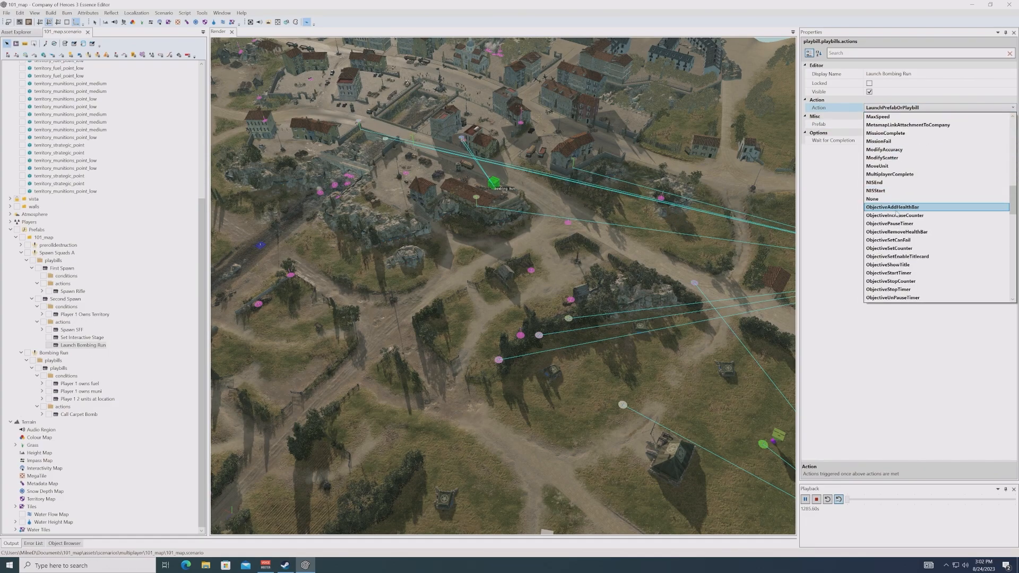
scroll(896, 214, up, 7)
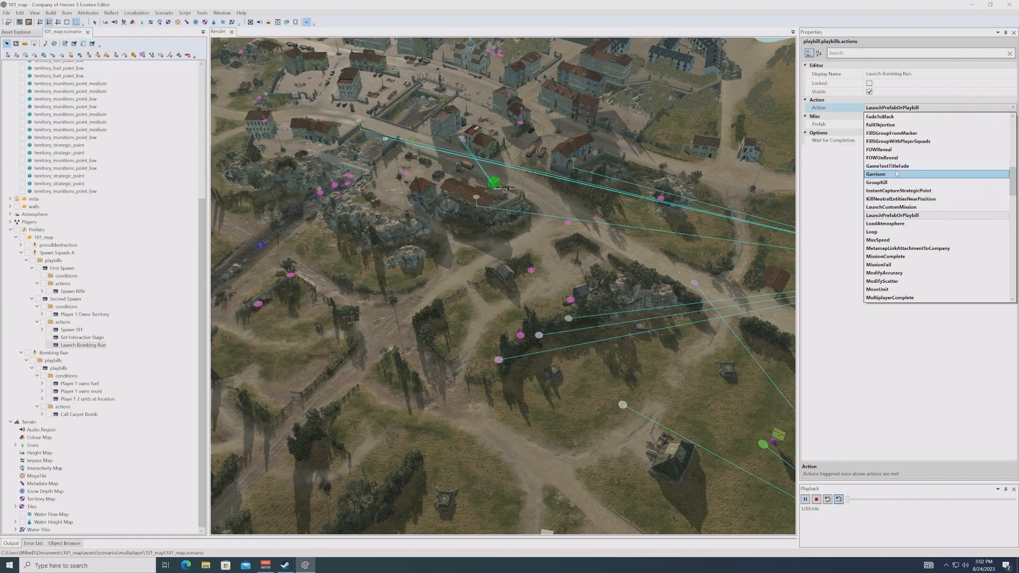
Step: Change the Player 1 Owns Territory condition under Second Spawn to GroupCount and check its comparison and EGroup options
click(79, 317)
click(85, 316)
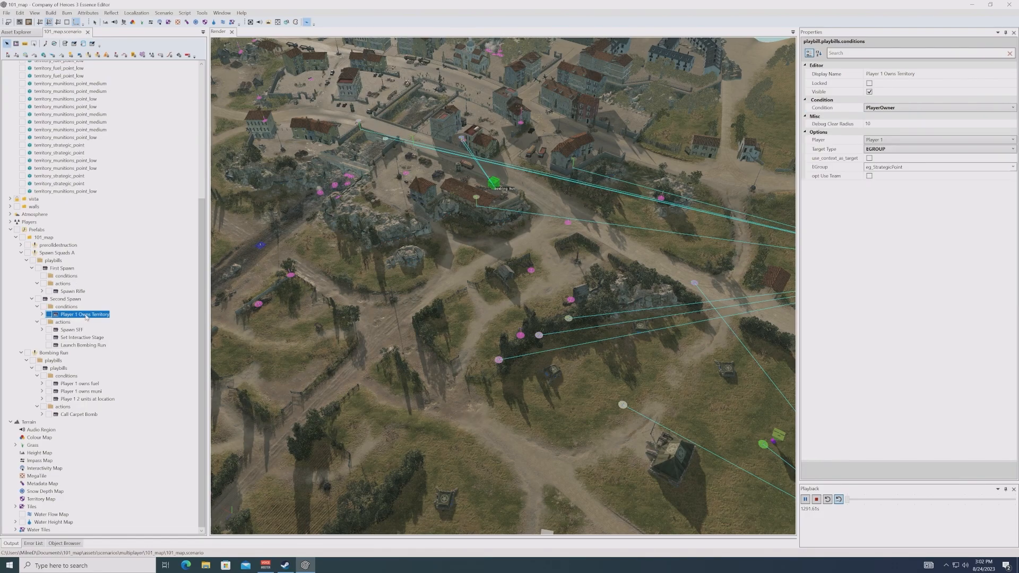
click(916, 106)
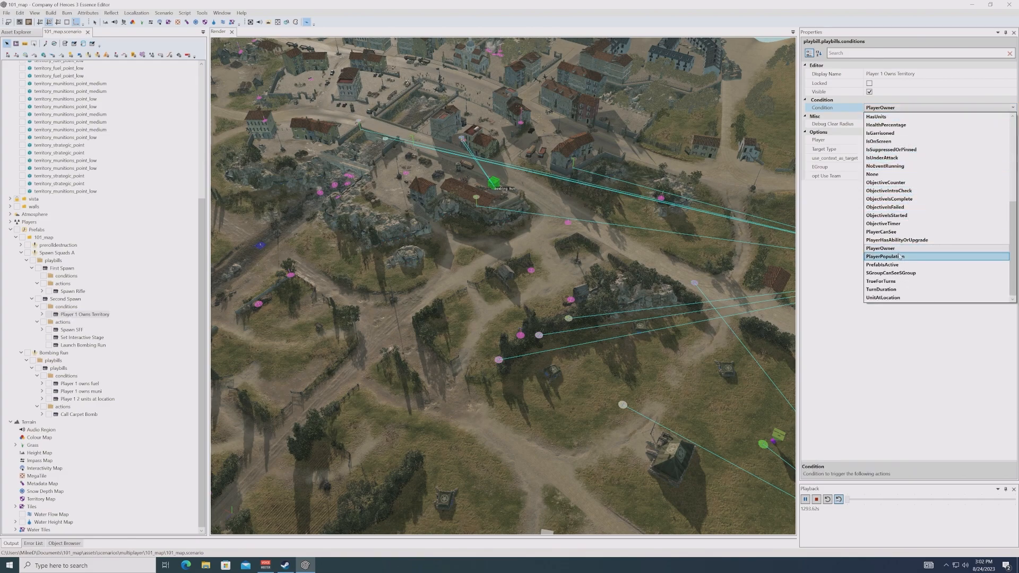
scroll(902, 250, up, 3)
click(892, 195)
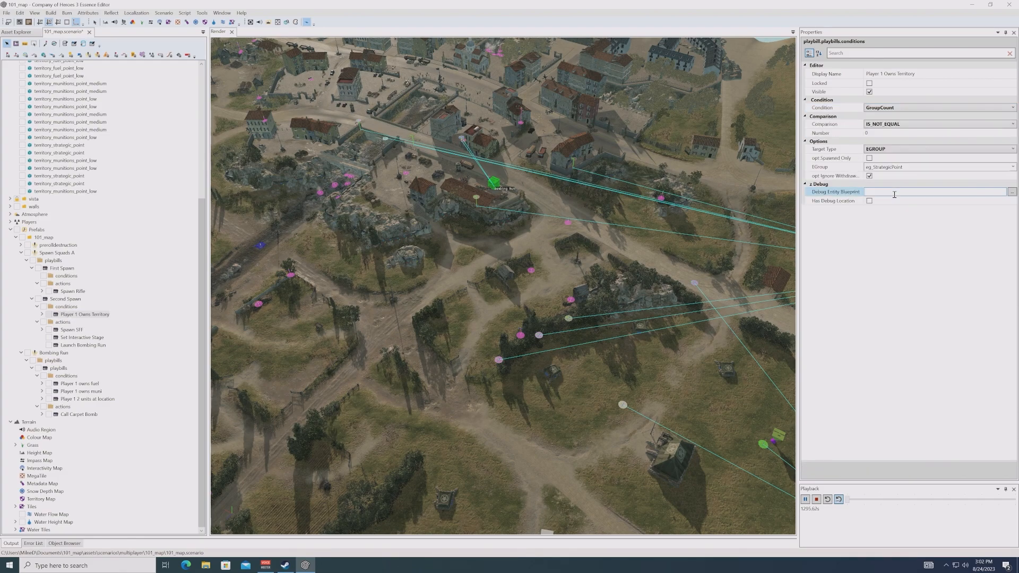
click(916, 167)
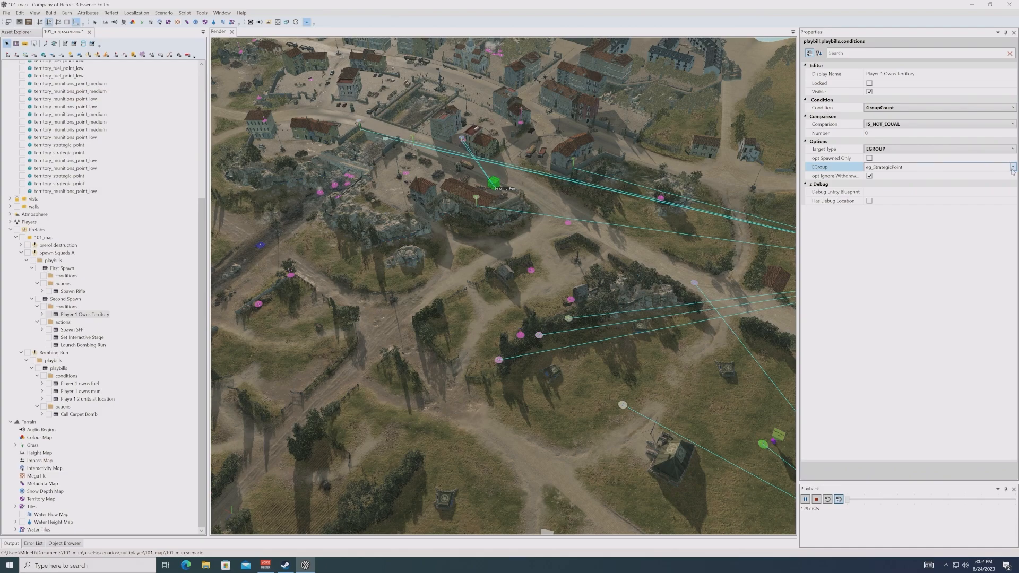
click(890, 133)
click(890, 128)
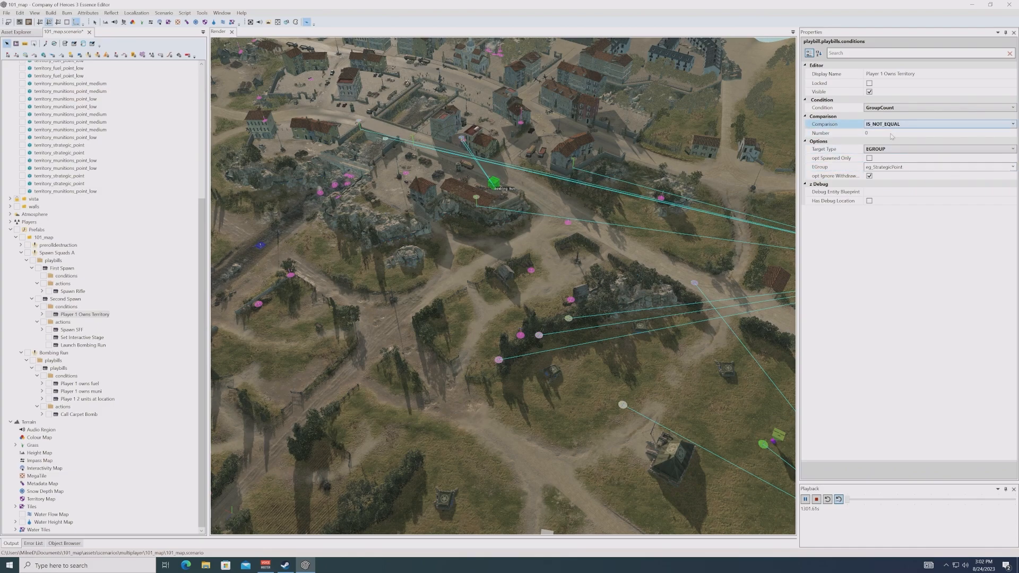
Step: Duplicate the Launch Bombing Run action in Second Spawn and change the copy's action to FillSGroupFromMarker
drag(65, 346, 77, 346)
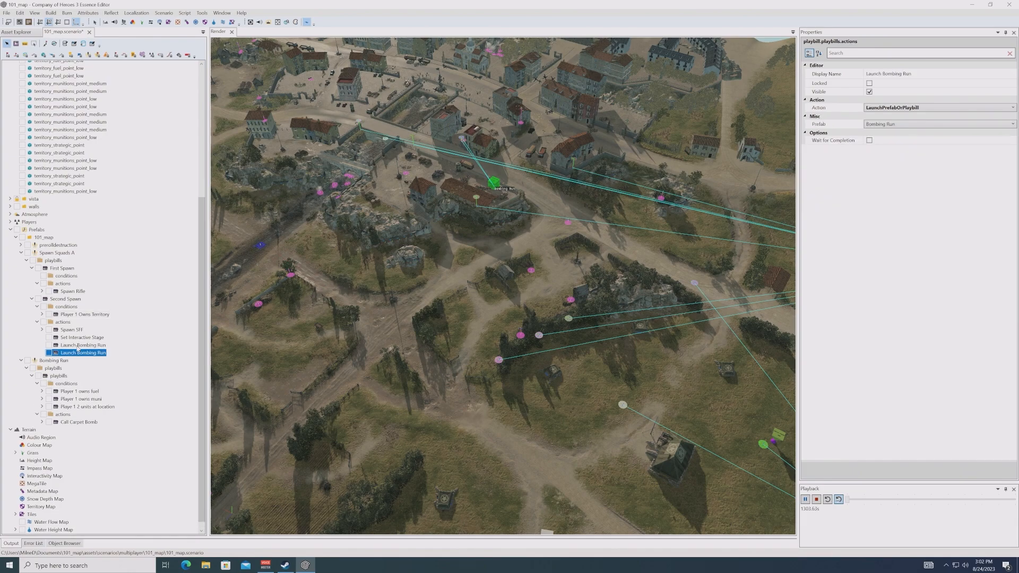
click(894, 108)
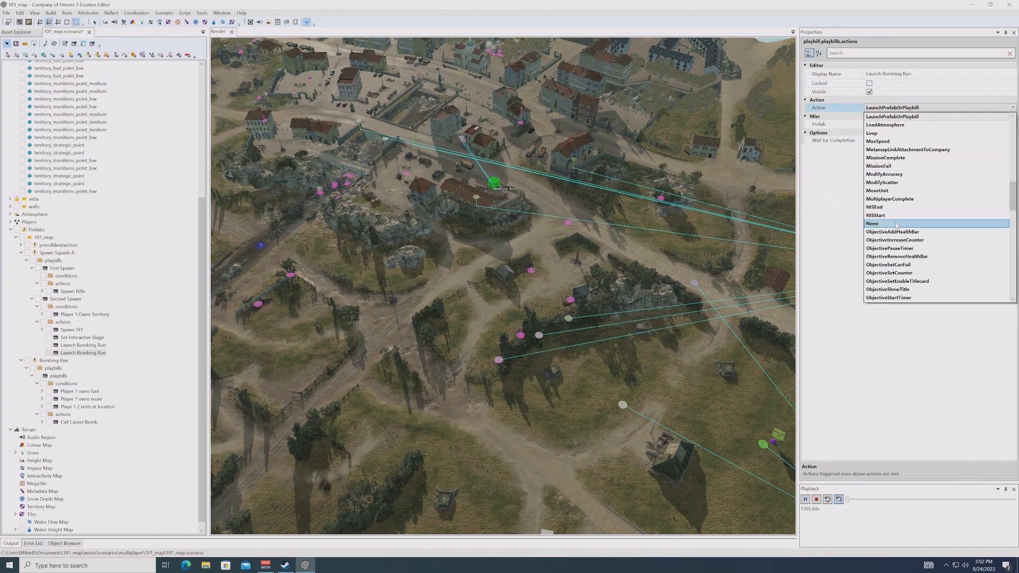
scroll(897, 154, up, 1)
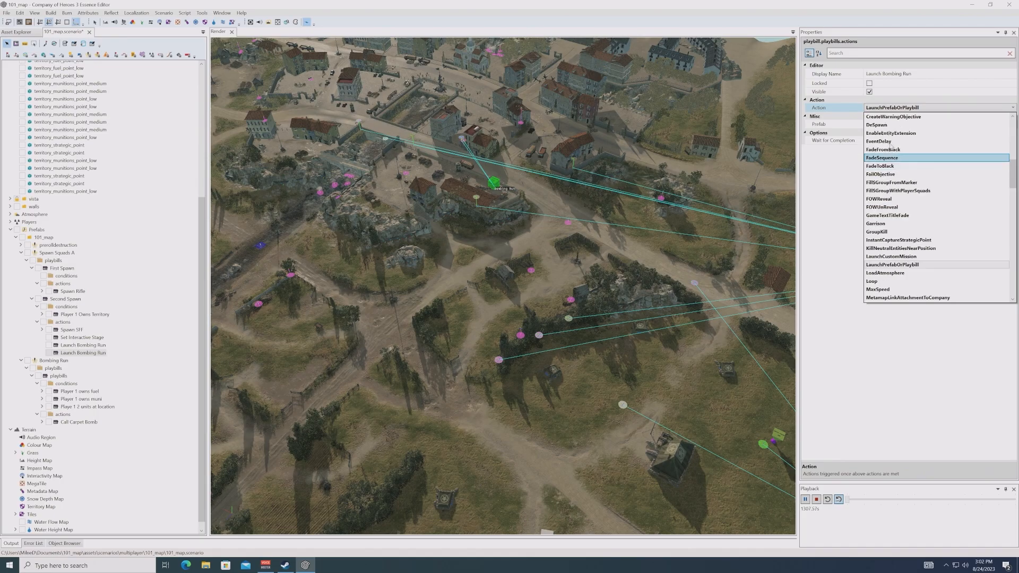
click(897, 182)
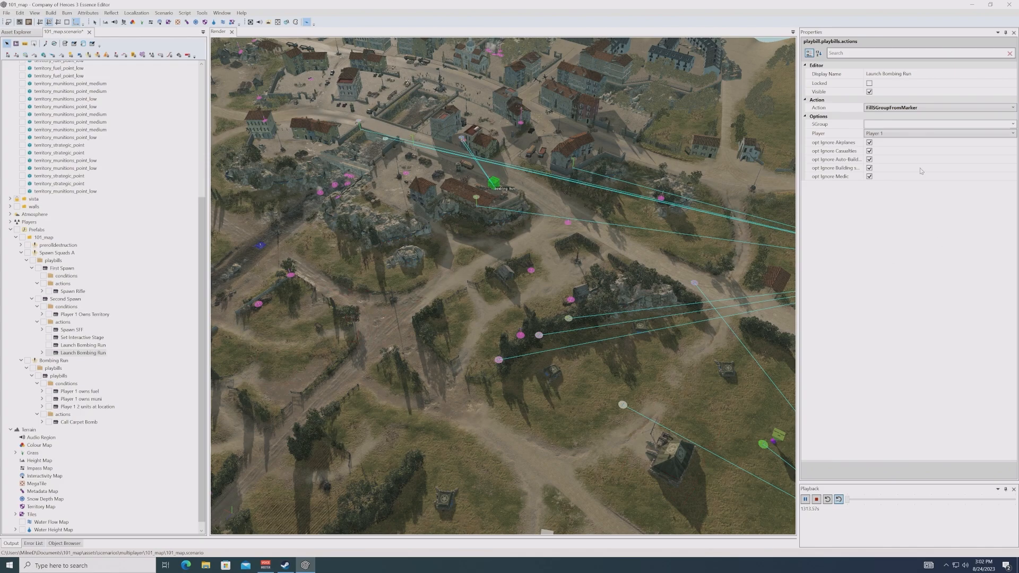
click(885, 122)
Step: Set the Player 1 Owns Territory condition's comparison to IS_EQUAL and check its number and EGroup target
click(84, 314)
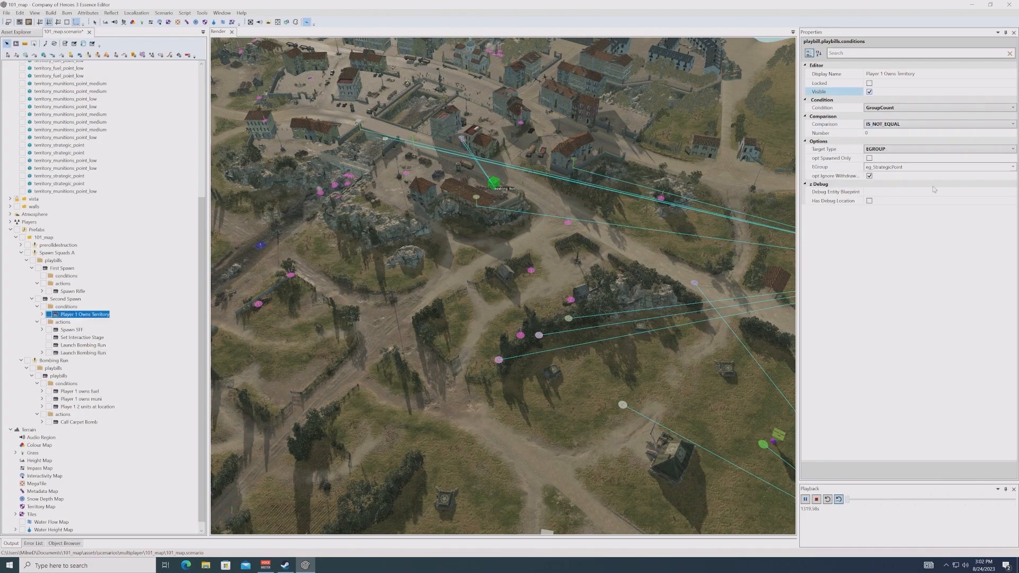
click(894, 135)
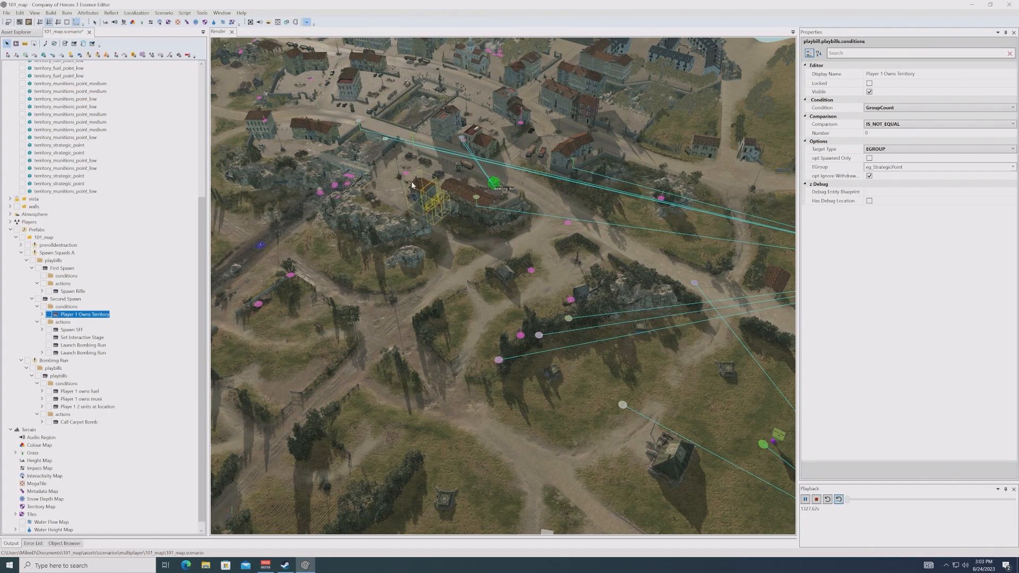
middle_drag(458, 139, 542, 247)
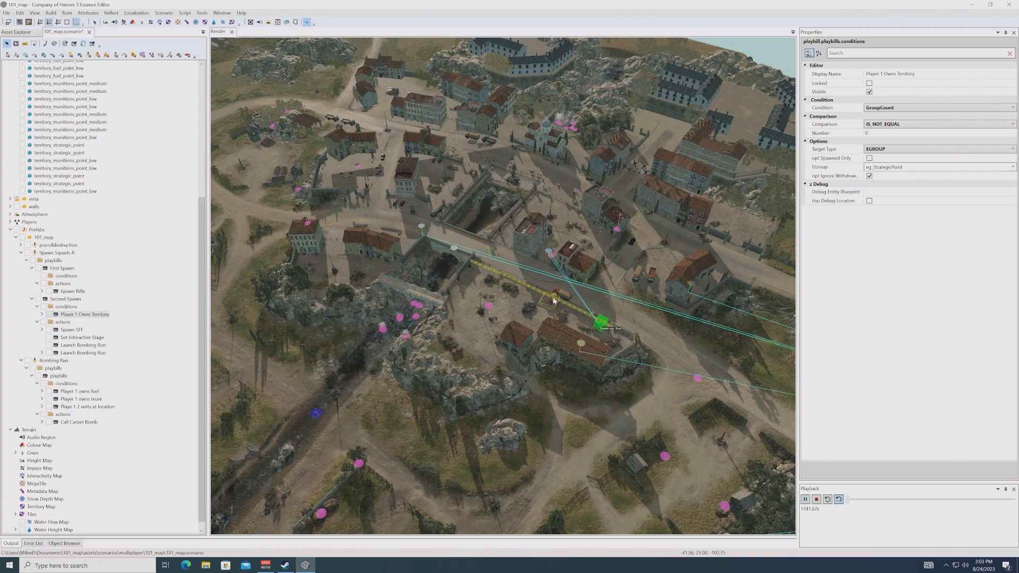
click(902, 133)
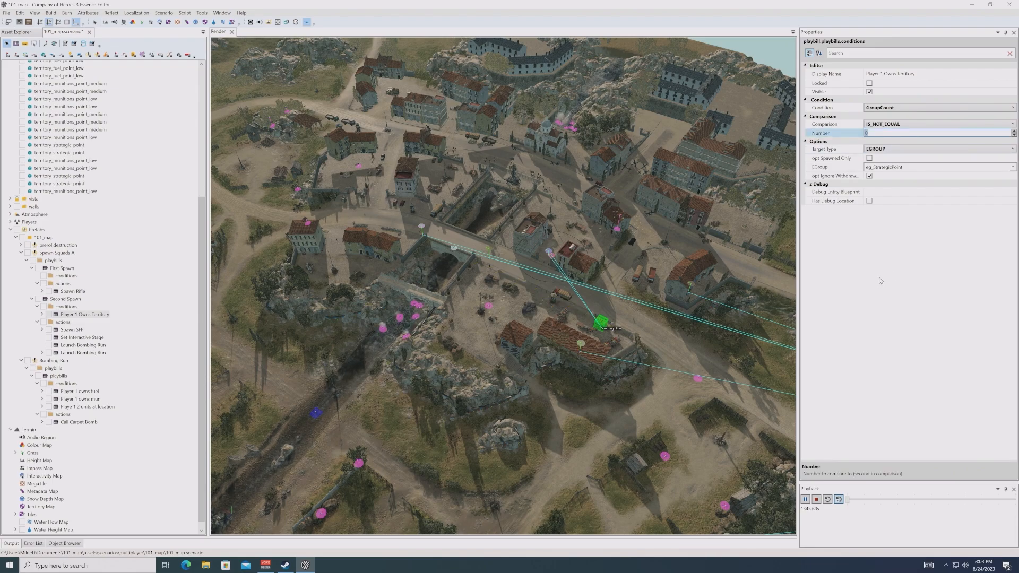
click(883, 124)
click(886, 133)
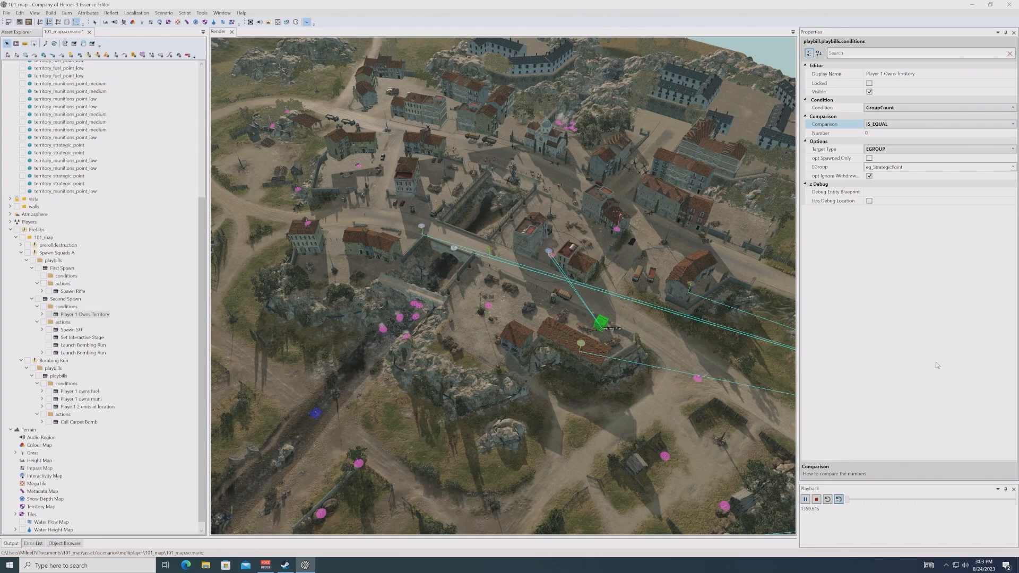
click(869, 167)
click(915, 263)
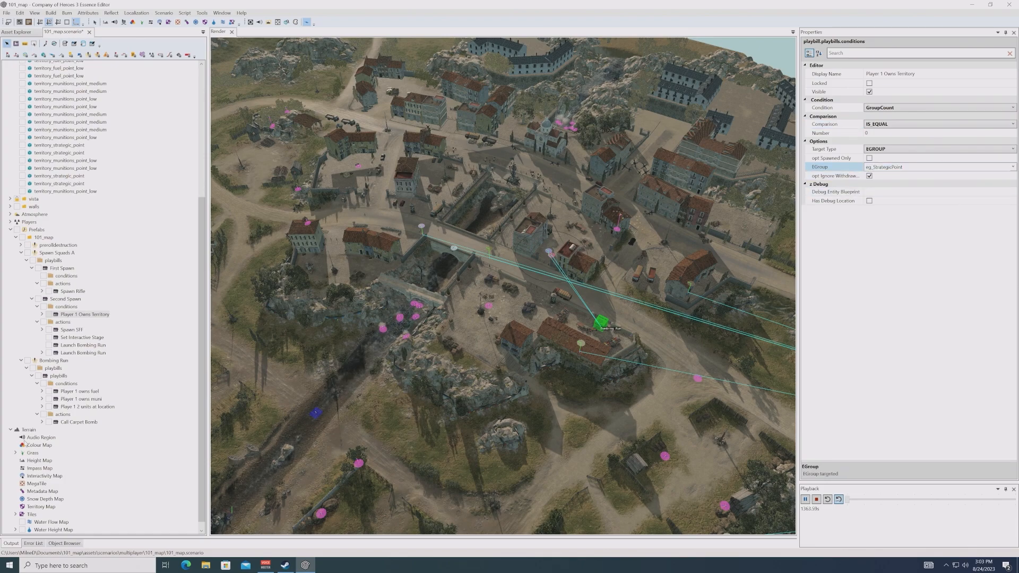
Step: Review the Spawn Rifle action's SGroup, player and upgrade options under First Spawn
click(72, 292)
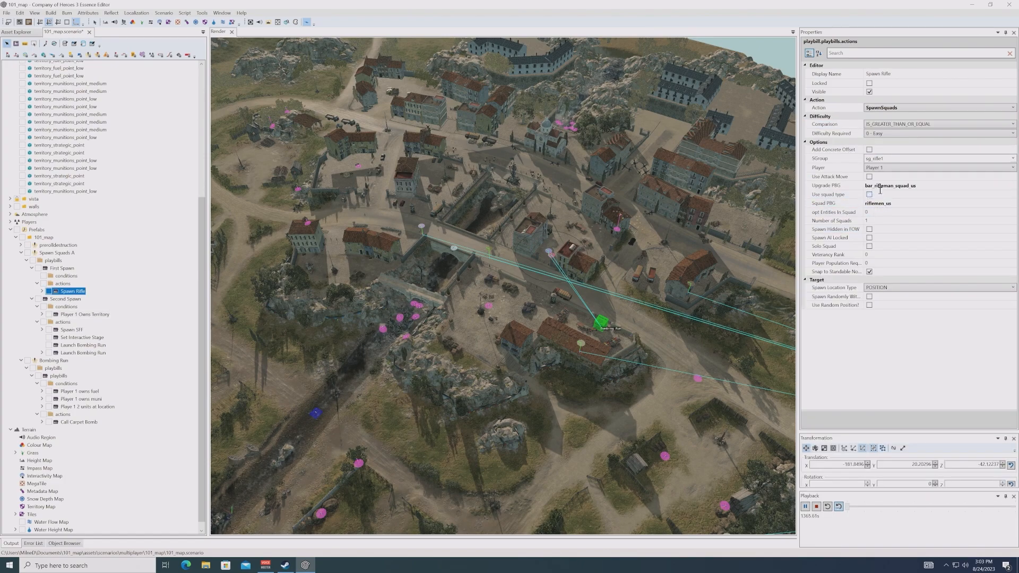
click(875, 186)
click(869, 159)
click(872, 168)
click(892, 383)
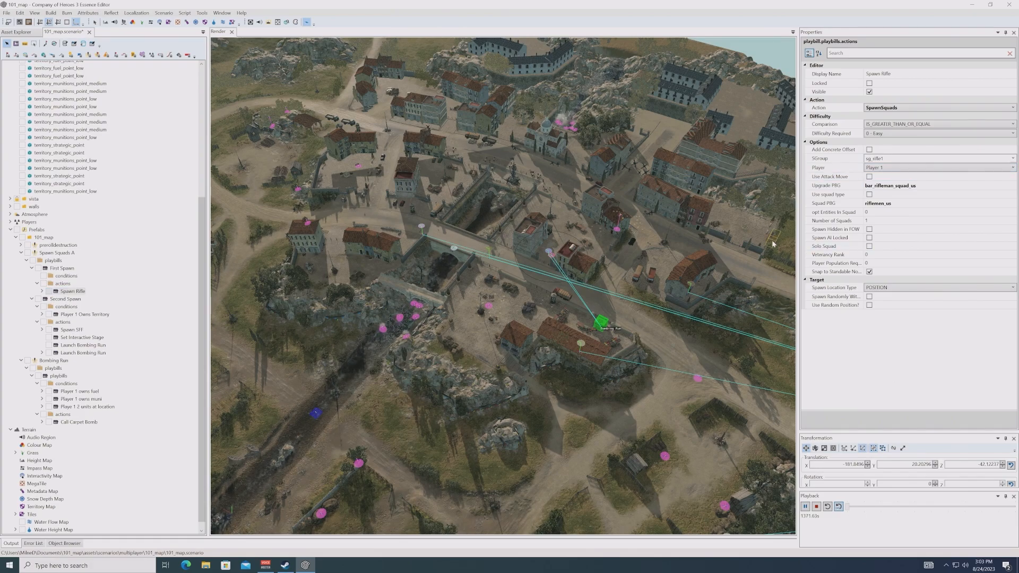
Step: Select the red-roofed building beside the main road and survey the town and the prefab links across the fields
middle_drag(717, 323, 654, 328)
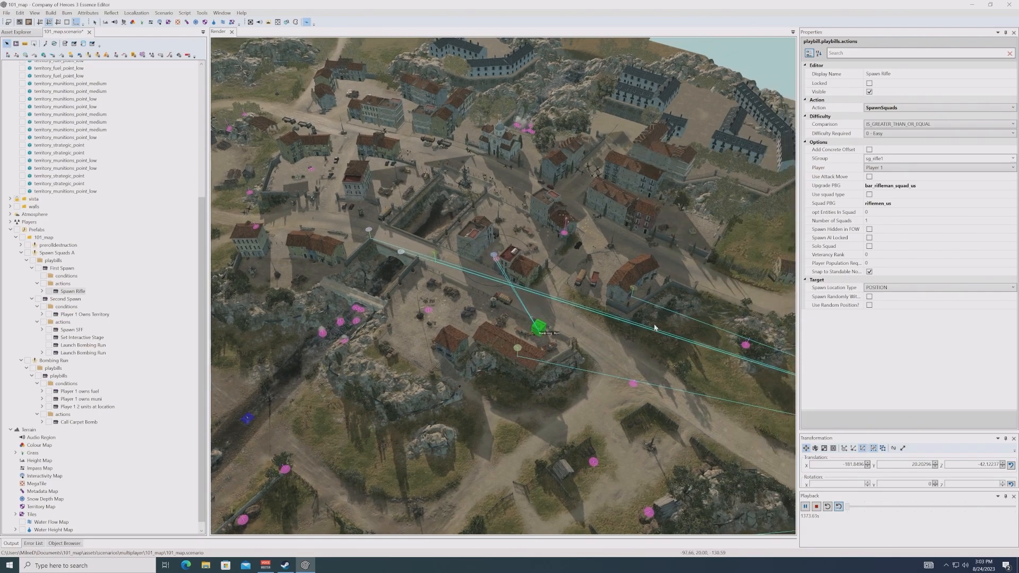
click(621, 293)
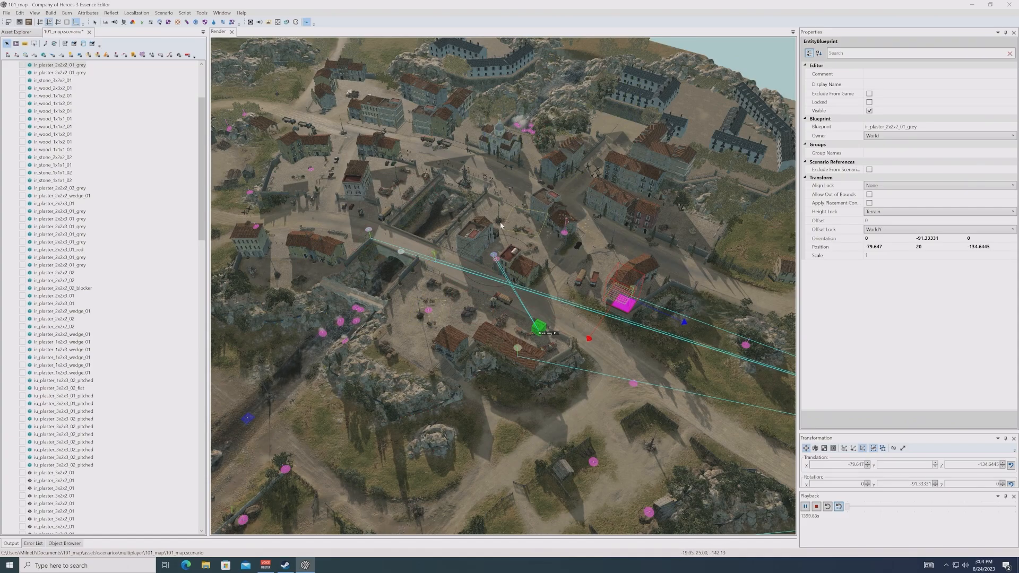
middle_drag(562, 406, 351, 202)
middle_drag(601, 299, 616, 393)
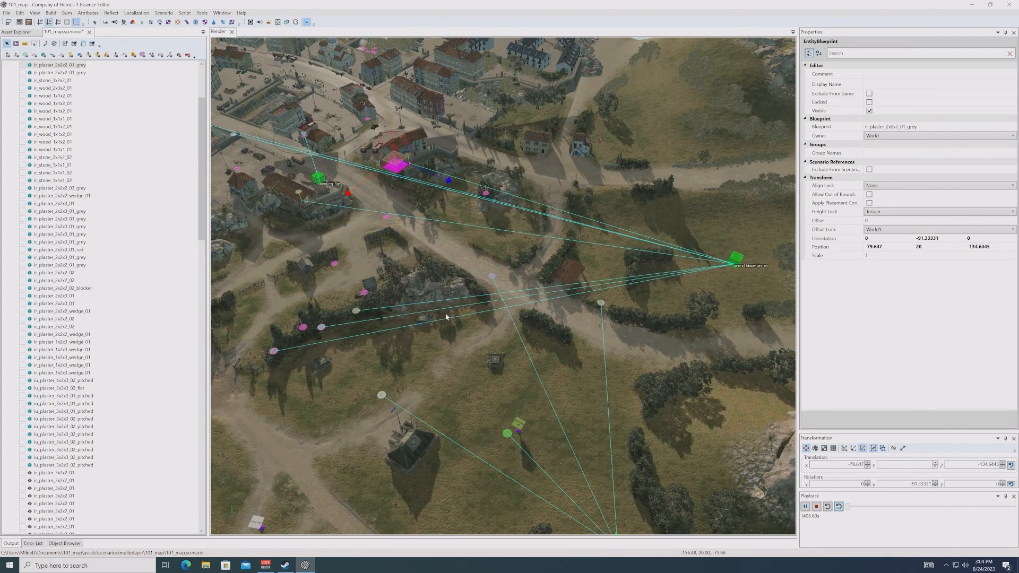
middle_drag(457, 307, 462, 312)
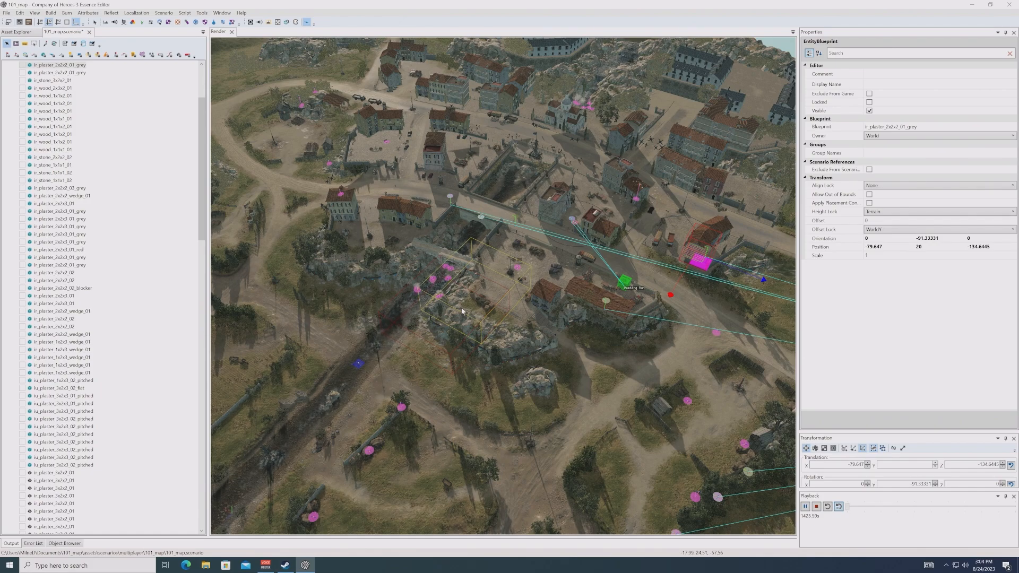
Step: Collapse the territory folder in the scenario tree and return to the buildings folder near the tree's start
scroll(127, 337, down, 1)
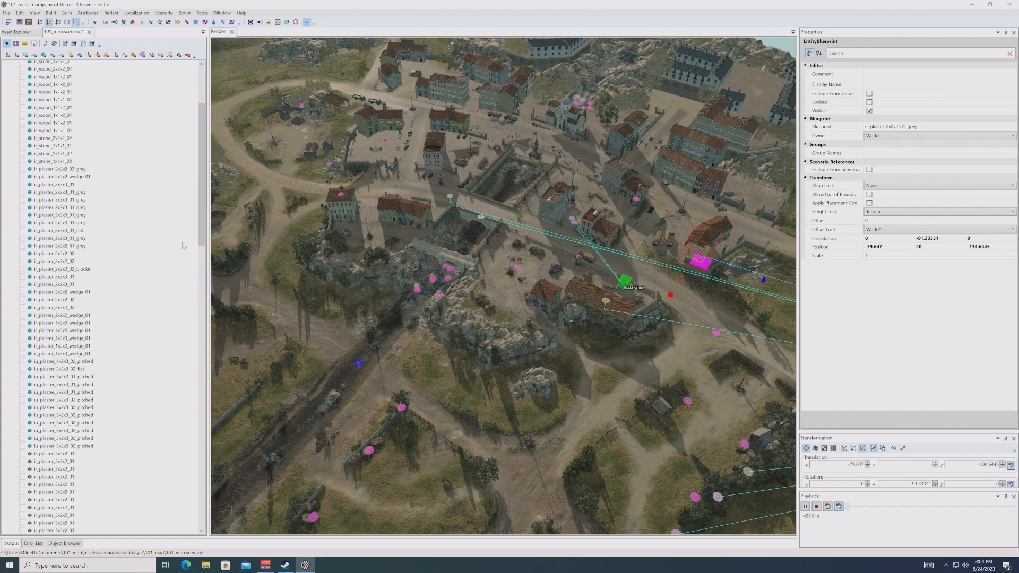
drag(201, 246, 202, 518)
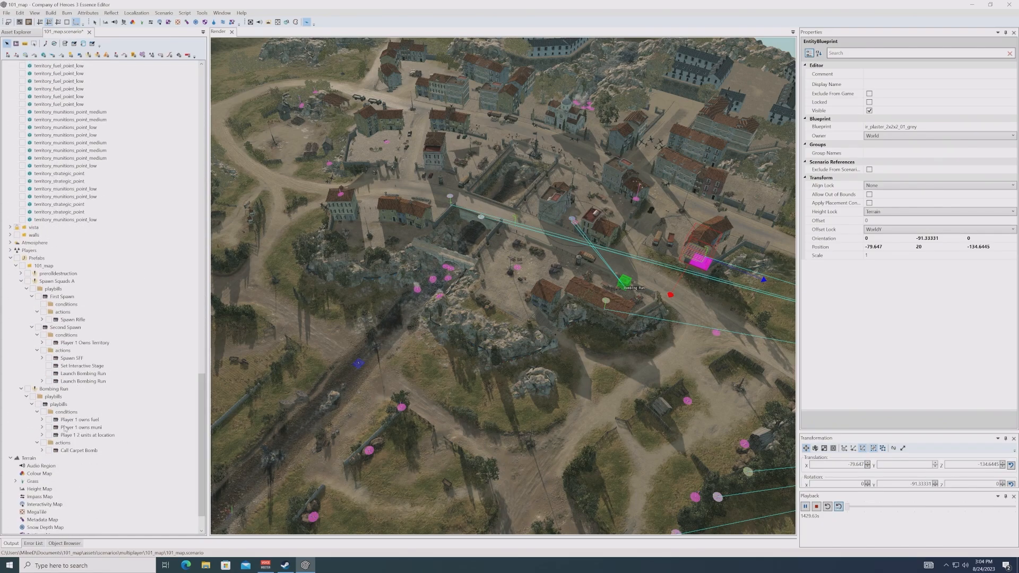
scroll(78, 305, up, 8)
click(11, 203)
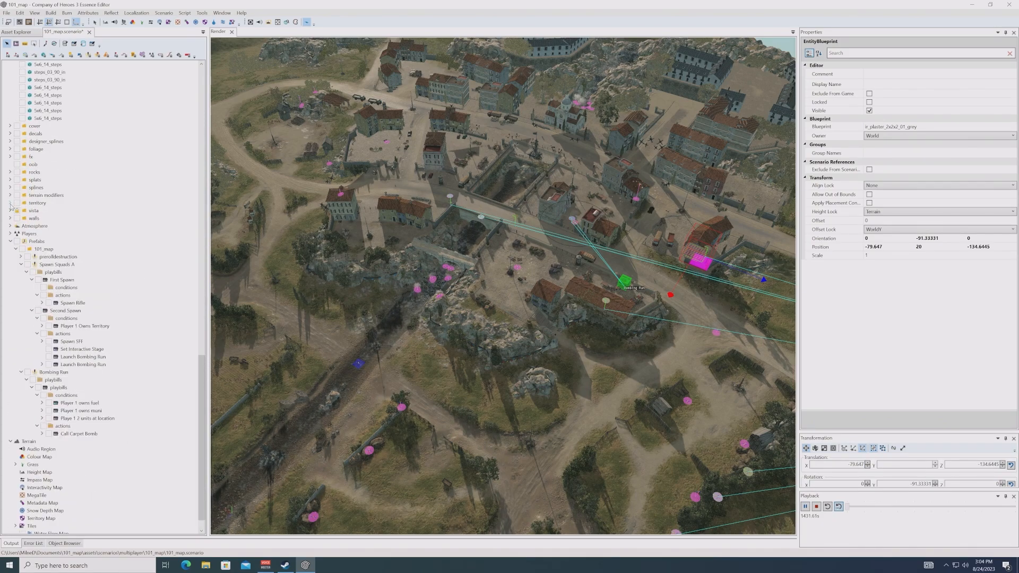
scroll(71, 265, up, 14)
scroll(72, 284, up, 16)
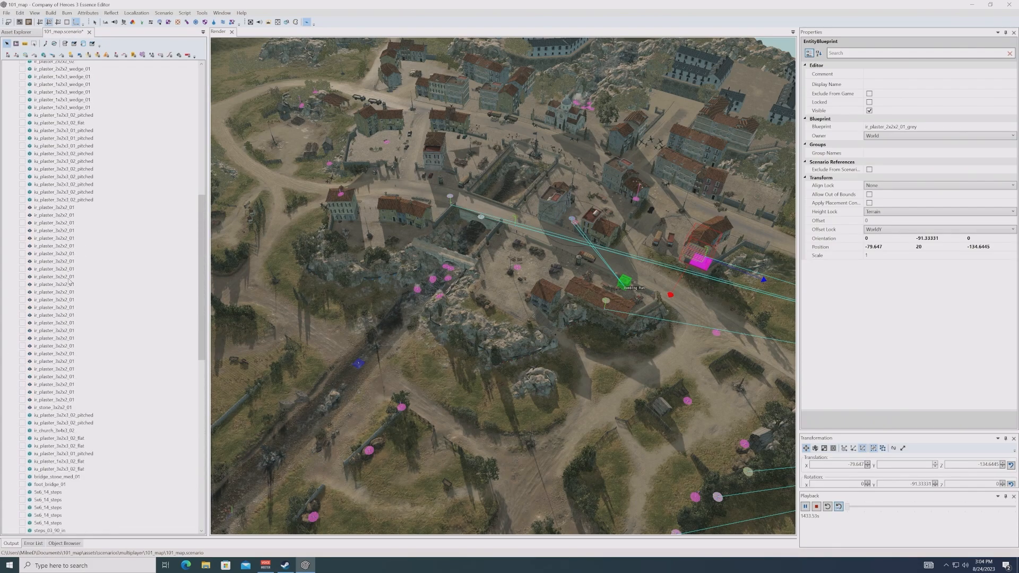
scroll(63, 290, up, 3)
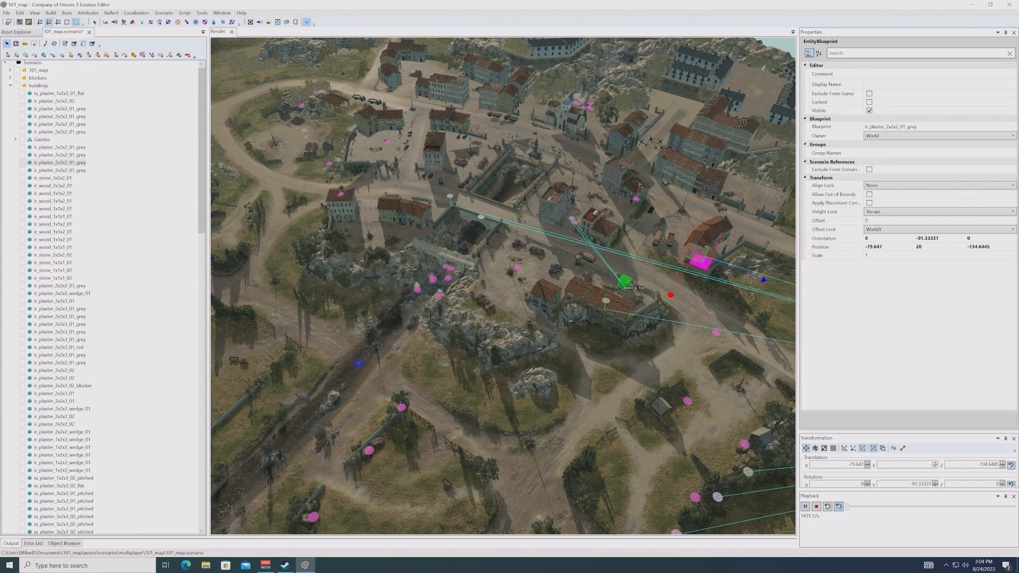
Step: Collapse the buildings folder and review the Immediate option of the Spawn Squads A playbill
click(11, 87)
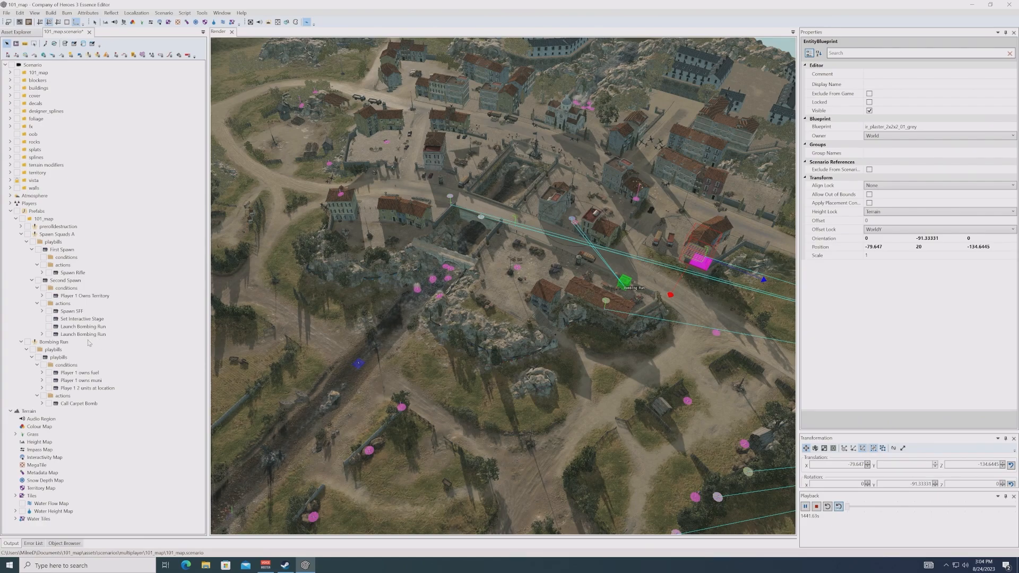
click(59, 236)
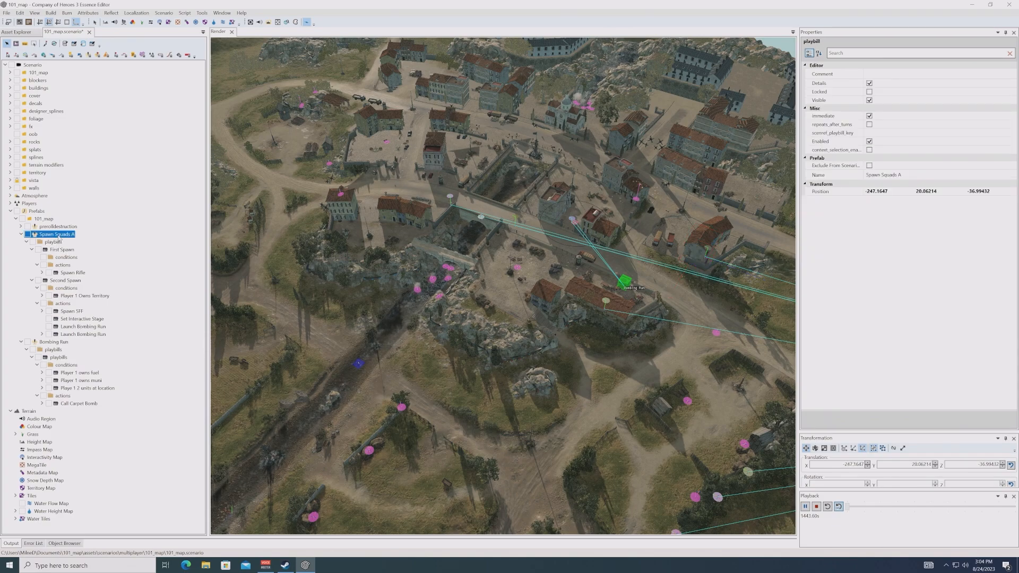
click(872, 117)
Step: Delete the Launch Bombing Run action that uses FillSGroupFromMarker from the Second Spawn actions
click(101, 335)
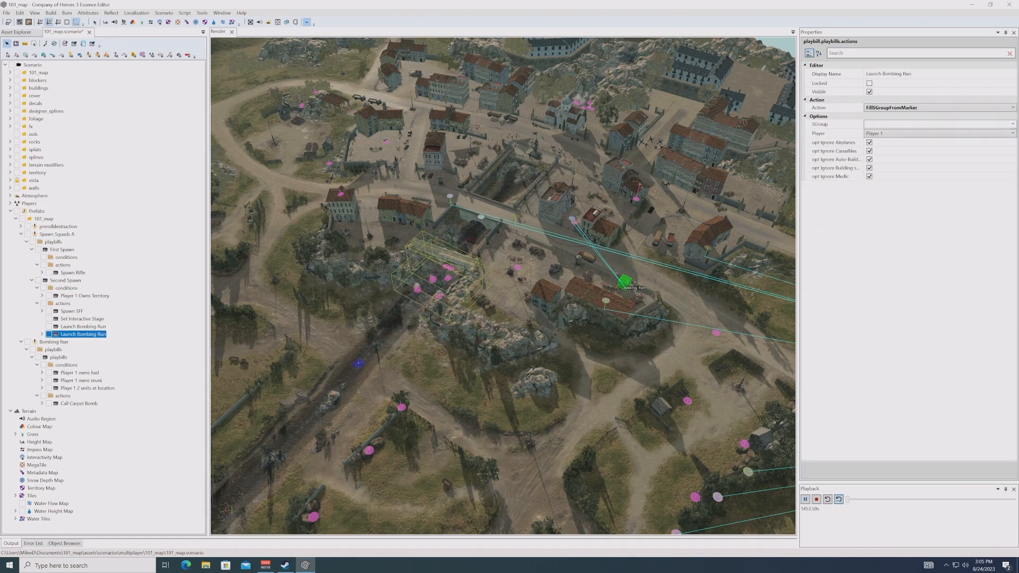
key(Delete)
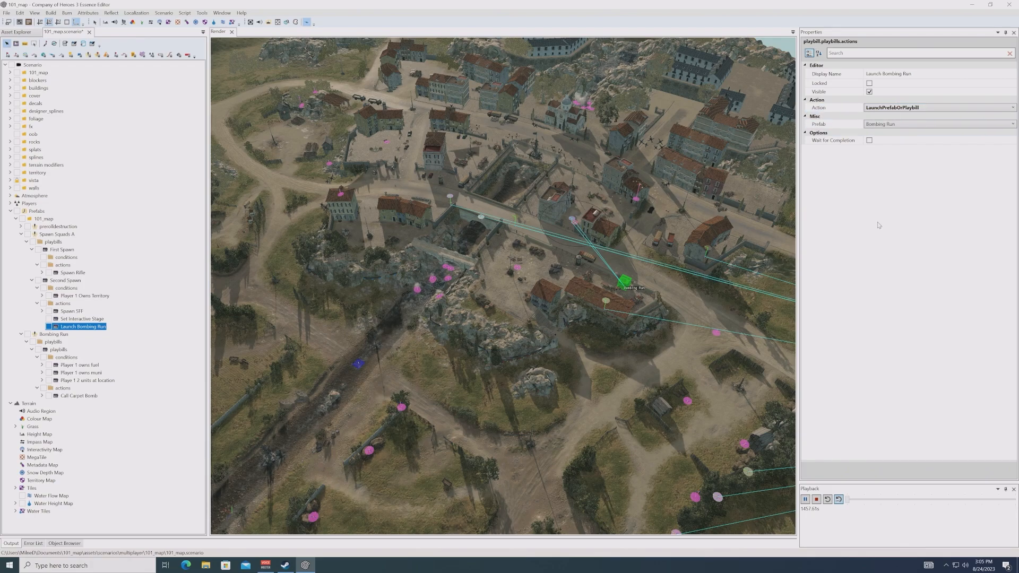
click(872, 246)
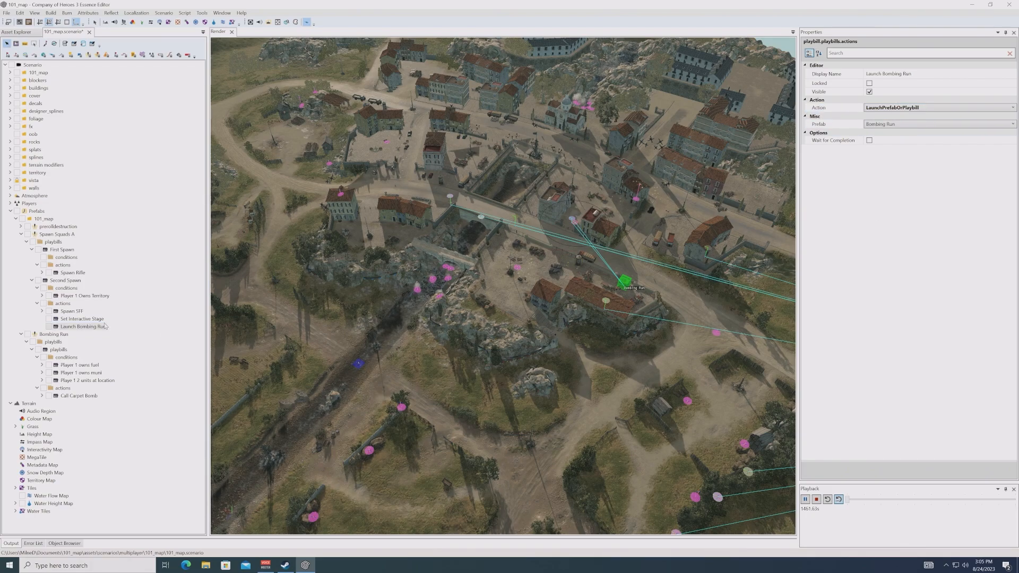
Step: Duplicate the Set Interactive Stage action under Second Spawn and turn the copy into a Wait action with a duration of 30
click(75, 319)
key(ctrl+d)
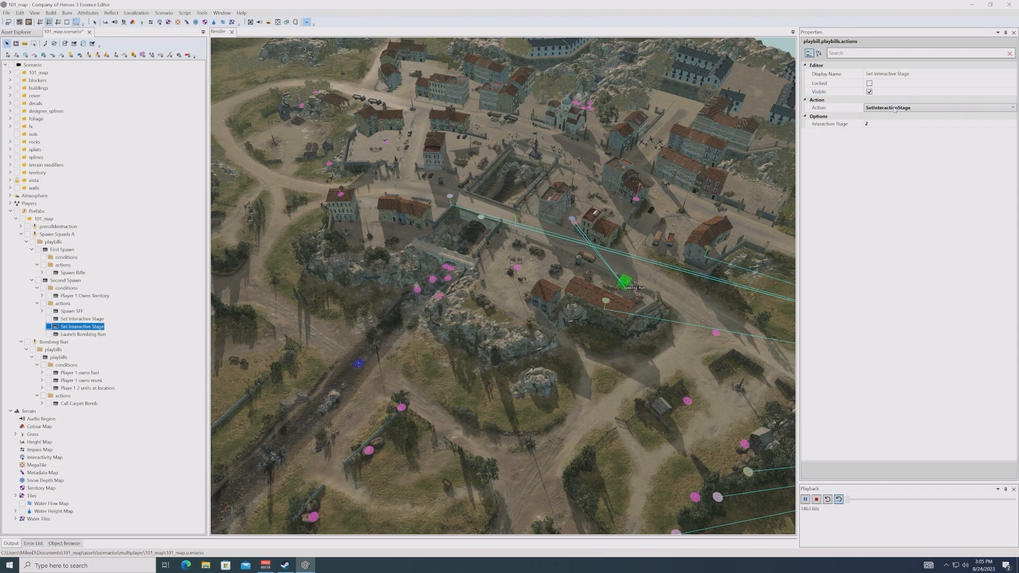
click(897, 109)
scroll(896, 238, down, 3)
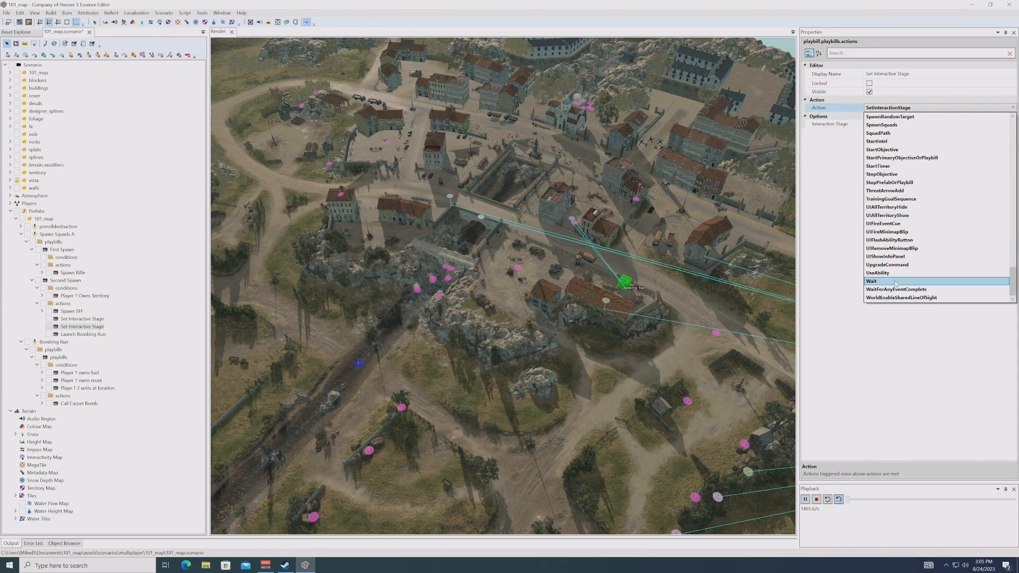
click(895, 282)
click(895, 124)
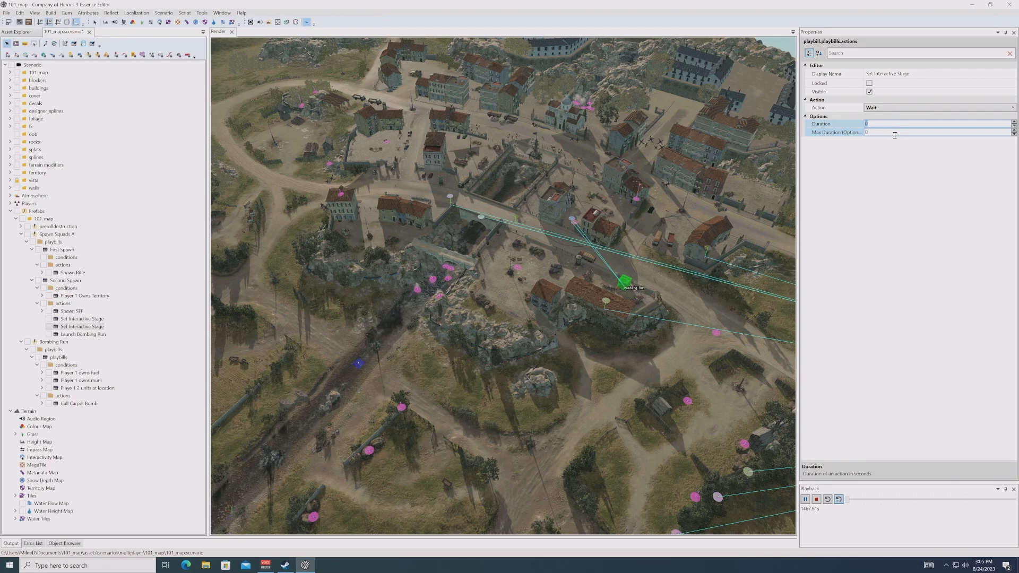
text(30)
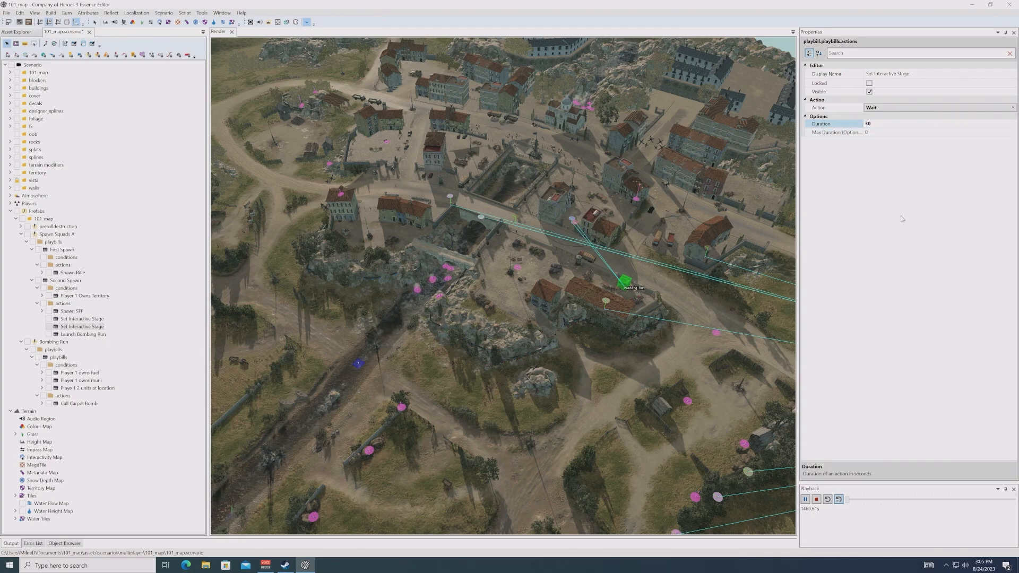
Step: Change the Wait action's display name to wait 30
click(808, 75)
key(ctrl+a)
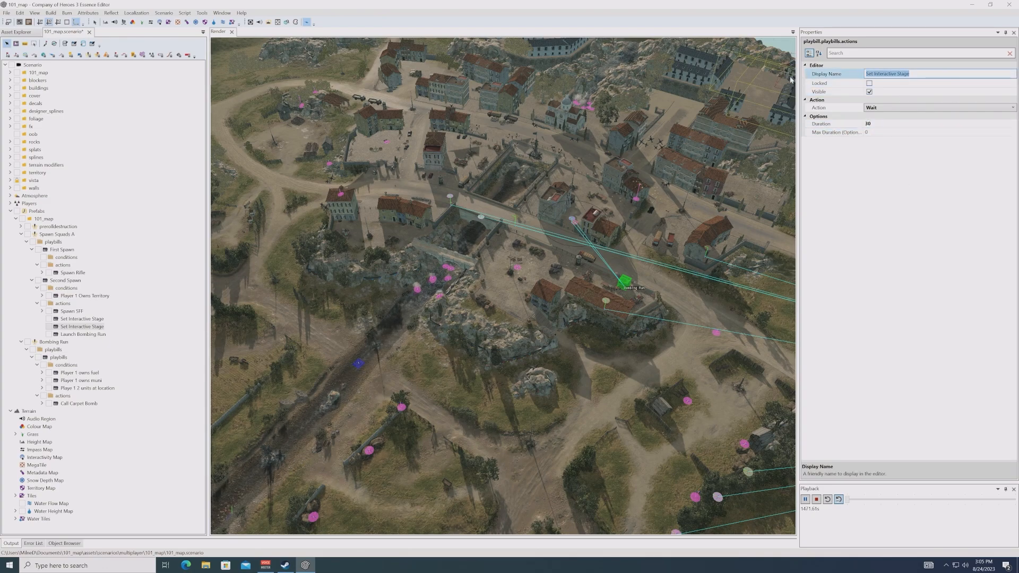
text(wait 30)
key(Return)
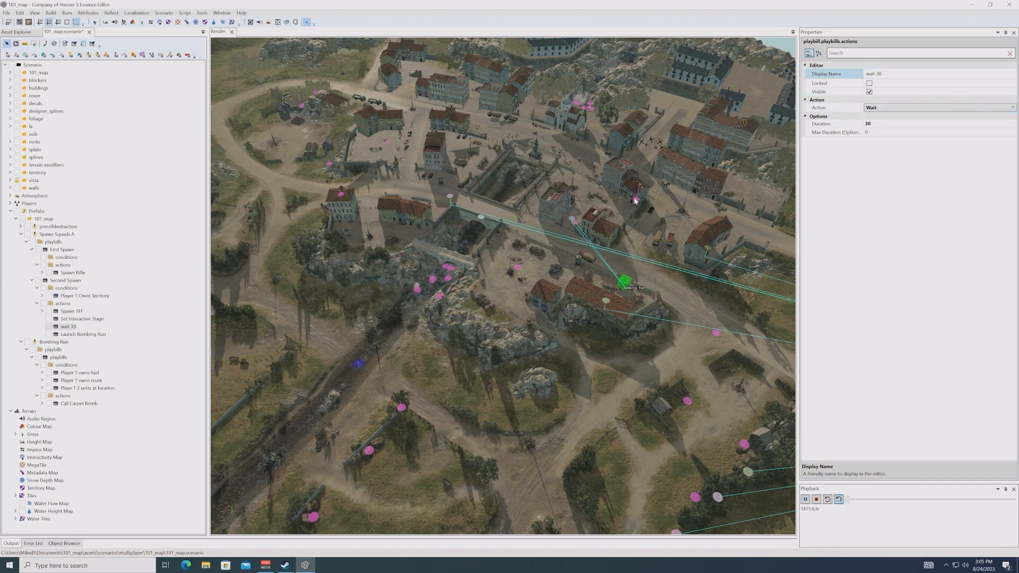
Step: Review the order and settings of the Second Spawn actions, from Spawn SFF through wait 30 to Launch Bombing Run
click(80, 319)
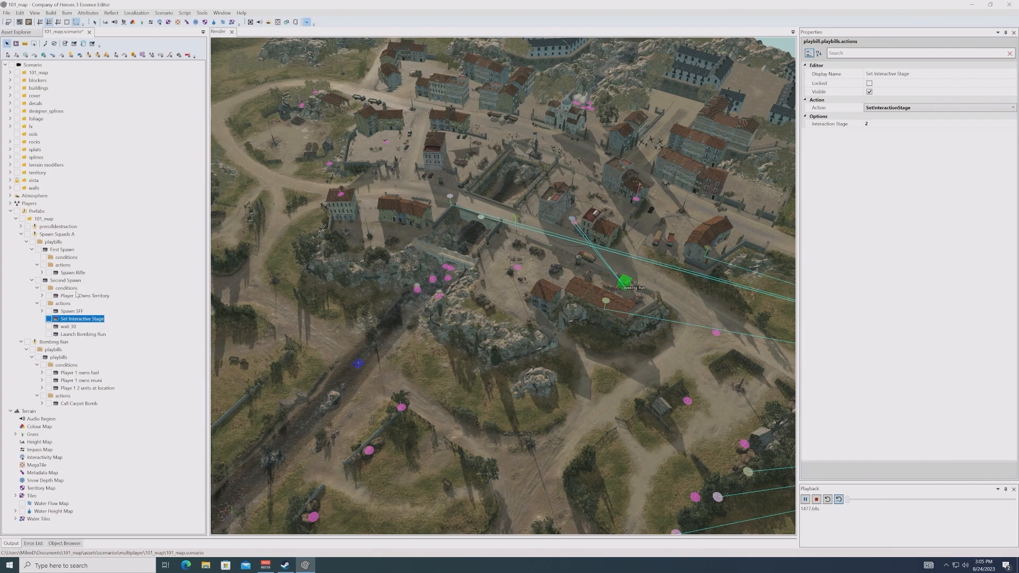
key(Down)
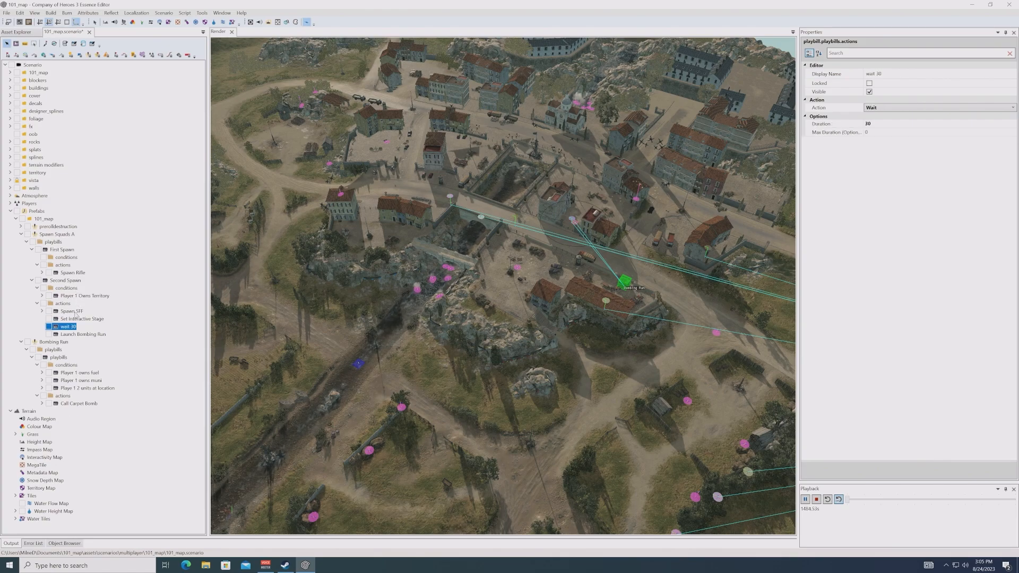
click(75, 312)
click(78, 320)
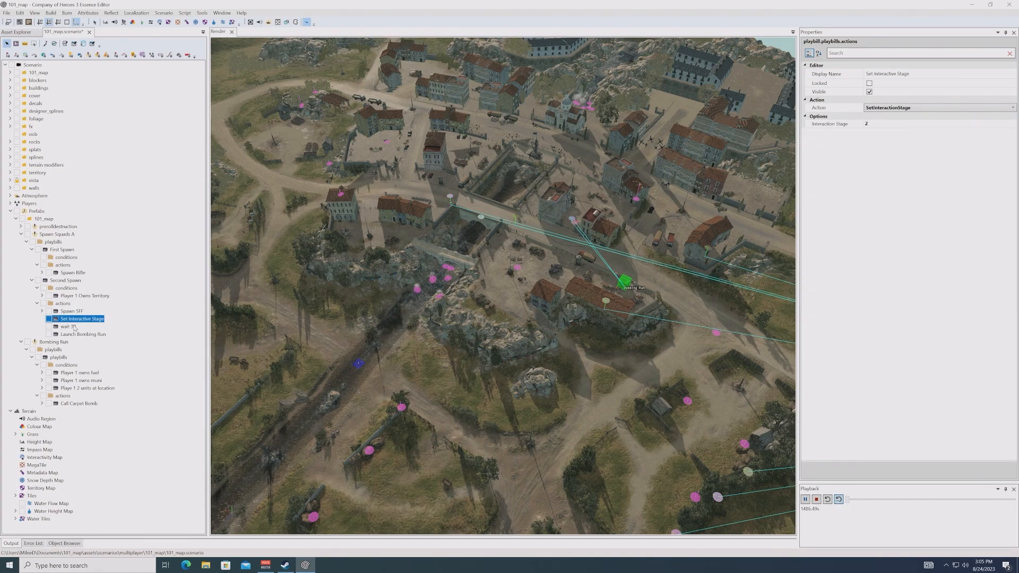
click(71, 328)
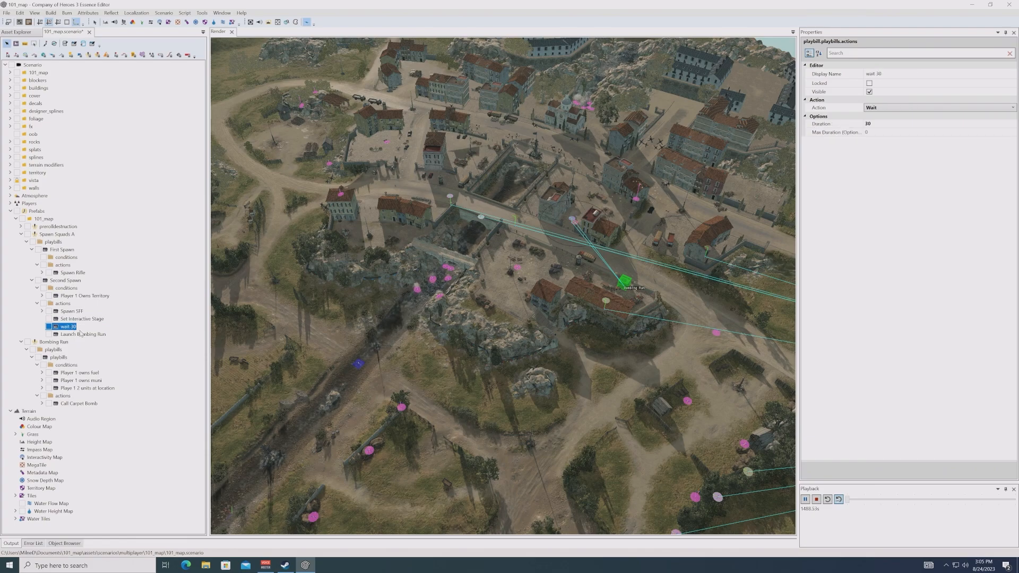
click(85, 334)
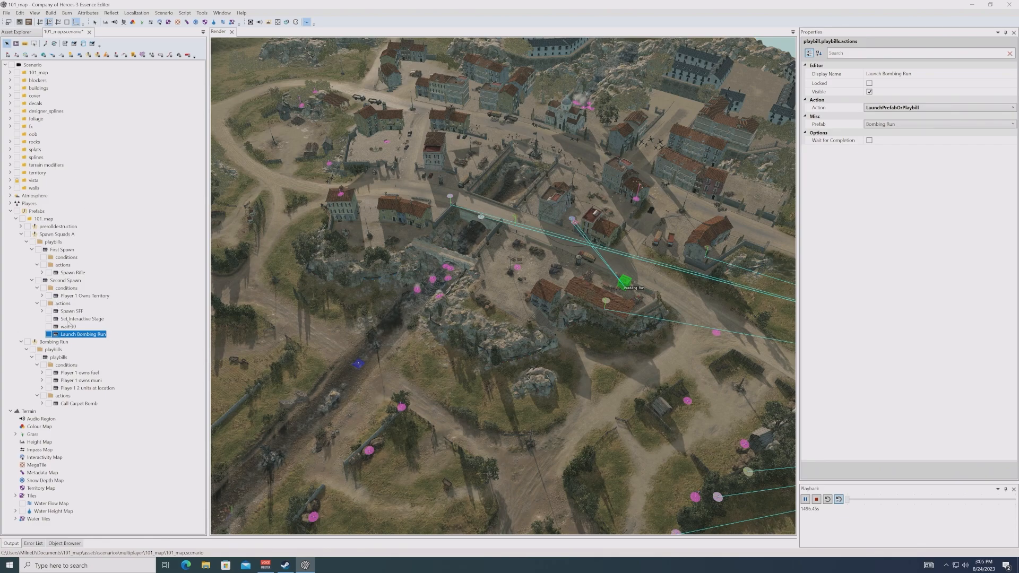
click(68, 326)
click(880, 123)
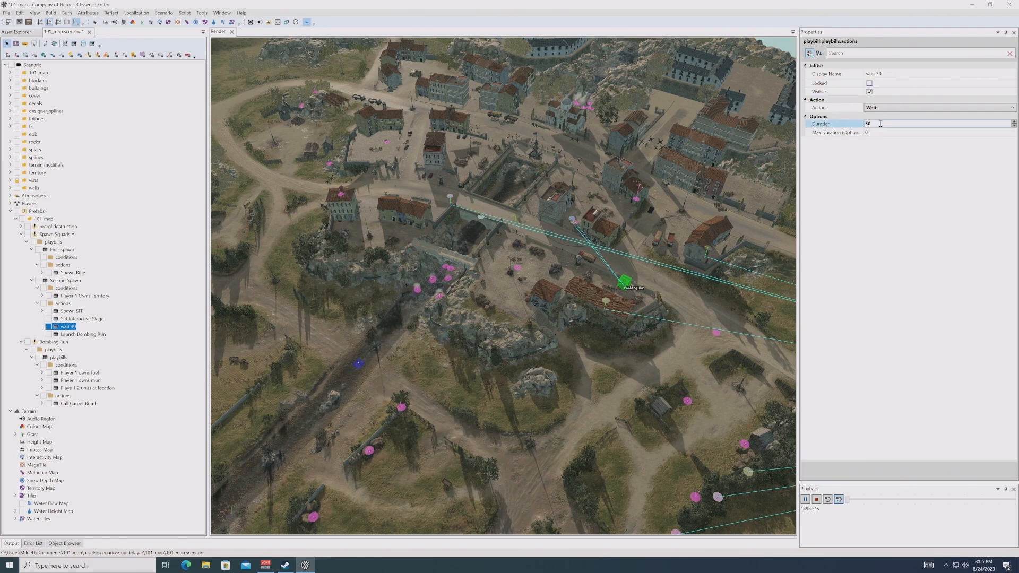
click(889, 250)
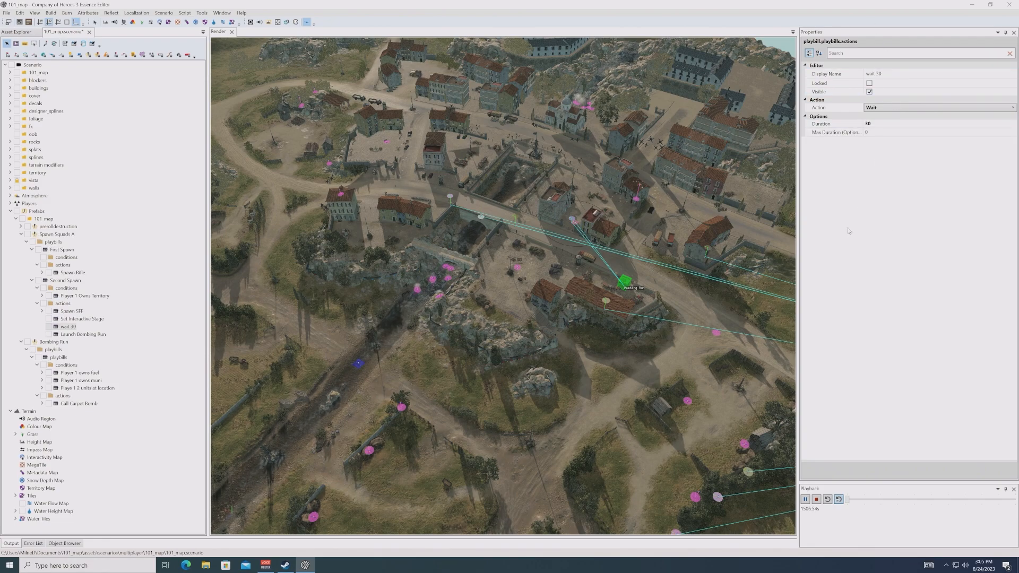
Step: Survey the fields, rocky ground and town around the Bombing Run prefab from several distances and angles
middle_drag(661, 314, 629, 332)
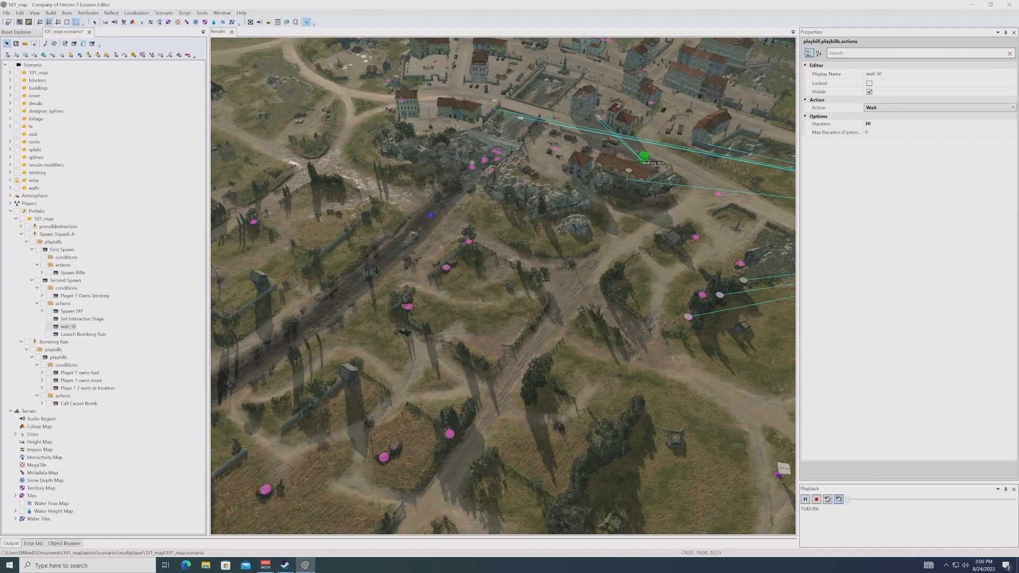
middle_drag(467, 335, 542, 451)
scroll(505, 379, up, 1)
middle_drag(600, 390, 515, 361)
scroll(620, 384, up, 5)
middle_drag(620, 419, 618, 417)
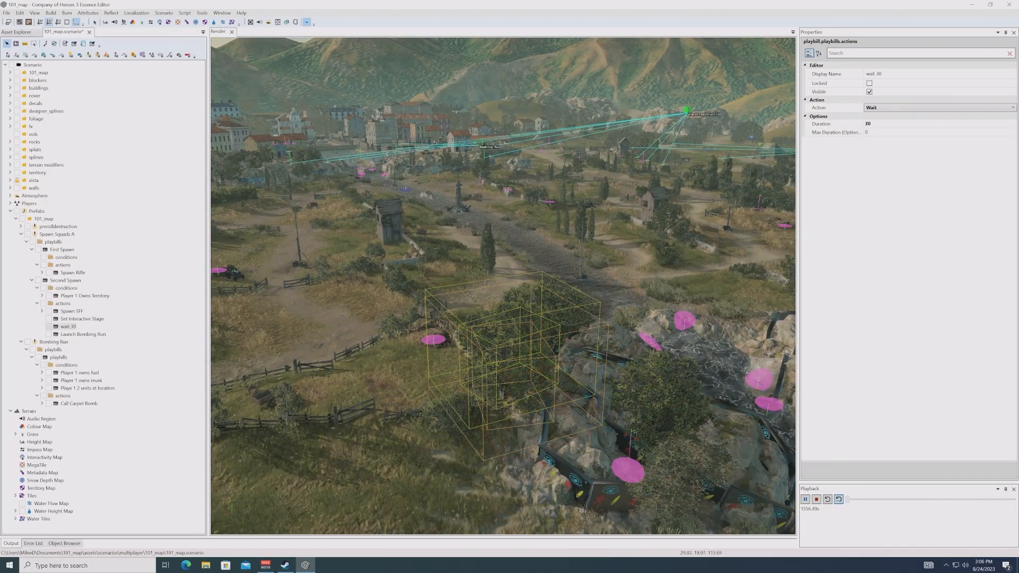
middle_drag(505, 360, 770, 439)
middle_drag(594, 318, 494, 419)
middle_drag(499, 324, 664, 191)
scroll(625, 311, down, 5)
scroll(596, 393, down, 5)
middle_drag(596, 393, 587, 441)
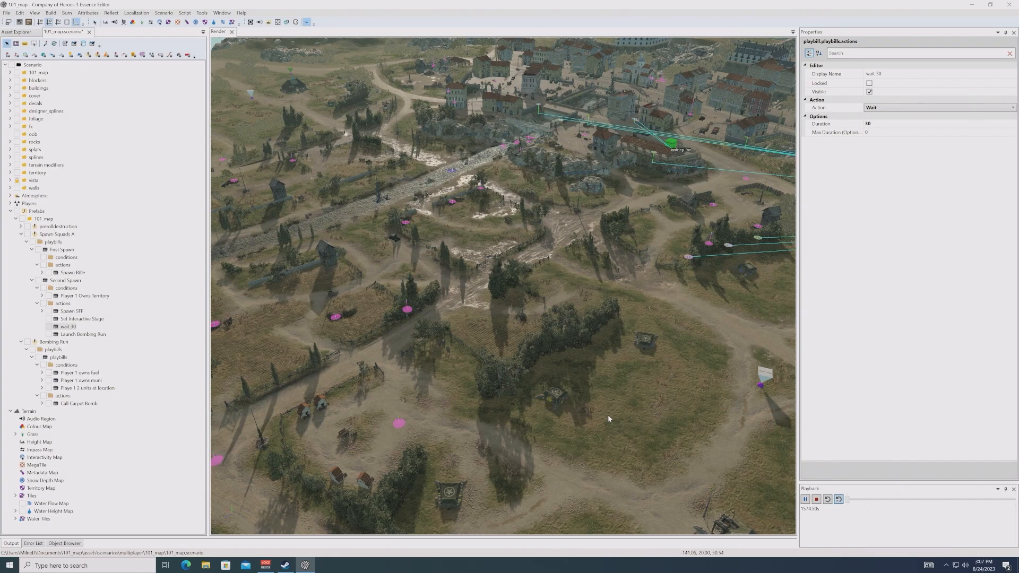
mouse_move(631, 380)
middle_down()
mouse_move(628, 396)
mouse_move(632, 371)
middle_up()
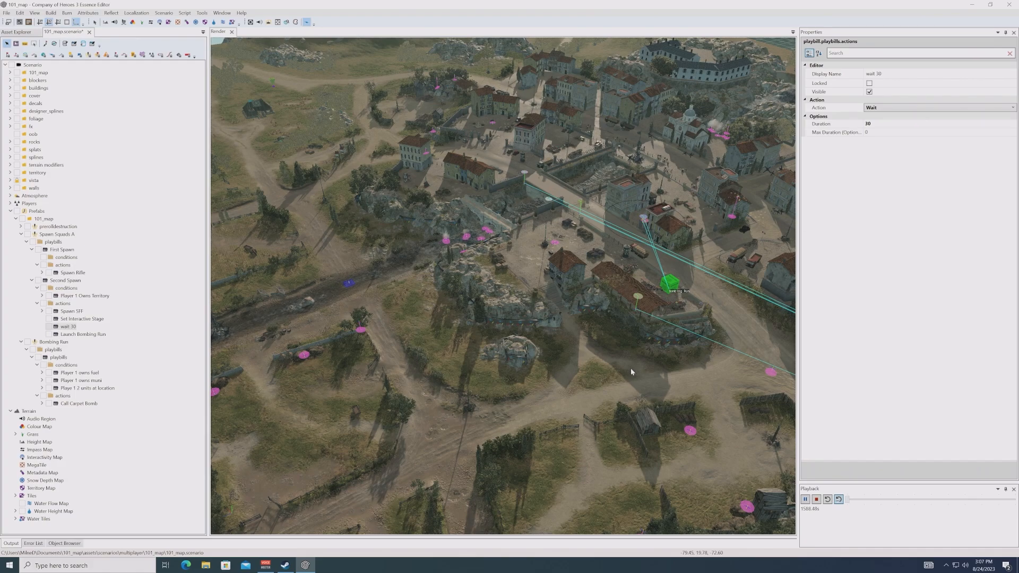
Step: Browse the action types available for the Launch Bombing Run action in Second Spawn
key(Down)
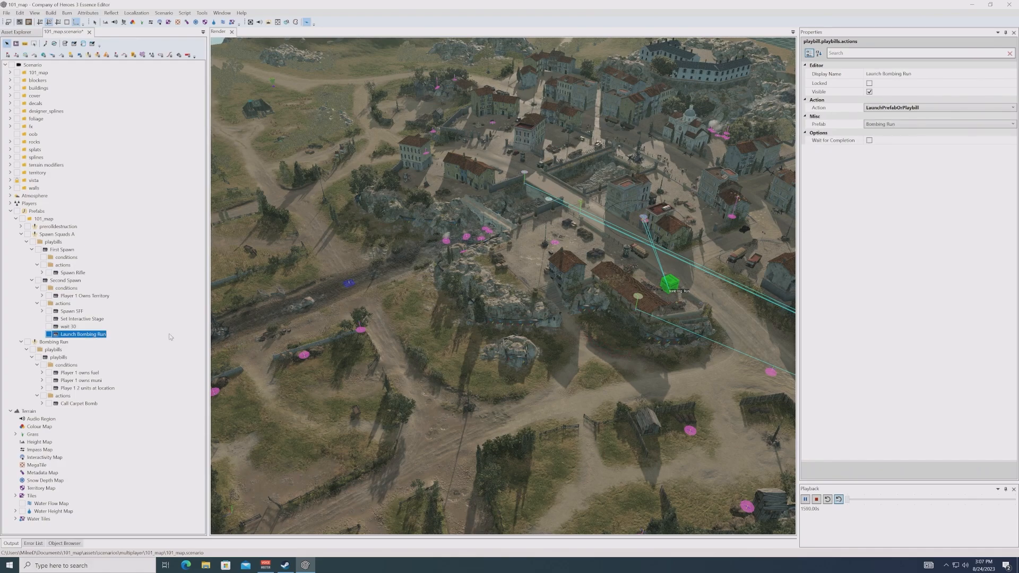
click(886, 108)
scroll(926, 200, up, 10)
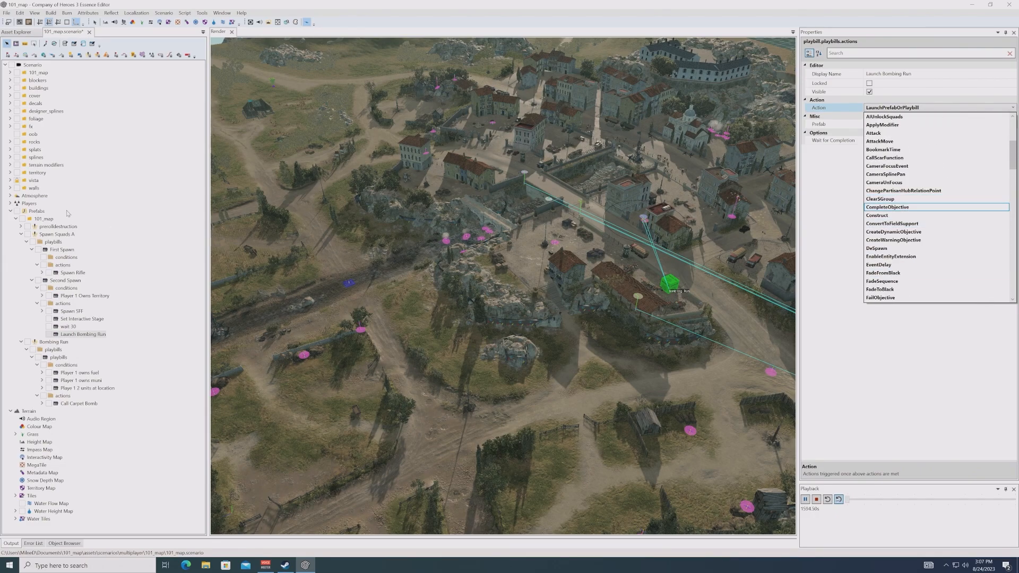
Step: Add a missionobjectives prefab to the 101_map prefab layer
right_click(43, 218)
click(35, 220)
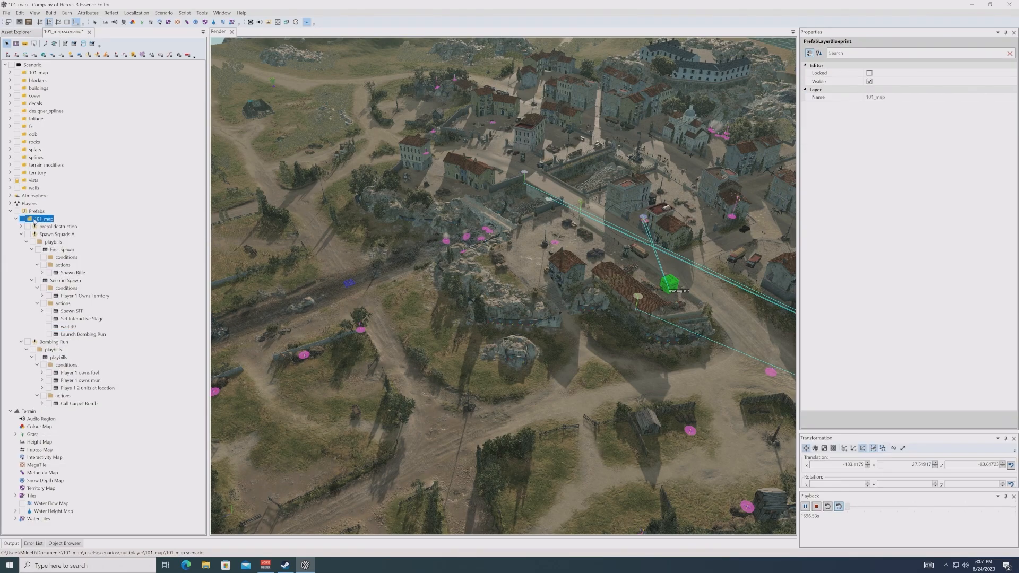
right_click(43, 220)
click(60, 224)
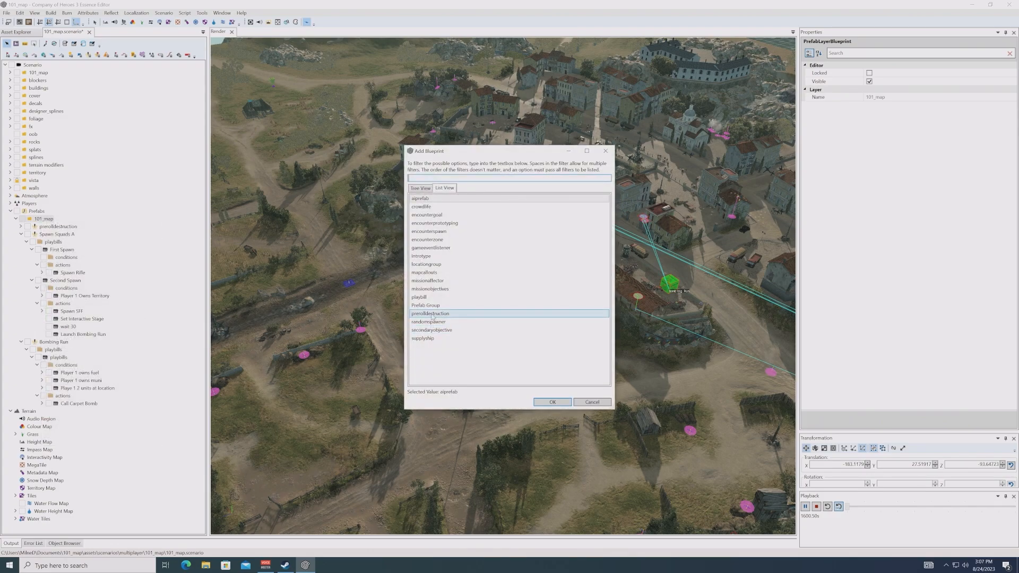
click(437, 290)
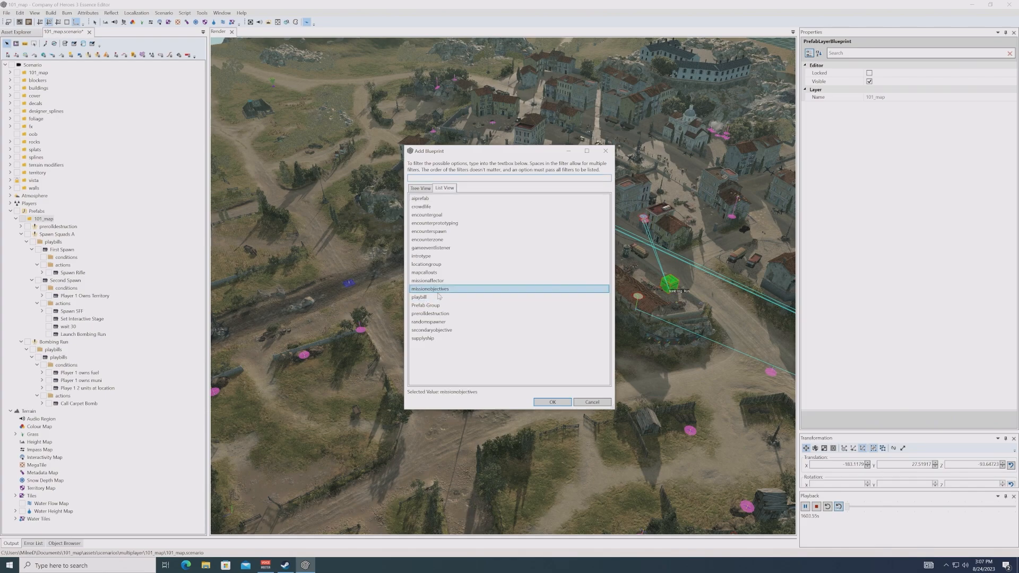
click(548, 402)
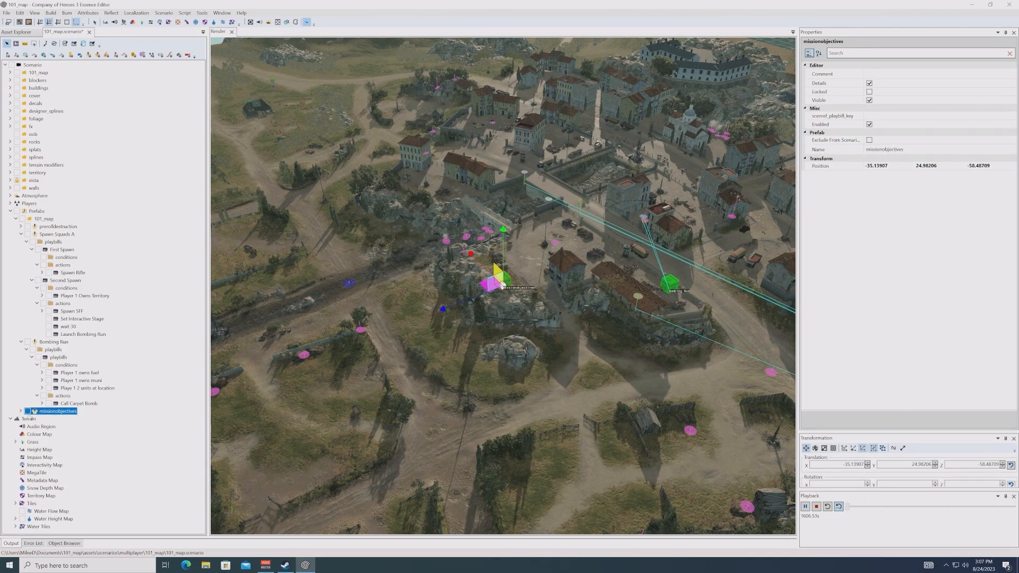
Step: Expand the missionobjectives prefab and add a new entry to its objectives array
click(21, 412)
click(48, 427)
right_click(48, 427)
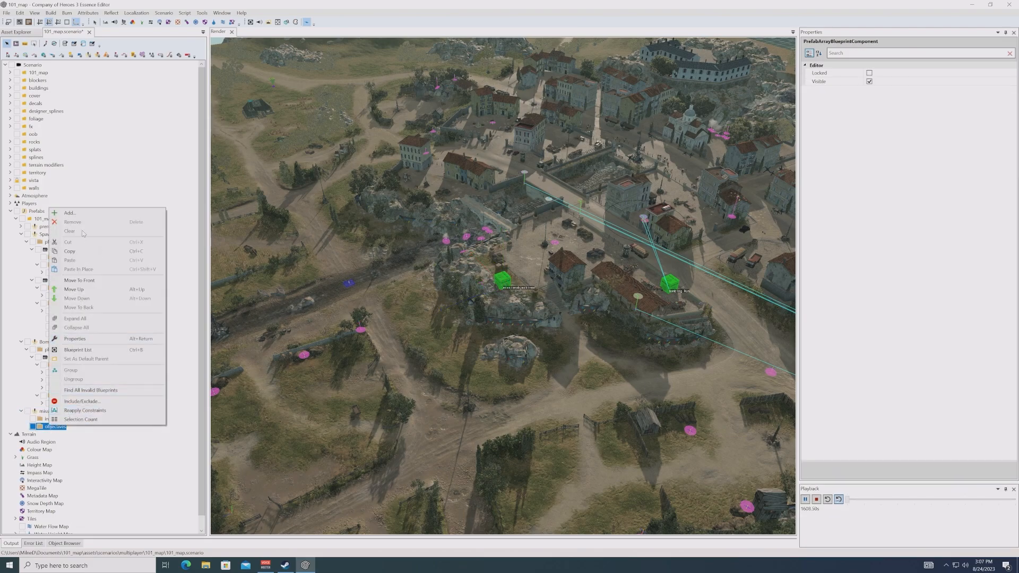
click(80, 215)
Step: Expand the new objective entry and examine its command point option, sub-folders and on_prestart array
scroll(108, 348, down, 2)
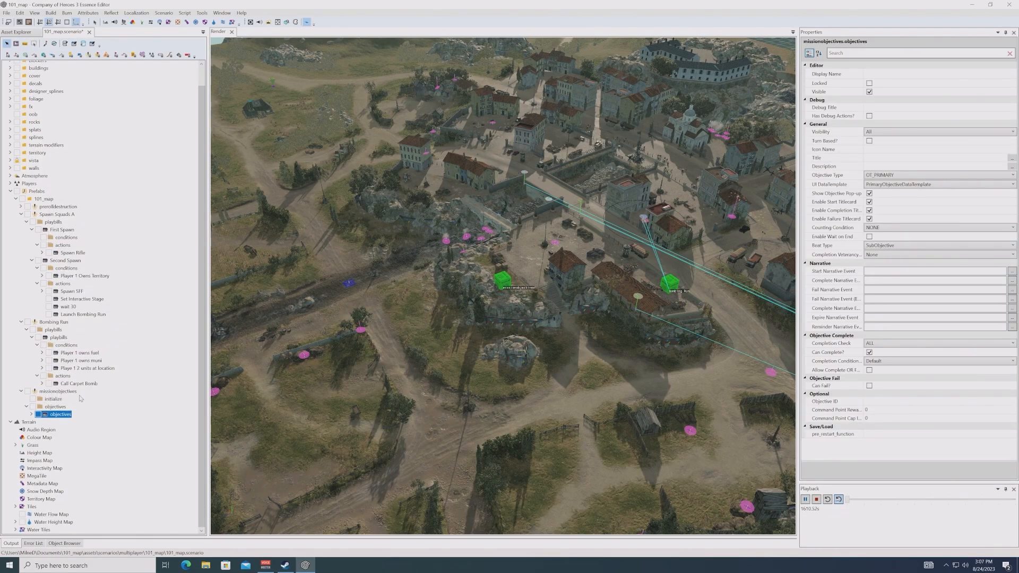
click(31, 415)
scroll(115, 381, down, 1)
scroll(109, 383, down, 2)
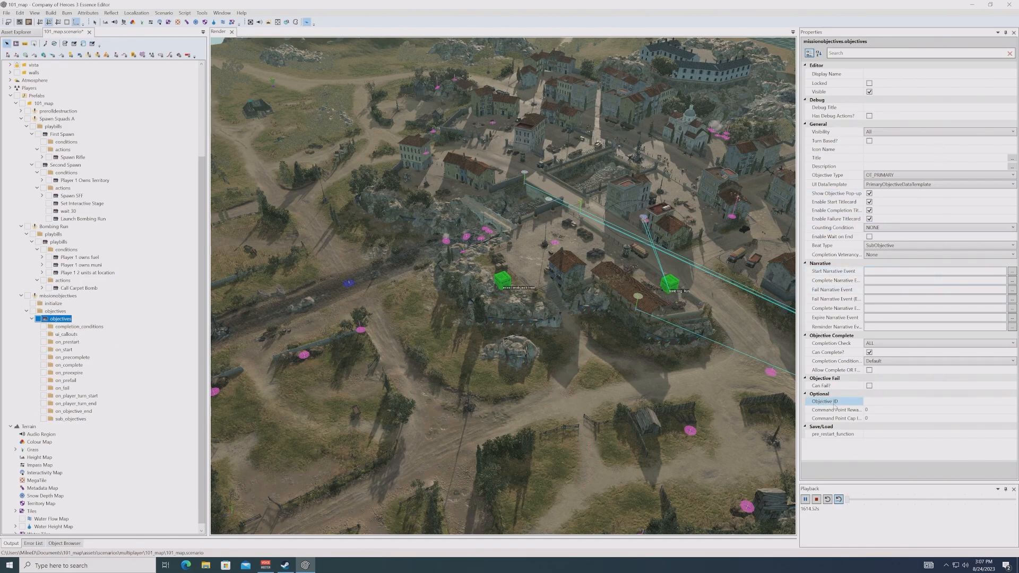
click(916, 411)
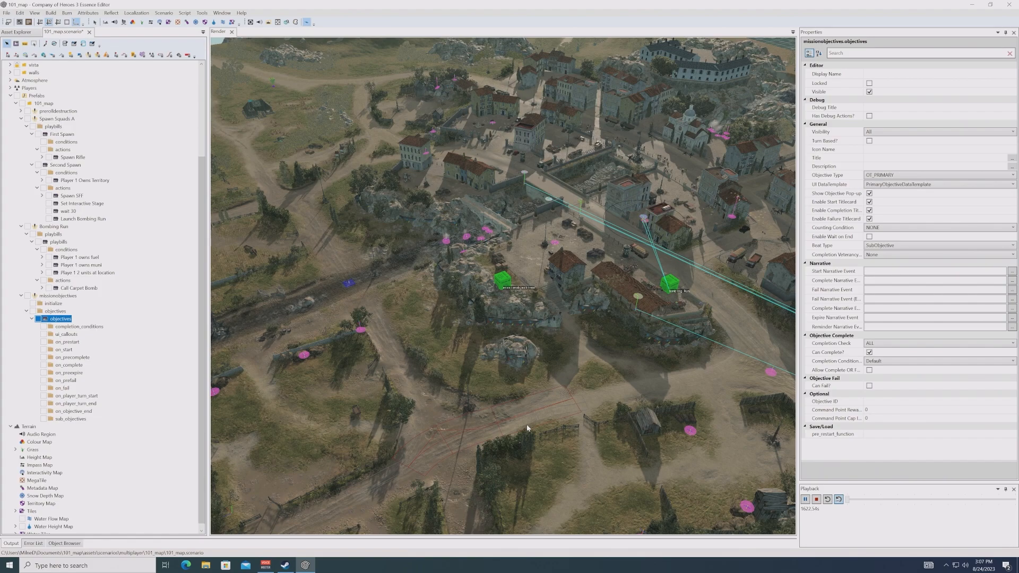
click(67, 342)
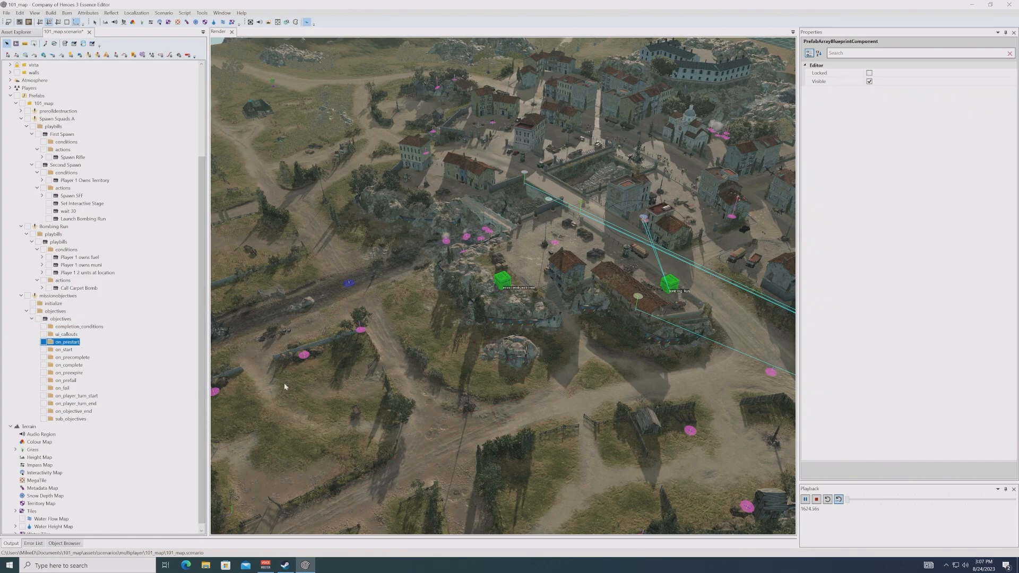